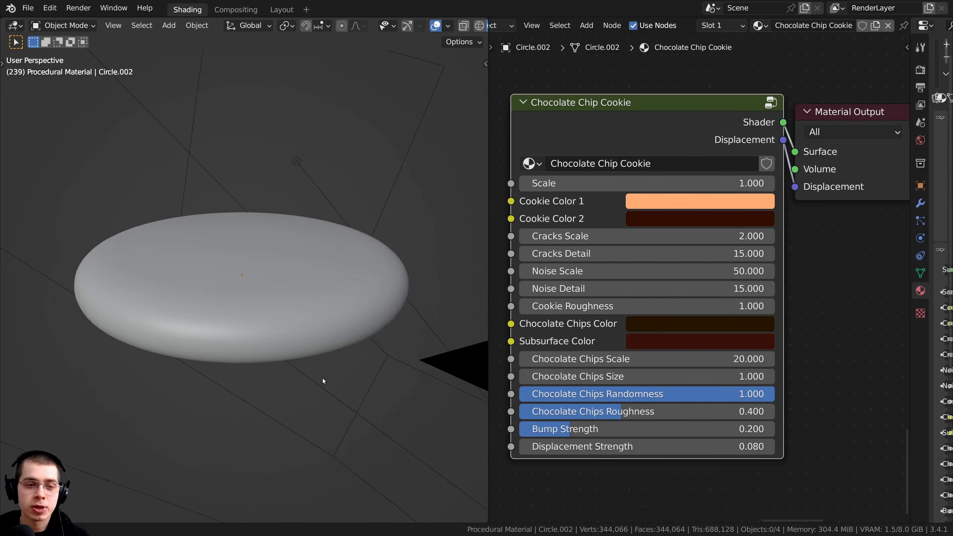
Show the cookie in rendered shading and inspect its surface and chocolate chips from several angles.
click(287, 301)
mouse_move(286, 302)
middle_down()
mouse_move(130, 201)
mouse_move(227, 308)
middle_up()
key(Tab)
key(Tab)
key(z)
click(266, 207)
middle_drag(379, 394, 389, 409)
click(389, 409)
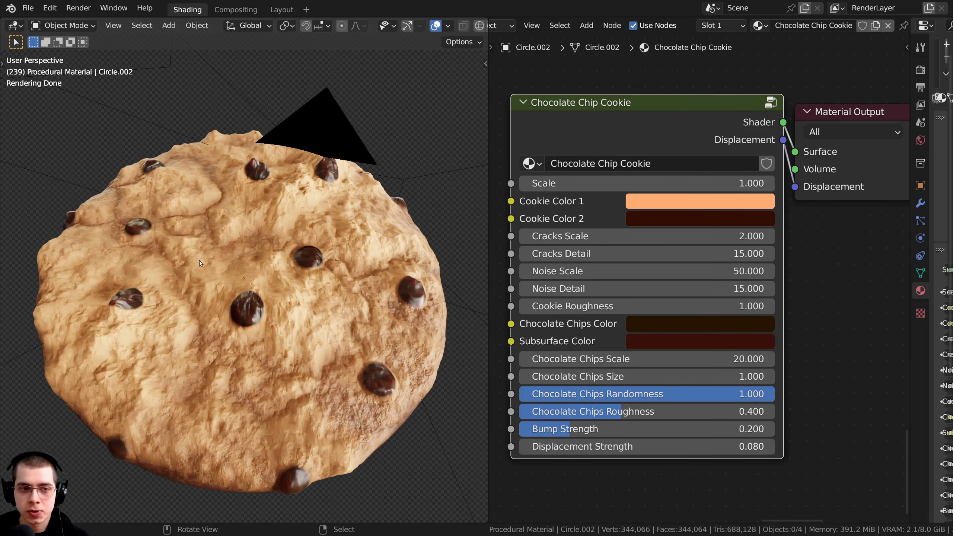
middle_drag(200, 261, 198, 300)
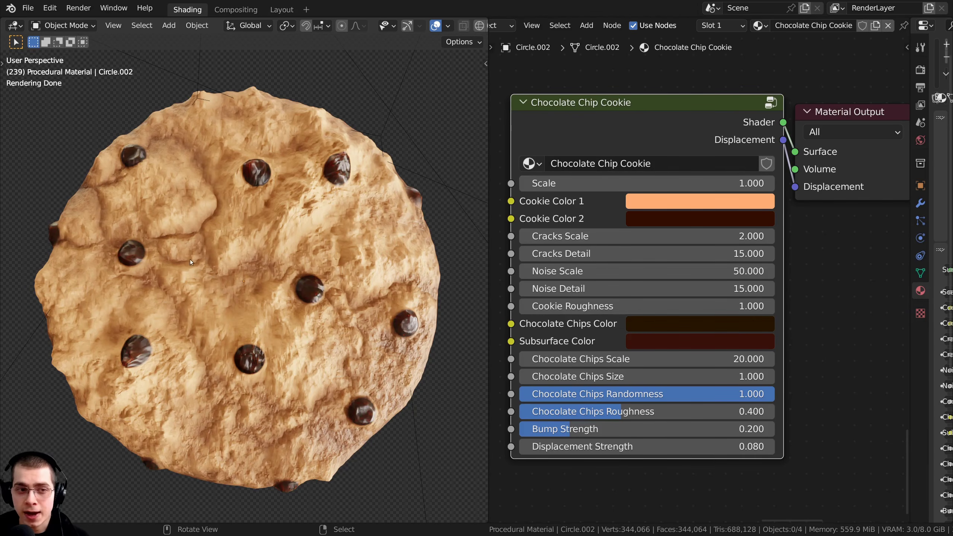
middle_drag(217, 199, 310, 318)
Examine the full node tree behind the Chocolate Chip Cookie material and return to its group node.
drag(582, 133, 581, 137)
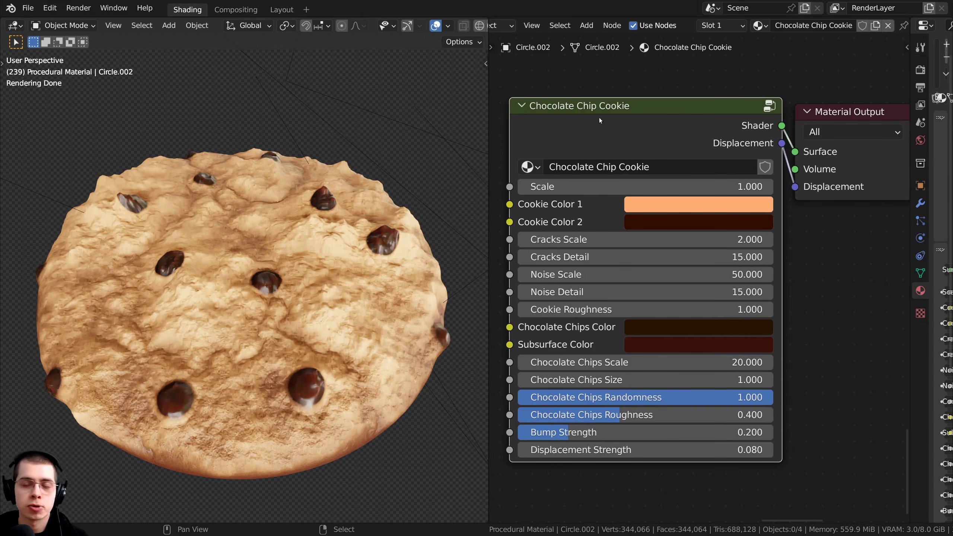
drag(647, 125, 649, 126)
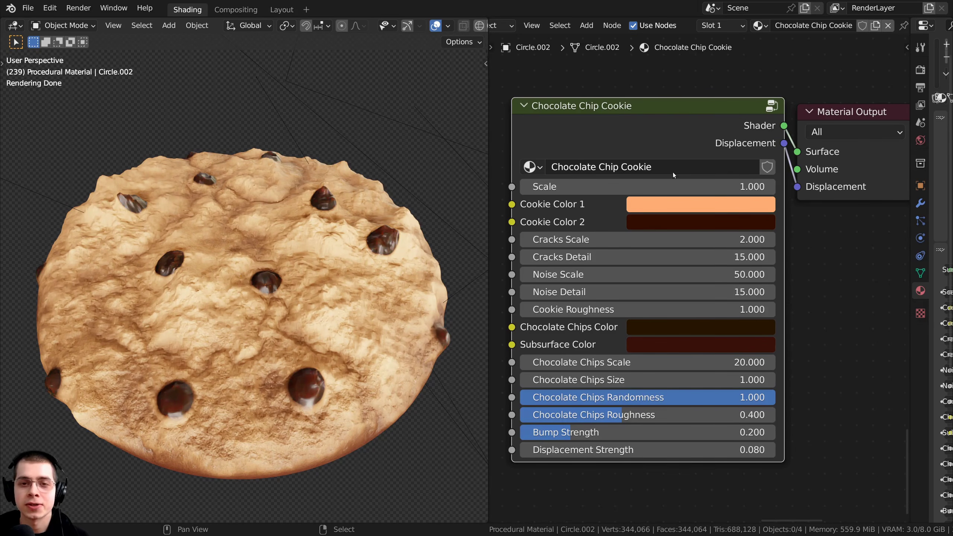
key(Tab)
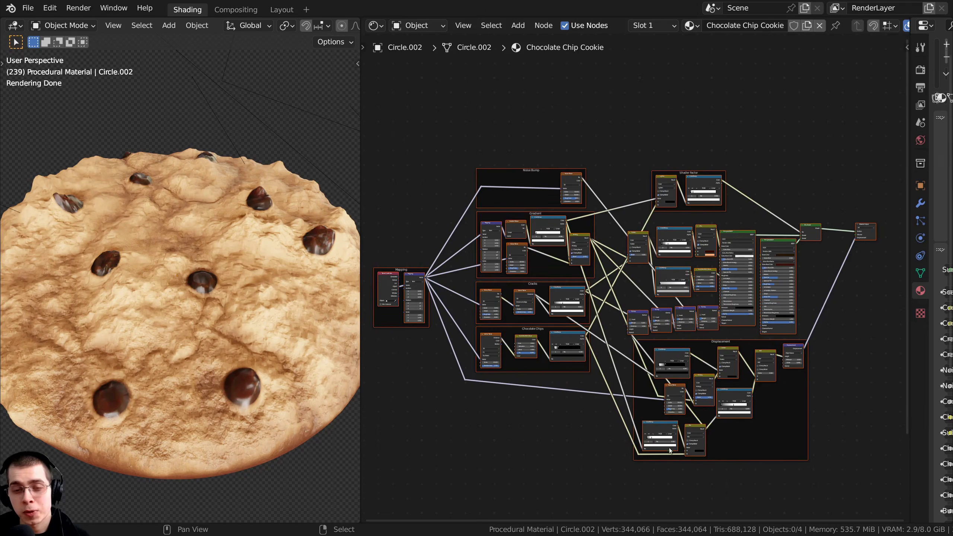
scroll(713, 337, up, 1)
middle_drag(724, 389, 718, 383)
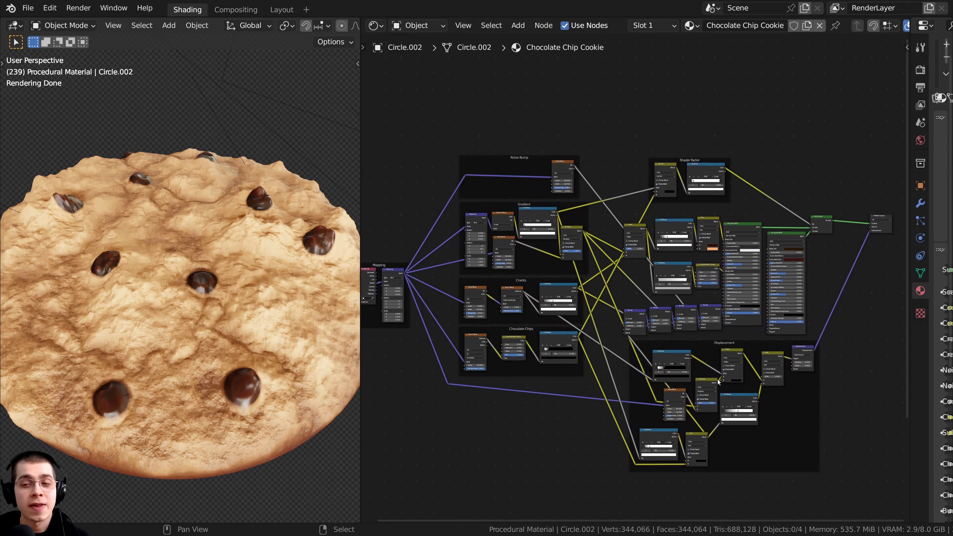
key(Tab)
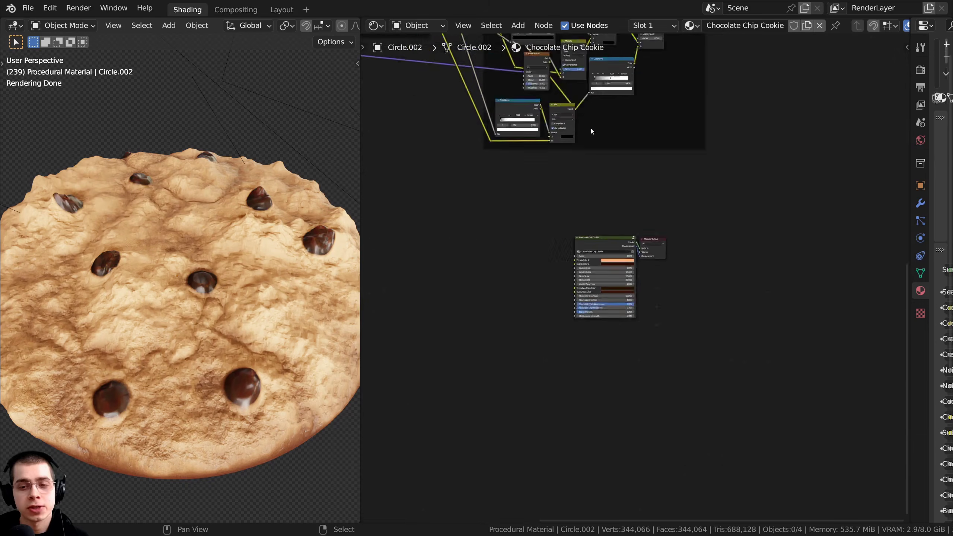
middle_drag(699, 127, 632, 151)
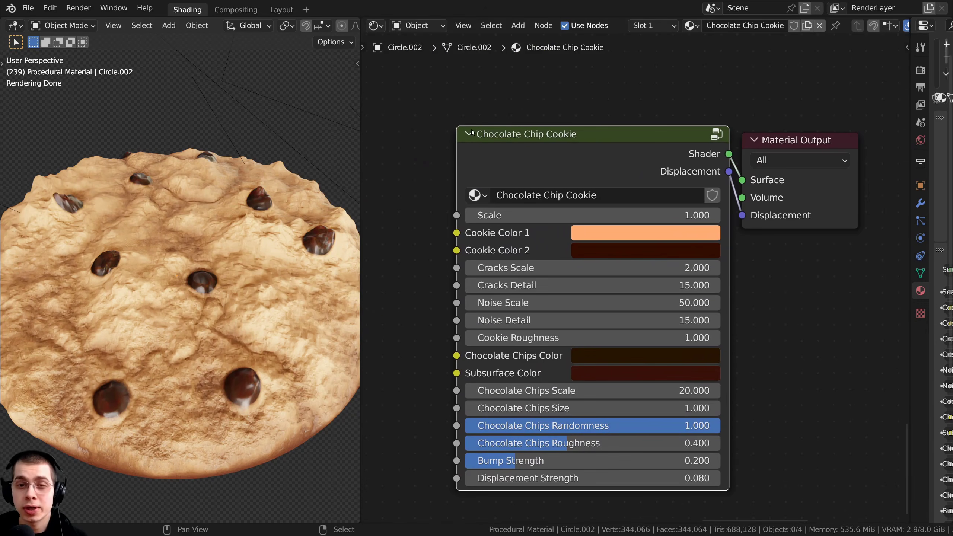
Widen the 3D view and try different colours for Cookie Color 1 and Cookie Color 2.
drag(361, 151, 466, 150)
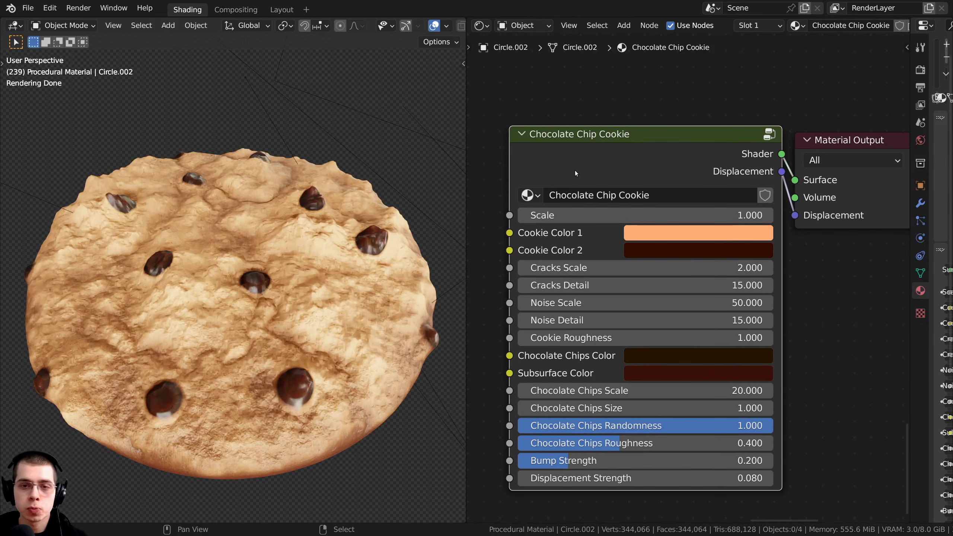
mouse_move(573, 192)
mouse_down()
mouse_move(641, 194)
mouse_move(574, 194)
mouse_up()
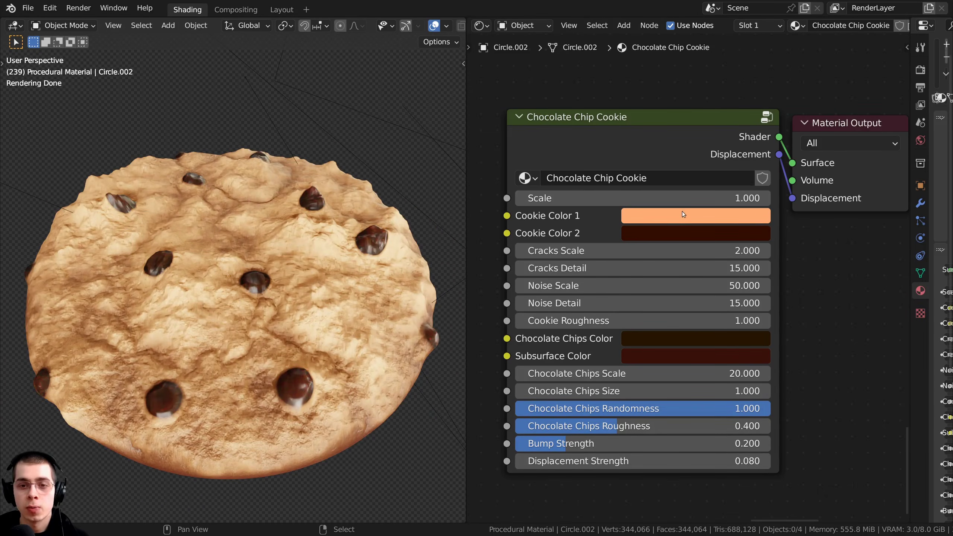
click(676, 214)
mouse_move(683, 323)
mouse_down()
mouse_move(692, 298)
mouse_move(665, 308)
mouse_move(673, 316)
mouse_up()
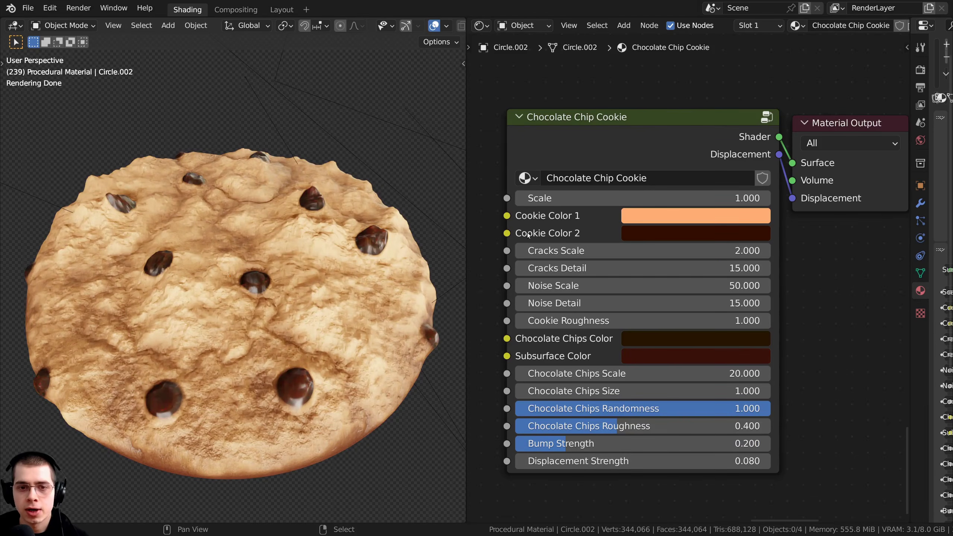
click(694, 236)
drag(712, 328, 715, 318)
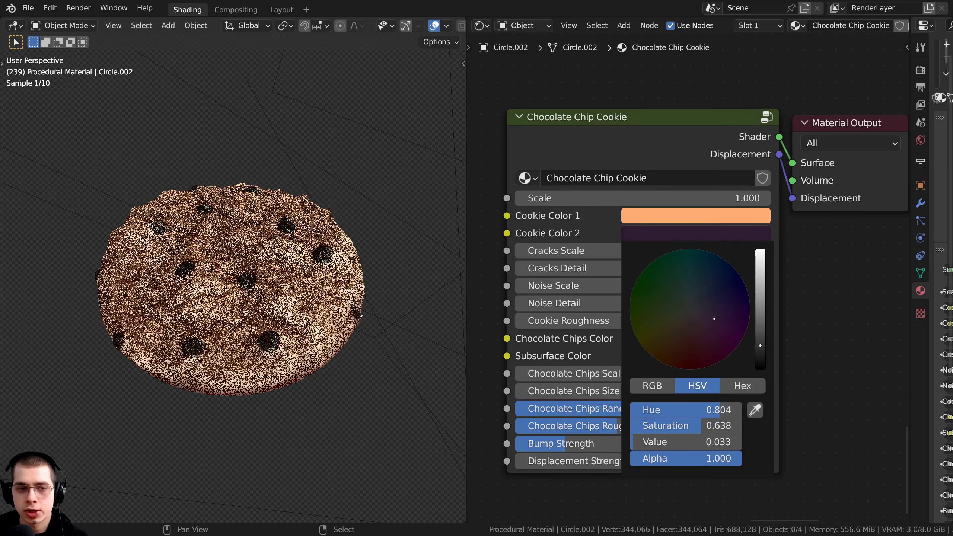
right_click(707, 286)
Inspect the rendered cookie up close and view it through the scene camera.
middle_drag(261, 261, 289, 248)
scroll(254, 199, up, 1)
middle_drag(293, 211, 283, 356)
key(KP_0)
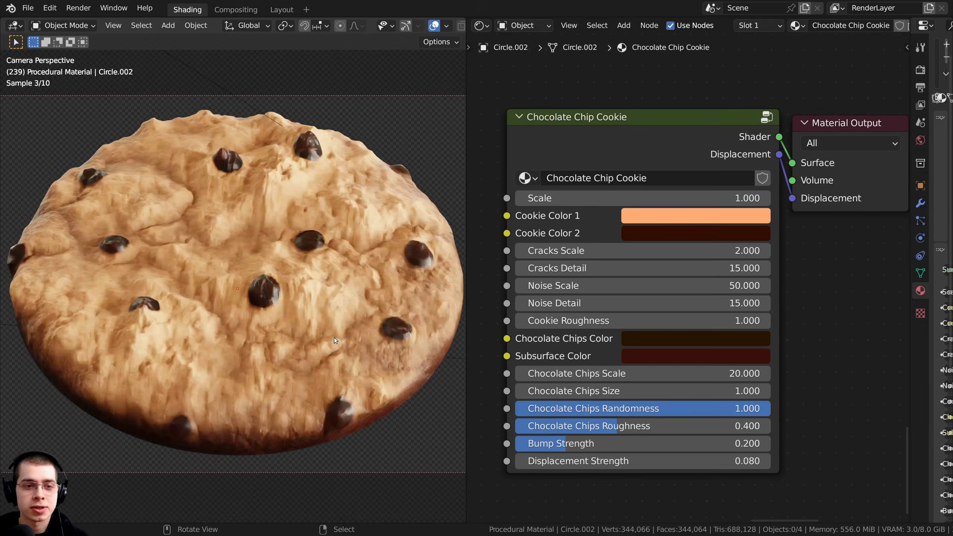
Try a different Cracks Scale and a Cracks Detail of 0 on the cookie group node.
drag(640, 256, 756, 256)
right_click(594, 255)
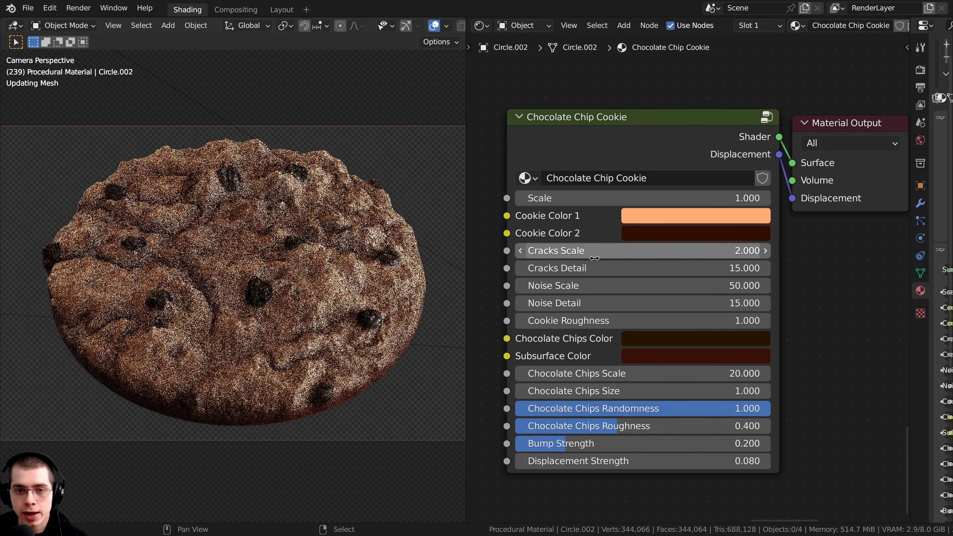
drag(584, 269, 492, 269)
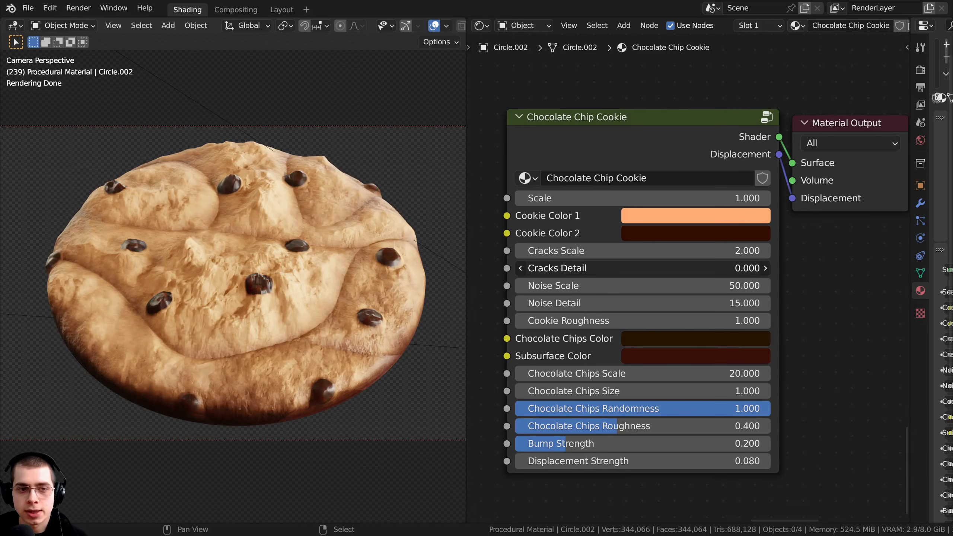
right_click(584, 269)
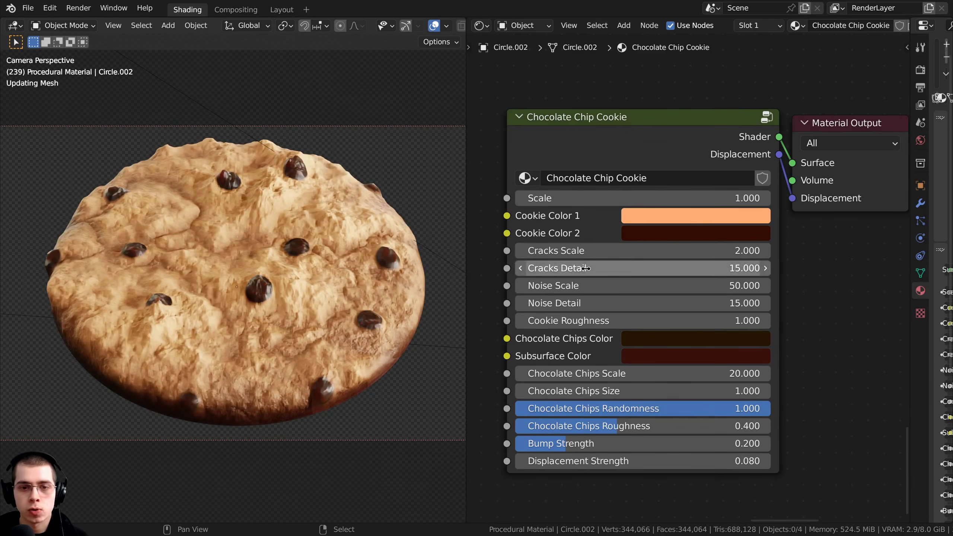
Try different Noise Scale, Noise Detail and Cookie Roughness values on the cookie group node.
drag(584, 286, 713, 286)
right_click(713, 286)
drag(603, 305, 619, 325)
right_click(589, 305)
right_click(581, 325)
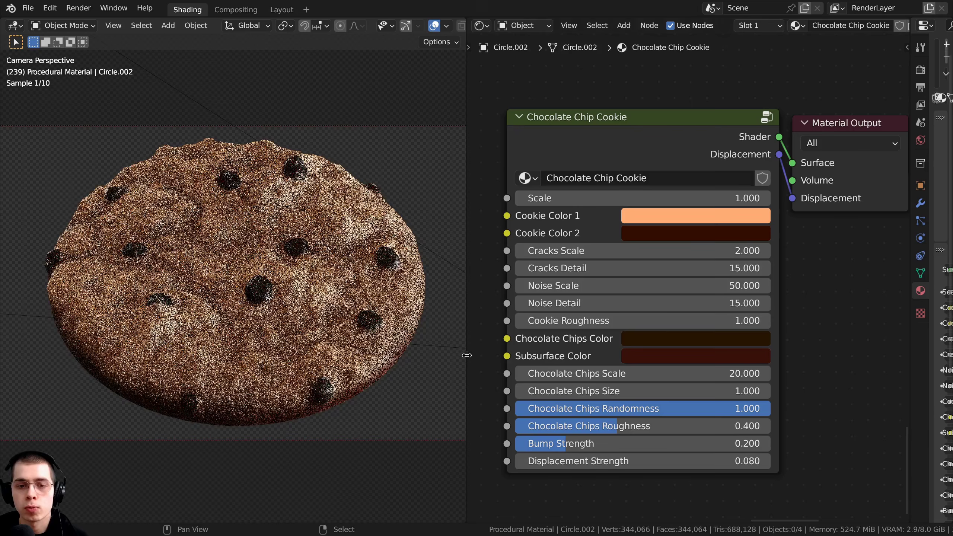
Try a creamy white Chocolate Chips Color with hue 0.092, saturation 0.457 and value 0.812.
click(652, 340)
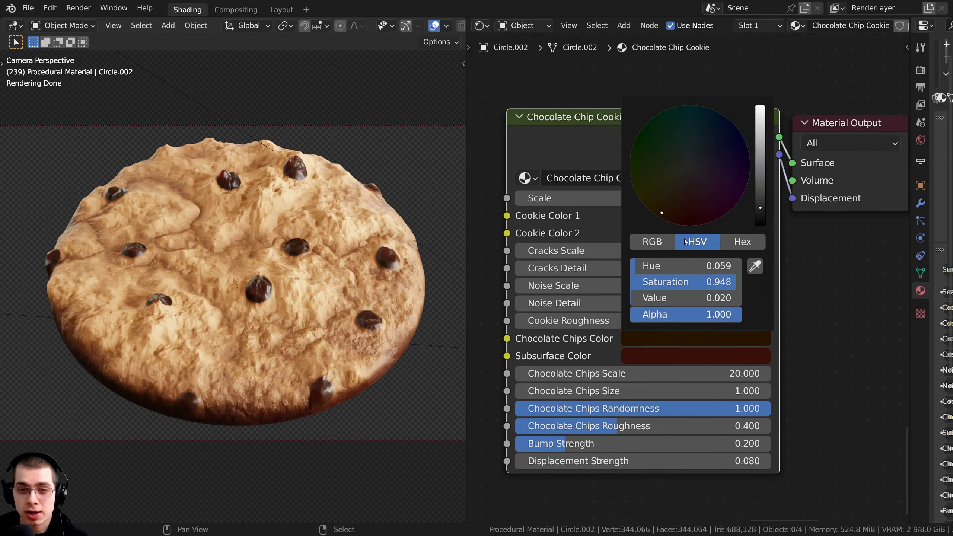
drag(761, 199, 761, 122)
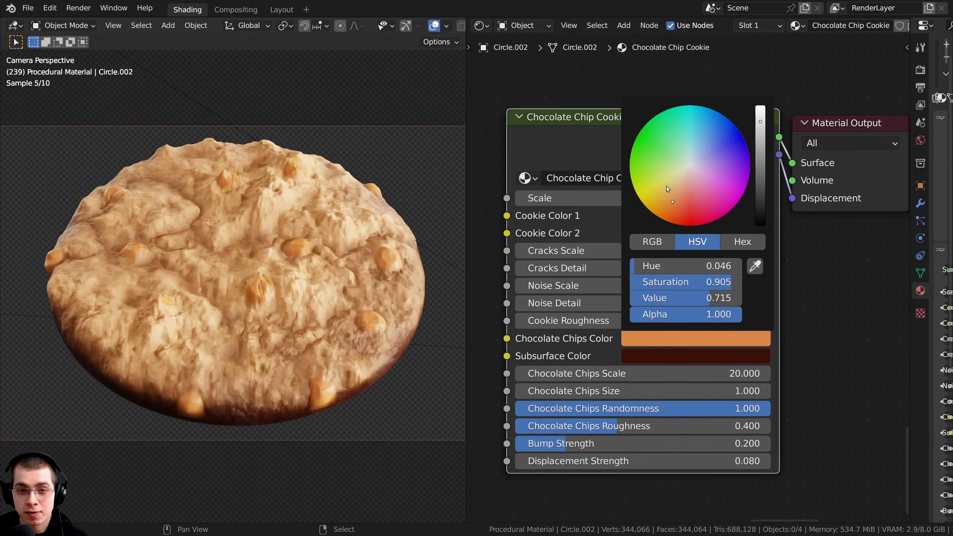
drag(667, 187, 689, 172)
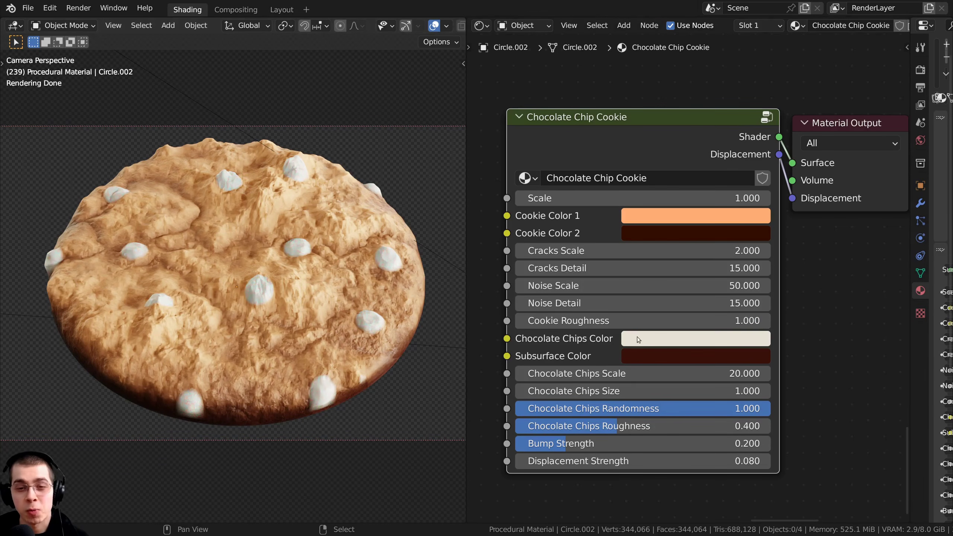
click(638, 340)
click(685, 174)
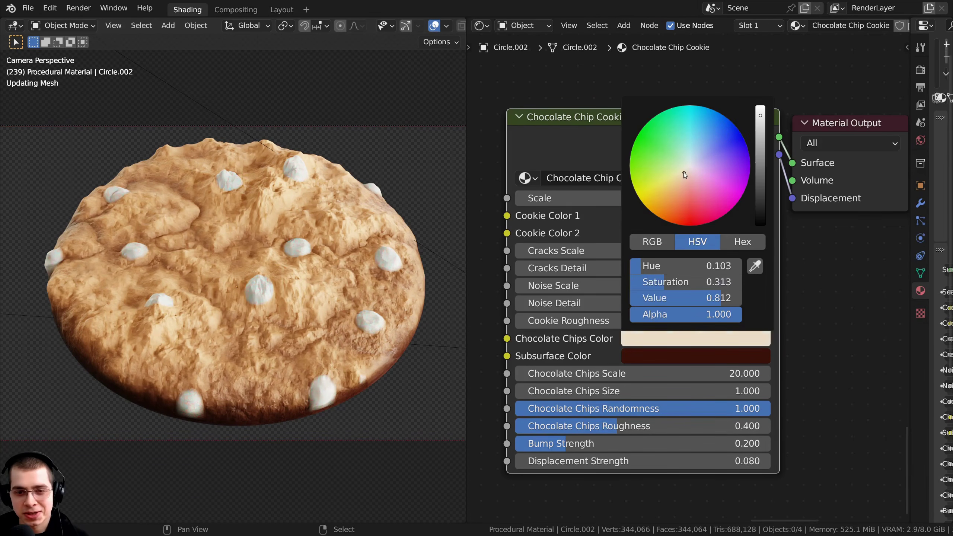
click(636, 340)
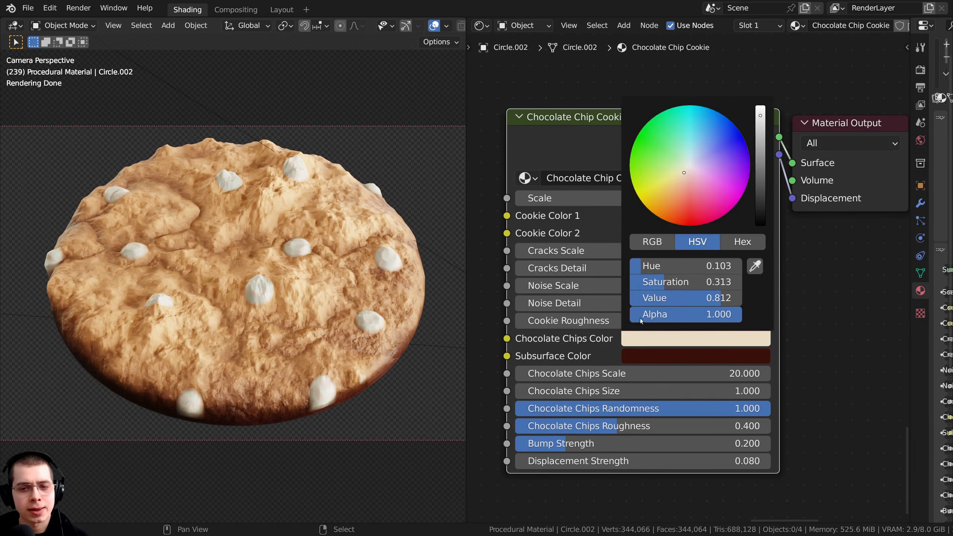
click(681, 179)
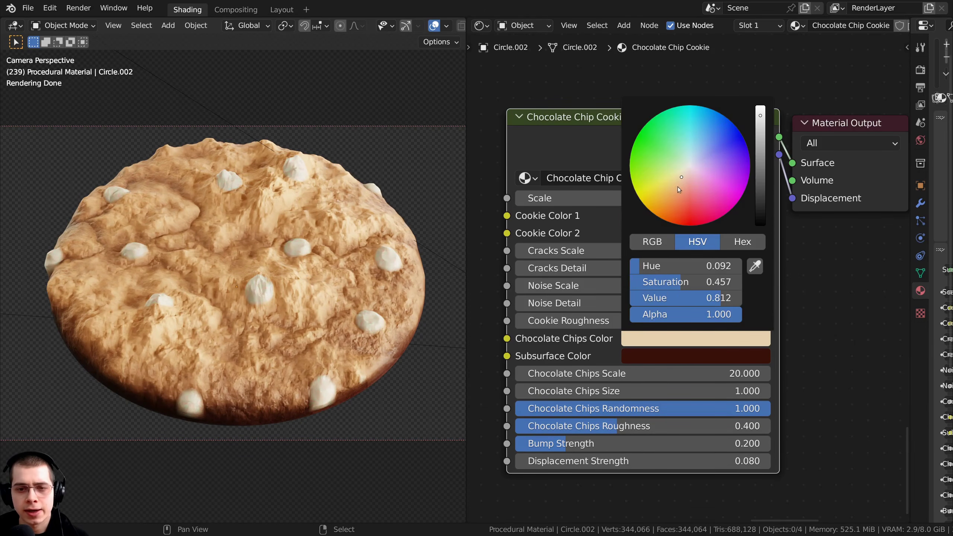
Try a bright red Chocolate Chips Color and undo the chip colour change.
drag(683, 183, 690, 218)
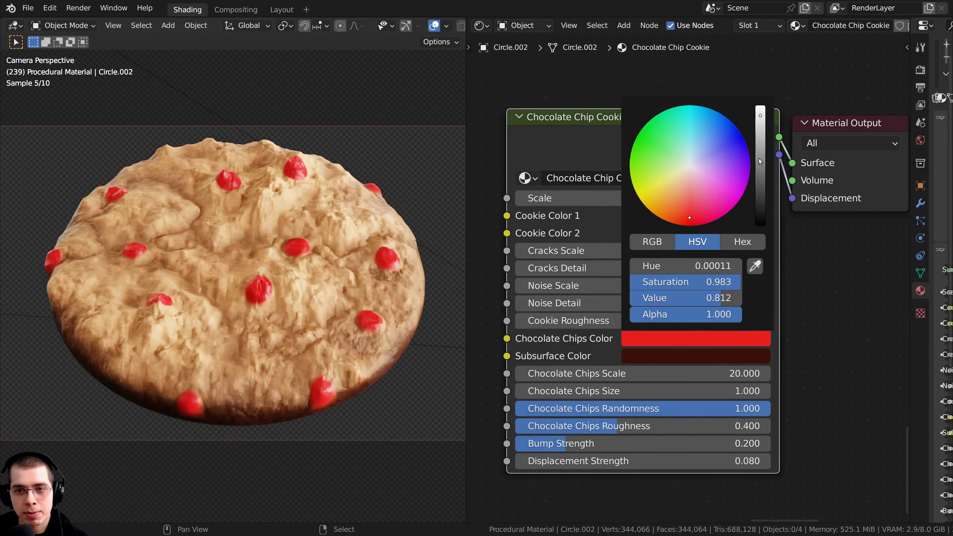
click(651, 337)
middle_drag(602, 322, 600, 318)
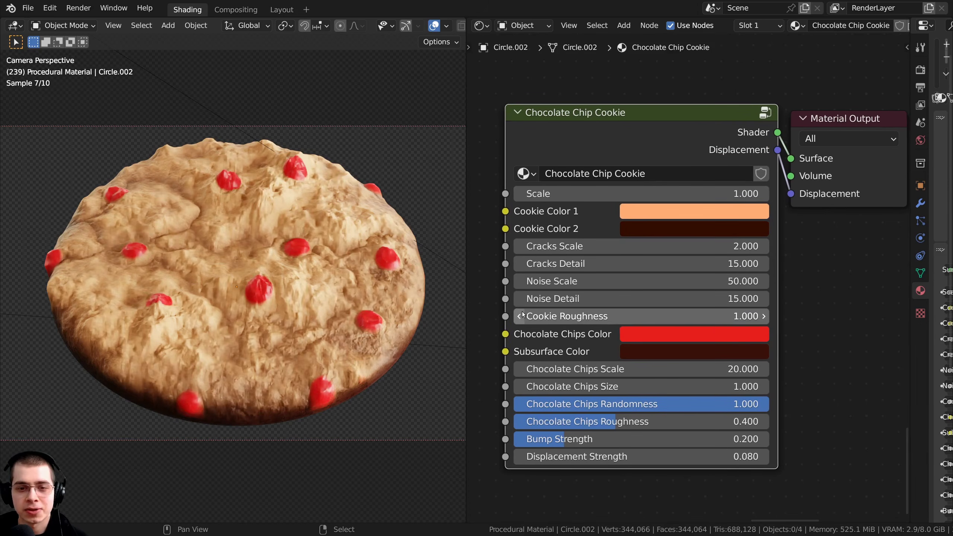
key(ctrl+z)
Try a different Subsurface Color for the chocolate chips.
click(655, 354)
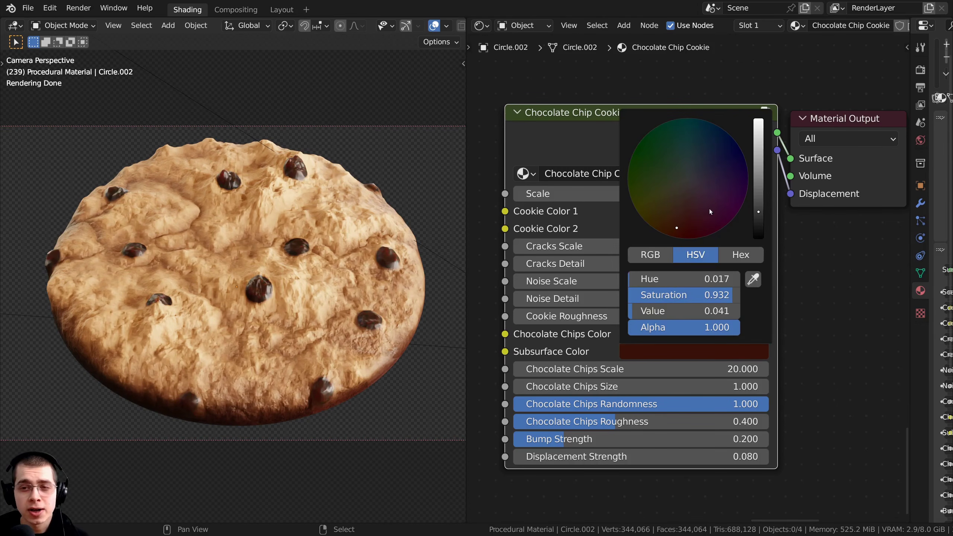
drag(680, 229, 655, 181)
right_click(656, 180)
Try a Chocolate Chips Scale of 28.7 and a different Chocolate Chips Size.
middle_drag(517, 332, 517, 301)
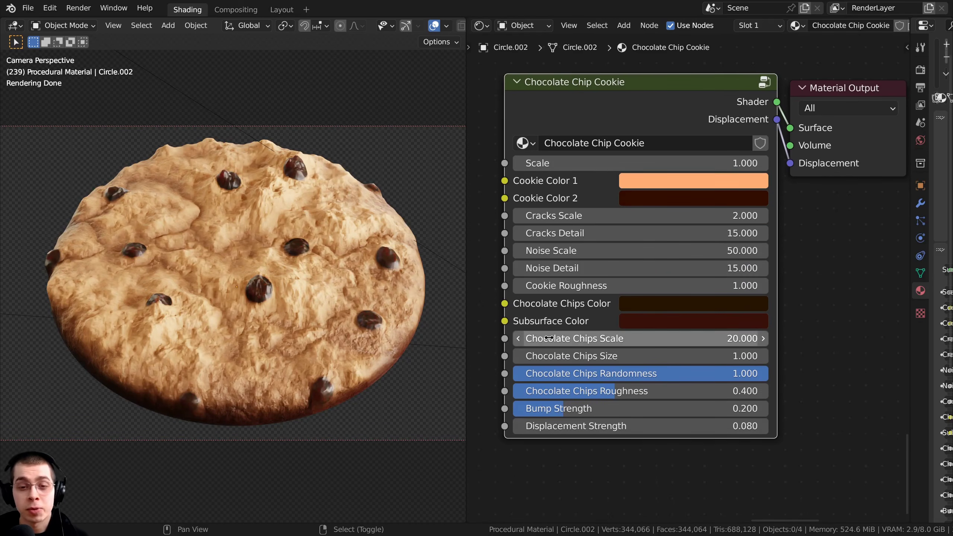
shift+drag(549, 339, 566, 339)
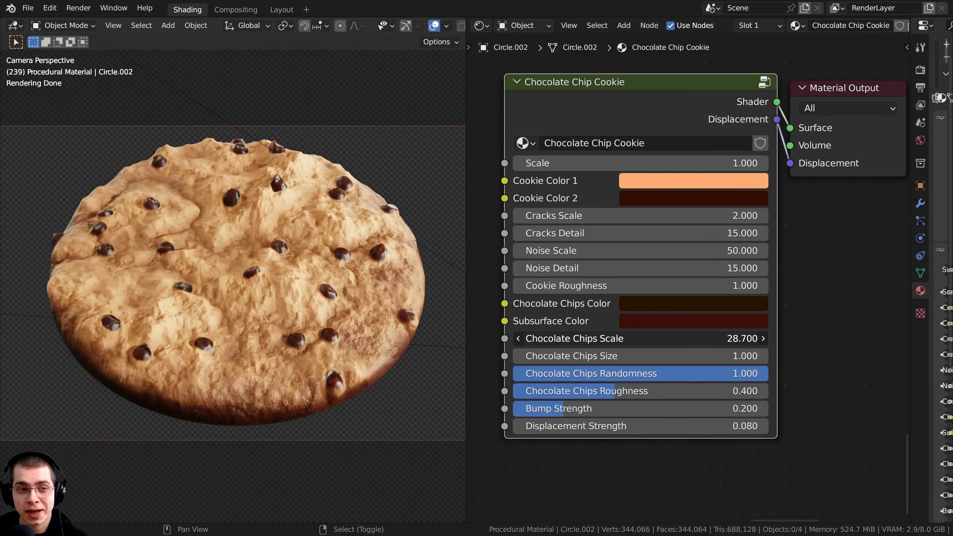
drag(638, 338, 655, 356)
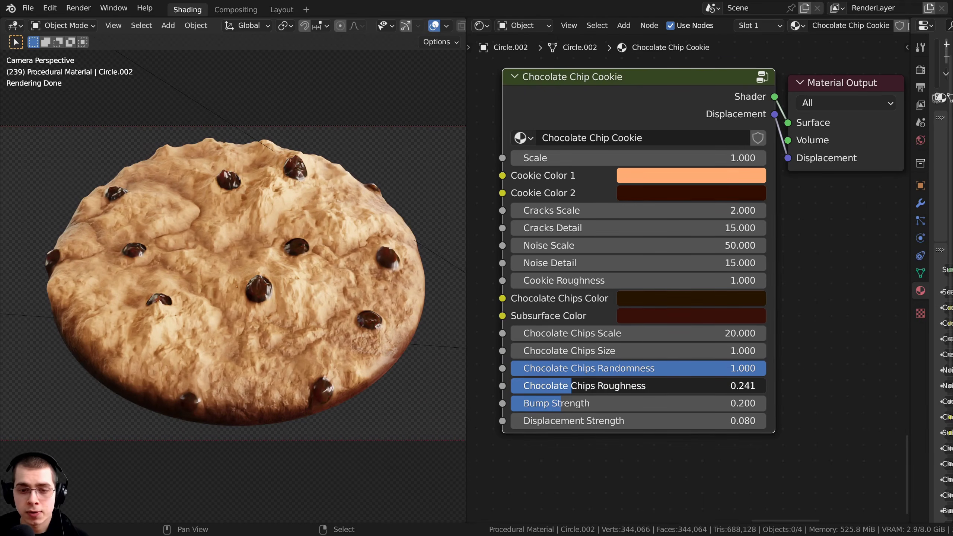
Try a Chocolate Chips Roughness of 0.241, a Bump Strength of 1 and a different Displacement Strength.
right_click(572, 386)
drag(571, 404, 620, 404)
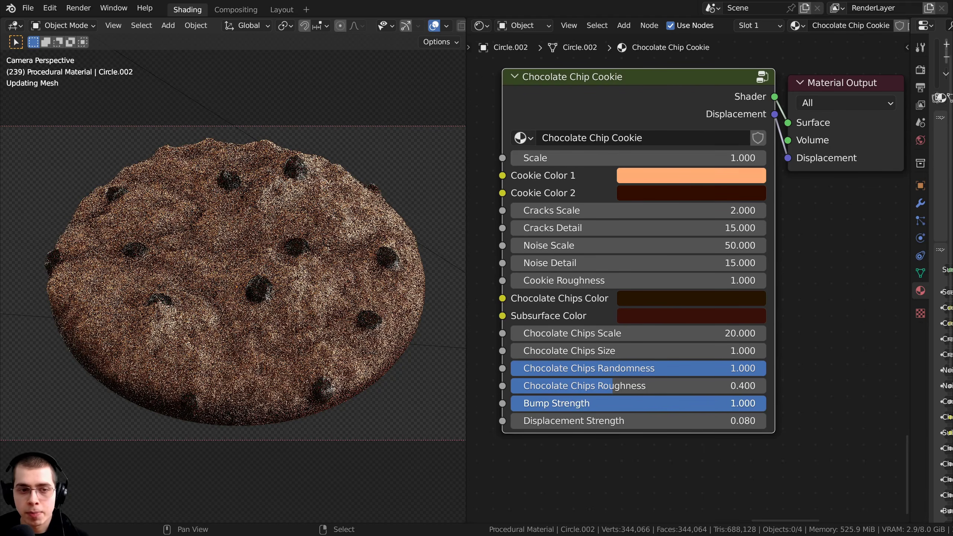
drag(777, 404, 597, 421)
right_click(604, 403)
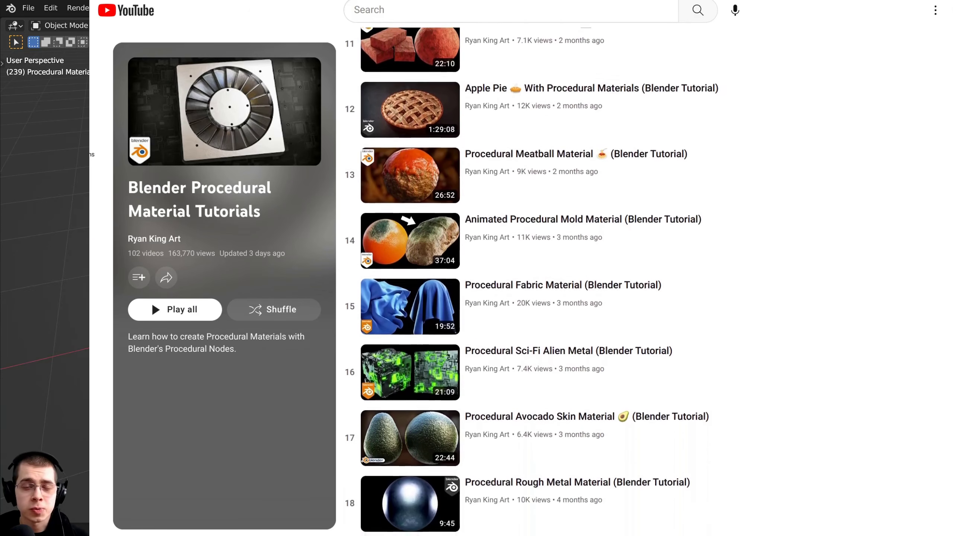
Add a cylinder mesh at the origin of the empty scene as the base of the cookie.
scroll(330, 224, down, 3)
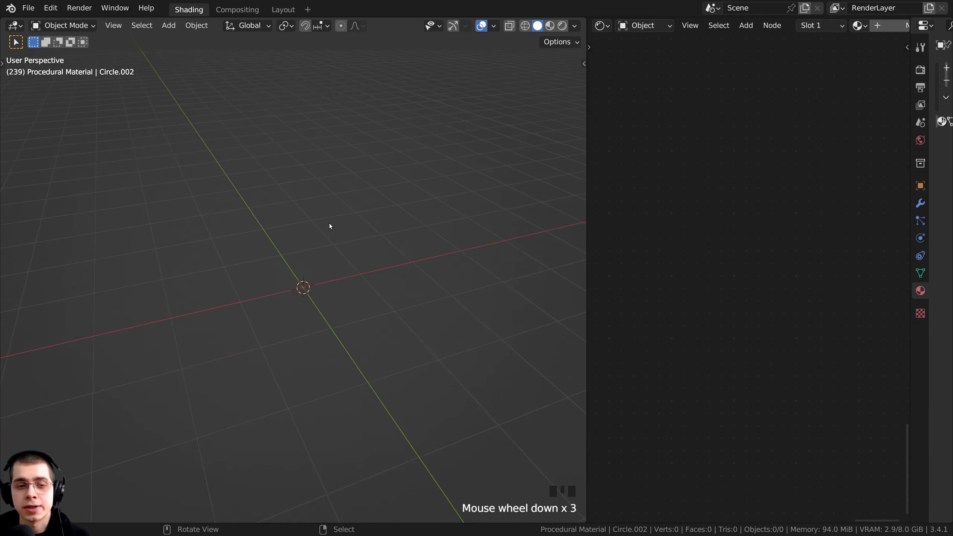
middle_drag(330, 226, 332, 246)
key(shift+a)
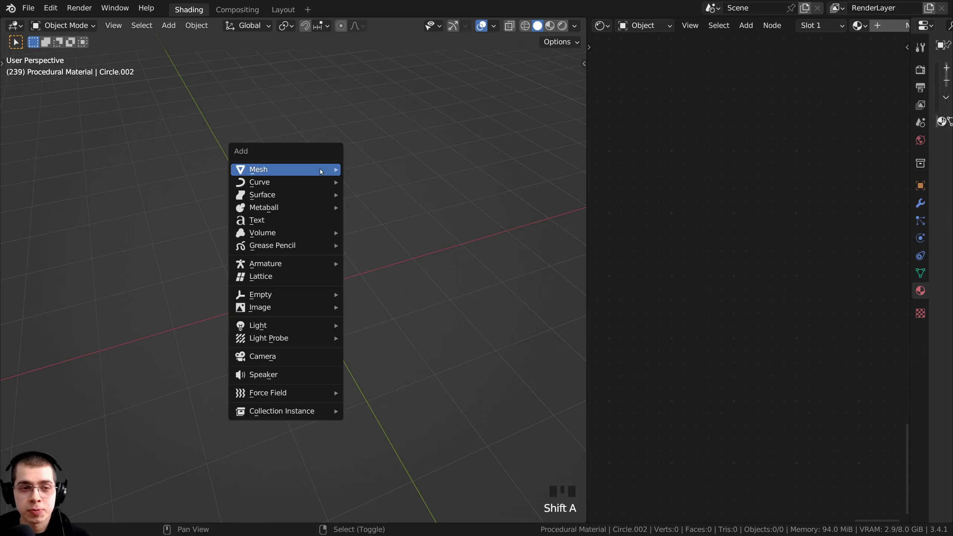
mouse_move(321, 171)
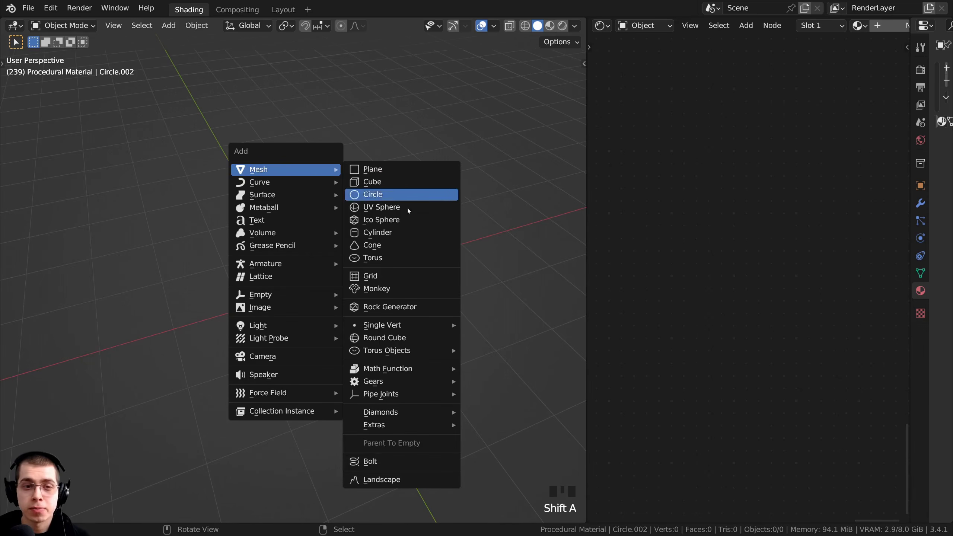
click(402, 232)
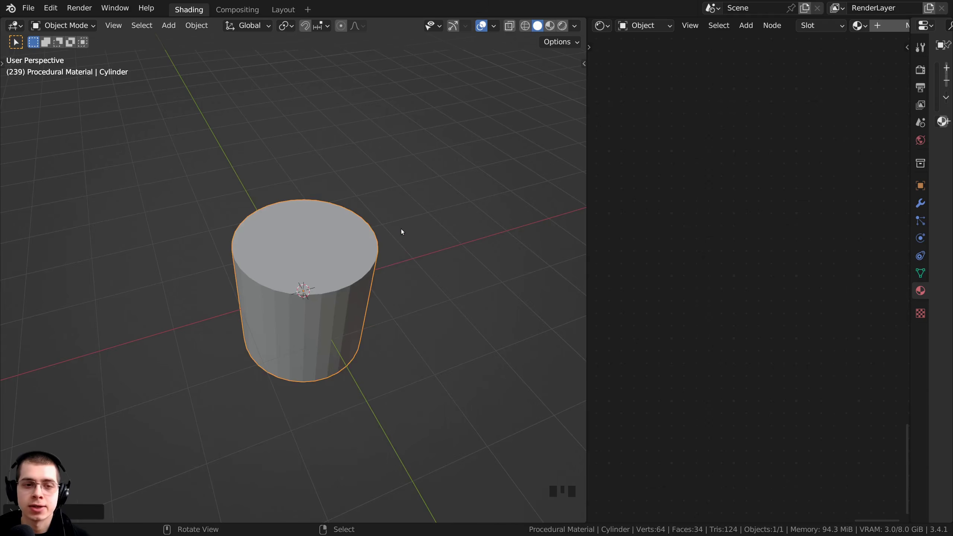
Scale the cylinder object uniformly by 0.1.
middle_drag(400, 228, 326, 211)
key(g)
right_click(330, 221)
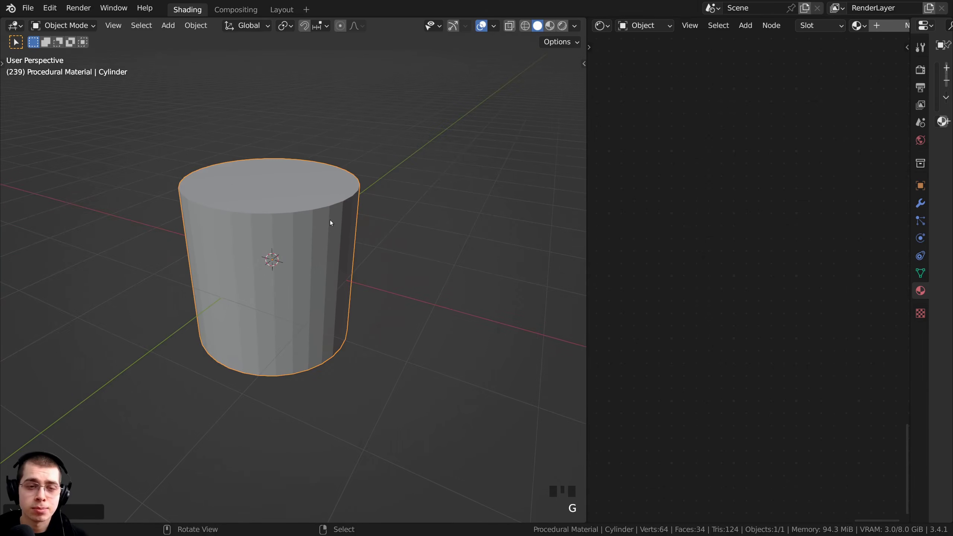
middle_drag(351, 293, 378, 211)
scroll(433, 221, up, 2)
middle_drag(440, 221, 462, 209)
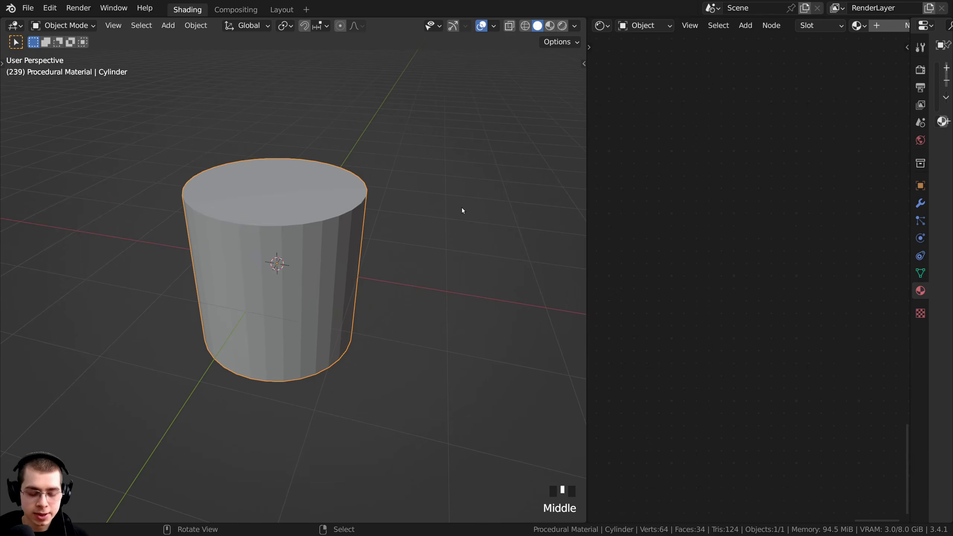
key(s)
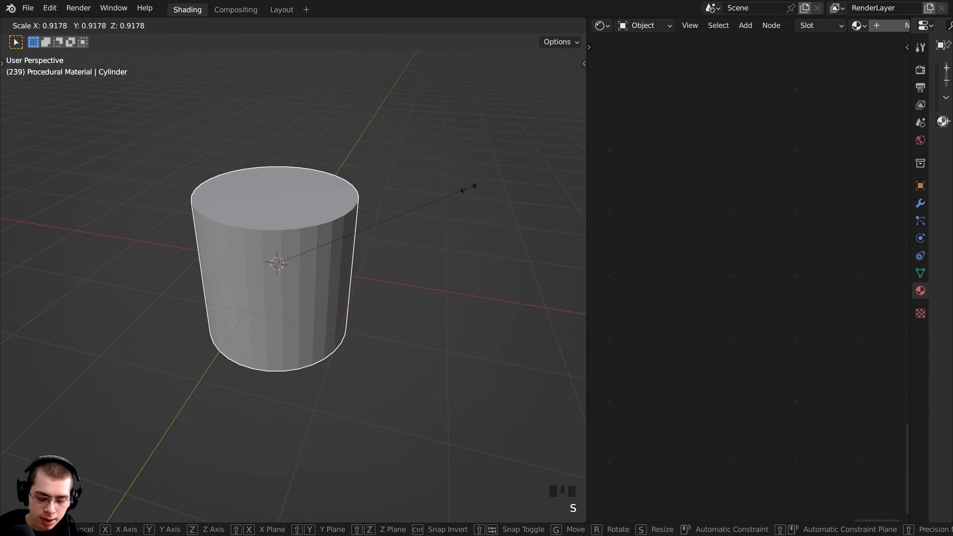
text(.1)
key(Return)
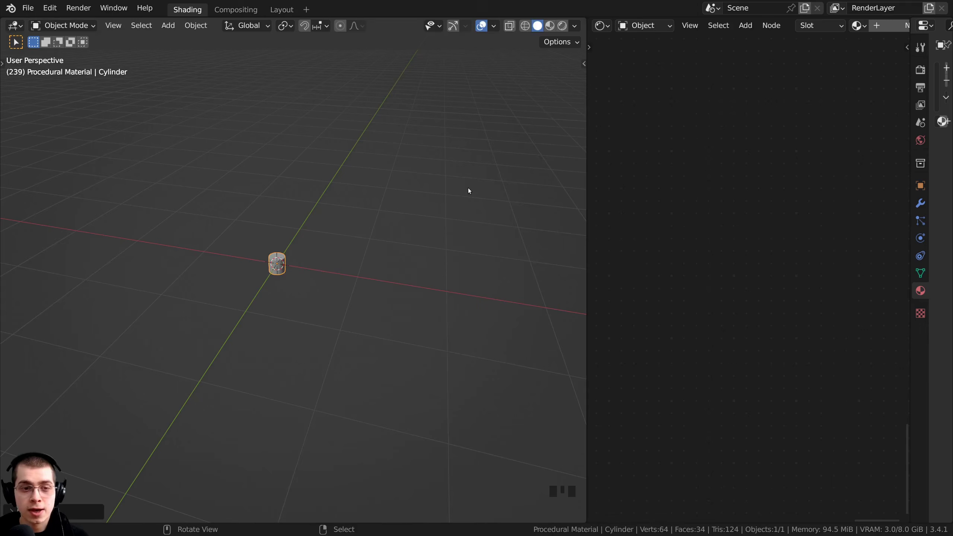
Apply the scale transform to the shrunken cylinder.
middle_drag(468, 188, 376, 266)
scroll(344, 272, up, 4)
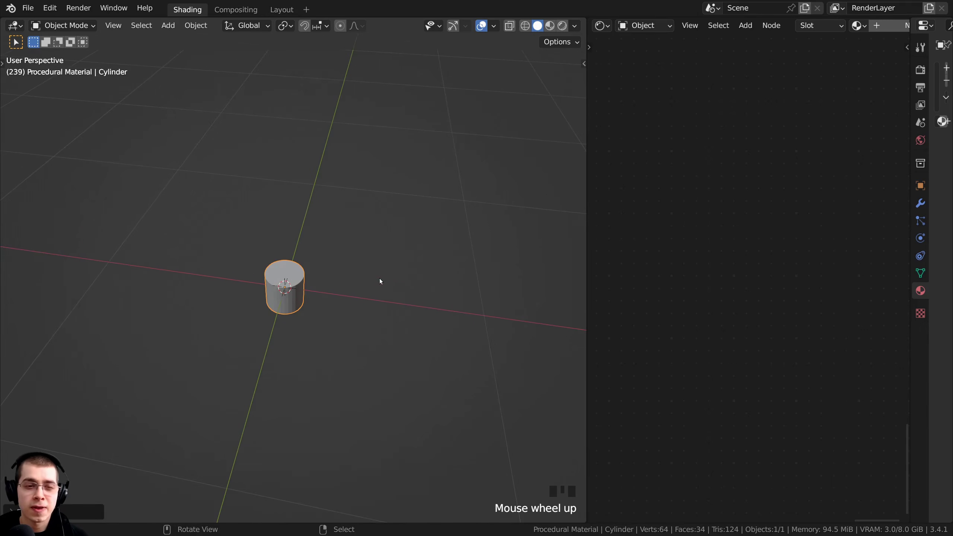
scroll(374, 179, up, 1)
middle_drag(374, 177, 344, 195)
key(ctrl+a)
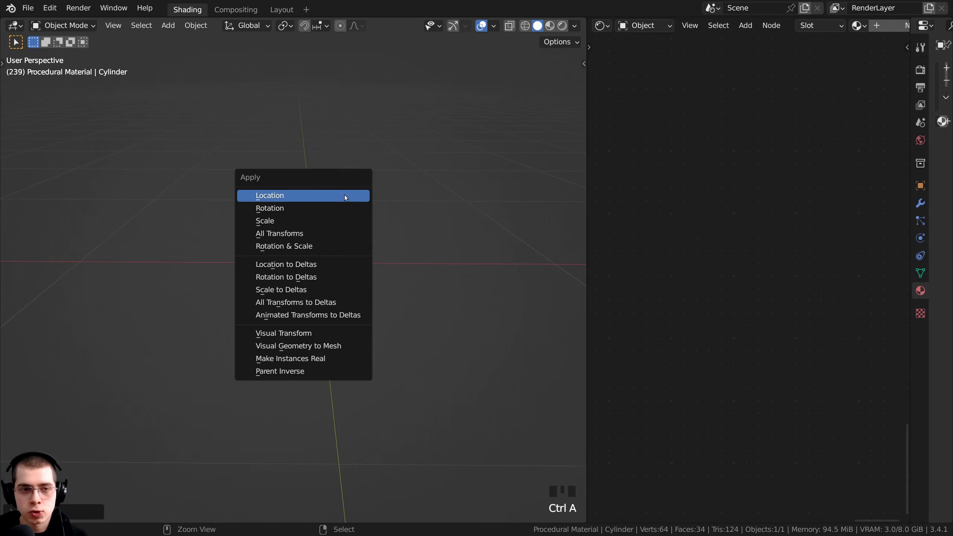
click(272, 225)
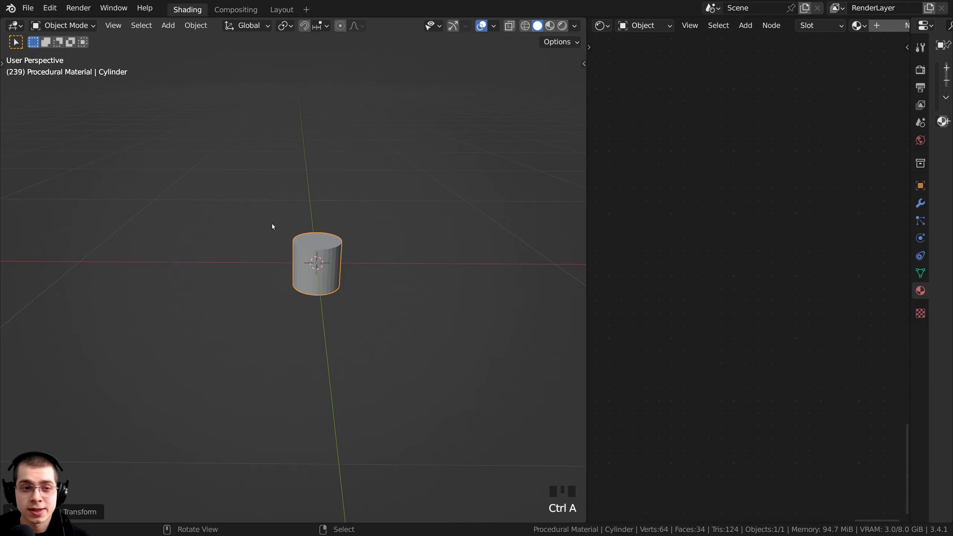
Enter Edit Mode on the cylinder and scale its whole mesh by 0.1 along the Z axis into a flat disc.
middle_drag(272, 224, 285, 245)
scroll(283, 257, up, 2)
middle_drag(285, 245, 283, 240)
scroll(285, 240, up, 1)
middle_drag(342, 403, 345, 410)
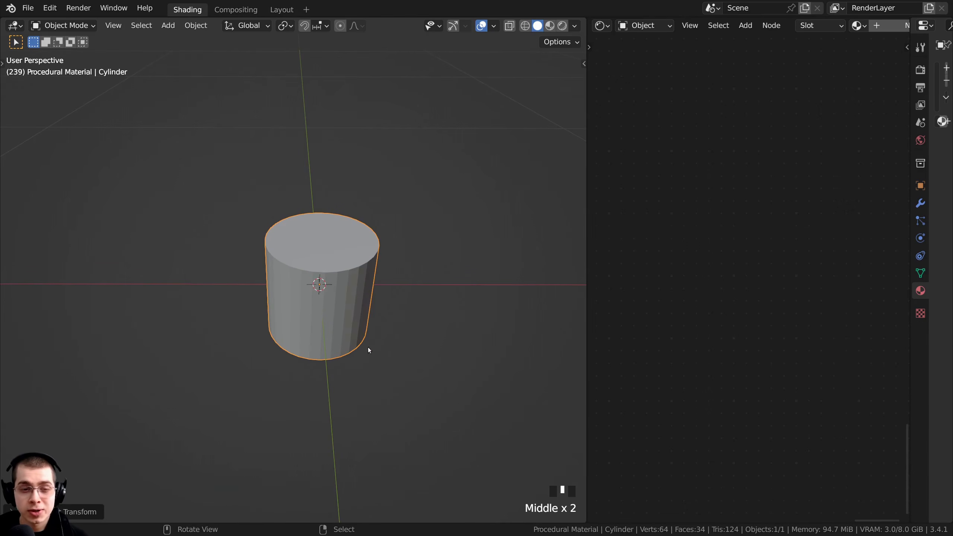
scroll(369, 349, up, 2)
key(Tab)
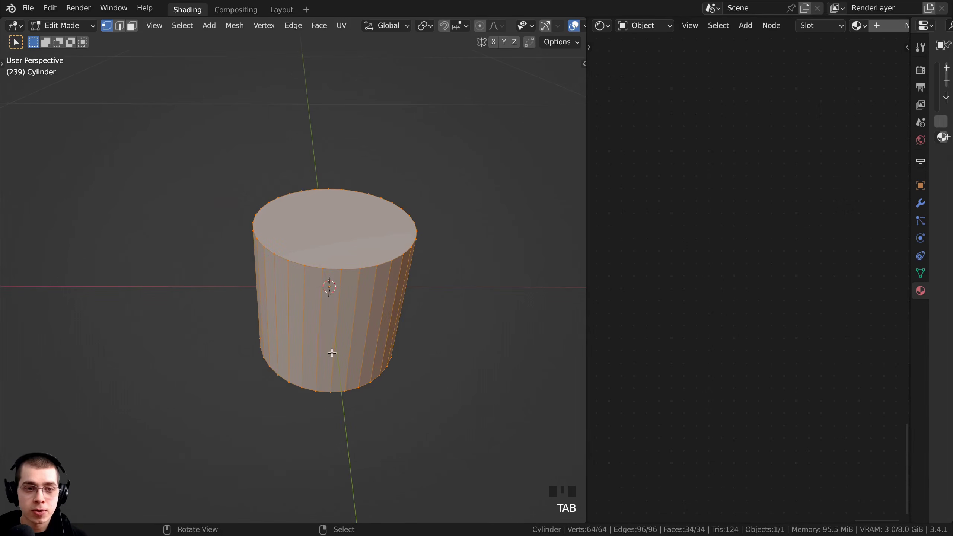
middle_drag(332, 353, 350, 276)
scroll(491, 270, up, 3)
scroll(501, 266, down, 2)
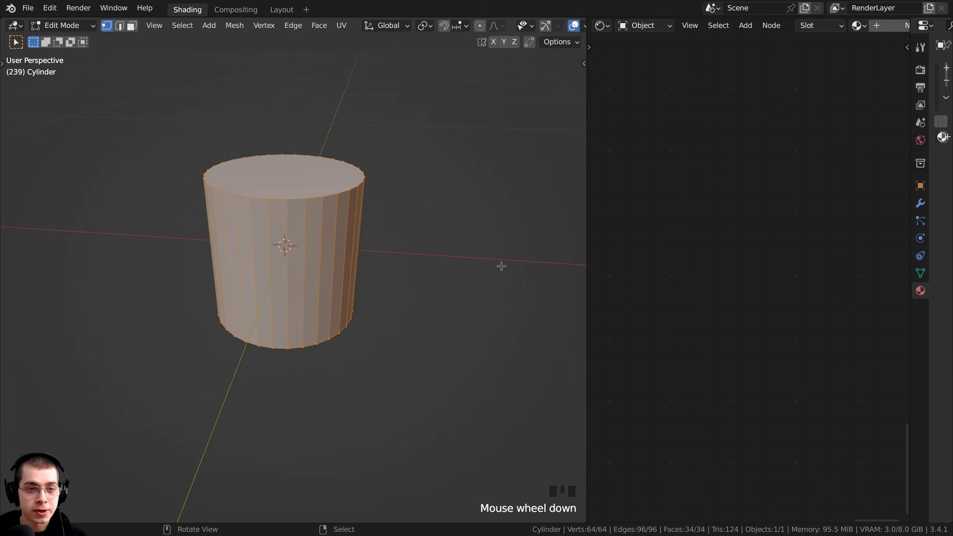
key(s)
key(z)
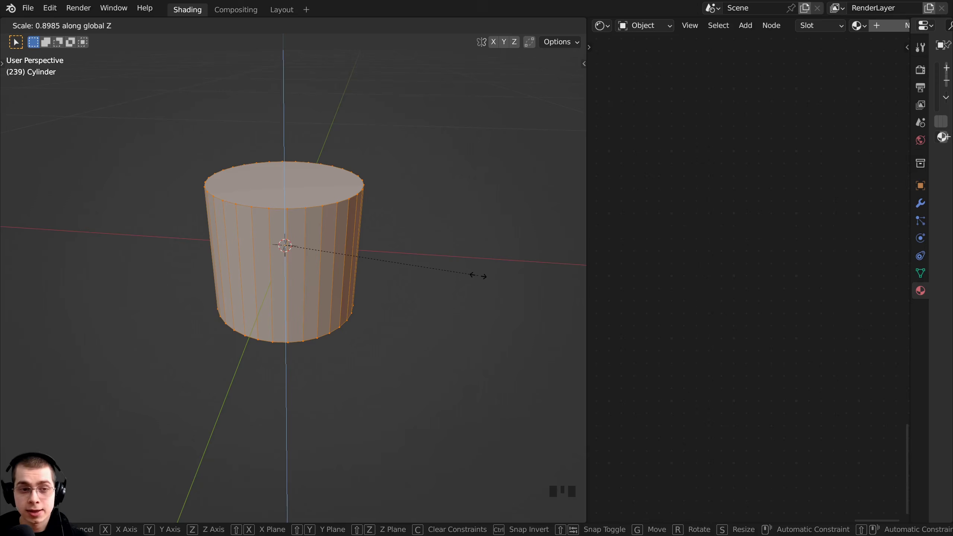
text(.1)
key(Return)
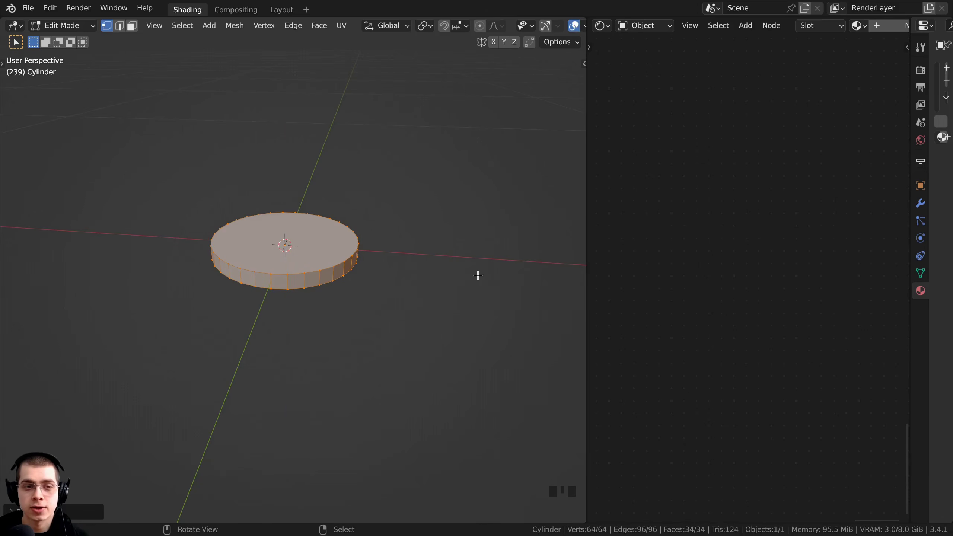
In face selection mode, select the disc's bottom face and inset it to leave a narrow ring along the rim.
key(KP_Decimal)
scroll(292, 277, down, 2)
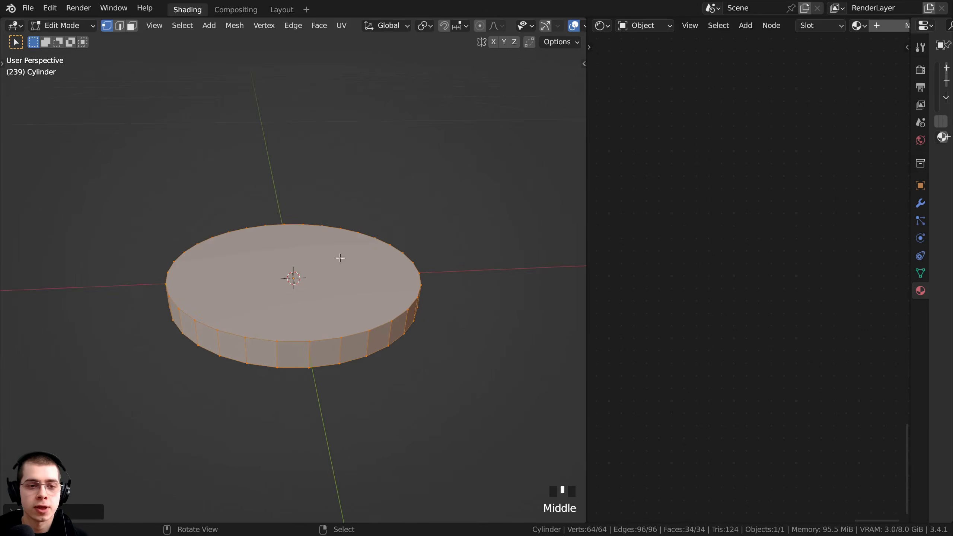
middle_drag(298, 272, 266, 194)
mouse_move(254, 244)
middle_down()
mouse_move(259, 296)
mouse_move(247, 238)
middle_up()
scroll(253, 231, up, 1)
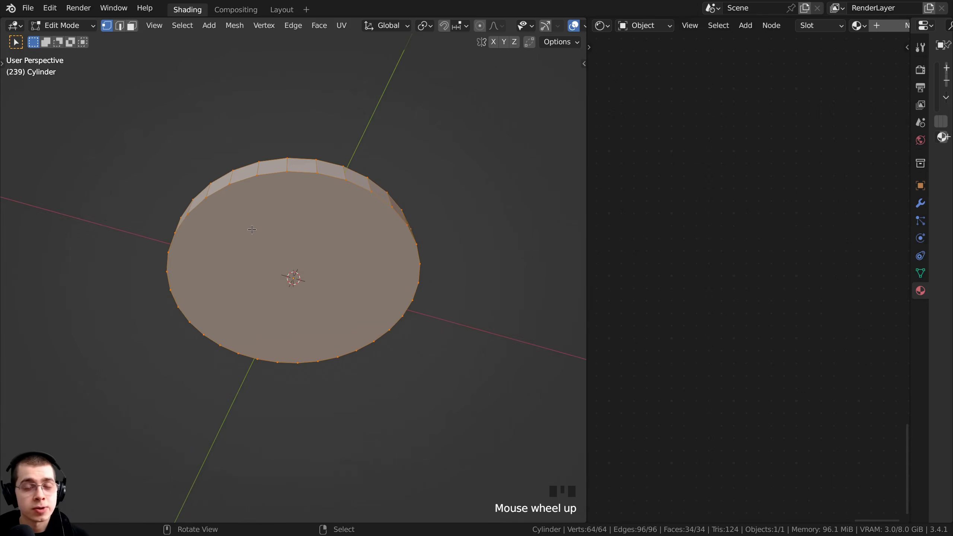
middle_drag(254, 241, 297, 254)
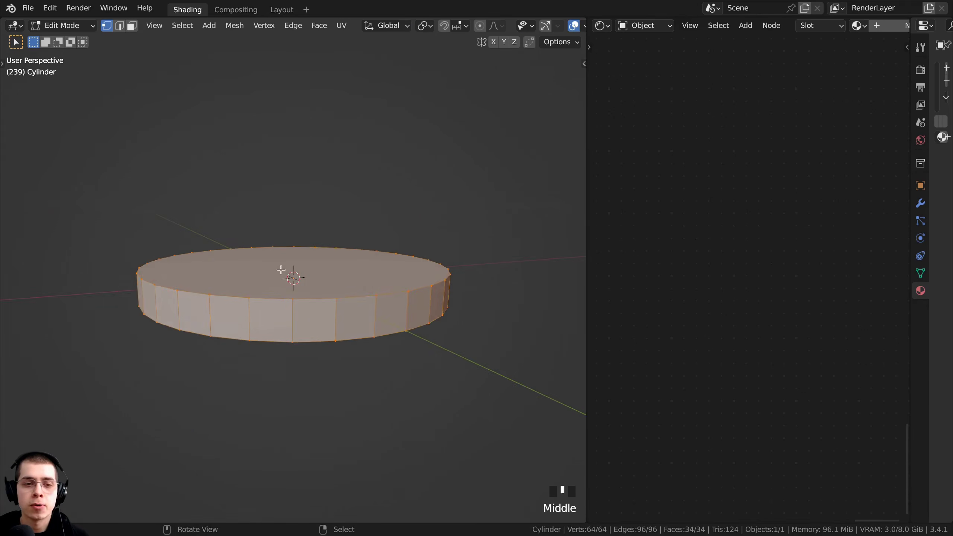
scroll(297, 252, up, 1)
middle_drag(362, 268, 329, 200)
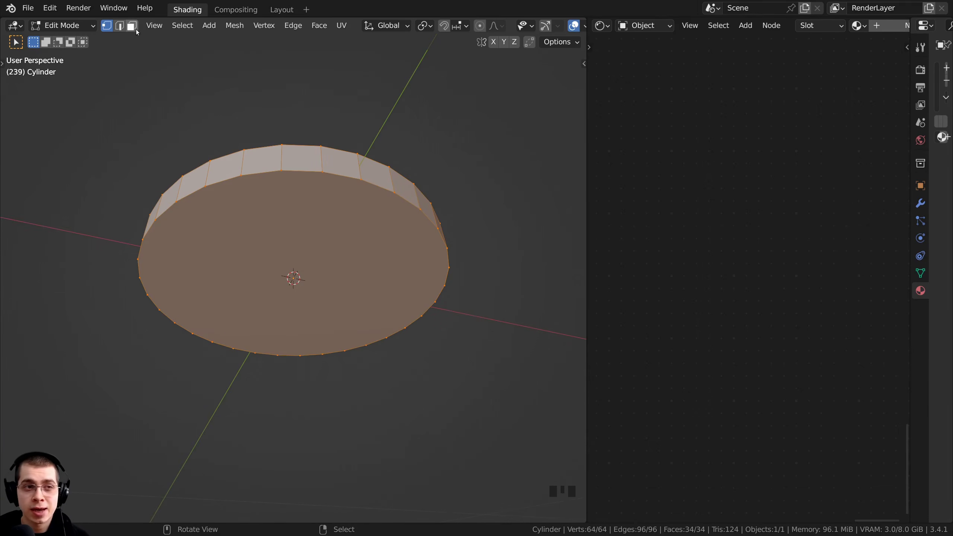
click(134, 27)
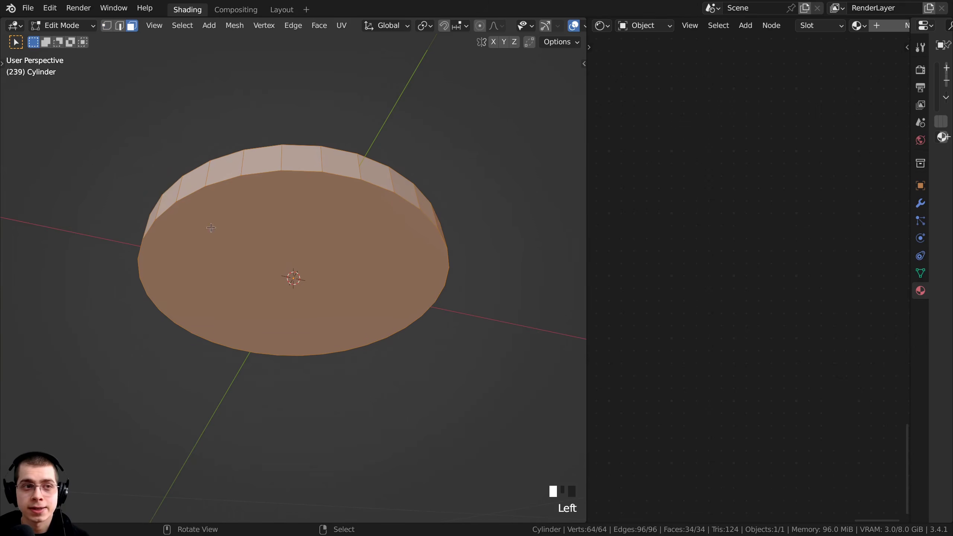
right_click(301, 222)
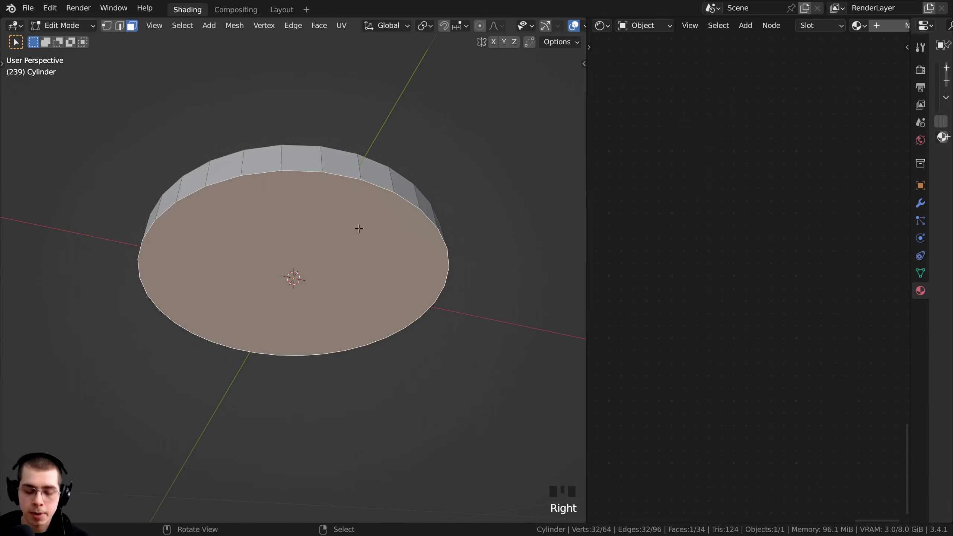
middle_drag(382, 240, 393, 215)
key(i)
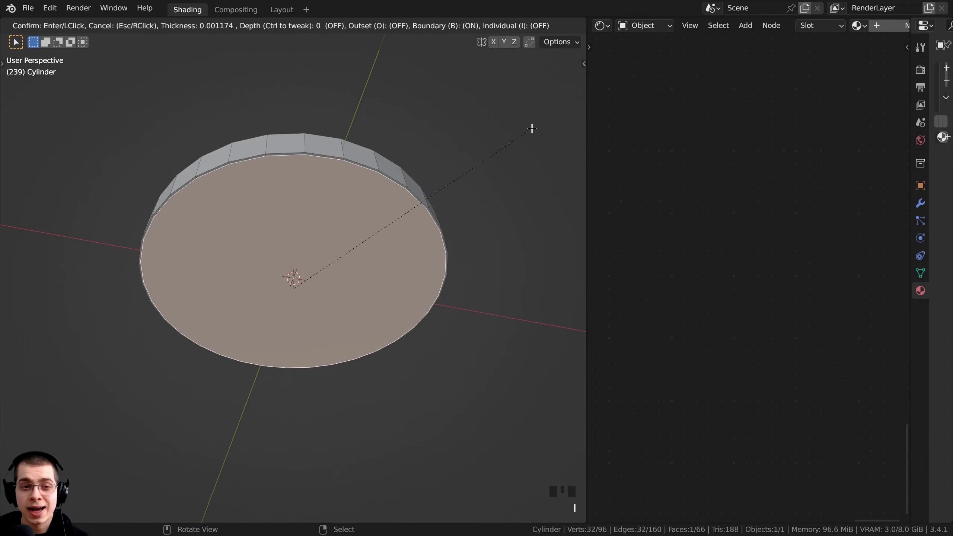
click(509, 139)
middle_drag(466, 237, 323, 260)
scroll(330, 255, up, 1)
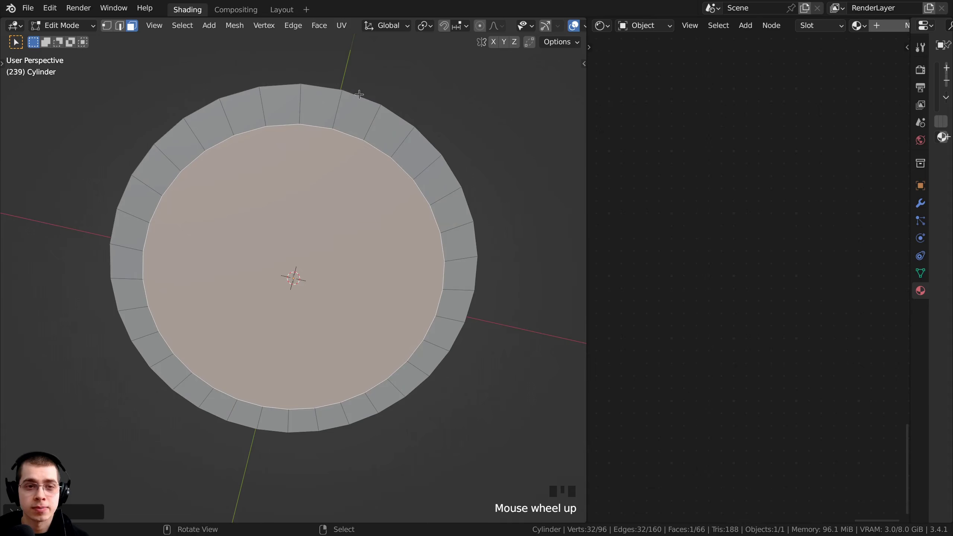
Try scaling down the inset face on the disc's underside.
scroll(367, 105, up, 1)
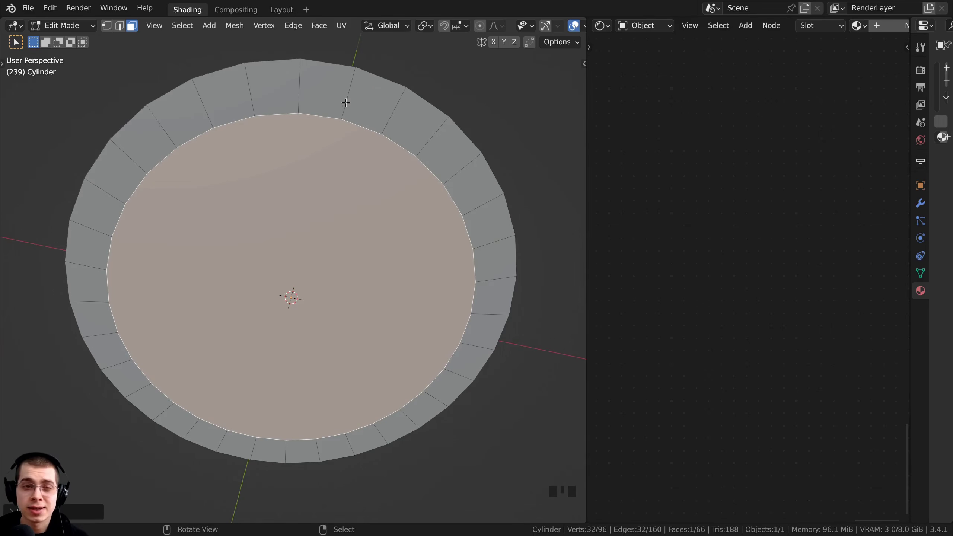
key(s)
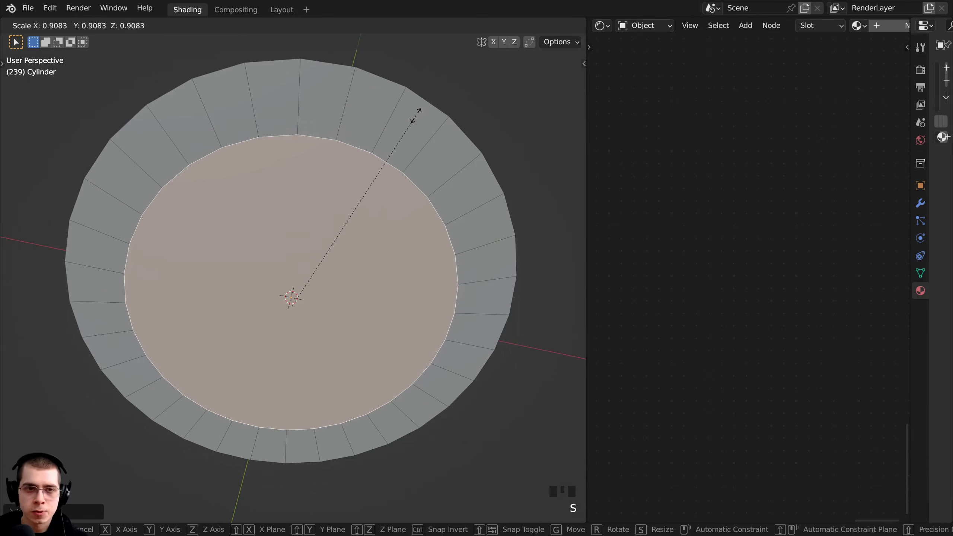
click(346, 160)
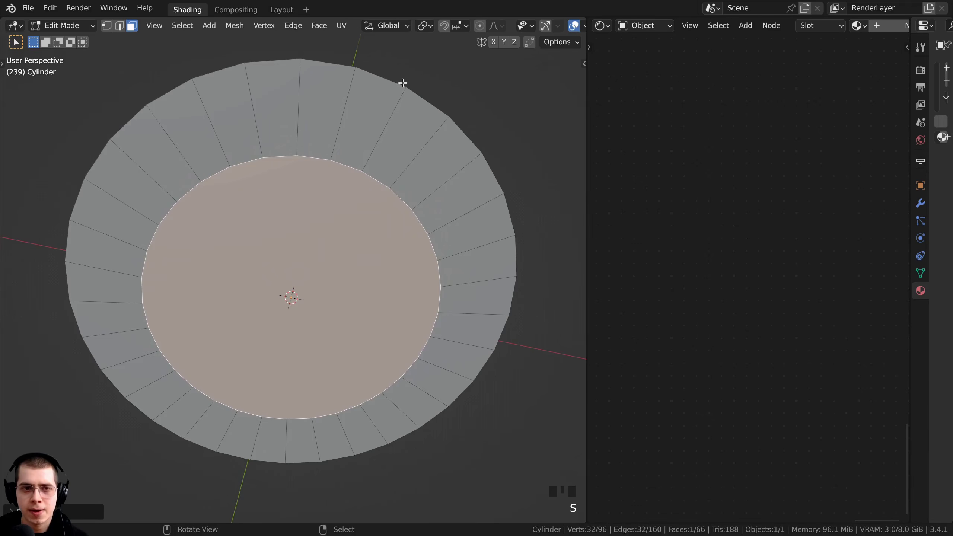
key(ctrl+z)
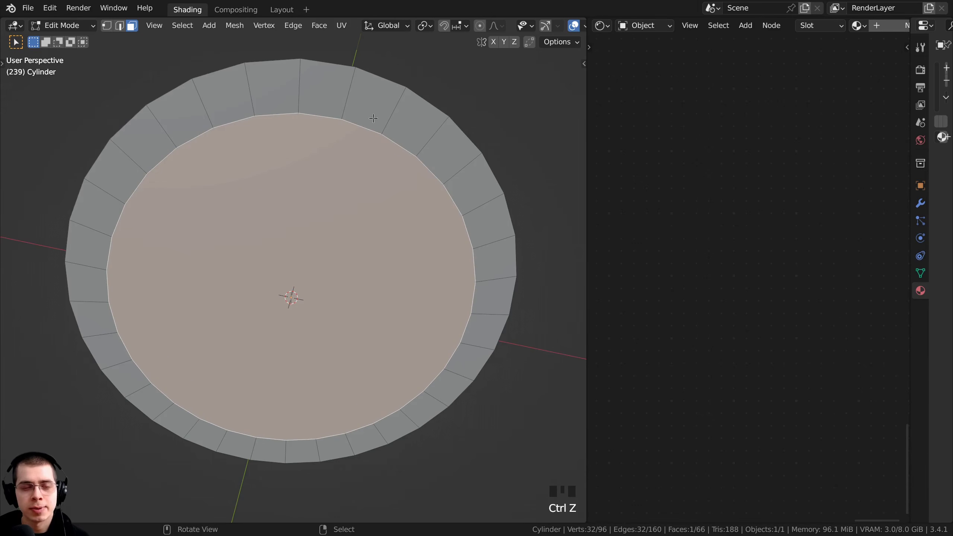
scroll(336, 223, up, 2)
middle_drag(378, 88, 349, 134)
scroll(312, 163, up, 1)
shift+middle_drag(349, 134, 404, 119)
scroll(368, 136, down, 3)
key(s)
click(402, 146)
Inset the bottom face four more times to form concentric rings down to a small circle at the center.
shift+middle_drag(327, 187, 383, 175)
key(i)
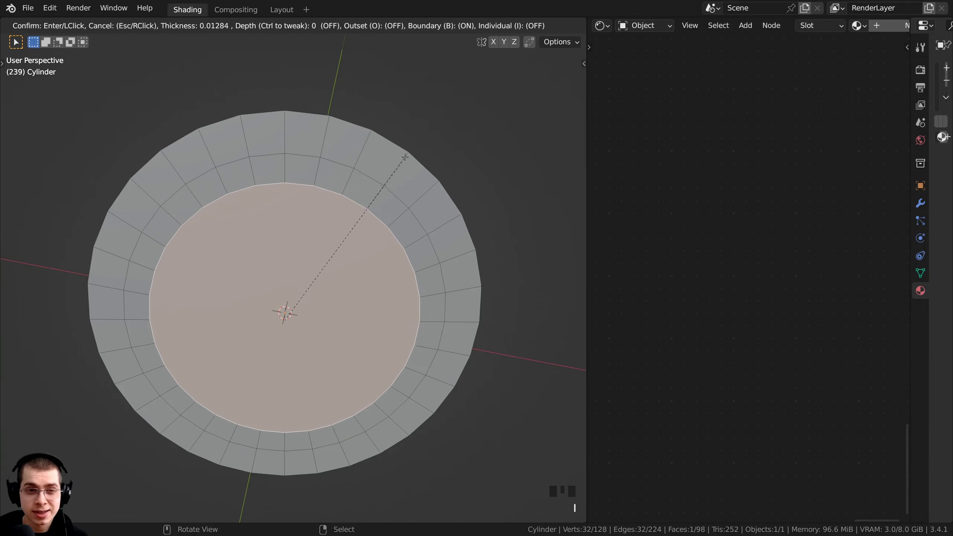
click(398, 169)
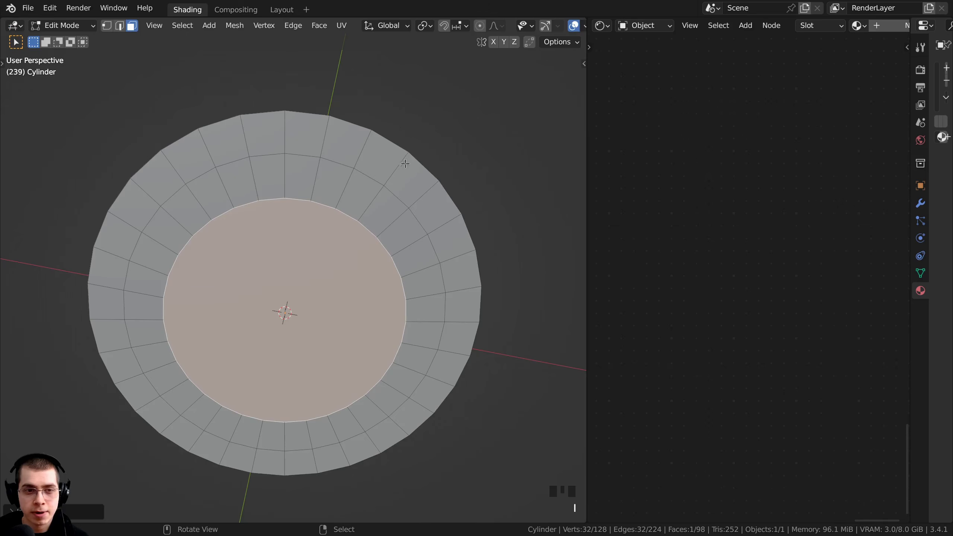
scroll(414, 151, up, 2)
key(i)
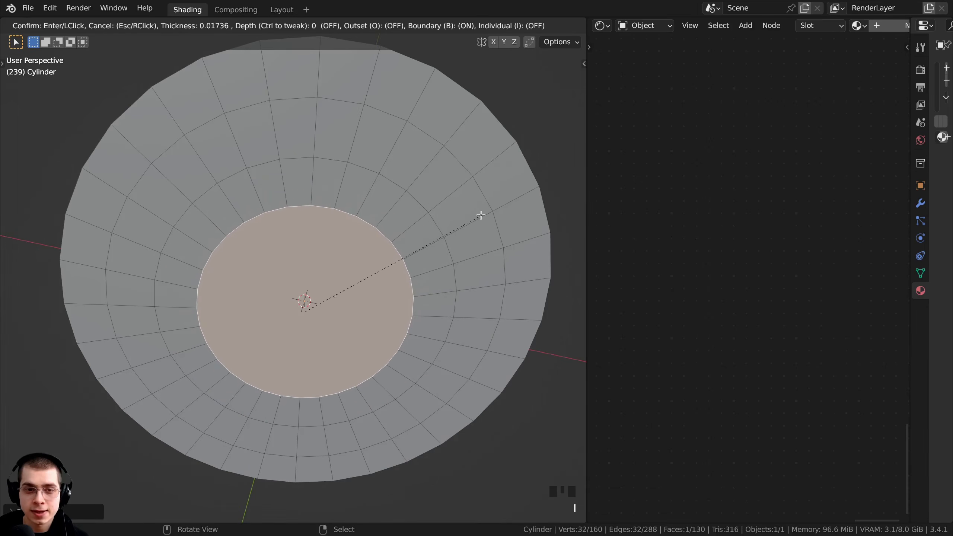
click(473, 218)
key(i)
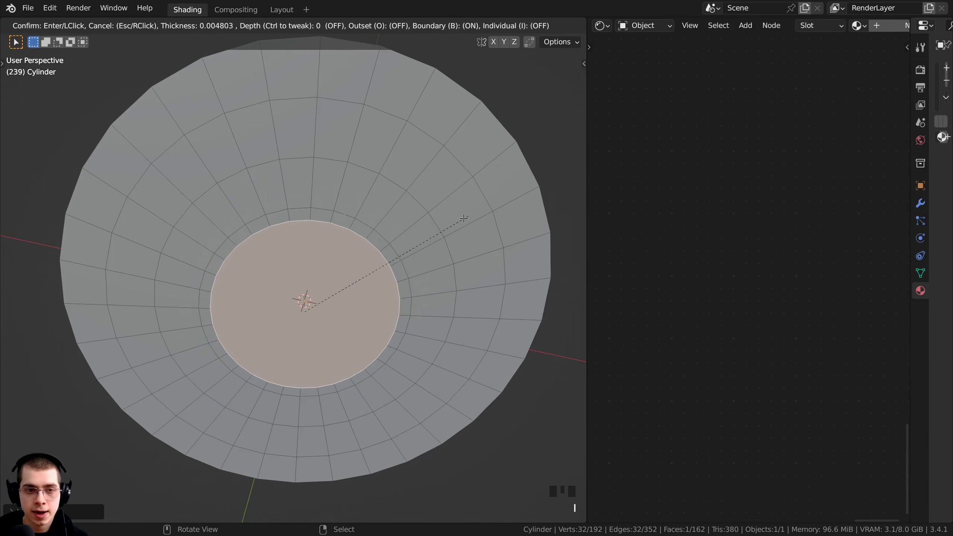
click(441, 225)
key(i)
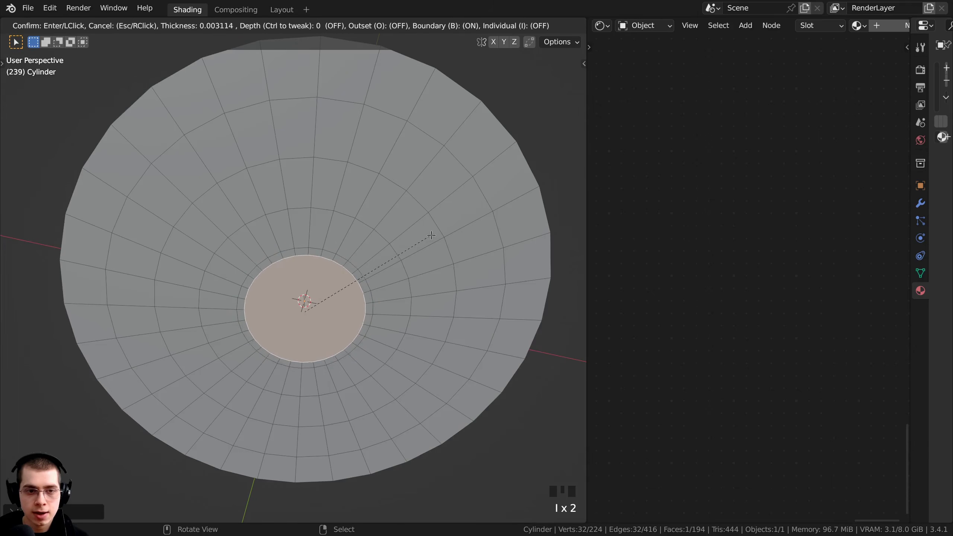
click(291, 270)
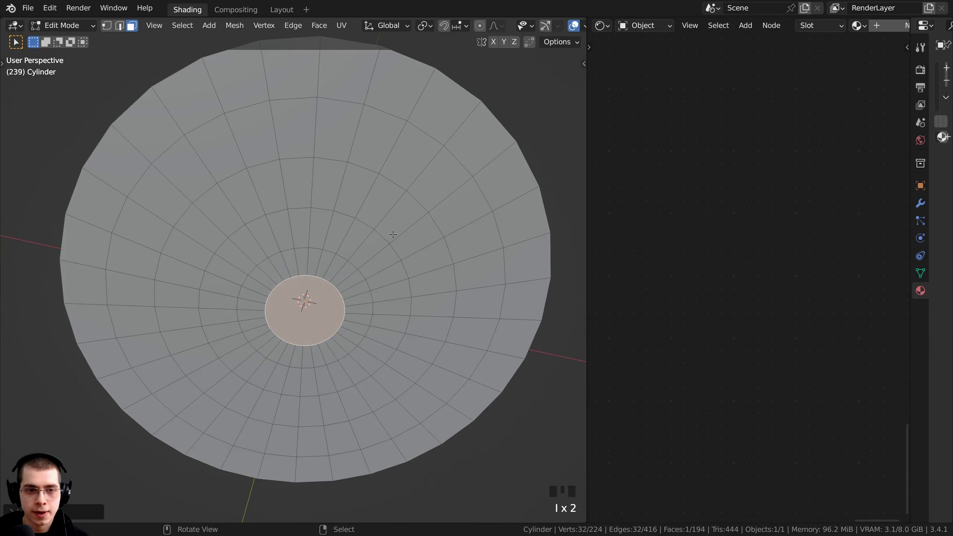
scroll(288, 267, up, 2)
right_click(288, 267)
scroll(318, 151, down, 1)
Deselect the entire disc mesh and switch to vertex selection mode with the disc's upper side in view.
key(a)
key(a)
key(a)
middle_drag(319, 151, 308, 241)
scroll(331, 183, down, 2)
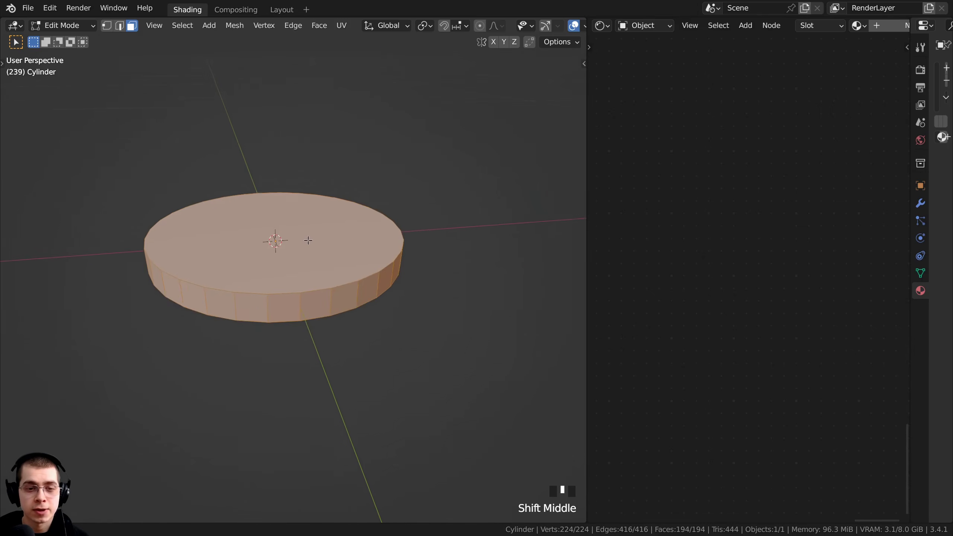
scroll(335, 287, up, 2)
scroll(406, 284, up, 1)
scroll(362, 277, down, 1)
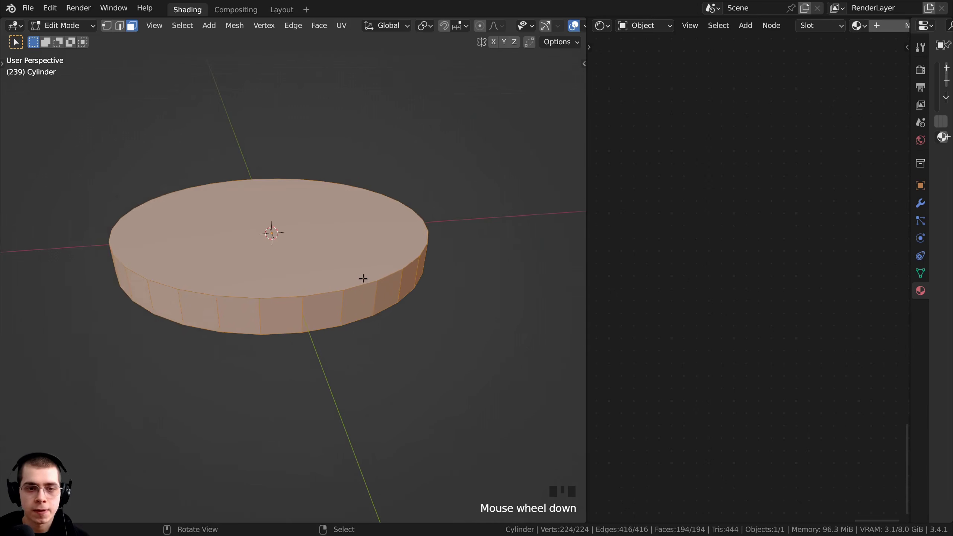
shift+middle_drag(362, 276, 352, 242)
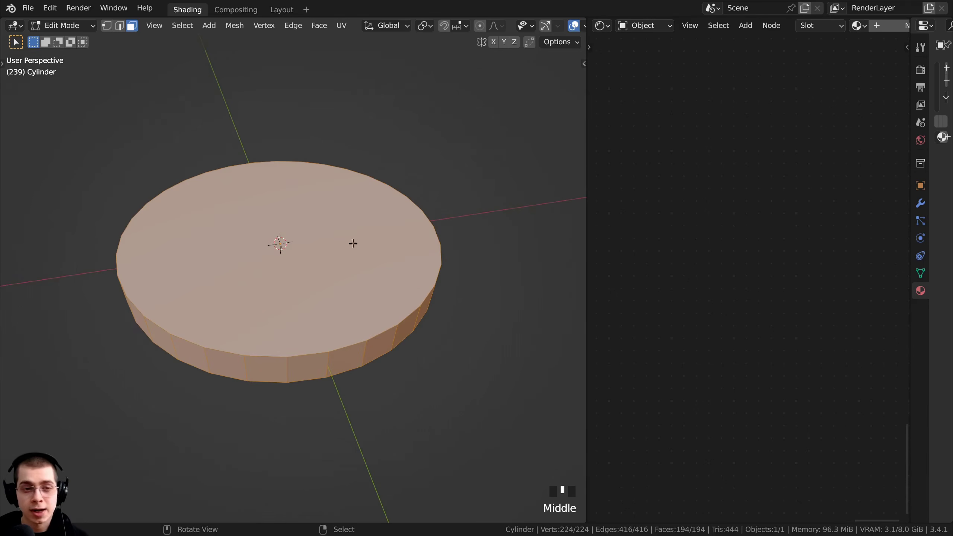
key(a)
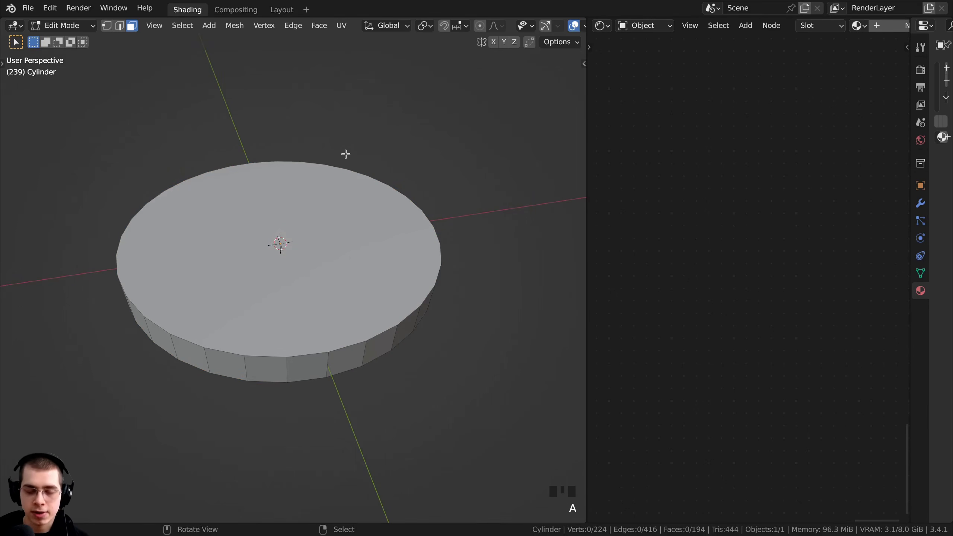
click(107, 27)
middle_drag(341, 199, 340, 219)
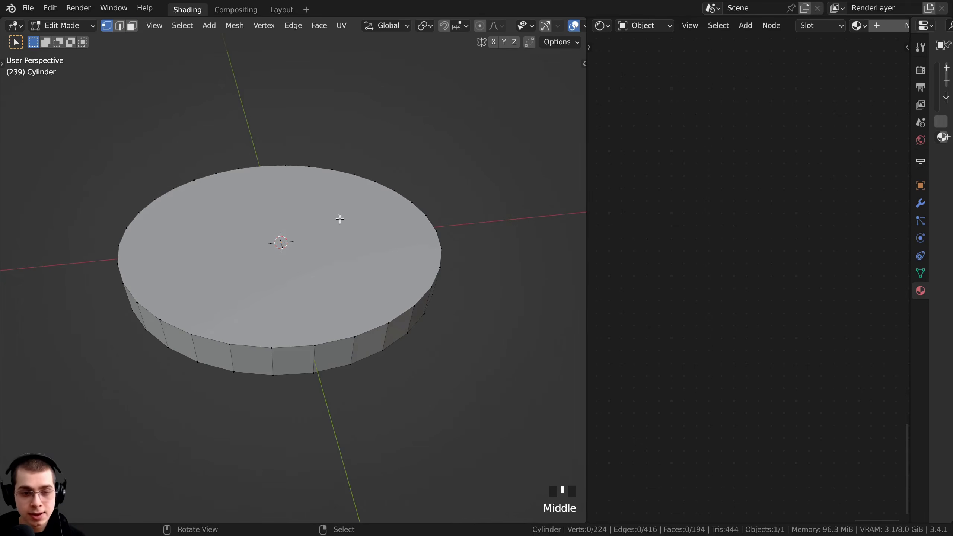
Select the edge loop around the disc's upper rim and bevel it with one segment, about 0.008 wide.
scroll(348, 313, up, 2)
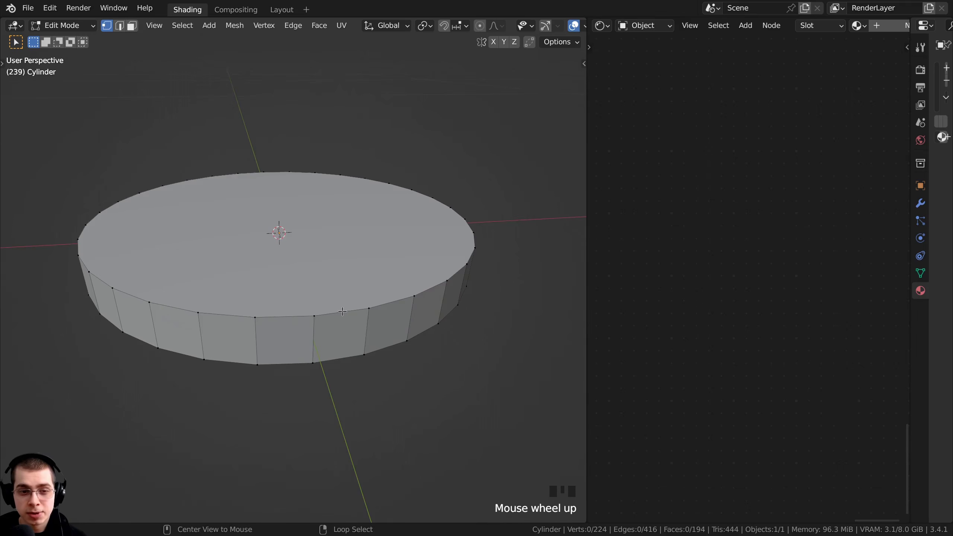
alt+right_click(345, 311)
shift+middle_drag(336, 279, 338, 289)
key(ctrl+b)
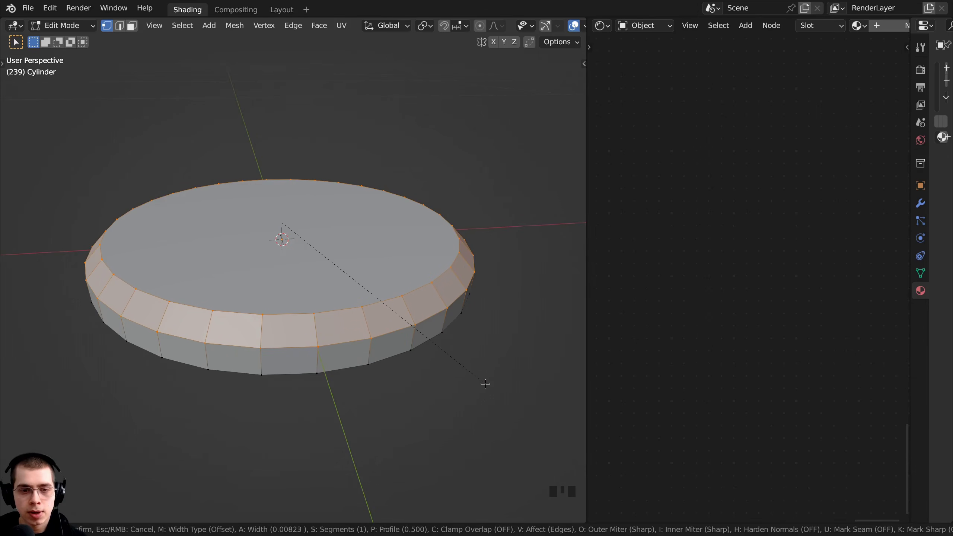
click(485, 384)
In face selection mode, select only the disc's large top face and inset it to form a ring inside the bevel.
middle_drag(400, 315, 298, 199)
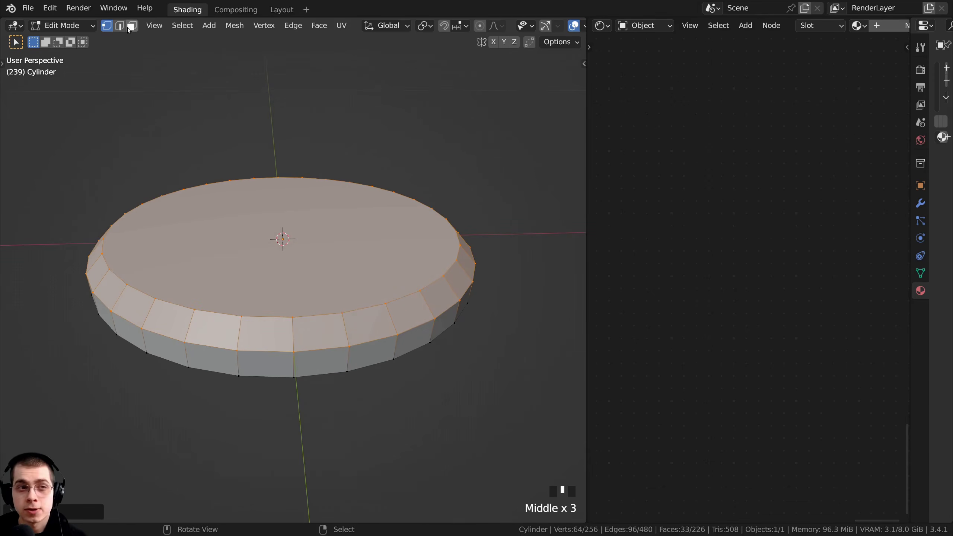
click(128, 28)
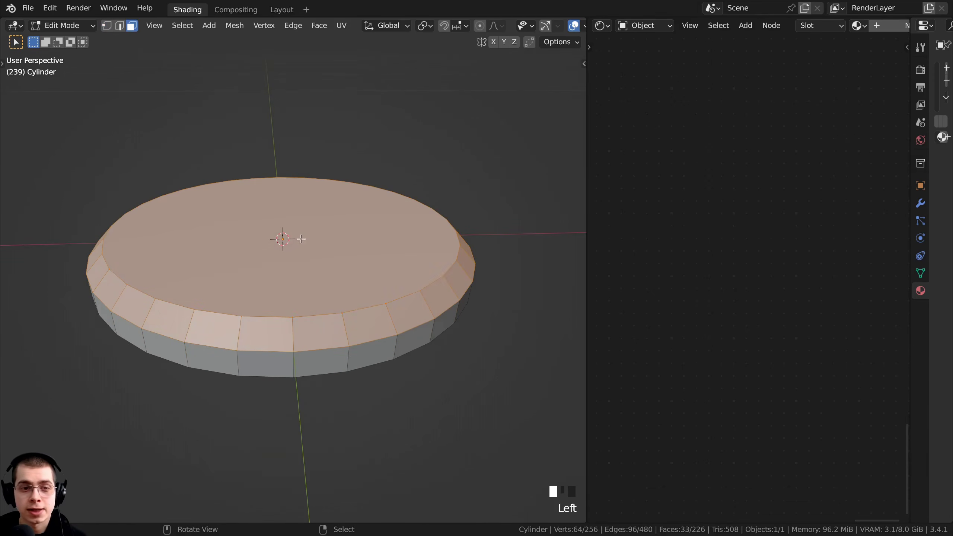
click(341, 243)
middle_drag(342, 243, 476, 268)
key(i)
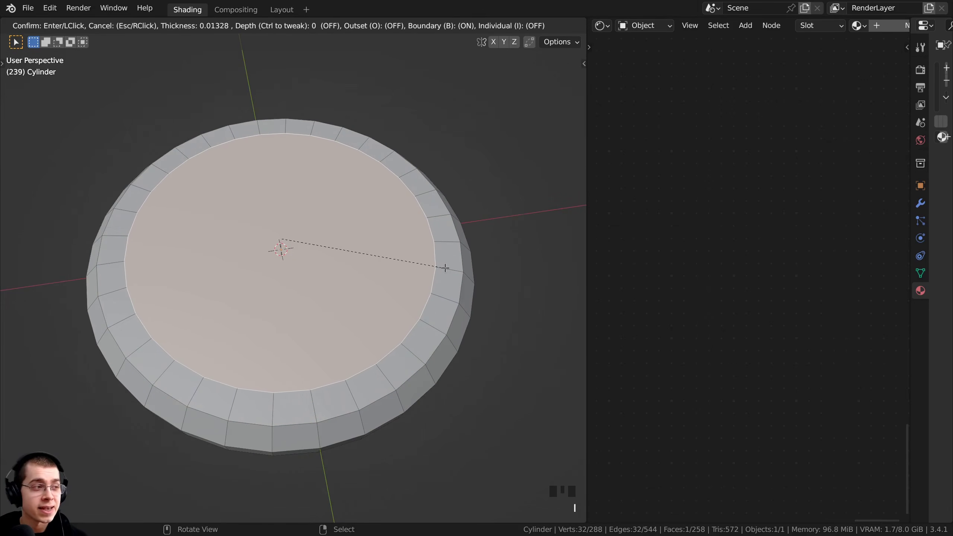
click(433, 265)
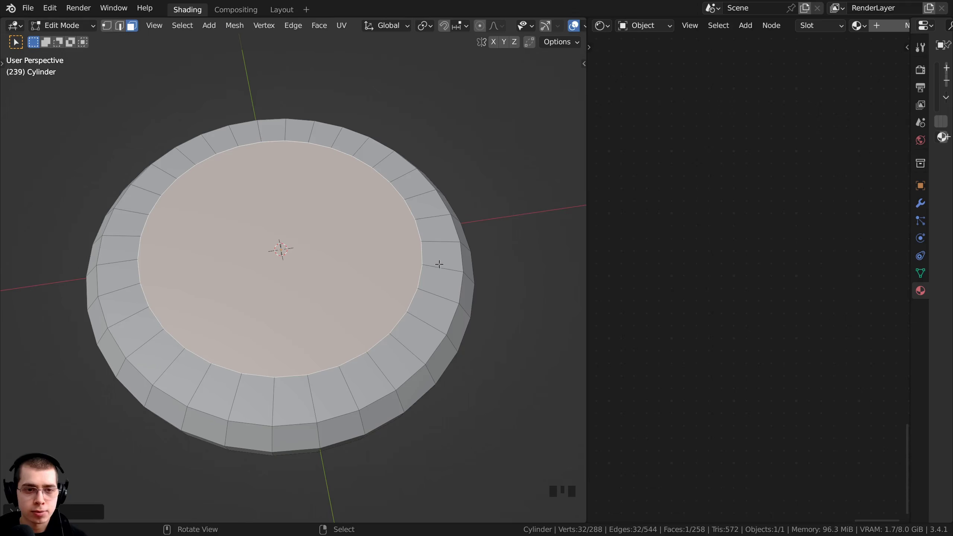
Inset the top face four more times to form concentric rings down to a small circle at the center.
key(i)
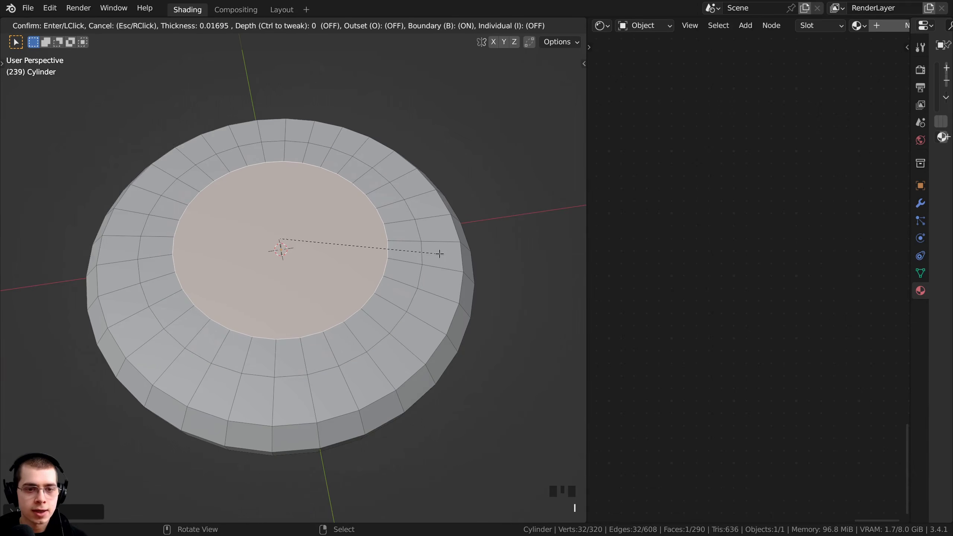
click(440, 254)
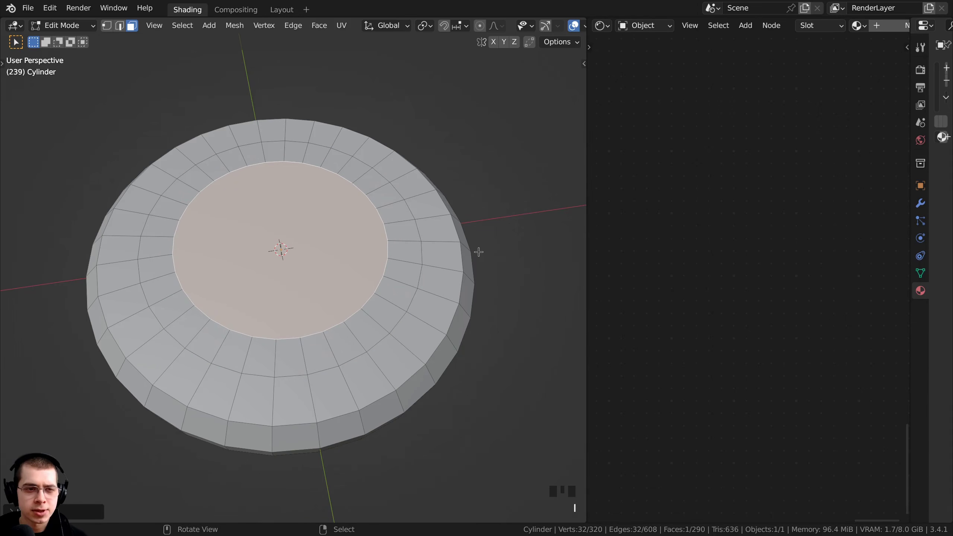
key(i)
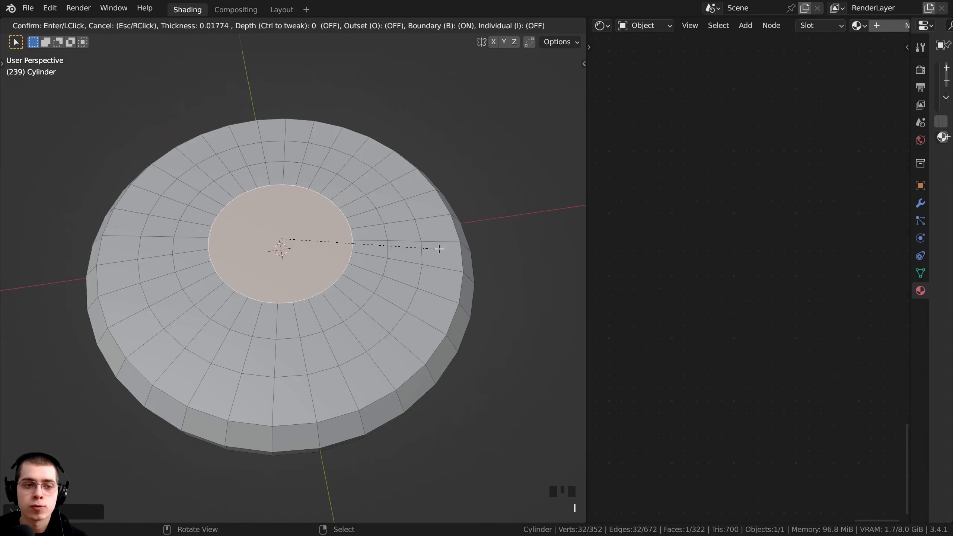
click(440, 249)
key(i)
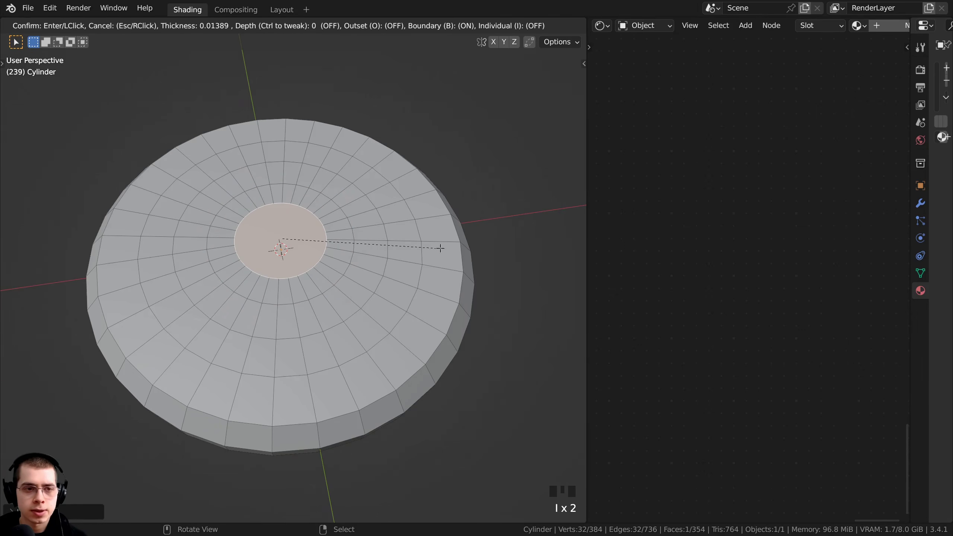
click(440, 248)
key(i)
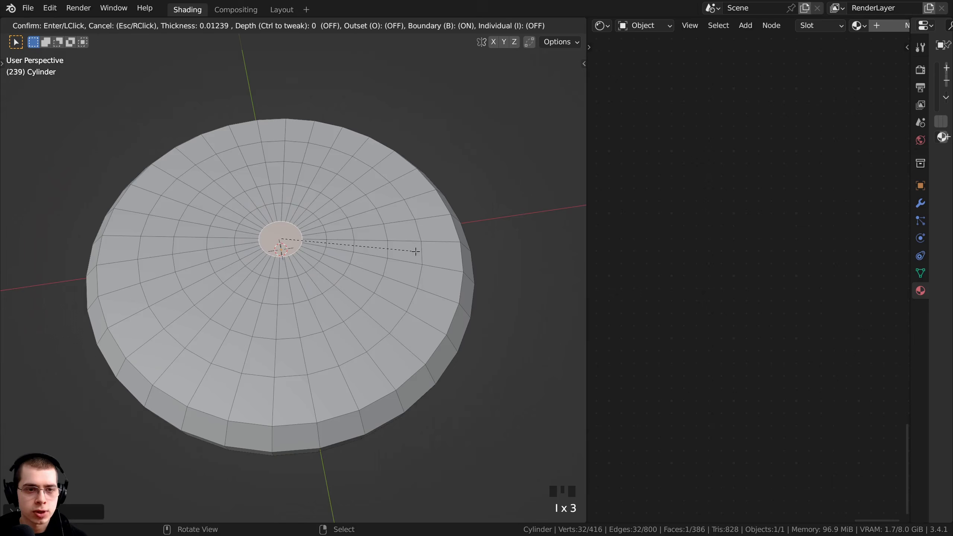
click(413, 251)
Select the entire disc mesh and view it straight from the front, zoomed in on the origin.
middle_drag(414, 250, 328, 269)
key(a)
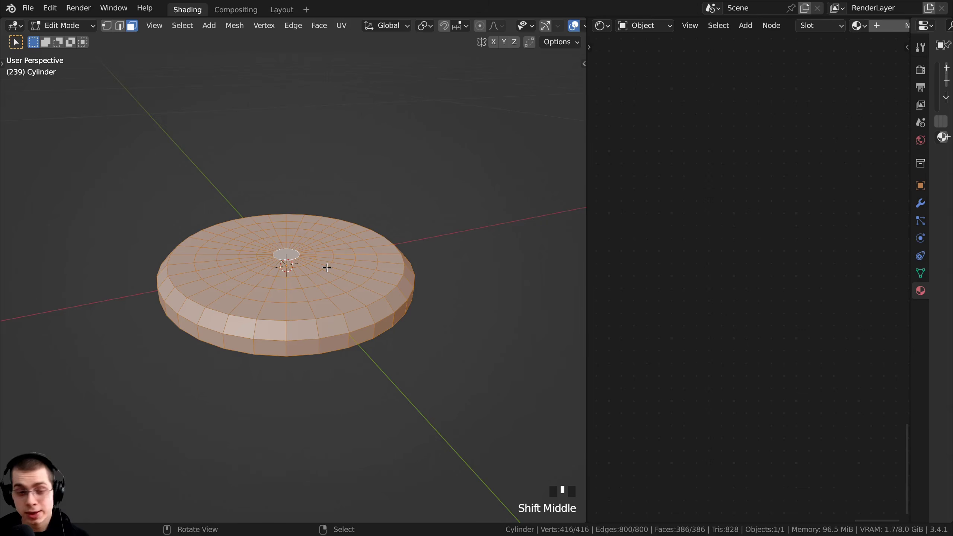
key(KP_1)
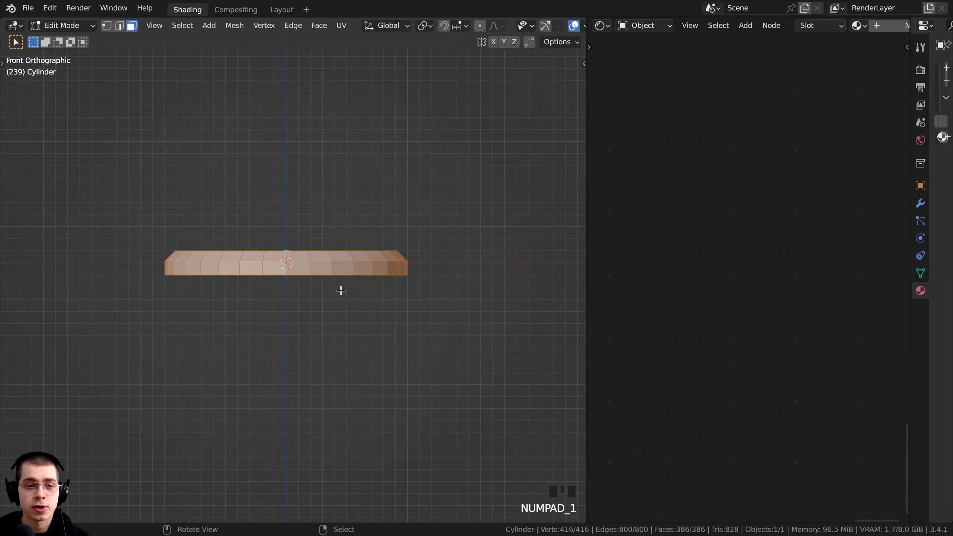
scroll(340, 290, up, 3)
shift+middle_drag(341, 290, 347, 307)
scroll(257, 259, up, 6)
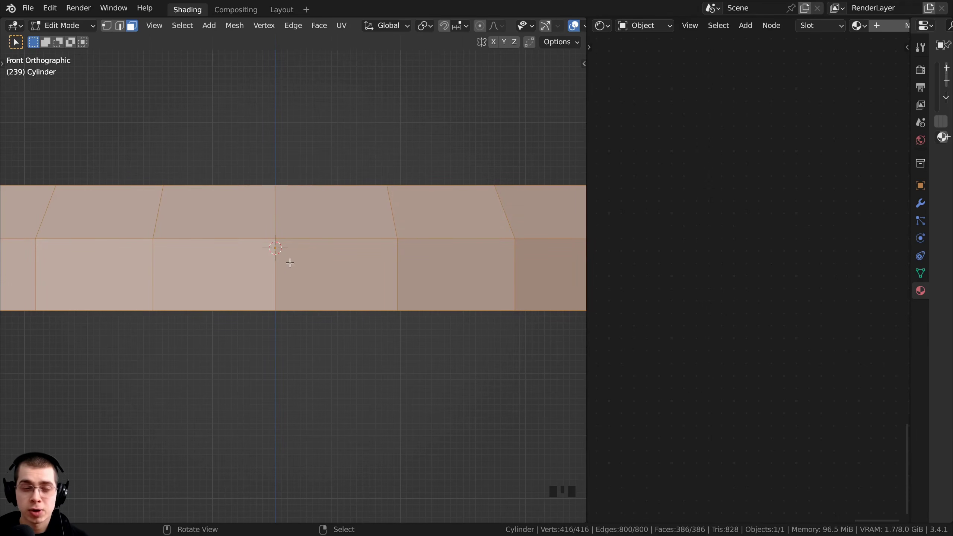
key(g)
right_click(290, 226)
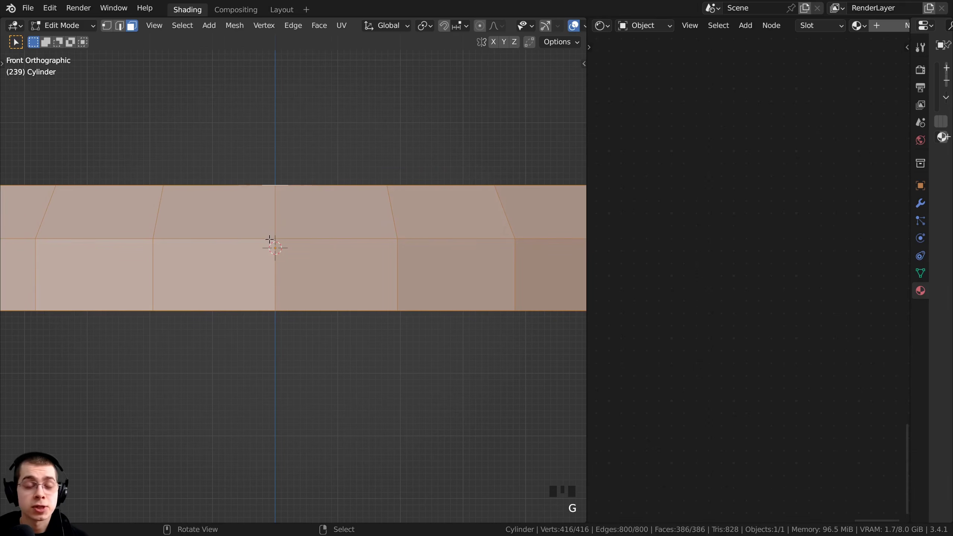
Move the whole mesh up along Z by about 0.01 so its underside rests level with the object's origin.
scroll(269, 283, down, 6)
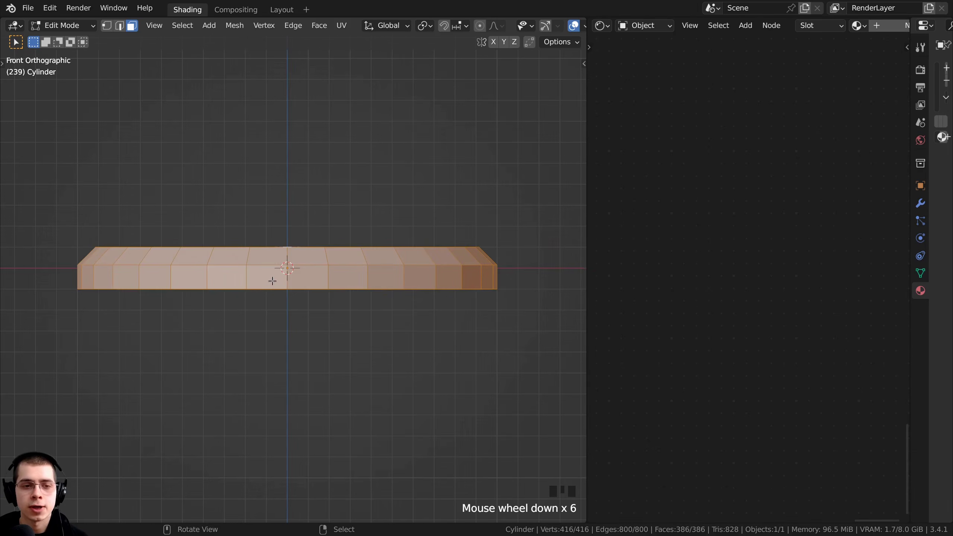
scroll(210, 282, up, 2)
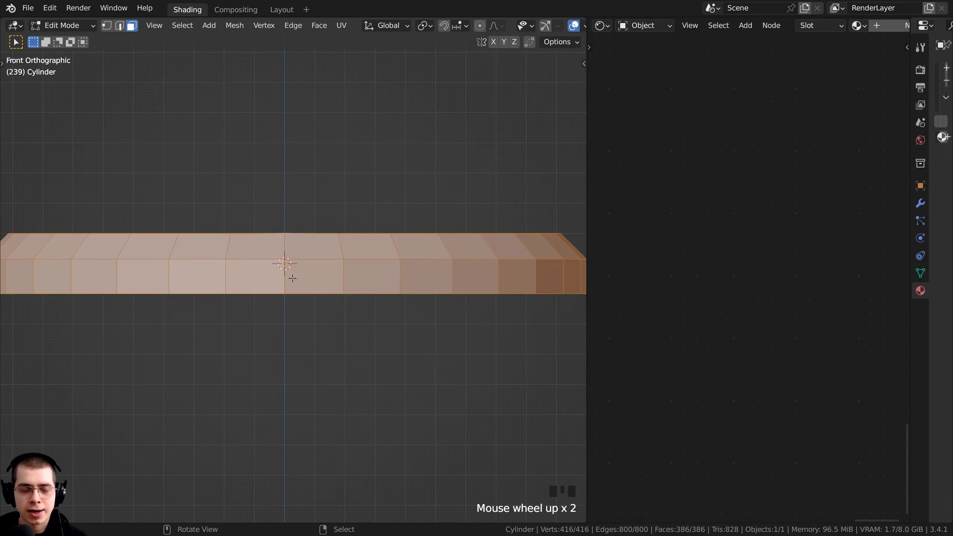
middle_drag(292, 278, 386, 236)
scroll(356, 233, down, 2)
key(KP_1)
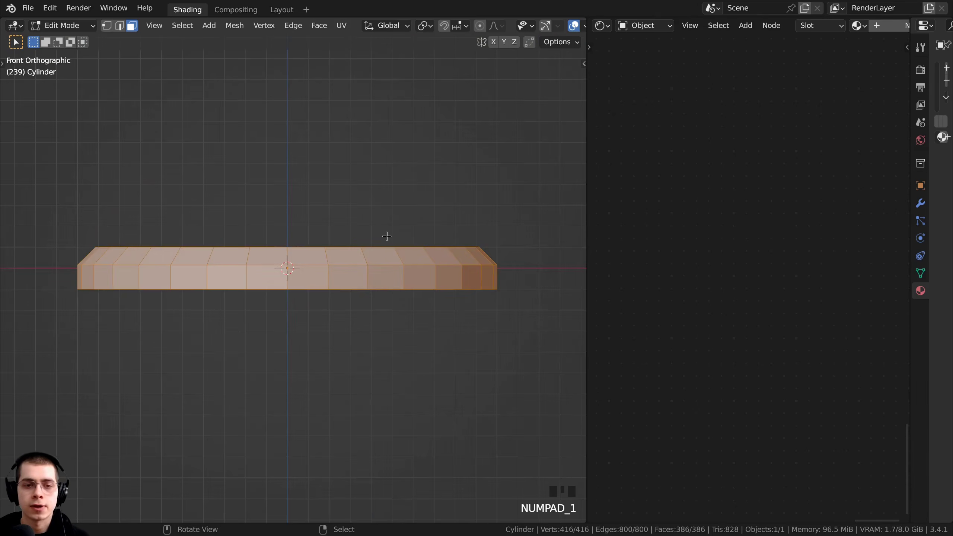
key(KP_1)
scroll(410, 249, up, 1)
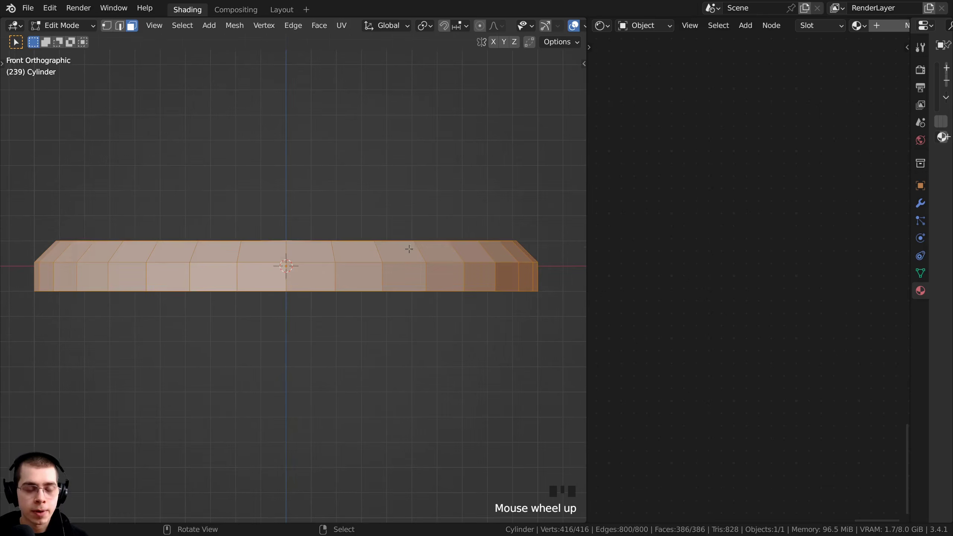
scroll(377, 316, up, 1)
key(g)
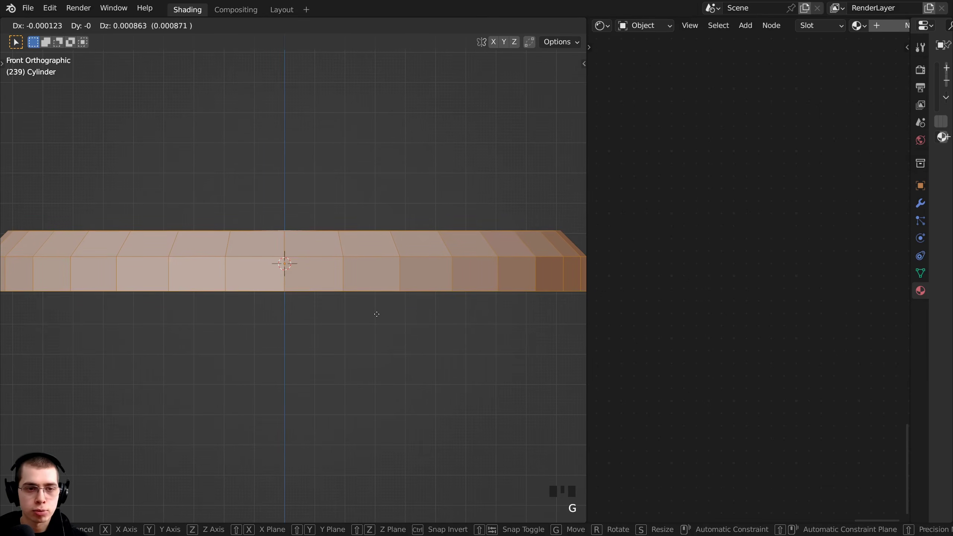
key(z)
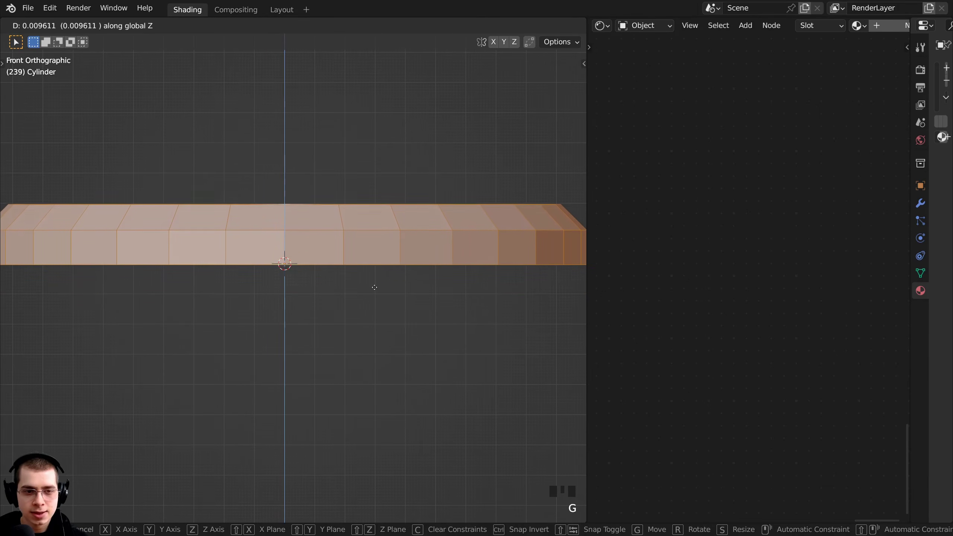
click(374, 287)
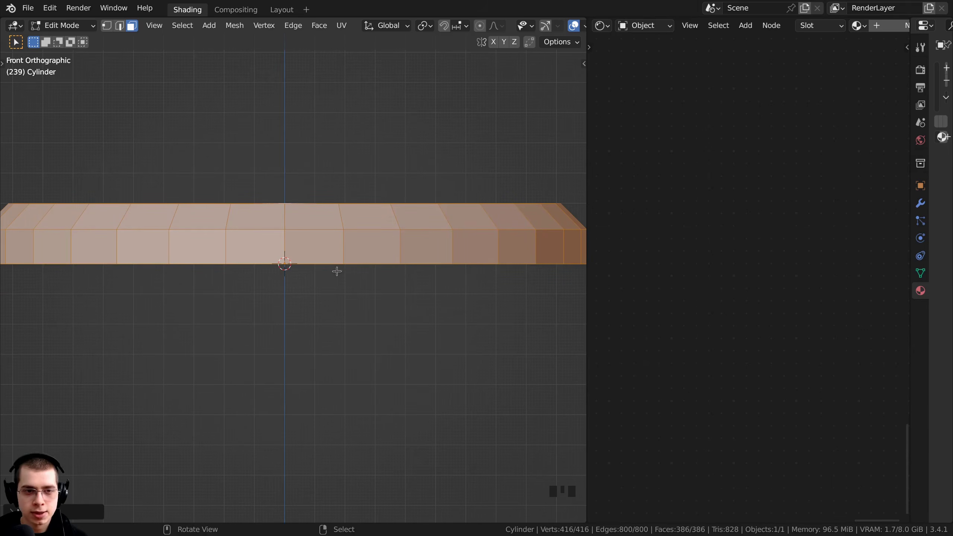
Fine-tune the mesh's height along the Z axis and return to Object Mode.
scroll(335, 271, down, 4)
middle_drag(335, 271, 288, 294)
key(g)
key(z)
click(292, 255)
middle_drag(282, 211, 351, 219)
middle_drag(420, 228, 412, 226)
shift+middle_drag(415, 228, 374, 365)
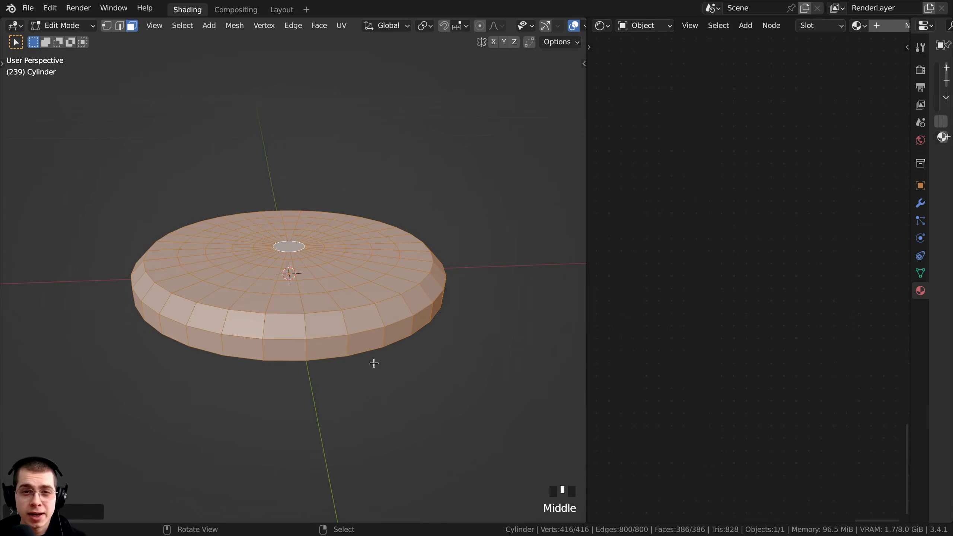
key(Tab)
scroll(228, 254, down, 1)
middle_drag(228, 254, 293, 267)
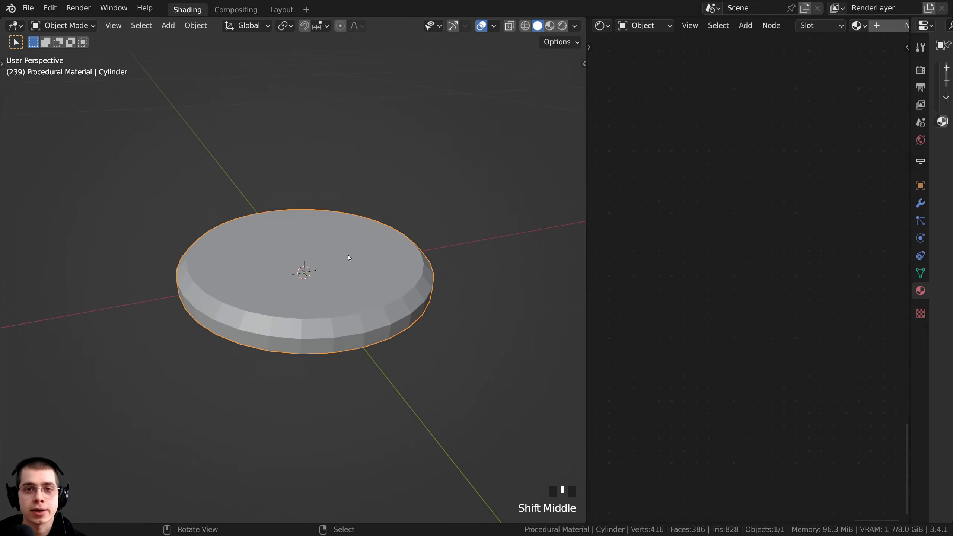
scroll(439, 222, up, 2)
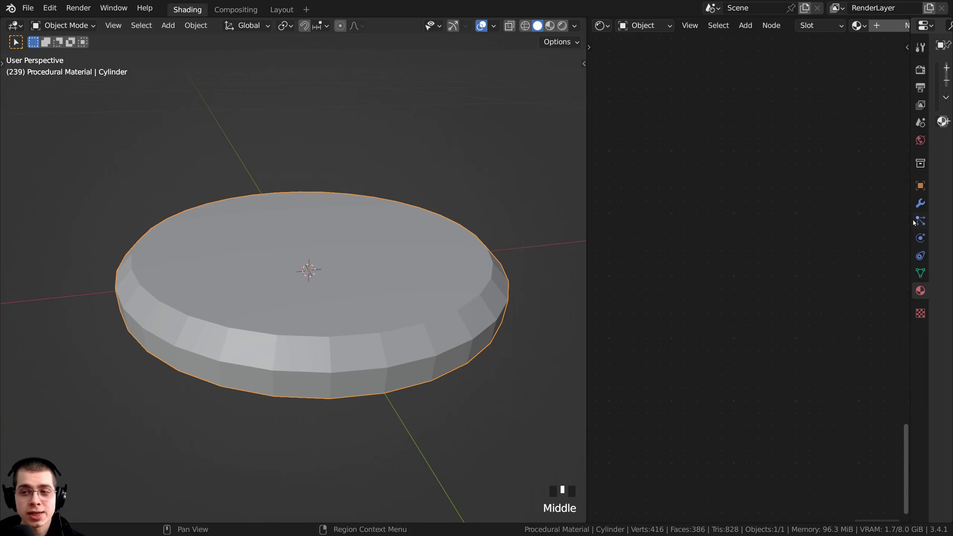
Widen the Properties editor and add a Subdivision Surface modifier to the disc.
drag(911, 221, 717, 244)
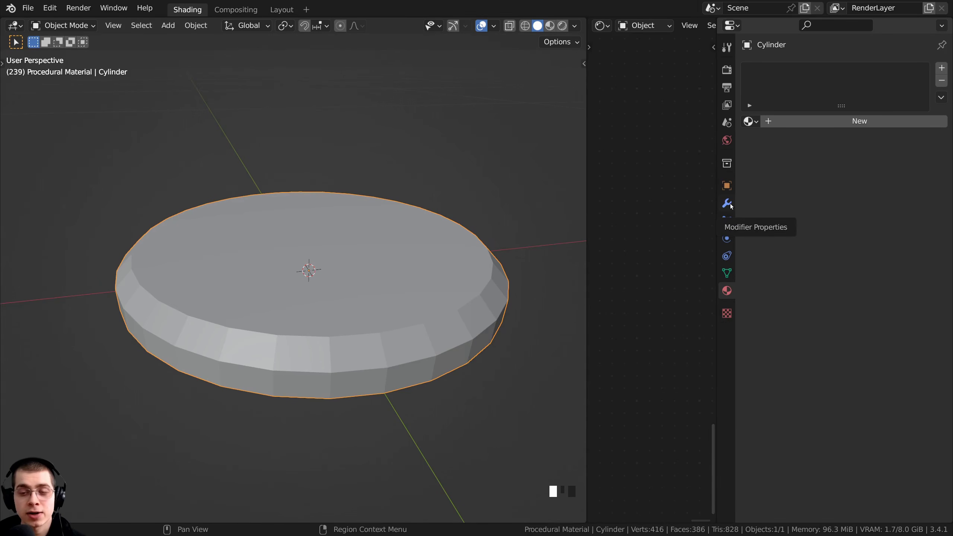
click(730, 205)
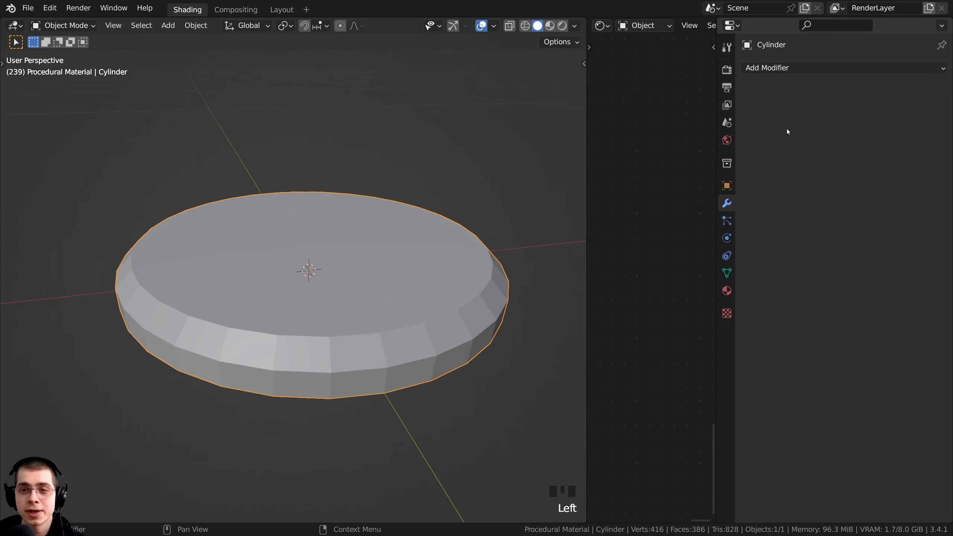
click(788, 68)
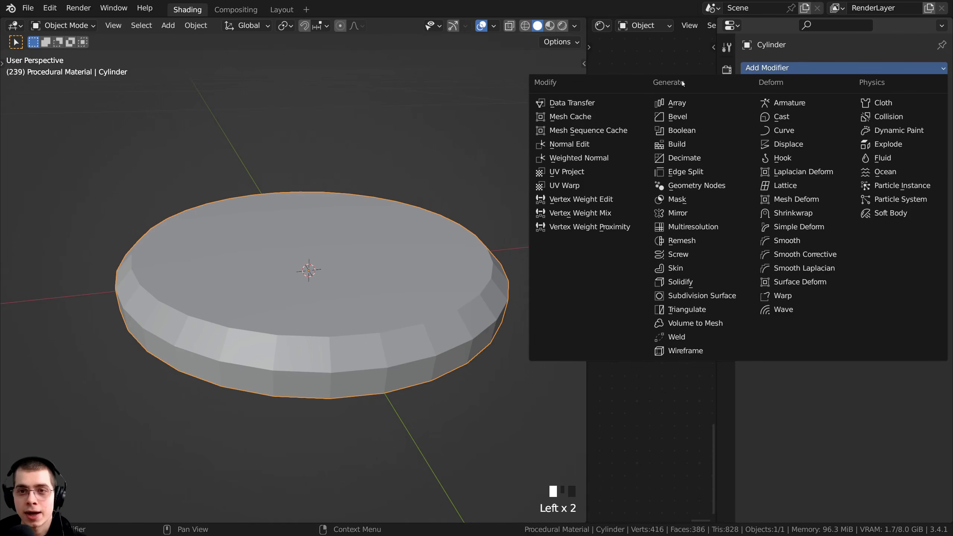
click(687, 297)
scroll(326, 226, down, 2)
middle_drag(327, 225, 280, 246)
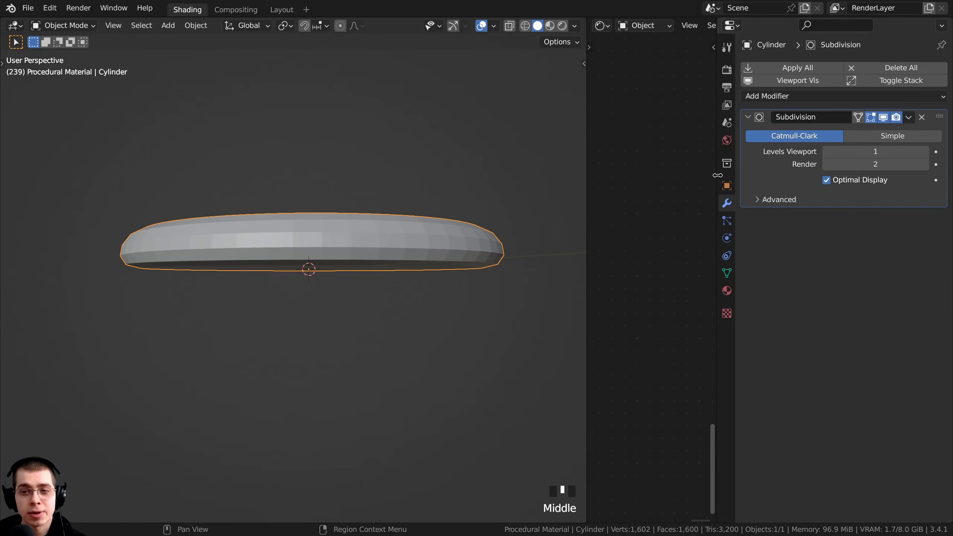
drag(715, 175, 650, 173)
middle_drag(307, 244, 311, 286)
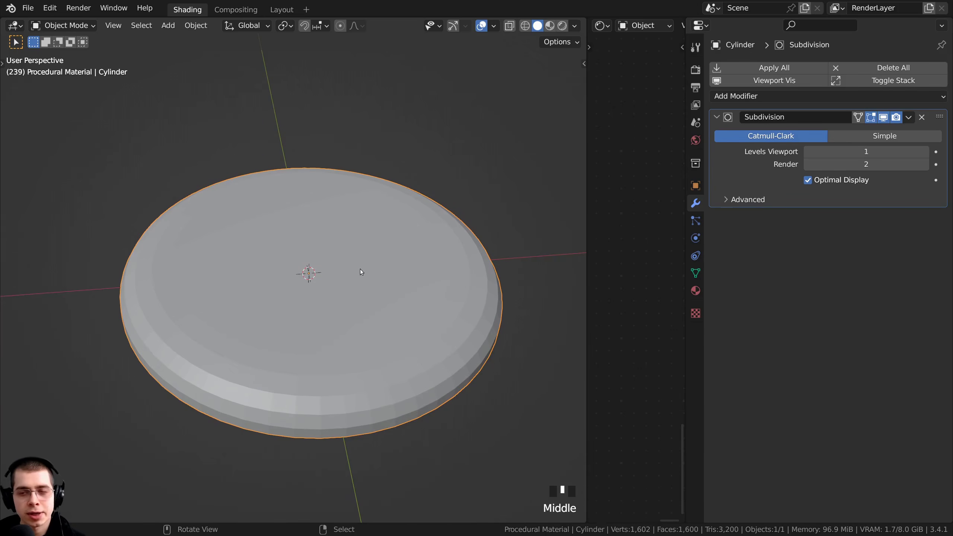
Set both the viewport and render levels of the Subdivision modifier to 5.
click(925, 152)
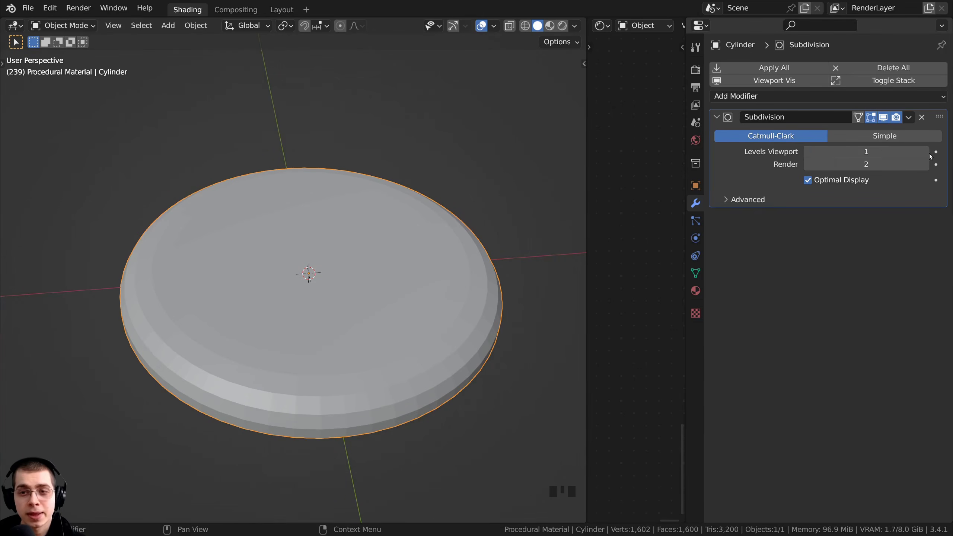
click(925, 152)
click(925, 164)
click(925, 165)
click(924, 165)
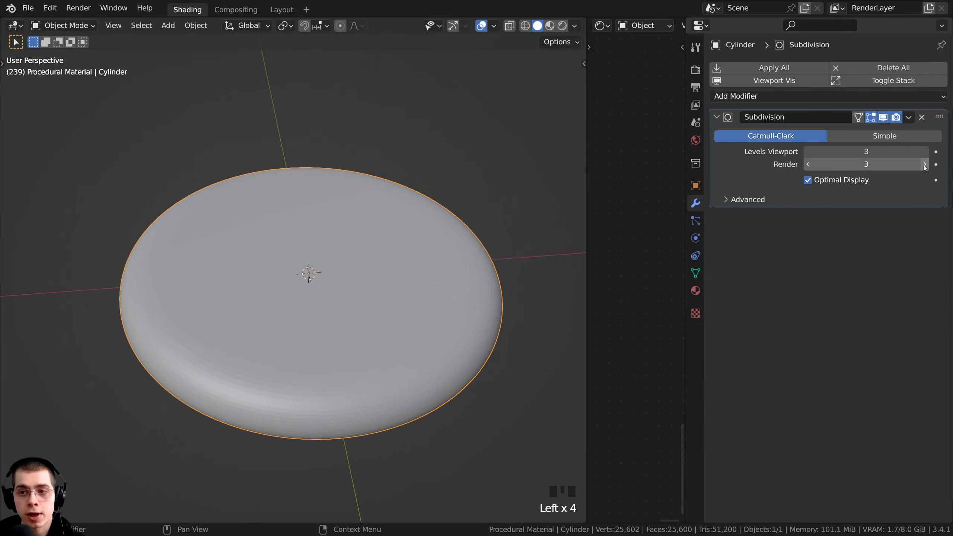
click(924, 152)
click(925, 152)
Examine the subdivided disc's rounded rim and upper surface from several angles and distances.
scroll(428, 323, down, 1)
middle_drag(428, 324, 418, 291)
scroll(417, 290, up, 2)
scroll(210, 336, up, 1)
scroll(295, 304, down, 2)
scroll(296, 307, up, 2)
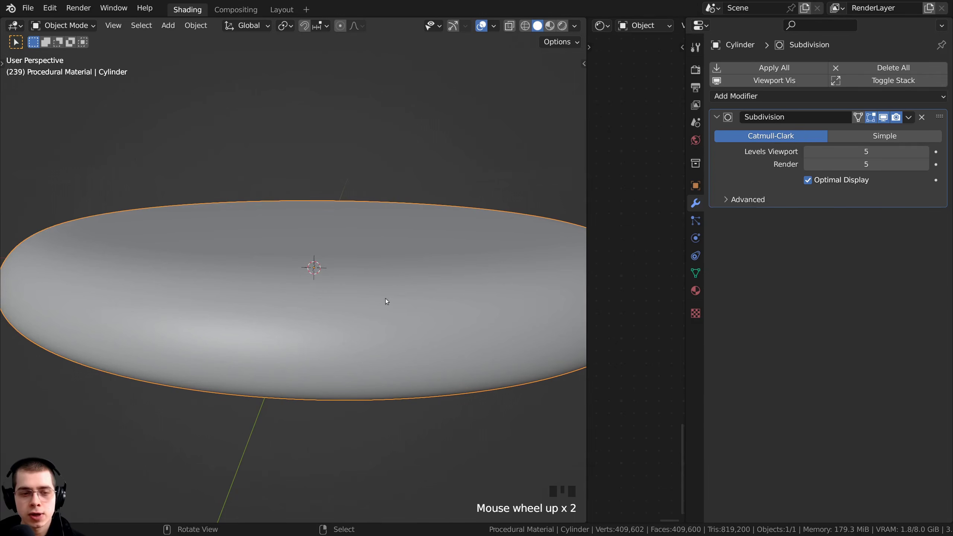
middle_drag(302, 290, 317, 321)
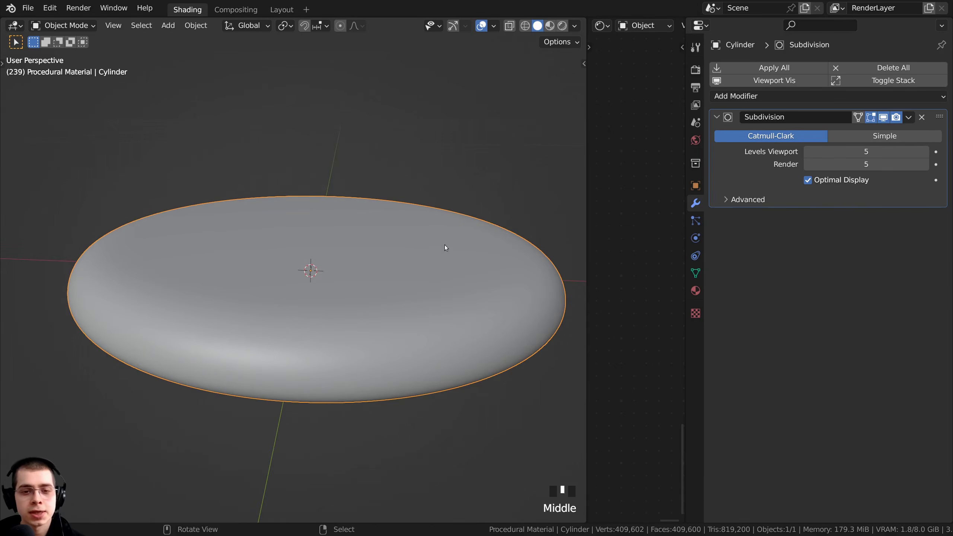
middle_drag(446, 247, 424, 285)
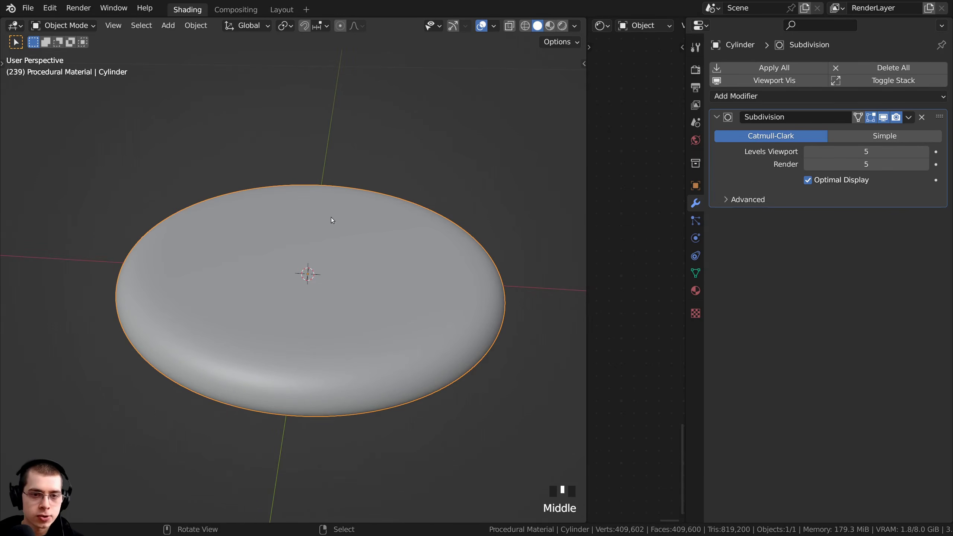
Apply smooth shading to the subdivided disc.
key(w)
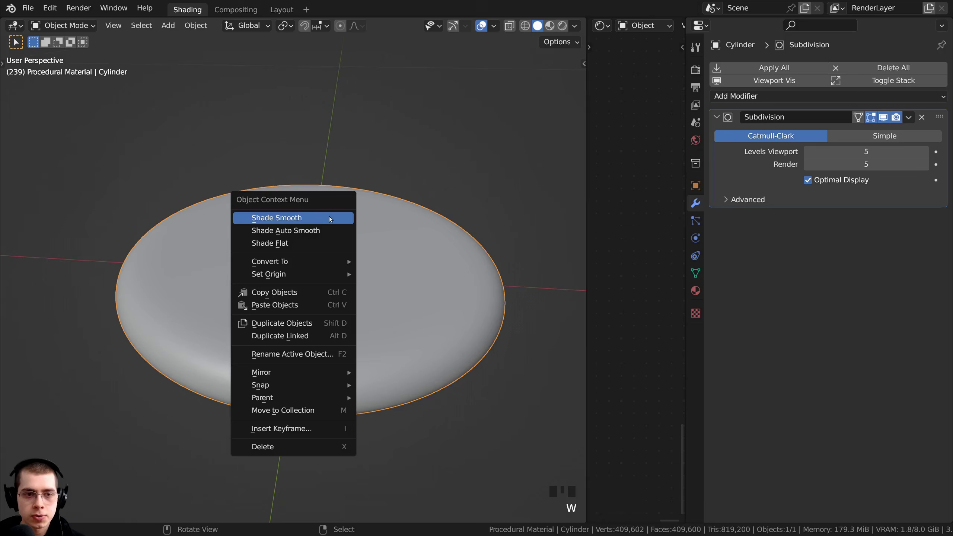
click(268, 220)
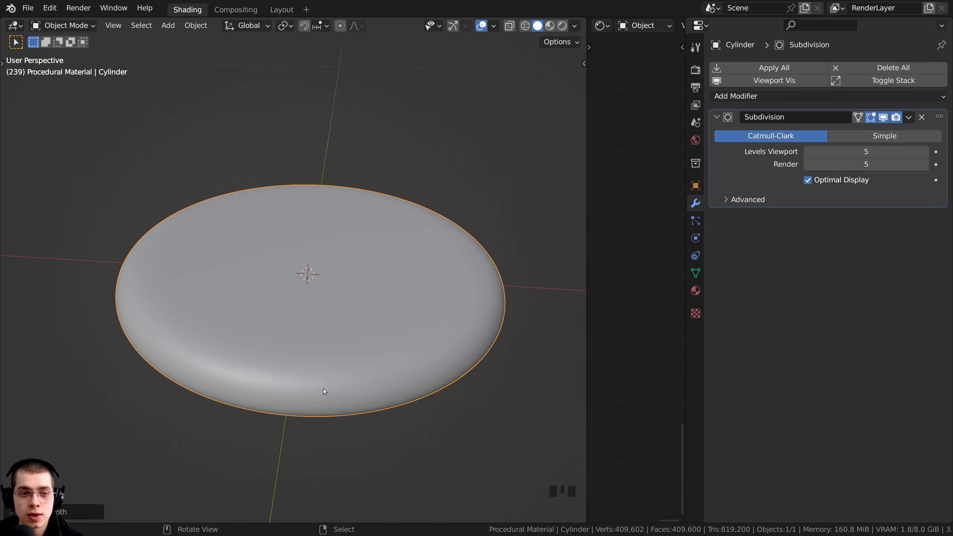
mouse_move(338, 282)
middle_down()
mouse_move(499, 296)
mouse_move(320, 280)
middle_up()
scroll(319, 282, up, 1)
scroll(296, 183, up, 1)
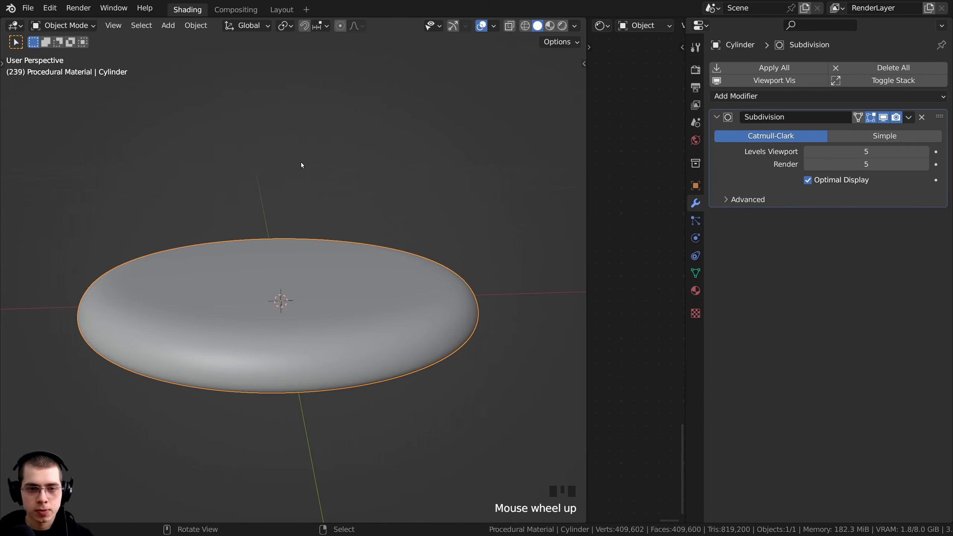
Scale the whole disc mesh along the Z axis by about 1.1 and return to Object Mode.
key(Tab)
middle_drag(300, 160, 323, 175)
key(a)
key(a)
key(a)
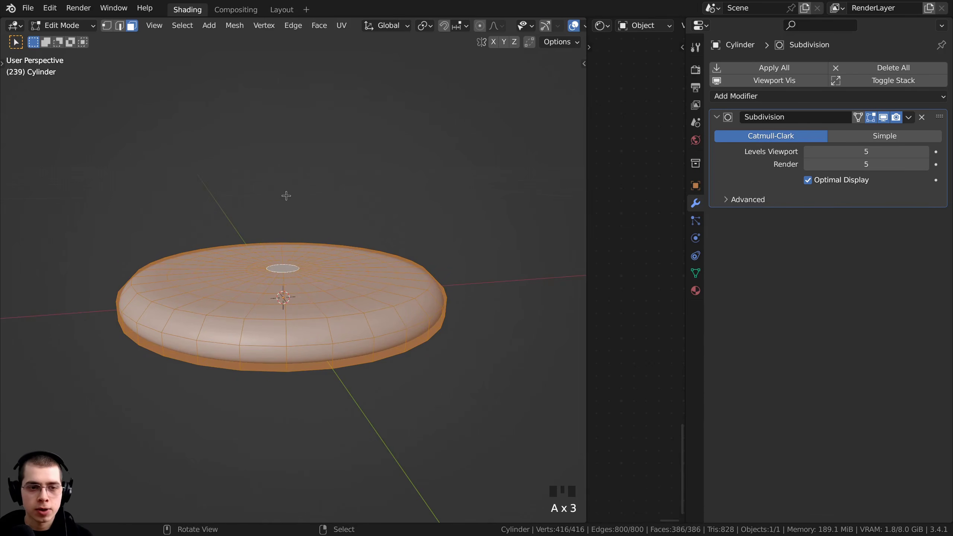
key(s)
key(z)
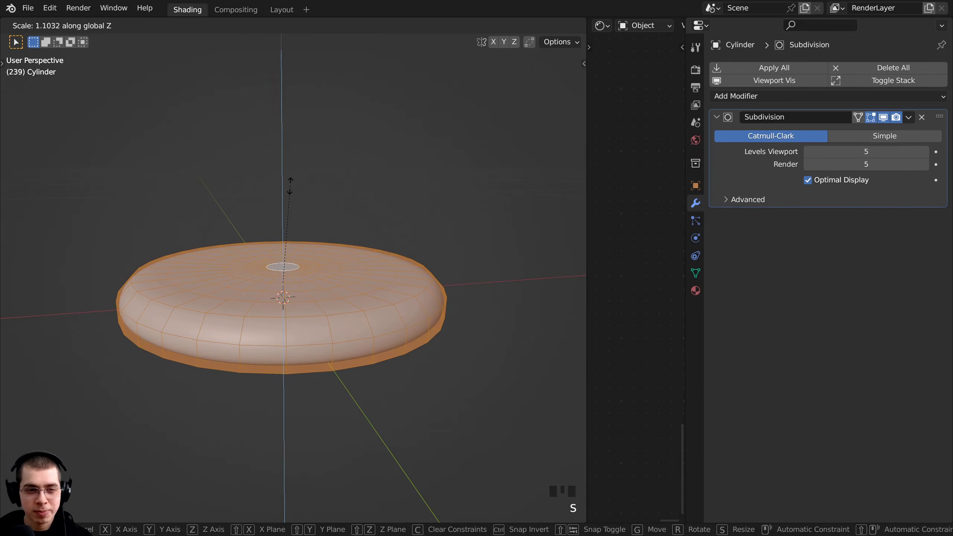
click(292, 184)
scroll(292, 183, down, 2)
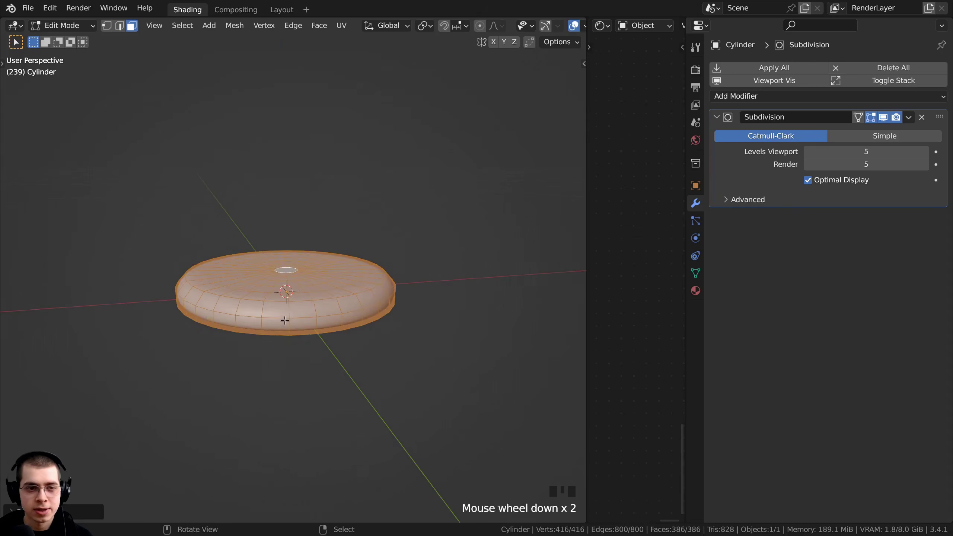
middle_drag(292, 183, 351, 274)
key(Tab)
scroll(325, 294, up, 2)
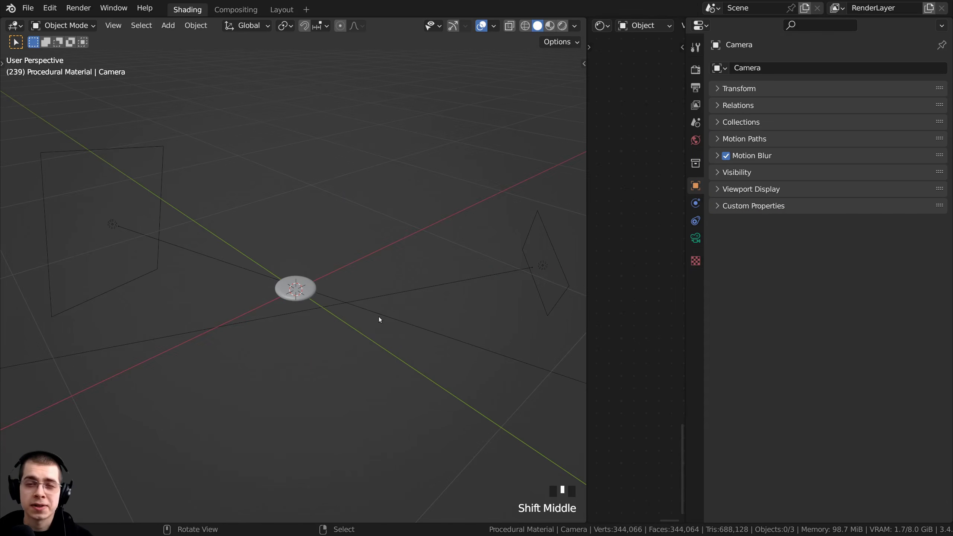
Select the area light named Area beside the cookie and show its light settings.
middle_drag(381, 262, 199, 237)
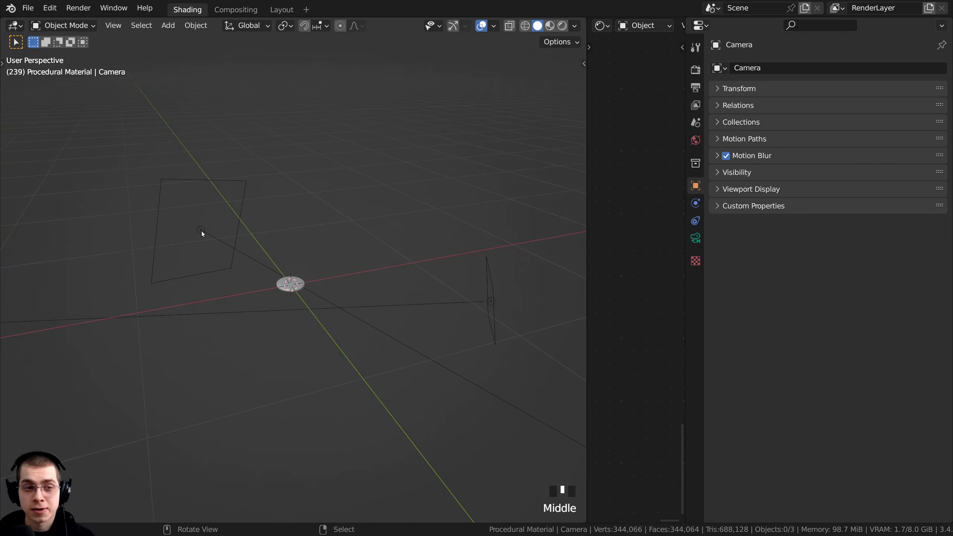
right_click(201, 230)
right_click(490, 302)
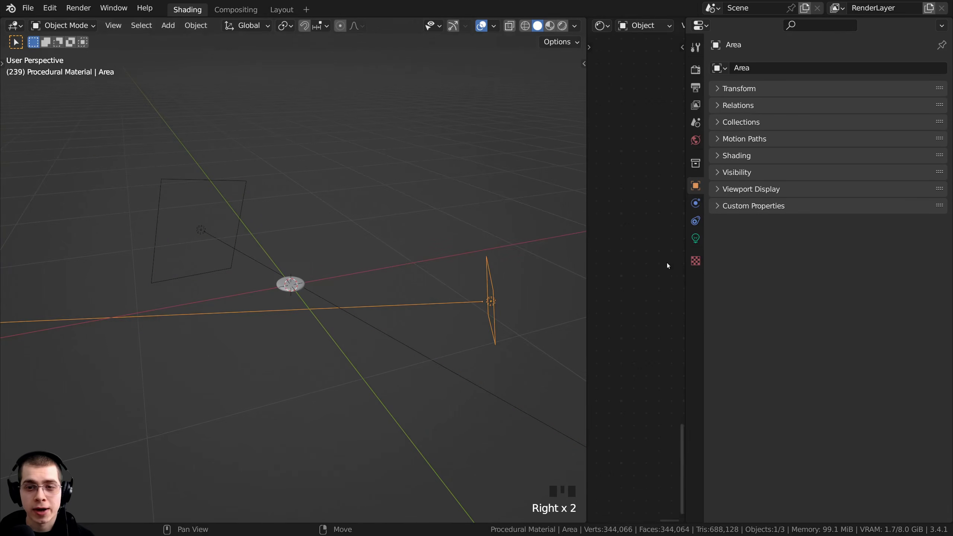
click(695, 239)
key(shift+a)
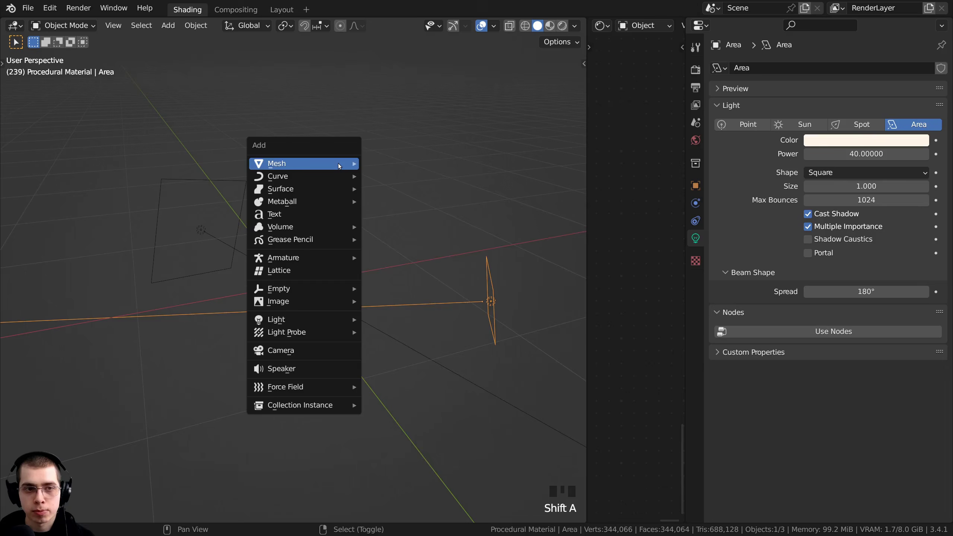
mouse_move(339, 166)
mouse_move(276, 319)
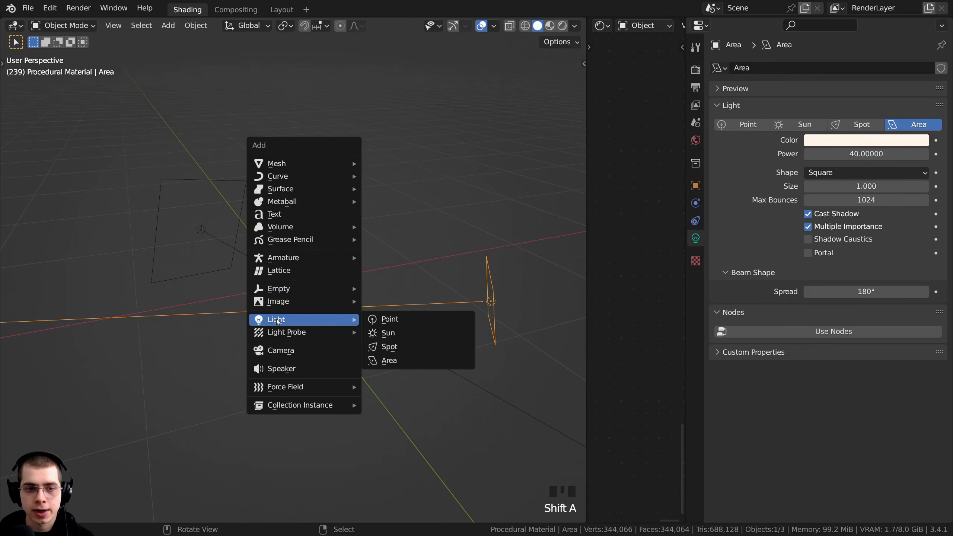
click(390, 361)
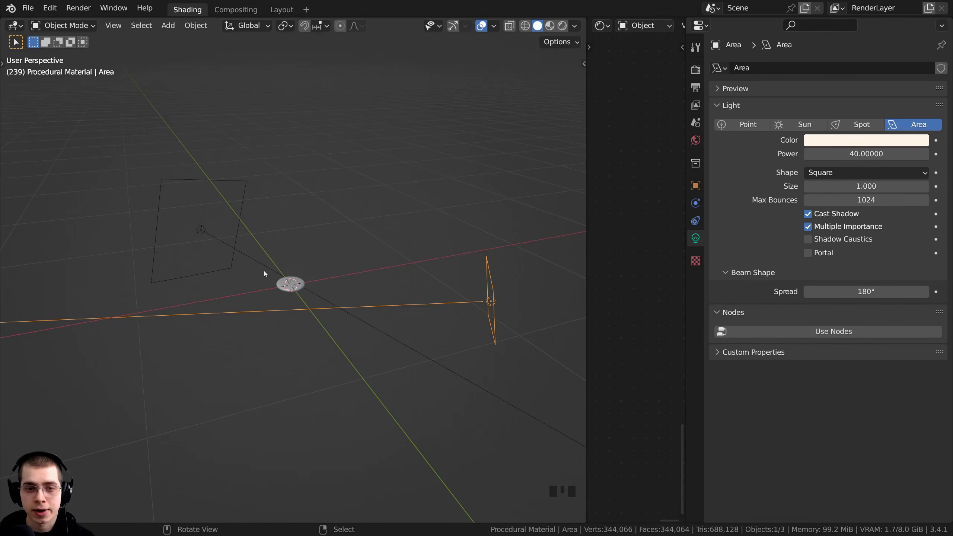
Select the area light Area.001 and examine its placement relative to the cookie and its light color.
right_click(212, 233)
middle_drag(190, 219, 198, 238)
scroll(318, 167, up, 2)
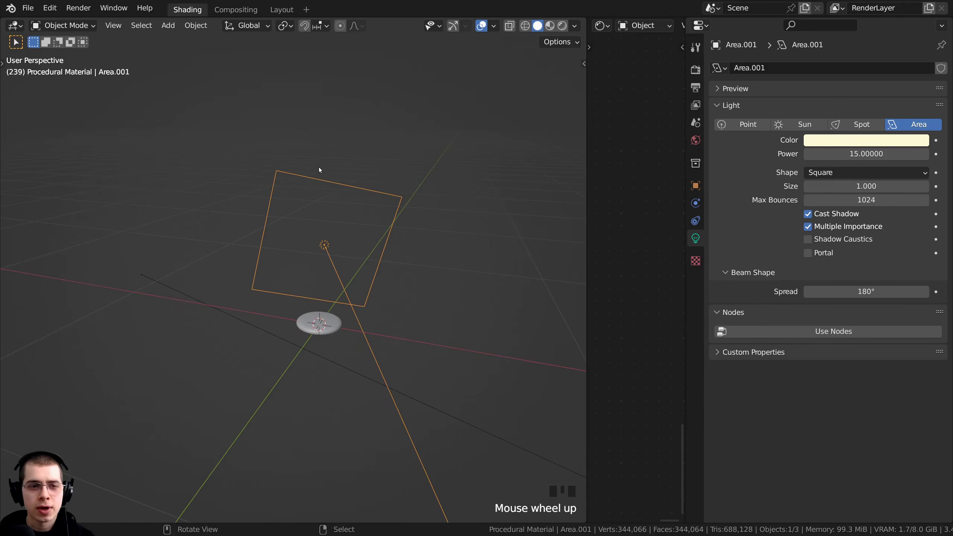
mouse_move(310, 274)
middle_down()
mouse_move(317, 352)
mouse_move(299, 339)
mouse_move(296, 279)
middle_up()
scroll(345, 350, up, 3)
scroll(317, 269, up, 2)
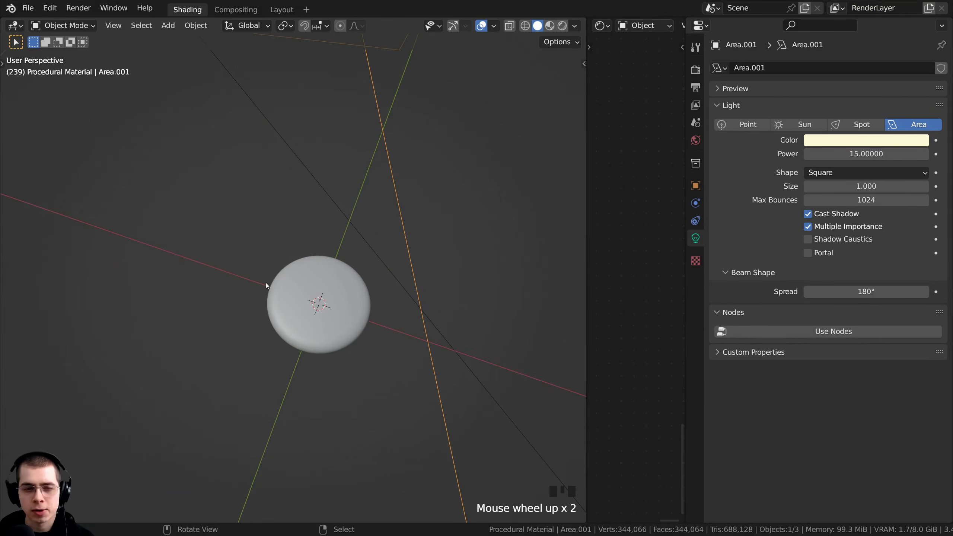
shift+middle_drag(317, 200, 314, 270)
middle_drag(314, 270, 334, 248)
scroll(338, 225, down, 4)
key(g)
right_click(400, 109)
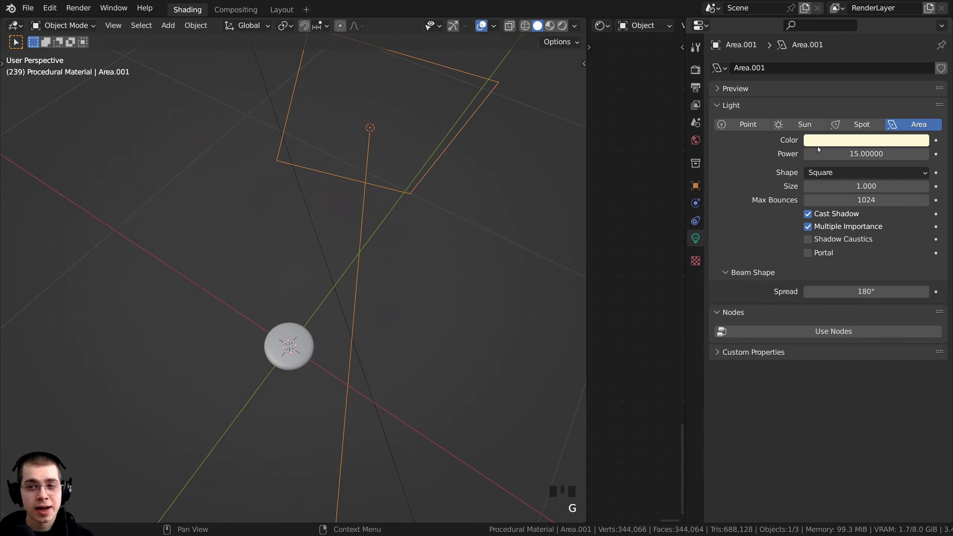
click(831, 143)
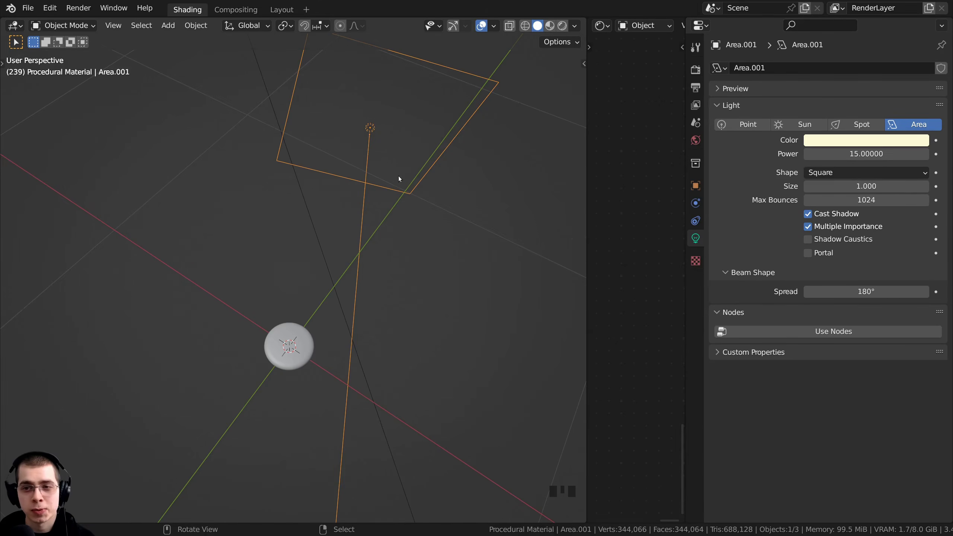
Select the other area light, Area, and examine its placement and color values.
middle_drag(399, 179, 420, 281)
scroll(332, 279, down, 2)
right_click(422, 273)
scroll(431, 274, up, 3)
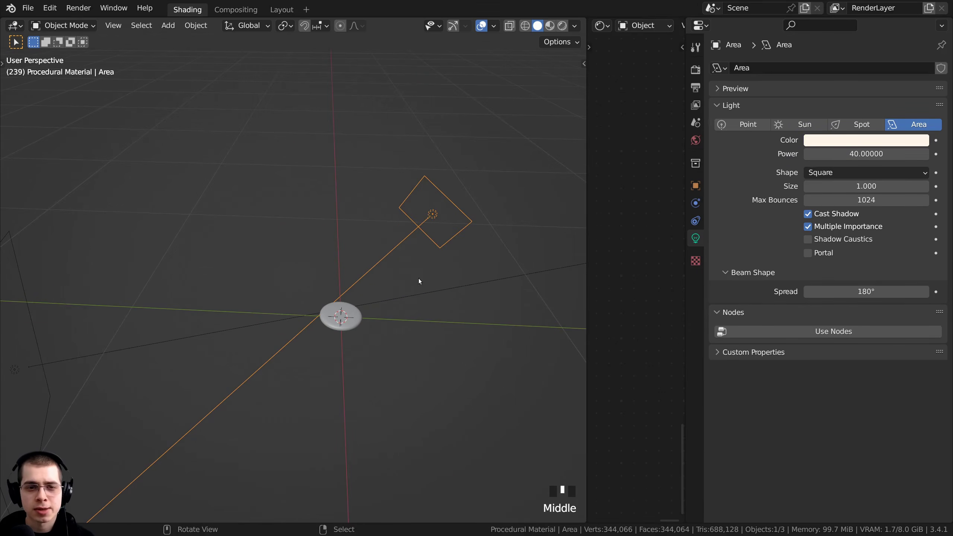
click(854, 141)
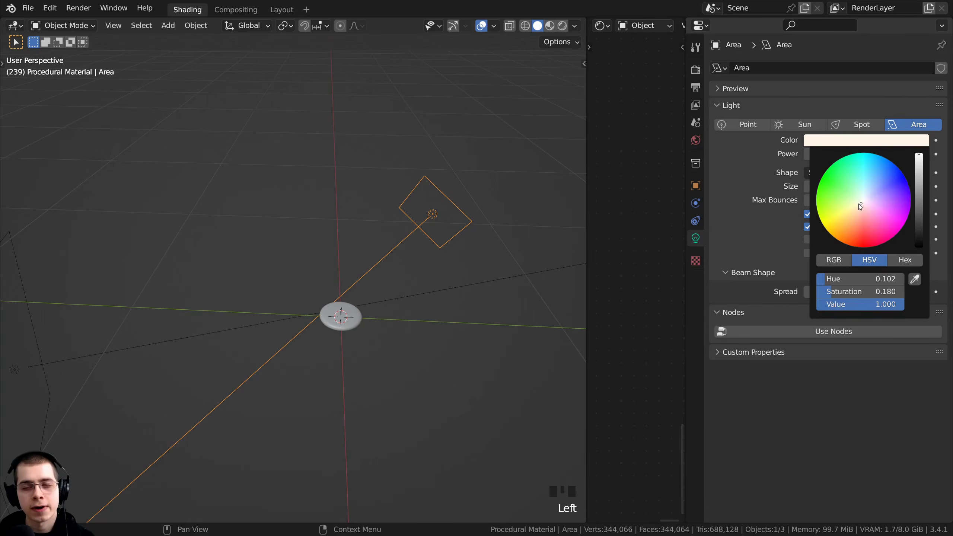
Select the camera and view the cookie through it with the whole camera frame visible.
middle_drag(393, 266, 324, 299)
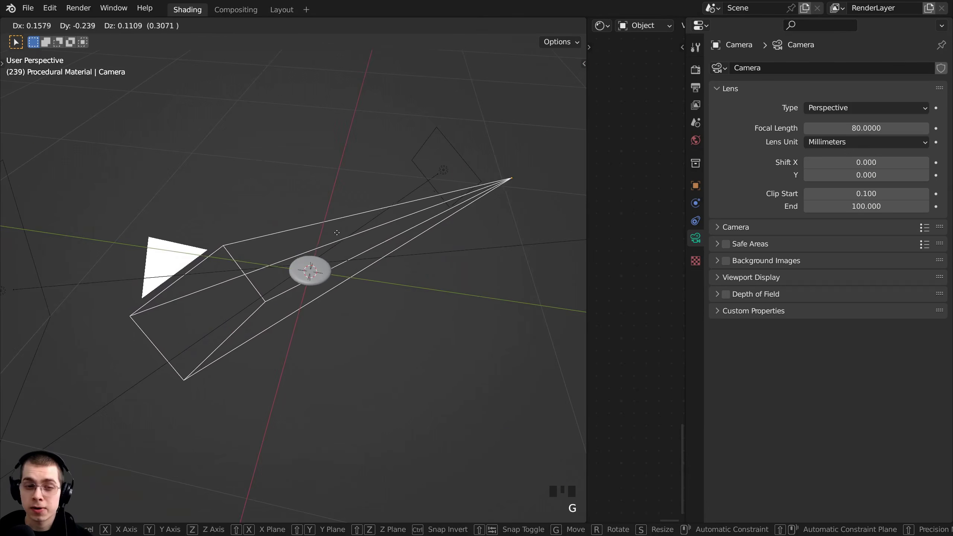
click(335, 233)
key(KP_0)
scroll(337, 232, up, 2)
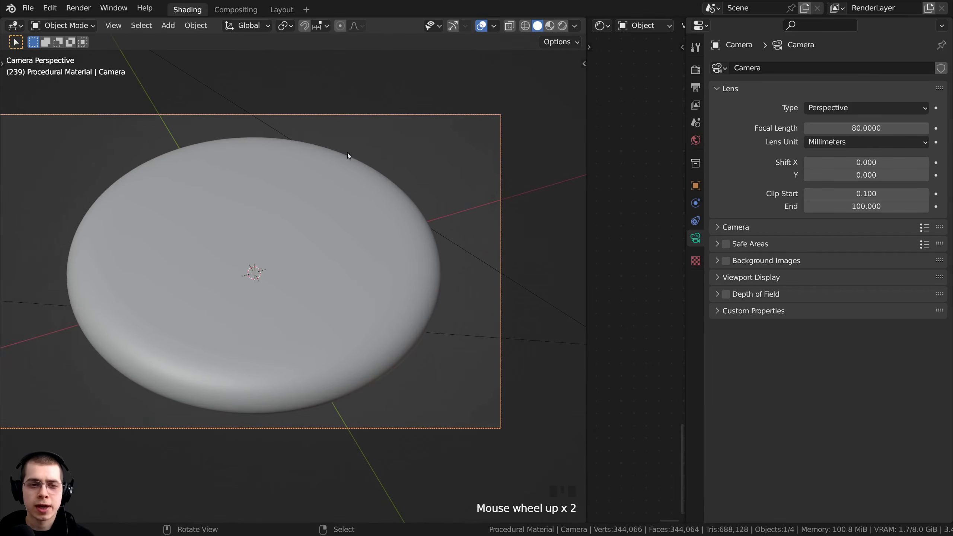
shift+middle_drag(189, 195, 219, 187)
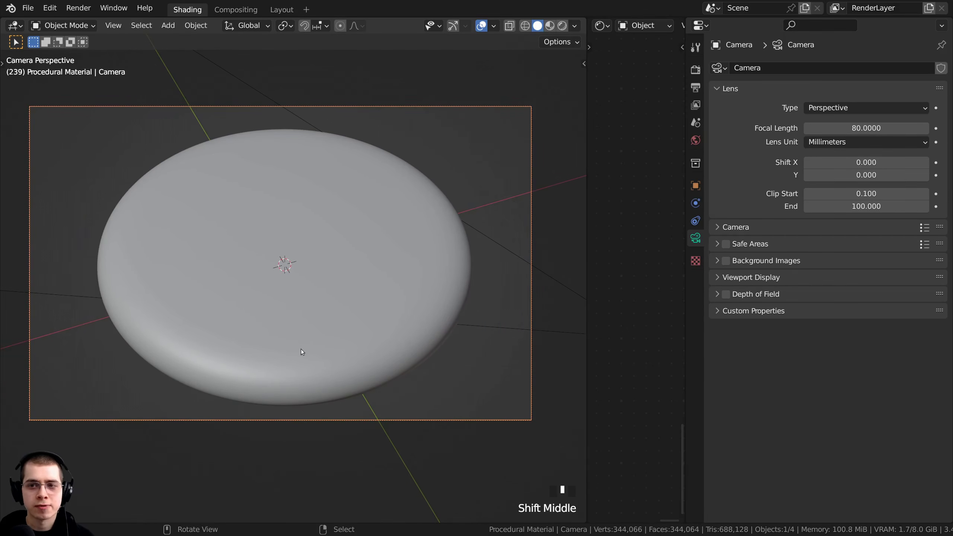
scroll(287, 342, down, 1)
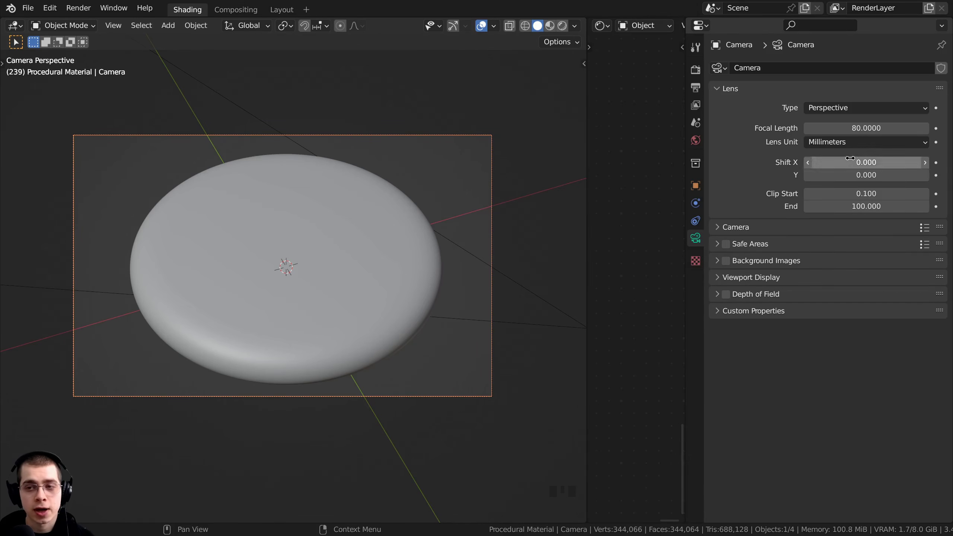
Try a different camera focal length and restore it to 80 mm.
click(925, 128)
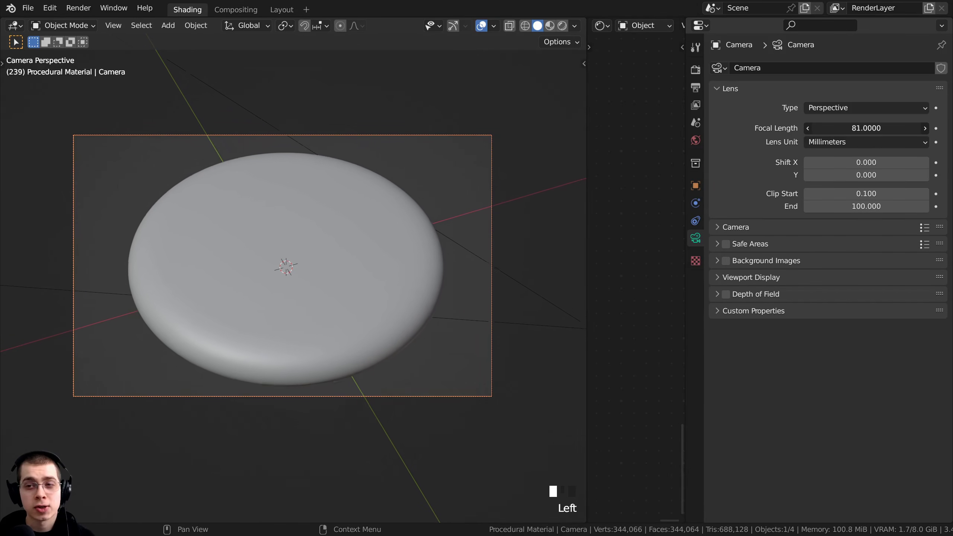
drag(837, 128, 882, 128)
right_click(882, 128)
Switch the camera view to Rendered shading to preview the lighting on the cookie.
scroll(496, 217, down, 2)
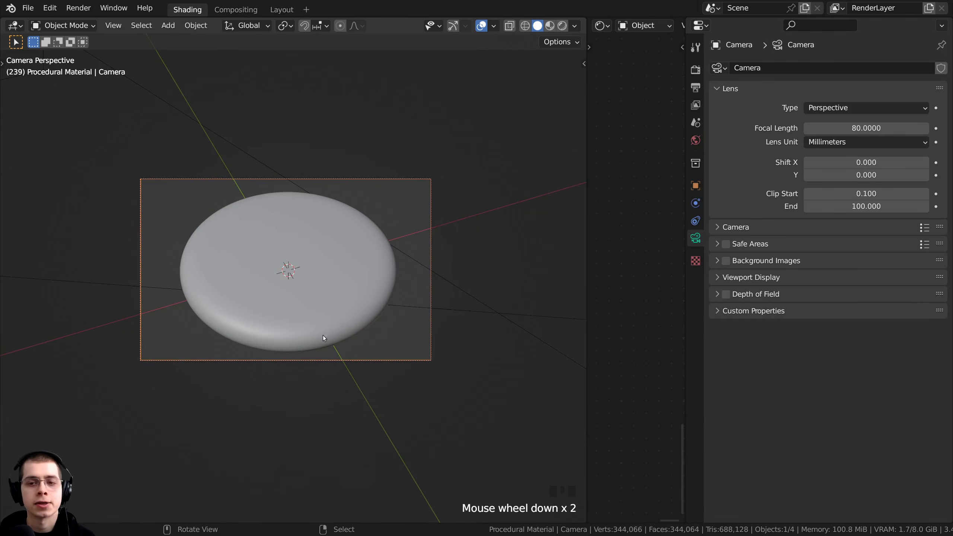
key(z)
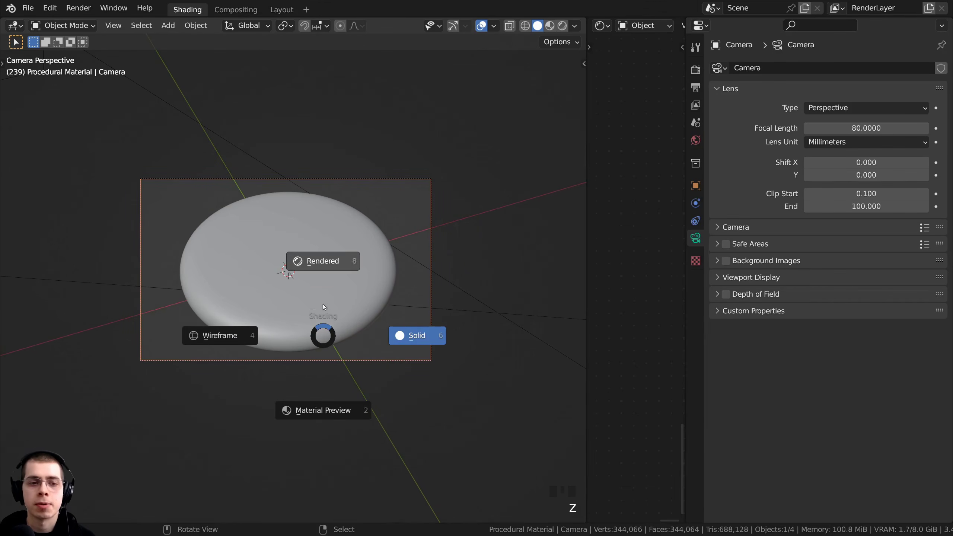
click(326, 259)
scroll(326, 254, up, 1)
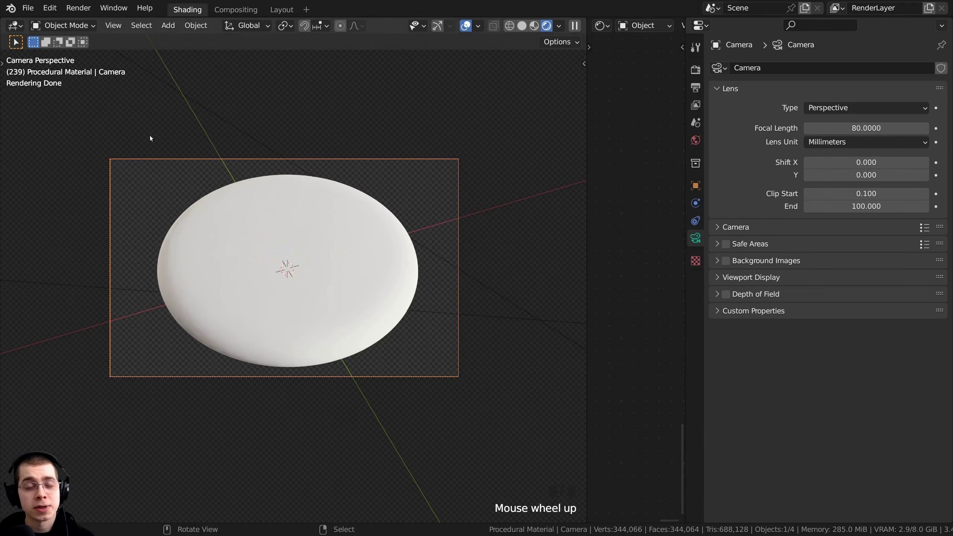
Examine the World settings, including the machine_shop_02_1k environment image's name and resolution and the background strength.
click(695, 140)
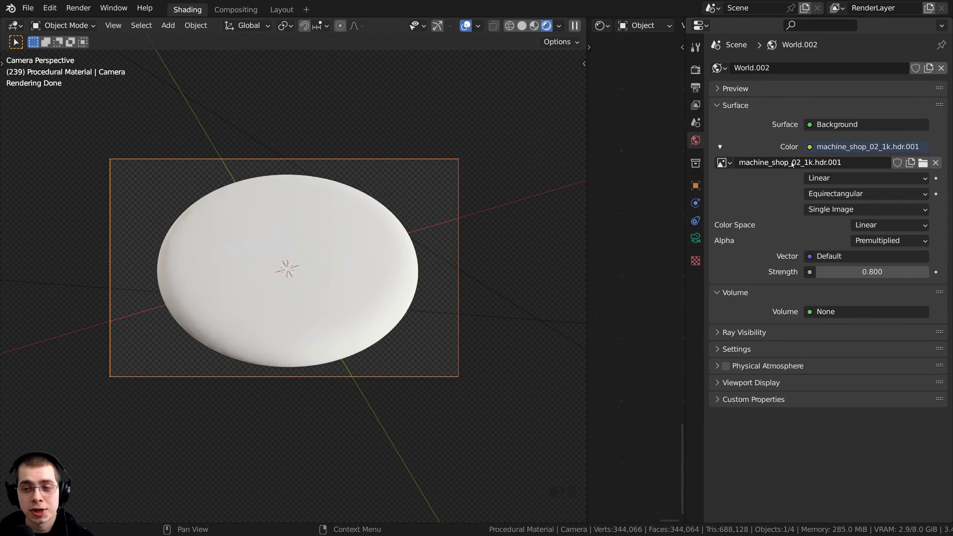
click(817, 167)
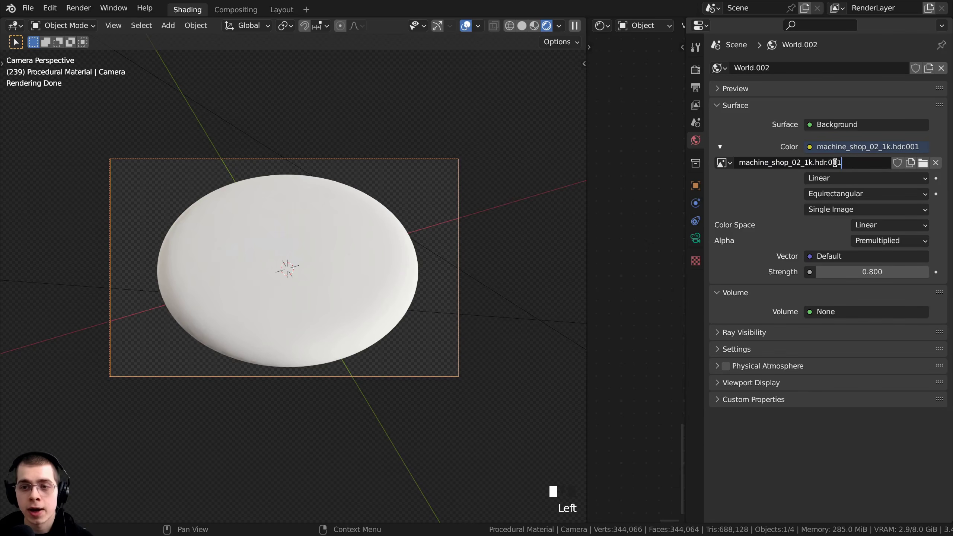
drag(843, 163, 801, 163)
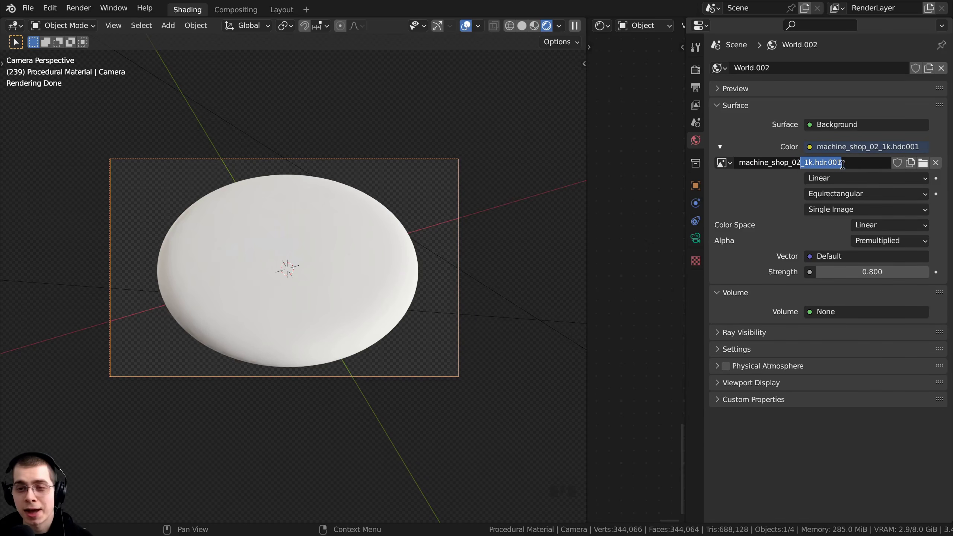
click(782, 200)
click(803, 163)
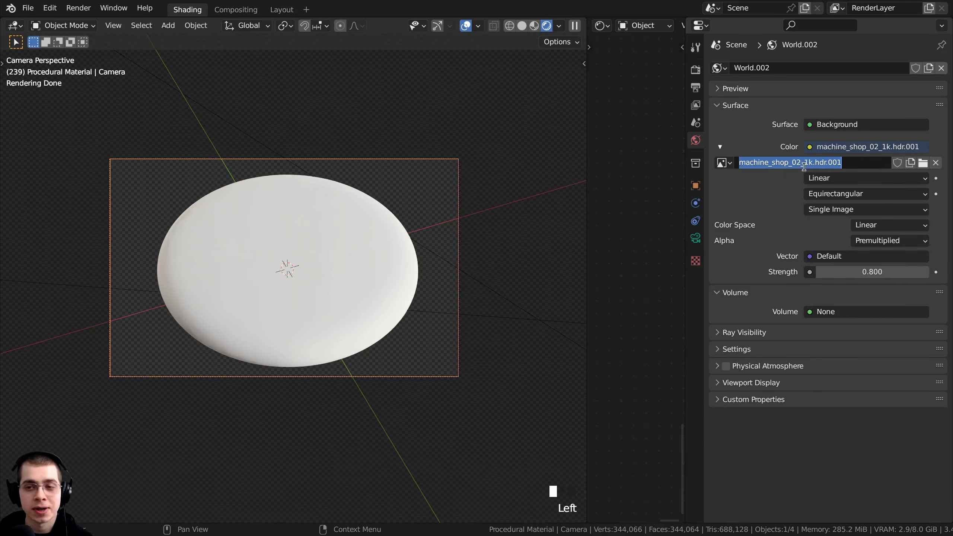
drag(804, 163, 828, 163)
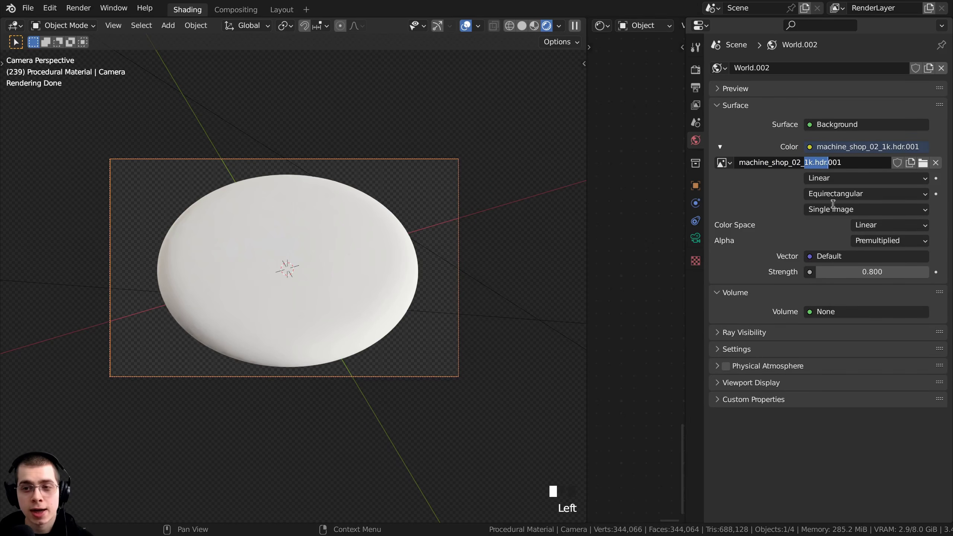
click(789, 218)
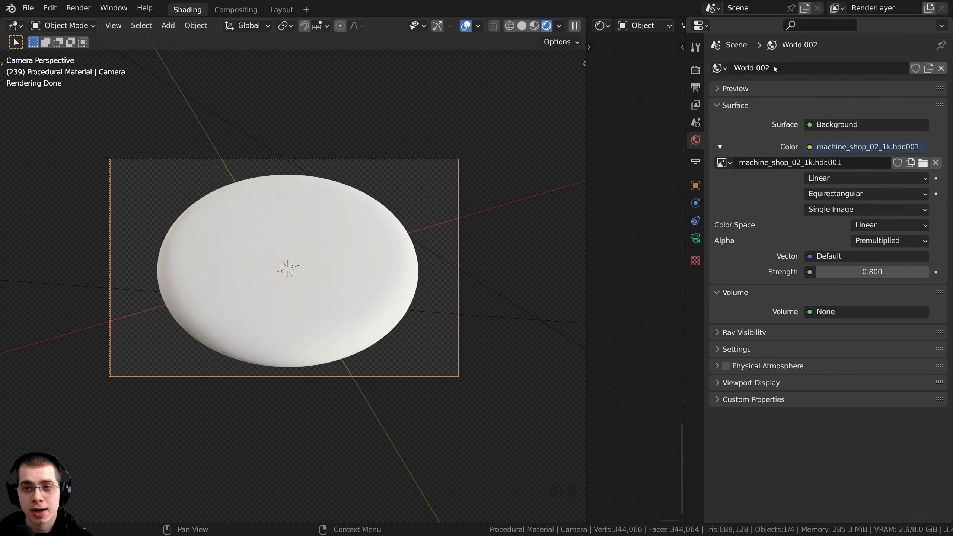
click(810, 147)
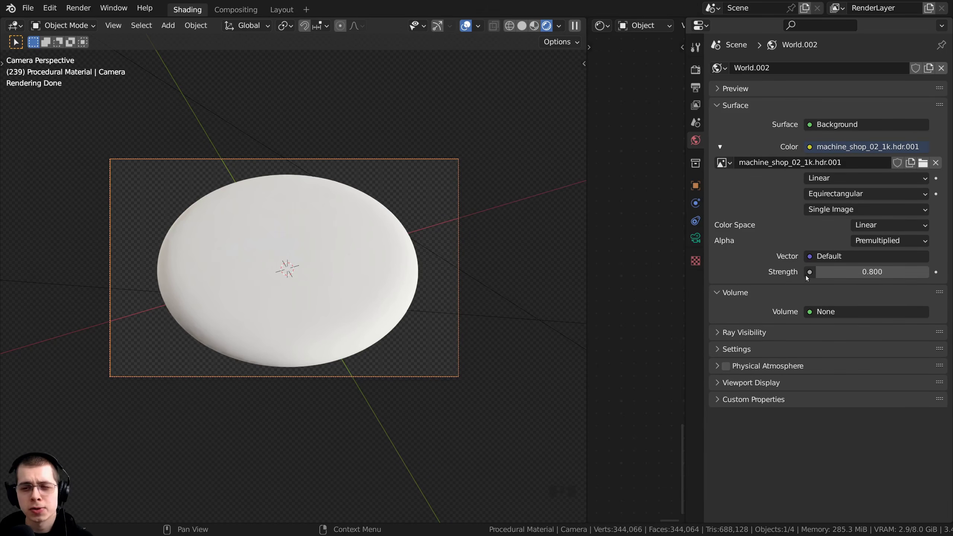
click(849, 274)
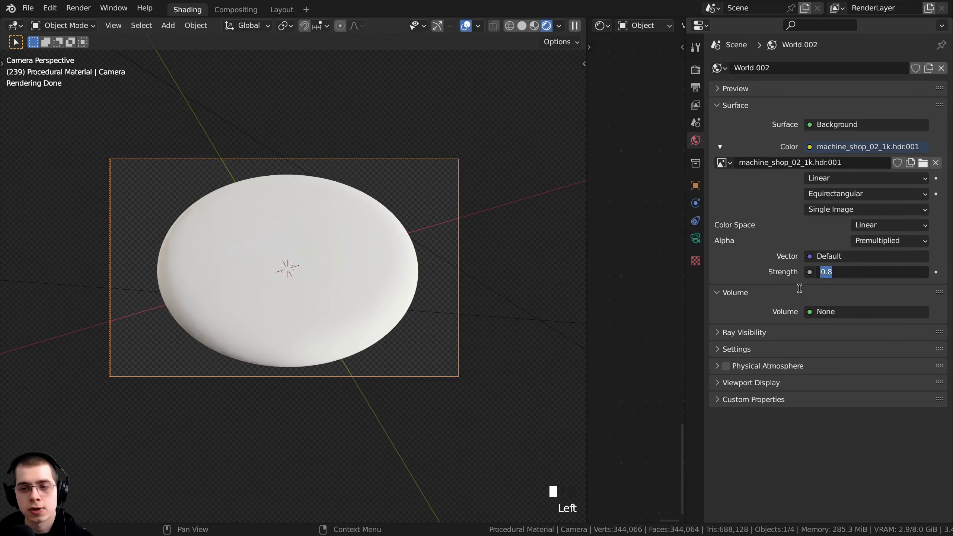
click(778, 303)
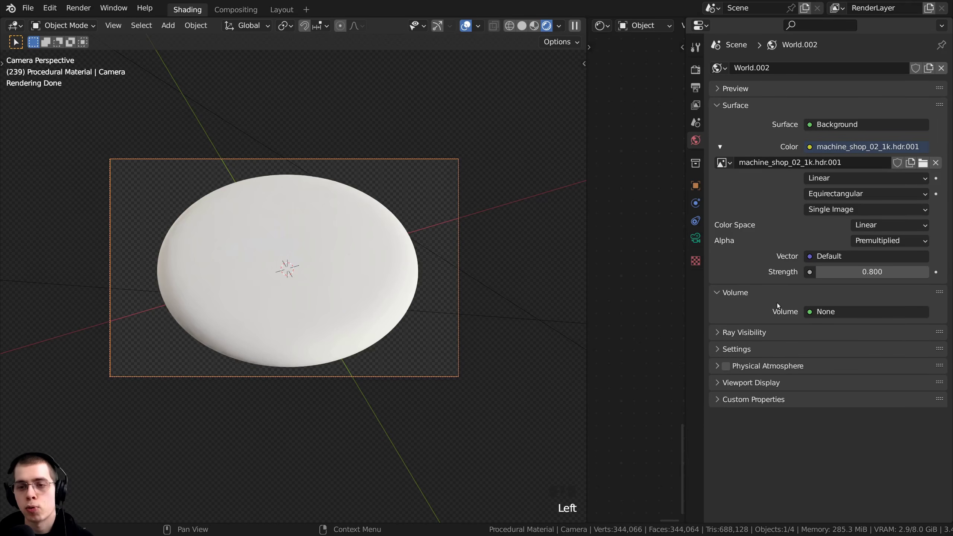
Try the render without Film's Transparent option, orbit around the cookie, and restore the transparent background and camera view.
click(696, 70)
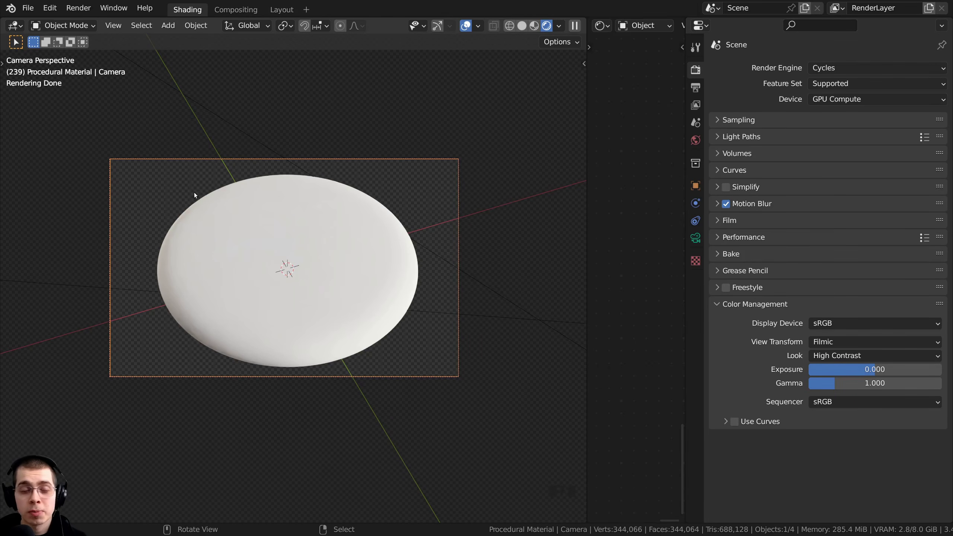
click(717, 220)
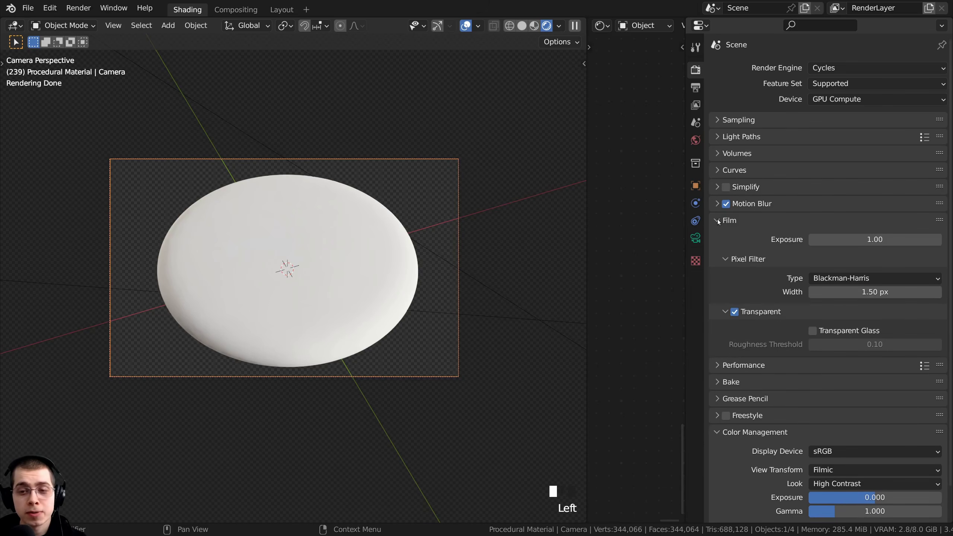
click(735, 312)
scroll(422, 314, down, 2)
middle_drag(422, 314, 342, 262)
click(734, 312)
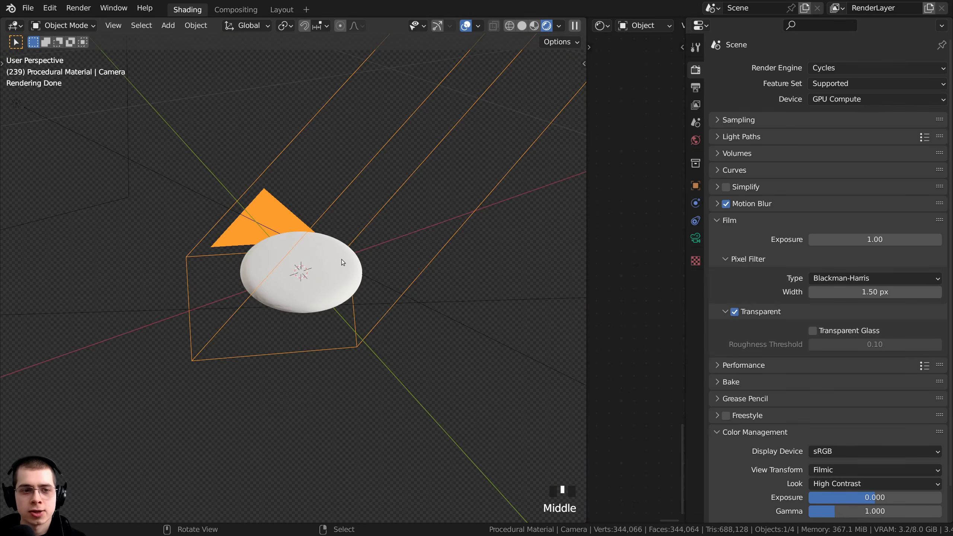
key(KP_0)
scroll(348, 263, up, 1)
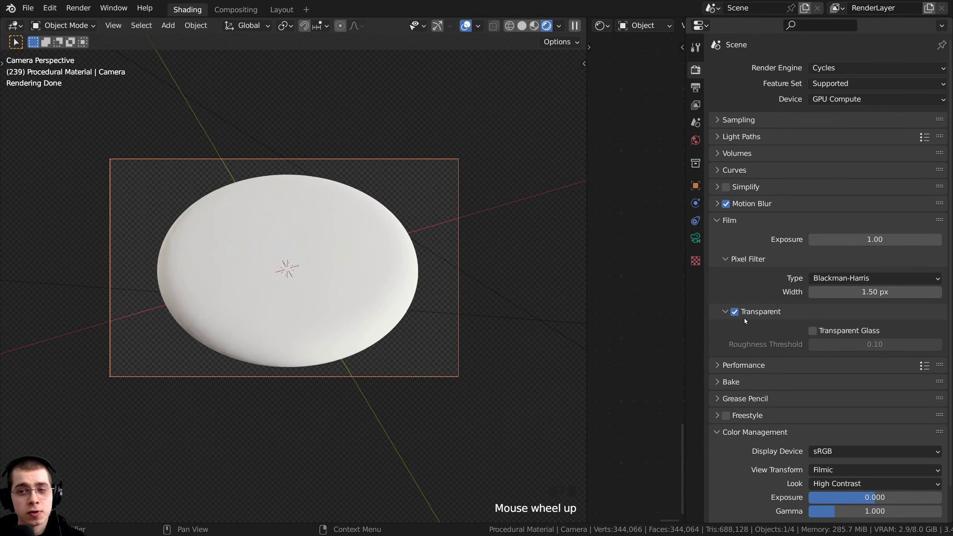
scroll(794, 293, up, 2)
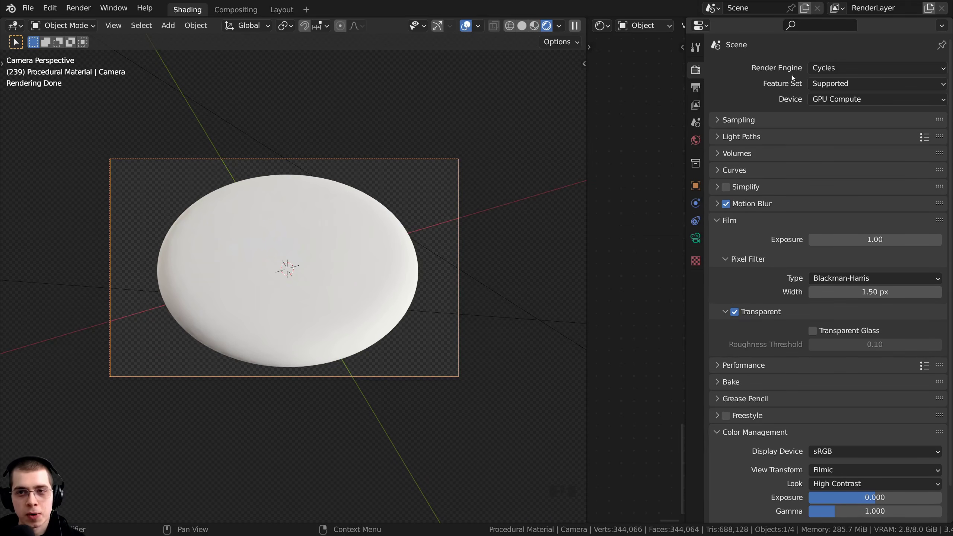
Keep Cycles as the render engine and Rendered as the viewport shading in the Shading workspace.
click(859, 71)
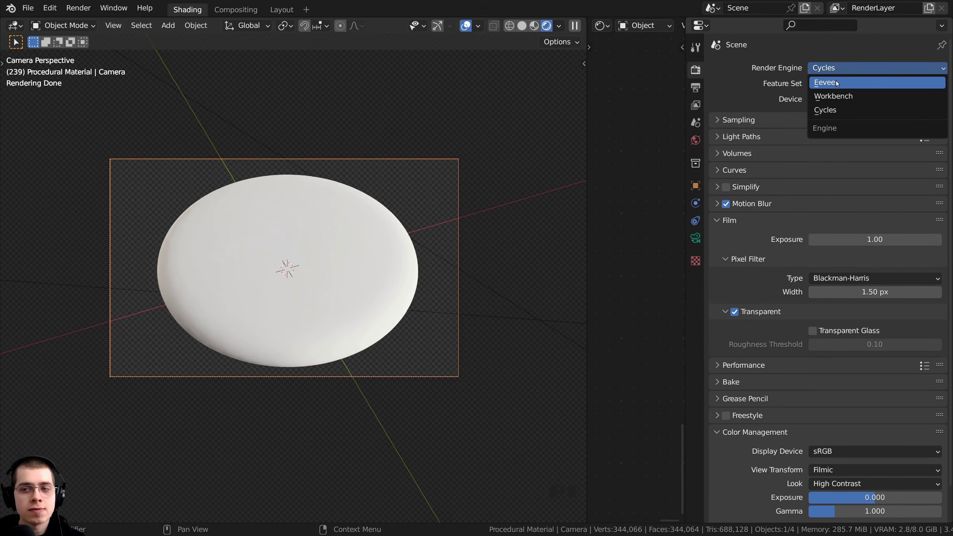
click(829, 112)
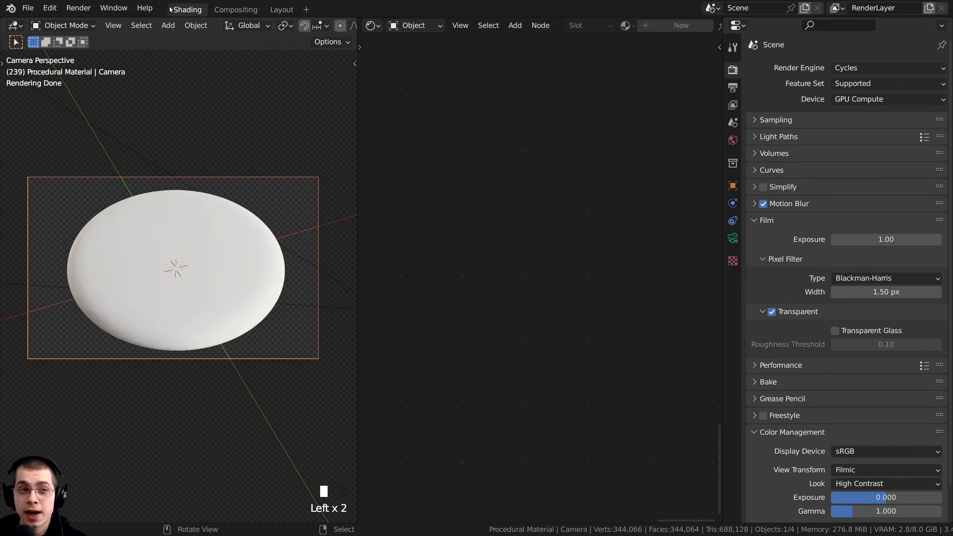
click(176, 11)
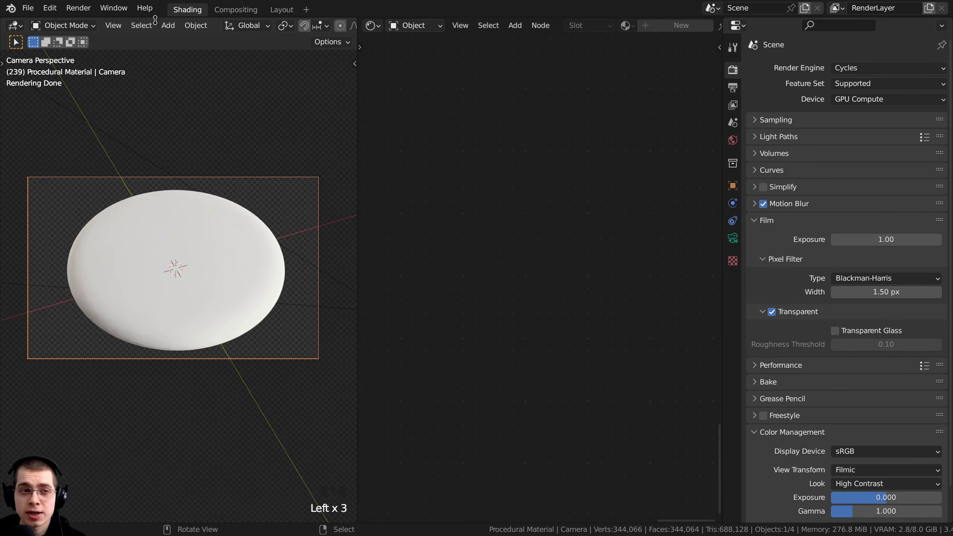
key(z)
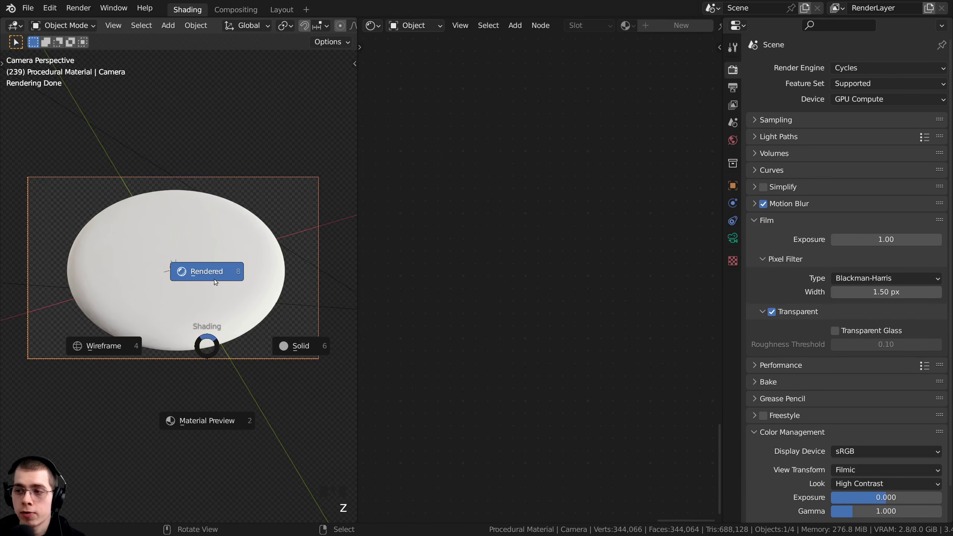
Select the cookie disc and create a new material for it named Chocolate Chip Cookie.
scroll(497, 29, down, 6)
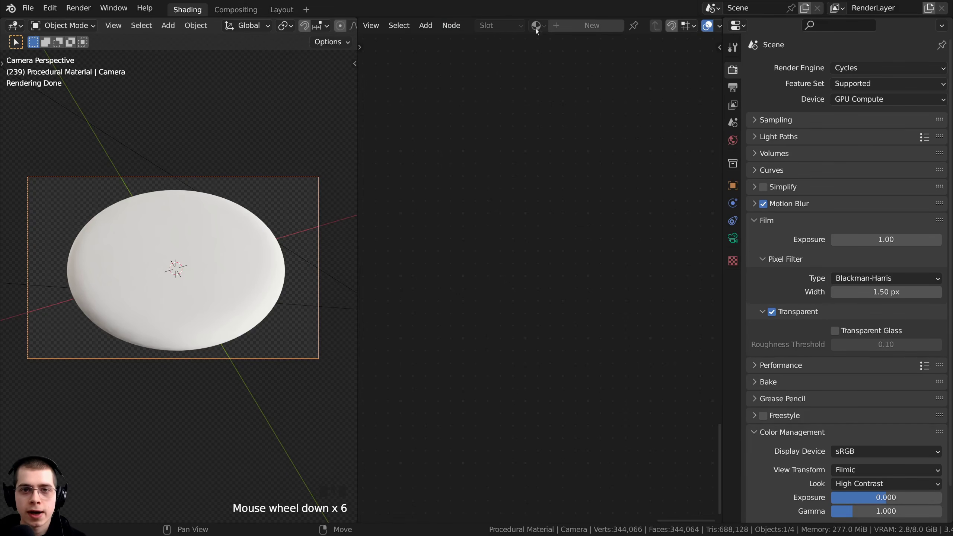
scroll(497, 29, up, 8)
right_click(233, 281)
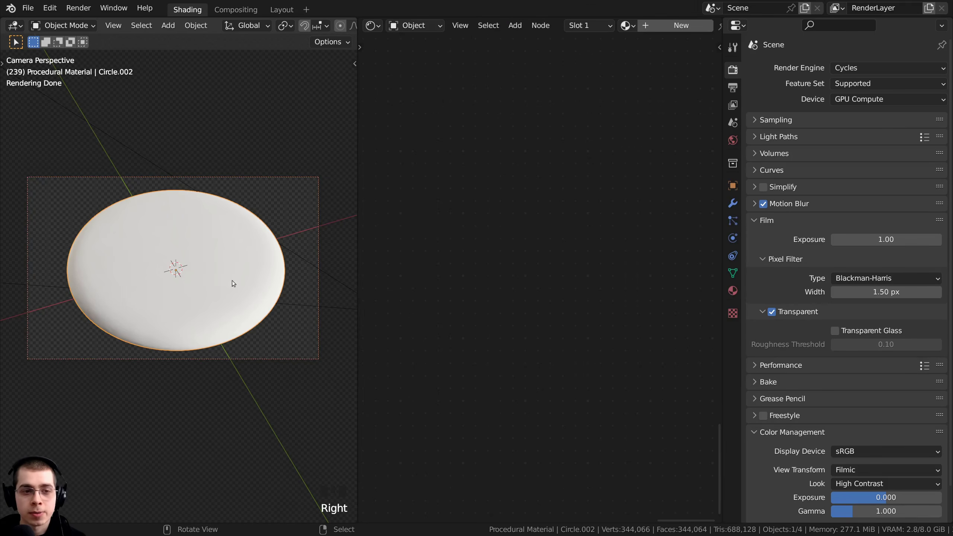
click(671, 27)
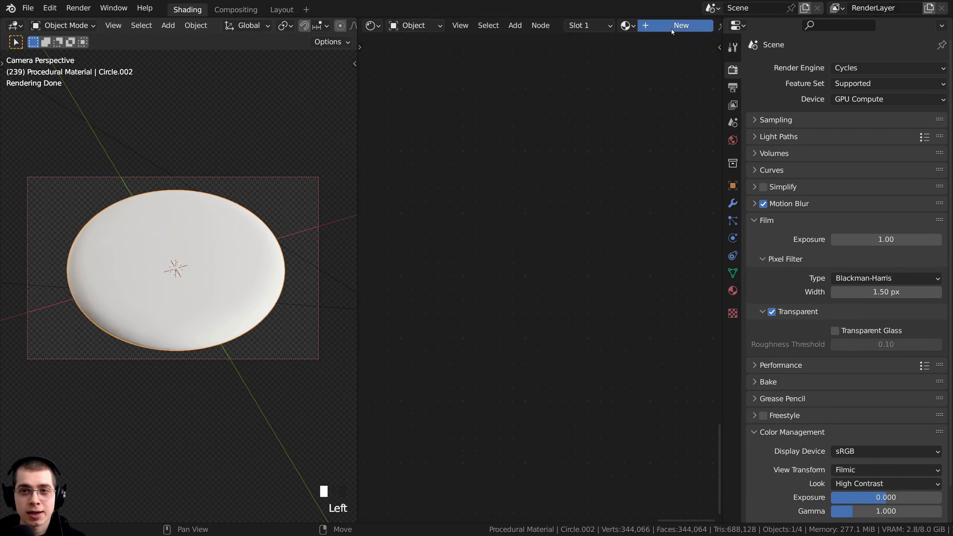
scroll(590, 33, down, 5)
click(653, 26)
text(Chocolate Chip Cookie)
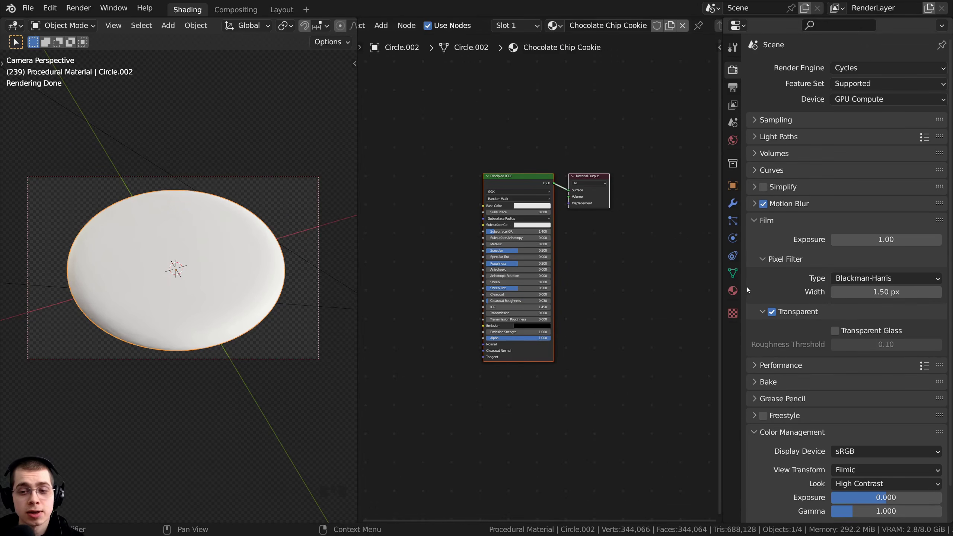
Set the displacement method in the cookie material's surface settings to Displacement Only.
click(735, 289)
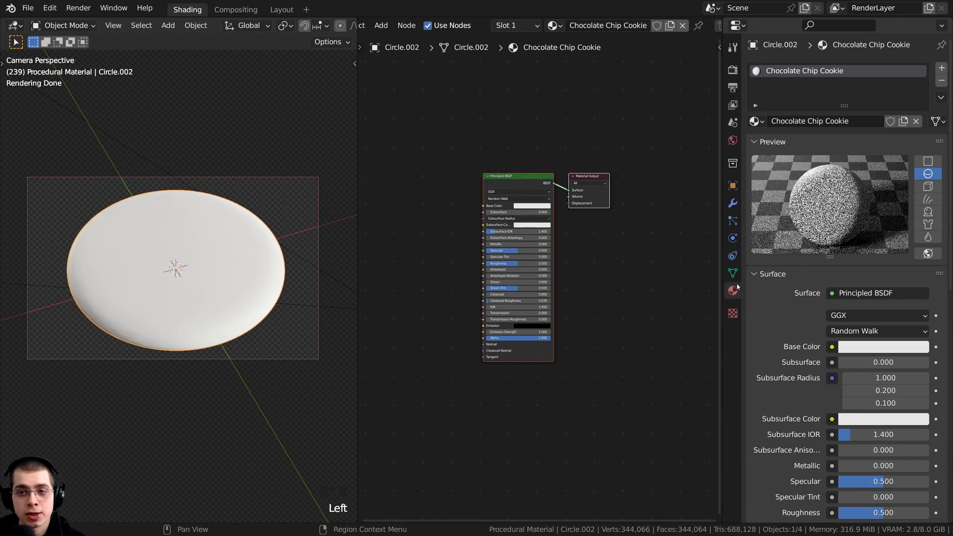
scroll(816, 150, up, 5)
scroll(813, 156, down, 7)
scroll(813, 164, down, 20)
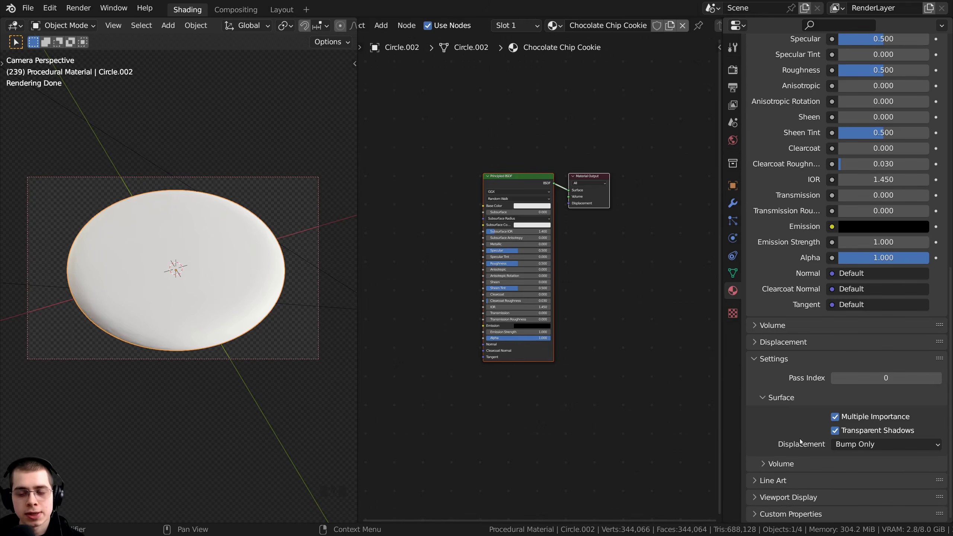
click(863, 445)
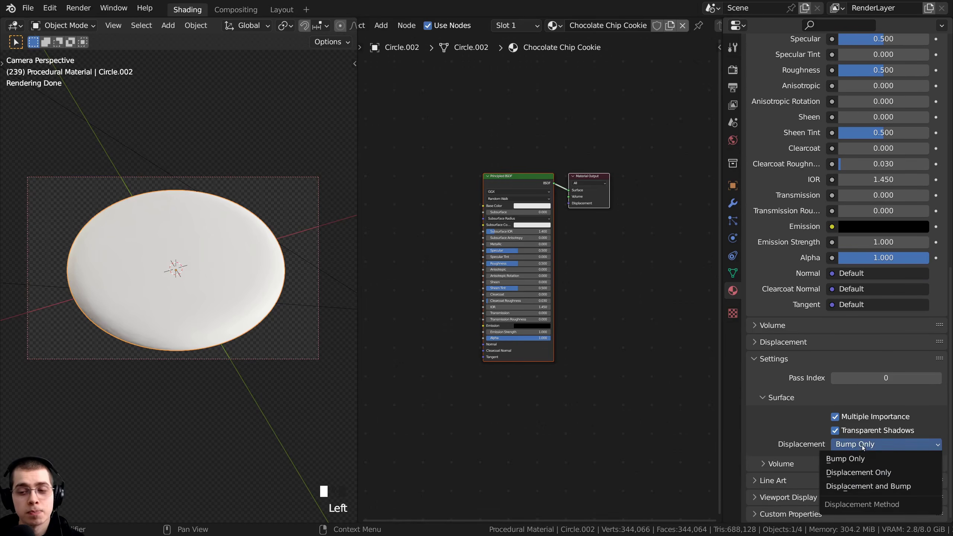
click(854, 473)
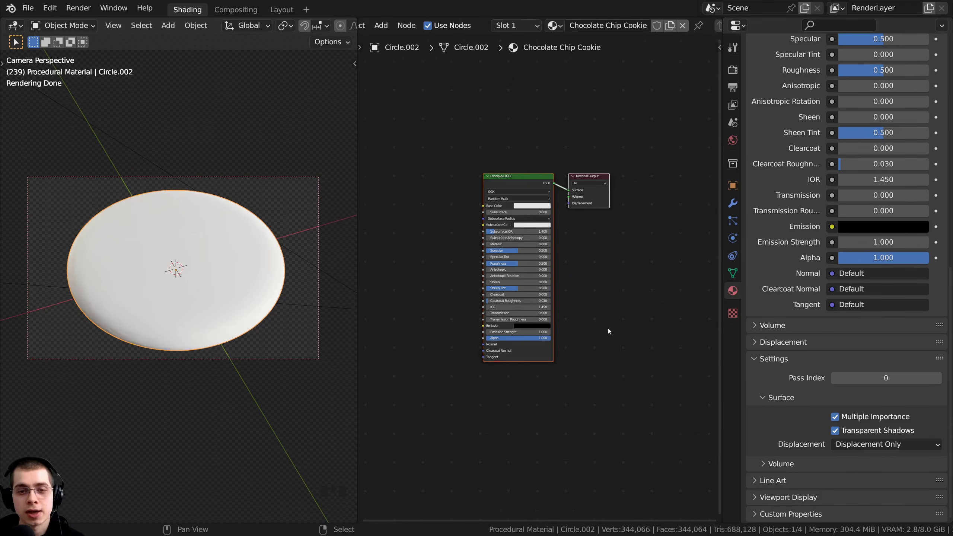
Examine the other displacement methods and the Principled BSDF's Normal input, keeping the material on Displacement Only.
scroll(601, 317, up, 3)
click(840, 444)
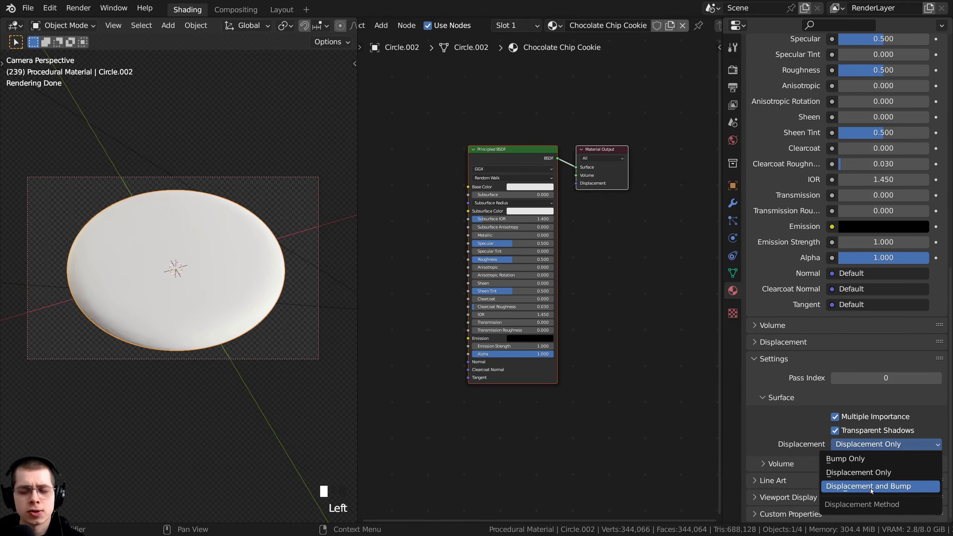
scroll(600, 330, up, 9)
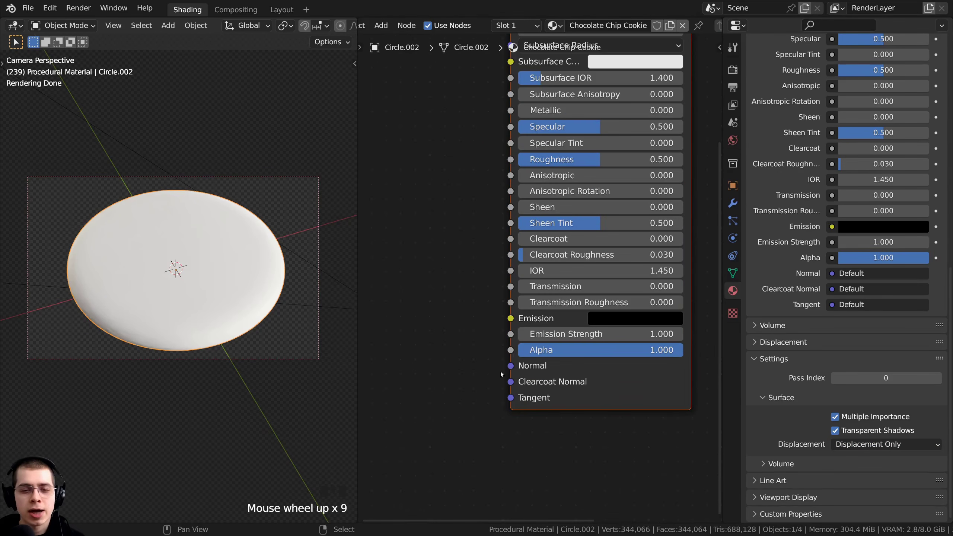
drag(512, 367, 455, 310)
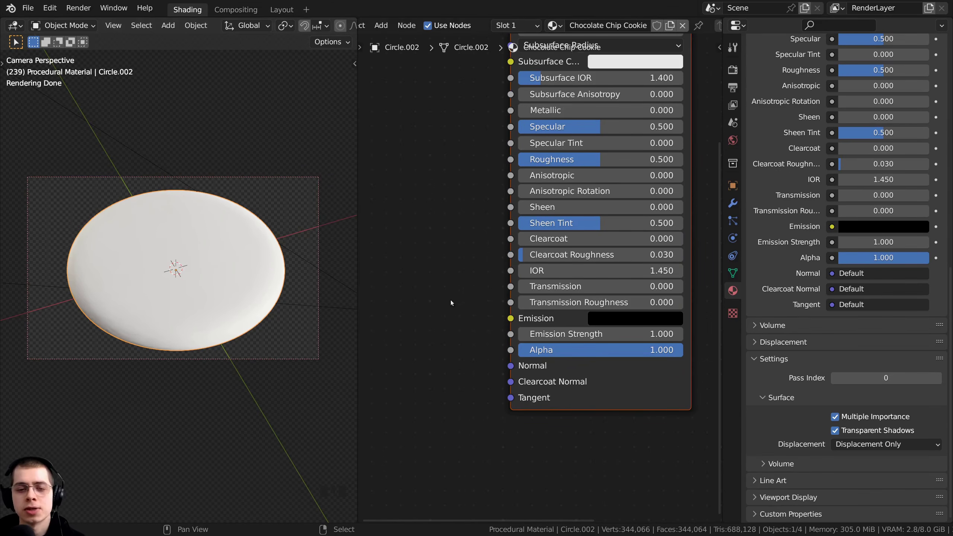
scroll(451, 300, down, 2)
middle_drag(493, 188, 472, 205)
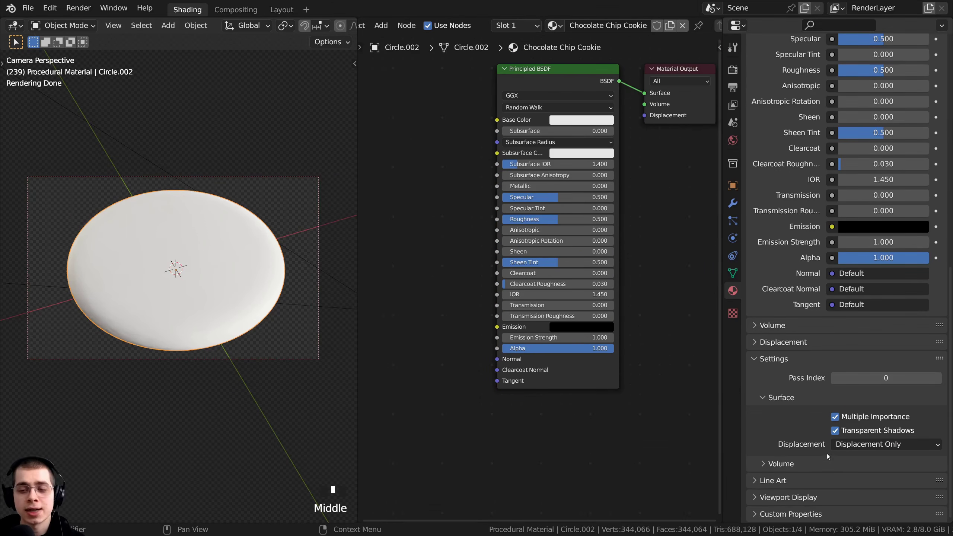
click(859, 445)
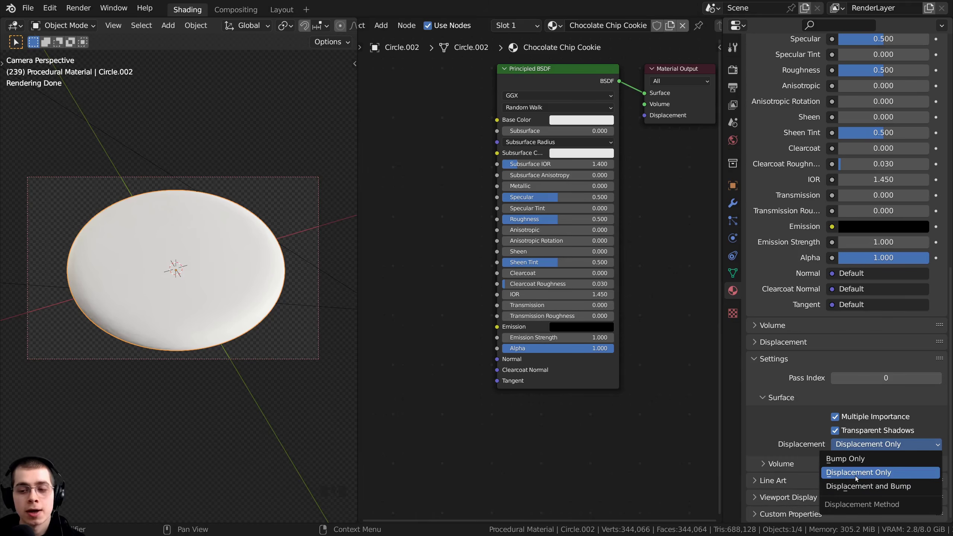
click(843, 447)
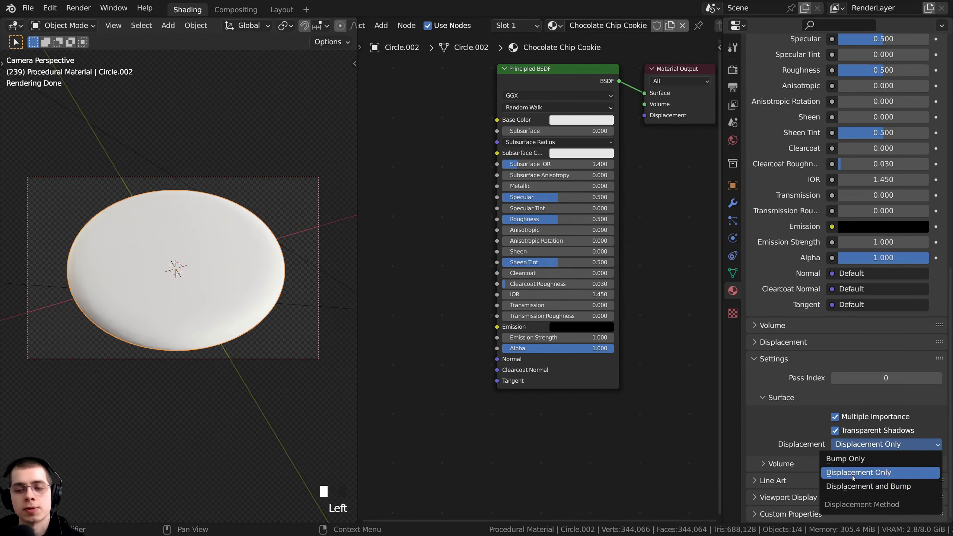
click(852, 474)
middle_drag(465, 220, 448, 268)
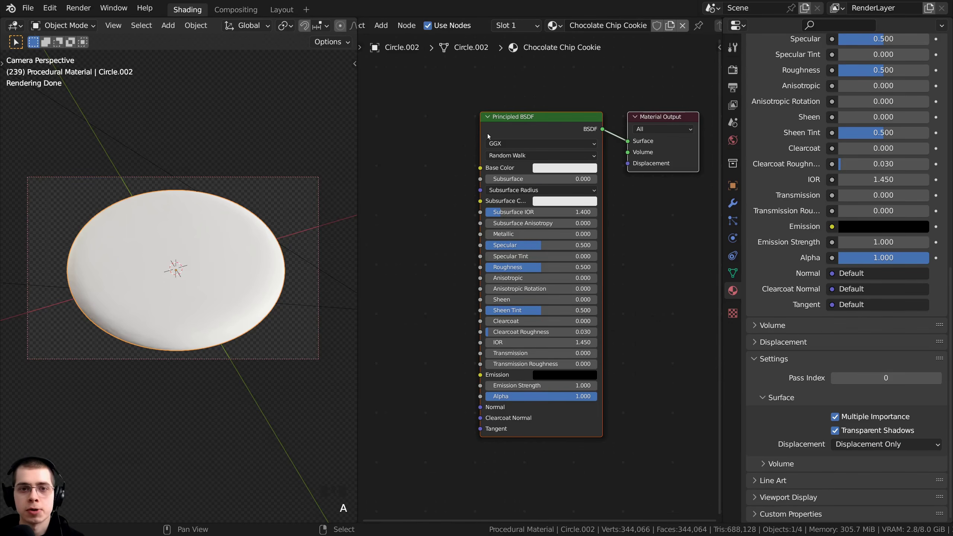
Check in the add-on preferences that the Node Wrangler add-on is enabled.
drag(487, 133, 492, 134)
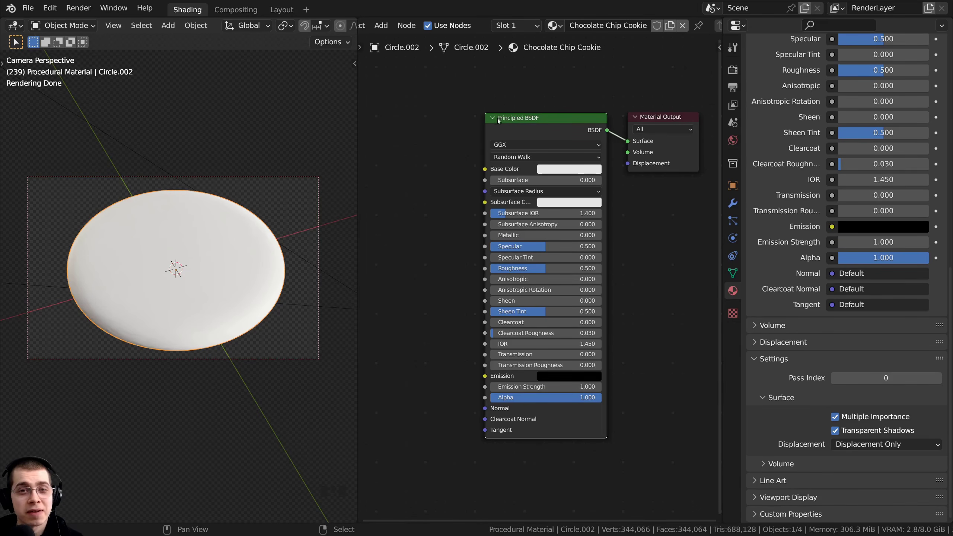
click(47, 9)
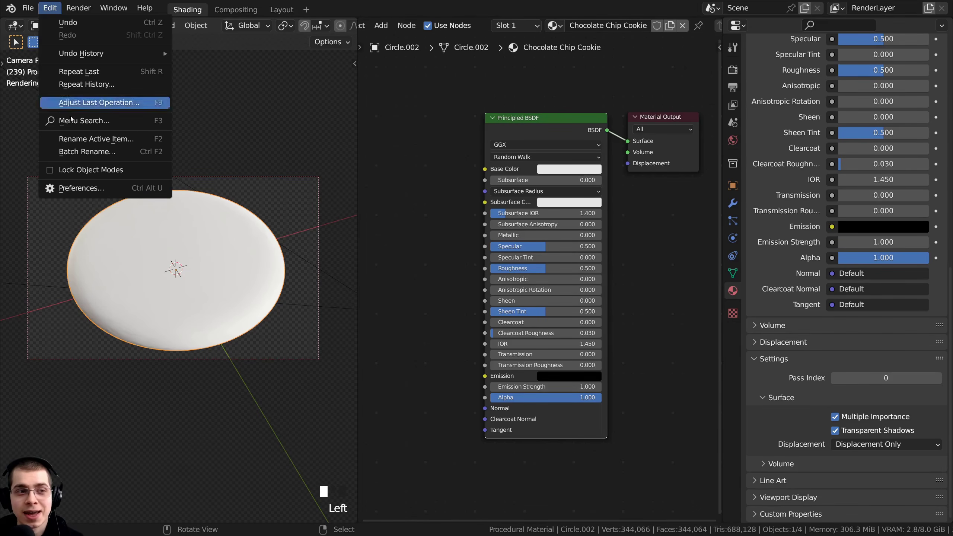
click(76, 189)
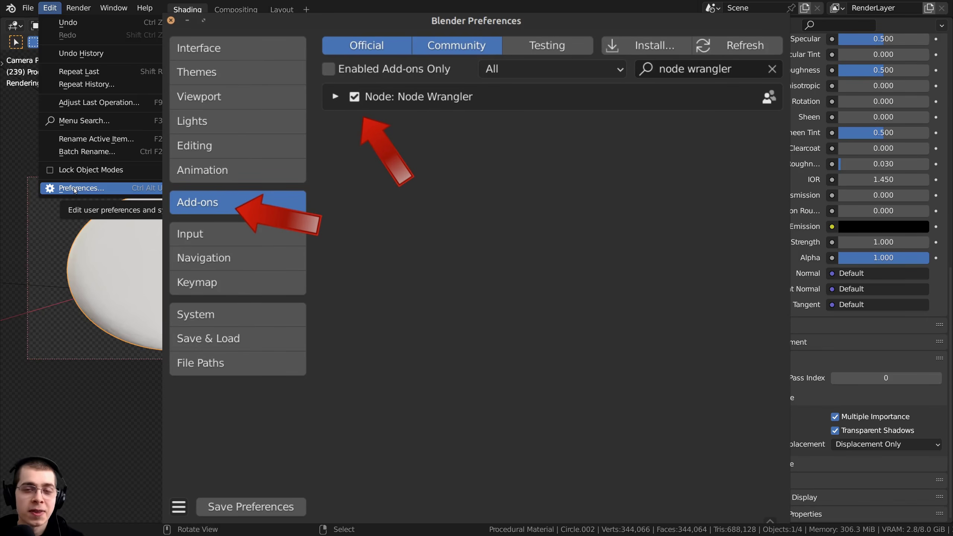
click(92, 190)
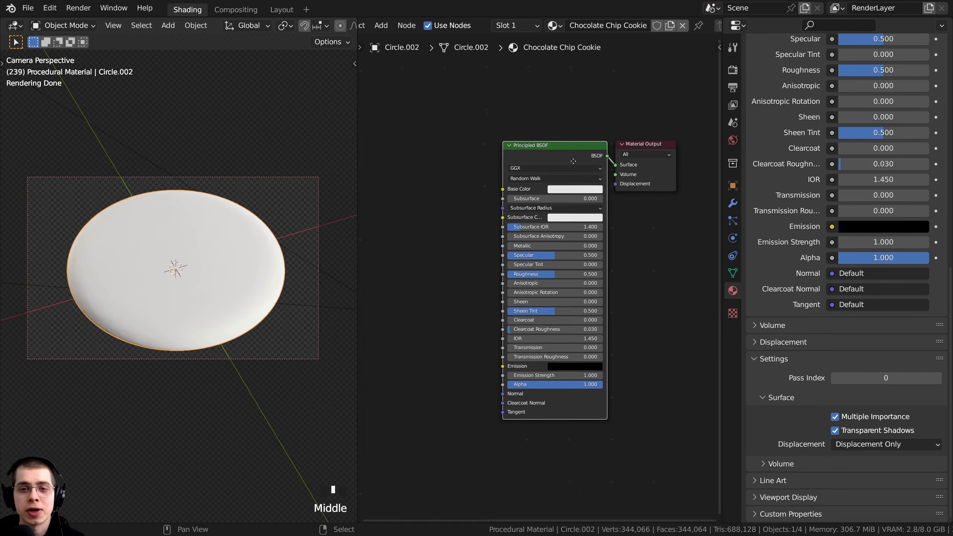
Add a Gradient Texture node and place it well to the left of the Principled BSDF.
middle_drag(572, 160, 576, 171)
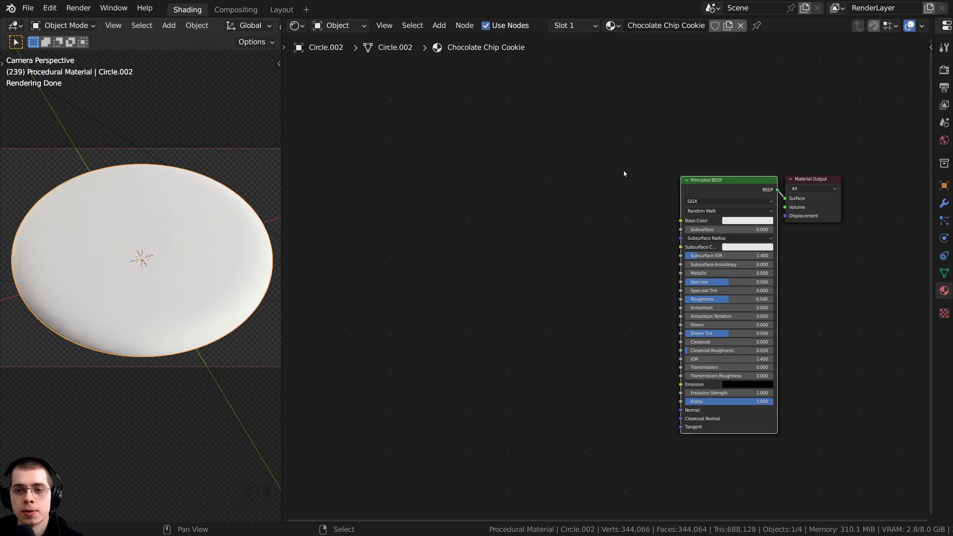
scroll(624, 174, up, 1)
key(shift+a)
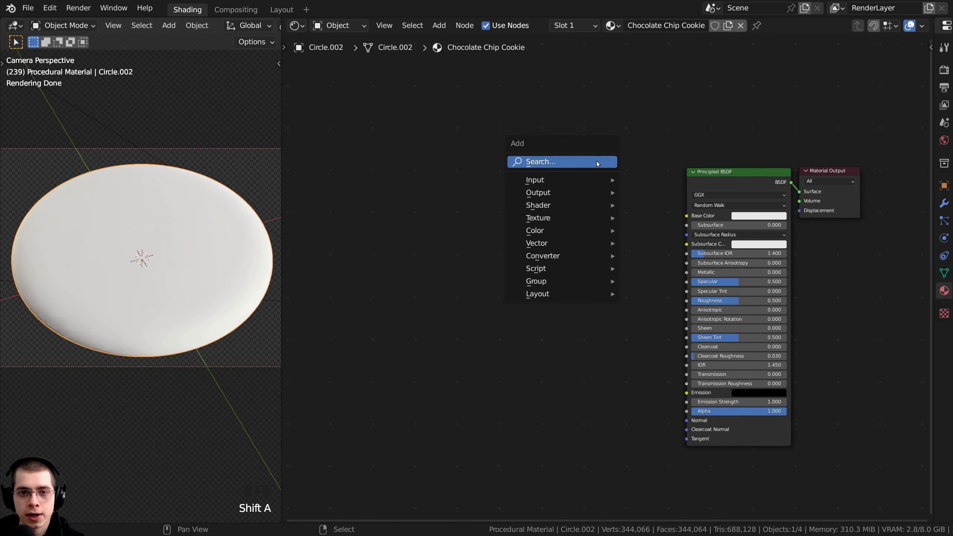
click(597, 161)
text(gra)
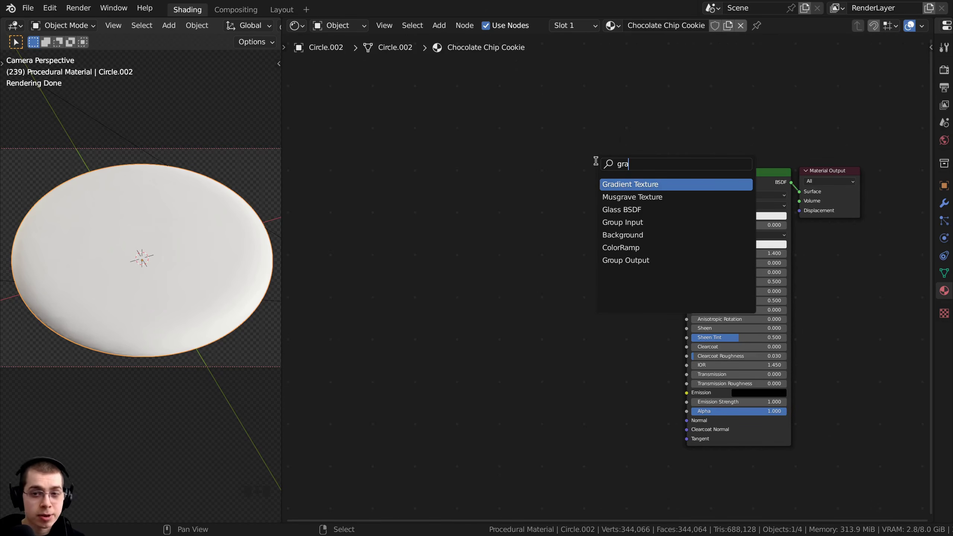
click(618, 184)
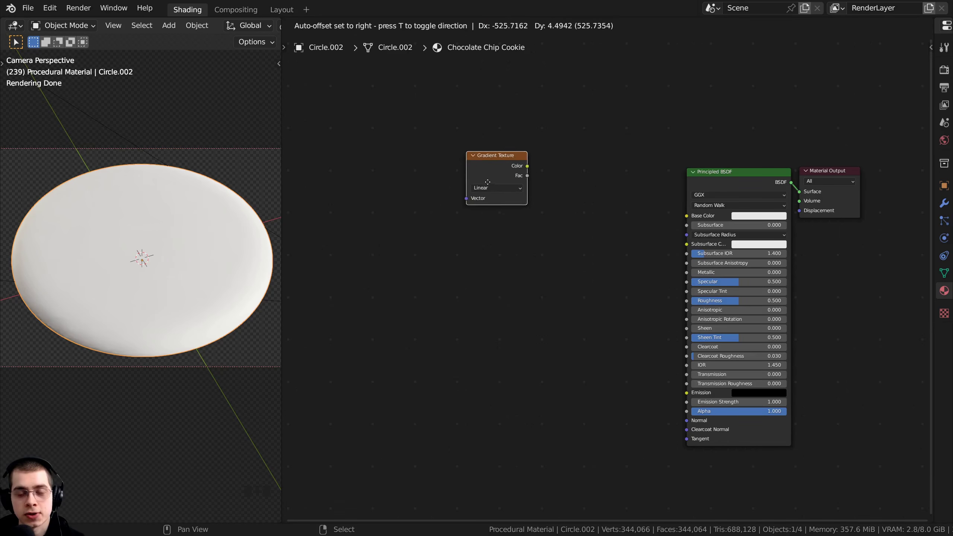
click(489, 183)
middle_drag(495, 269, 496, 280)
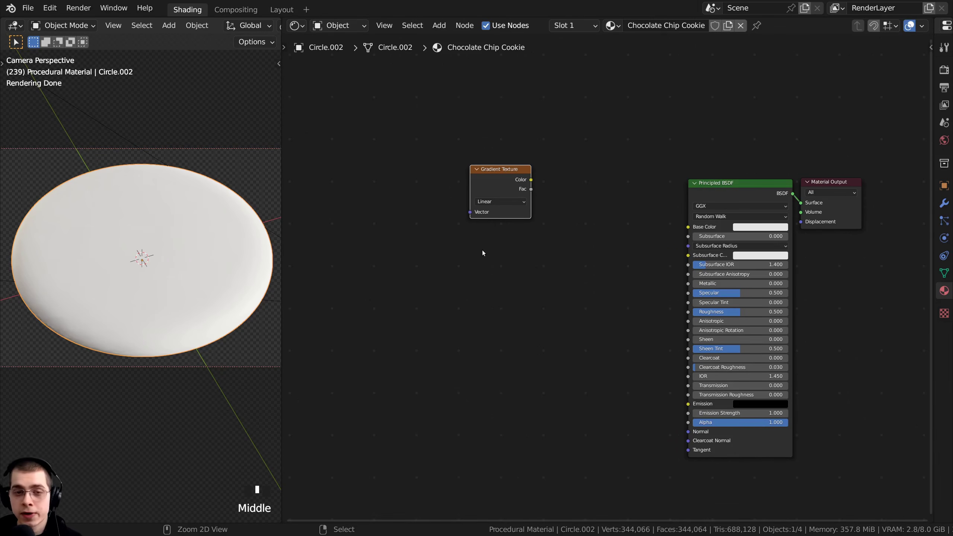
Preview the Gradient Texture's Color output directly on the cookie with Node Wrangler.
ctrl+shift+click(497, 182)
ctrl+shift+click(701, 186)
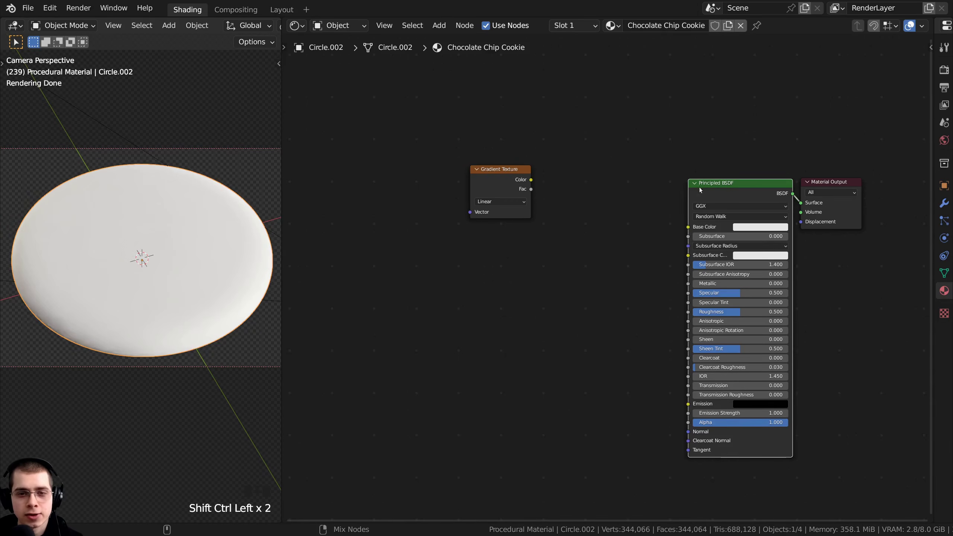
ctrl+shift+click(503, 176)
scroll(608, 283, up, 3)
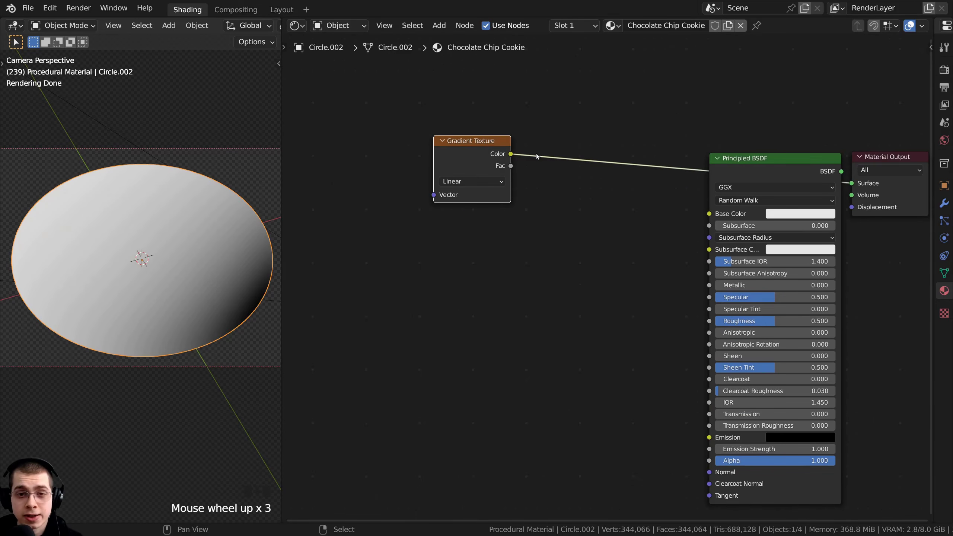
Move the Principled BSDF node down, clear of the link between the Gradient Texture and the Material Output.
drag(737, 170, 726, 213)
middle_drag(726, 213, 725, 227)
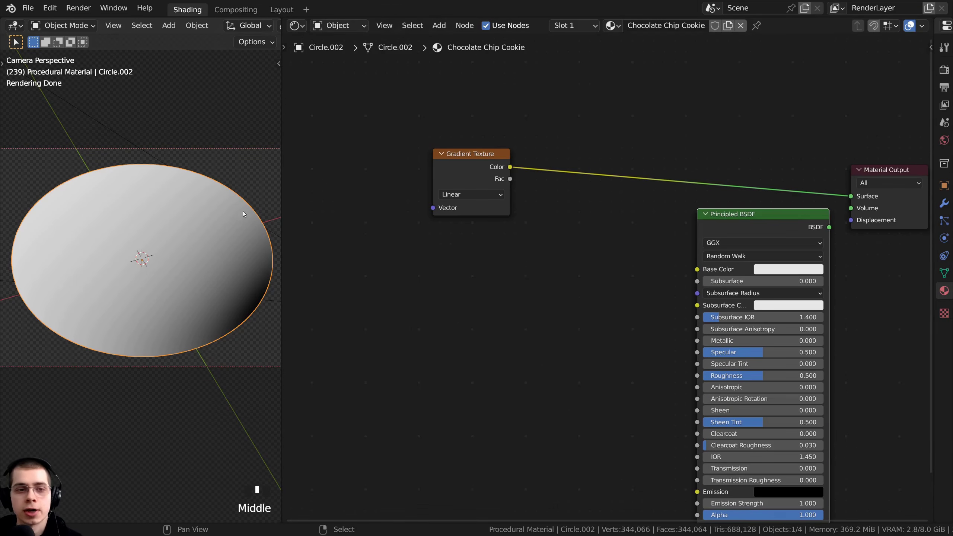
scroll(200, 255, up, 2)
scroll(221, 275, down, 4)
shift+middle_drag(200, 283, 234, 309)
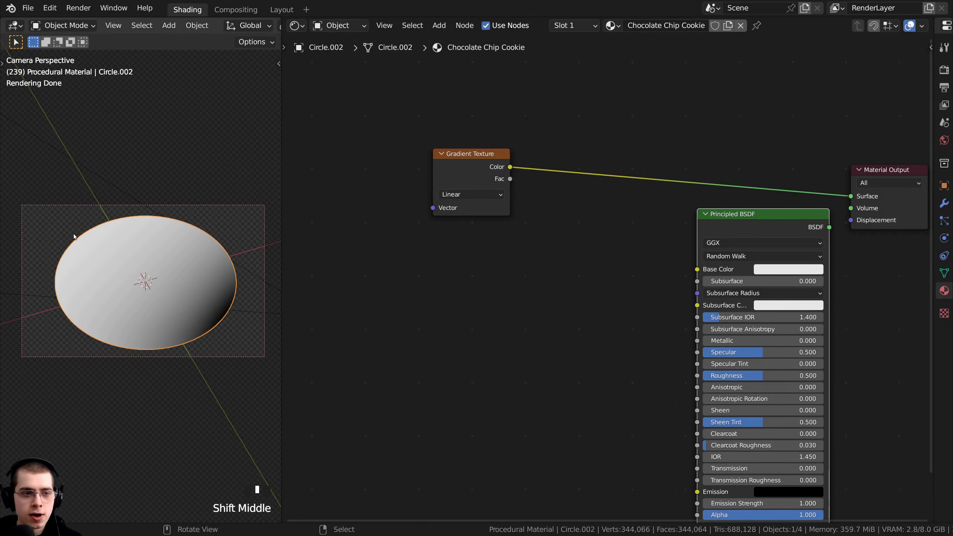
Add Texture Coordinate and Mapping nodes to the Gradient Texture with Node Wrangler.
middle_drag(456, 211, 510, 237)
click(527, 186)
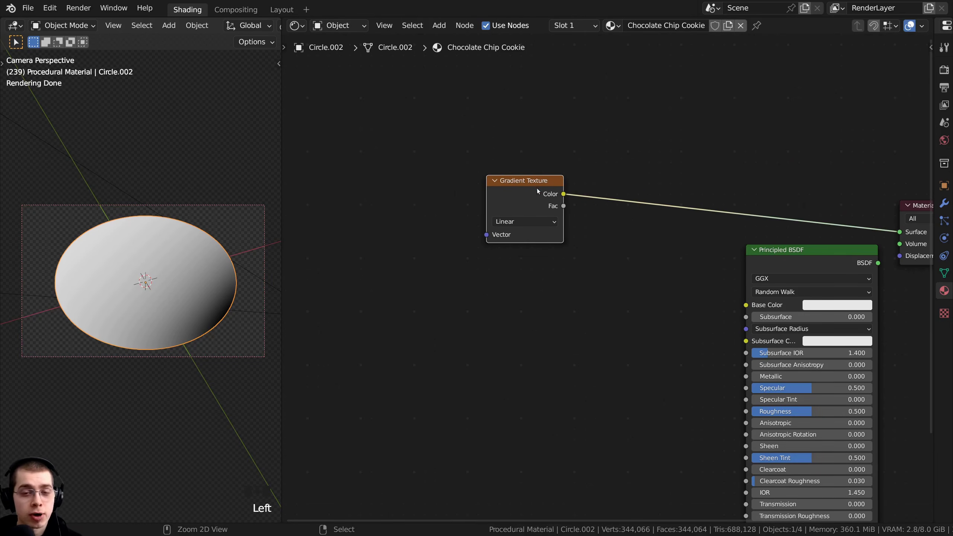
key(ctrl+t)
key(a)
middle_drag(407, 222, 408, 222)
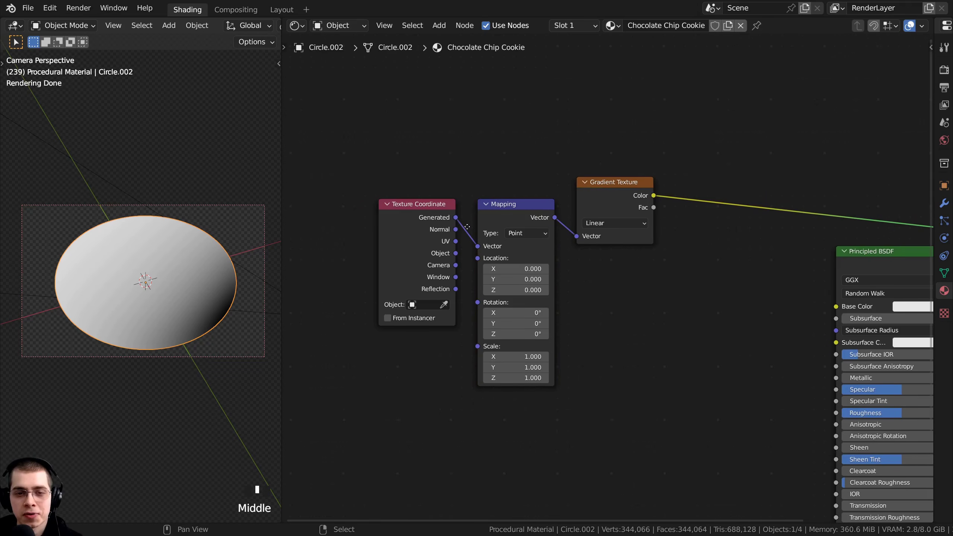
Connect the Texture Coordinate's Object output to the Mapping node's Vector input in place of Generated.
scroll(407, 221, up, 1)
click(406, 221)
click(496, 207)
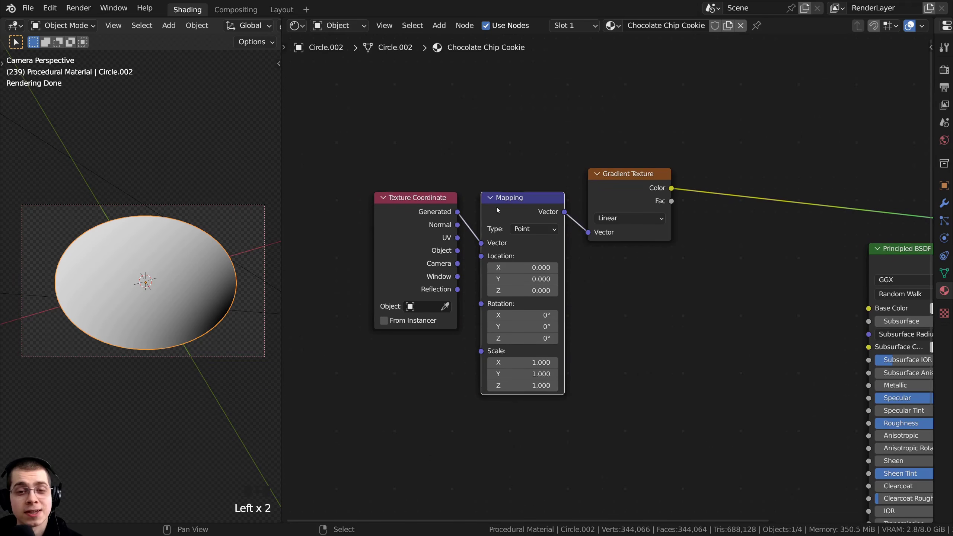
scroll(366, 280, up, 1)
click(399, 252)
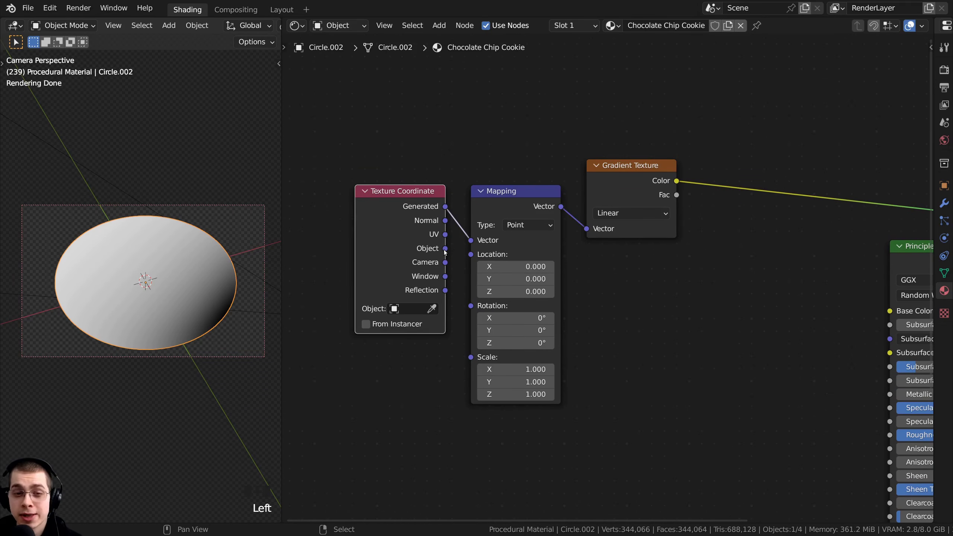
drag(446, 249, 469, 243)
scroll(444, 198, down, 1)
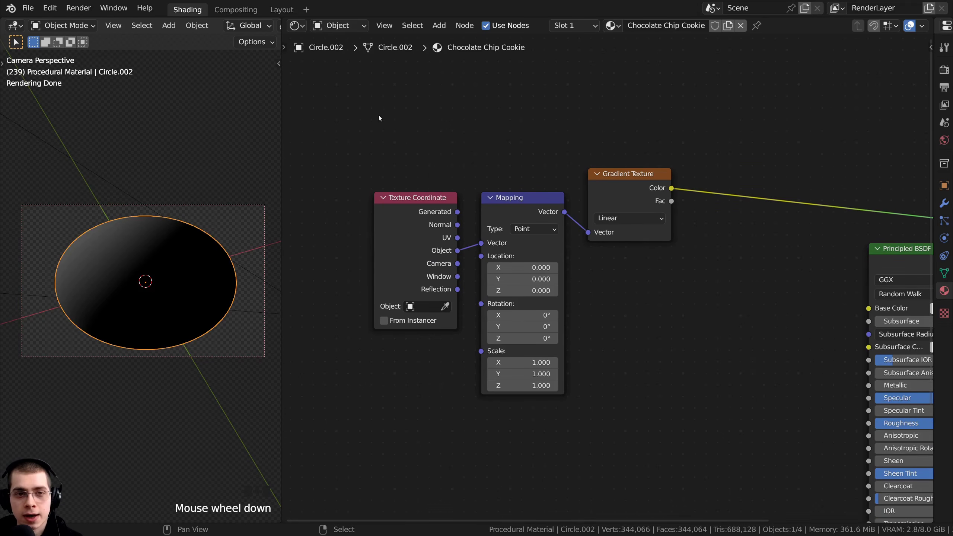
Move the Texture Coordinate and Mapping nodes down and away from the Gradient Texture and join them in a frame.
drag(378, 114, 507, 236)
scroll(506, 235, down, 4)
middle_drag(506, 235, 540, 180)
drag(558, 171, 470, 261)
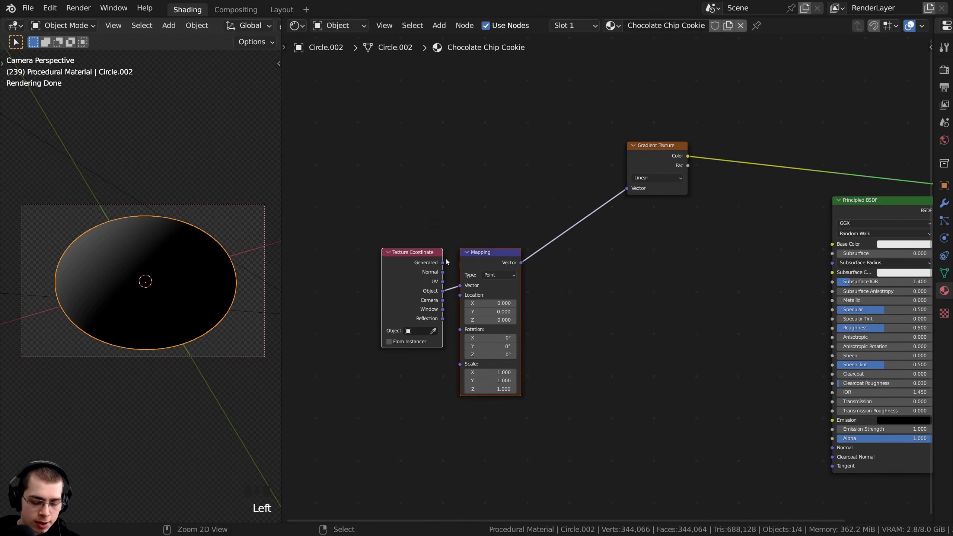
key(ctrl+j)
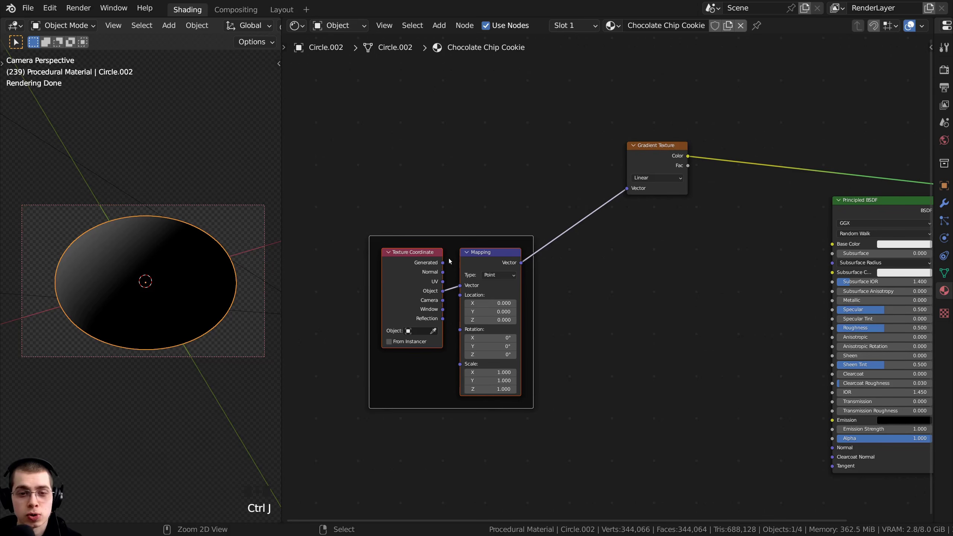
Label the frame around the coordinate nodes Mapping and shift it slightly further from the Gradient Texture.
scroll(450, 262, up, 2)
key(alt+a)
click(414, 231)
drag(414, 231, 418, 233)
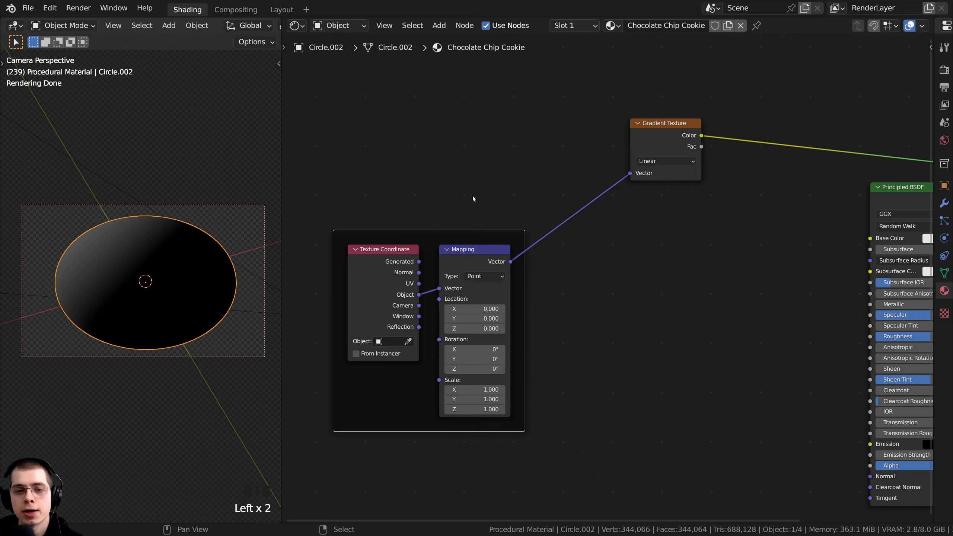
click(430, 229)
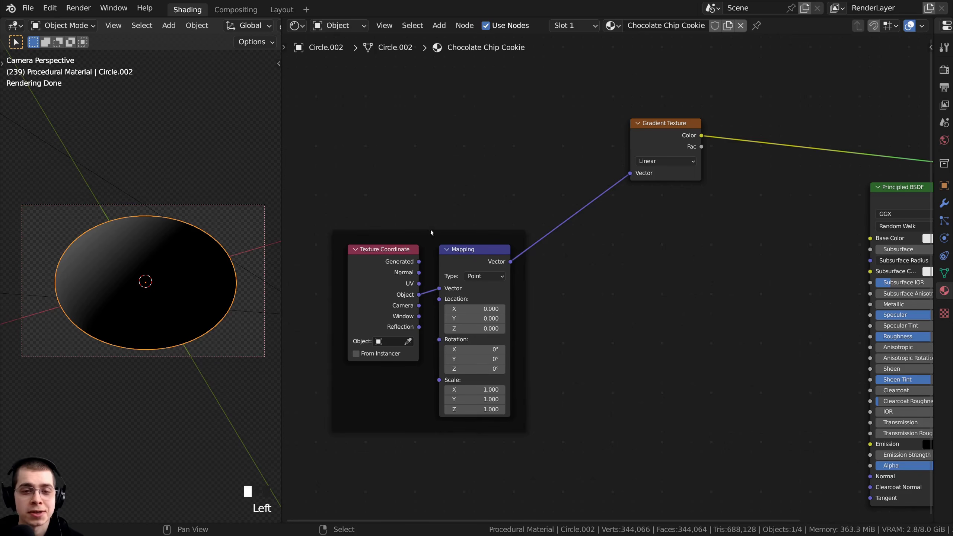
drag(431, 230, 435, 229)
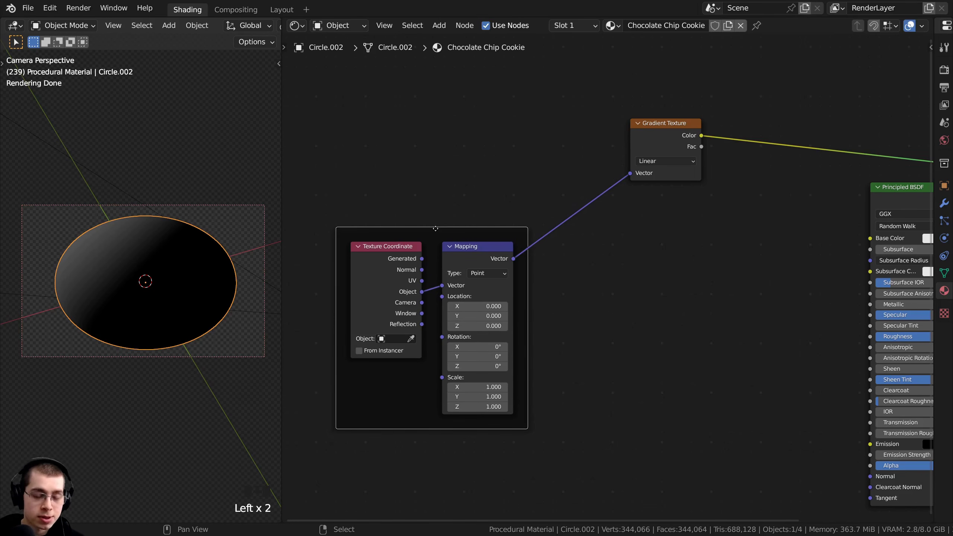
key(F2)
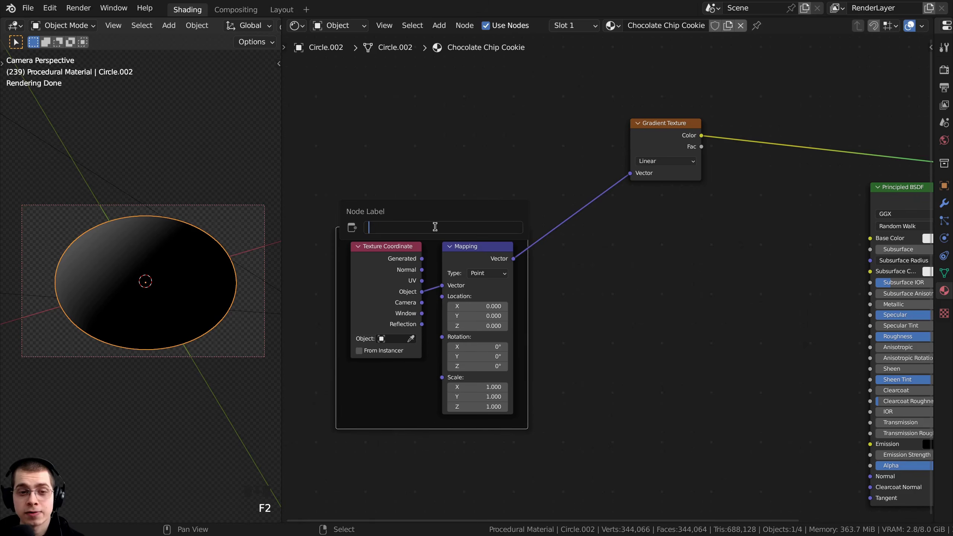
text(Mapping)
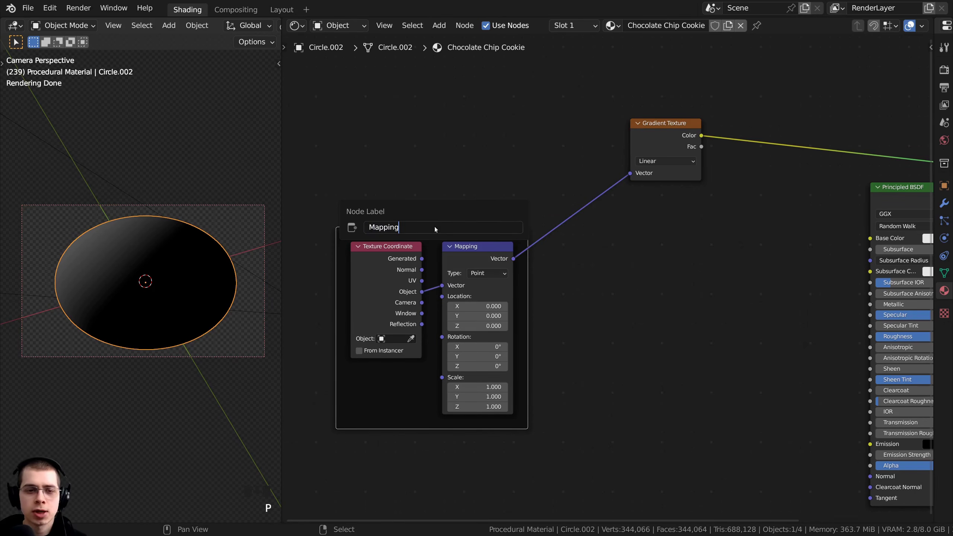
key(Return)
drag(435, 227, 419, 228)
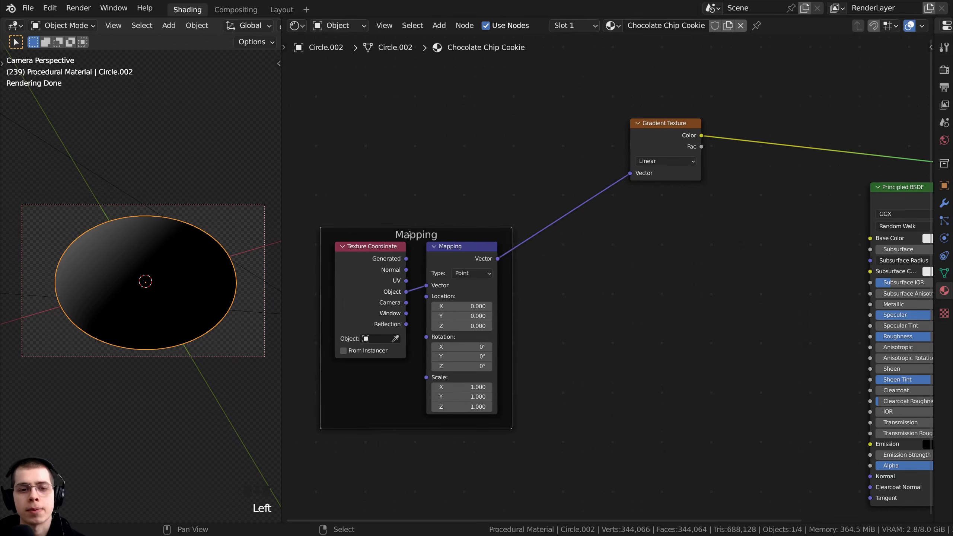
Review the framed Texture Coordinate and Mapping nodes' settings and nudge the Mapping node slightly lower within the frame.
scroll(363, 289, up, 3)
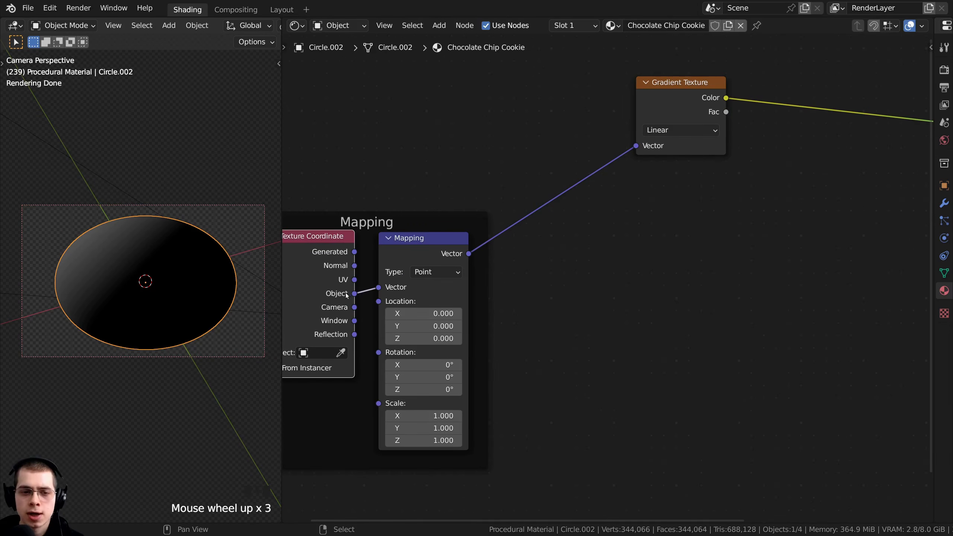
middle_drag(424, 366, 497, 354)
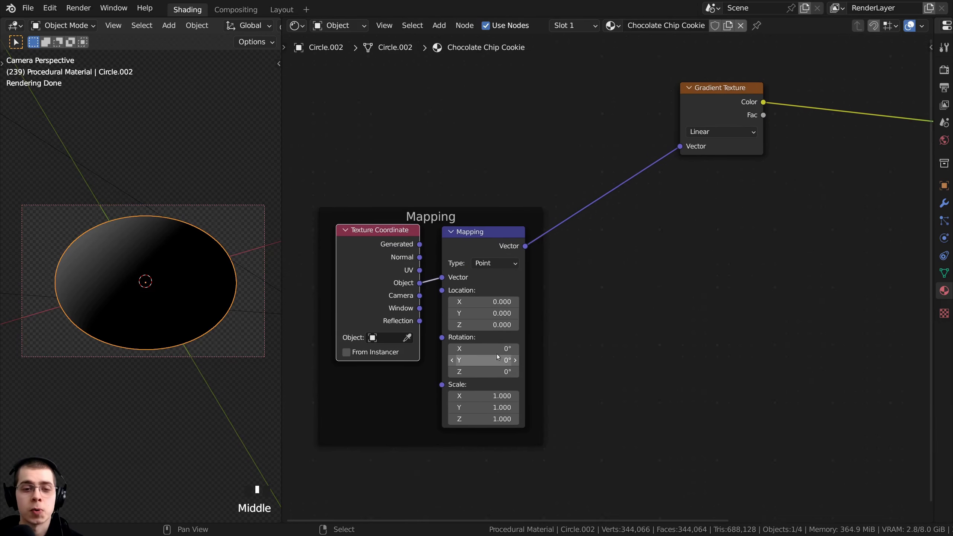
click(493, 241)
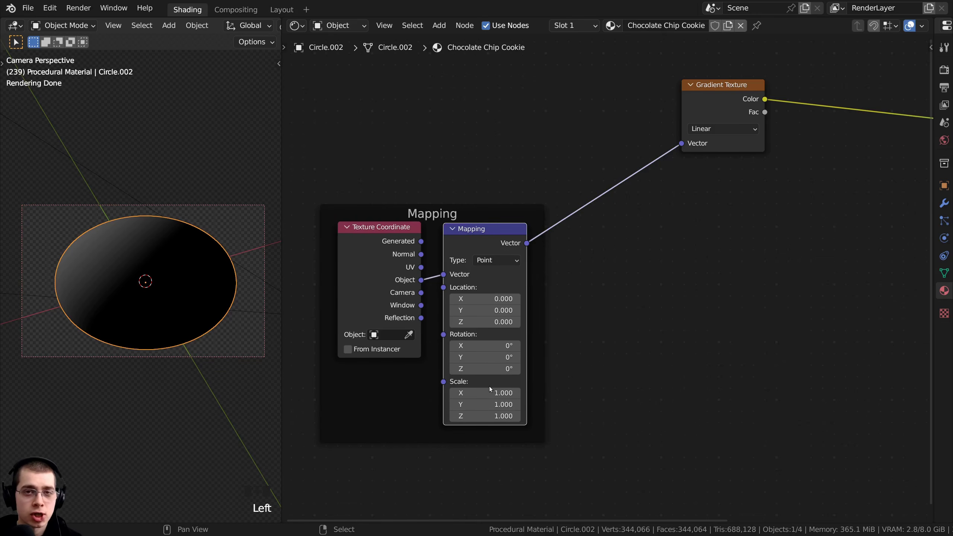
scroll(484, 338, up, 1)
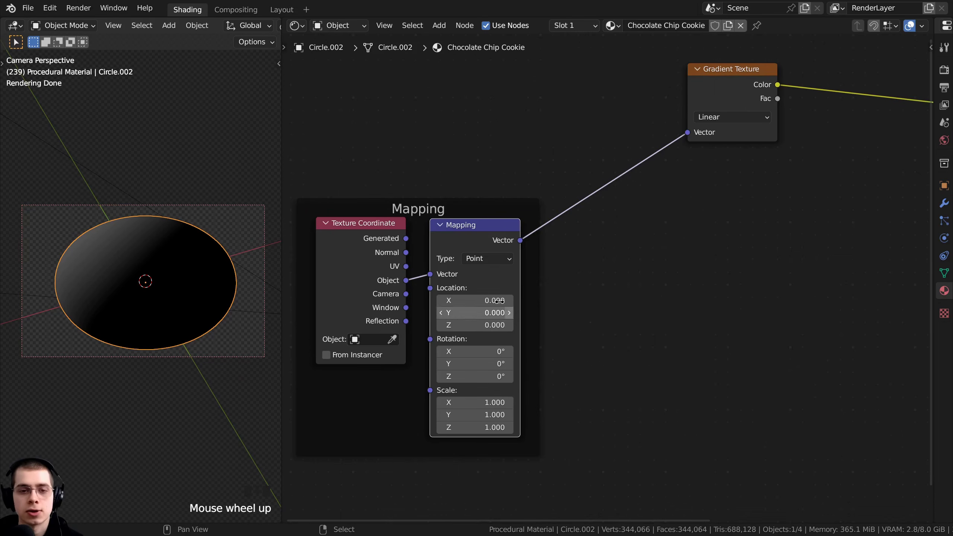
scroll(480, 293, down, 3)
middle_drag(504, 263, 487, 259)
scroll(483, 245, up, 2)
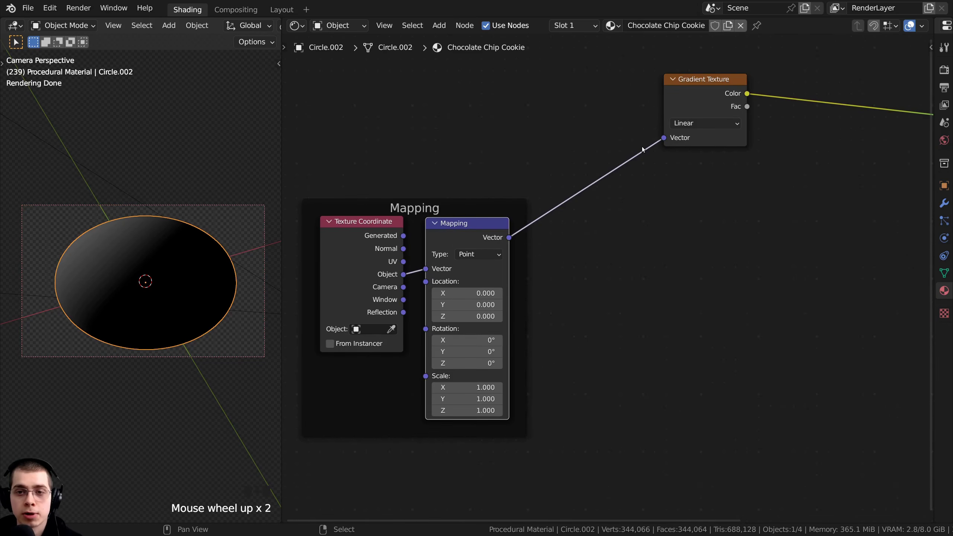
drag(464, 241, 458, 250)
Insert a second Mapping node on the link between the framed Mapping node and the Gradient Texture.
scroll(766, 135, down, 1)
middle_drag(695, 176, 642, 221)
middle_drag(110, 258, 191, 243)
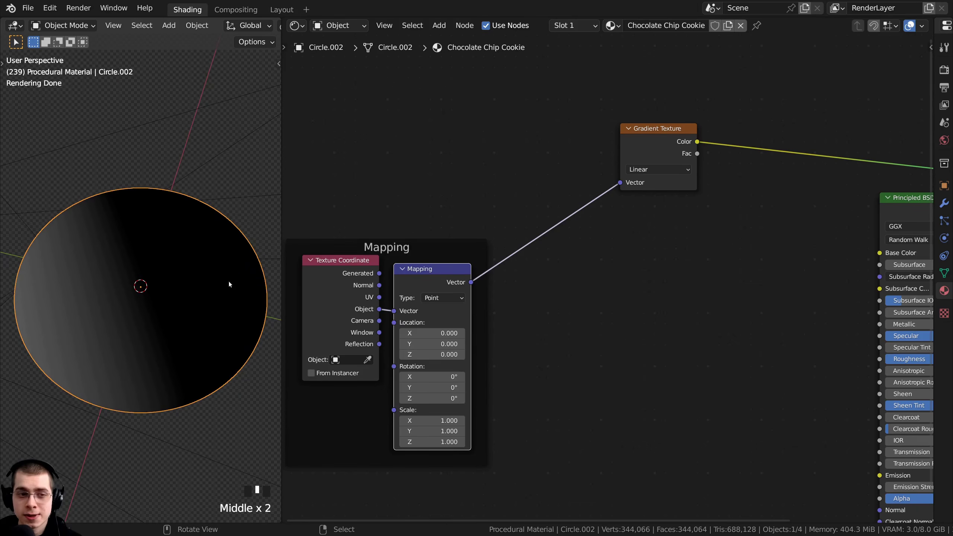
middle_drag(229, 284, 63, 318)
middle_drag(112, 338, 72, 297)
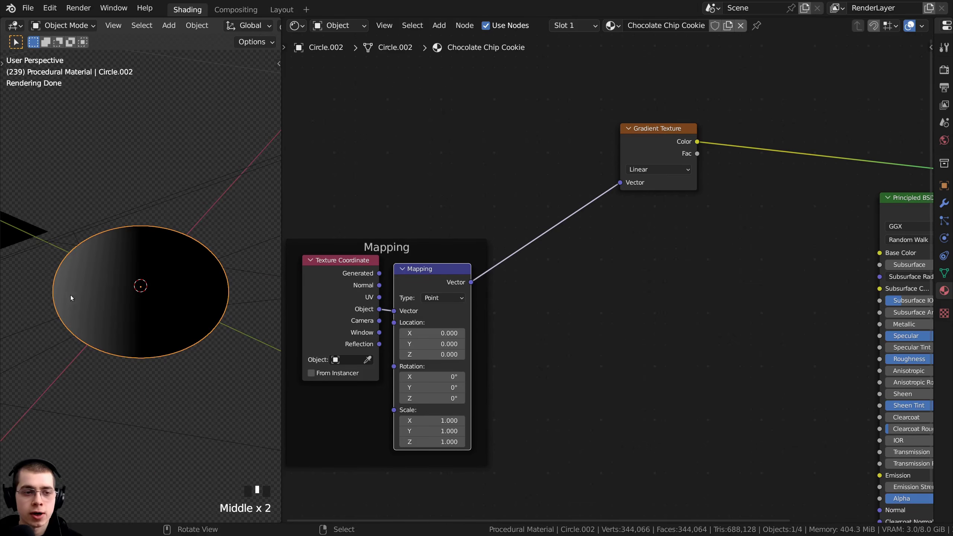
middle_drag(193, 323, 125, 274)
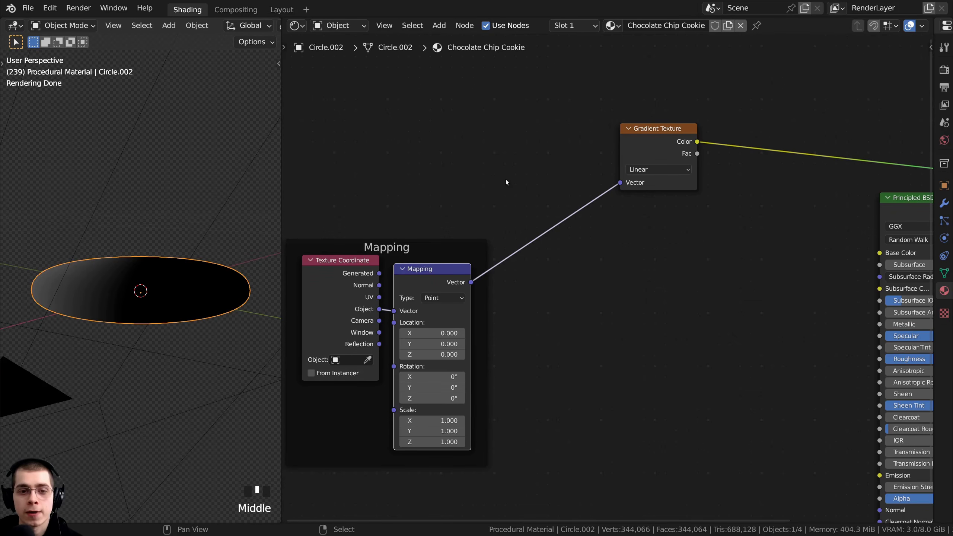
key(shift+a)
click(503, 166)
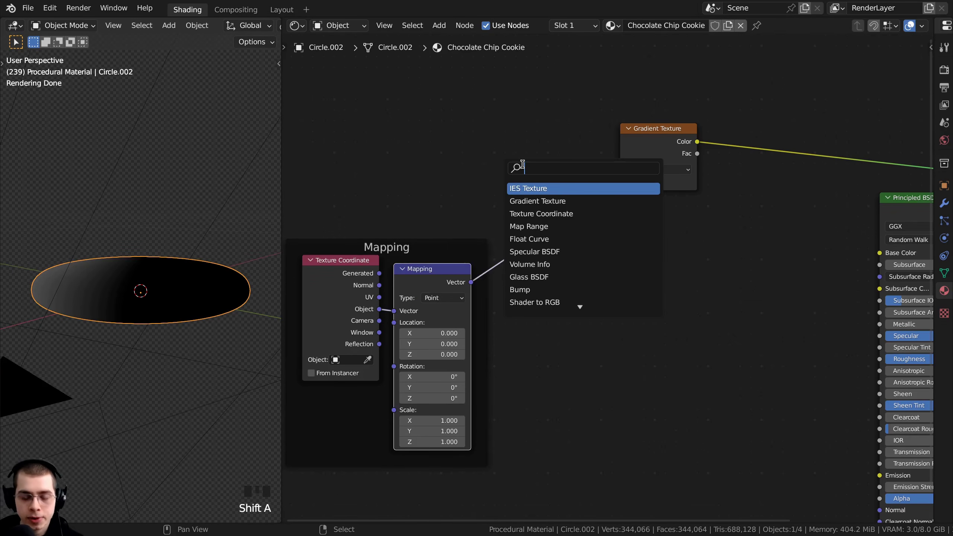
text(mapp)
key(Return)
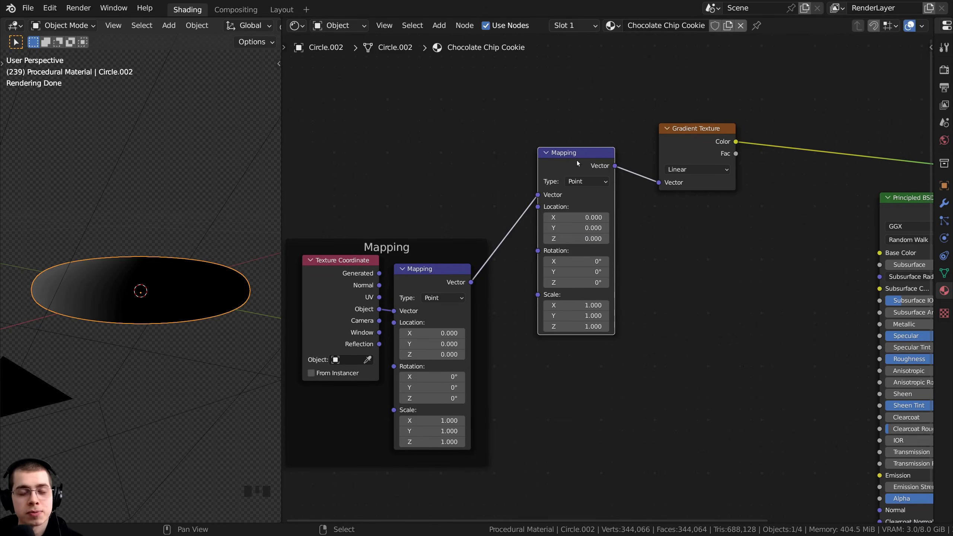
click(616, 135)
scroll(576, 159, up, 3)
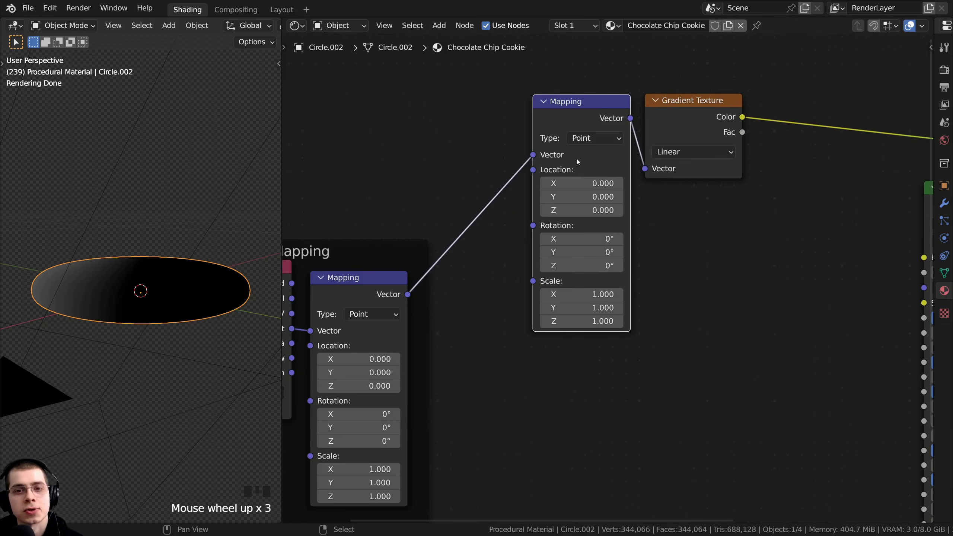
middle_drag(583, 120, 571, 126)
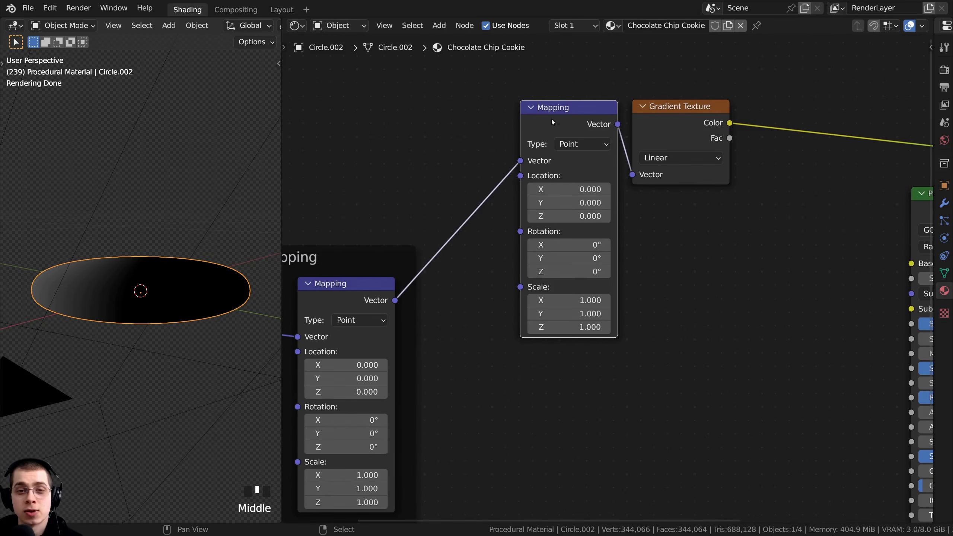
scroll(171, 293, down, 1)
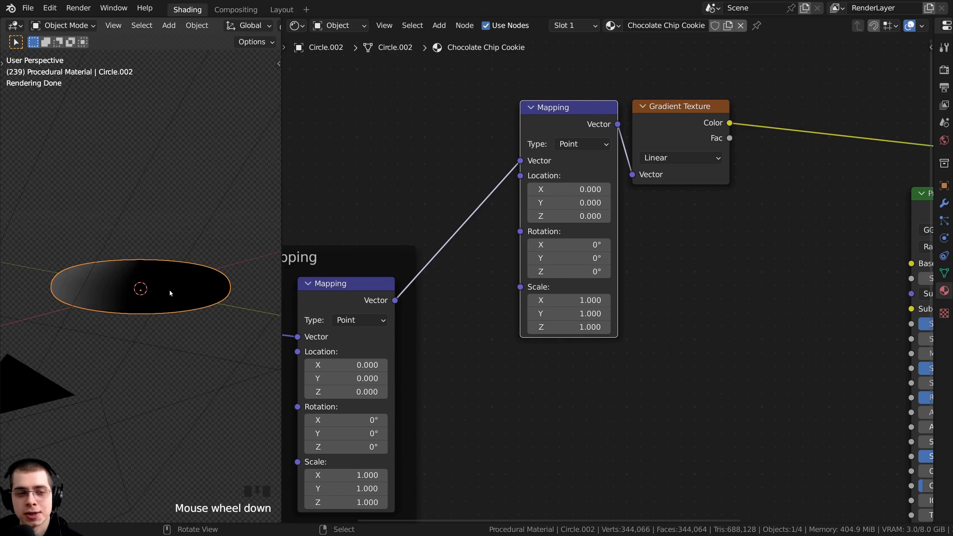
middle_drag(171, 293, 172, 333)
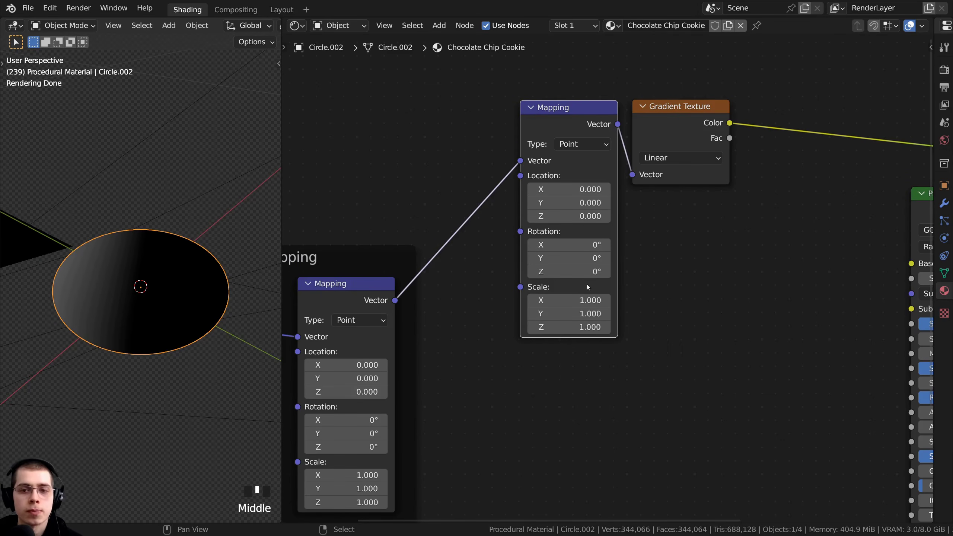
click(570, 258)
drag(571, 258, 604, 259)
right_click(605, 258)
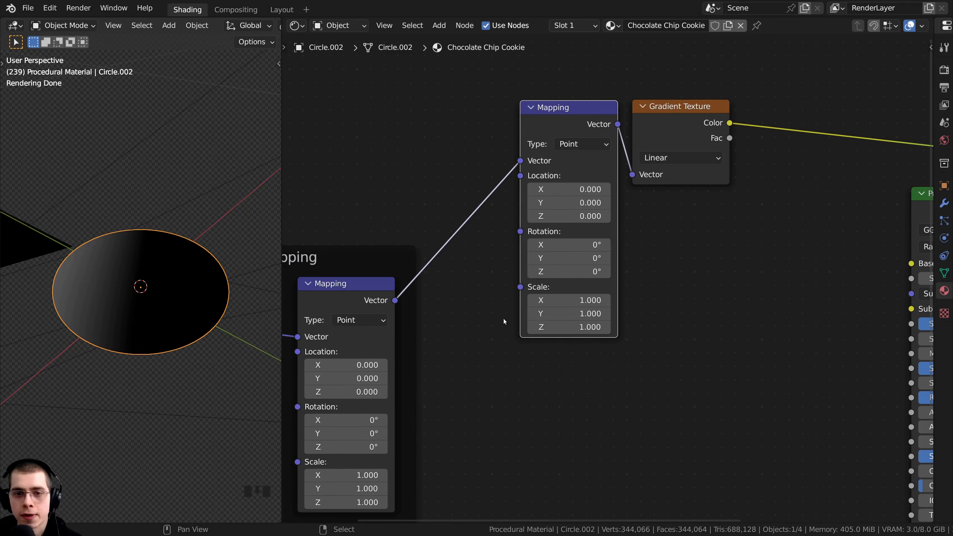
Set the second Mapping node's Y rotation to 90° and check the gradient on the disc from the side.
click(558, 260)
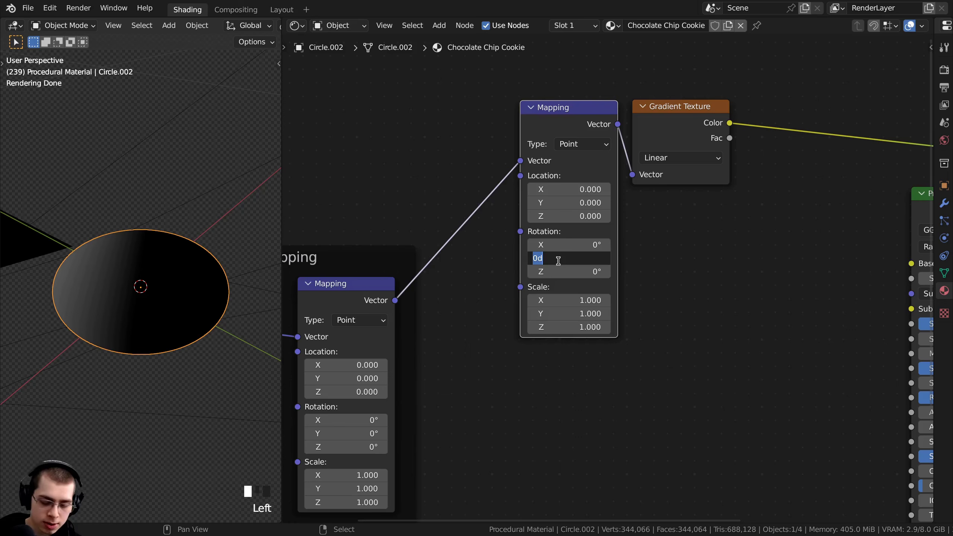
text(90)
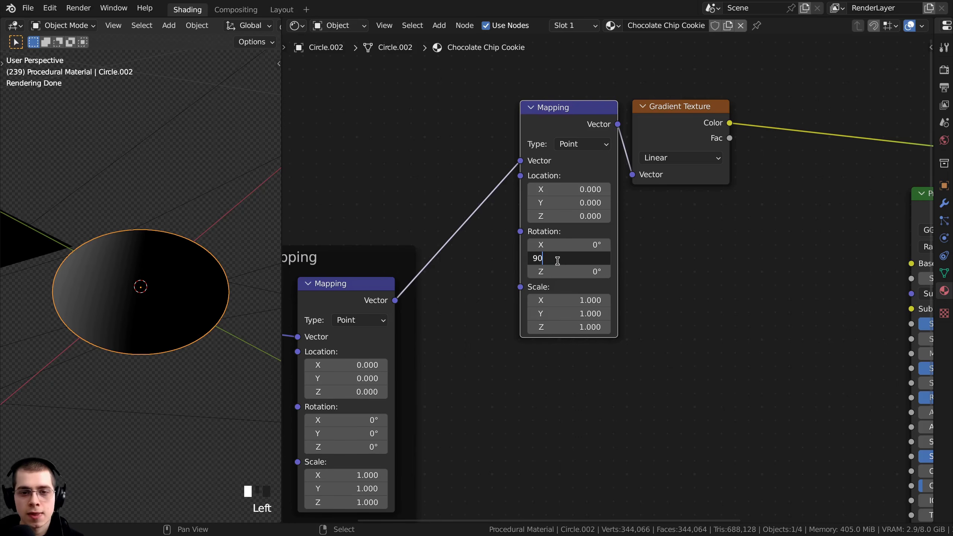
key(Return)
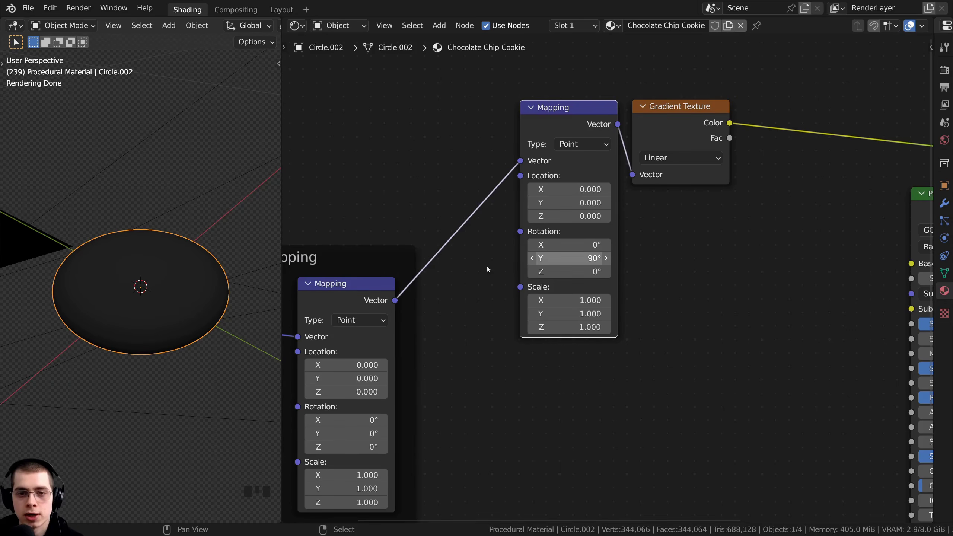
middle_drag(112, 259, 101, 269)
scroll(100, 269, up, 3)
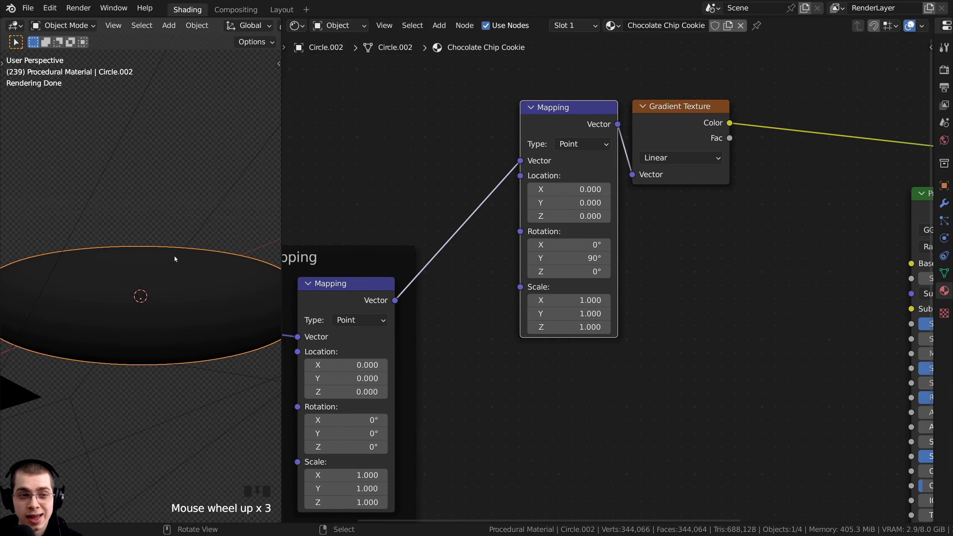
Return the viewport to the camera view and deselect the cookie.
middle_drag(175, 259, 145, 370)
key(KP_0)
scroll(186, 357, up, 3)
click(222, 416)
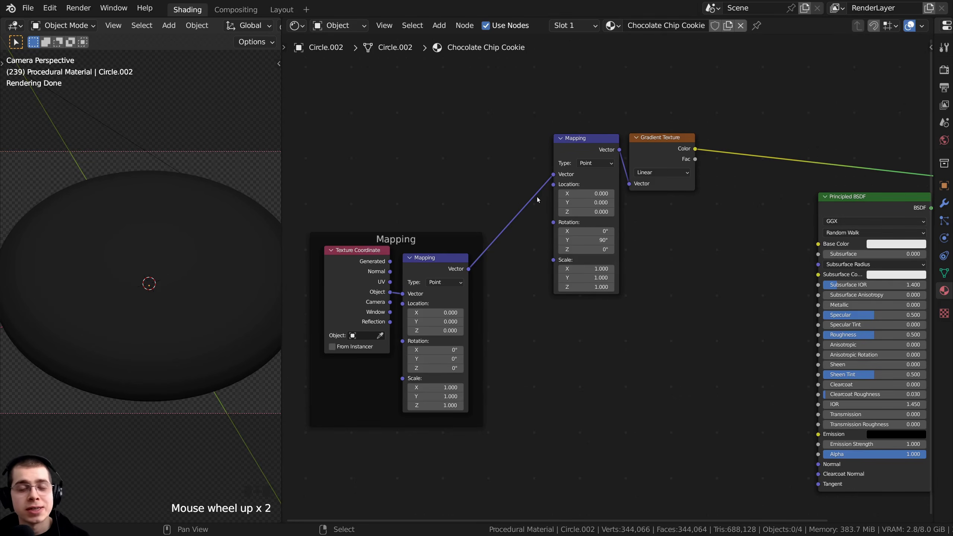
Add a Noise Texture node directly below the Gradient Texture.
middle_drag(636, 218, 628, 221)
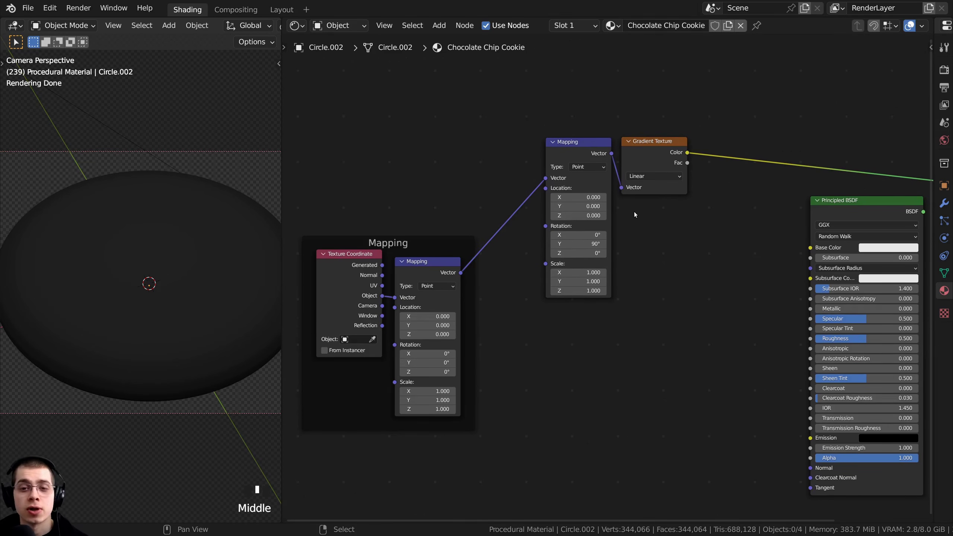
key(shift+a)
click(634, 210)
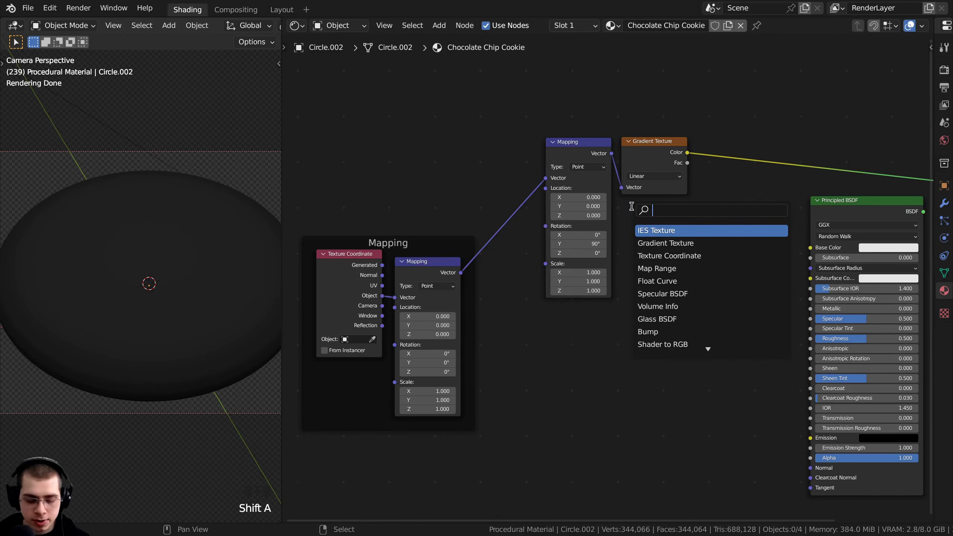
text(noise)
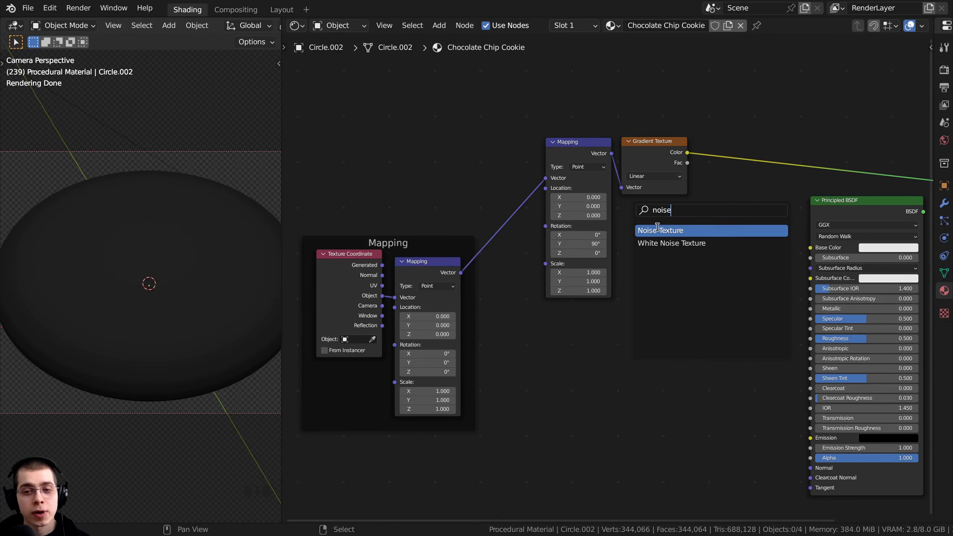
click(657, 227)
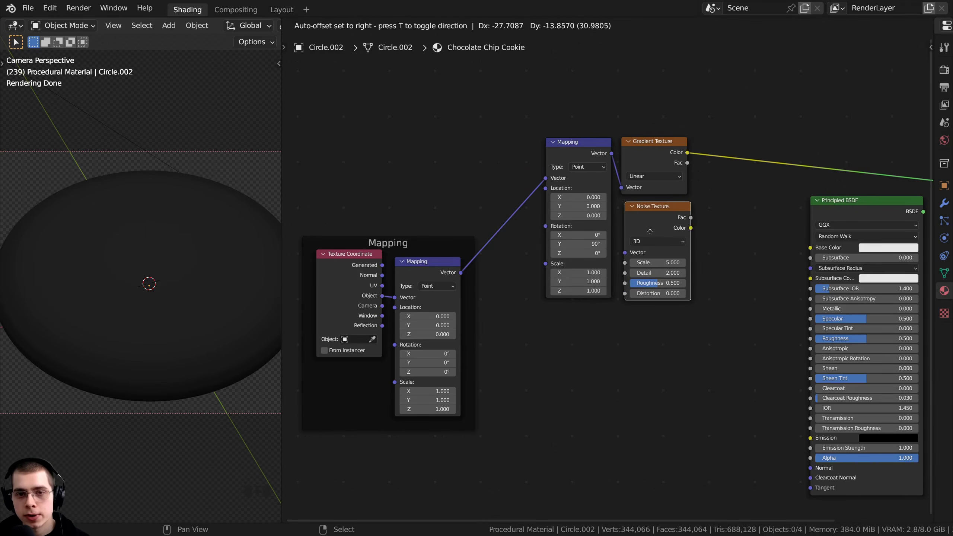
click(651, 232)
Connect the framed Mapping node's Vector output to the Noise Texture's Vector input, nudging the Texture Coordinate node slightly lower.
mouse_move(650, 233)
middle_down()
mouse_move(626, 248)
mouse_move(589, 248)
middle_up()
scroll(624, 256, up, 2)
scroll(620, 222, up, 1)
middle_drag(483, 277, 485, 273)
middle_drag(390, 318, 477, 233)
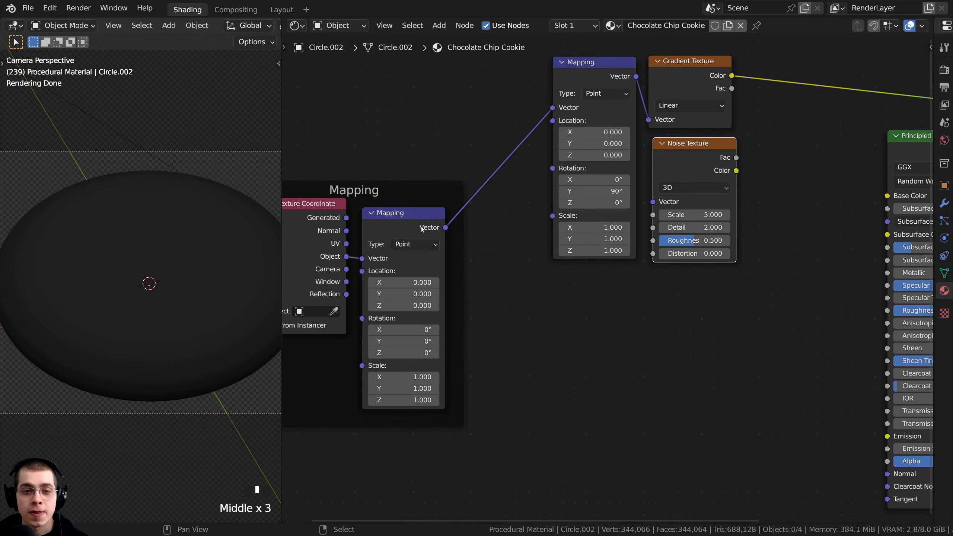
click(422, 230)
drag(306, 241, 306, 247)
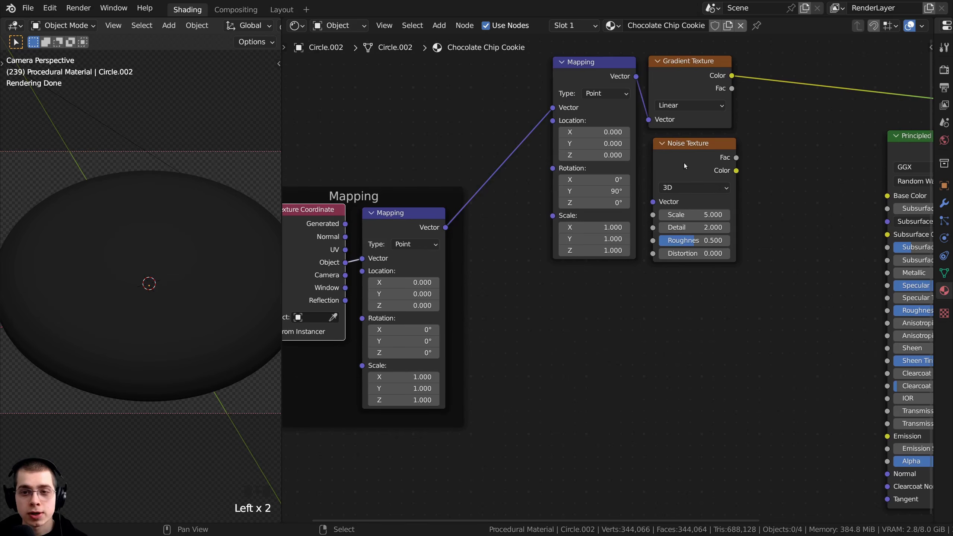
click(441, 227)
drag(445, 227, 654, 203)
middle_drag(681, 188, 663, 207)
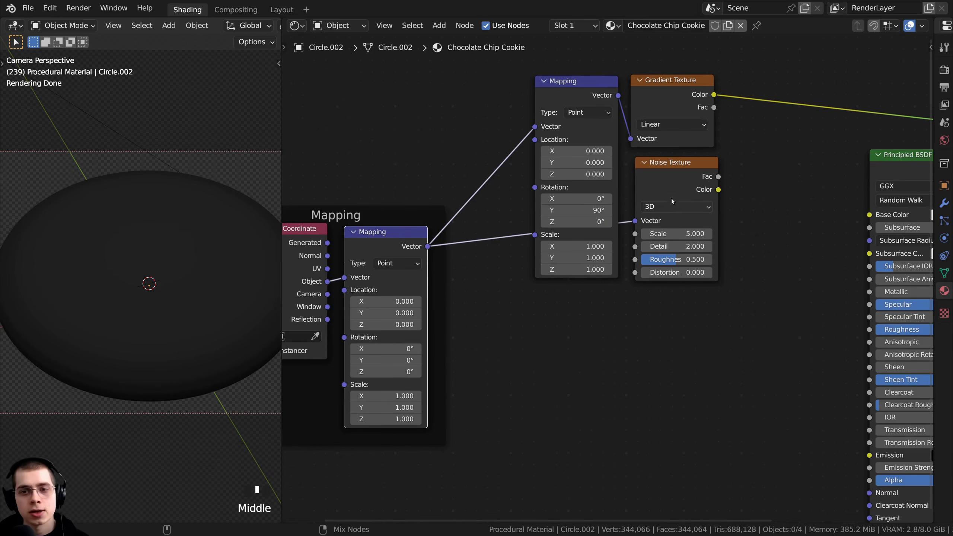
Preview the Noise Texture on the disc and set its Scale to 50.
ctrl+shift+click(682, 188)
scroll(501, 262, up, 2)
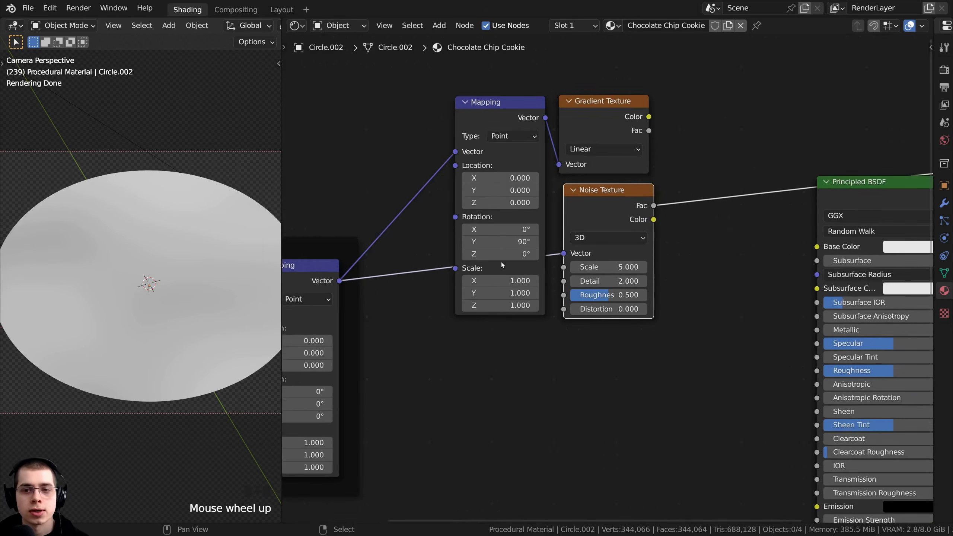
middle_drag(603, 265, 570, 277)
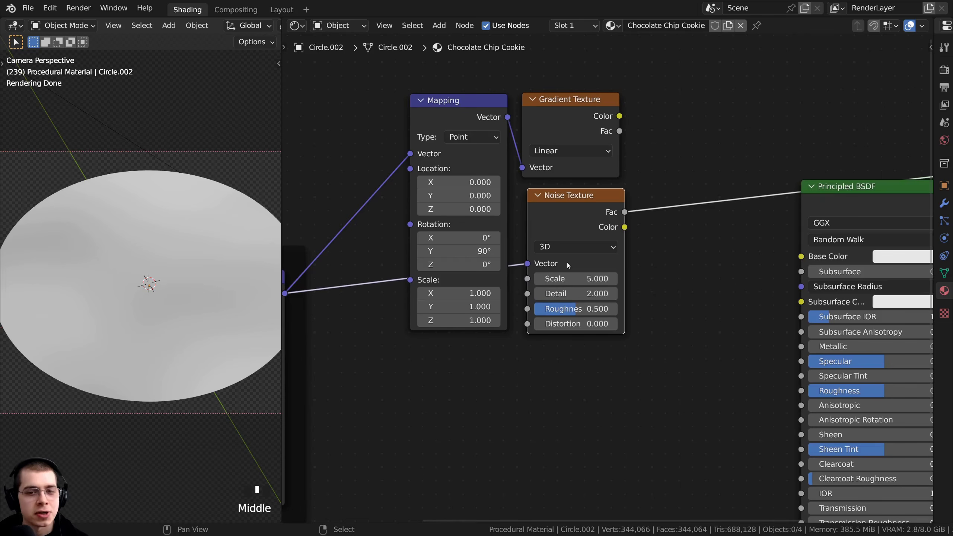
click(568, 277)
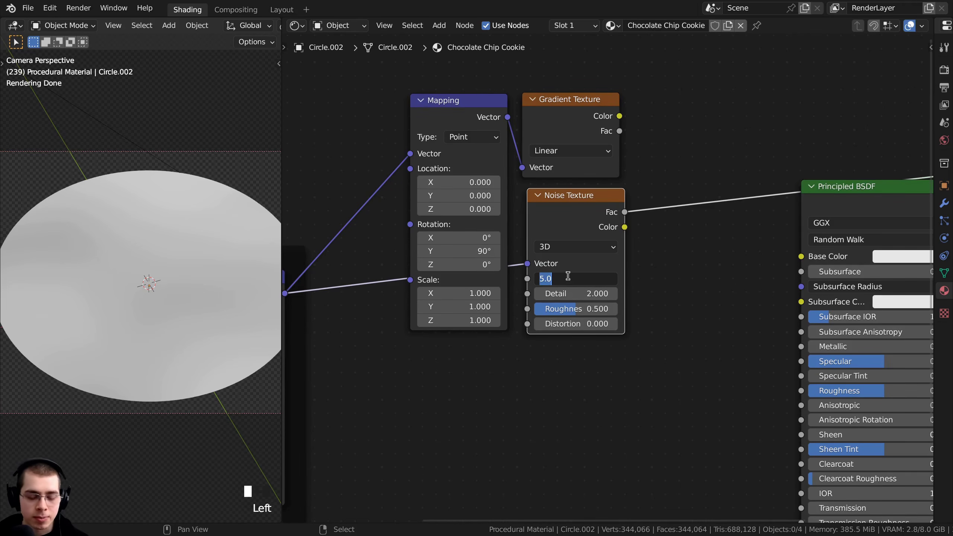
text(50)
key(Return)
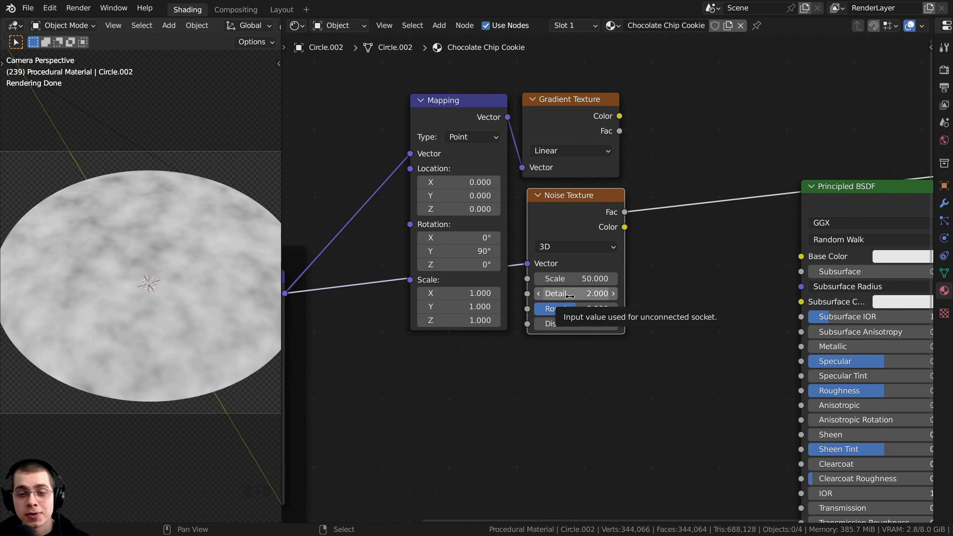
Set the Noise Texture's Detail to 15 and its Roughness to 0.6.
mouse_move(570, 296)
mouse_down()
mouse_move(600, 297)
mouse_move(570, 307)
mouse_up()
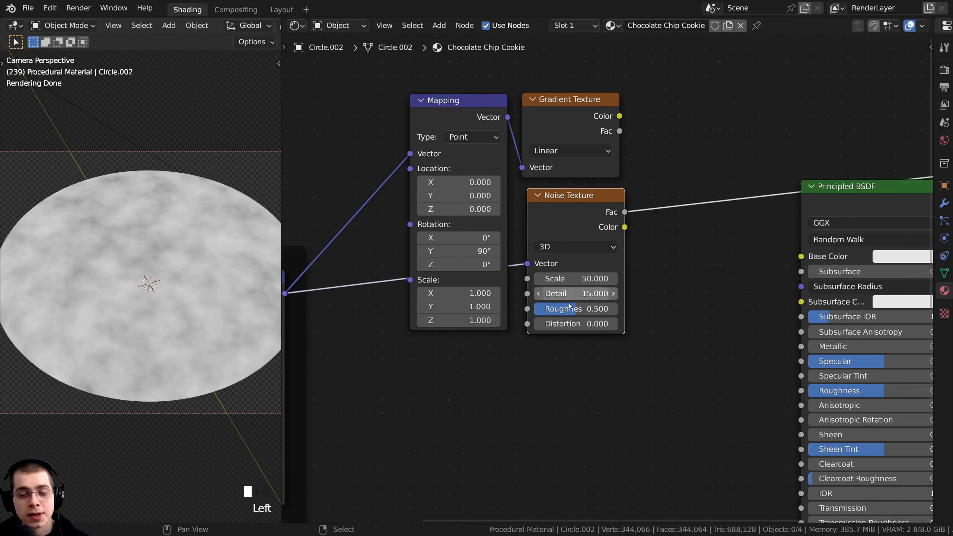
click(571, 309)
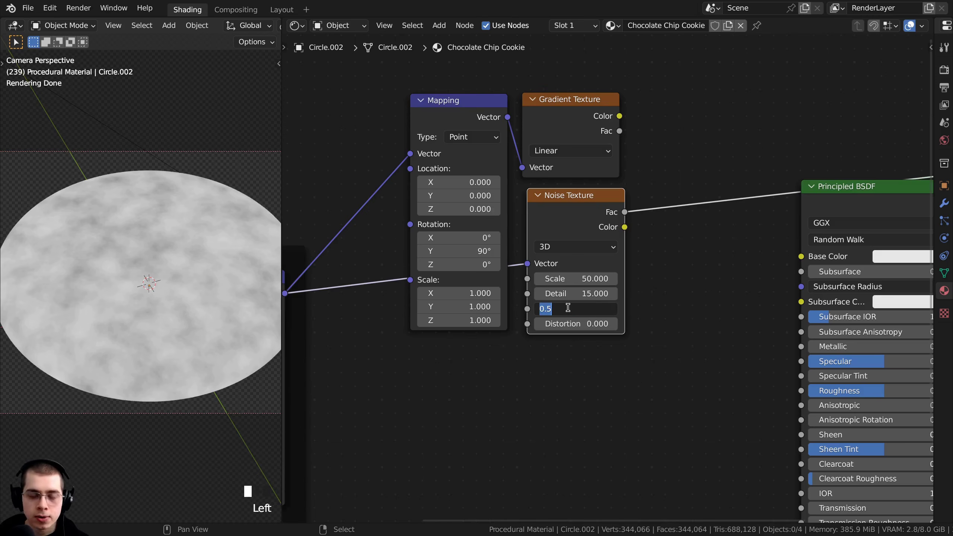
text(.6)
key(Return)
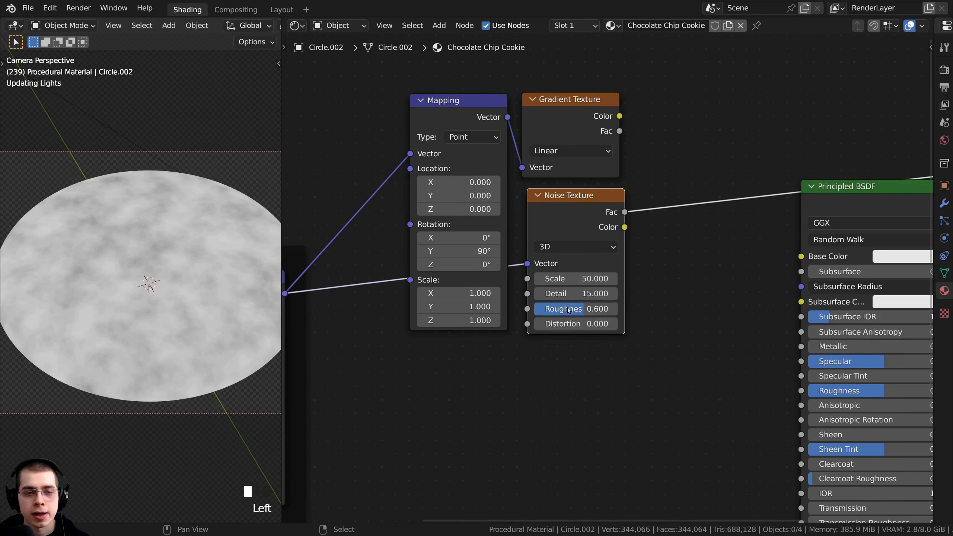
Add a Mix node between the Gradient Texture and the Principled BSDF, above the noise link.
scroll(578, 283, down, 2)
middle_drag(578, 282, 566, 290)
scroll(533, 251, up, 2)
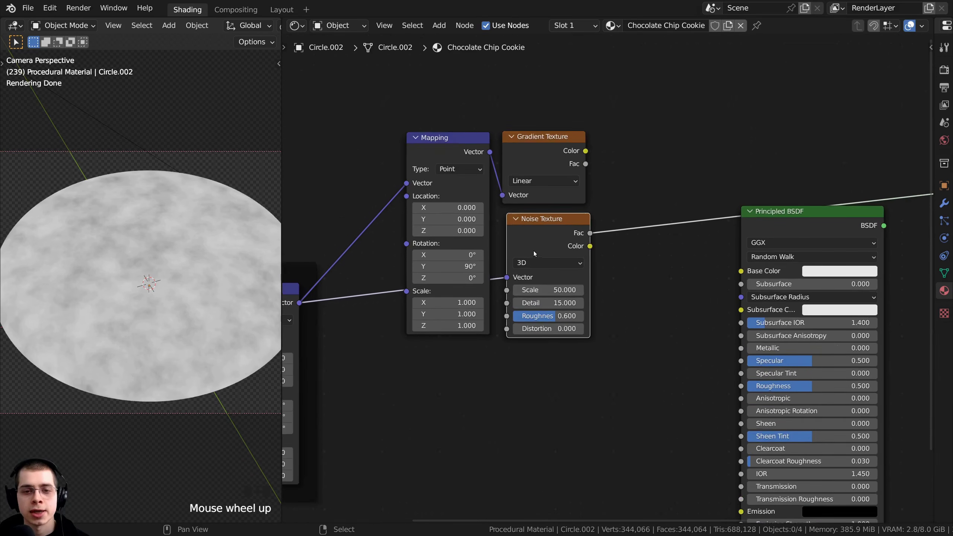
middle_drag(497, 185, 489, 183)
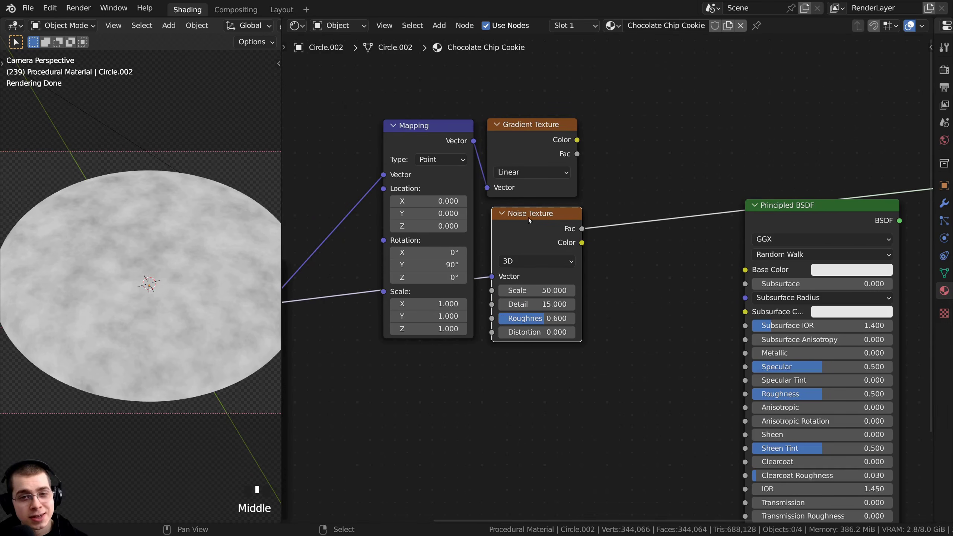
click(531, 150)
middle_drag(596, 155, 599, 162)
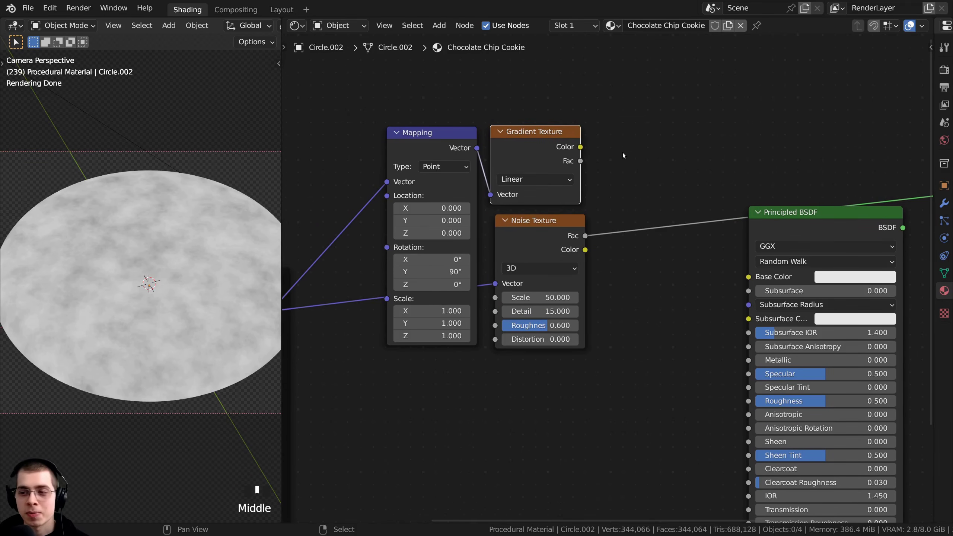
key(shift+a)
click(623, 142)
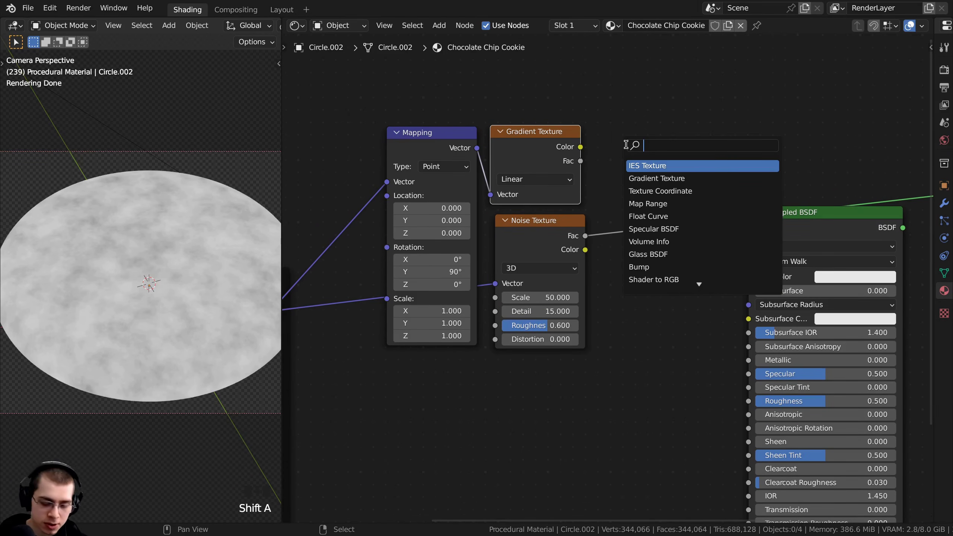
text(mix)
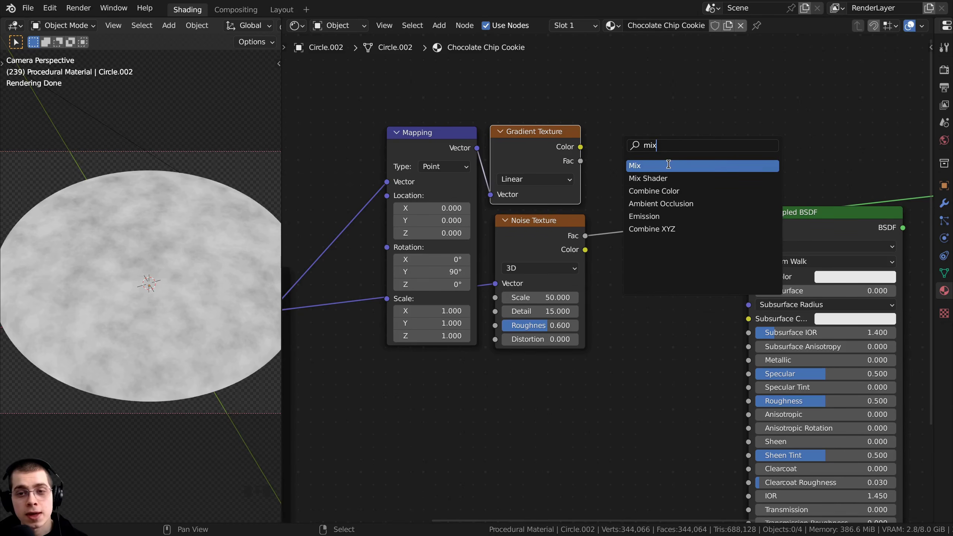
click(668, 165)
click(676, 128)
middle_drag(676, 127, 672, 195)
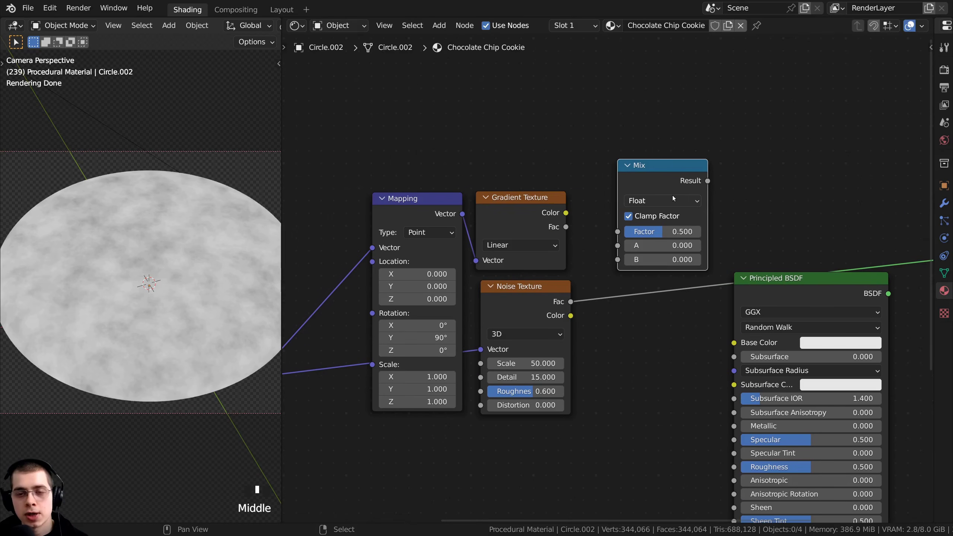
Switch the Mix node's data type to Color and move the node slightly higher.
click(651, 200)
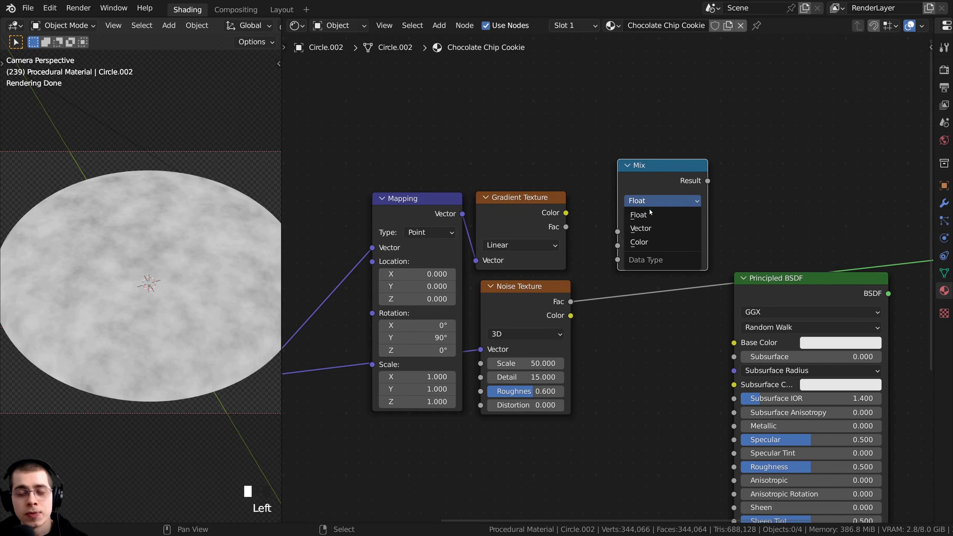
click(651, 241)
drag(655, 166, 657, 143)
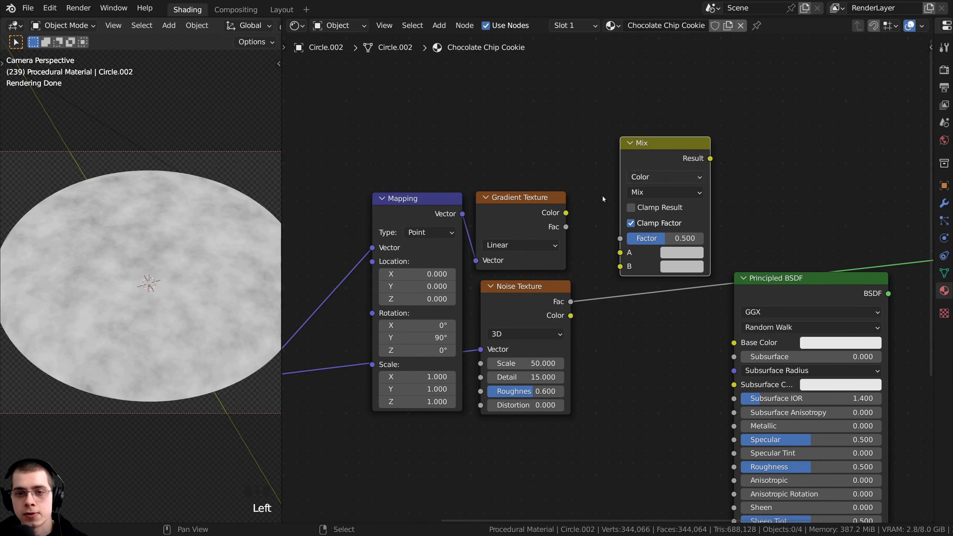
Connect the Noise Texture's Fac output to the Mix node's B input and preview the Mix result on the disc.
scroll(500, 292, up, 3)
click(521, 296)
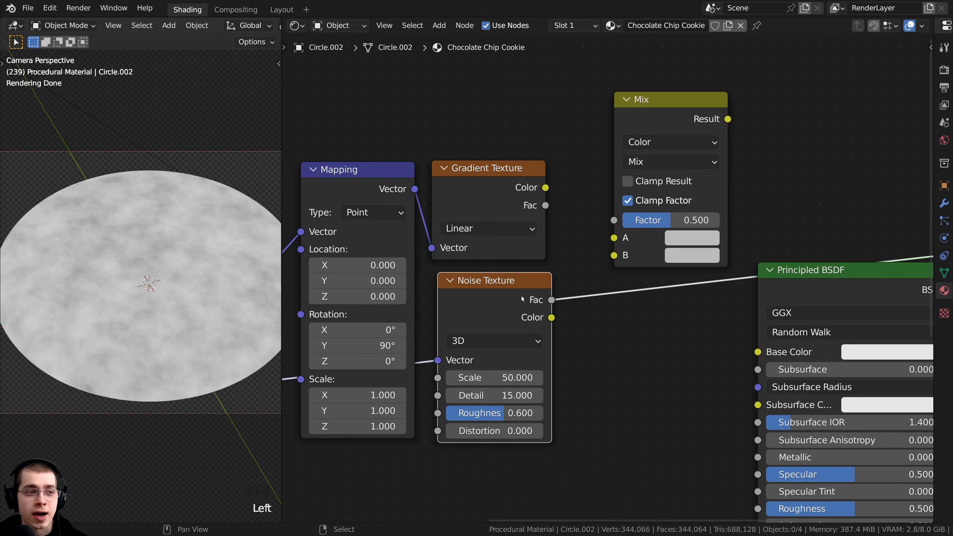
drag(552, 300, 614, 256)
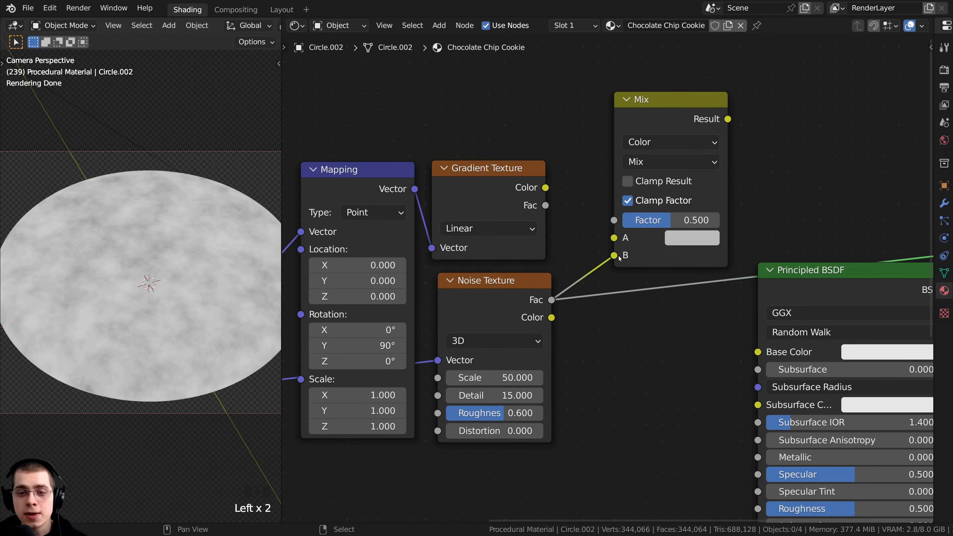
ctrl+shift+click(656, 122)
drag(656, 120, 656, 125)
Connect the Gradient Texture's Color output to the Mix node's A input and set the blending mode to Multiply.
click(482, 185)
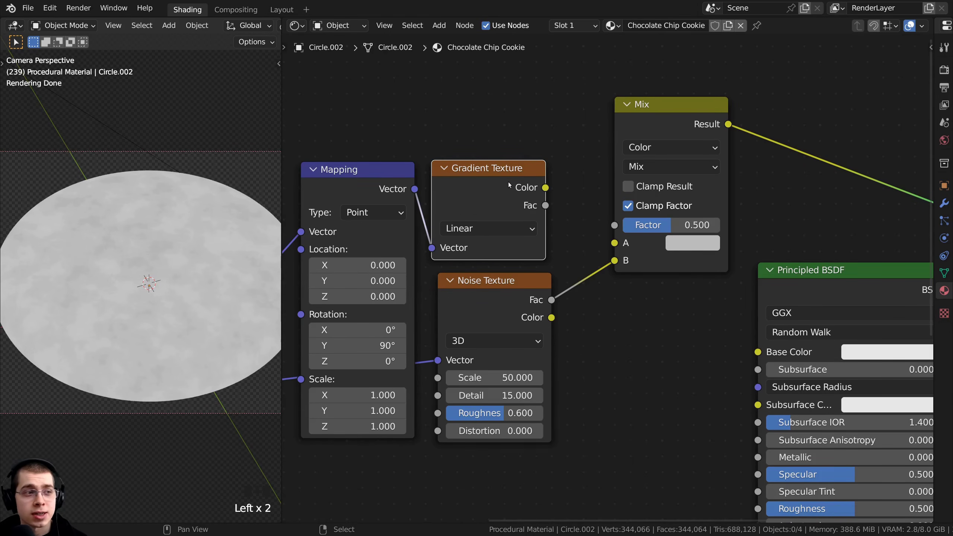
drag(544, 188, 622, 243)
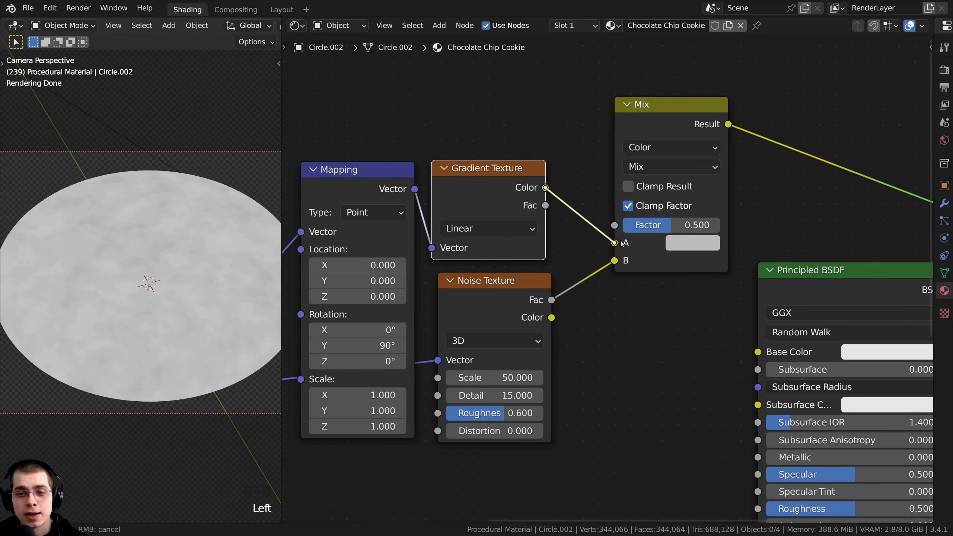
double_click(463, 299)
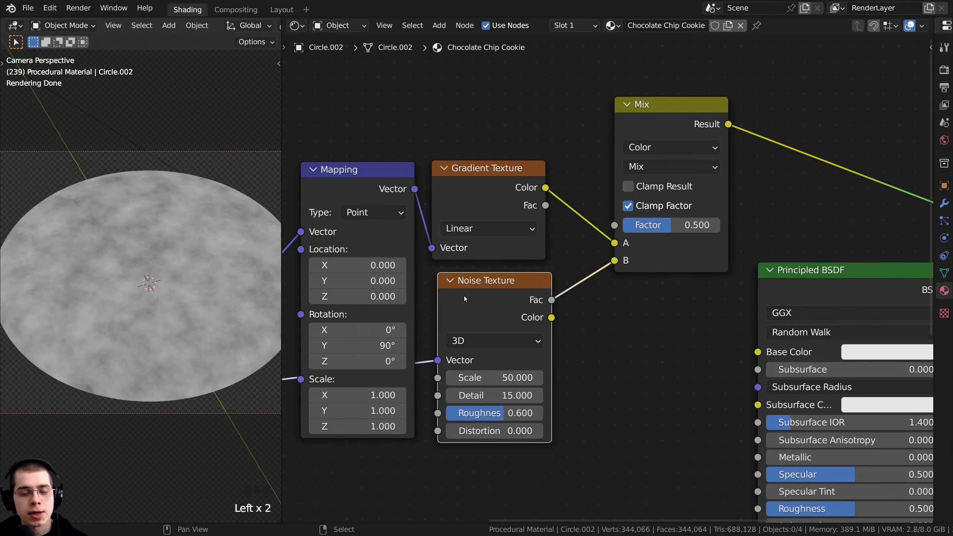
click(463, 192)
middle_drag(545, 233, 530, 239)
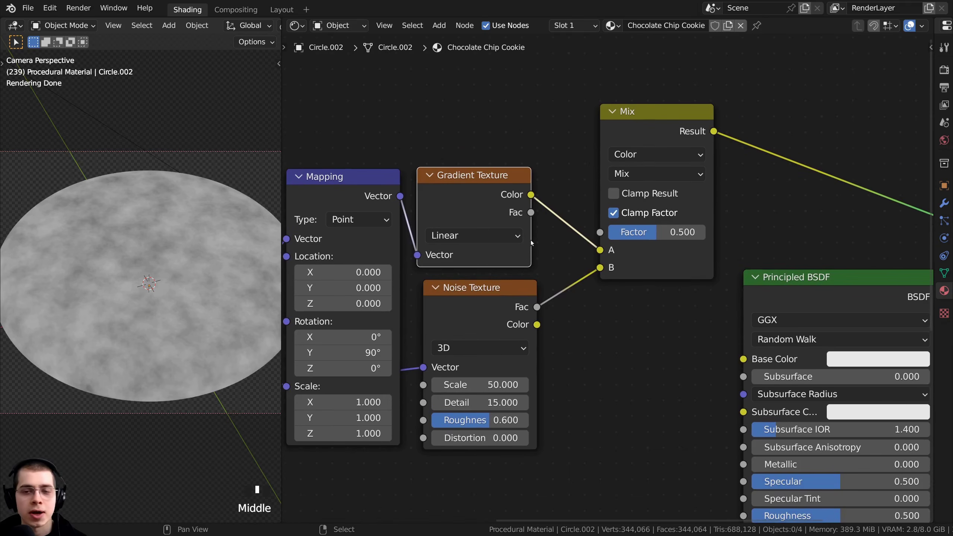
click(637, 174)
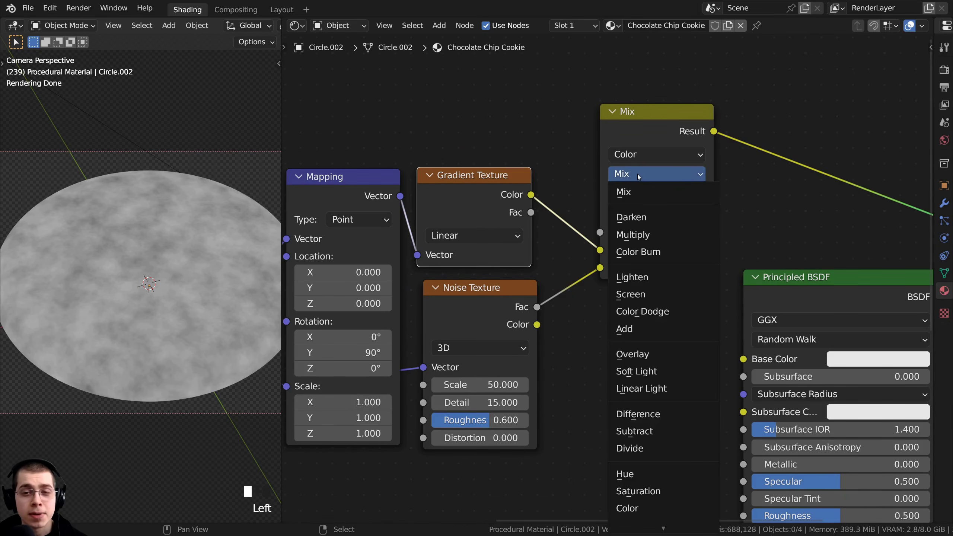
click(639, 236)
Examine the multiplied gradient and noise on the disc up close from several angles, ending in the camera view.
middle_drag(249, 355, 190, 327)
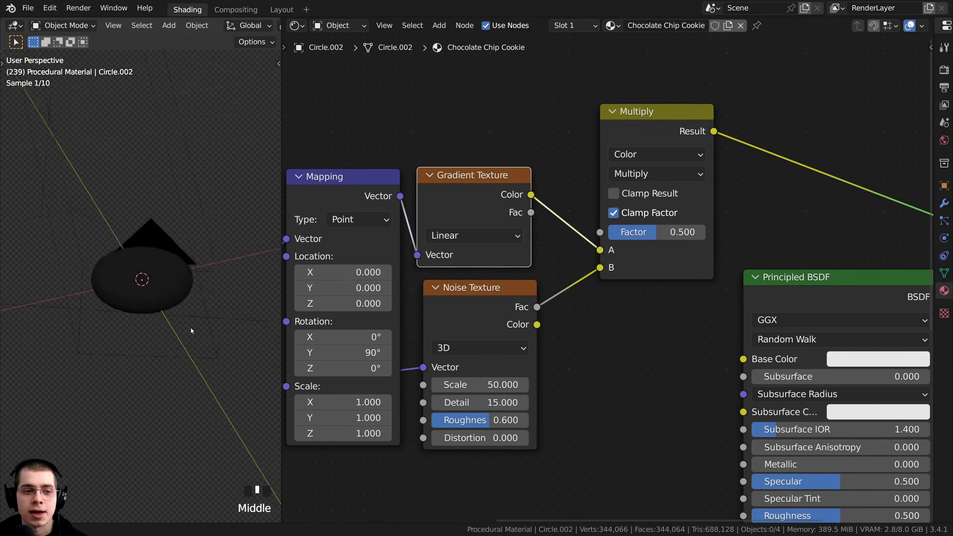
scroll(194, 253, up, 3)
middle_drag(161, 249, 140, 362)
scroll(139, 362, up, 1)
middle_drag(128, 218, 132, 252)
click(280, 212)
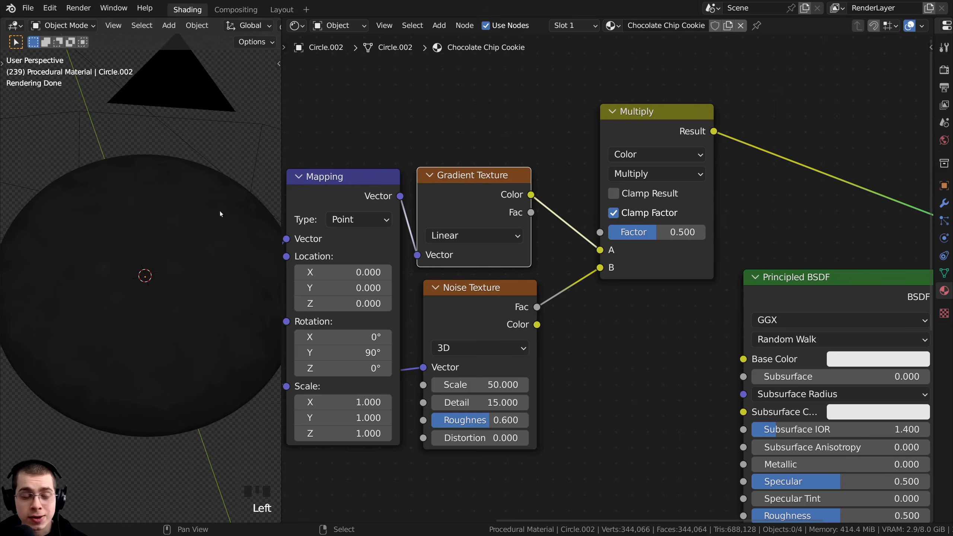
scroll(161, 252, up, 2)
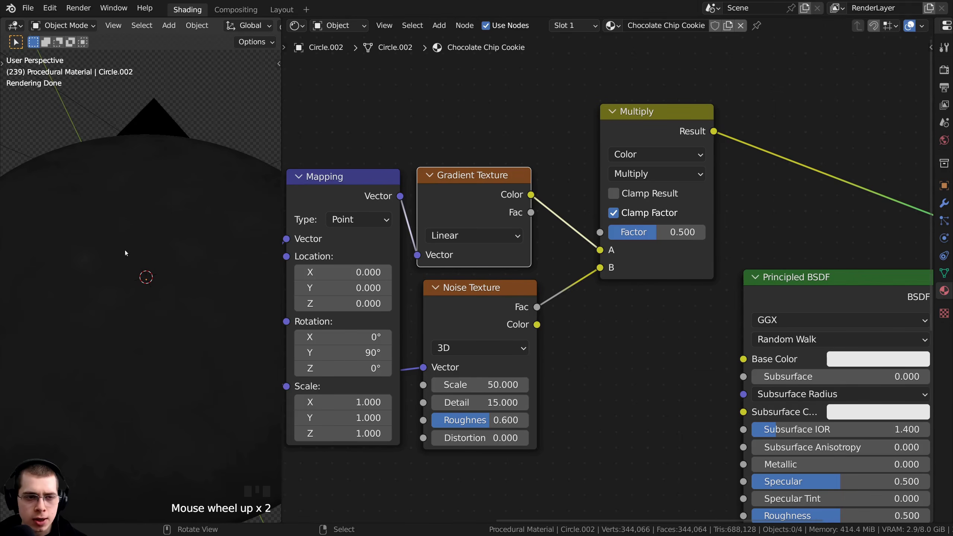
click(449, 293)
middle_drag(255, 279, 169, 295)
scroll(153, 247, up, 1)
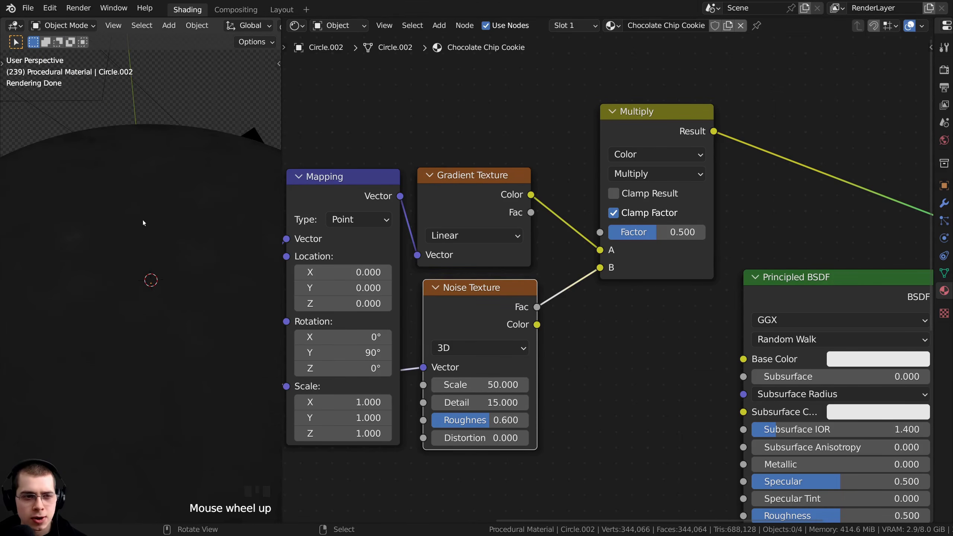
scroll(67, 251, down, 1)
key(KP_0)
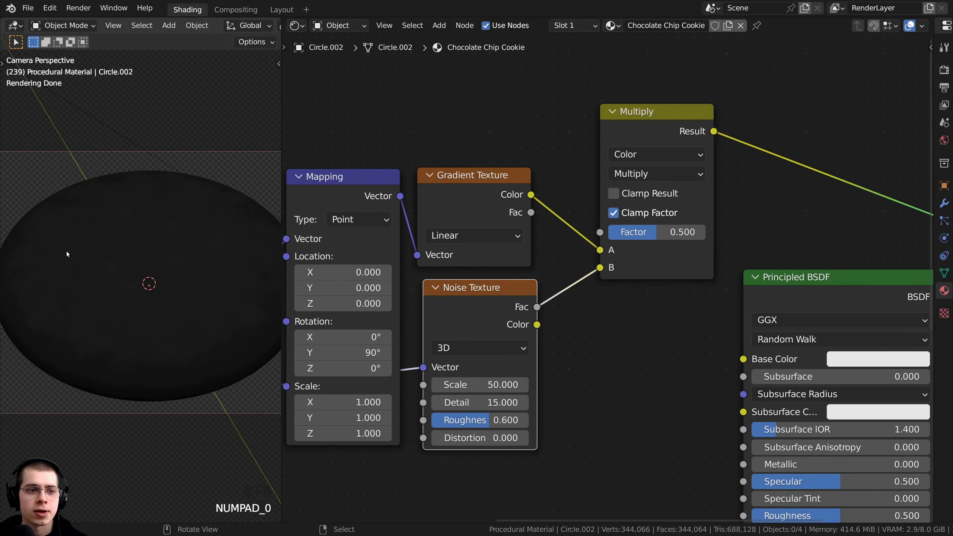
Move the Principled BSDF and Material Output nodes farther from the Multiply node to free space in the node tree.
scroll(610, 255, down, 5)
middle_drag(610, 255, 576, 241)
drag(647, 142, 817, 357)
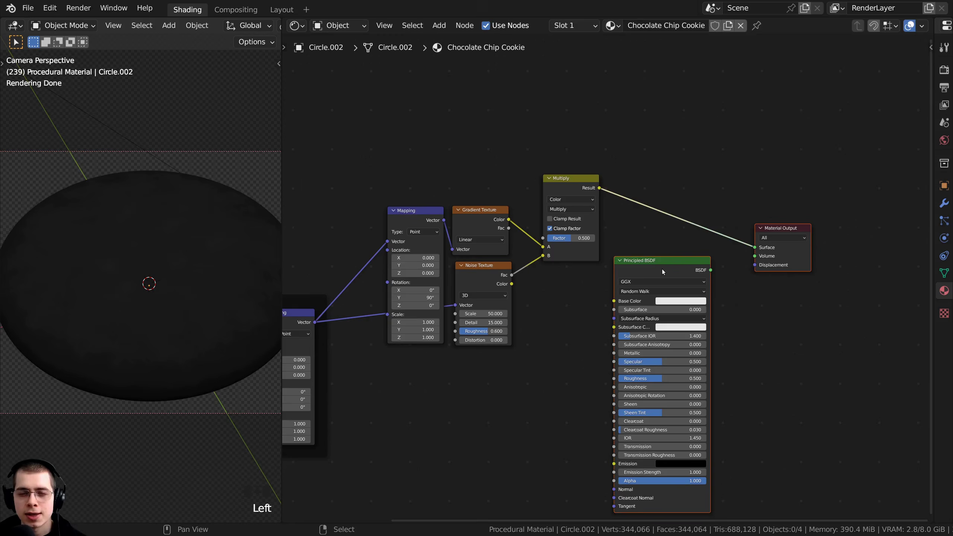
drag(662, 269, 765, 269)
scroll(616, 222, up, 4)
middle_drag(614, 223, 637, 228)
drag(637, 228, 642, 232)
scroll(137, 248, up, 1)
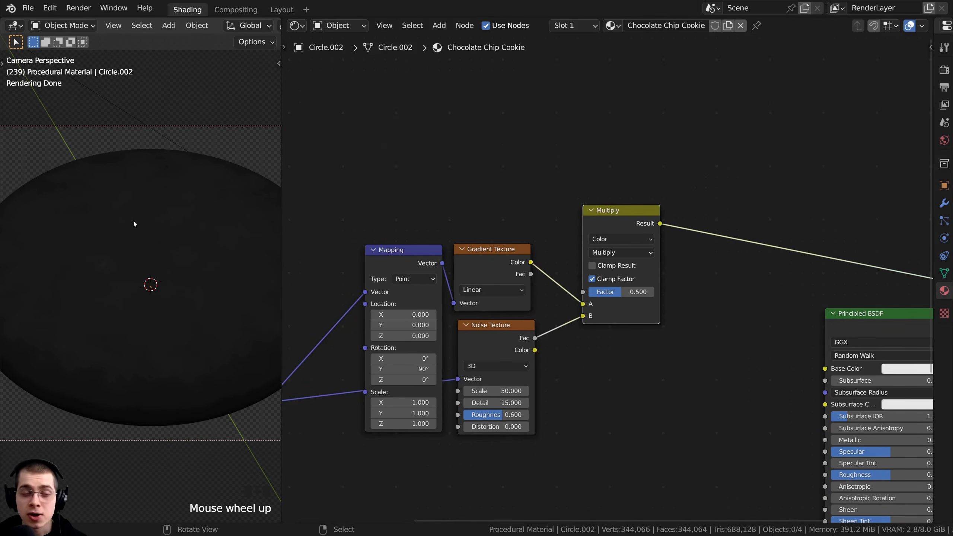
Add a ColorRamp node on the link between the Gradient Texture's Color output and the Multiply node's A input.
scroll(454, 263, up, 2)
click(454, 264)
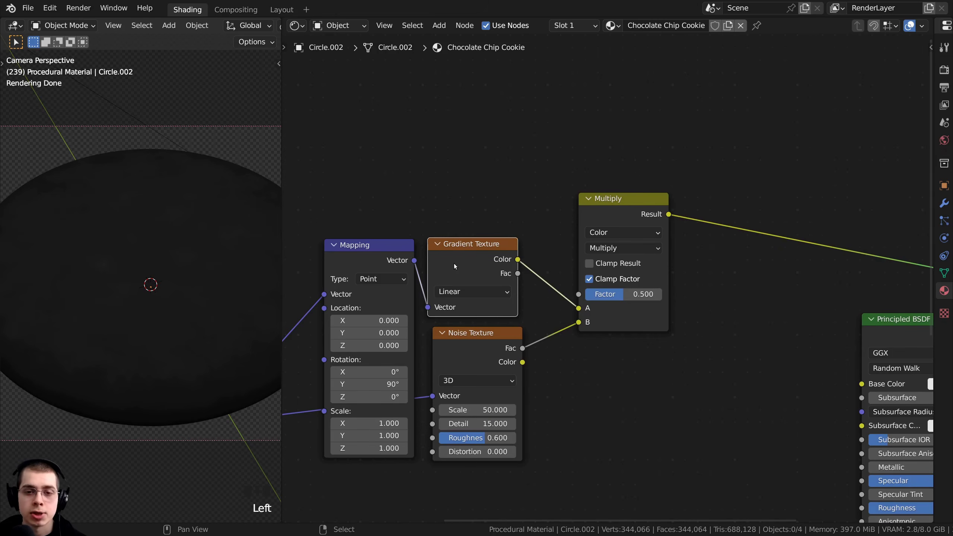
key(shift+a)
click(480, 206)
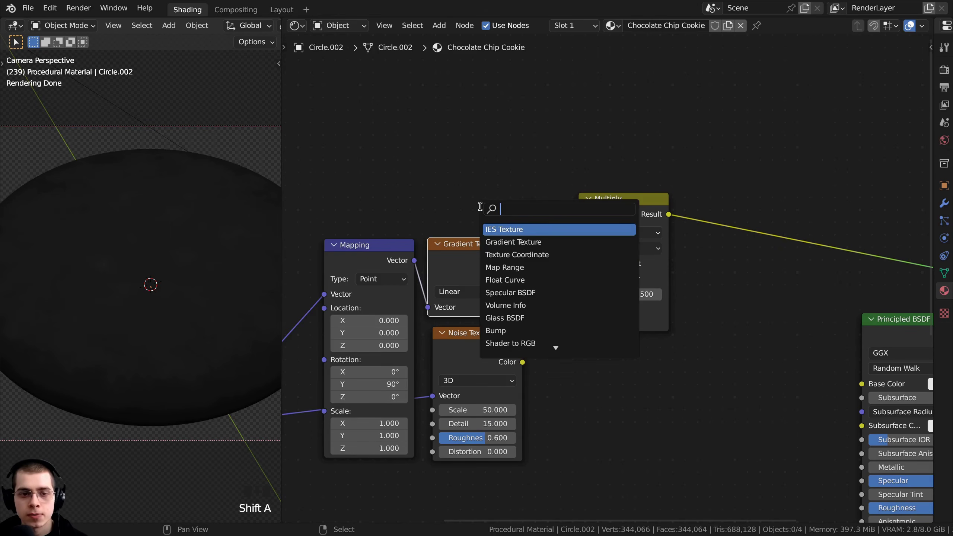
text(col)
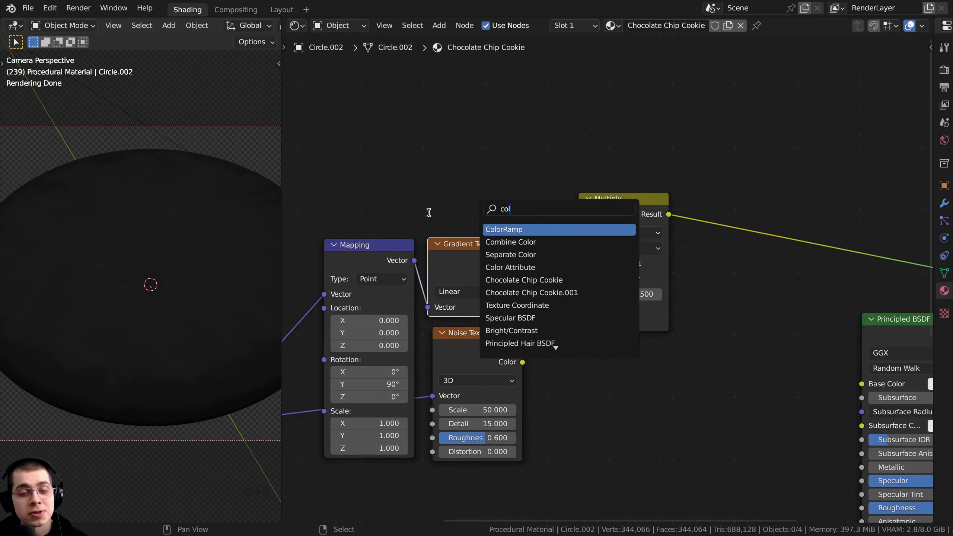
click(493, 229)
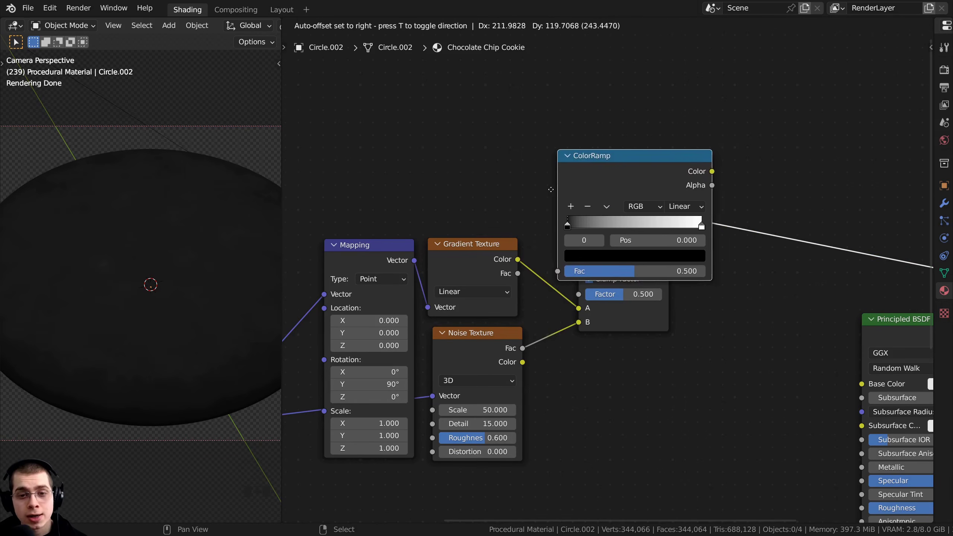
click(630, 192)
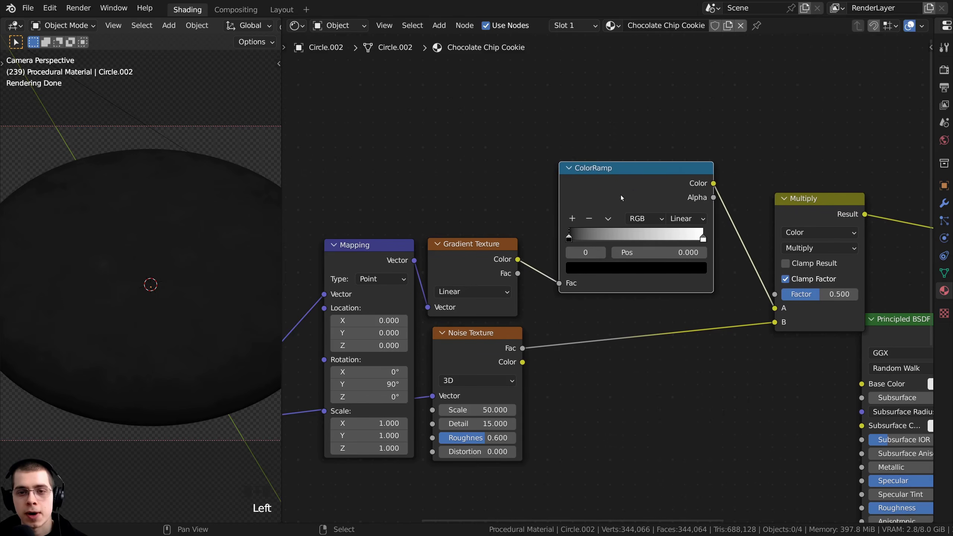
Preview the ColorRamp on the disc and move its white stop to position 0.065.
middle_drag(621, 195, 548, 198)
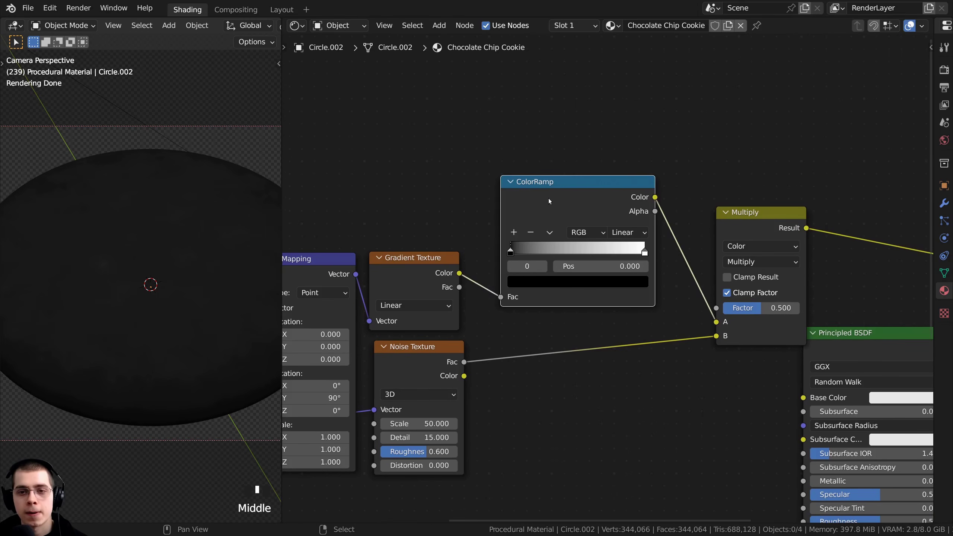
ctrl+shift+click(572, 198)
scroll(584, 270, up, 2)
scroll(606, 273, up, 1)
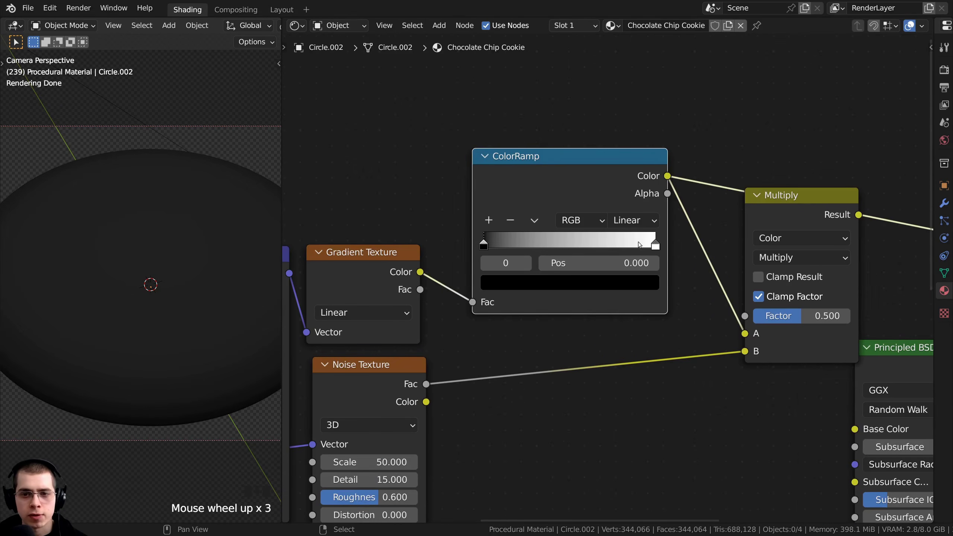
mouse_move(647, 245)
mouse_down()
mouse_move(505, 248)
mouse_move(653, 247)
mouse_up()
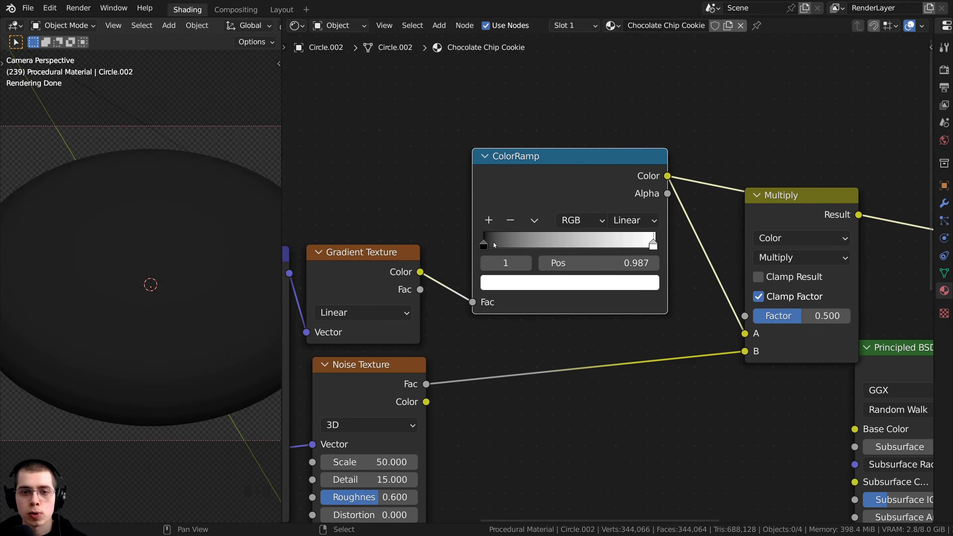
drag(484, 244, 481, 243)
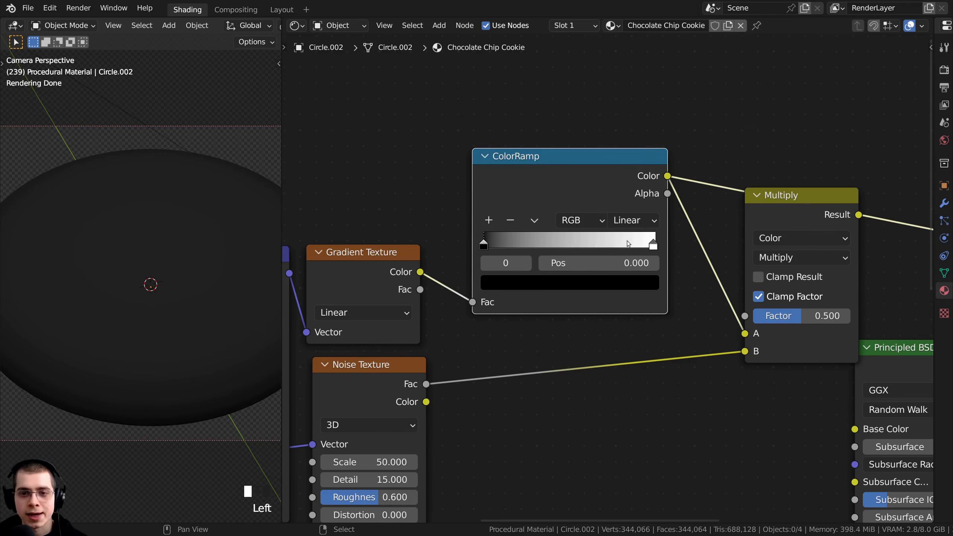
drag(647, 244, 500, 247)
middle_drag(515, 251, 611, 298)
scroll(611, 298, up, 5)
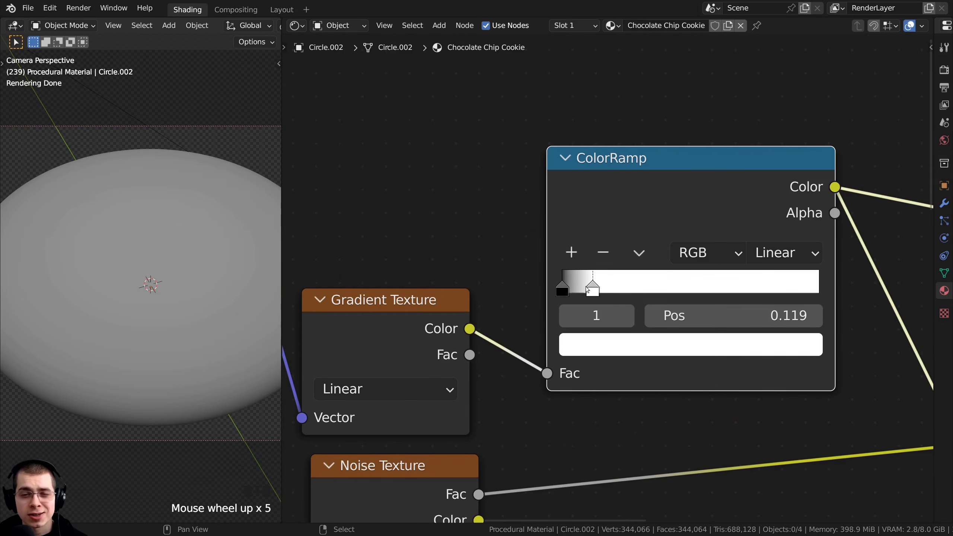
drag(590, 289, 564, 293)
middle_drag(247, 338, 159, 286)
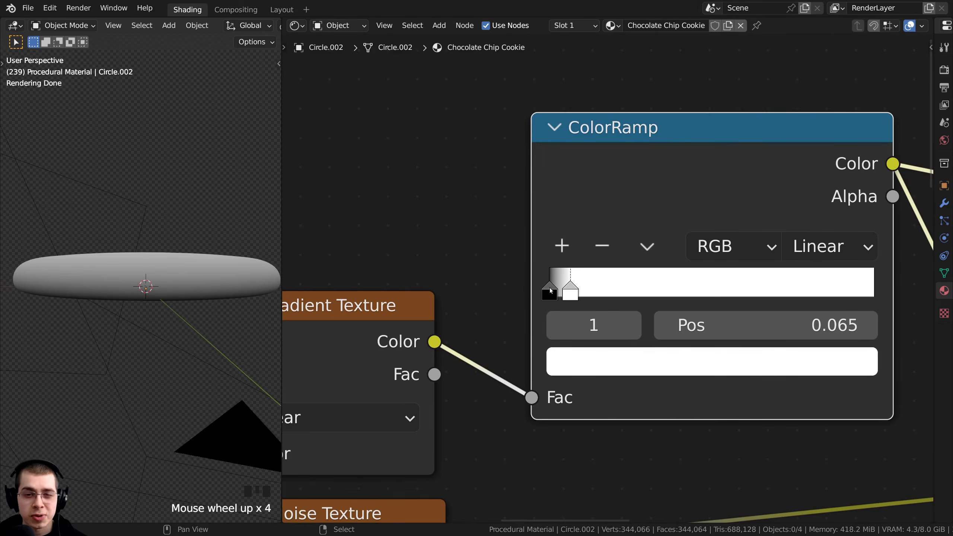
Move the ColorRamp's black stop to position 0.008 while checking the disc's edge from the side.
click(550, 288)
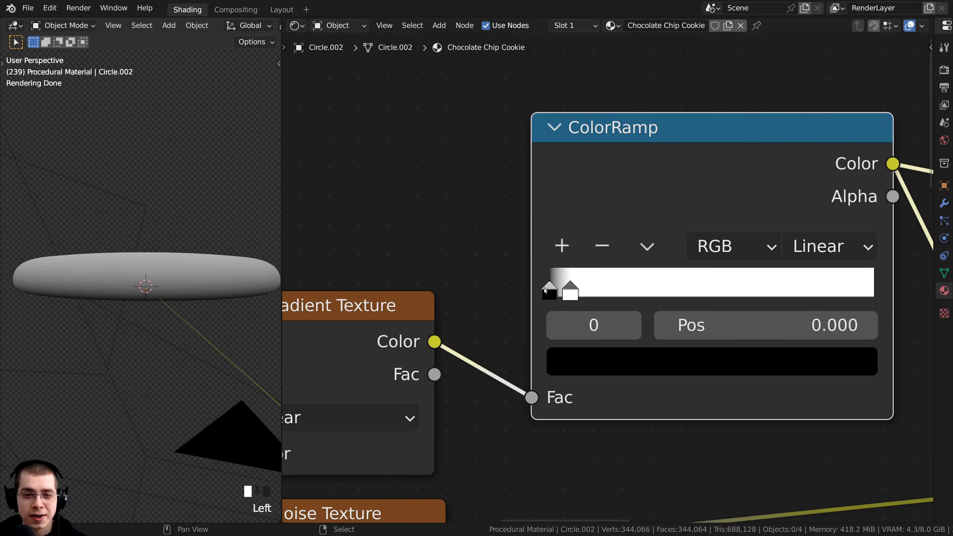
middle_drag(241, 299, 244, 274)
scroll(549, 291, up, 1)
drag(548, 290, 556, 292)
middle_drag(179, 297, 192, 288)
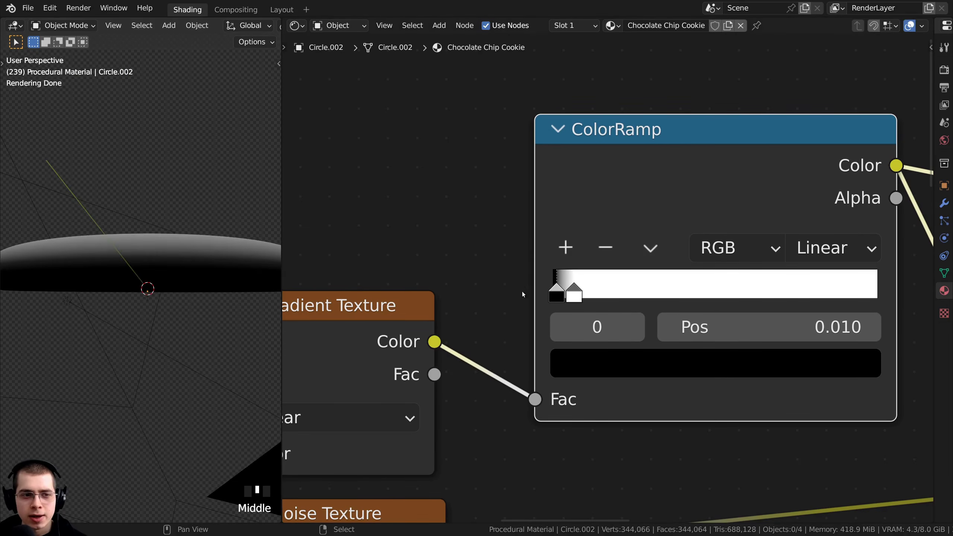
drag(556, 286, 558, 286)
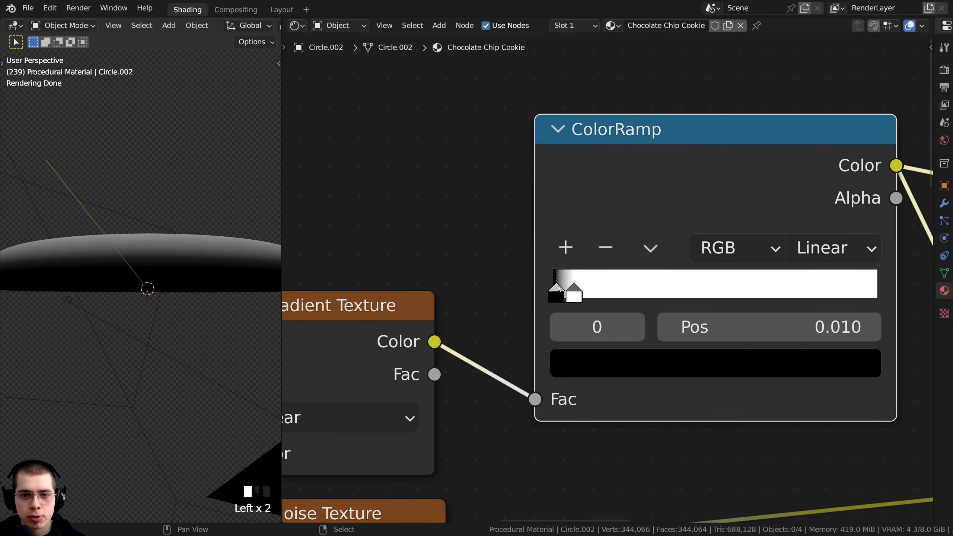
middle_drag(212, 269, 208, 275)
drag(557, 289, 556, 289)
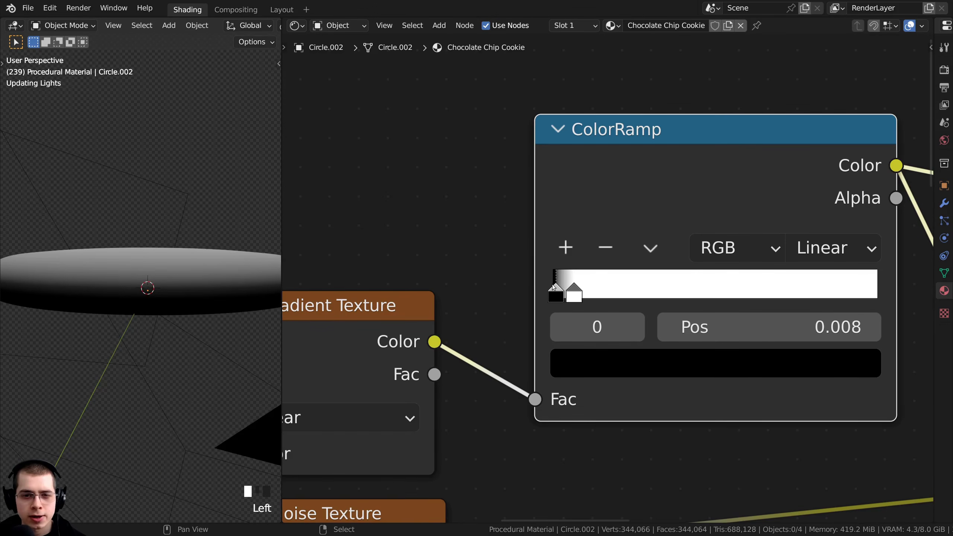
Move the ColorRamp's white stop to position 0.054.
click(575, 289)
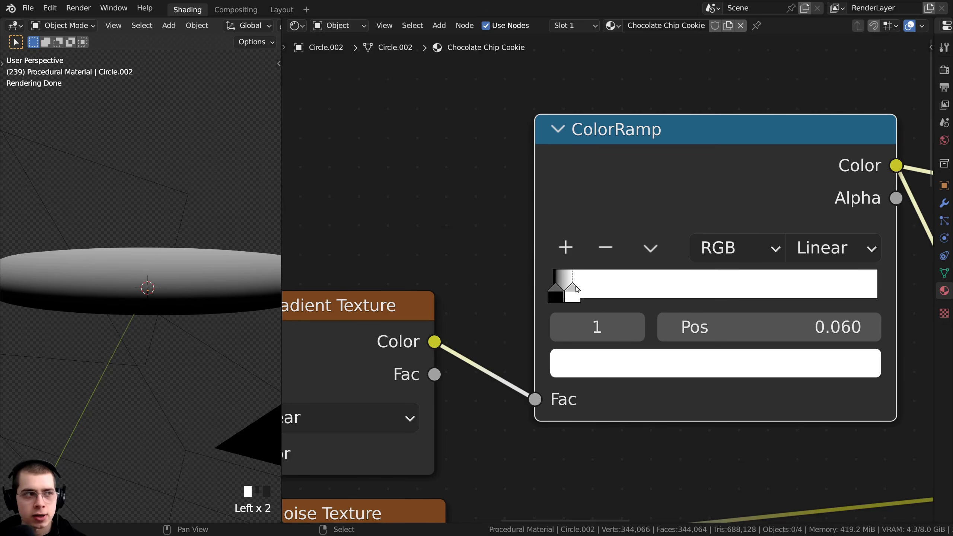
drag(576, 289, 575, 289)
middle_drag(176, 311, 188, 337)
Preview the Multiply result on the disc and move the Multiply node closer to the ColorRamp.
scroll(323, 259, down, 7)
middle_drag(677, 227, 555, 206)
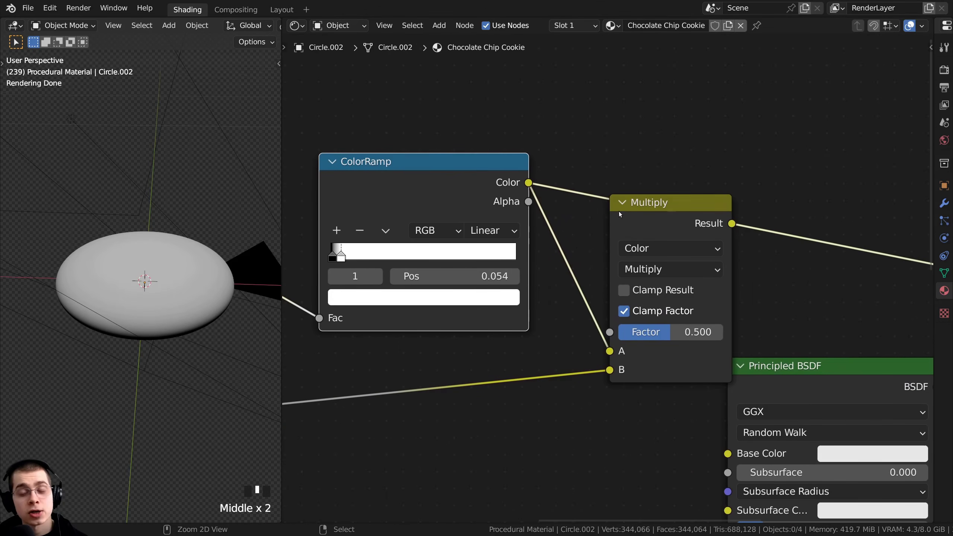
ctrl+shift+click(642, 221)
drag(642, 222, 608, 222)
middle_drag(228, 293, 177, 310)
scroll(204, 269, up, 3)
scroll(177, 310, up, 1)
scroll(417, 262, down, 3)
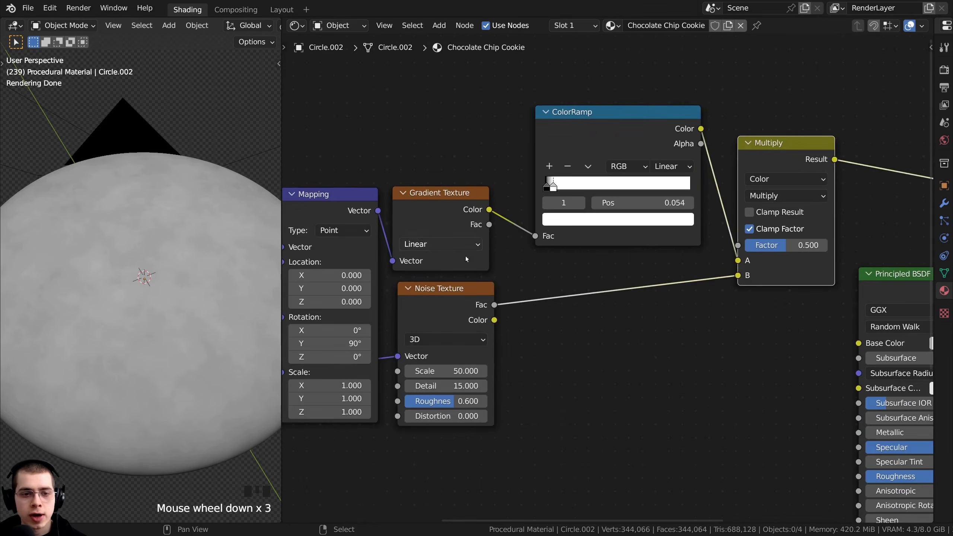
Lower the Multiply node's factor to 0 and check the disc without the noise from the side.
click(468, 286)
middle_drag(468, 286, 409, 299)
middle_drag(627, 301, 588, 305)
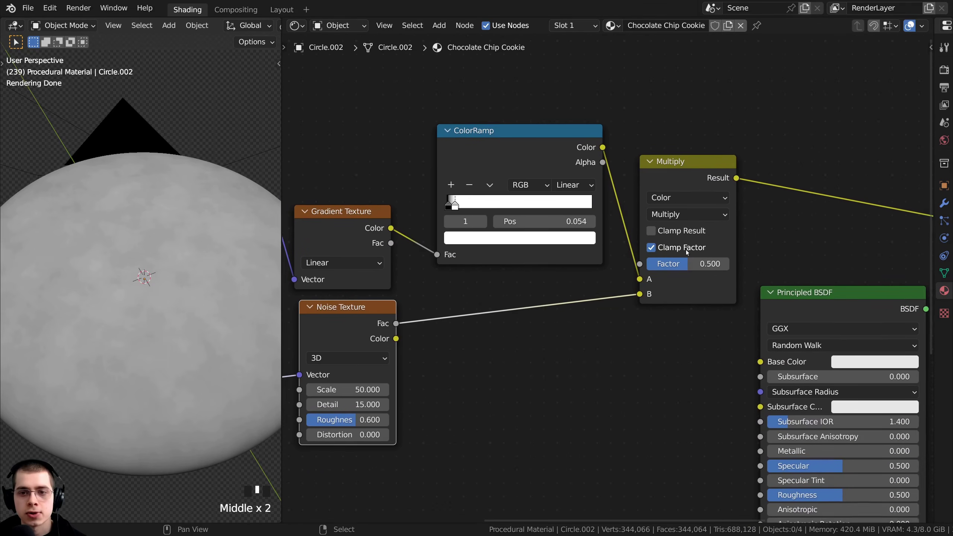
scroll(588, 306, up, 2)
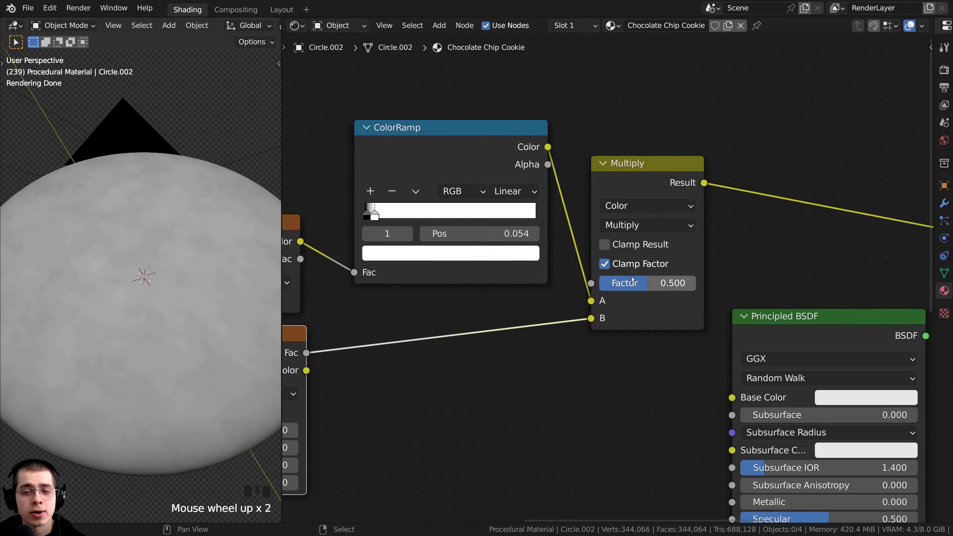
drag(652, 285, 598, 285)
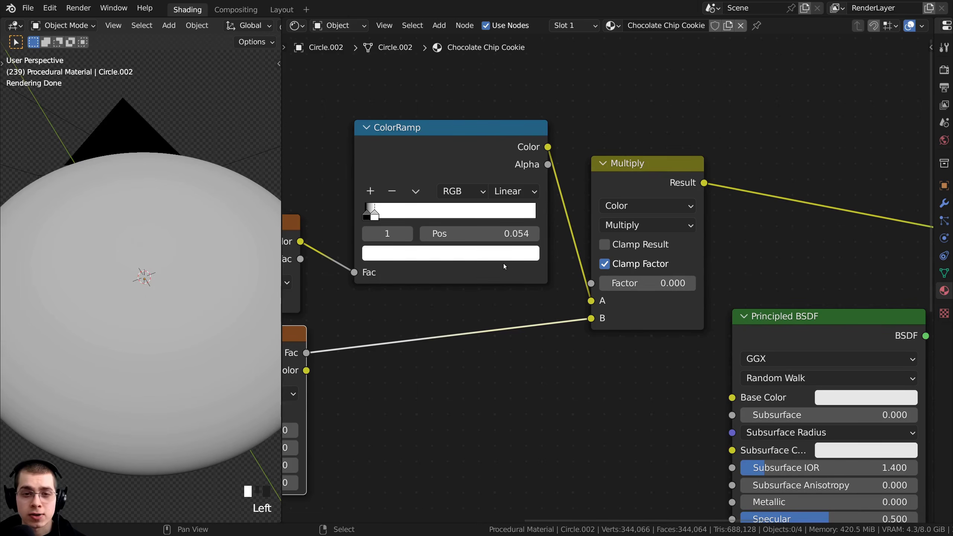
scroll(504, 267, down, 3)
middle_drag(145, 276, 150, 229)
scroll(195, 243, down, 1)
scroll(608, 281, up, 2)
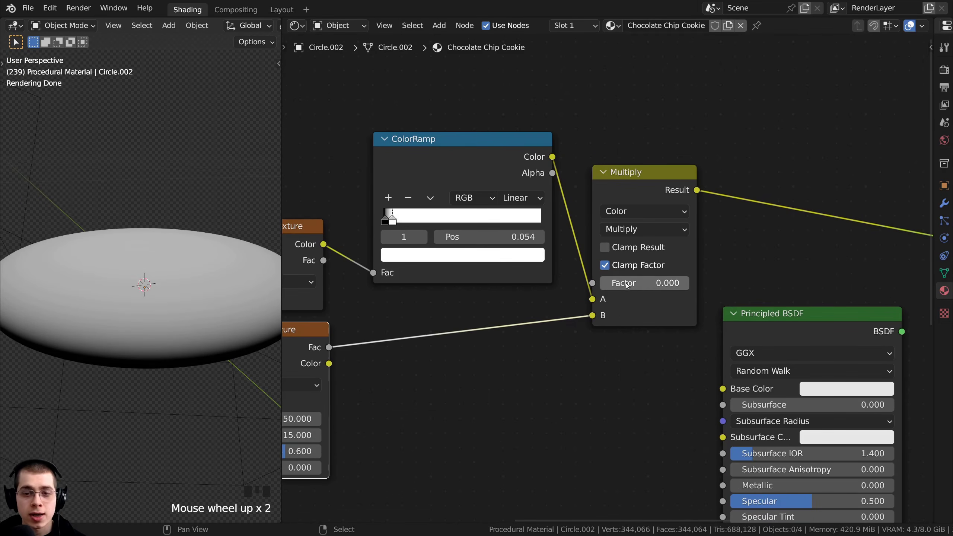
Set the Multiply node's factor to 1.000 and view the disc through the camera.
drag(609, 282, 690, 282)
middle_drag(651, 285, 626, 284)
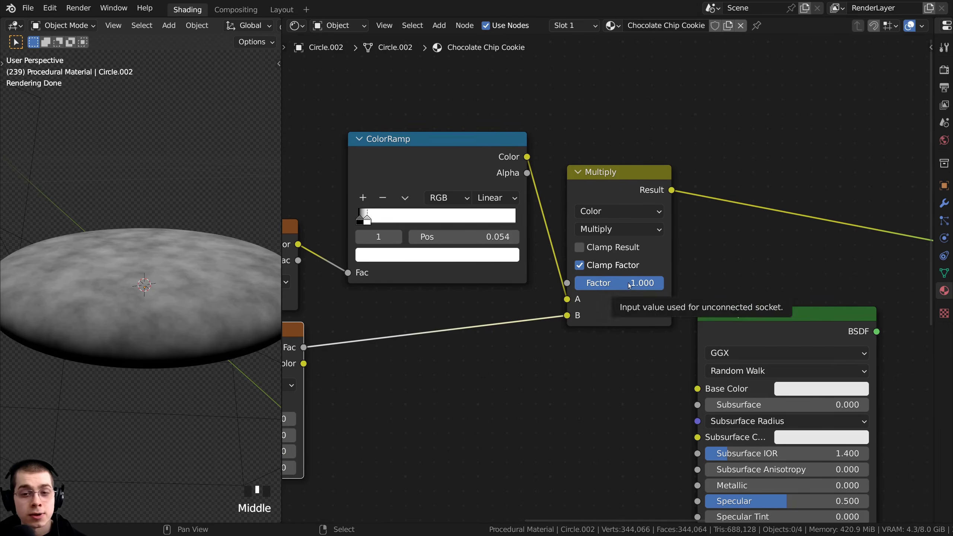
click(626, 283)
click(675, 241)
middle_drag(228, 225, 174, 282)
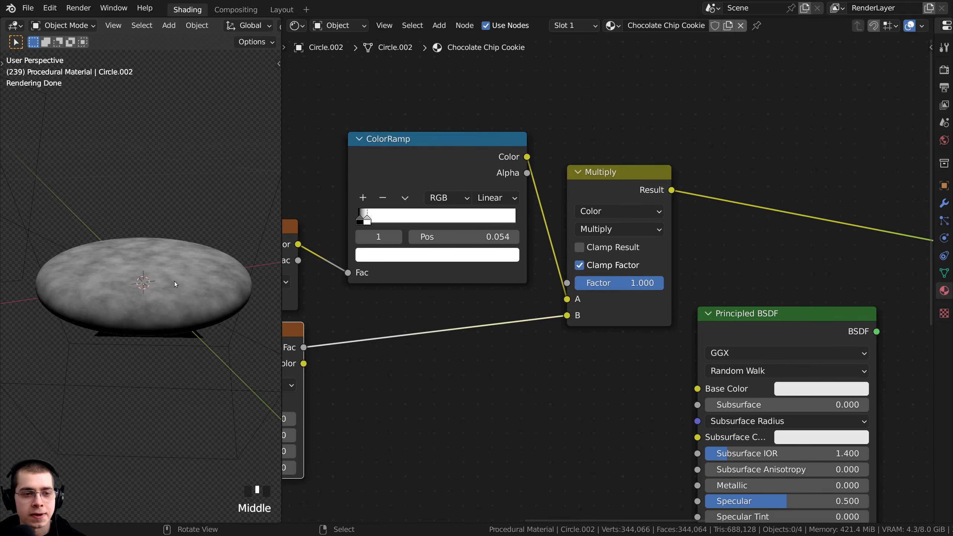
key(KP_0)
Join the second Mapping, Gradient Texture, Noise Texture, ColorRamp and Multiply nodes in a frame and arrange them more compactly.
scroll(481, 275, up, 2)
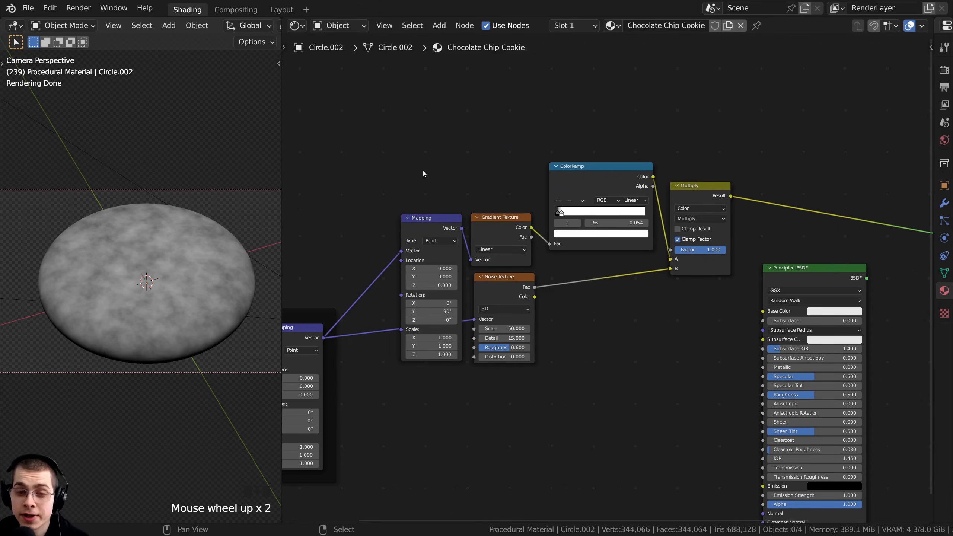
drag(392, 112, 694, 365)
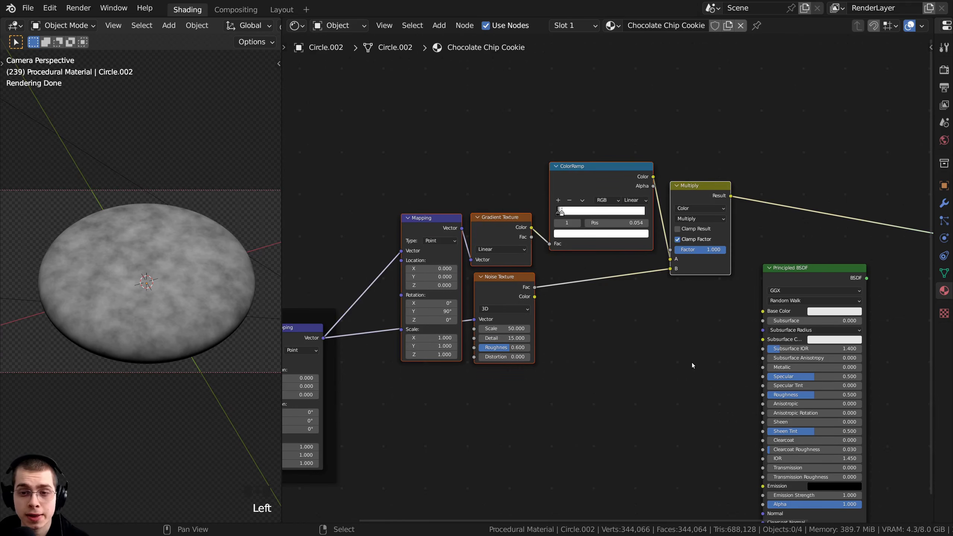
key(ctrl+j)
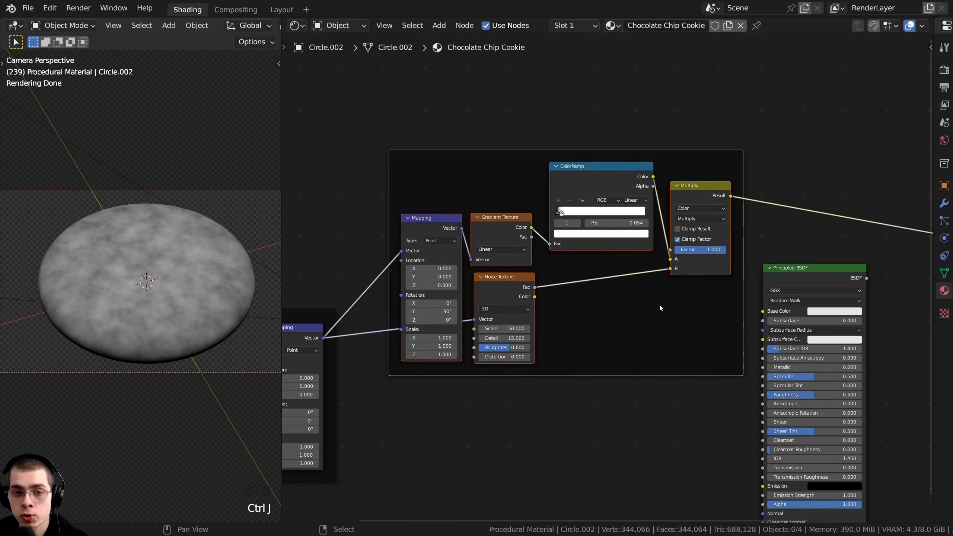
drag(539, 156, 522, 156)
drag(616, 196, 640, 199)
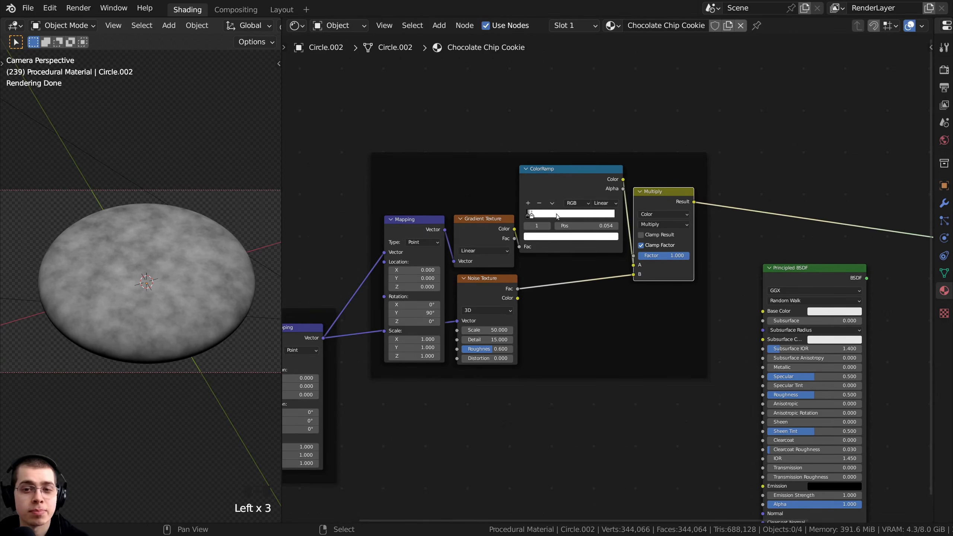
middle_drag(540, 165, 552, 170)
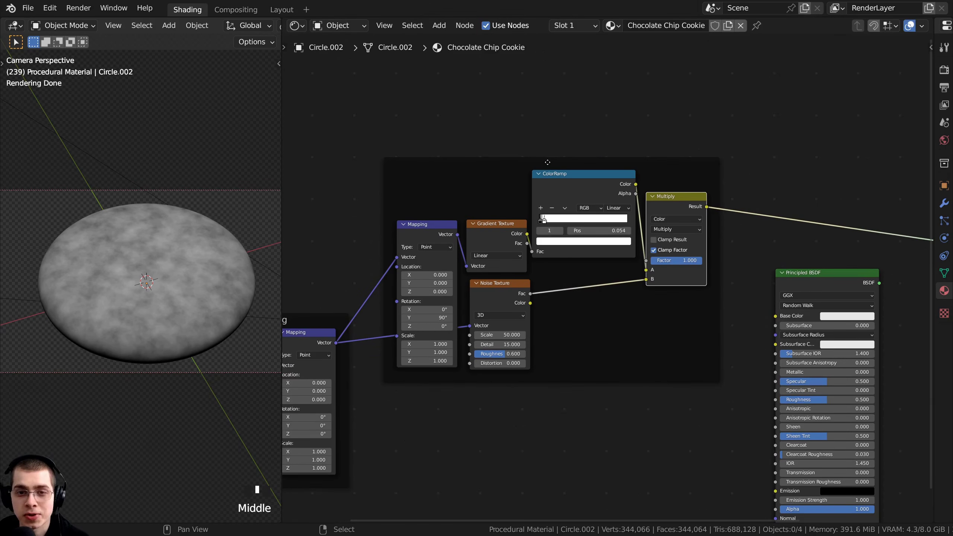
Label the new frame around the gradient and noise nodes "Gradient".
click(548, 162)
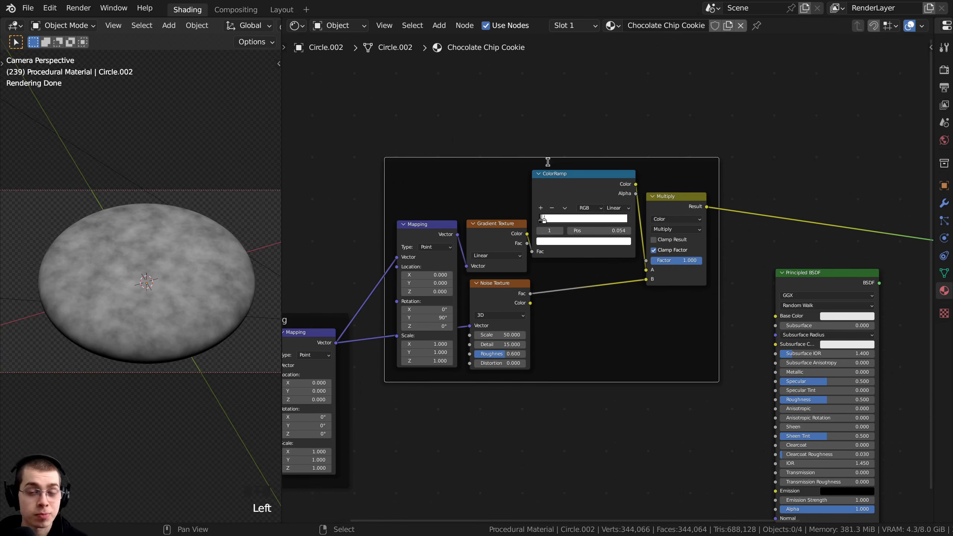
key(F2)
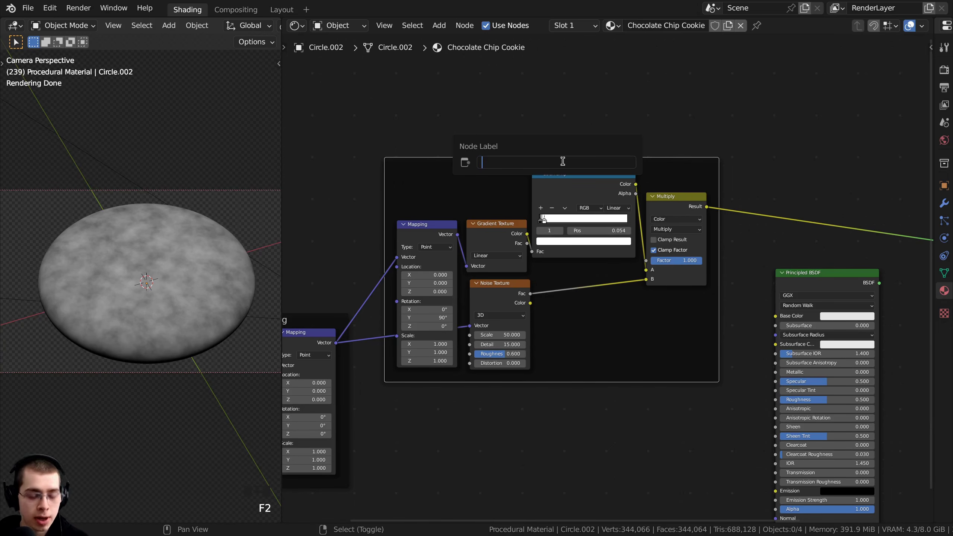
text(Gra)
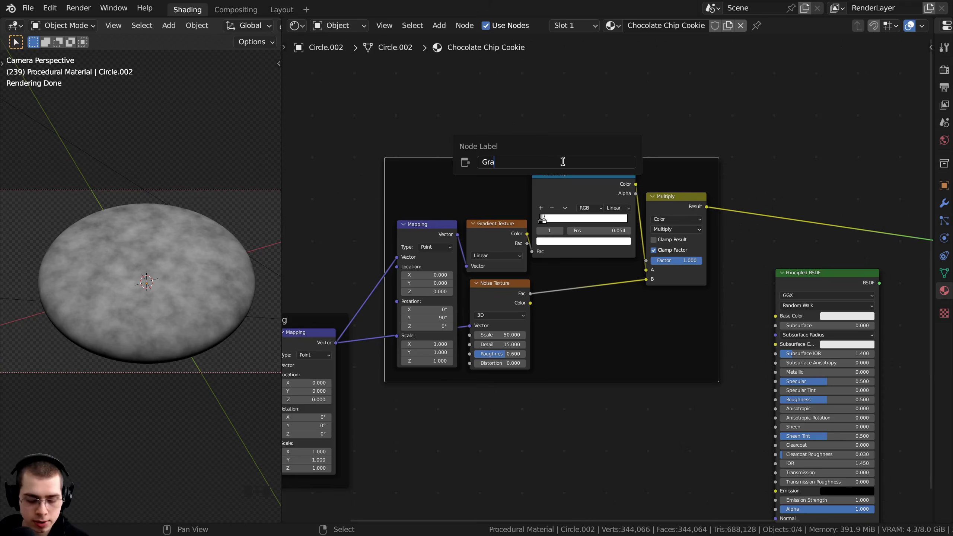
text(dient)
key(Return)
scroll(548, 269, down, 1)
middle_drag(548, 268, 564, 270)
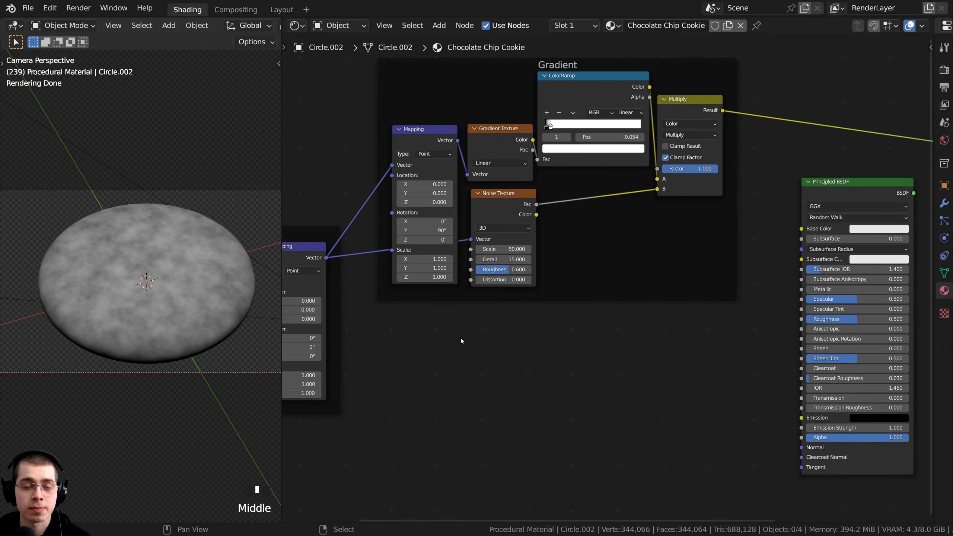
Add a Voronoi Texture node in the empty space below the Gradient frame.
scroll(128, 253, up, 1)
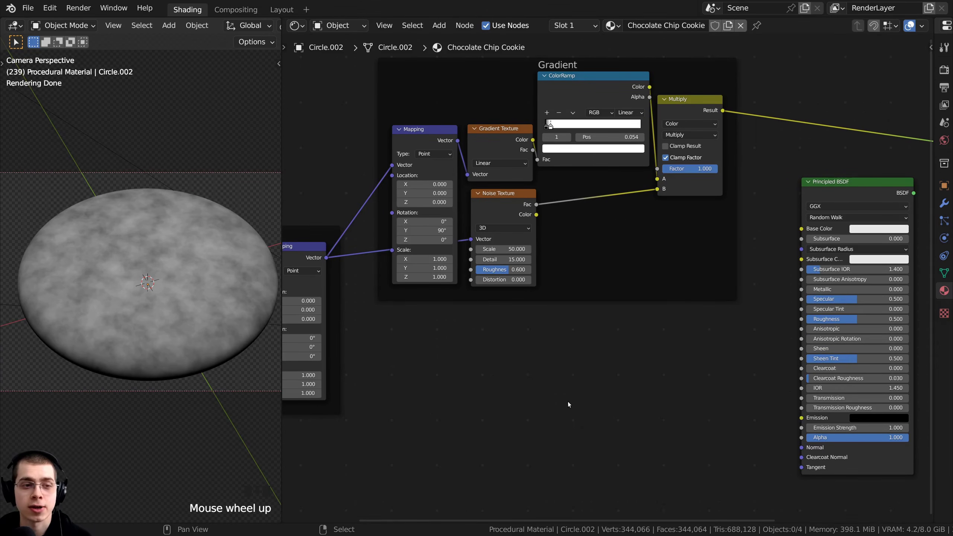
middle_drag(575, 364, 592, 332)
scroll(592, 328, up, 1)
middle_drag(555, 301, 533, 271)
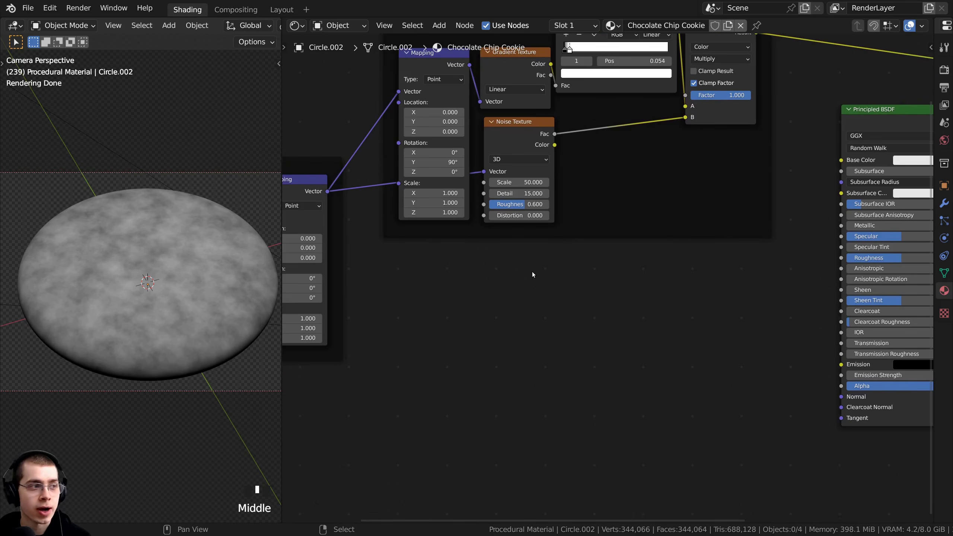
key(shift+a)
text(vor)
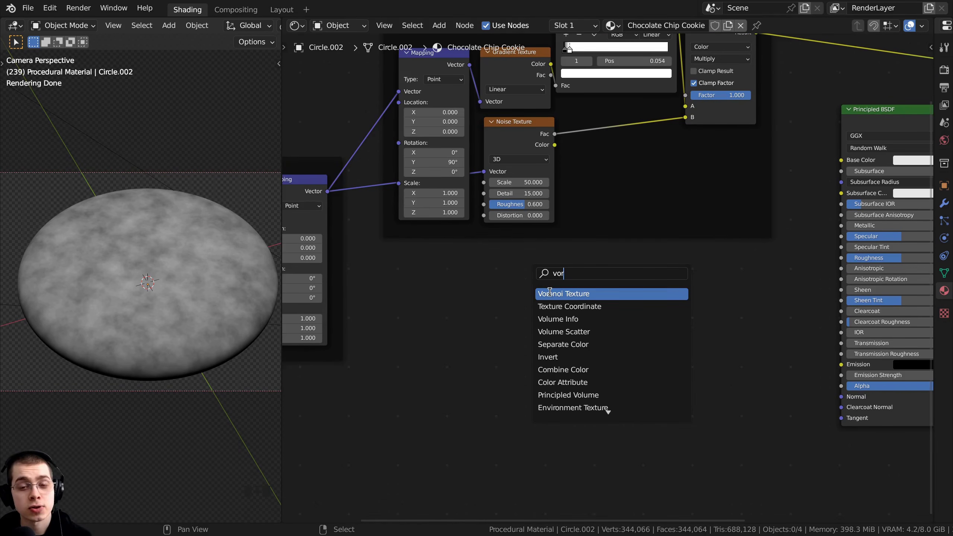
click(550, 293)
click(549, 301)
scroll(540, 308, down, 3)
middle_drag(528, 320, 525, 345)
middle_drag(534, 68, 540, 106)
drag(541, 105, 538, 45)
middle_drag(519, 261, 497, 189)
scroll(498, 189, up, 2)
drag(555, 285, 569, 225)
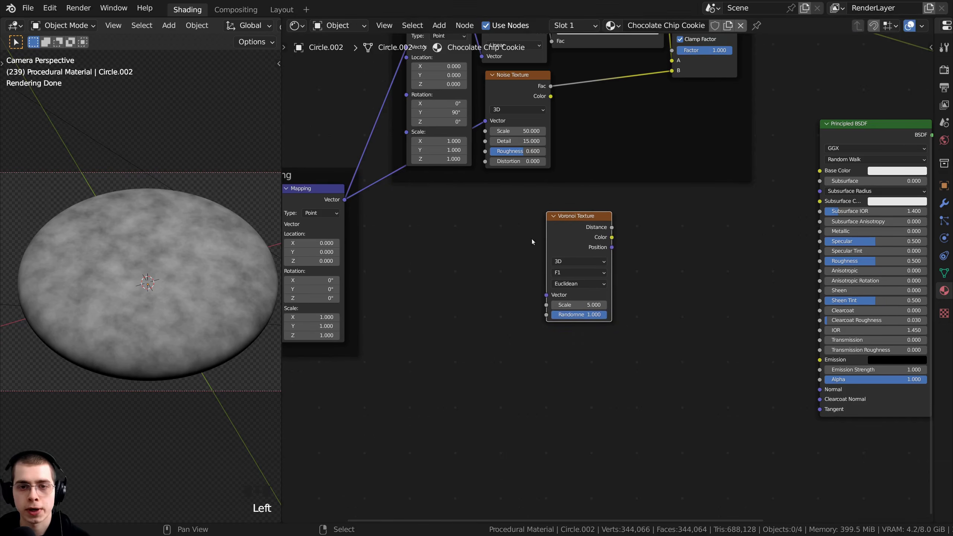
scroll(450, 246, up, 1)
middle_drag(434, 245, 436, 260)
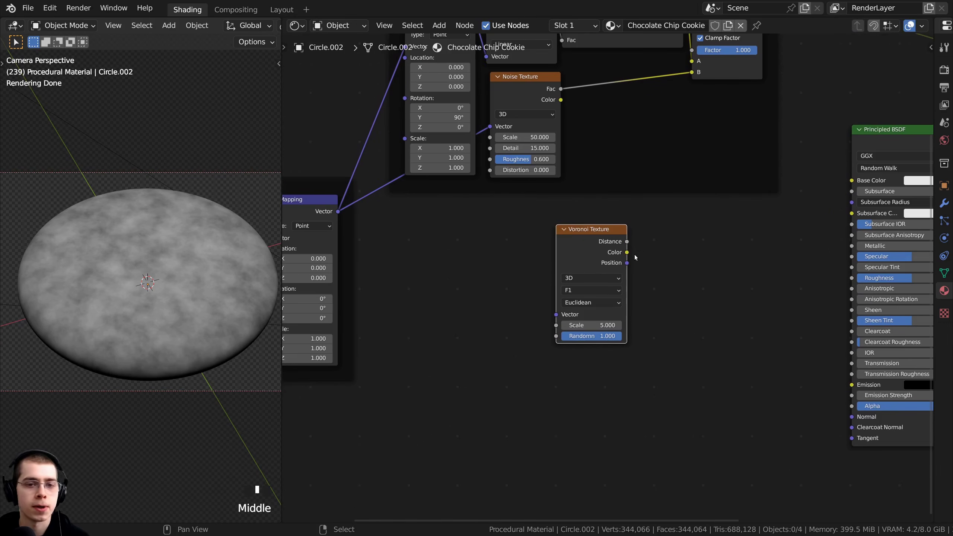
Preview the Voronoi Texture on the disc and set its feature output to Distance to Edge.
ctrl+shift+click(593, 246)
middle_drag(594, 246, 573, 237)
scroll(574, 237, up, 4)
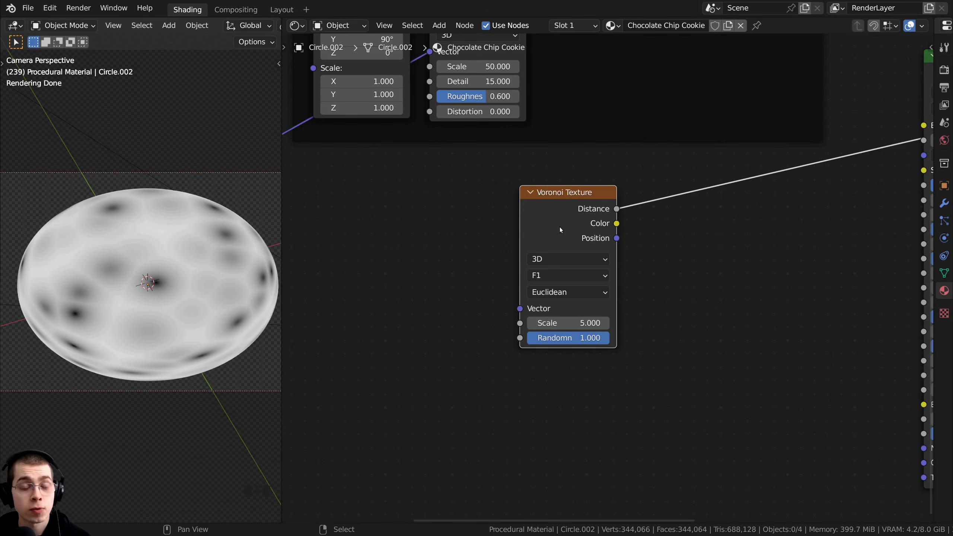
middle_drag(560, 226, 557, 198)
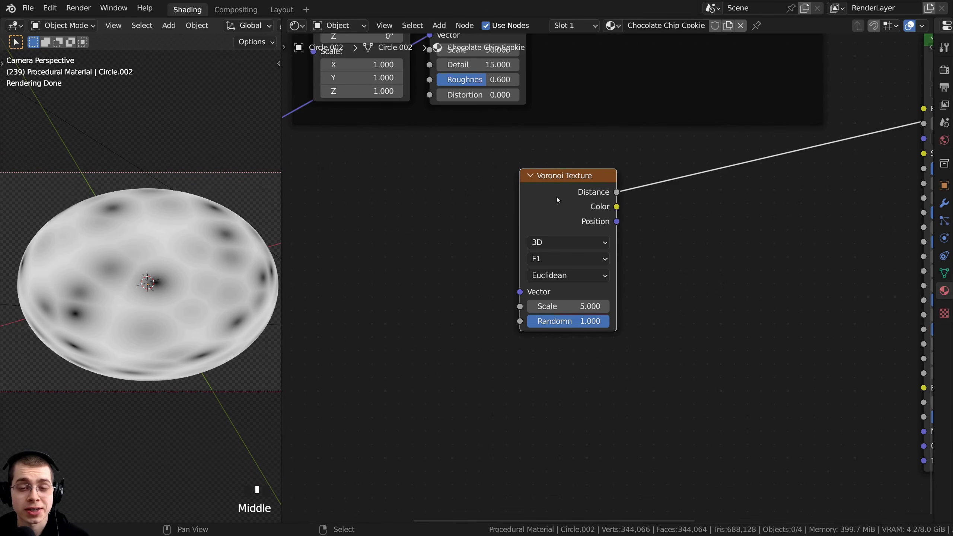
click(548, 260)
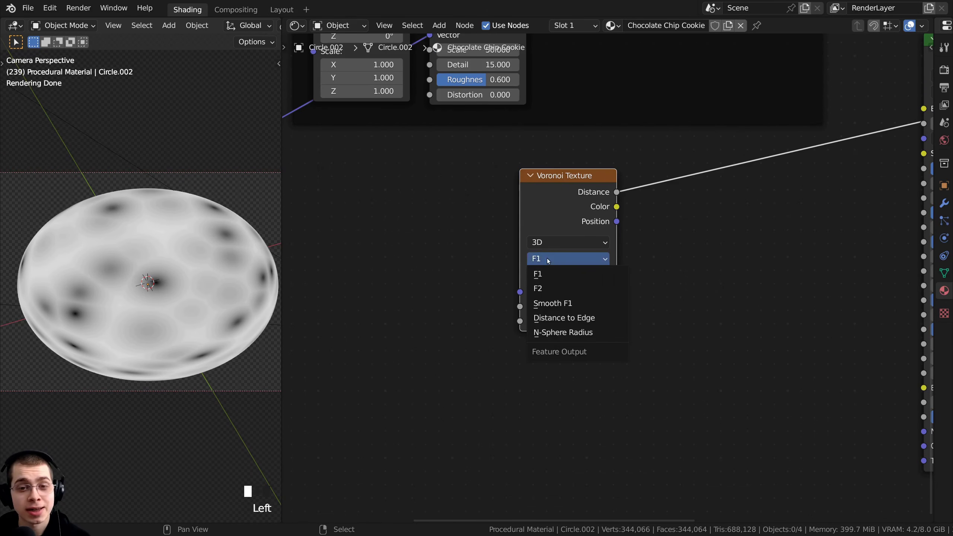
click(552, 320)
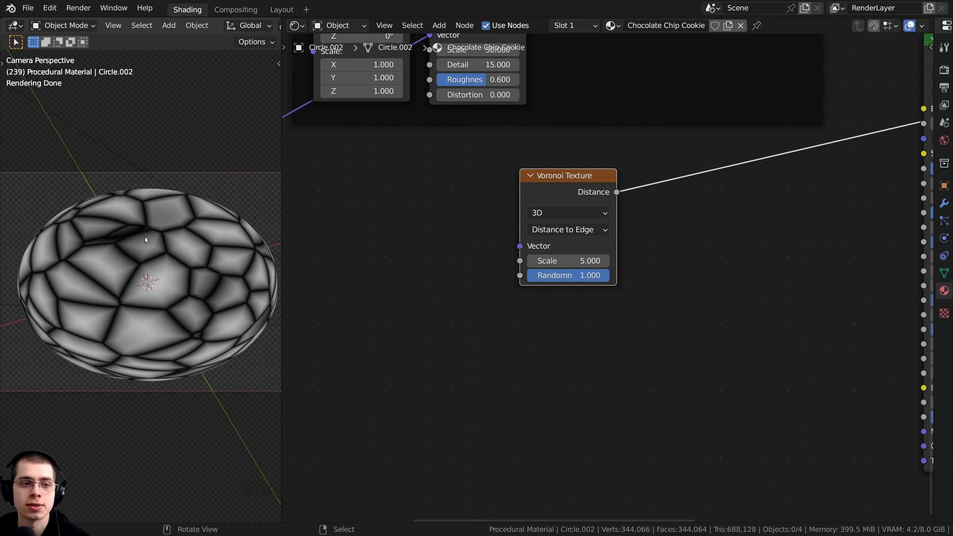
drag(539, 195, 548, 195)
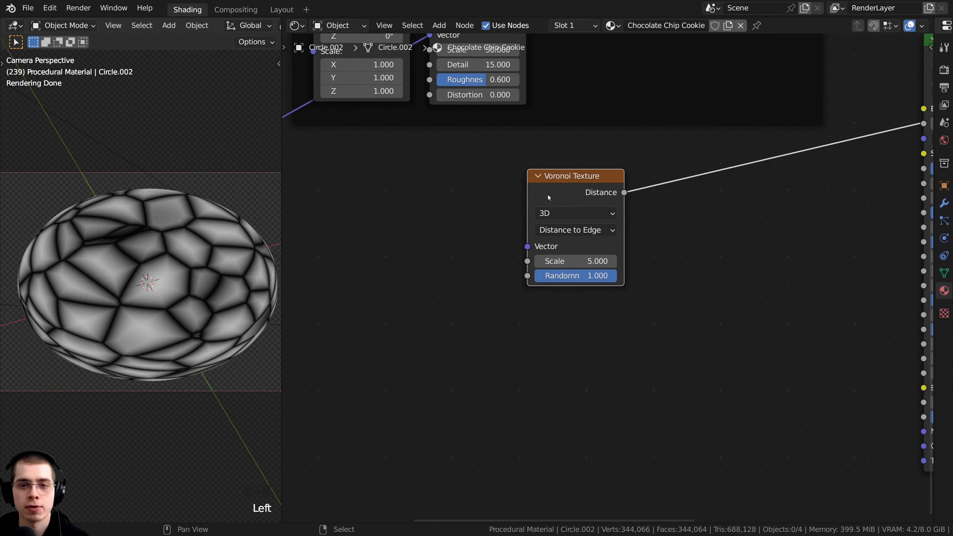
Connect the Vector output of the Mapping node in the Mapping frame to the Voronoi Texture's Vector input.
scroll(459, 169, down, 5)
middle_drag(459, 169, 526, 192)
scroll(345, 179, up, 1)
click(346, 179)
middle_drag(345, 179, 430, 186)
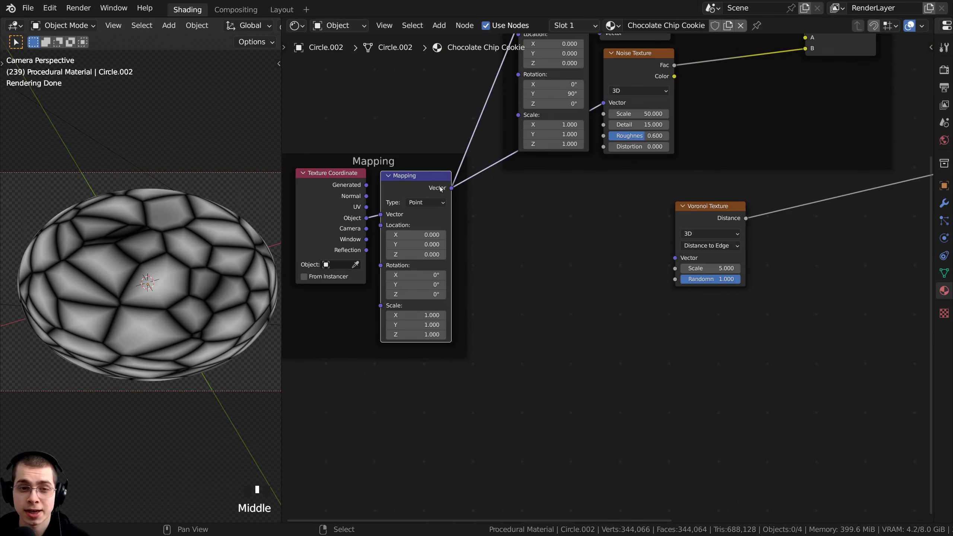
drag(451, 188, 675, 258)
scroll(509, 269, up, 1)
middle_drag(509, 269, 600, 269)
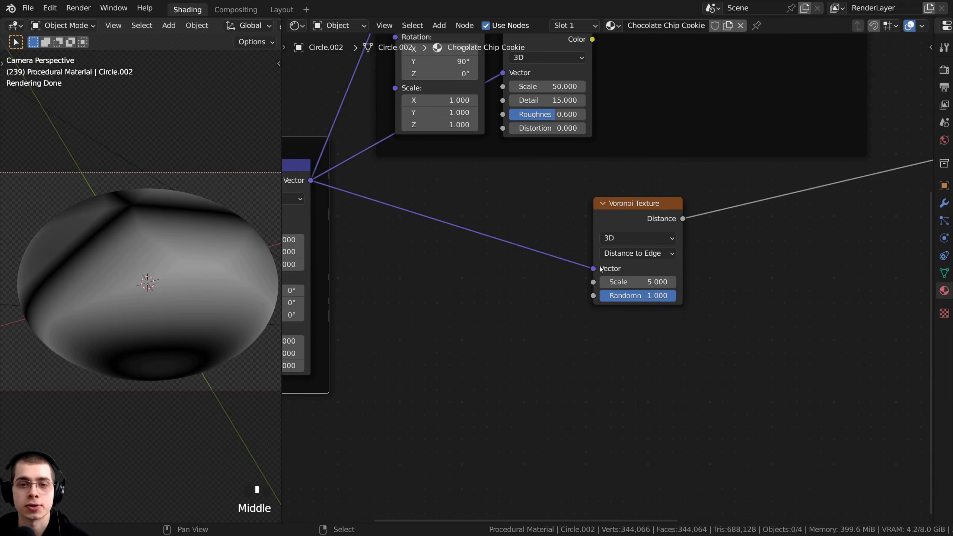
Set the Voronoi Texture's scale to 2.000 and briefly try out a much higher scale.
click(605, 282)
text(2)
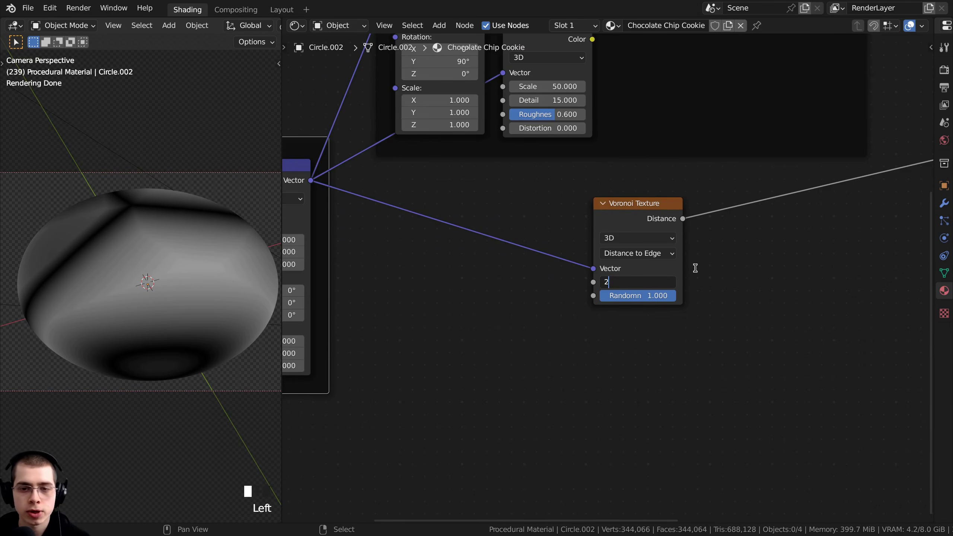
key(Return)
drag(649, 207, 656, 204)
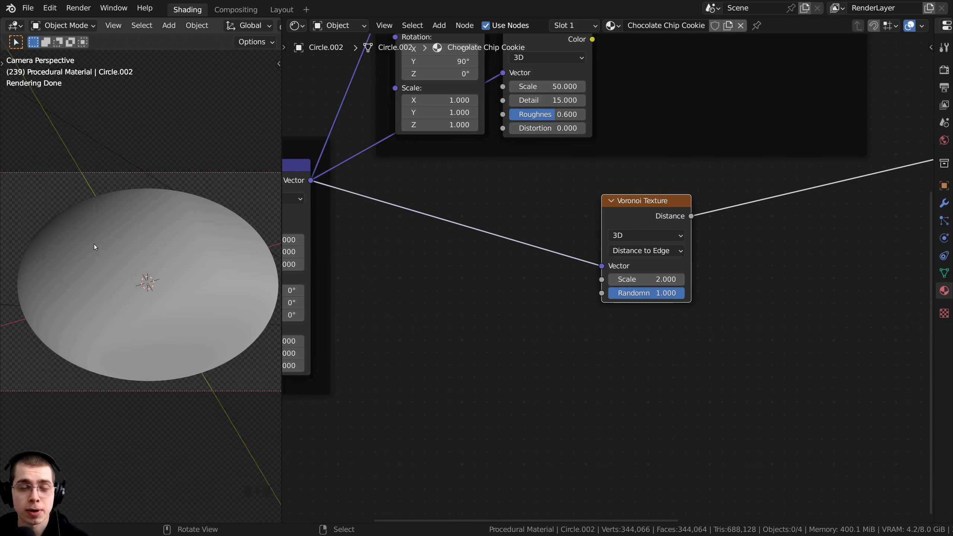
drag(639, 273, 713, 273)
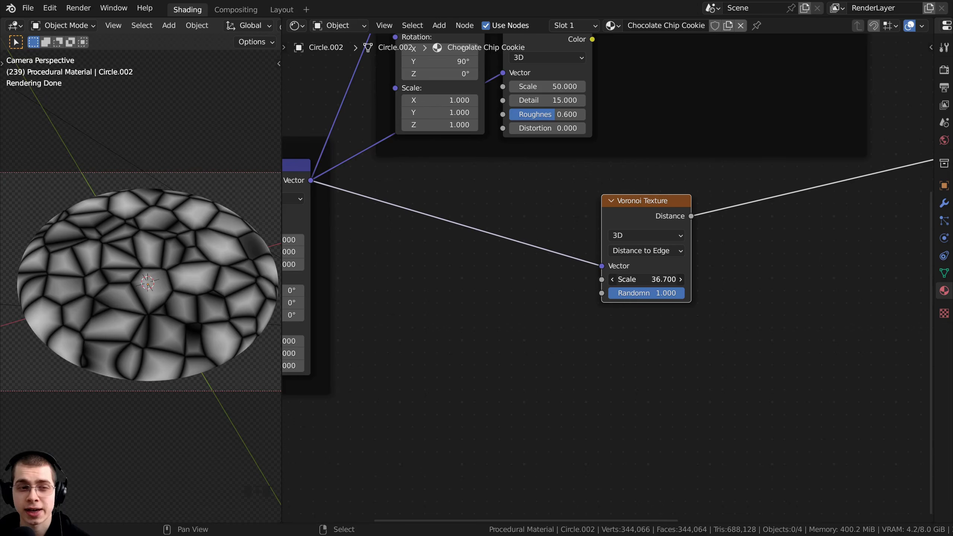
key(Escape)
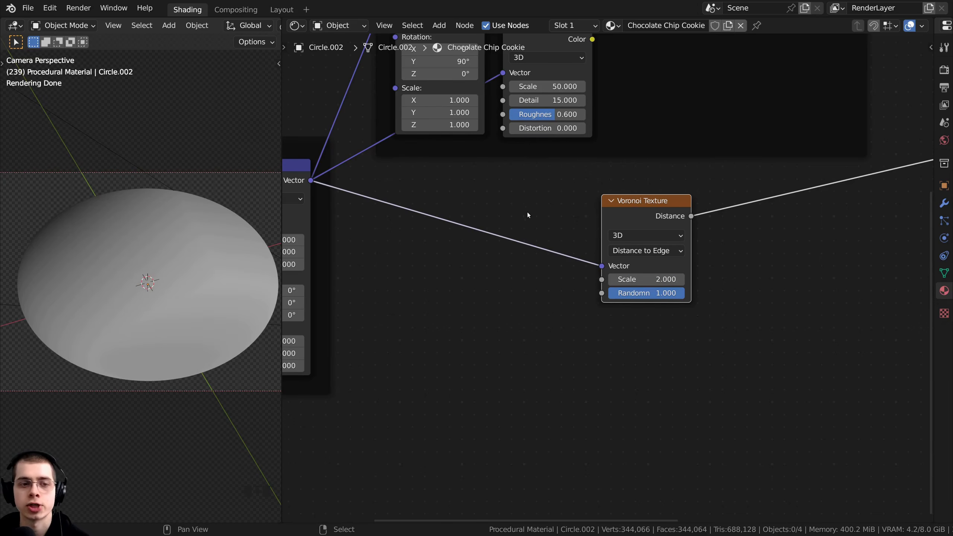
Insert a Noise Texture node between the Mapping and Voronoi Texture nodes, feeding its Color into the Voronoi's Vector.
key(shift+a)
click(493, 197)
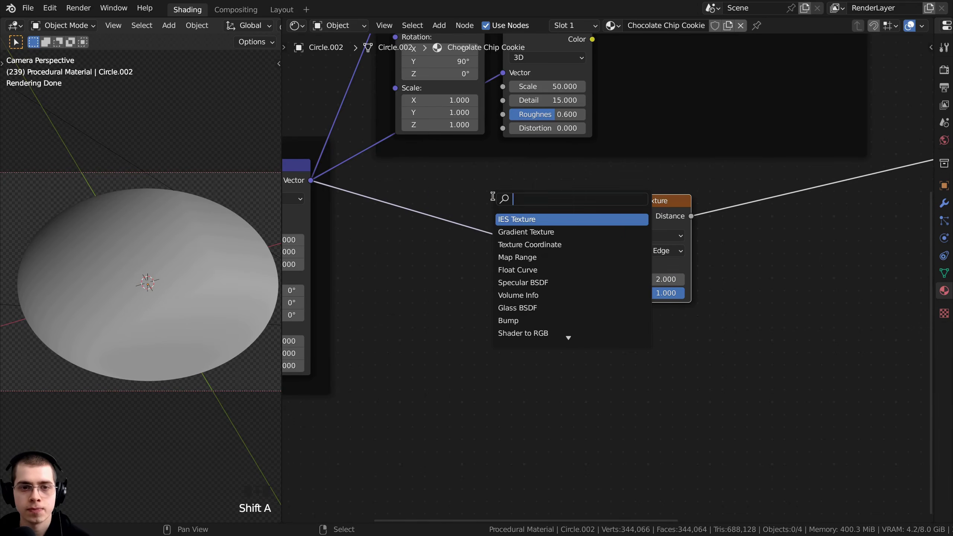
text(noise)
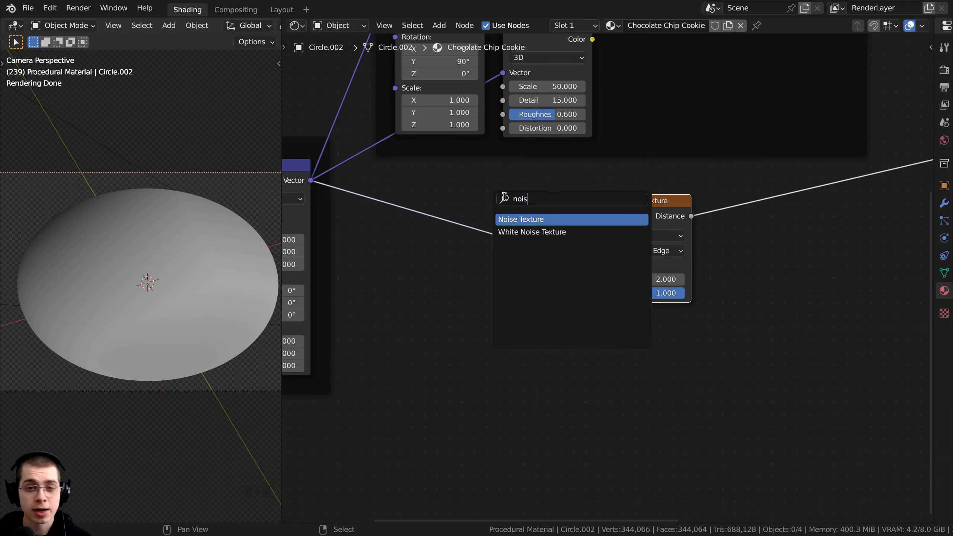
click(553, 221)
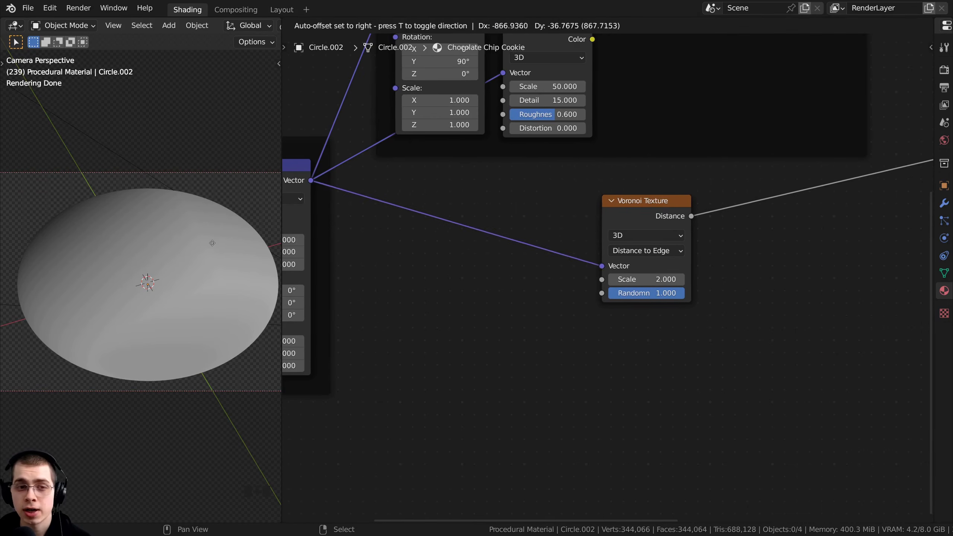
click(614, 242)
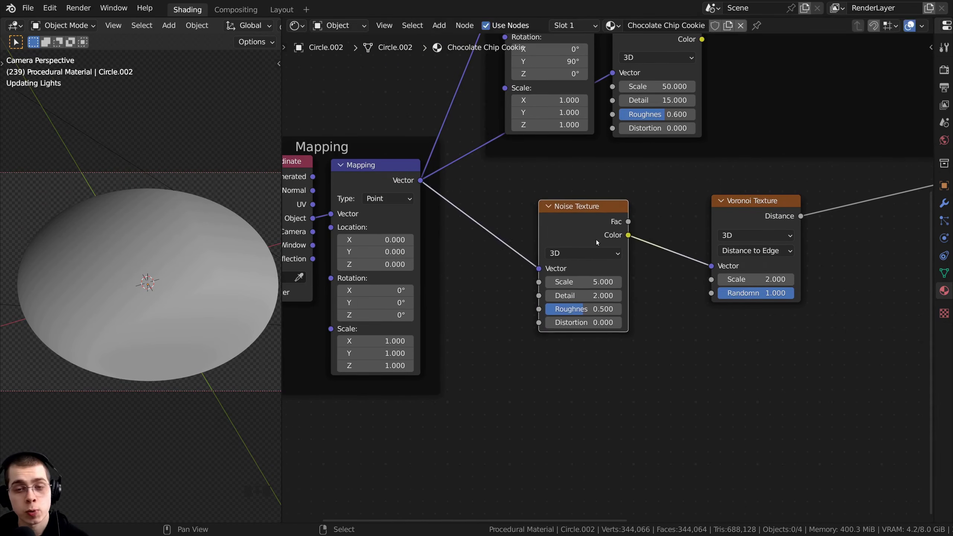
drag(602, 224, 602, 211)
scroll(444, 167, up, 2)
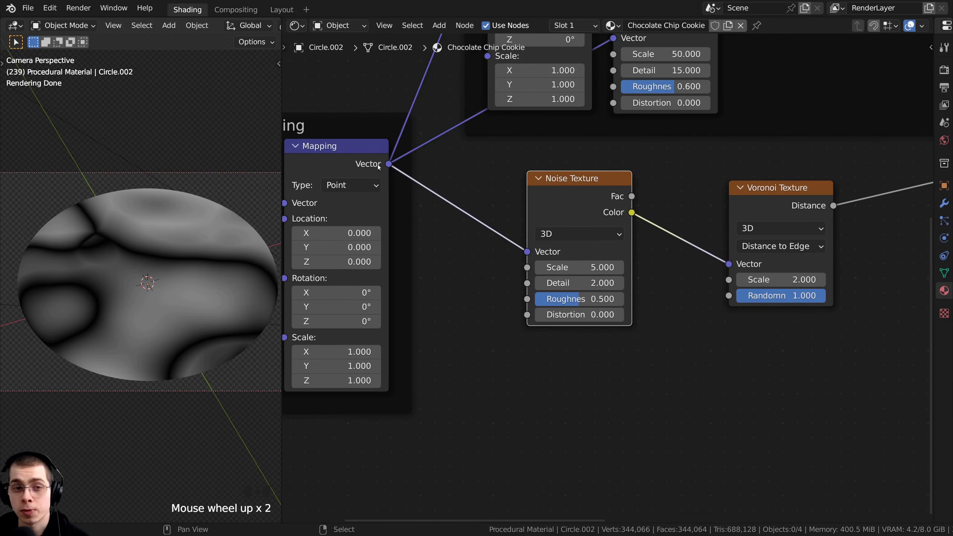
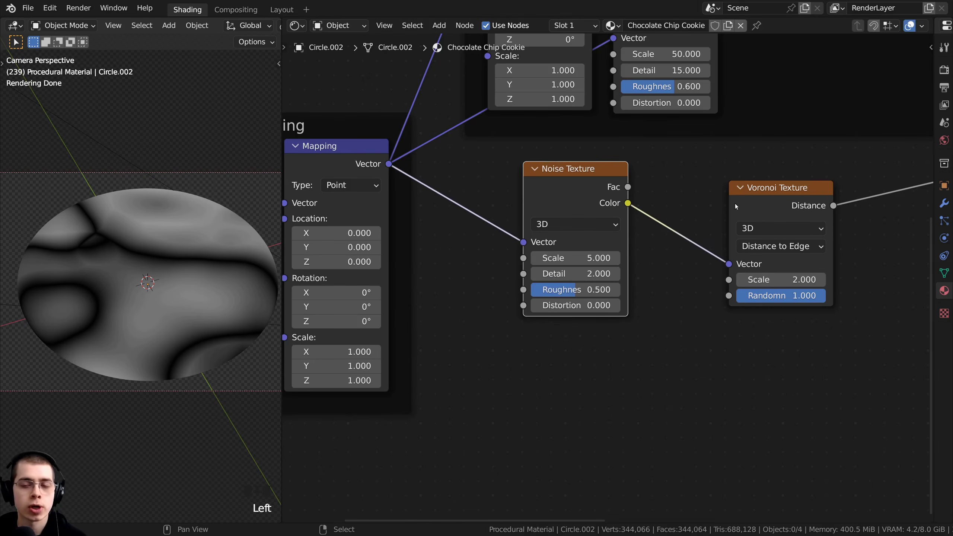
drag(735, 204, 739, 204)
Set the new Noise Texture's scale to 9.000 and its detail to 15.000.
middle_drag(584, 198, 542, 188)
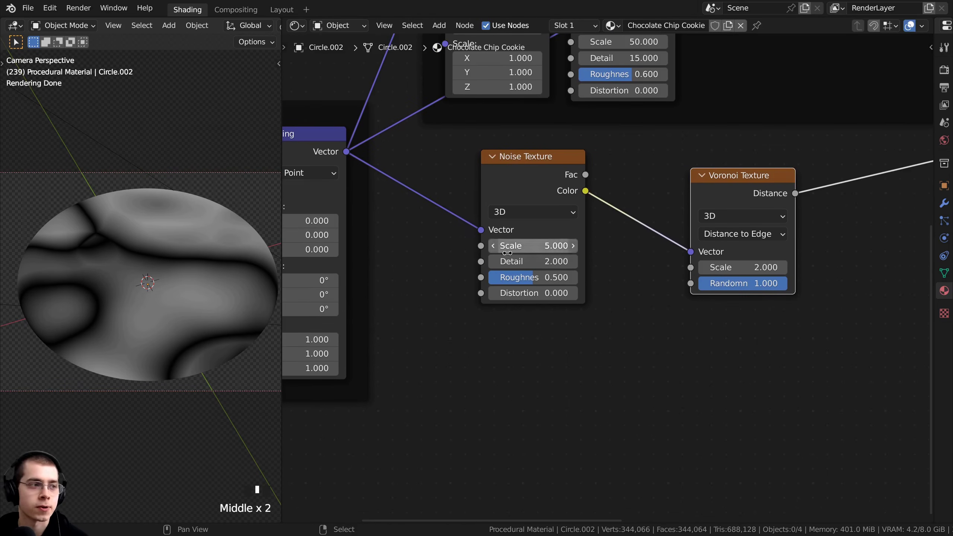
click(542, 246)
key(Return)
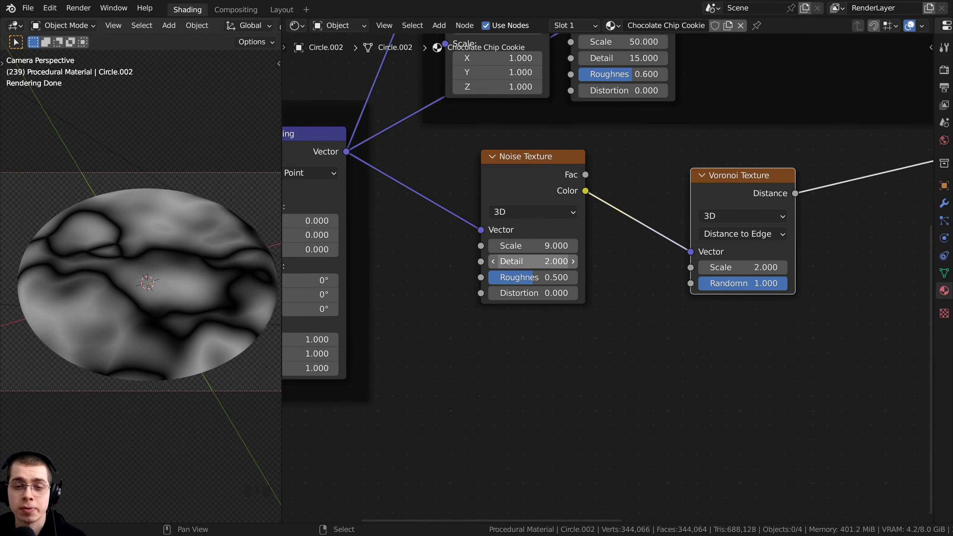
drag(533, 261, 574, 262)
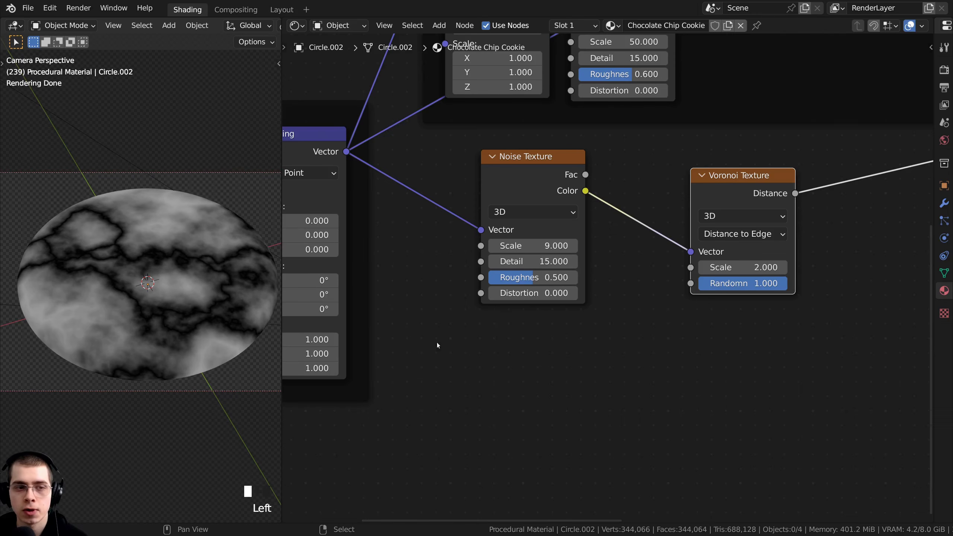
Try a different scale on the Voronoi Texture with the noise distortion applied.
drag(720, 270, 751, 269)
right_click(721, 270)
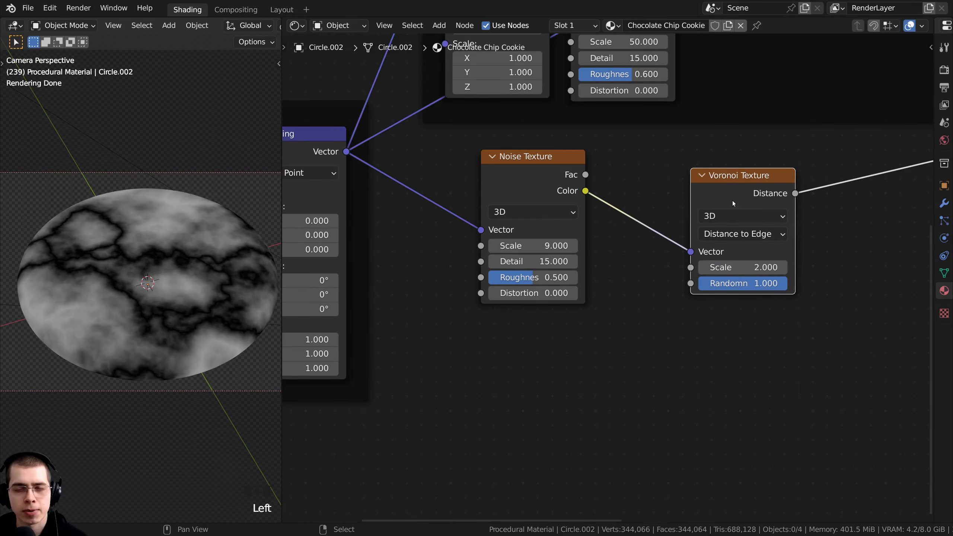
drag(733, 201, 728, 198)
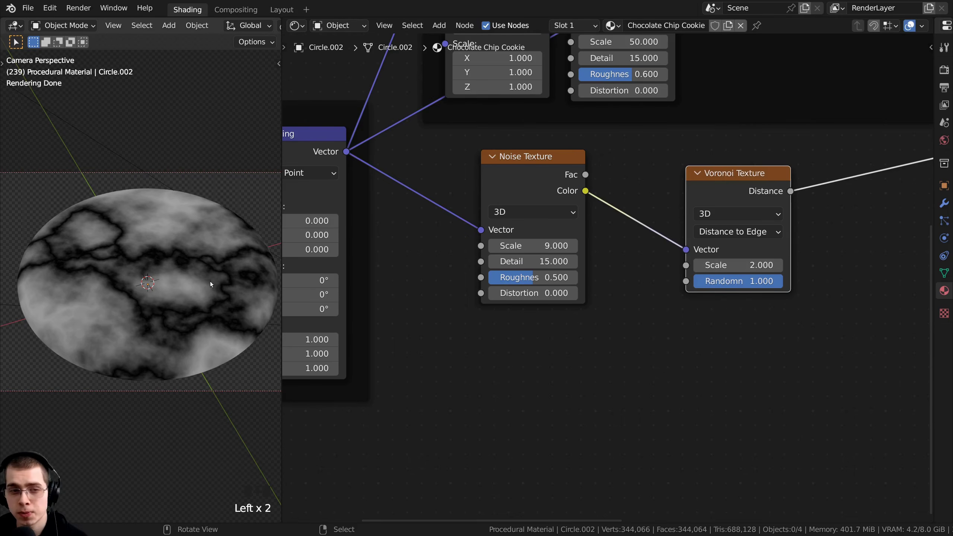
Examine the crack pattern on the disc's surface up close and from farther away.
shift+middle_drag(210, 282, 103, 260)
scroll(144, 230, down, 2)
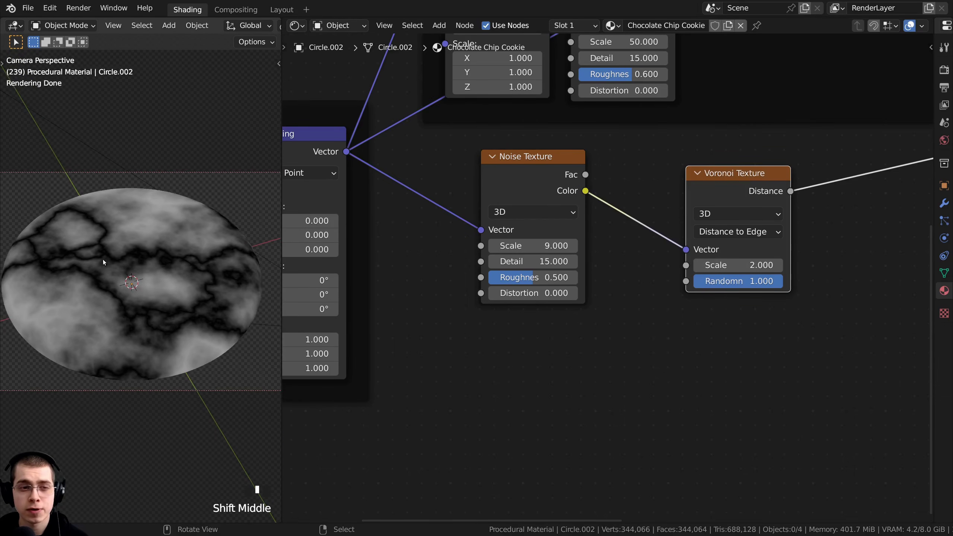
scroll(638, 262, down, 4)
drag(684, 214, 665, 212)
scroll(665, 218, down, 1)
middle_drag(665, 222, 627, 223)
scroll(112, 240, up, 1)
scroll(102, 240, down, 1)
scroll(103, 240, up, 4)
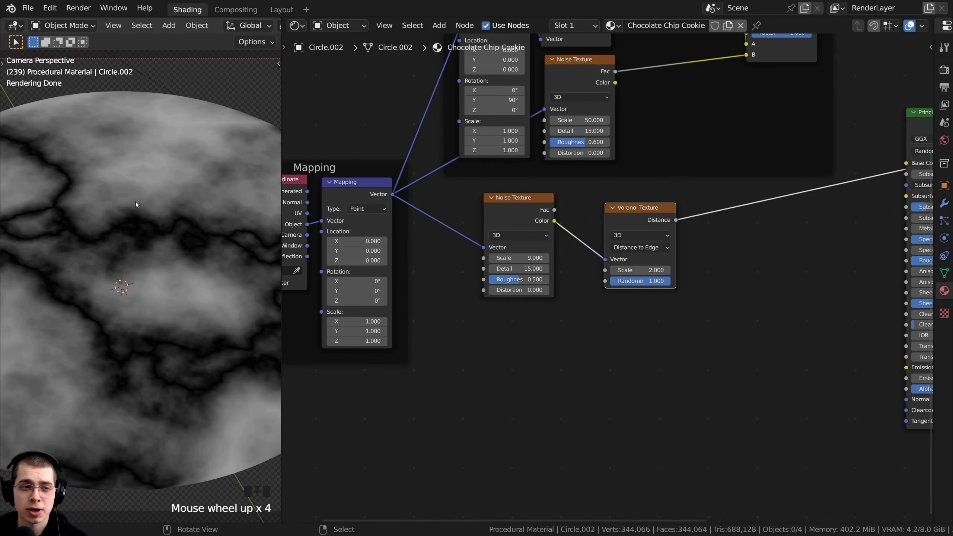
scroll(86, 210, down, 1)
scroll(140, 238, down, 2)
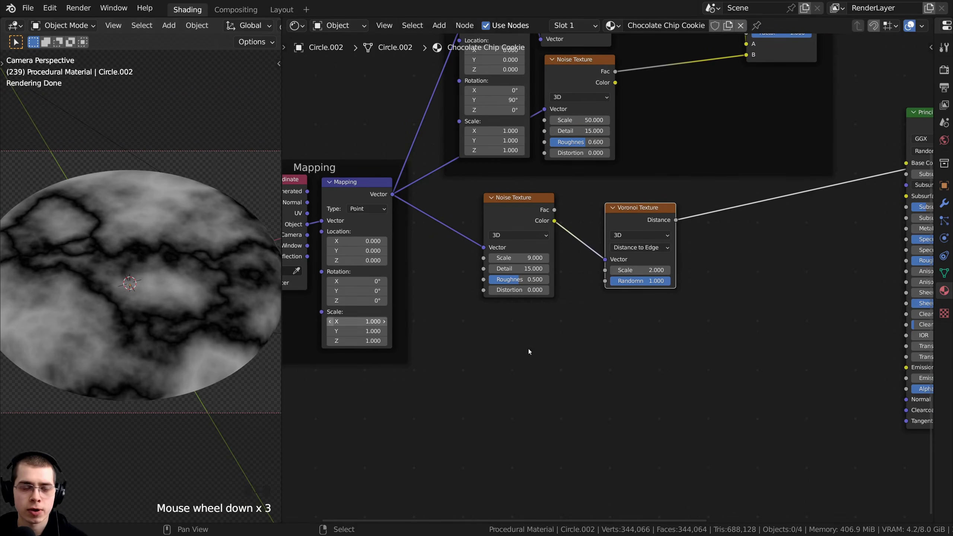
Insert a ColorRamp node after the Voronoi Texture, taking its Distance output as the factor.
middle_drag(661, 341, 557, 341)
key(shift+a)
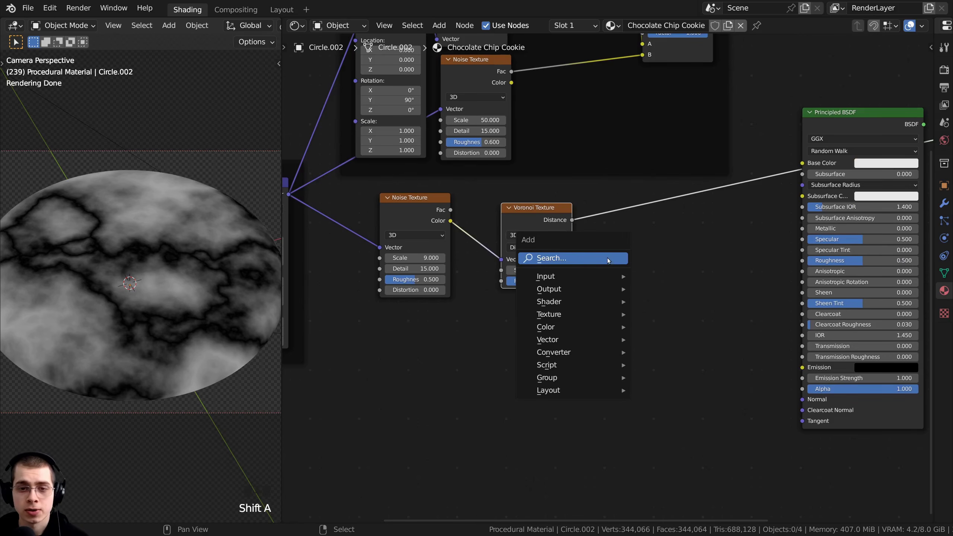
click(608, 258)
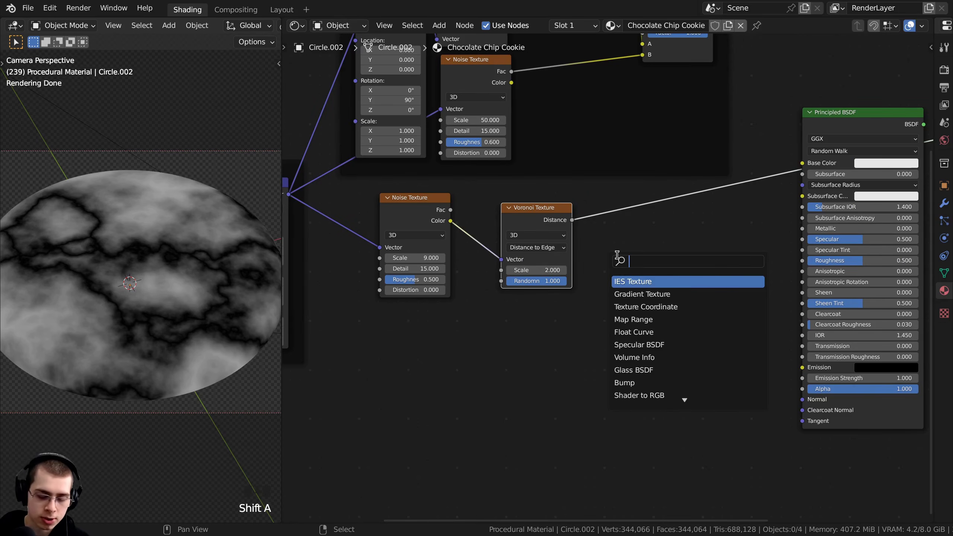
text(col)
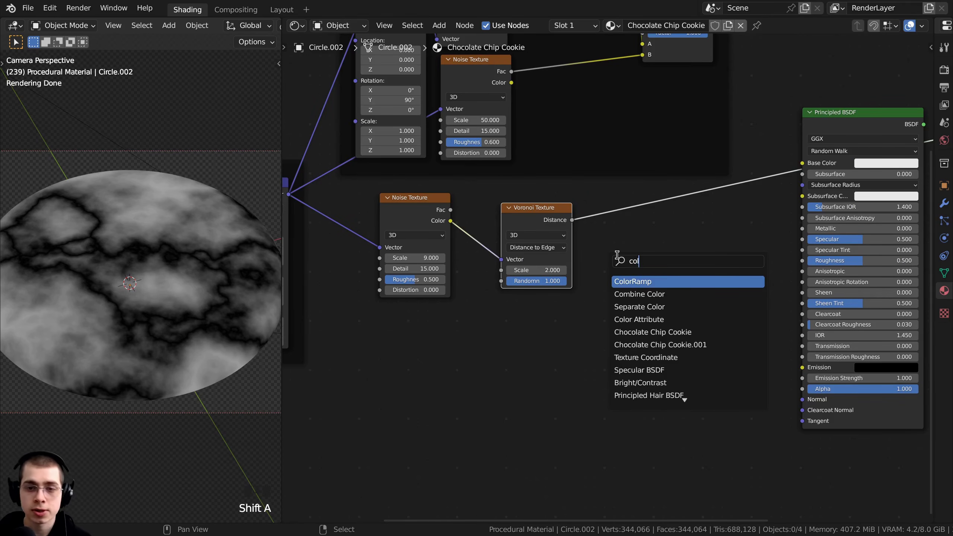
click(641, 281)
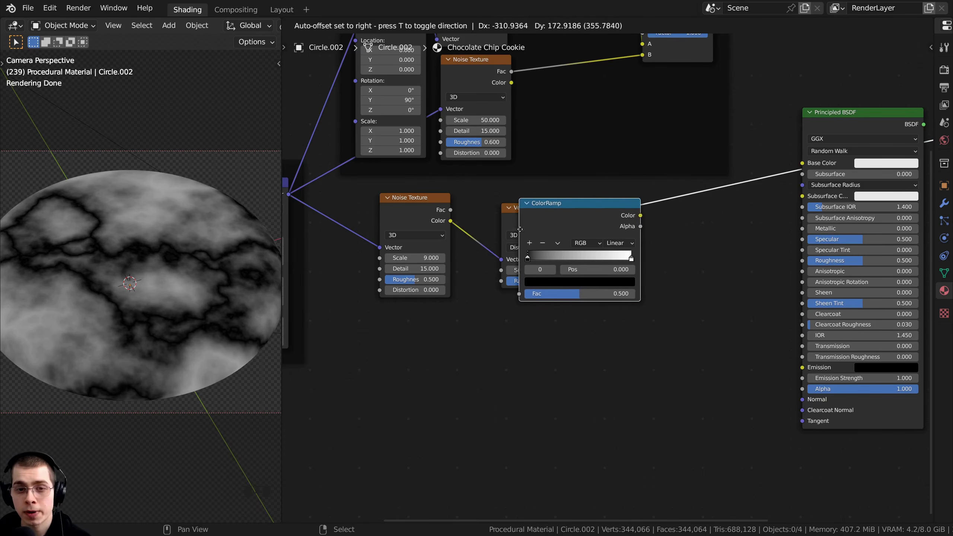
click(601, 229)
middle_drag(599, 210, 563, 217)
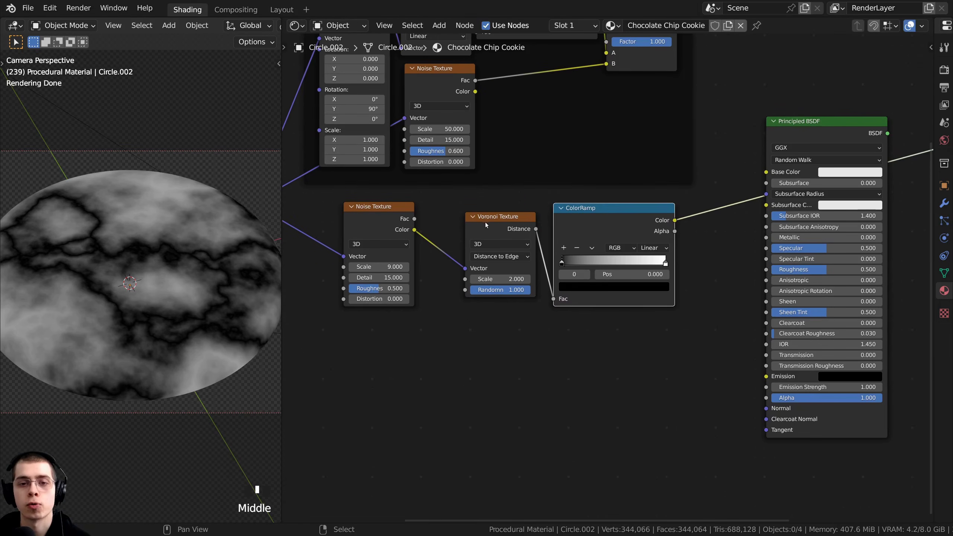
Move the ColorRamp's white stop to position 0.316, leaving the black stop at 0.000, to tighten the crack contrast.
click(608, 265)
scroll(606, 263, up, 3)
drag(681, 258, 597, 261)
scroll(598, 262, up, 5)
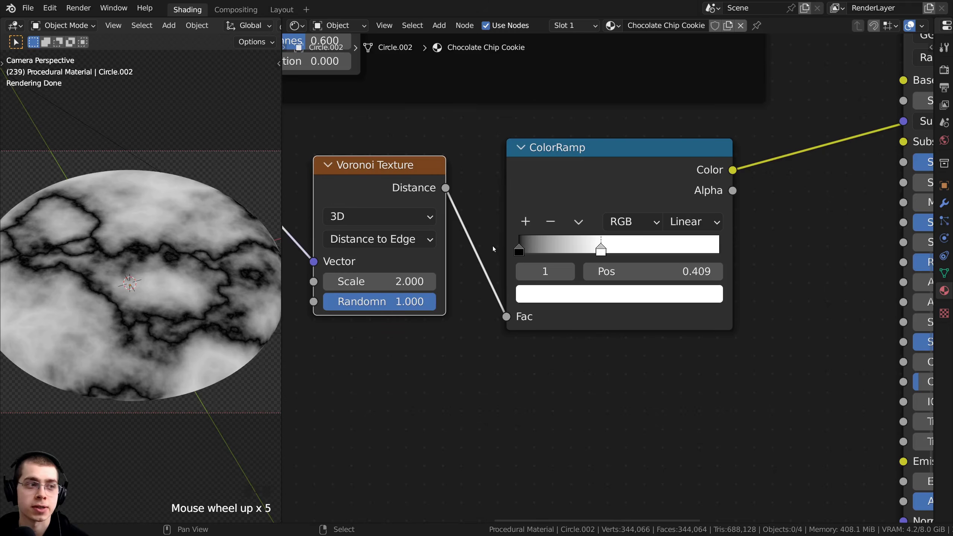
mouse_move(519, 250)
mouse_down()
mouse_move(542, 250)
mouse_move(516, 250)
mouse_up()
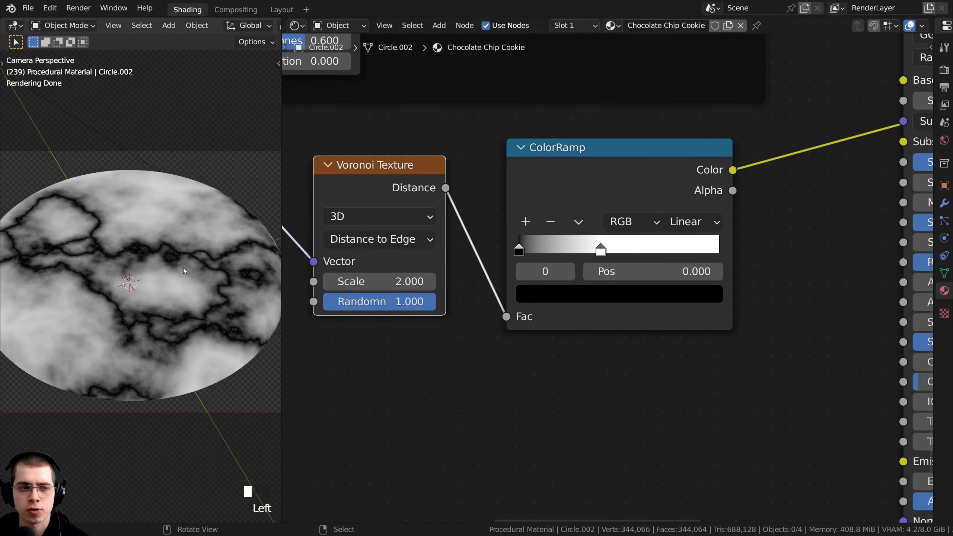
scroll(184, 271, up, 1)
click(520, 251)
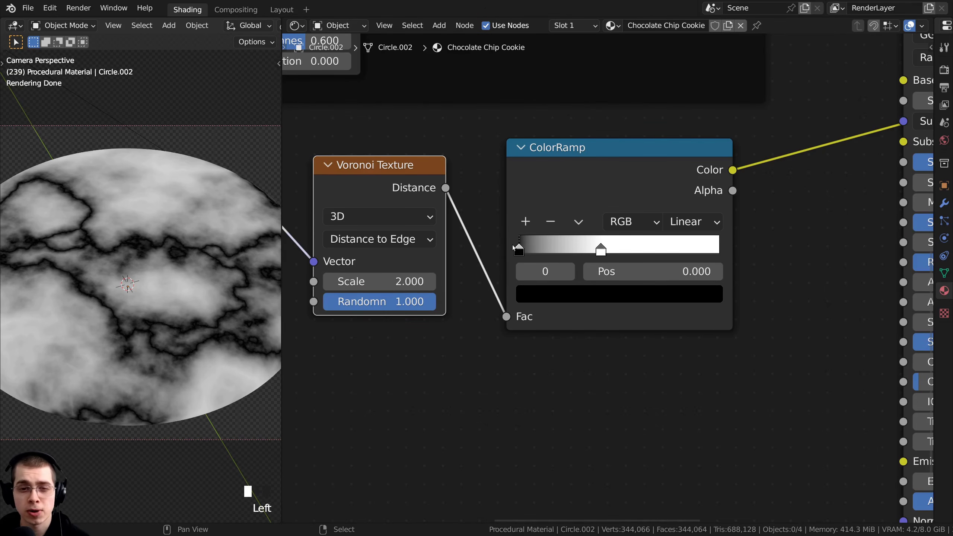
drag(600, 250, 581, 249)
scroll(71, 259, down, 2)
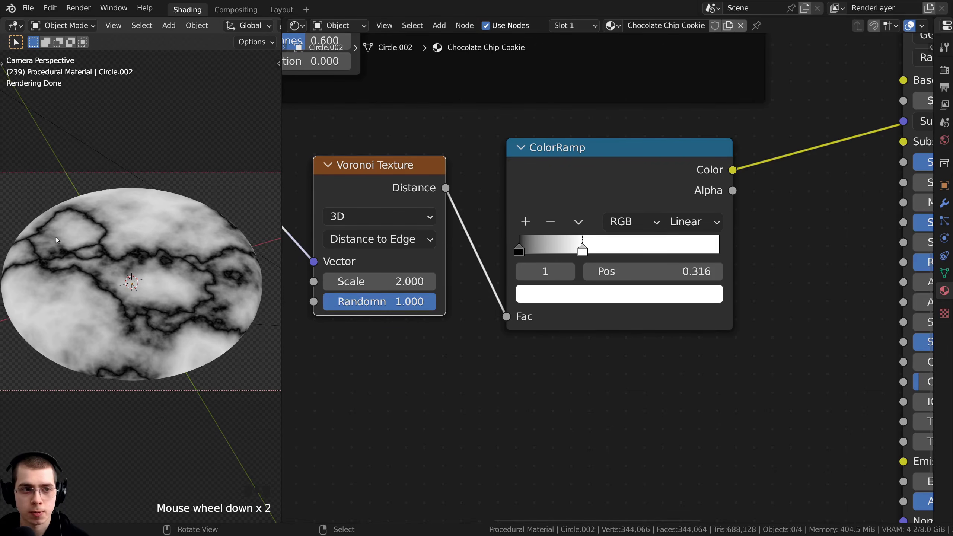
scroll(91, 233, up, 2)
scroll(573, 217, down, 4)
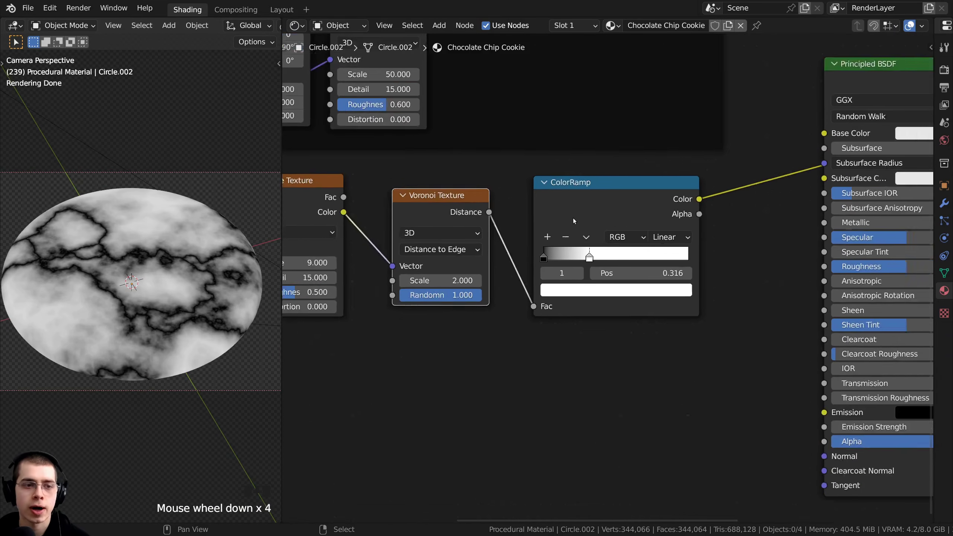
Group the crack Noise Texture, Voronoi Texture and ColorRamp nodes into a new frame.
click(576, 208)
middle_drag(576, 208, 597, 245)
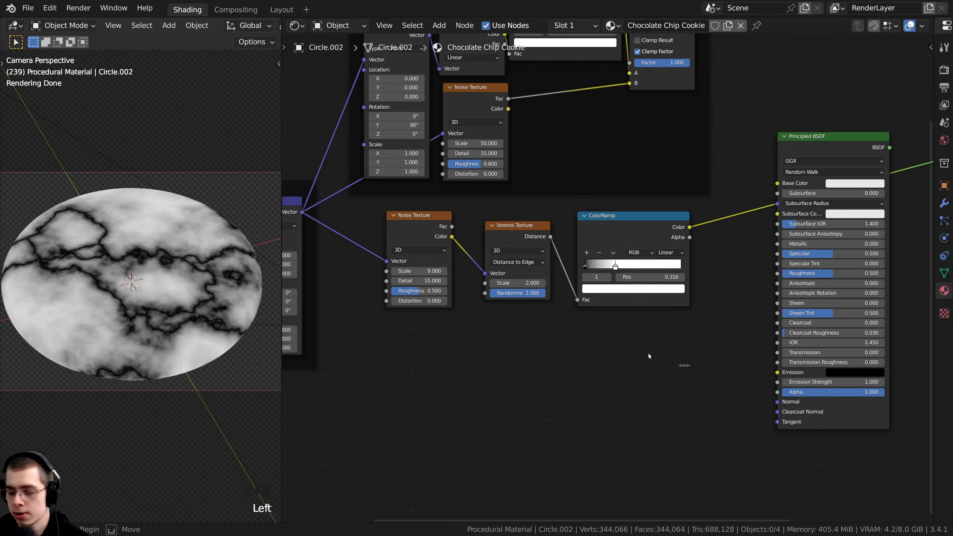
drag(692, 366, 421, 234)
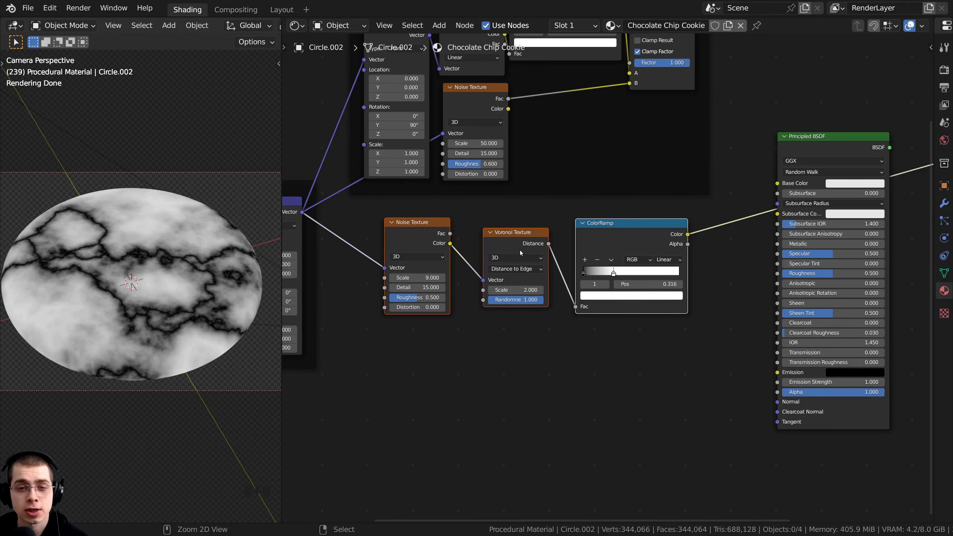
key(ctrl+j)
drag(522, 212, 518, 214)
Label the new frame "Cracks" and deselect it.
key(F2)
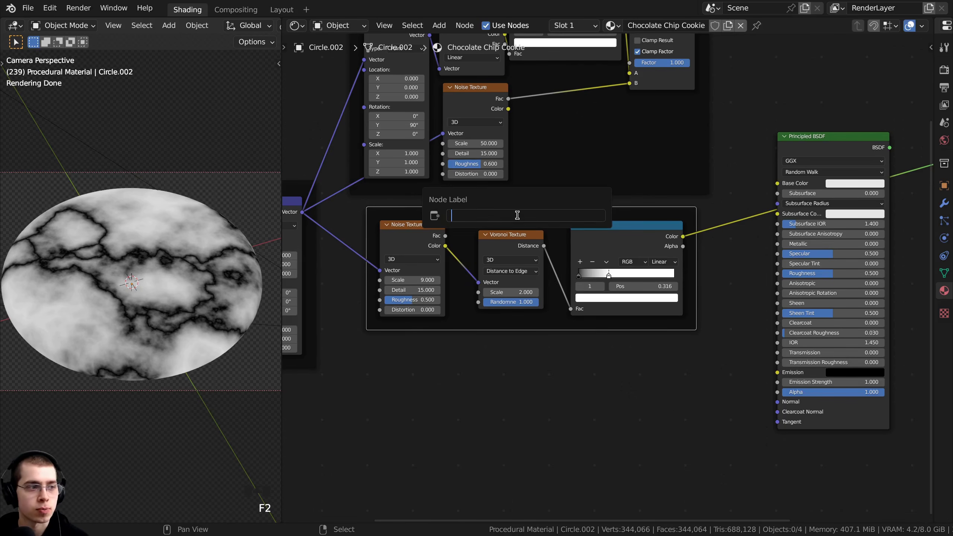
text(Crack)
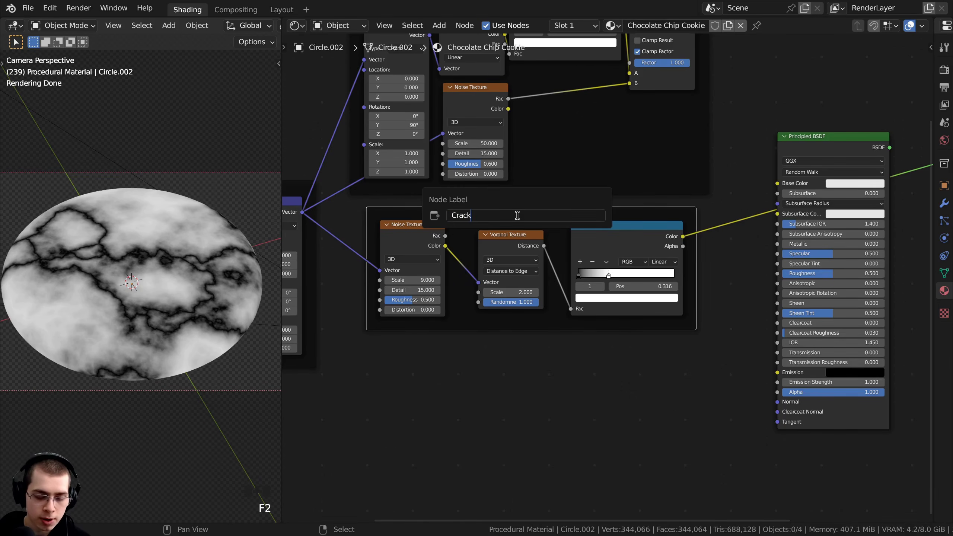
text(s)
key(Return)
scroll(517, 215, up, 2)
middle_drag(486, 208, 511, 193)
scroll(507, 210, down, 4)
click(504, 215)
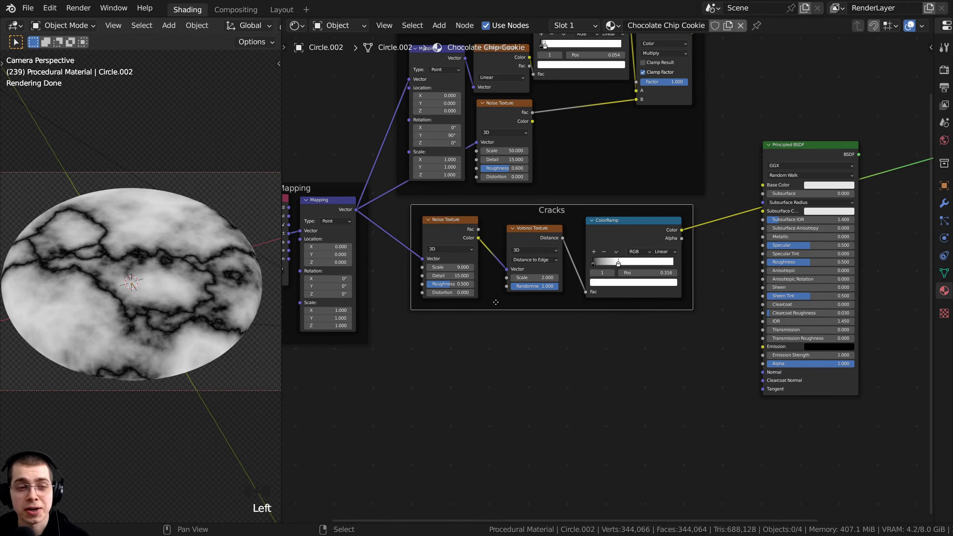
key(a)
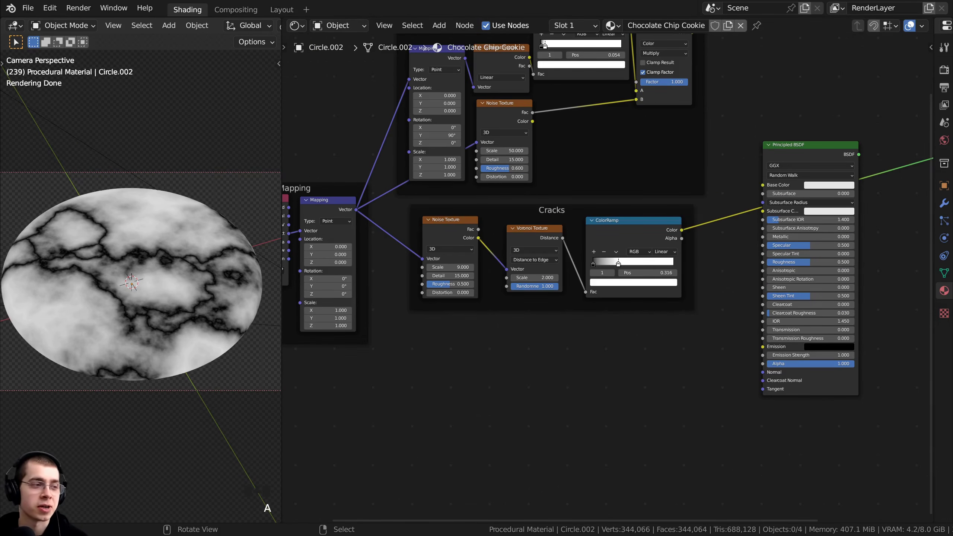
Add a Voronoi Texture node below the Cracks frame and preview its Distance output on the disc.
middle_drag(570, 315, 572, 281)
key(shift+a)
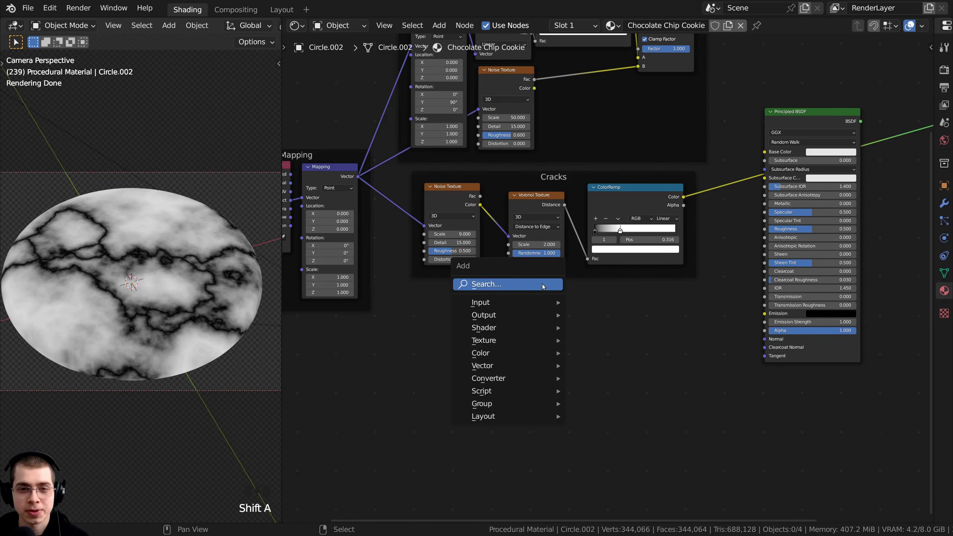
click(533, 286)
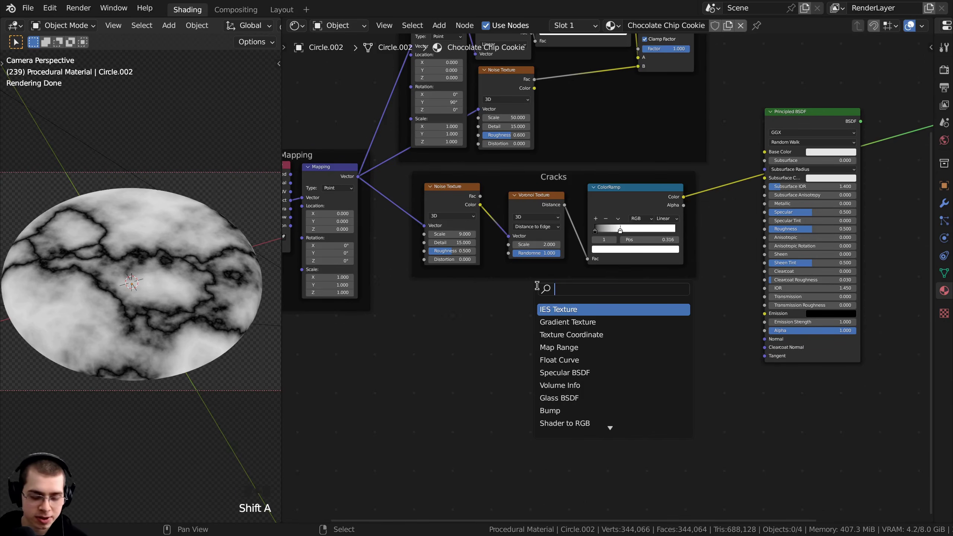
text(vor)
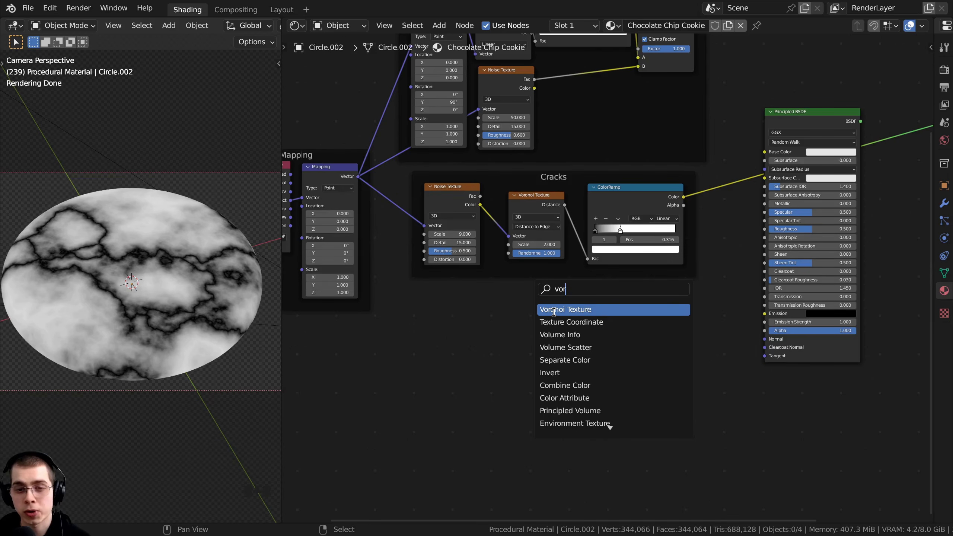
click(554, 310)
click(514, 319)
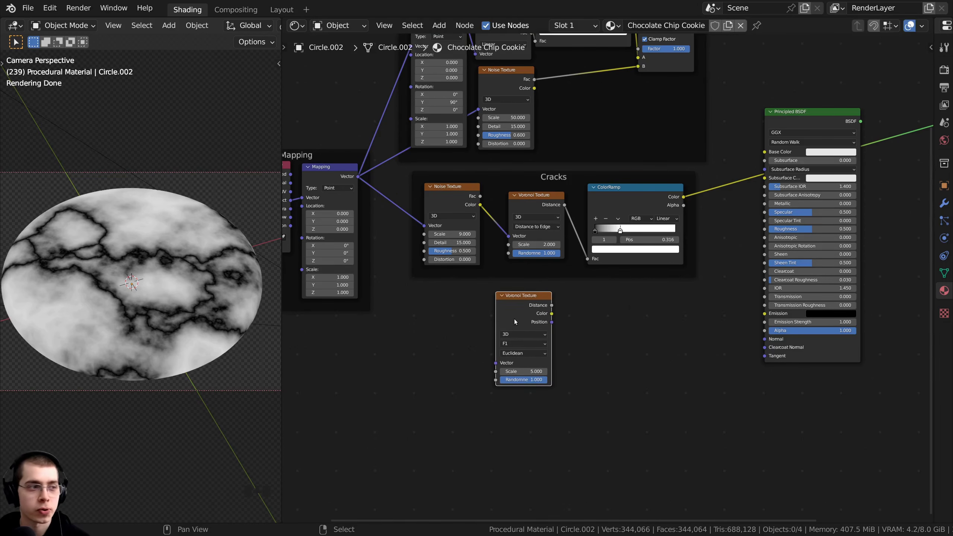
scroll(514, 318, up, 2)
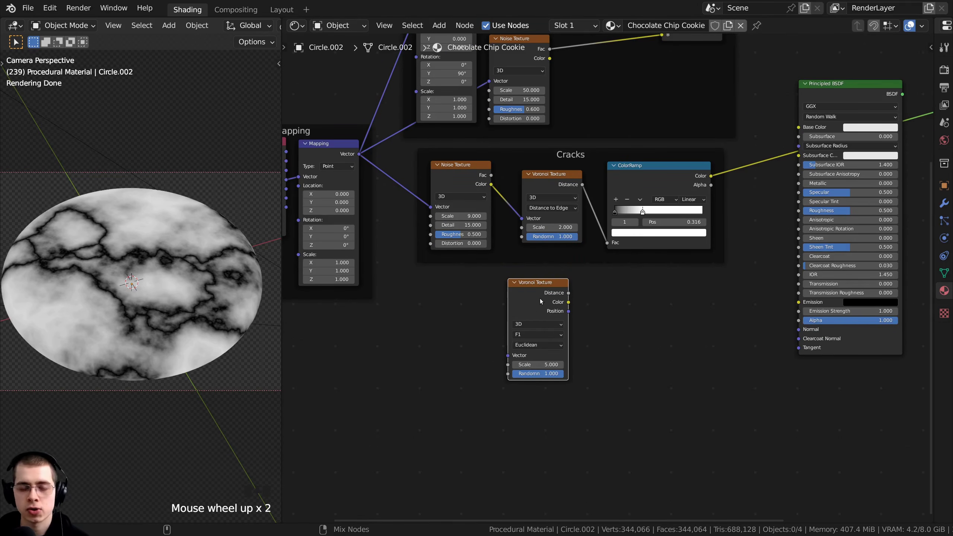
ctrl+shift+click(540, 298)
middle_drag(530, 288, 601, 266)
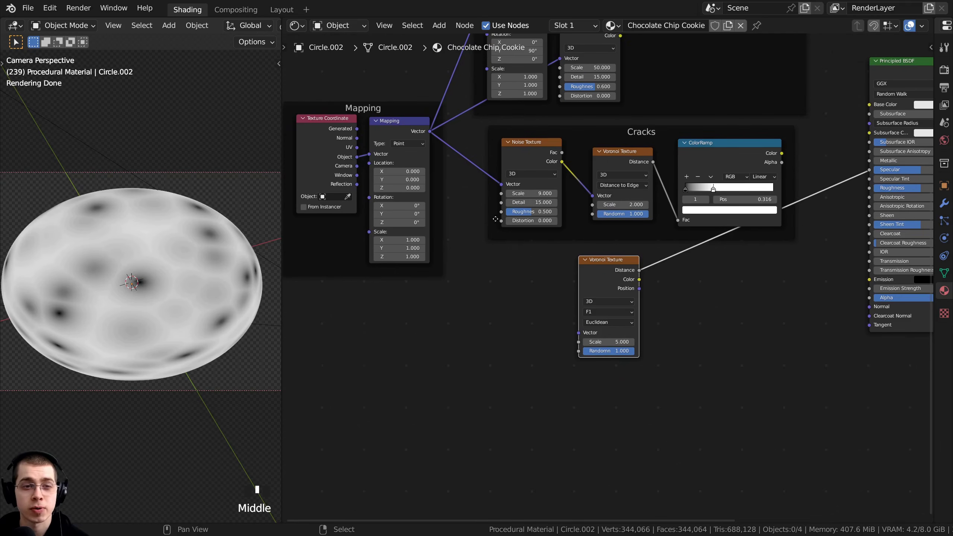
scroll(172, 211, up, 1)
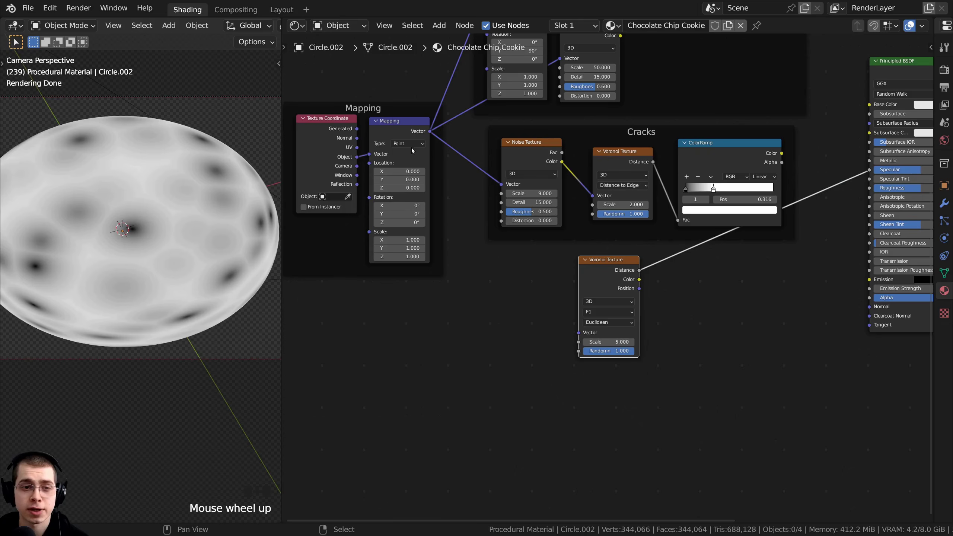
Connect the Mapping node's Vector output to the new Voronoi Texture's Vector input and set its scale to 20.000.
drag(430, 131, 623, 354)
scroll(597, 338, up, 2)
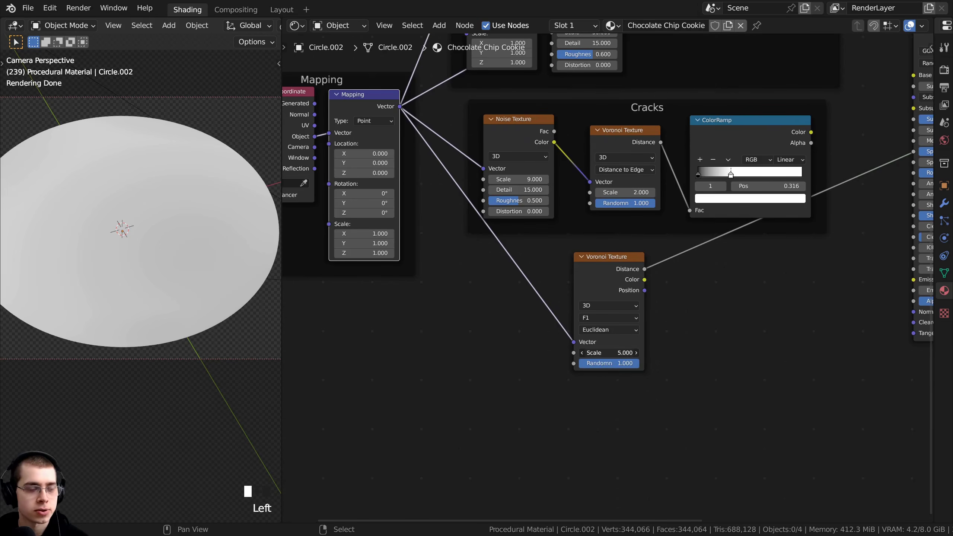
click(610, 354)
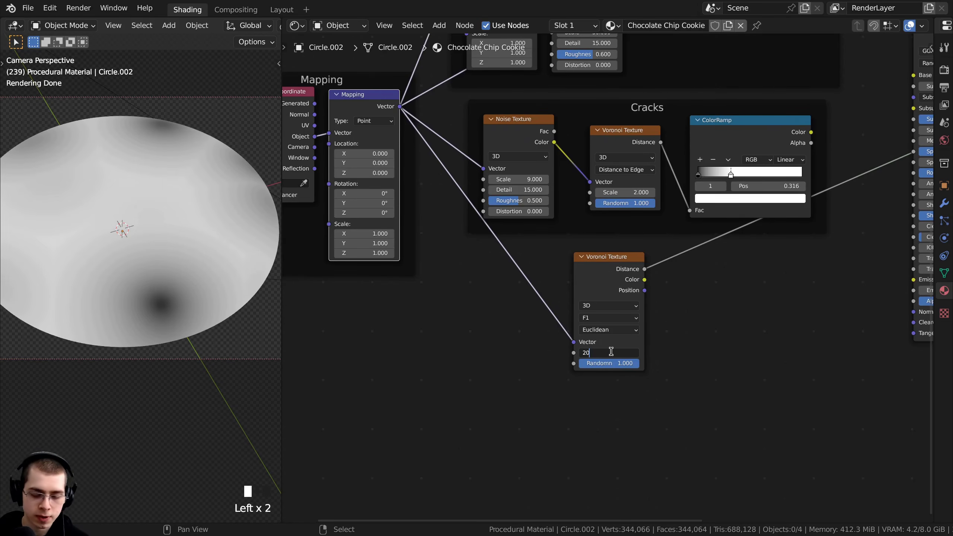
text(20)
key(Return)
shift+middle_drag(205, 316, 106, 164)
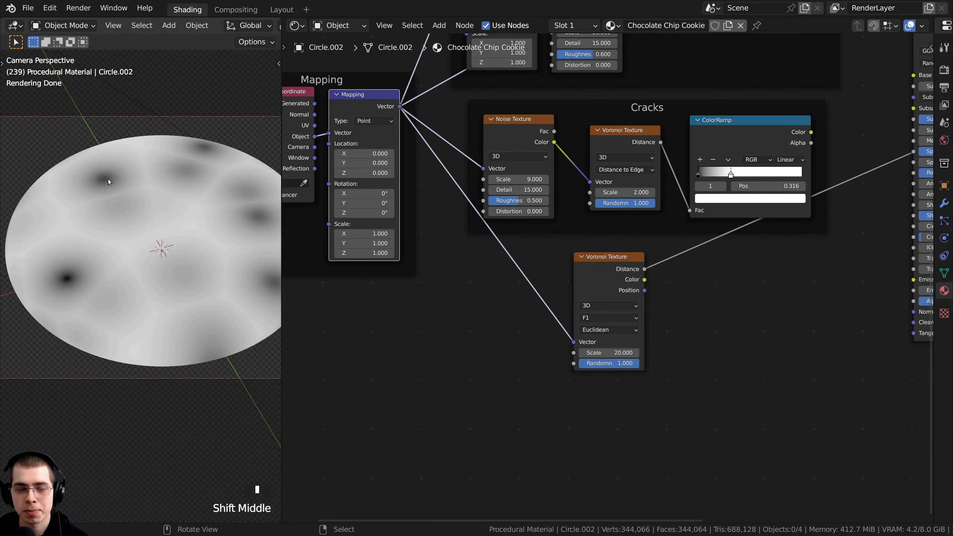
Switch the new Voronoi Texture's dimensions to 2D.
middle_drag(514, 325, 488, 295)
scroll(563, 319, up, 2)
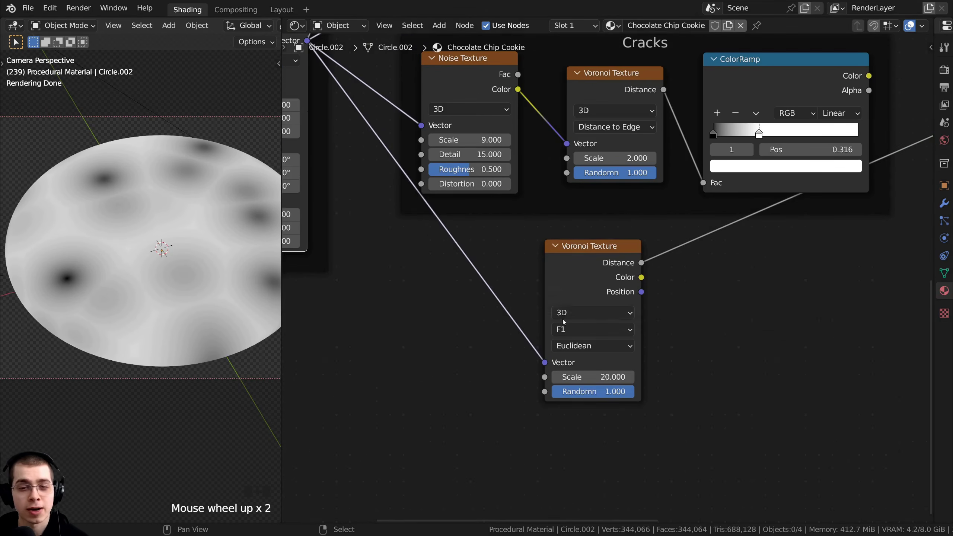
middle_drag(586, 313, 555, 266)
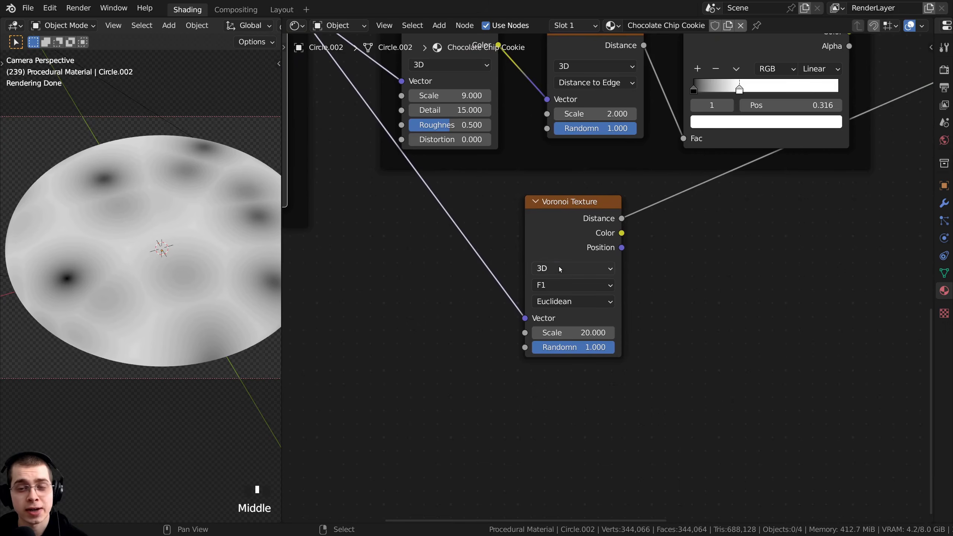
click(558, 267)
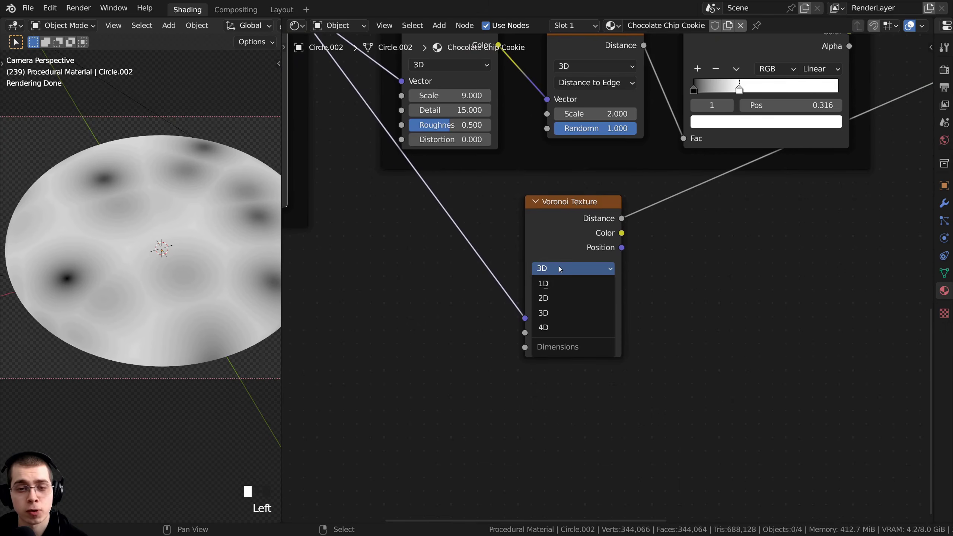
click(561, 300)
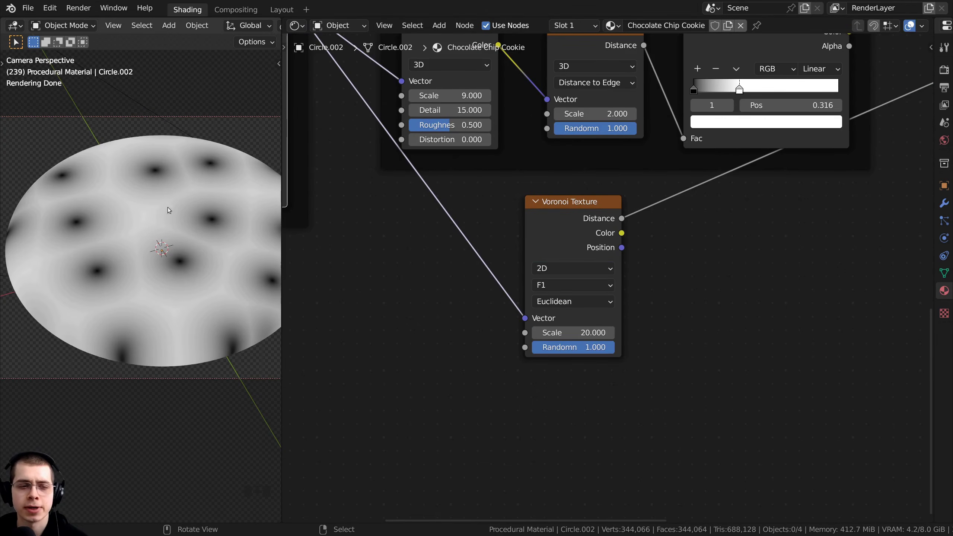
Examine the shape and falloff of the 2D Voronoi spots on the disc's surface up close.
middle_drag(167, 207, 160, 226)
scroll(174, 313, up, 1)
scroll(147, 278, up, 3)
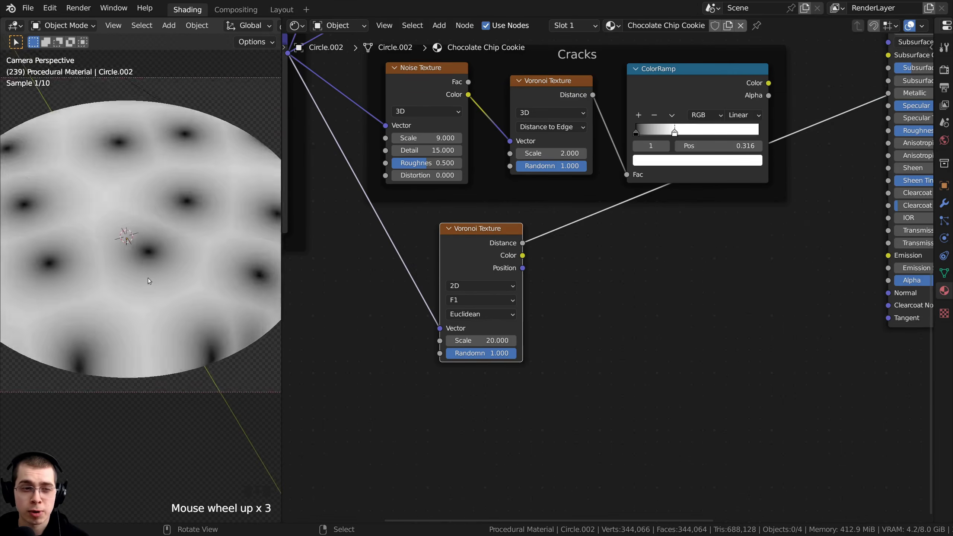
shift+middle_drag(148, 277, 137, 272)
scroll(127, 285, up, 3)
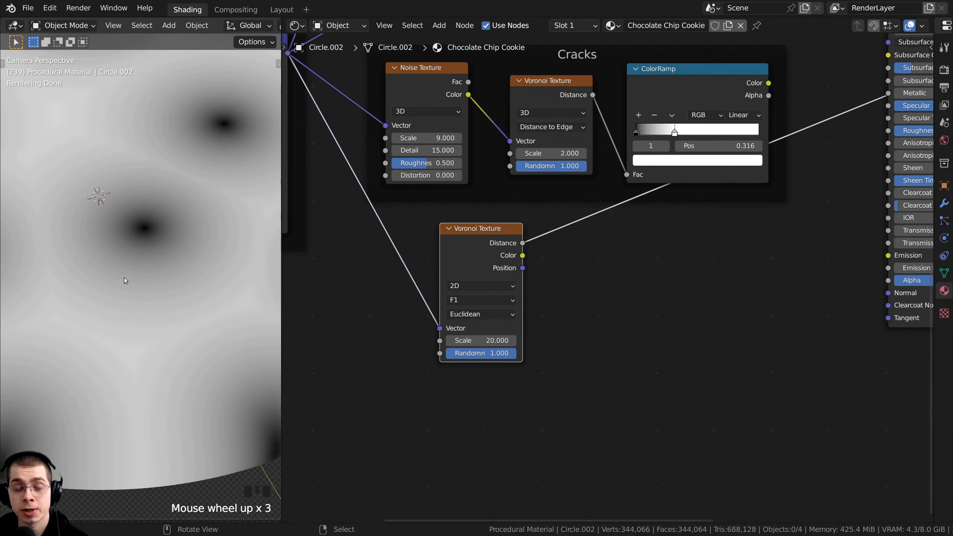
scroll(123, 277, down, 2)
scroll(136, 271, up, 1)
scroll(133, 226, up, 1)
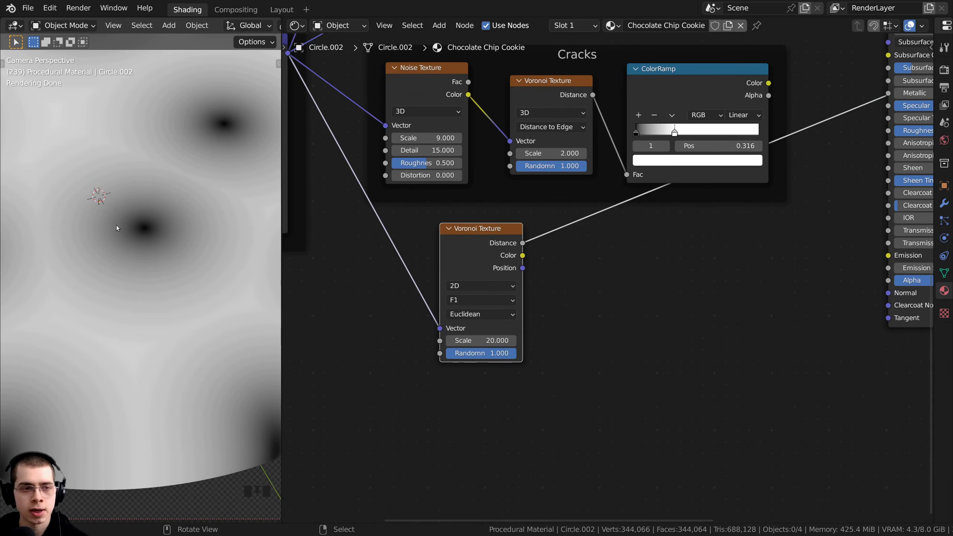
scroll(138, 246, down, 2)
scroll(176, 240, up, 1)
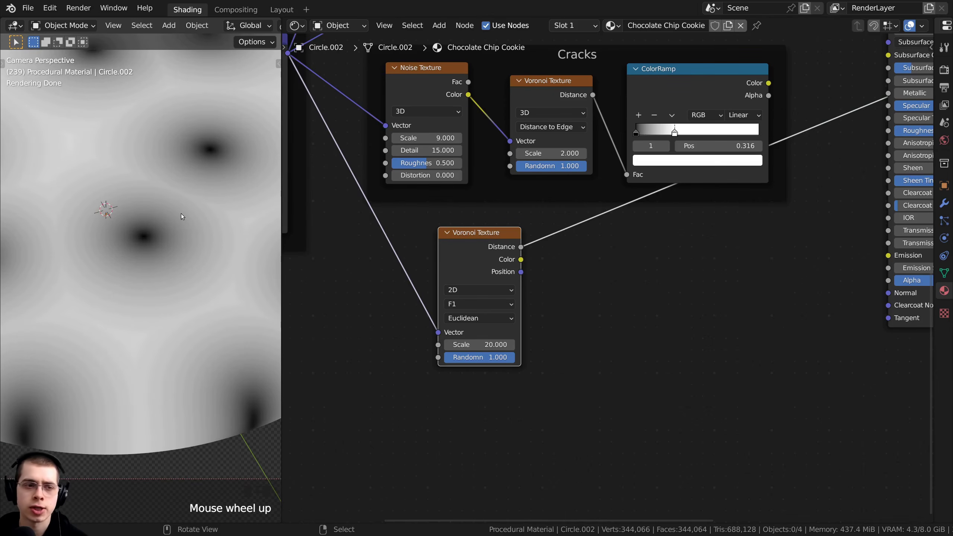
Insert a ColorRamp node after the 2D Voronoi Texture, using its Distance output as the factor.
middle_drag(454, 291, 452, 293)
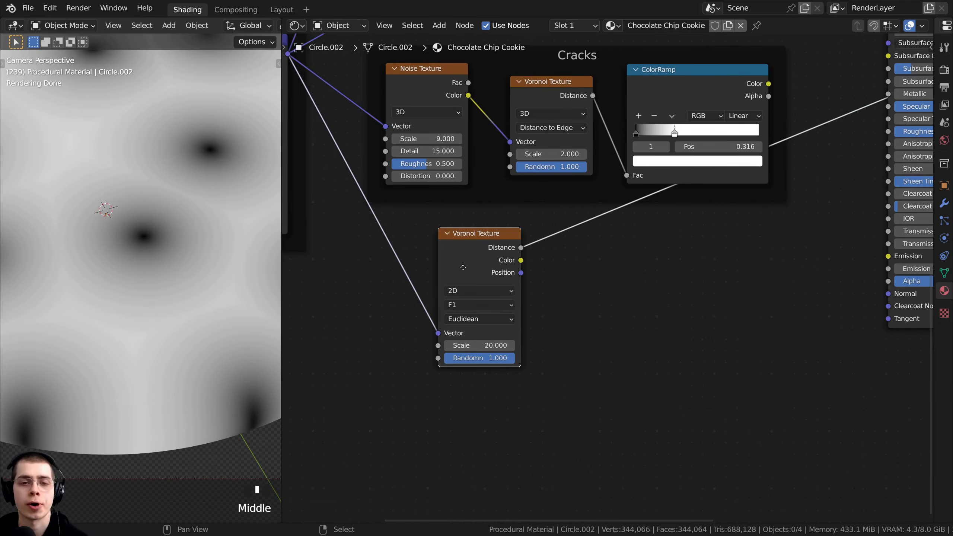
key(shift+s)
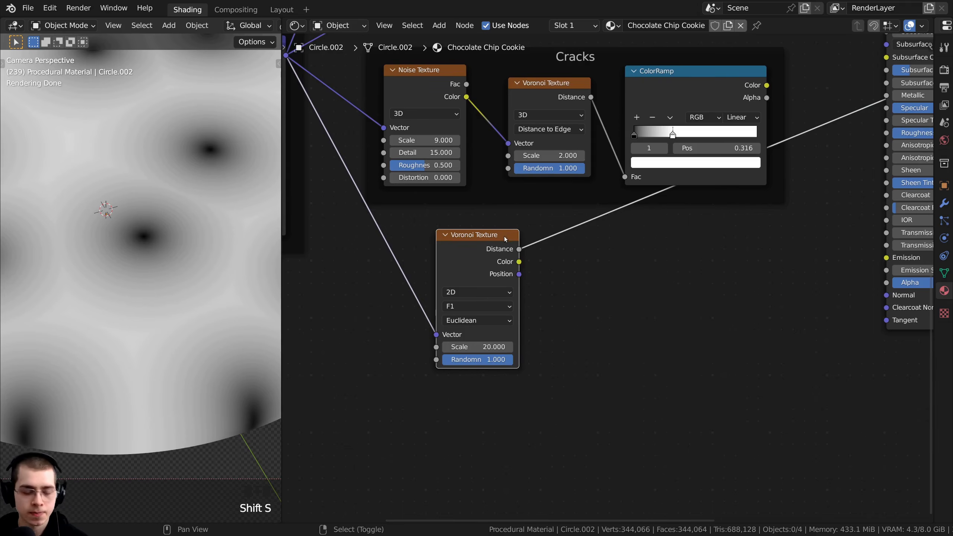
key(shift+a)
text(col)
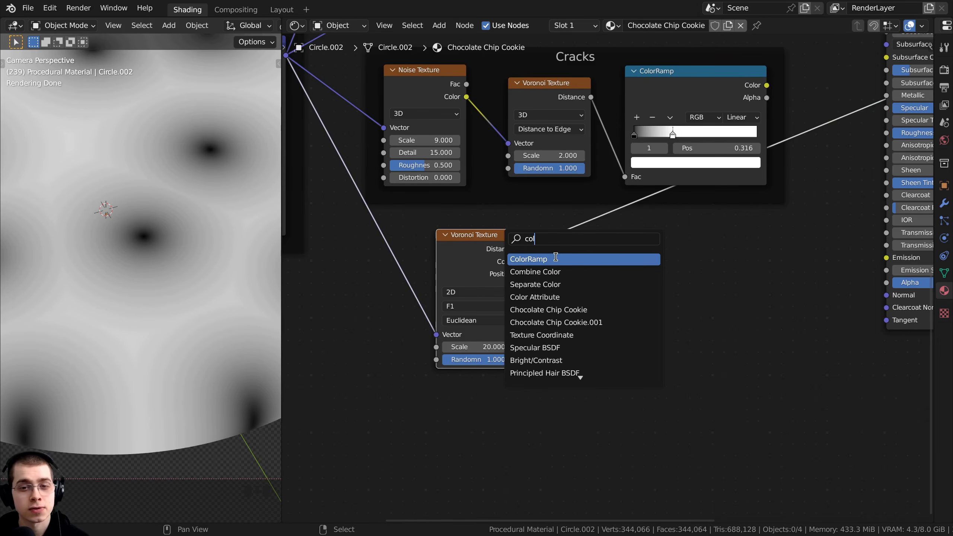
click(556, 258)
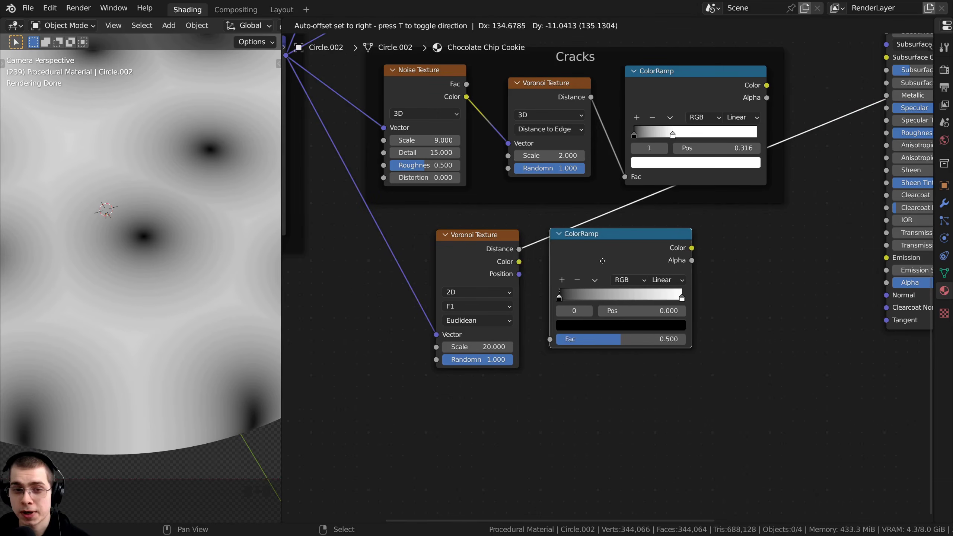
click(653, 262)
middle_drag(624, 258, 595, 249)
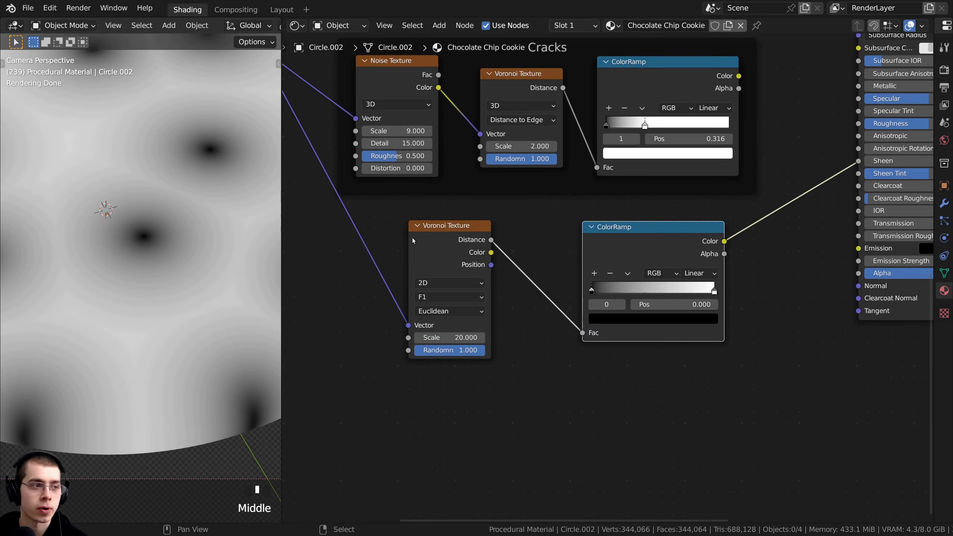
scroll(605, 332, up, 2)
middle_drag(604, 331, 595, 333)
scroll(733, 295, up, 2)
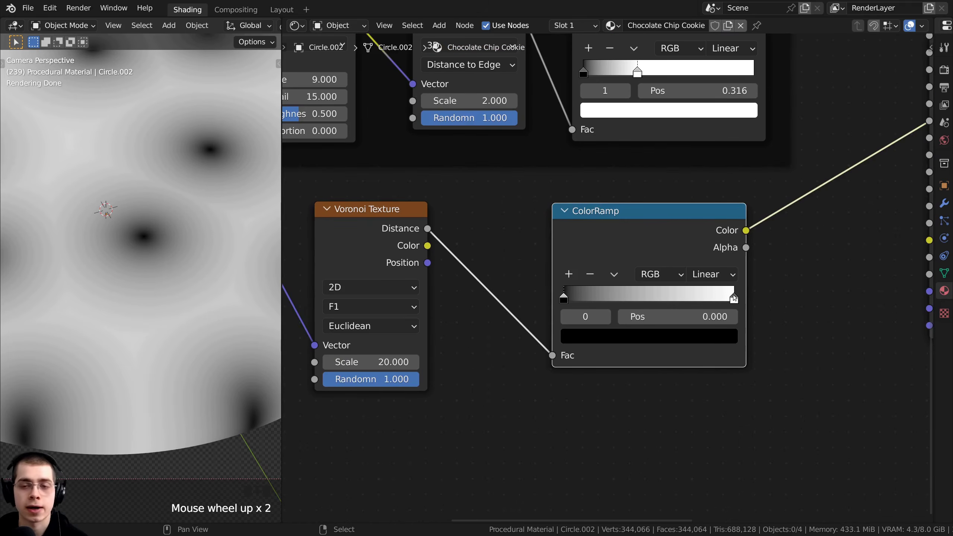
Set the lower ColorRamp to run from a white stop at the start to a black stop at position 0.148.
drag(733, 296, 663, 298)
scroll(141, 244, down, 4)
key(g)
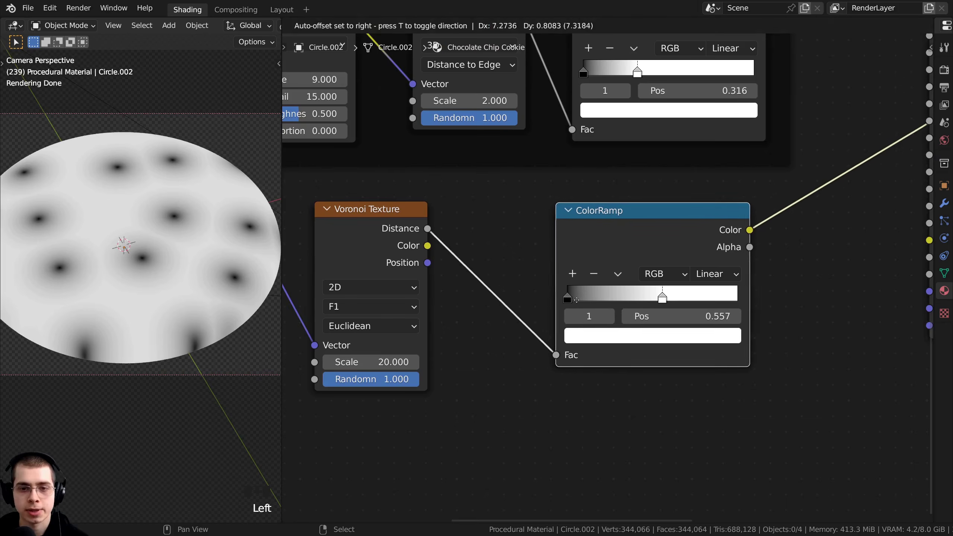
click(587, 295)
drag(587, 295, 607, 297)
drag(667, 298, 600, 304)
scroll(612, 301, up, 1)
scroll(610, 303, up, 1)
click(573, 301)
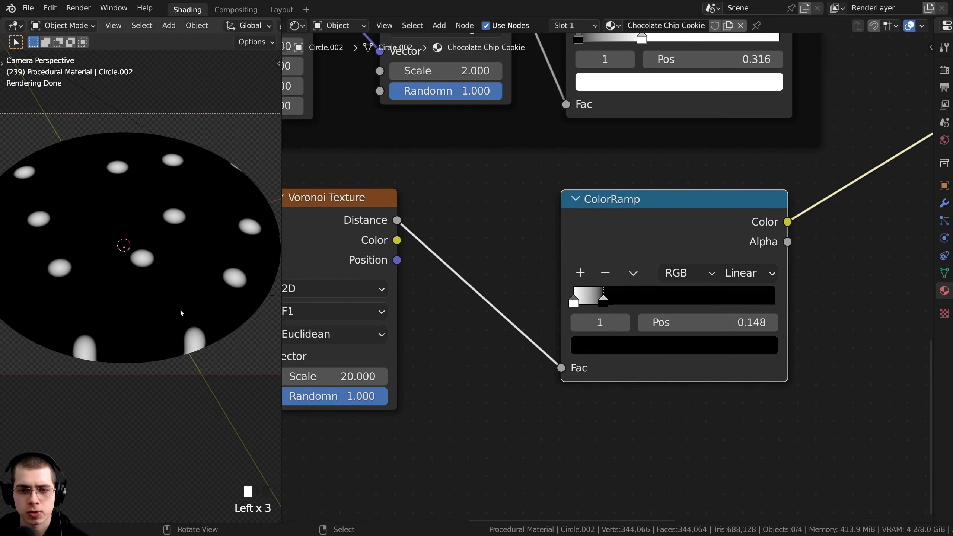
Move the 2D Voronoi Texture farther from its ColorRamp to make room for another node between them.
scroll(112, 244, up, 5)
scroll(112, 244, down, 5)
scroll(441, 257, down, 4)
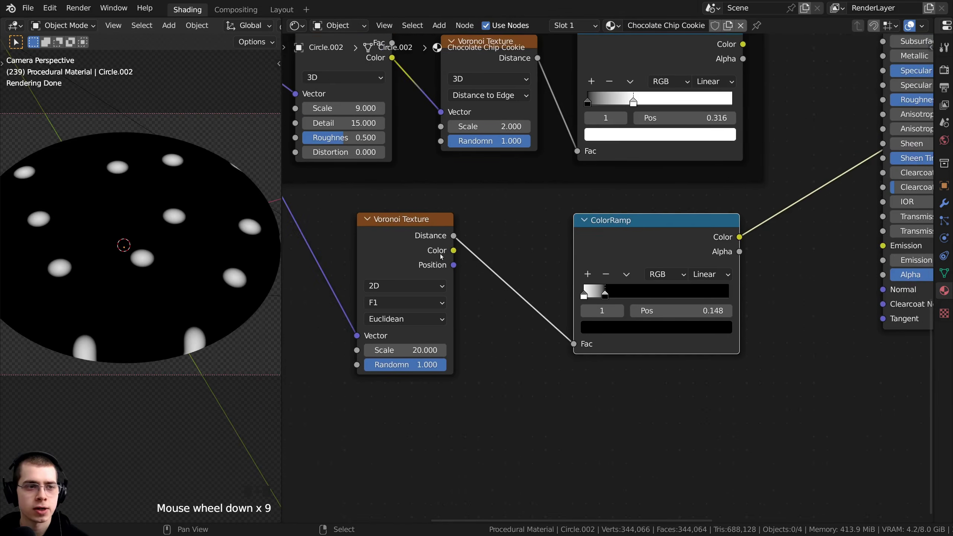
middle_drag(440, 256, 495, 259)
drag(458, 269, 411, 270)
middle_drag(640, 298, 618, 305)
scroll(620, 305, up, 4)
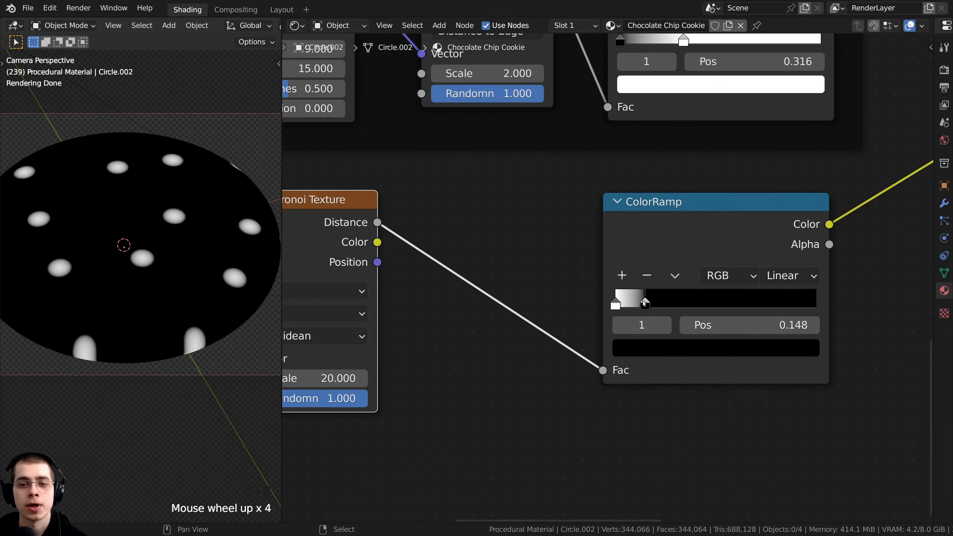
mouse_move(645, 303)
mouse_down()
mouse_move(658, 303)
mouse_move(635, 306)
mouse_move(643, 306)
mouse_up()
scroll(431, 225, down, 5)
middle_drag(383, 155, 441, 173)
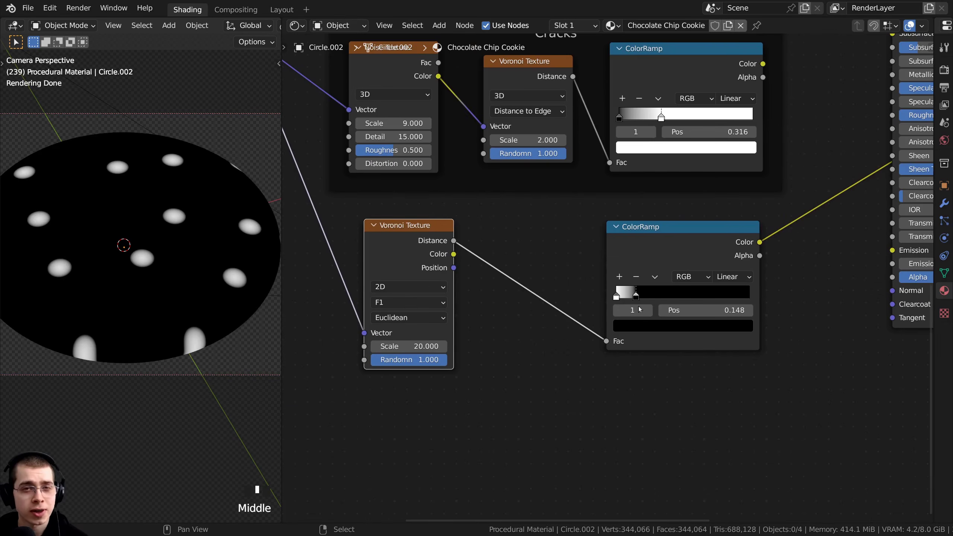
Insert a Hue Saturation Value node between the 2D Voronoi Texture's Distance output and the ColorRamp's factor.
scroll(639, 309, up, 4)
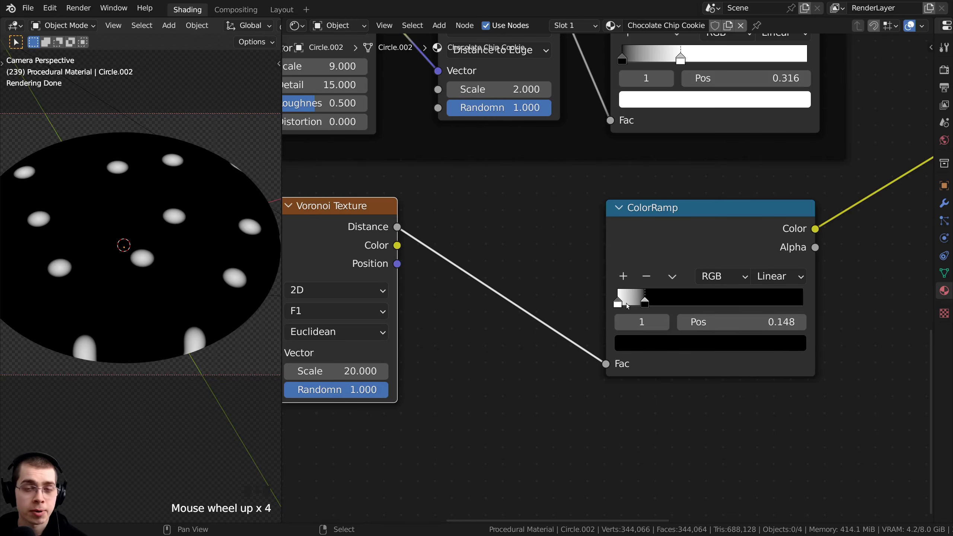
drag(642, 302, 642, 325)
click(644, 304)
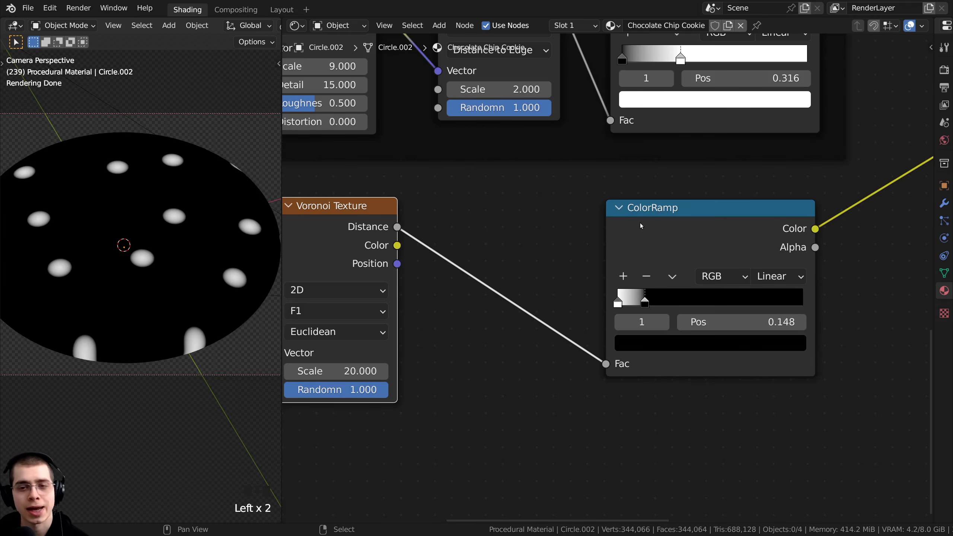
drag(641, 225, 648, 225)
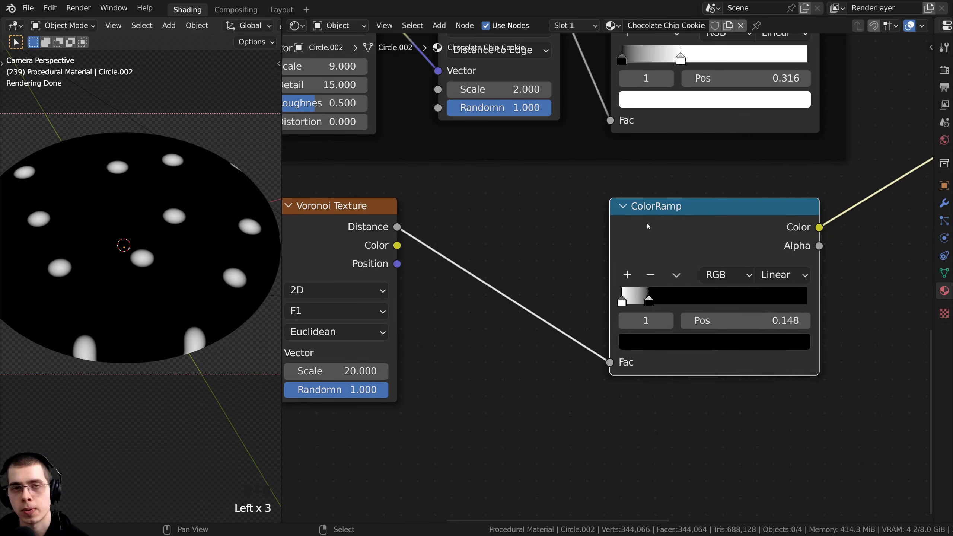
key(shift+a)
click(518, 219)
text(hue)
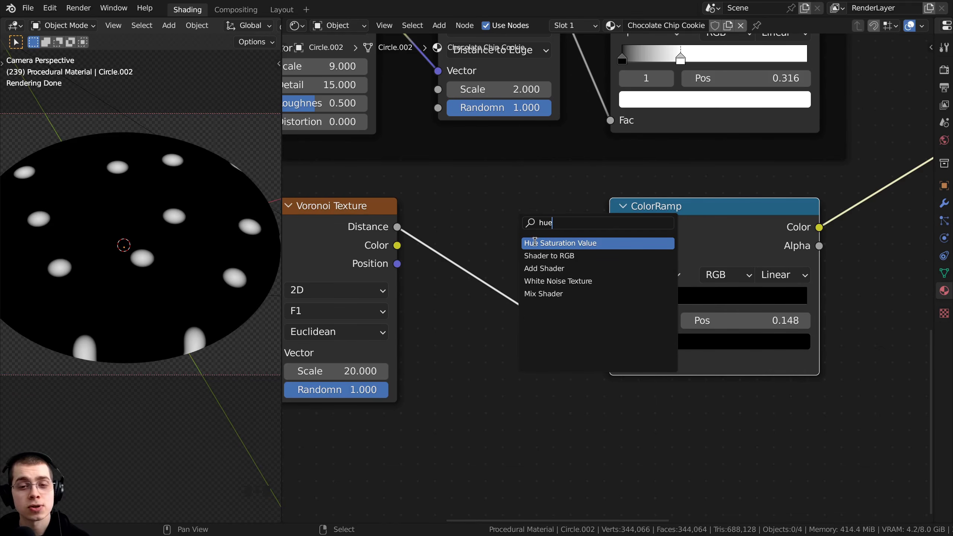
click(536, 244)
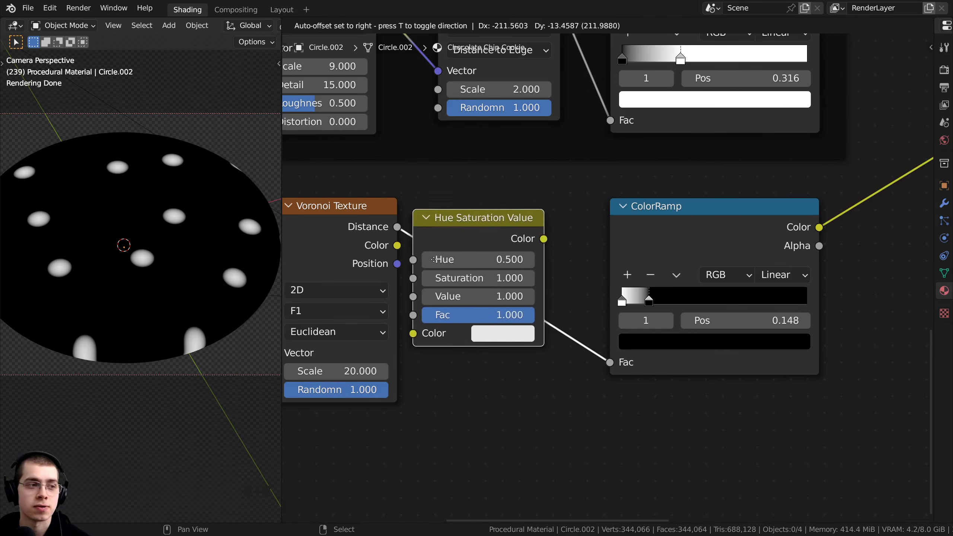
click(498, 230)
scroll(636, 310, down, 2)
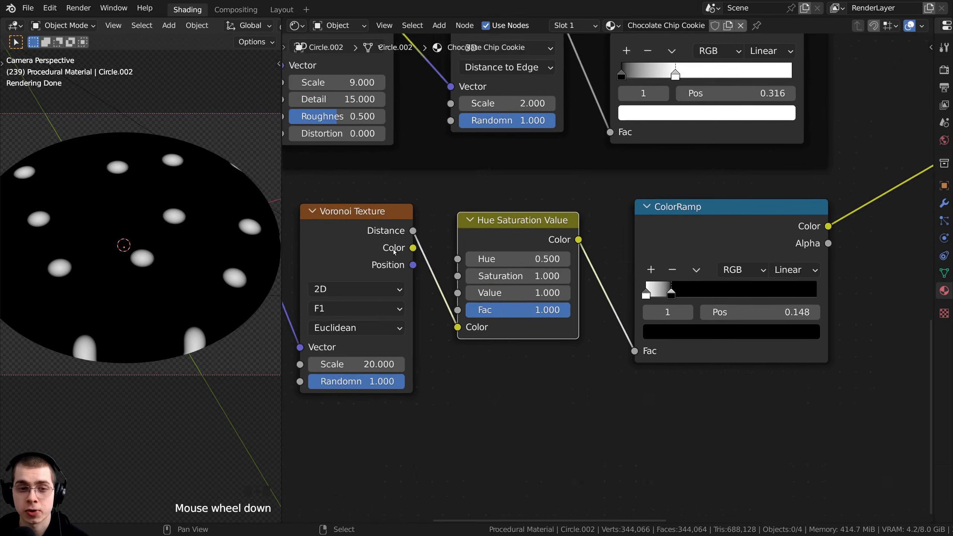
Try out a lower Value on the Hue Saturation Value node to preview its effect on the spots.
click(344, 232)
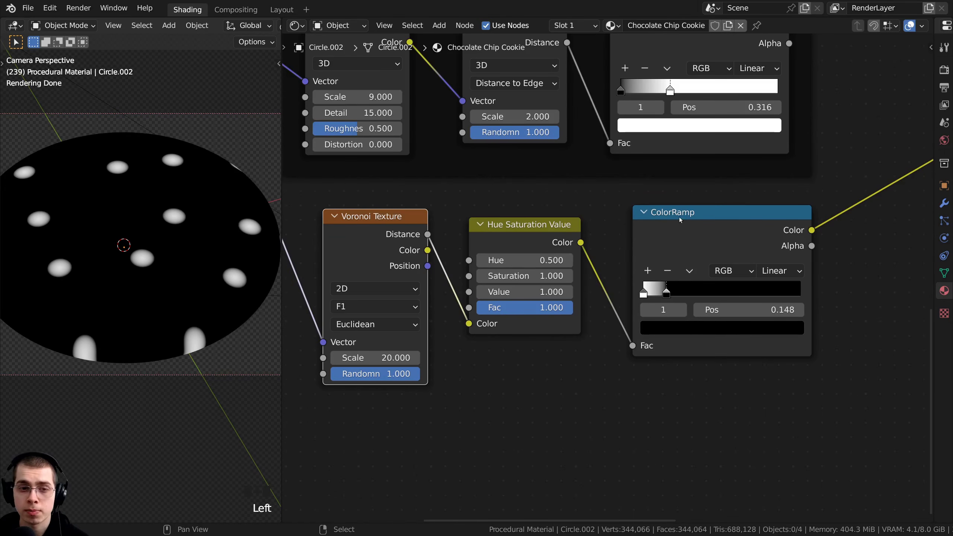
click(679, 217)
click(526, 231)
middle_drag(526, 231, 531, 229)
scroll(541, 232, up, 2)
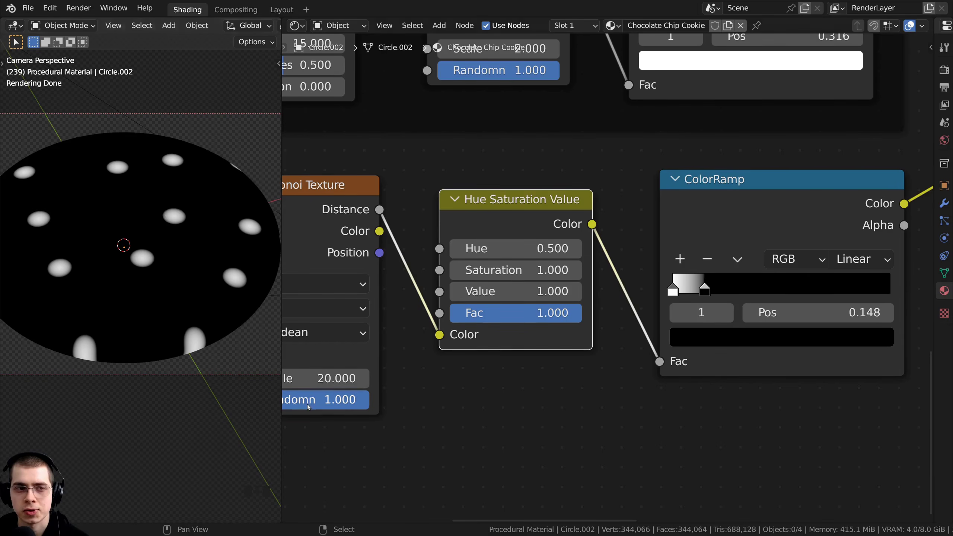
shift+drag(548, 292, 506, 292)
right_click(505, 292)
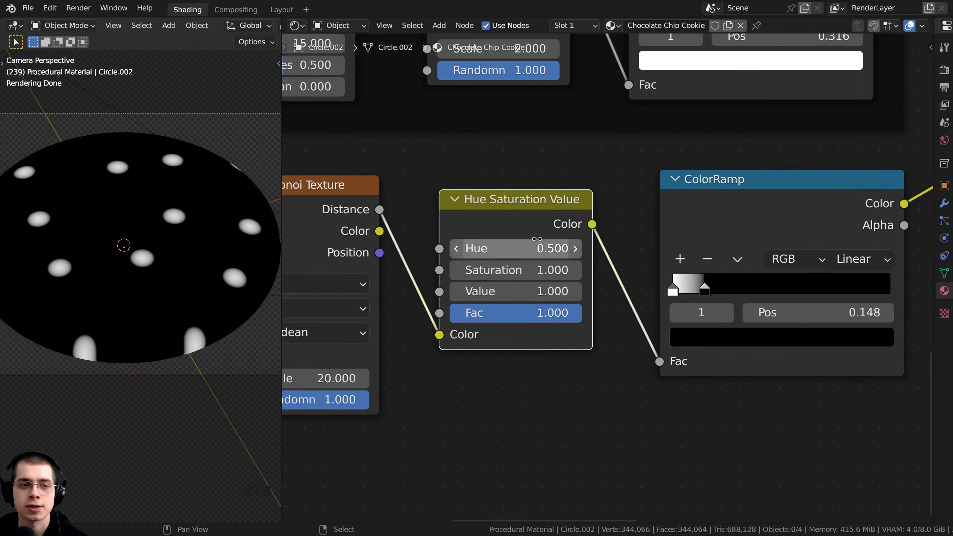
drag(513, 232, 516, 232)
scroll(512, 291, down, 3)
mouse_move(514, 288)
mouse_down()
mouse_move(529, 288)
mouse_move(484, 289)
mouse_move(496, 289)
mouse_up()
right_click(511, 288)
scroll(476, 230, down, 2)
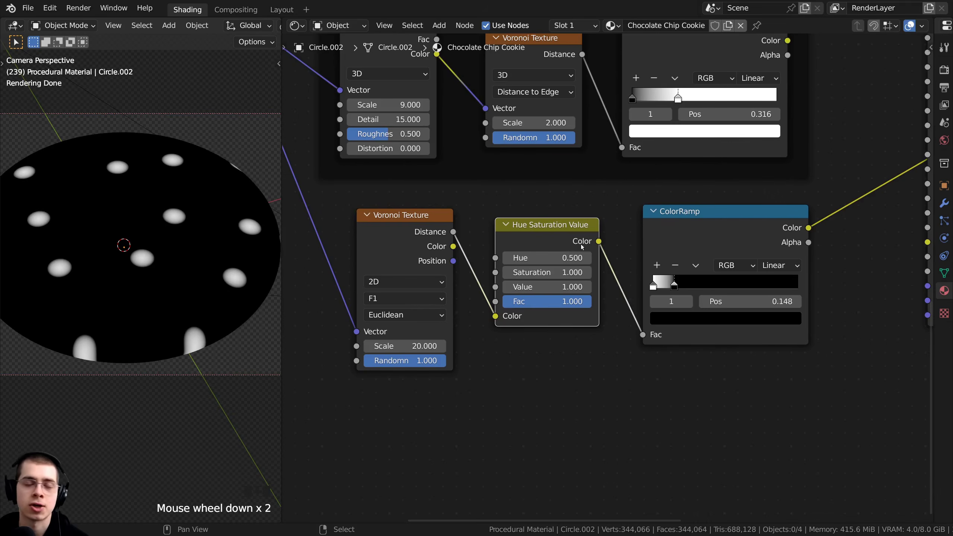
Space the Hue Saturation Value node and the lower ColorRamp evenly beside the 2D Voronoi Texture.
drag(545, 236, 539, 239)
drag(663, 228, 659, 228)
click(533, 239)
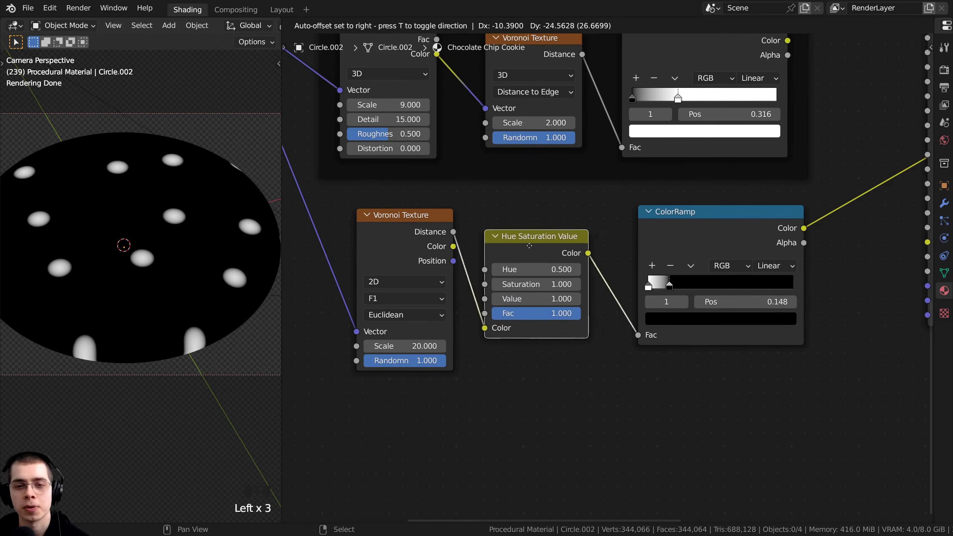
scroll(555, 241, down, 2)
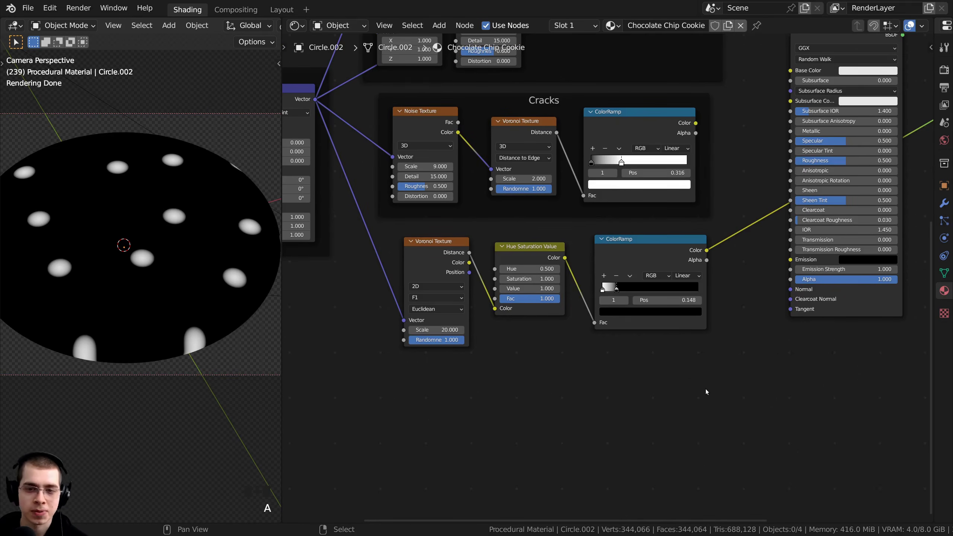
Group the 2D Voronoi Texture, Hue Saturation Value and ColorRamp in a frame labelled Chocolate Chips, aligned below the Cracks frame.
drag(706, 390, 395, 249)
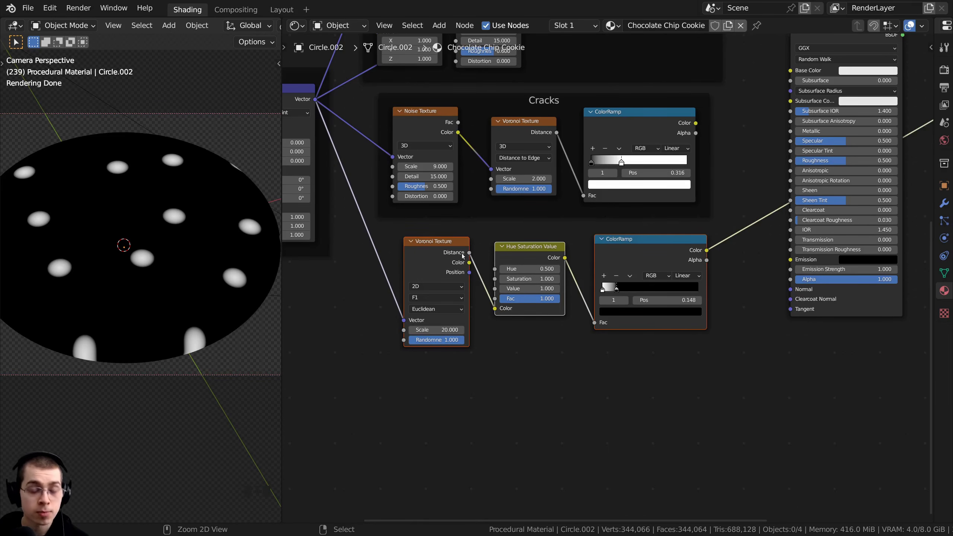
key(ctrl+j)
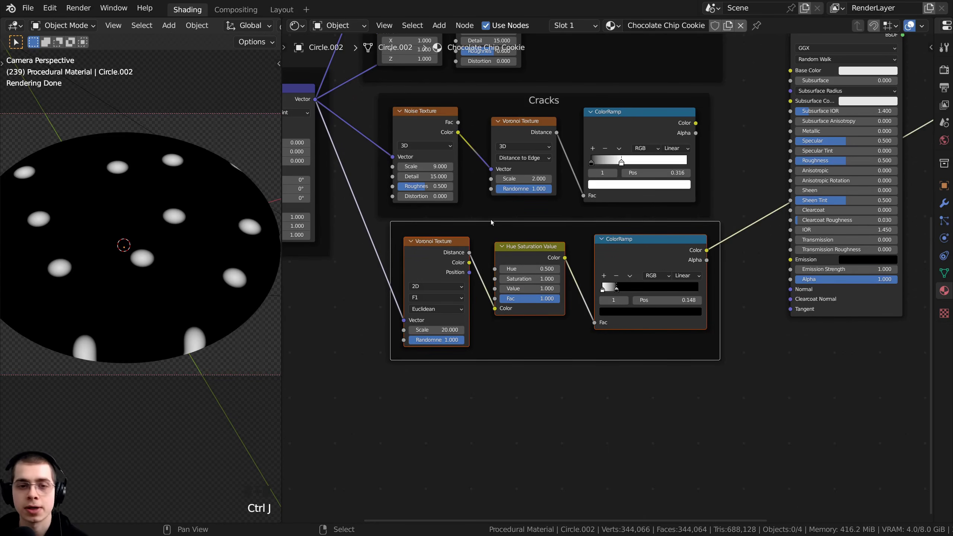
click(504, 235)
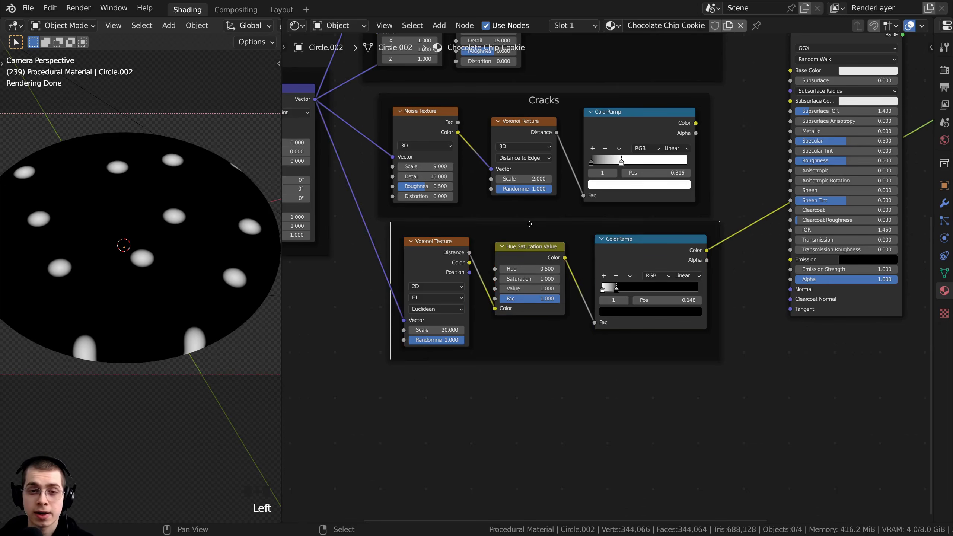
drag(527, 225, 517, 233)
key(F2)
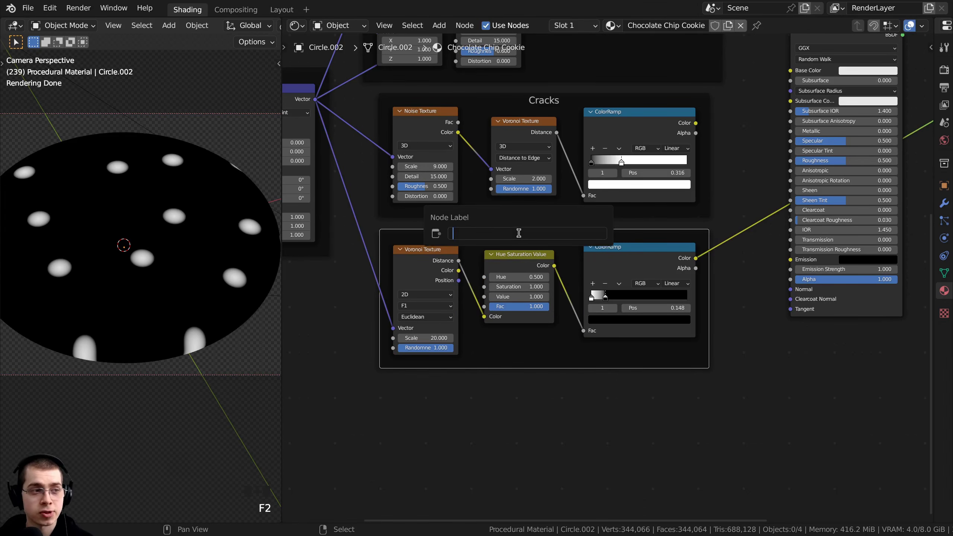
text(Ch)
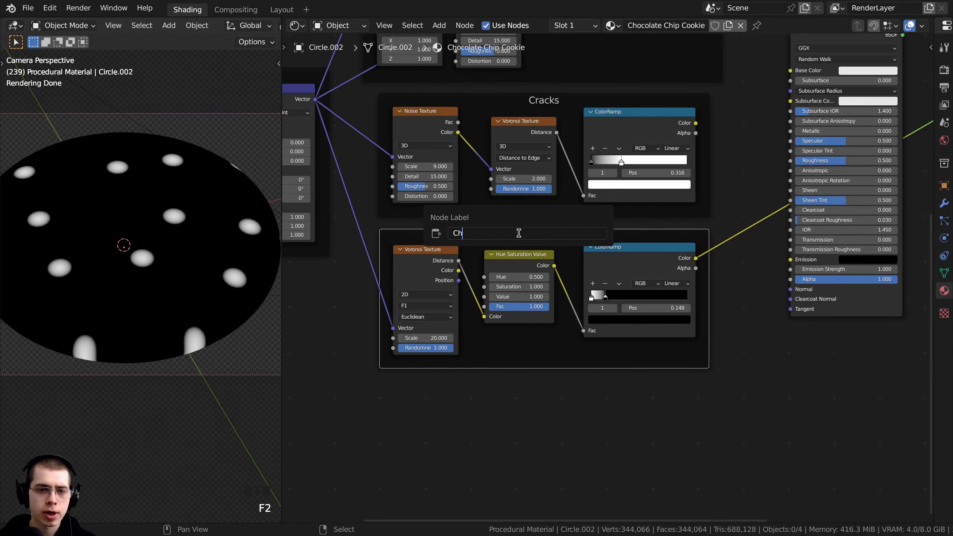
text(o)
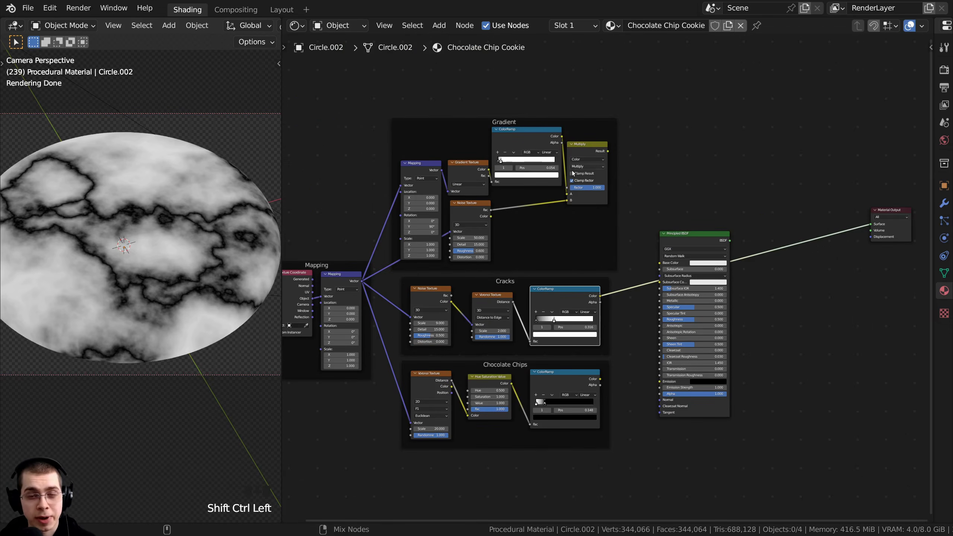
Preview the outputs of the Gradient, Cracks and Chocolate Chips frames one at a time on the disc.
ctrl+shift+click(583, 150)
ctrl+shift+click(553, 297)
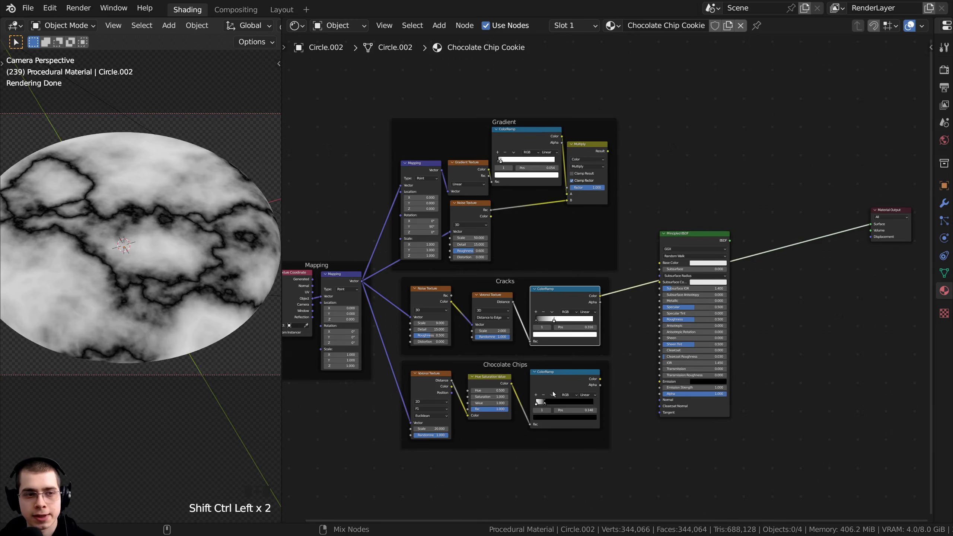
ctrl+shift+click(560, 381)
ctrl+shift+click(554, 293)
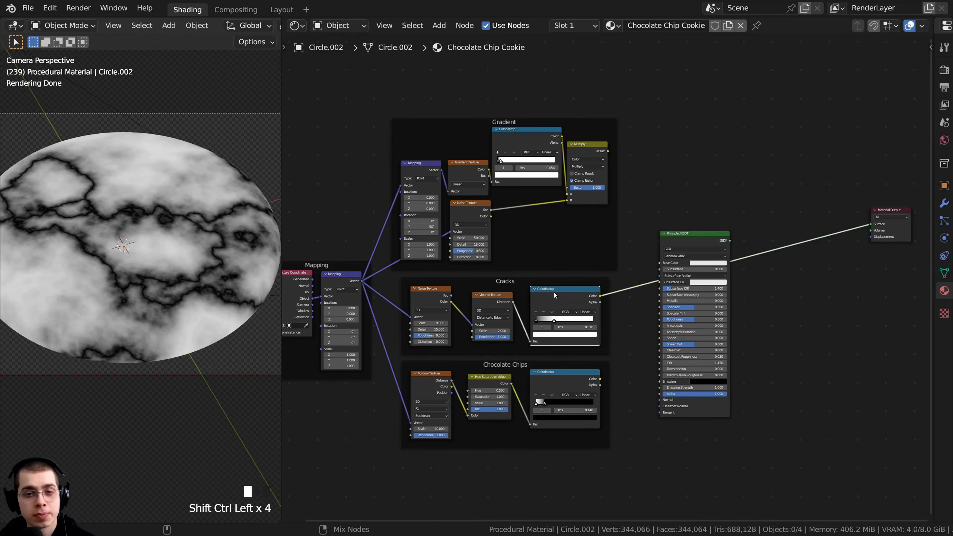
Preview the Gradient Multiply node, the Chocolate Chips ColorRamp and the Cracks ColorRamp in turn on the cookie, returning to the Gradient.
ctrl+shift+click(581, 147)
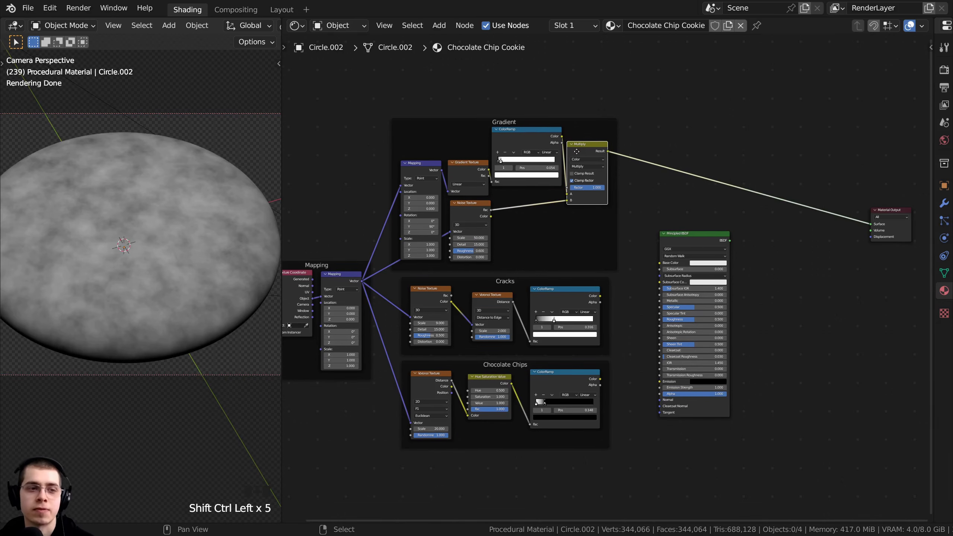
scroll(543, 117, up, 1)
drag(592, 105, 348, 503)
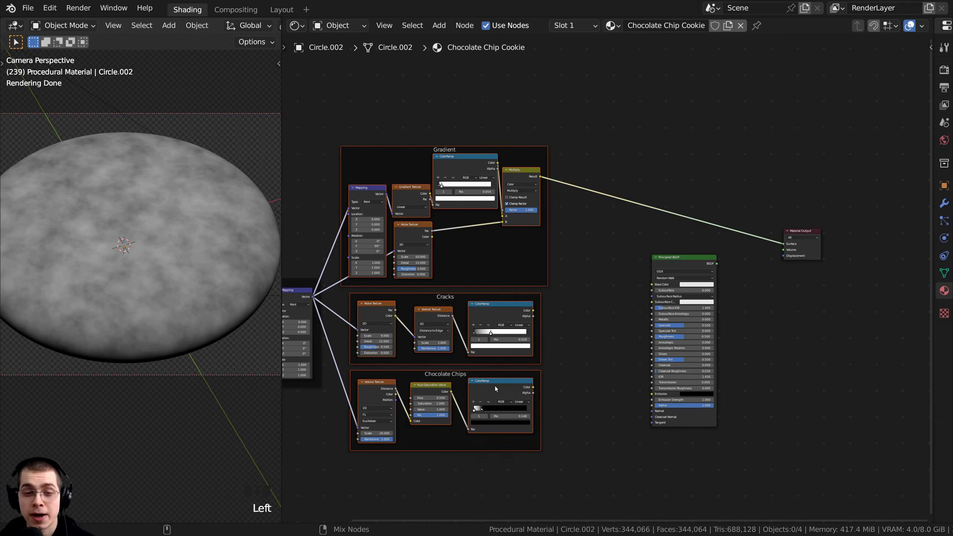
ctrl+shift+click(495, 386)
ctrl+shift+click(490, 308)
ctrl+shift+click(522, 173)
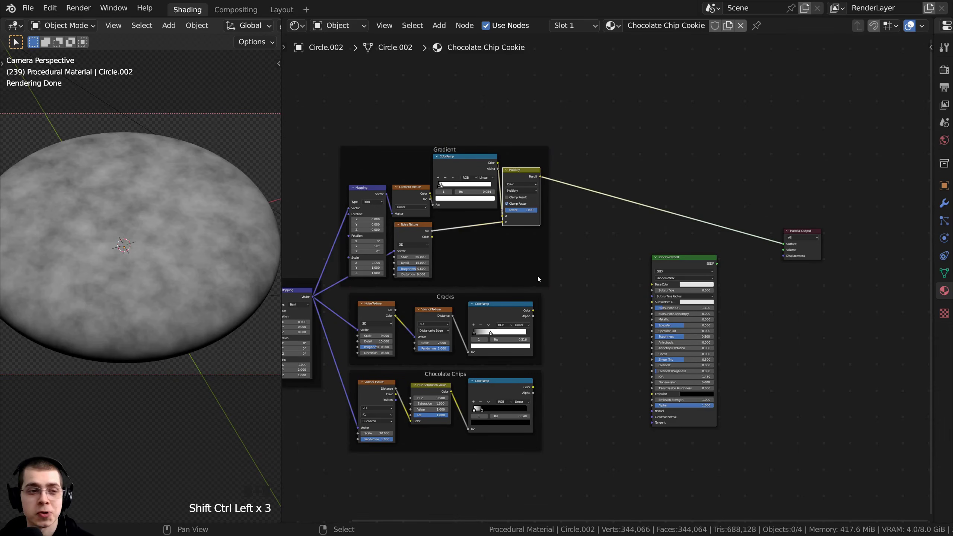
Add a Mix node in the empty space between the texture frames and the Material Output.
middle_drag(554, 274, 551, 268)
key(shift+a)
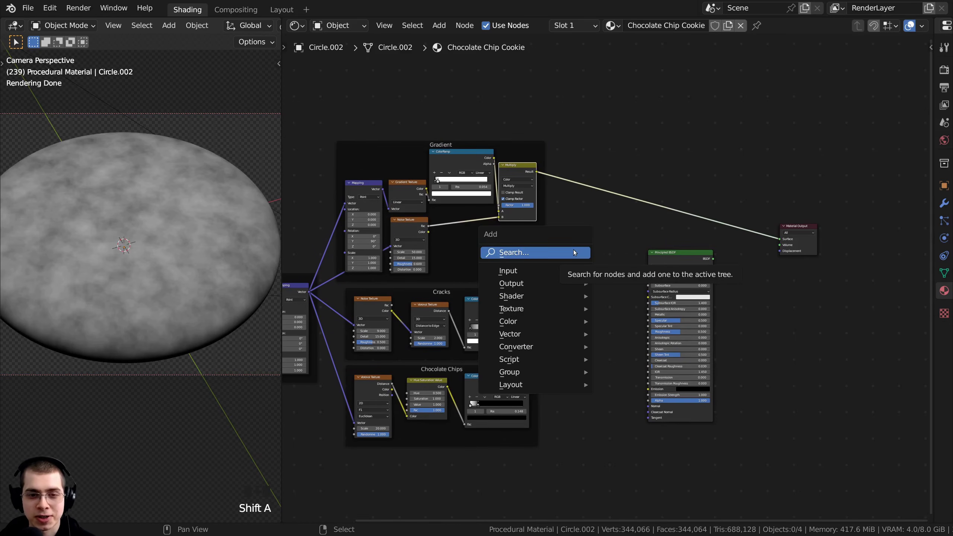
click(569, 248)
text(mix)
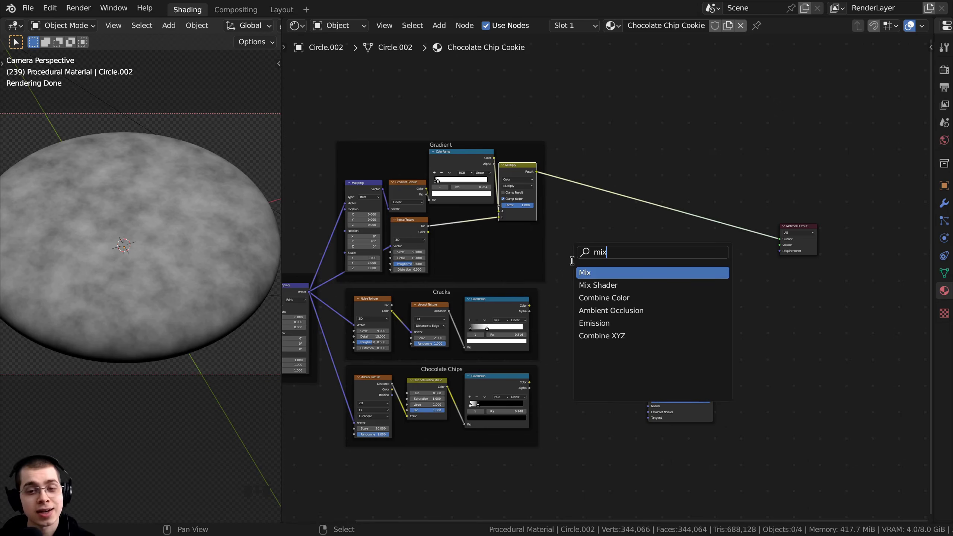
click(587, 273)
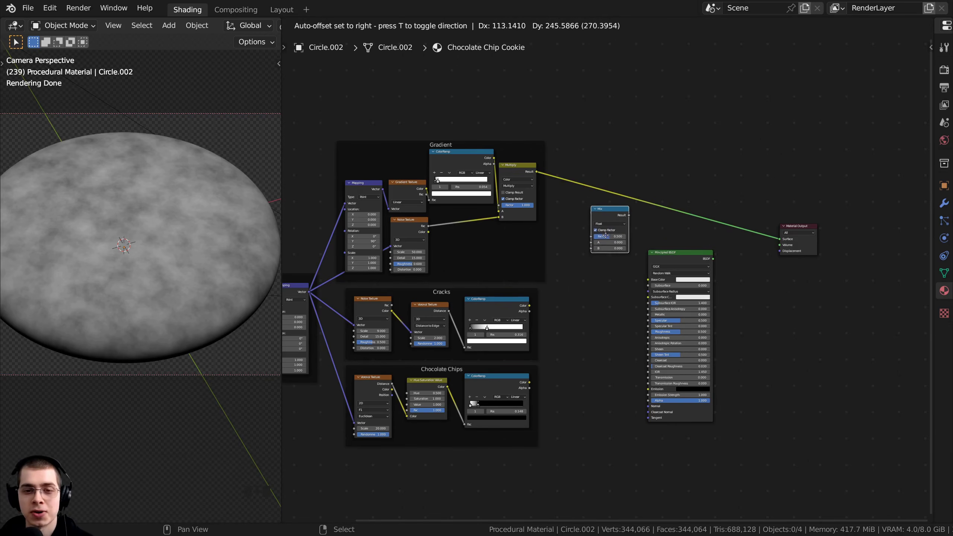
click(604, 238)
Set the Mix node's data type to Color.
scroll(605, 238, up, 6)
scroll(612, 225, up, 3)
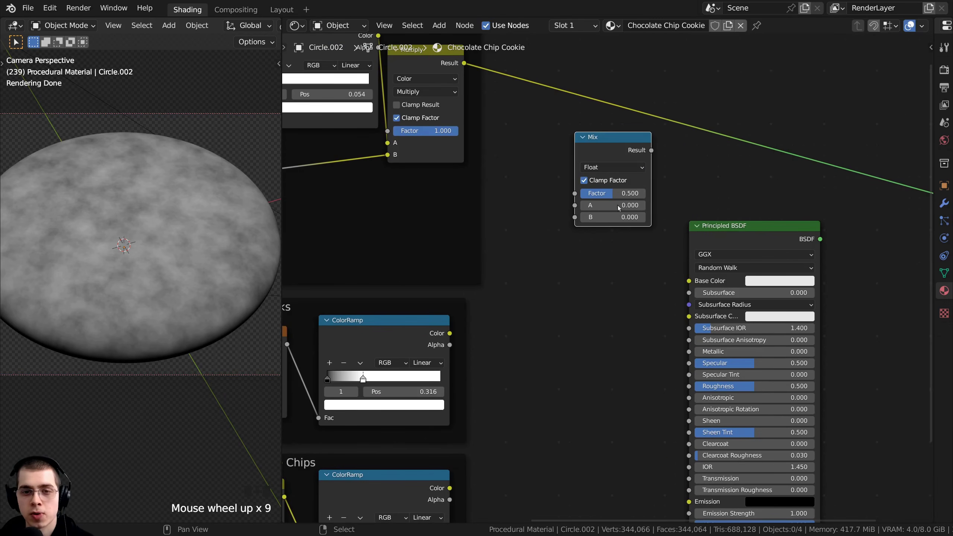
click(617, 151)
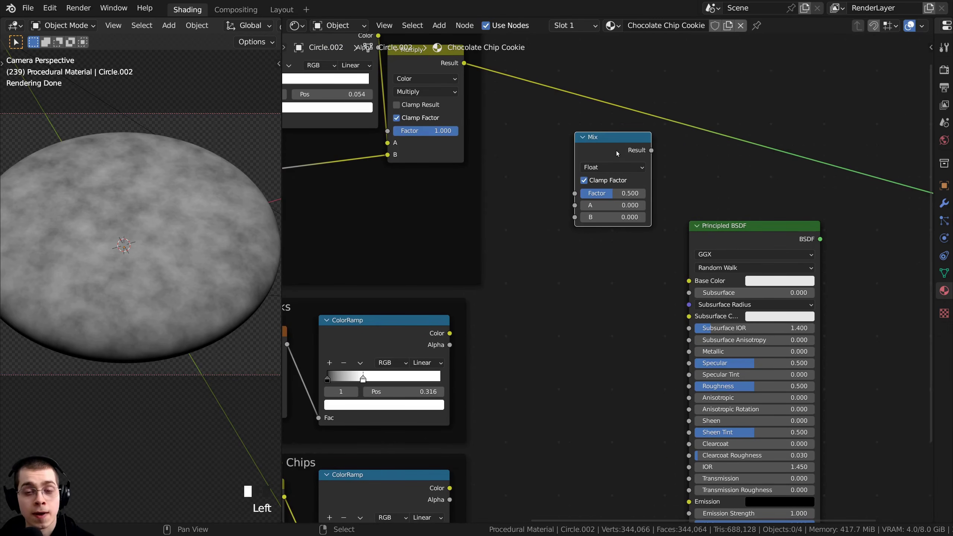
click(599, 170)
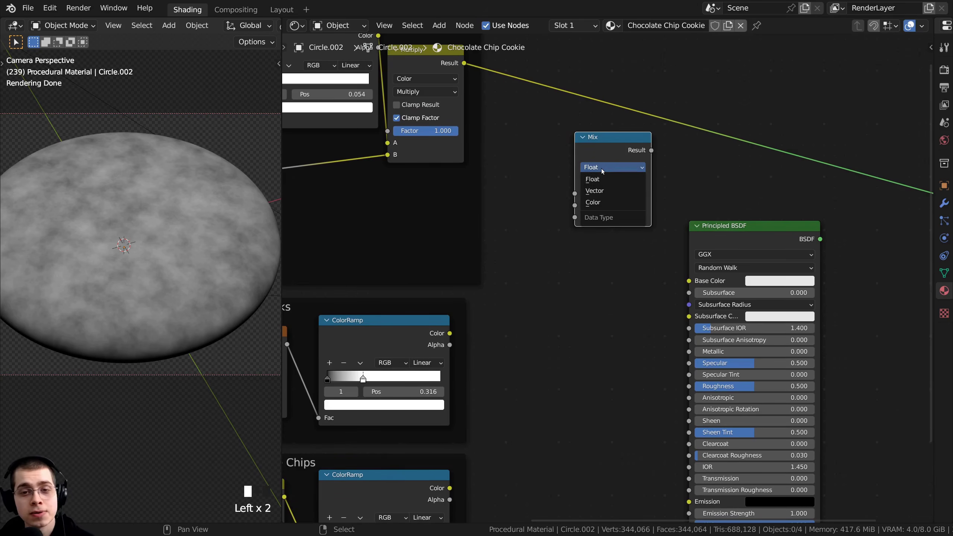
click(590, 203)
drag(596, 151, 598, 150)
Compare the Gradient Multiply output with the Cracks ColorRamp by previewing each on the cookie.
scroll(584, 189, down, 4)
middle_drag(581, 190, 630, 218)
ctrl+shift+click(507, 138)
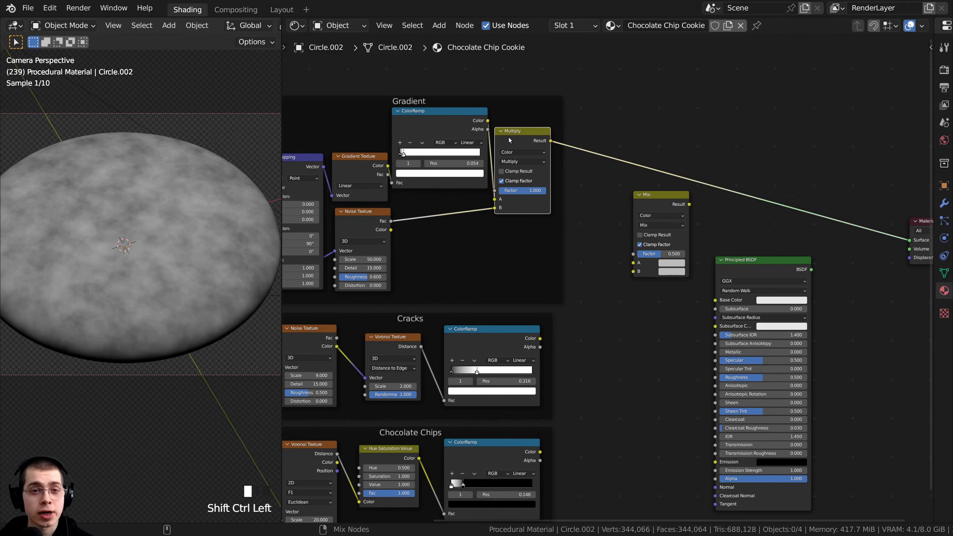
ctrl+shift+click(475, 329)
ctrl+shift+click(523, 131)
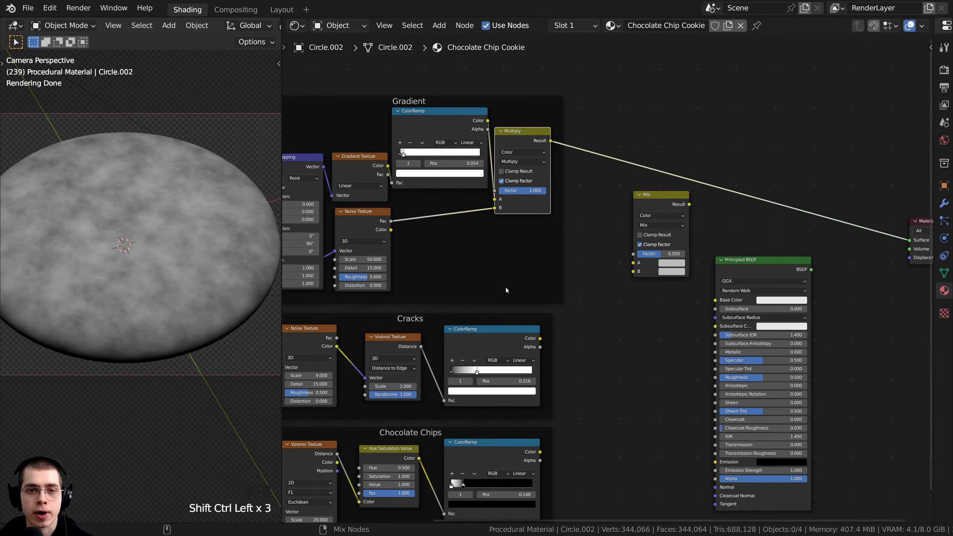
ctrl+shift+click(494, 330)
ctrl+shift+click(524, 131)
Connect the Gradient Multiply node's Result to input A of the Mix node and preview the Mix node.
scroll(525, 130, up, 1)
middle_drag(525, 130, 497, 133)
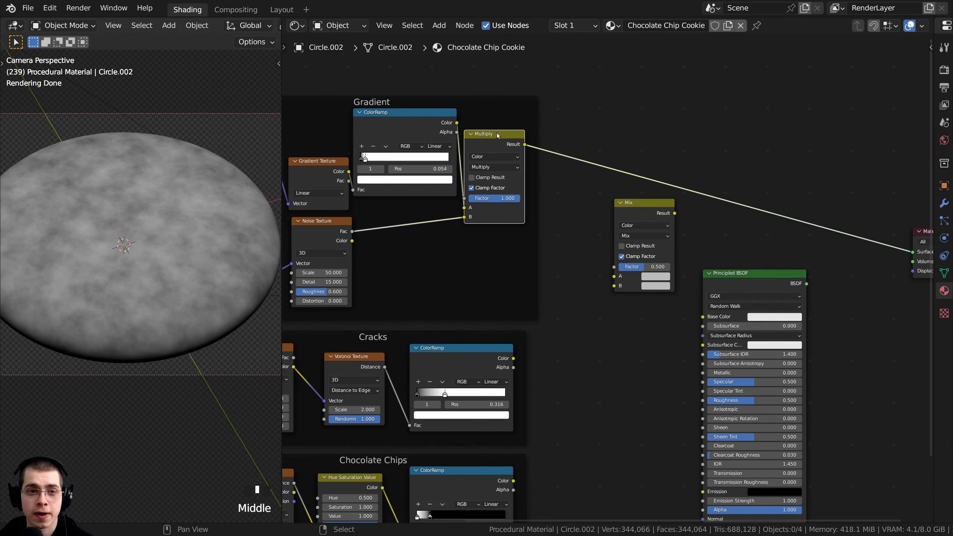
drag(525, 145, 613, 279)
middle_drag(614, 279, 574, 253)
ctrl+shift+click(602, 177)
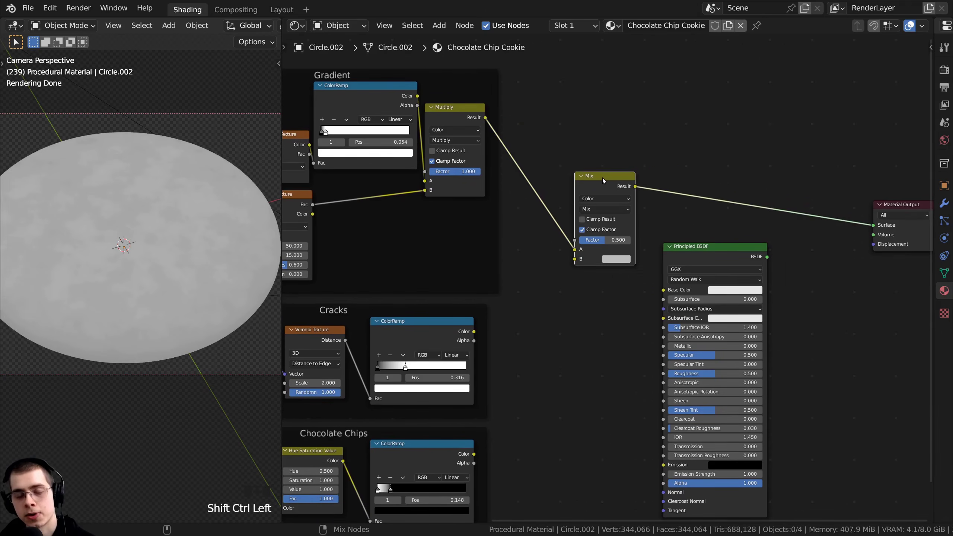
drag(603, 177, 601, 176)
Connect the Color output of the Cracks ColorRamp to input B of the Mix node.
click(390, 346)
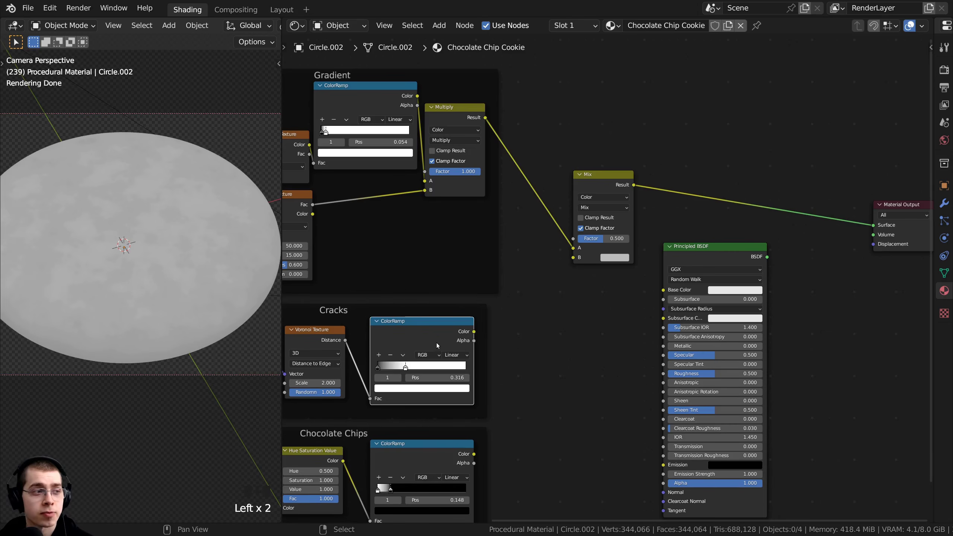
drag(474, 331, 573, 258)
scroll(547, 287, up, 3)
middle_drag(534, 272, 515, 281)
scroll(602, 272, up, 2)
mouse_move(604, 229)
mouse_down()
mouse_move(583, 229)
mouse_move(643, 229)
mouse_move(575, 230)
mouse_move(600, 229)
mouse_up()
scroll(602, 240, down, 1)
middle_drag(602, 241, 607, 249)
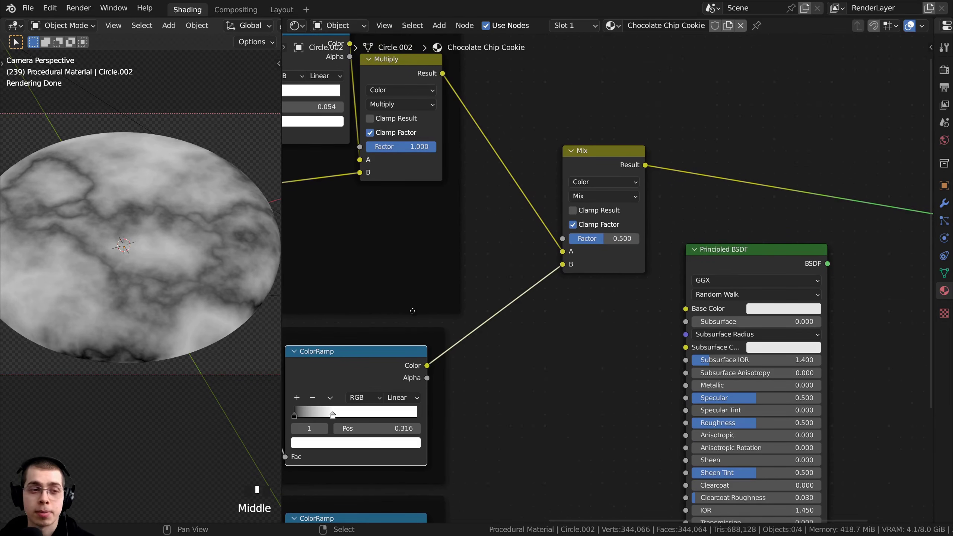
Change the Mix node's blending mode to Darken.
click(349, 366)
click(562, 163)
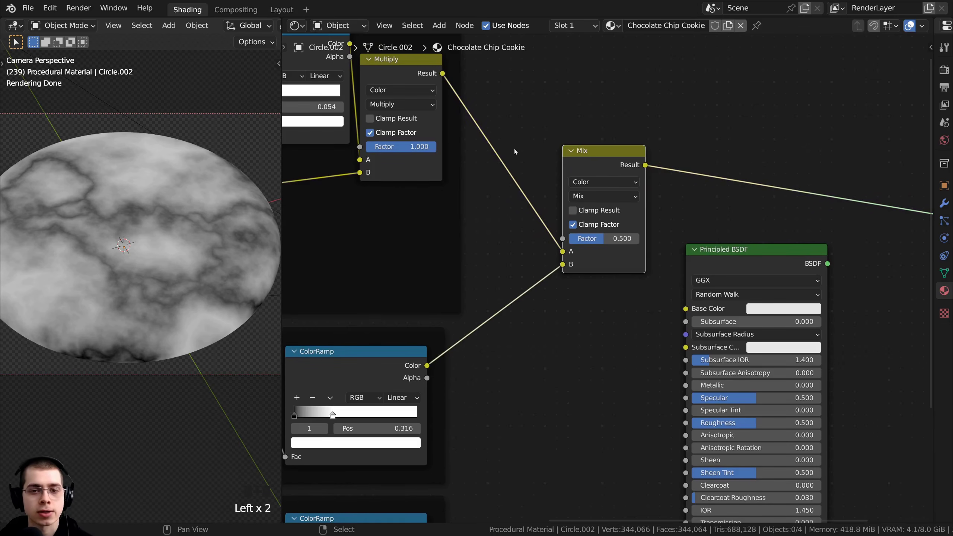
scroll(591, 163, down, 1)
click(593, 167)
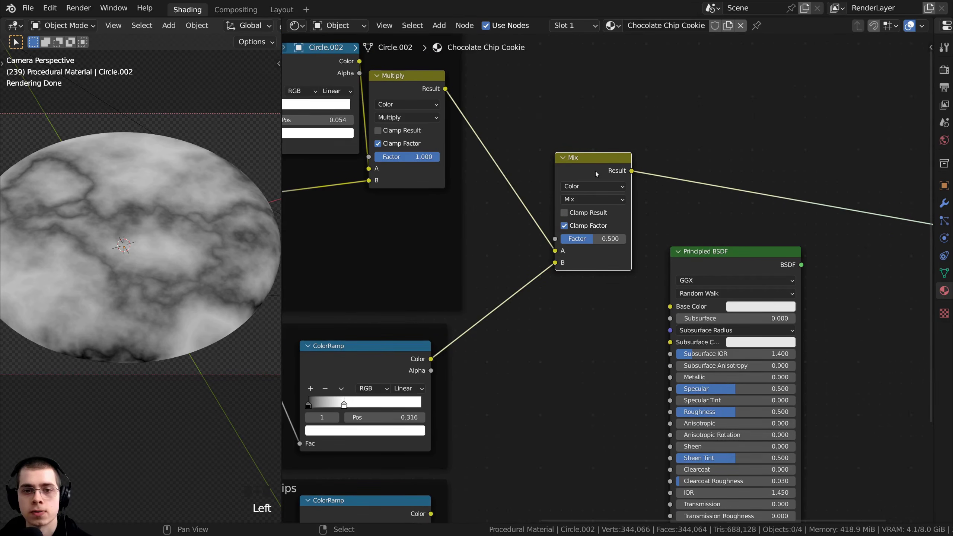
scroll(597, 171, up, 3)
click(573, 180)
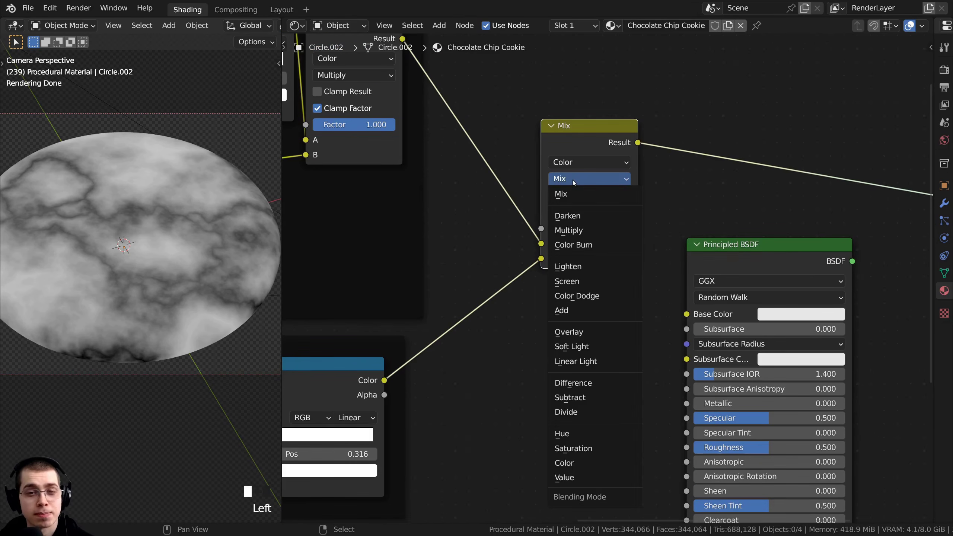
click(576, 217)
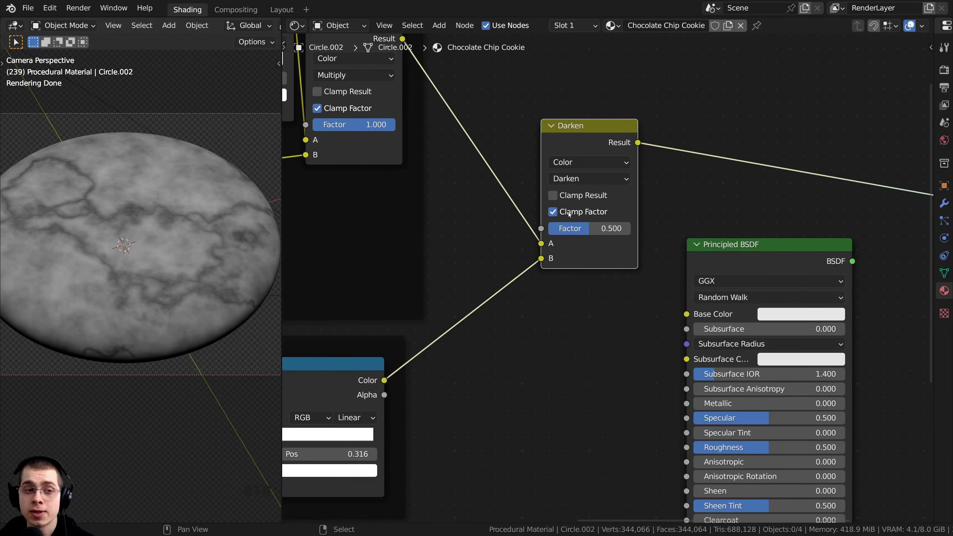
Raise the Darken node's Factor to 1.000.
mouse_move(597, 236)
mouse_down()
mouse_move(565, 236)
mouse_move(630, 228)
mouse_move(586, 228)
mouse_up()
scroll(410, 269, down, 4)
middle_drag(409, 269, 625, 211)
middle_drag(607, 246, 506, 299)
scroll(505, 299, up, 5)
drag(631, 241, 680, 241)
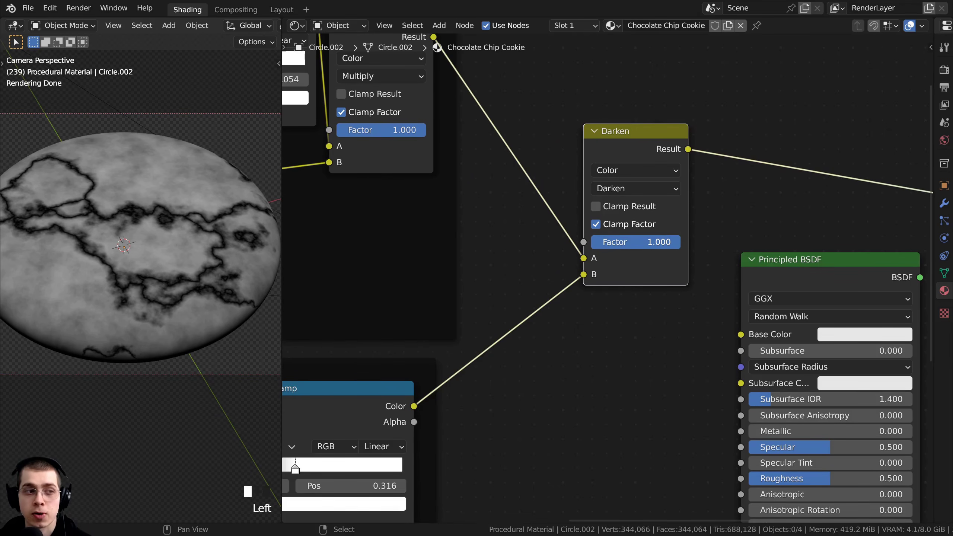
middle_drag(638, 245, 610, 249)
drag(611, 248, 610, 248)
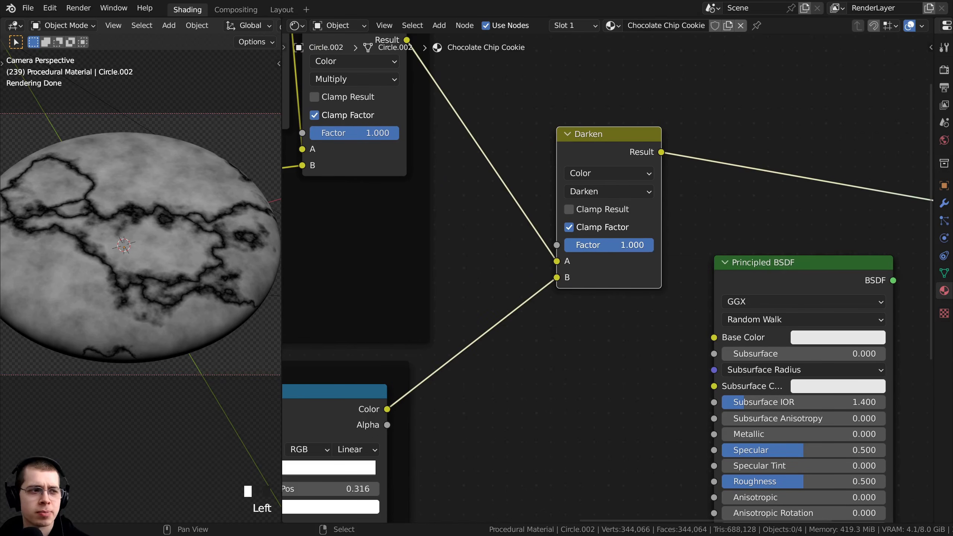
Set the Darken node's Factor to 0.35.
click(630, 245)
text(.)
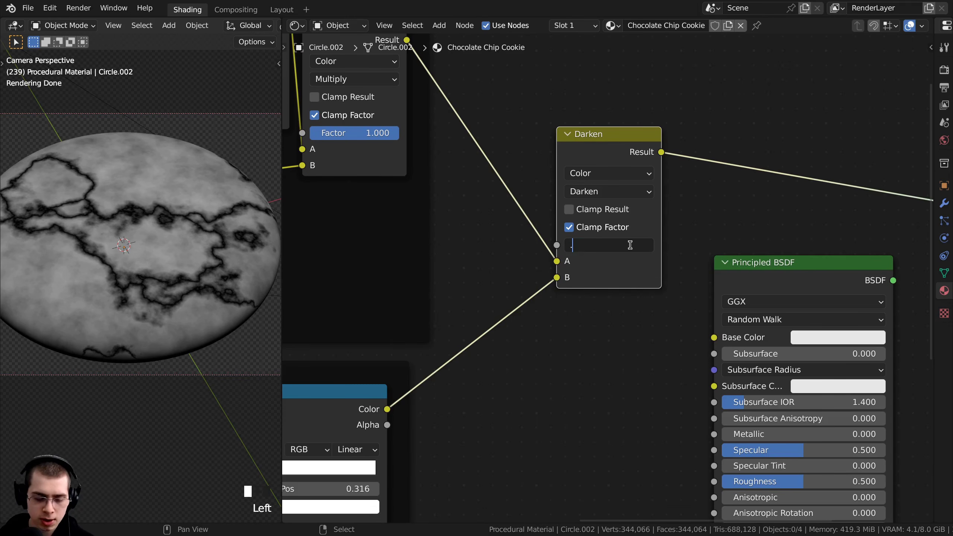
text(35)
key(Return)
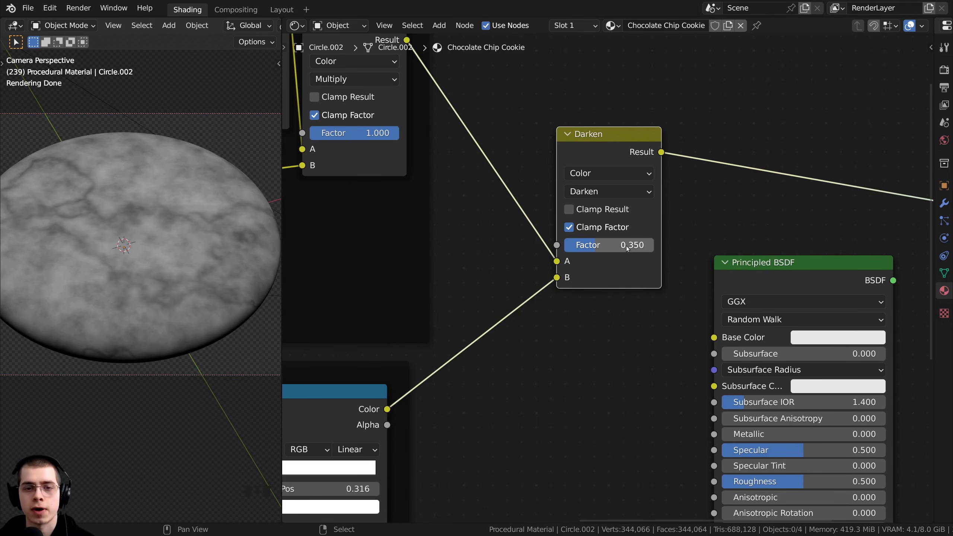
Examine the blended gradient and crack pattern on the cookie surface up close.
scroll(600, 247, up, 1)
scroll(127, 227, up, 2)
shift+middle_drag(127, 228, 143, 259)
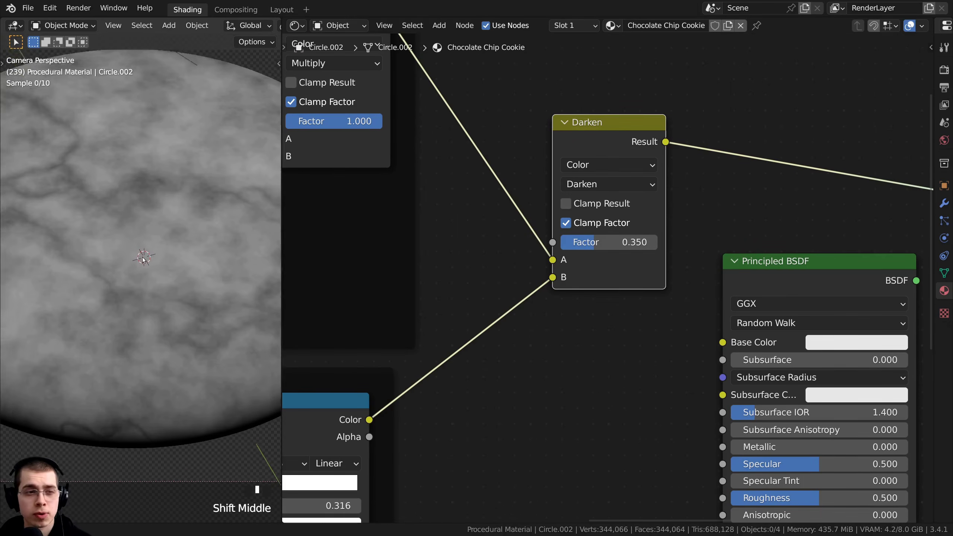
scroll(94, 198, down, 1)
scroll(94, 198, down, 1)
shift+middle_drag(117, 202, 109, 200)
scroll(109, 199, down, 1)
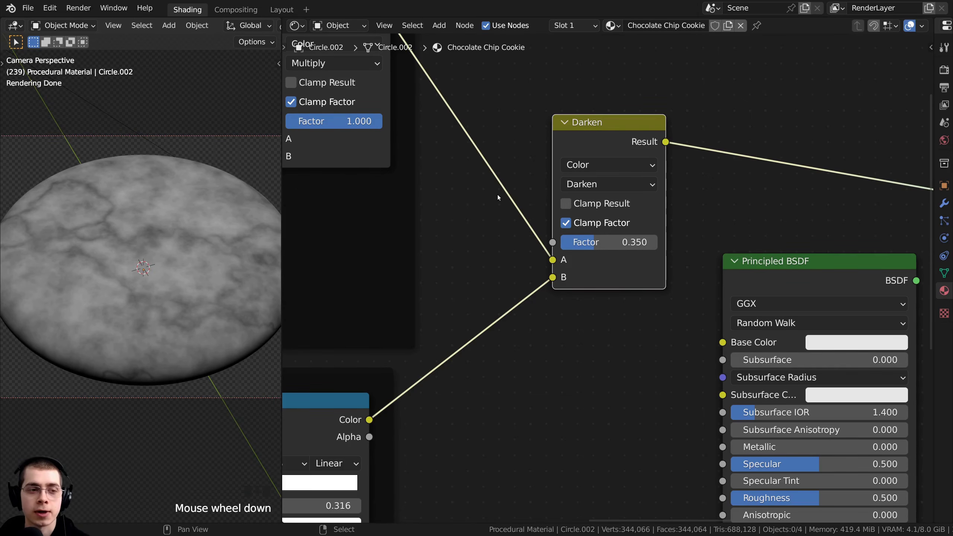
Nudge the Darken node slightly and place a duplicate of it above the Principled BSDF.
scroll(498, 195, down, 5)
middle_drag(498, 195, 465, 265)
middle_drag(493, 361, 499, 377)
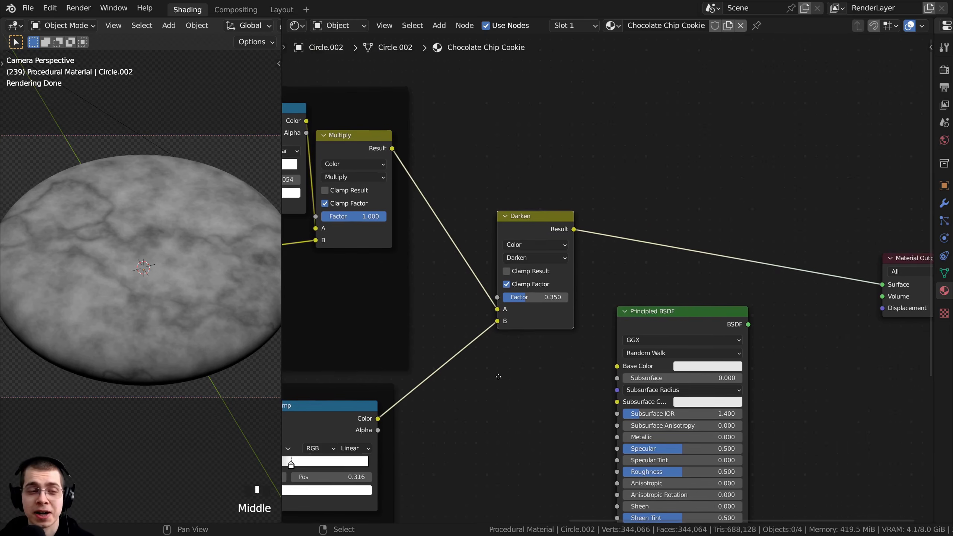
drag(525, 220, 519, 212)
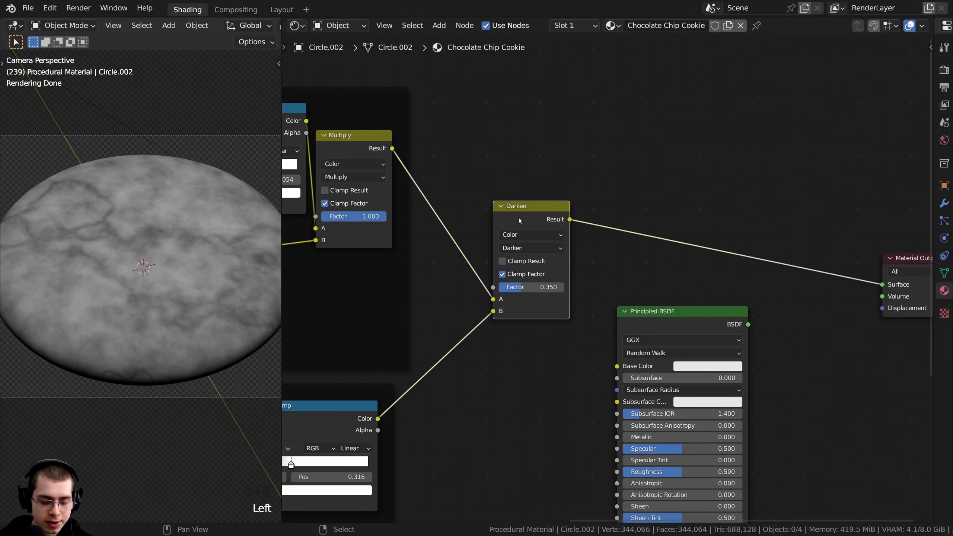
middle_drag(525, 236, 506, 268)
key(shift+d)
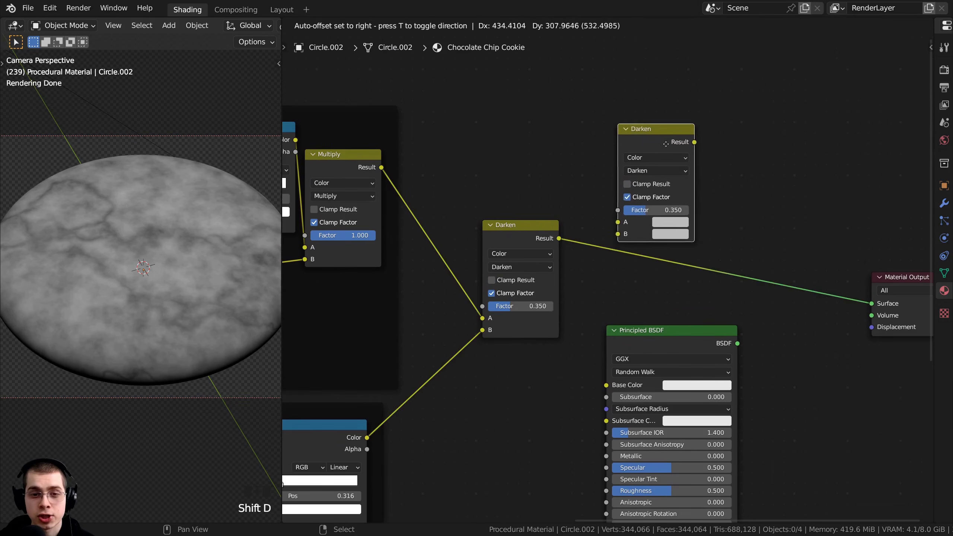
click(669, 142)
Change the duplicated node's blending mode from Darken to Mix.
middle_drag(669, 141, 633, 173)
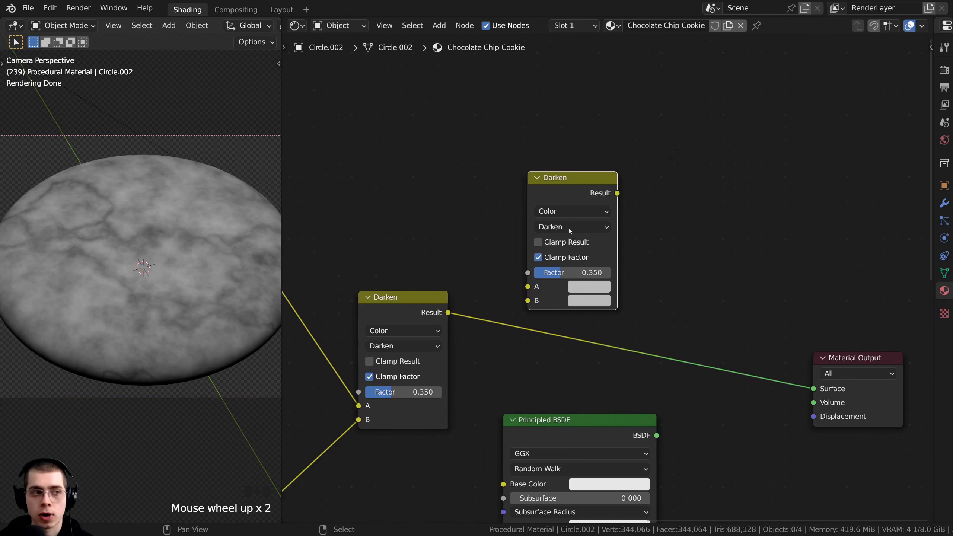
scroll(569, 228, up, 2)
click(568, 227)
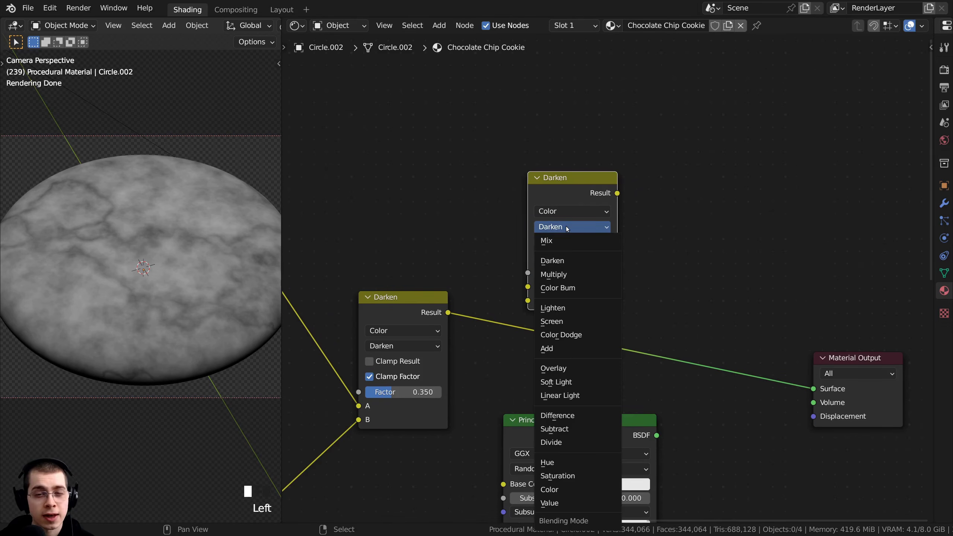
click(552, 240)
Connect the Darken node's Result to the Factor of the duplicated Mix node and preview that Mix node on the cookie.
middle_drag(381, 323, 411, 274)
click(415, 260)
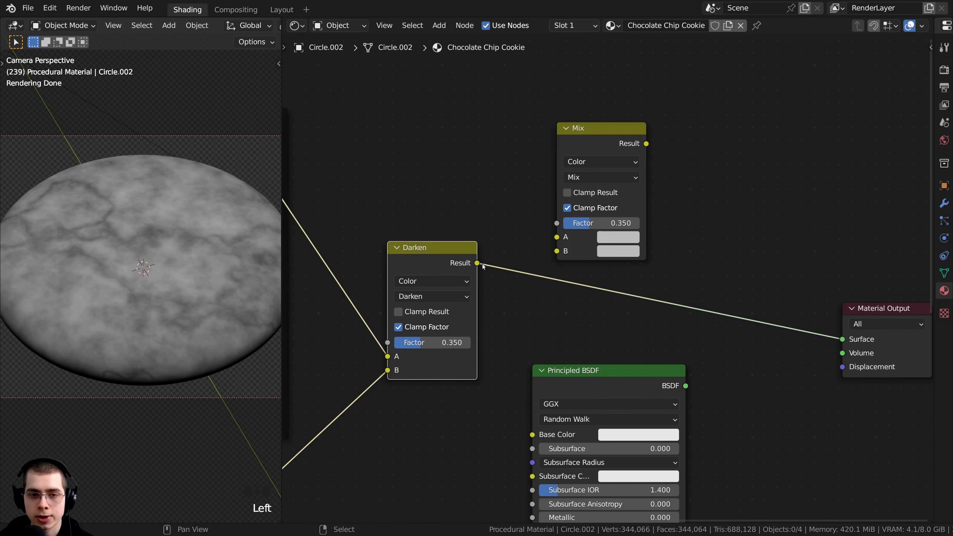
click(478, 114)
drag(477, 263, 551, 222)
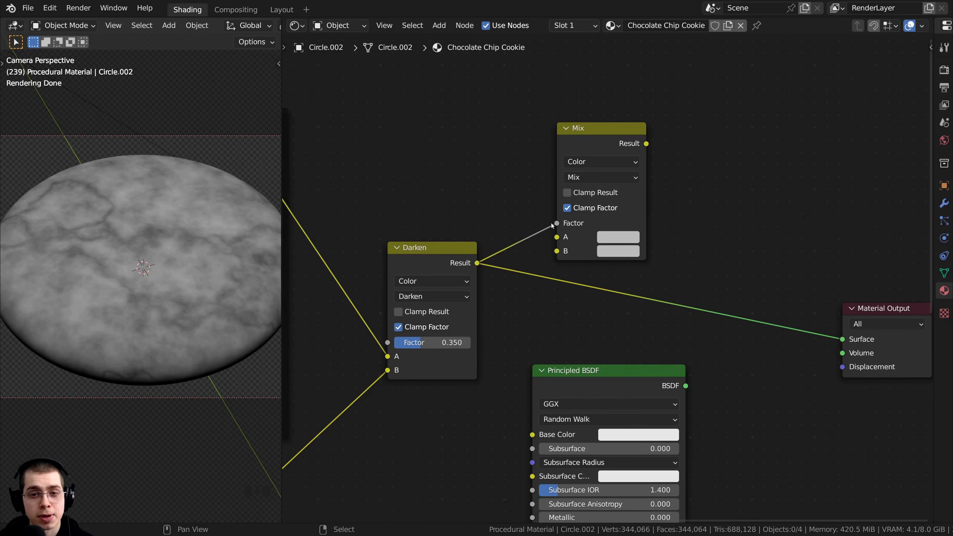
ctrl+shift+click(608, 135)
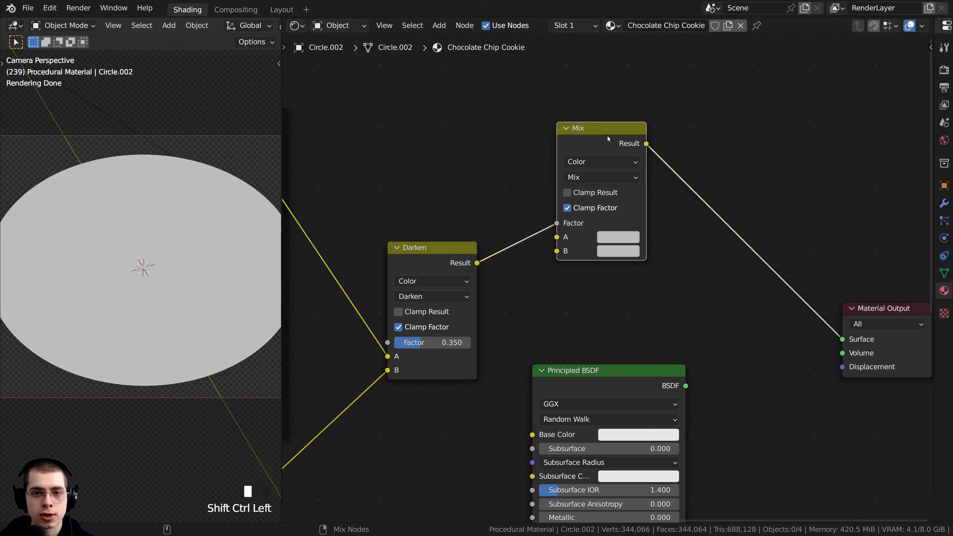
drag(608, 137, 595, 145)
scroll(435, 340, up, 2)
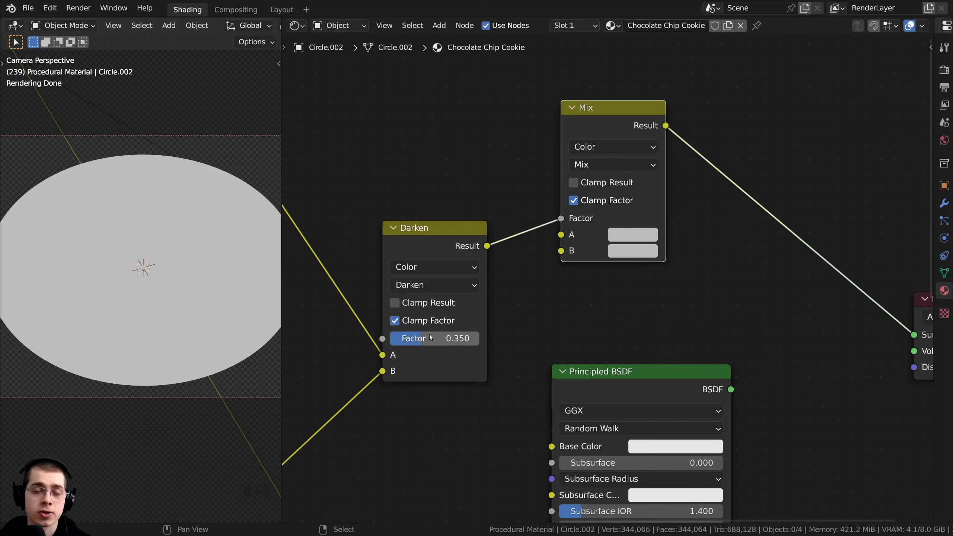
middle_drag(431, 337, 433, 338)
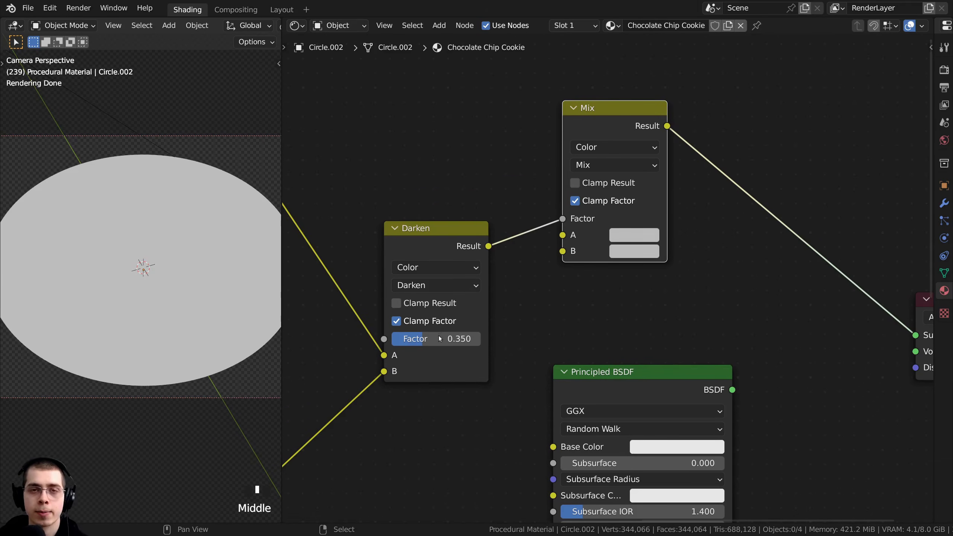
Reposition the Mix and Darken nodes slightly and reconnect the Darken node's Result to the Mix node's Factor.
drag(589, 114, 596, 115)
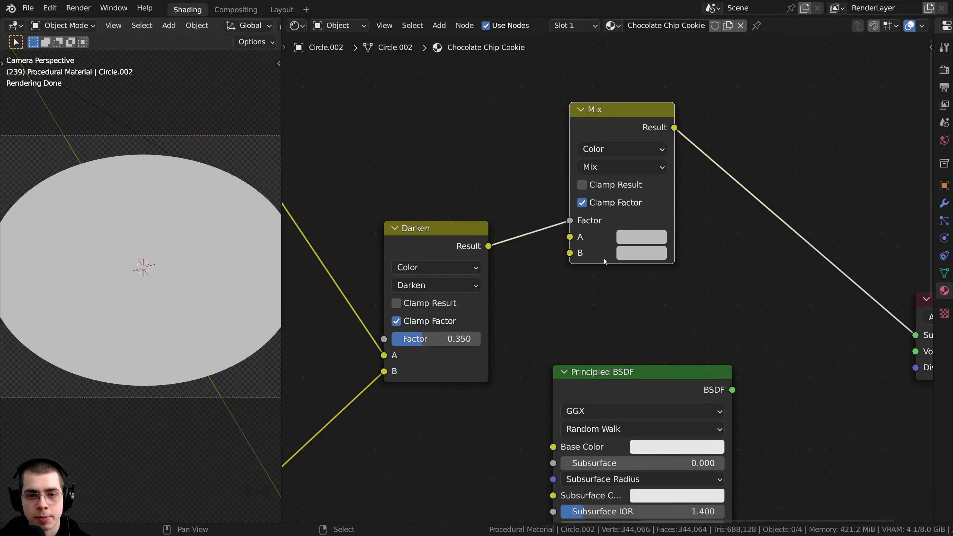
drag(430, 242, 424, 241)
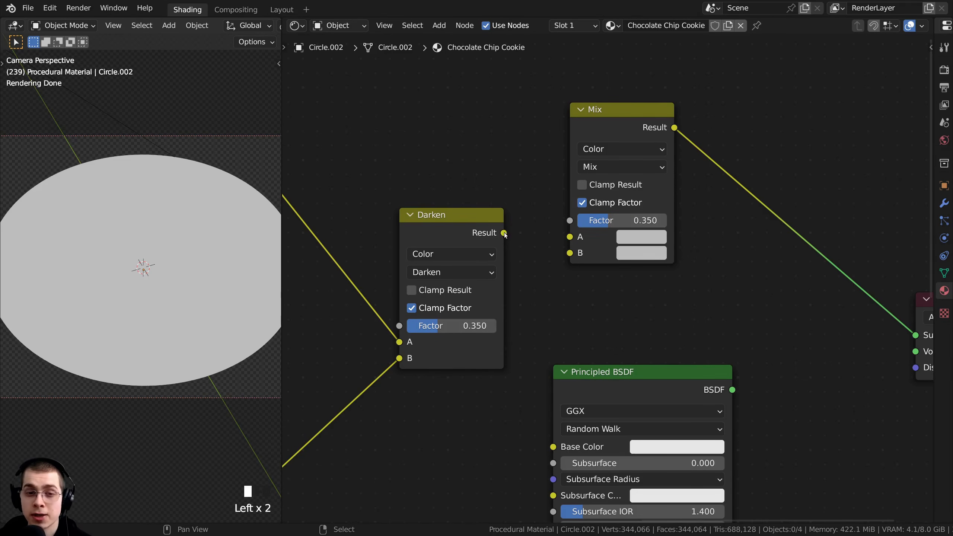
drag(503, 232, 570, 221)
Preview the Darken node on the cookie up close and move the node slightly further from the Mix node.
ctrl+shift+click(449, 230)
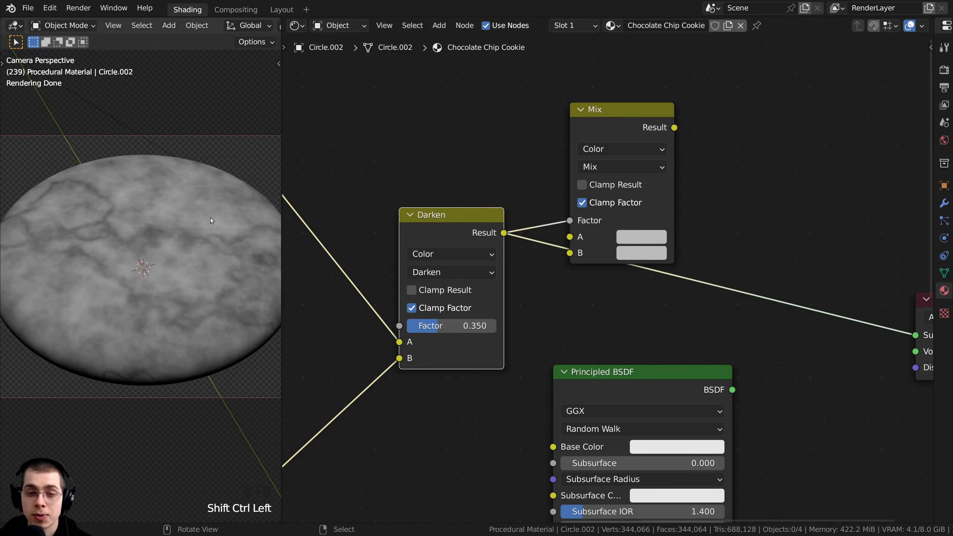
scroll(160, 216, up, 2)
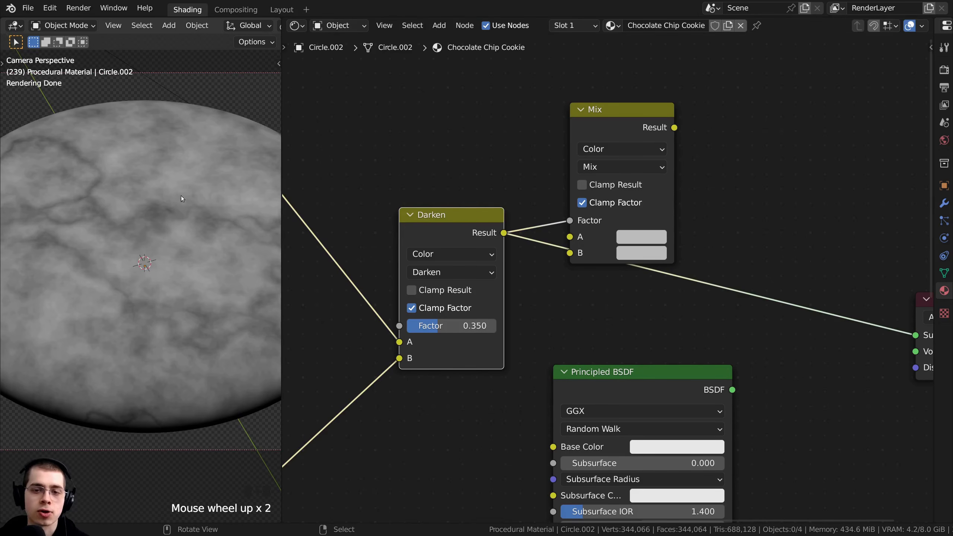
drag(449, 226, 426, 218)
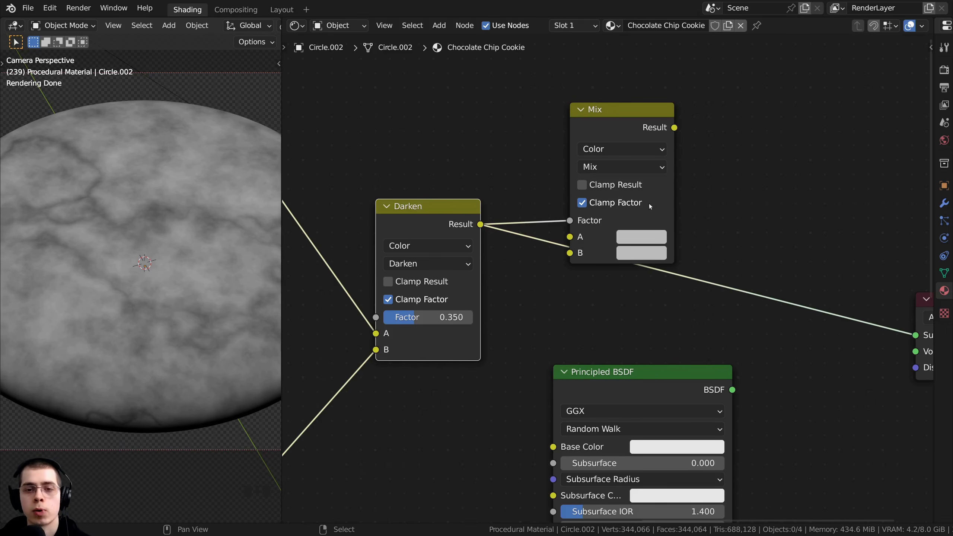
Preview the Mix node on the cookie and set its color A to a dark brown.
ctrl+shift+click(650, 130)
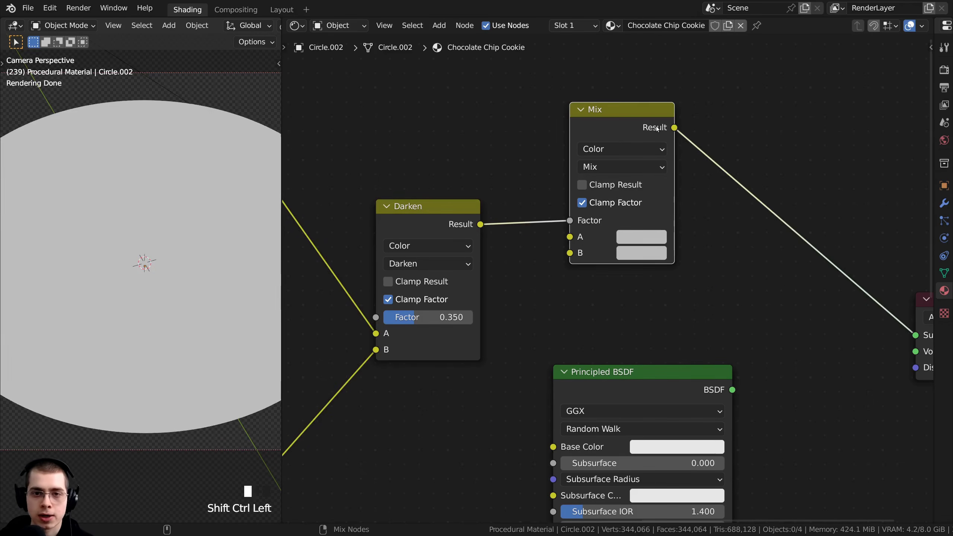
middle_drag(639, 145, 597, 258)
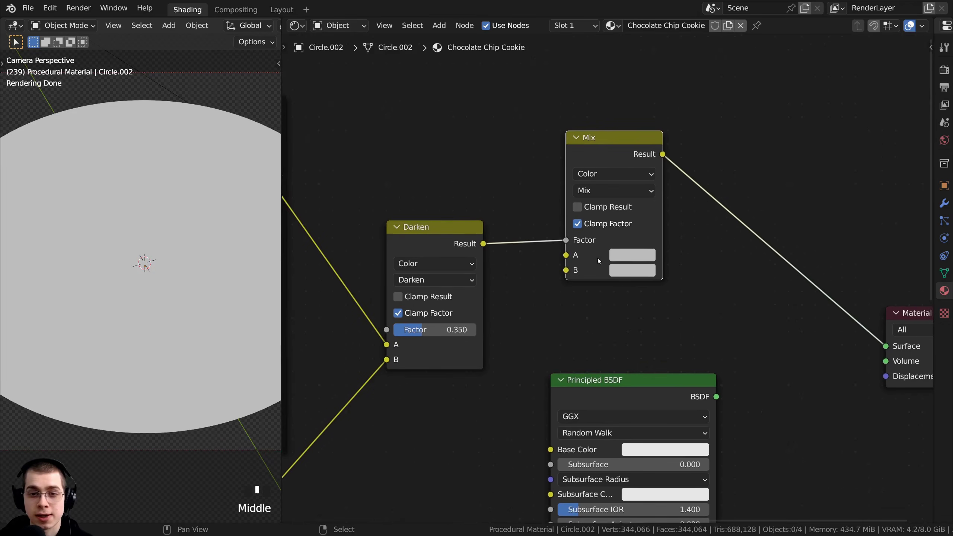
click(629, 256)
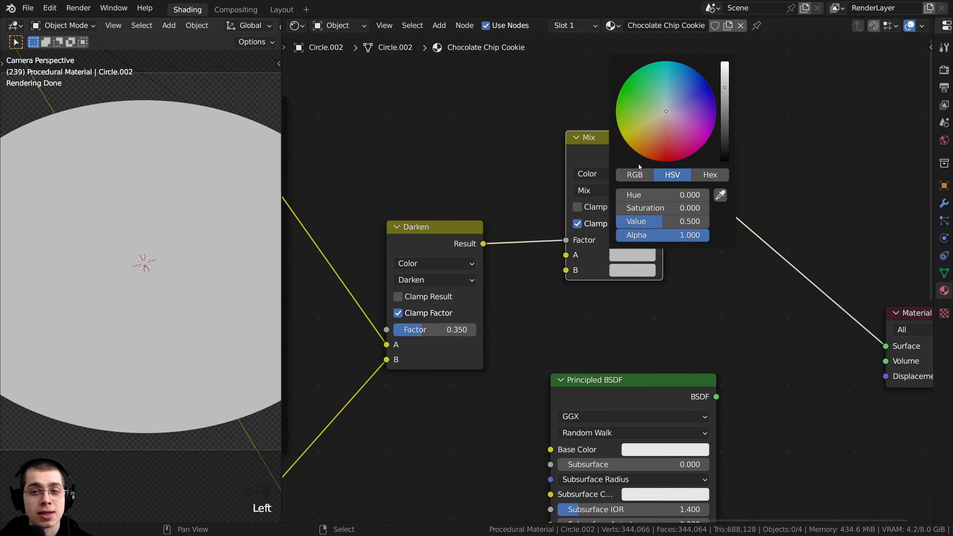
drag(660, 118, 651, 150)
drag(727, 91, 727, 142)
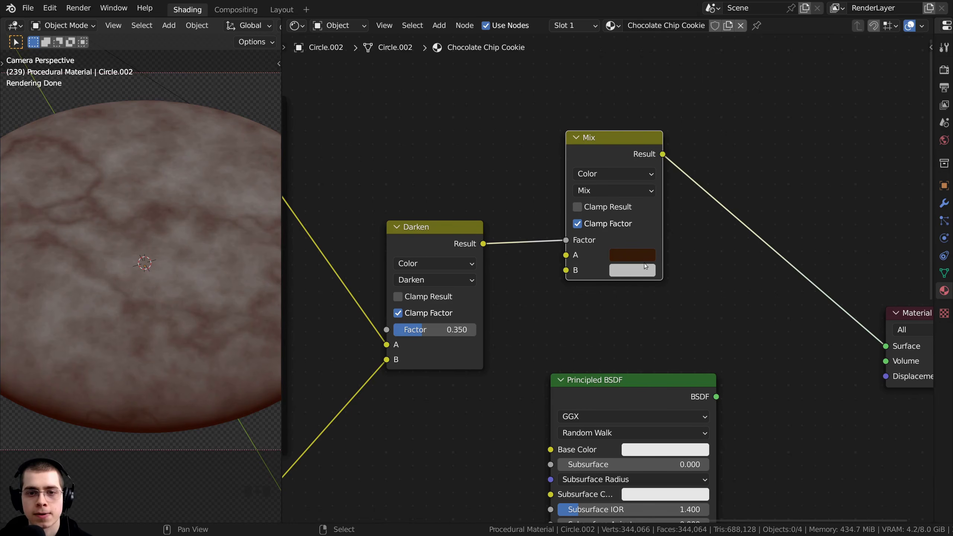
Set the Mix node's color B to a bright light orange.
click(631, 271)
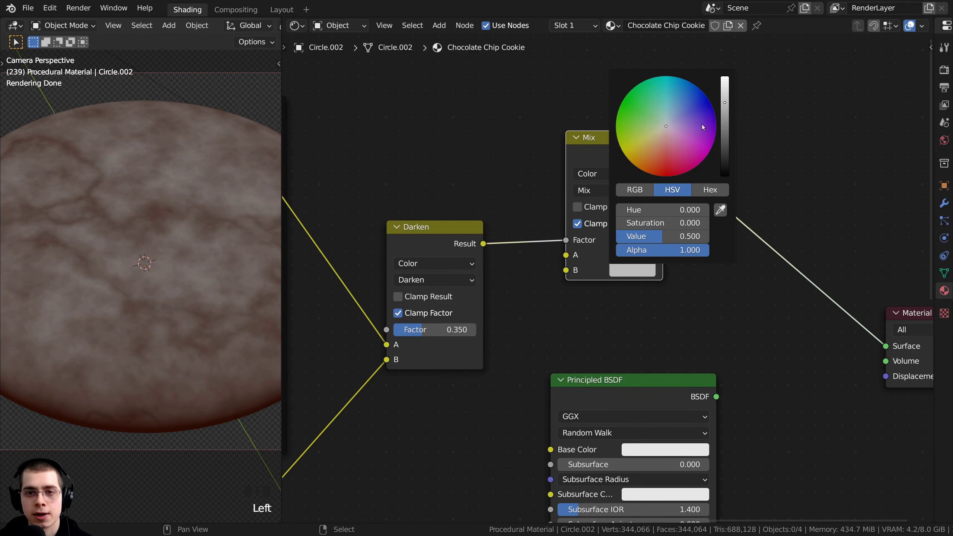
scroll(715, 104, up, 5)
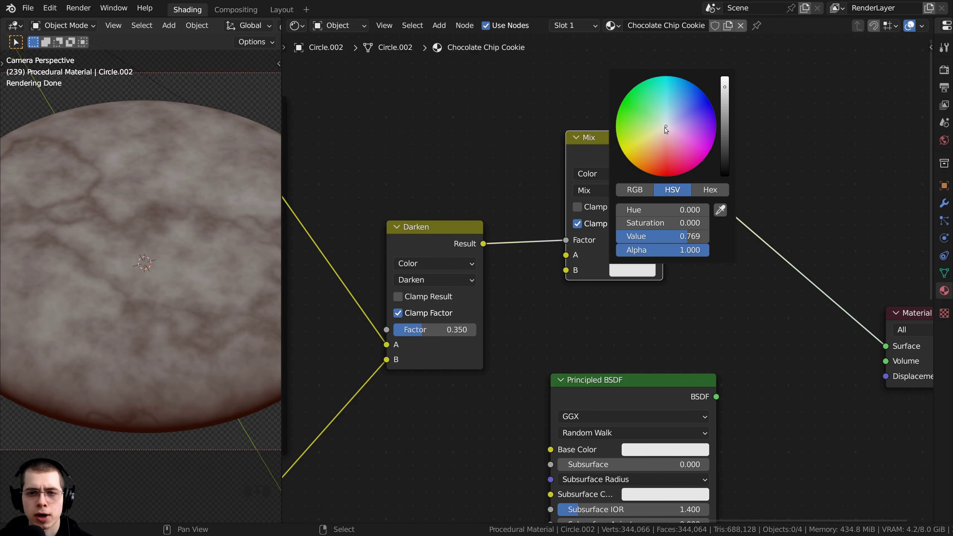
drag(665, 127, 657, 153)
scroll(652, 148, up, 5)
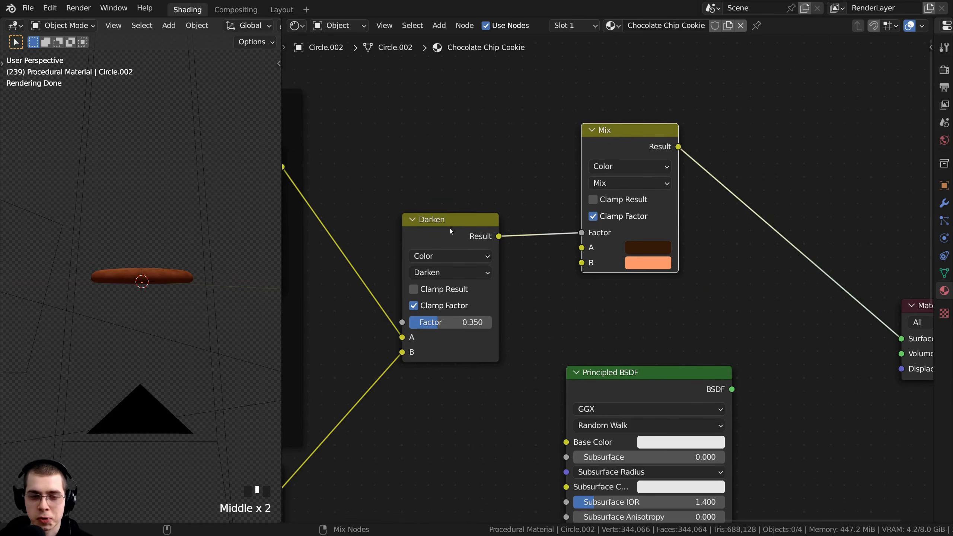
Preview the Darken node's grayscale pattern and examine it around the cookie's side, underside and top.
ctrl+shift+click(450, 228)
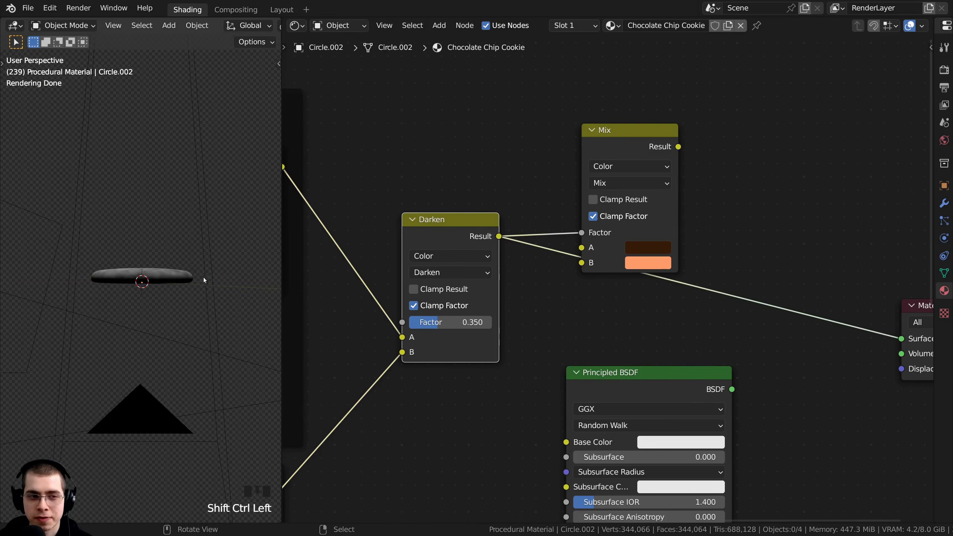
middle_drag(204, 277, 208, 249)
scroll(209, 251, up, 5)
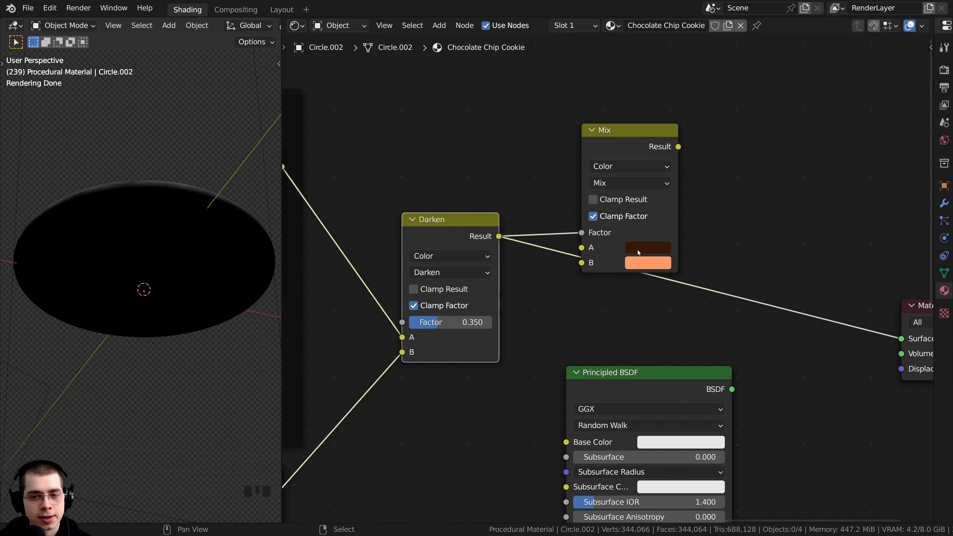
middle_drag(145, 233, 140, 337)
scroll(141, 337, up, 3)
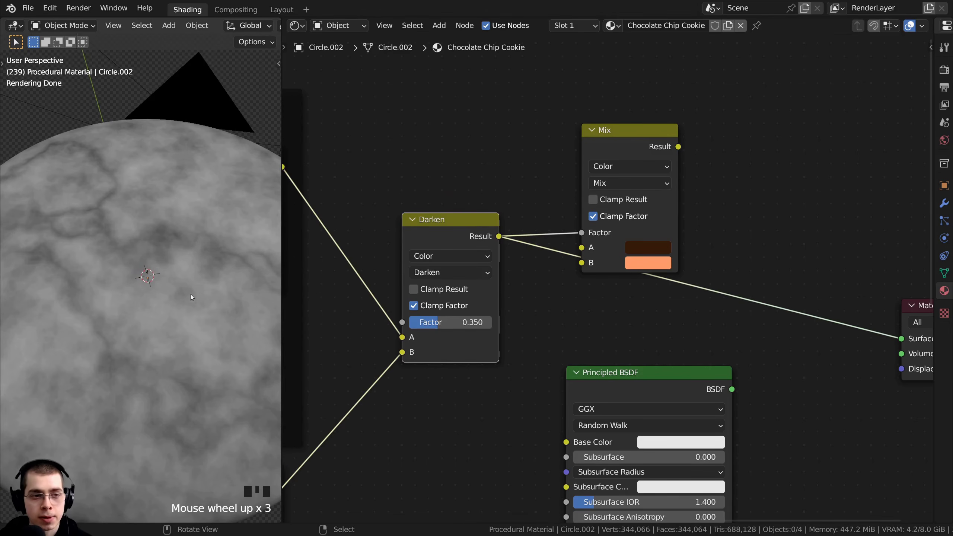
middle_drag(581, 295, 523, 307)
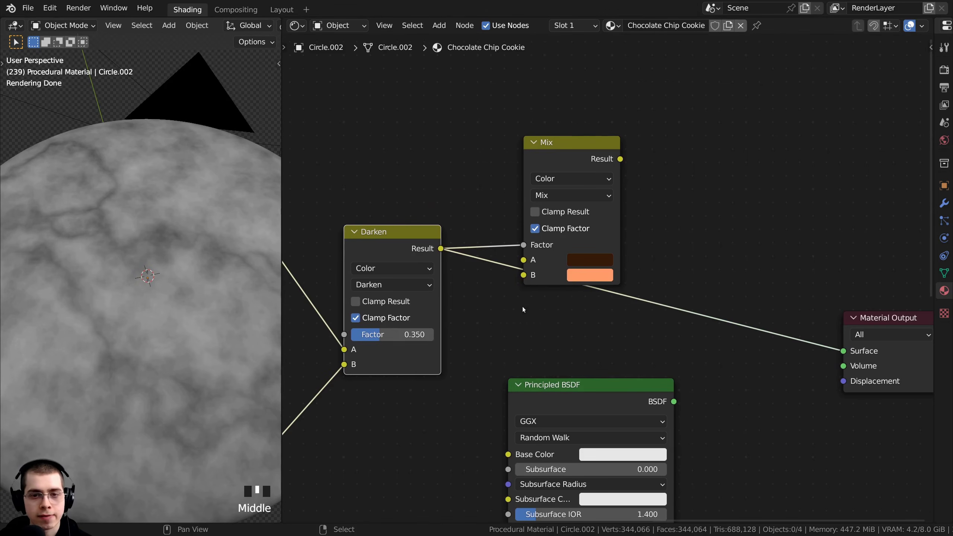
Preview the Mix node again and view the whole colored cookie.
ctrl+shift+click(574, 161)
scroll(149, 255, down, 4)
middle_drag(154, 281, 157, 166)
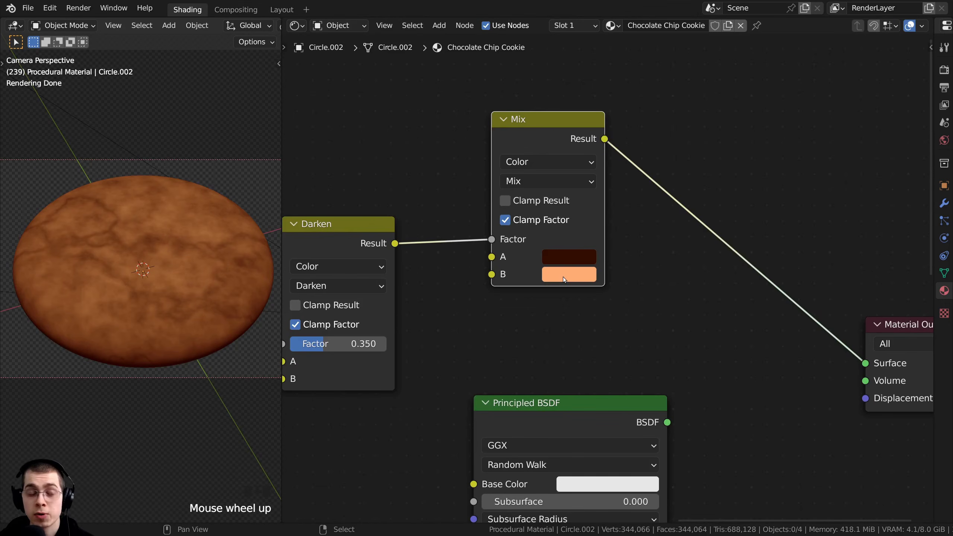
Read the hex codes of the Mix node's colors A and B.
scroll(563, 277, up, 2)
middle_drag(567, 295, 560, 299)
scroll(559, 299, down, 3)
middle_drag(542, 259, 538, 289)
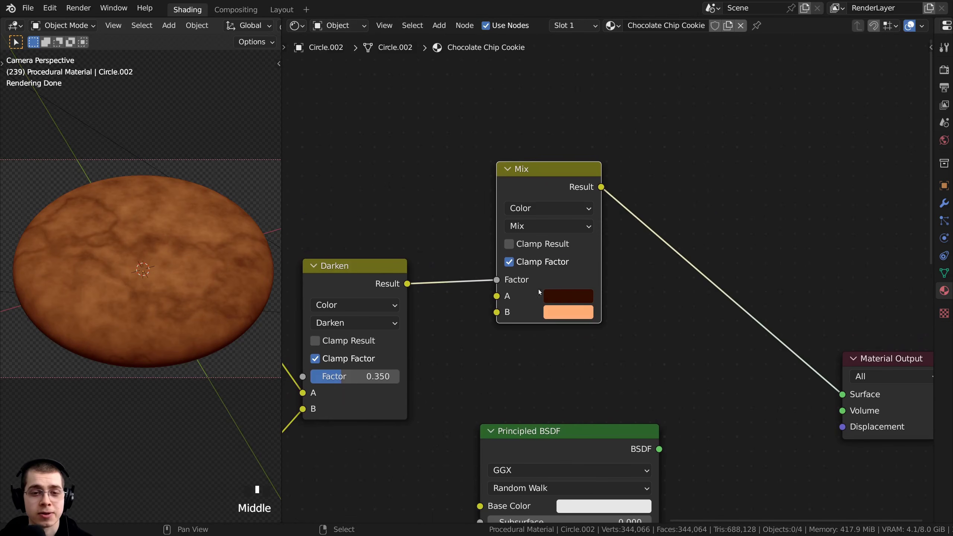
click(559, 296)
click(663, 210)
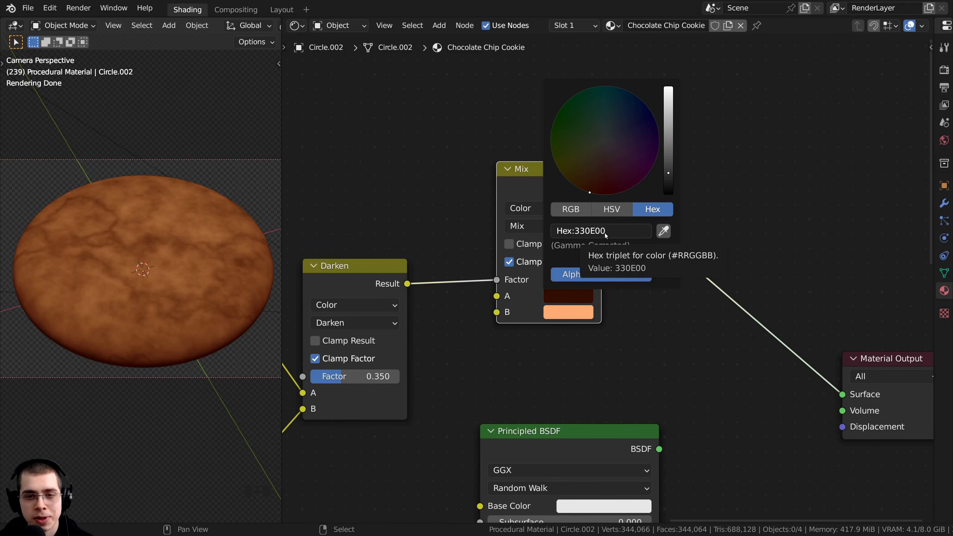
click(553, 315)
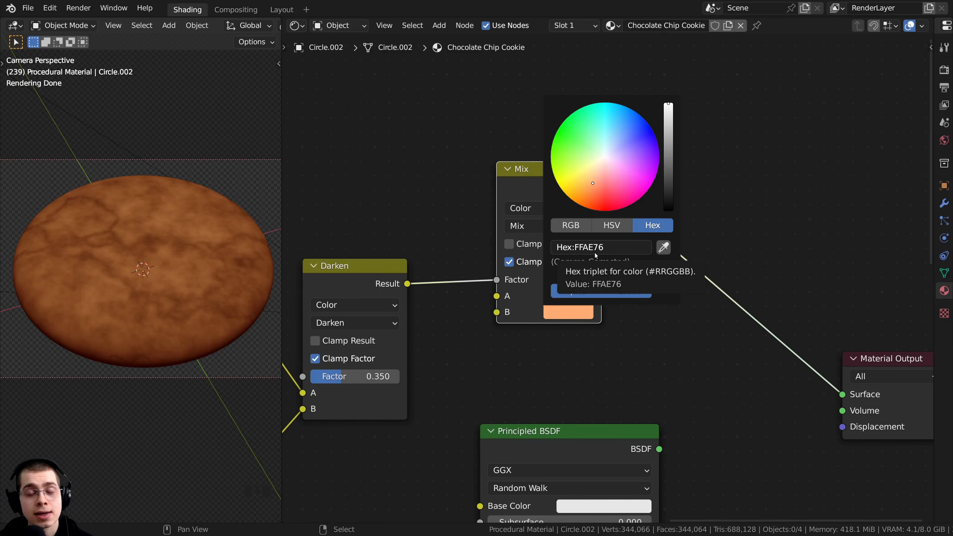
Move the Mix node further from the Darken node to make room between them, checking the cookie surface up close.
drag(539, 196, 542, 198)
scroll(168, 257, up, 2)
shift+middle_drag(168, 257, 168, 261)
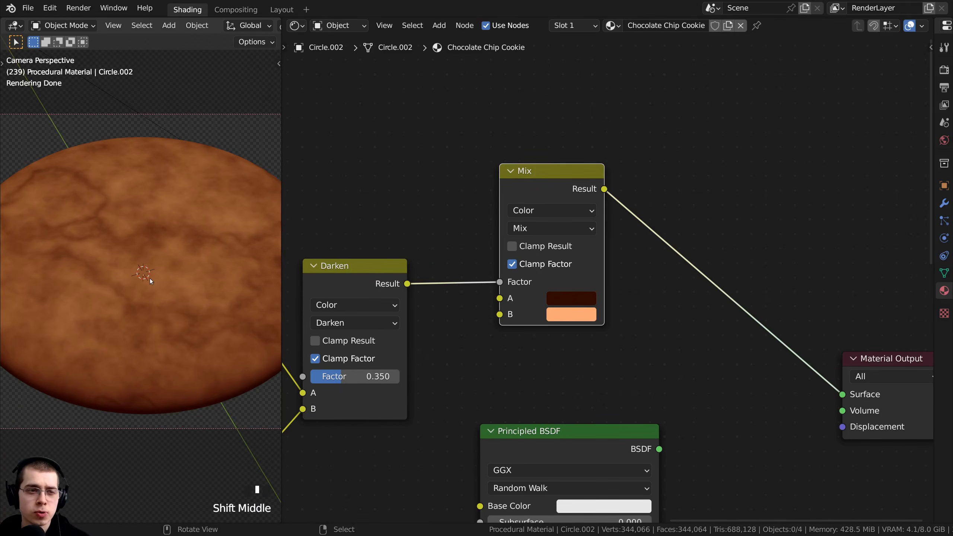
scroll(525, 208, down, 1)
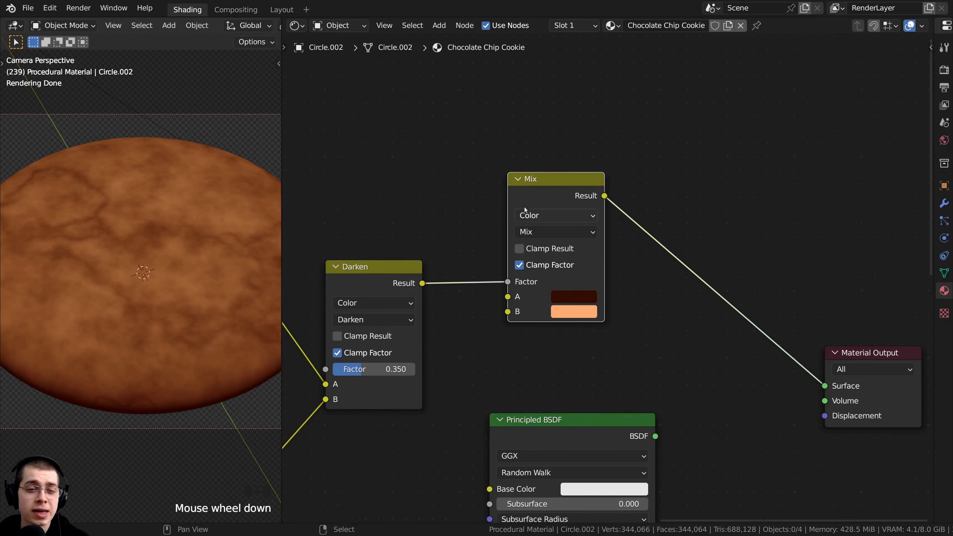
drag(524, 208, 562, 209)
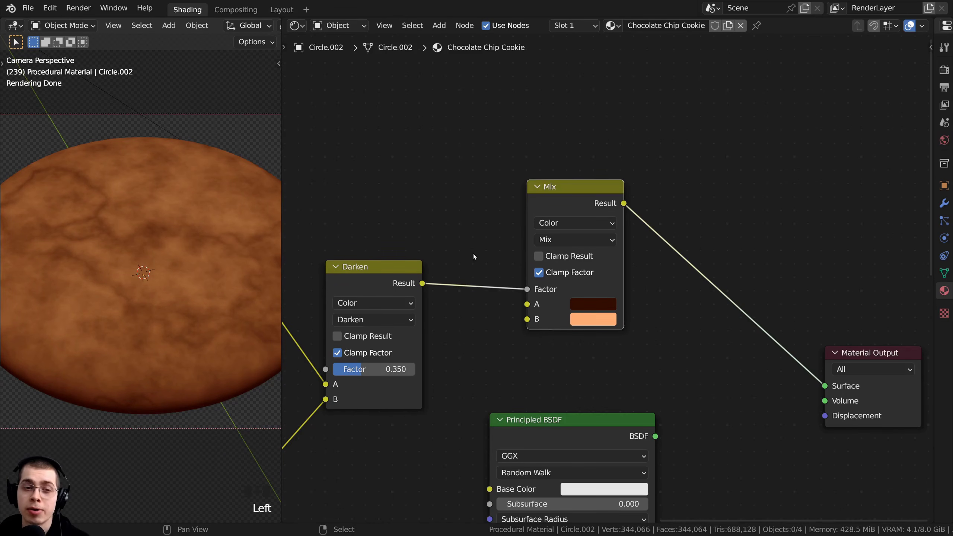
Insert a ColorRamp node on the link between the Darken node's Result and the Mix node's Factor.
key(shift+a)
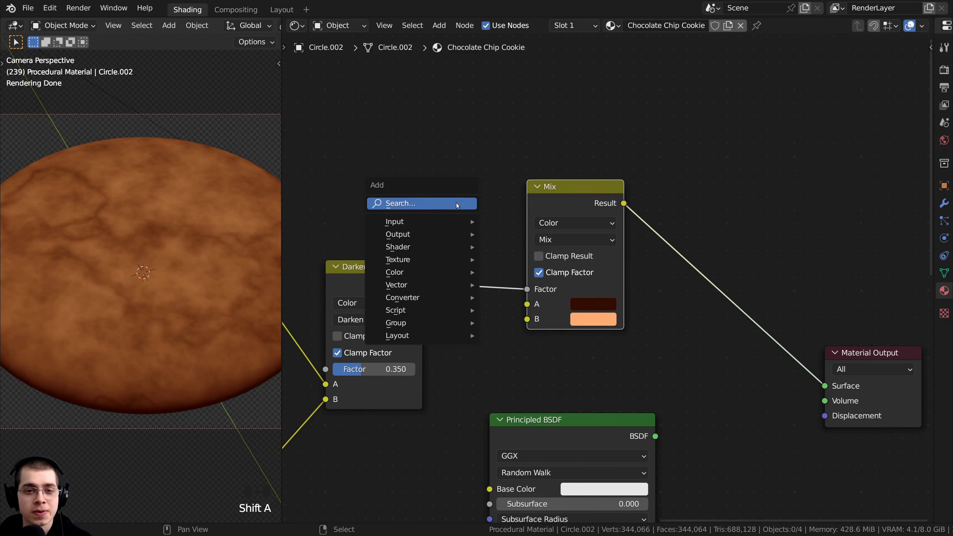
mouse_move(456, 202)
text(col)
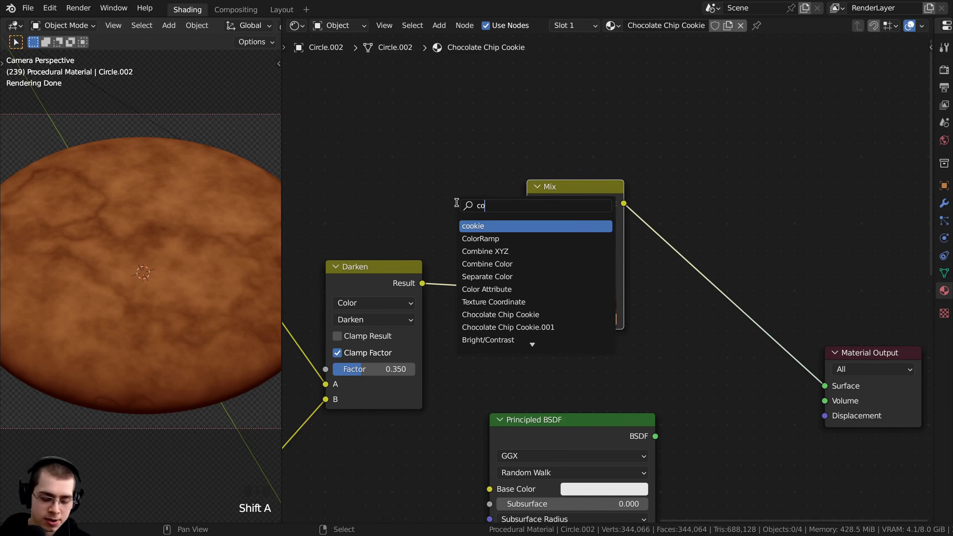
click(495, 226)
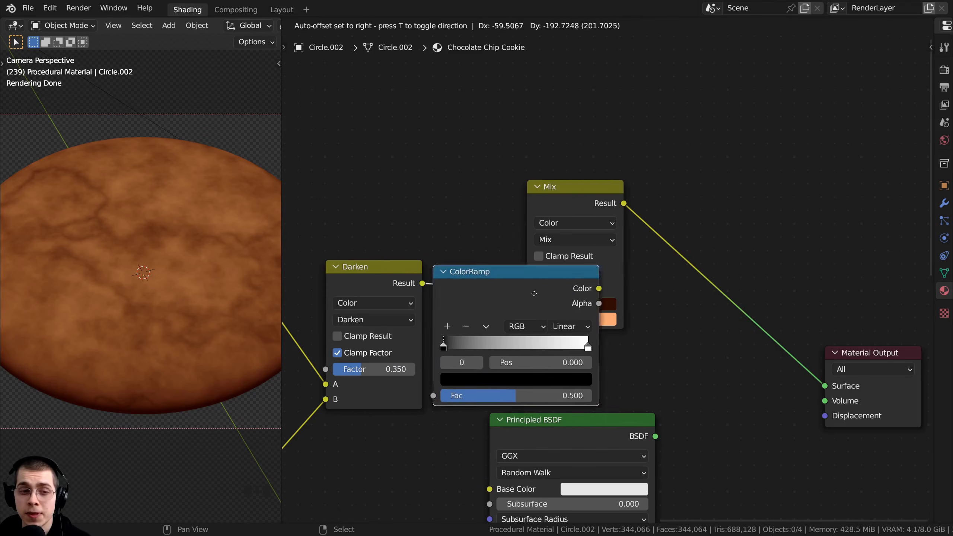
click(464, 226)
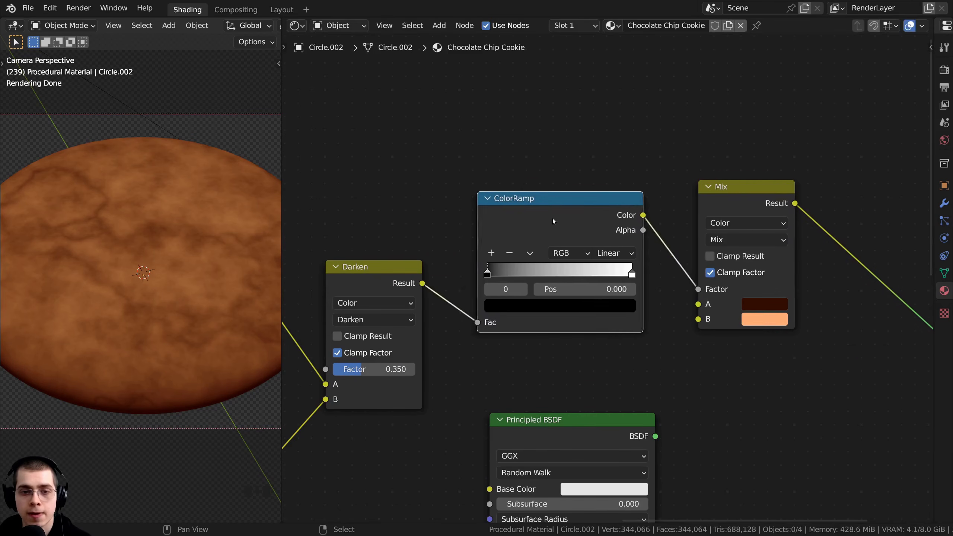
click(526, 229)
Move the ColorRamp's white stop to about position 0.249, previewing the ColorRamp on the cookie while adjusting it.
click(623, 267)
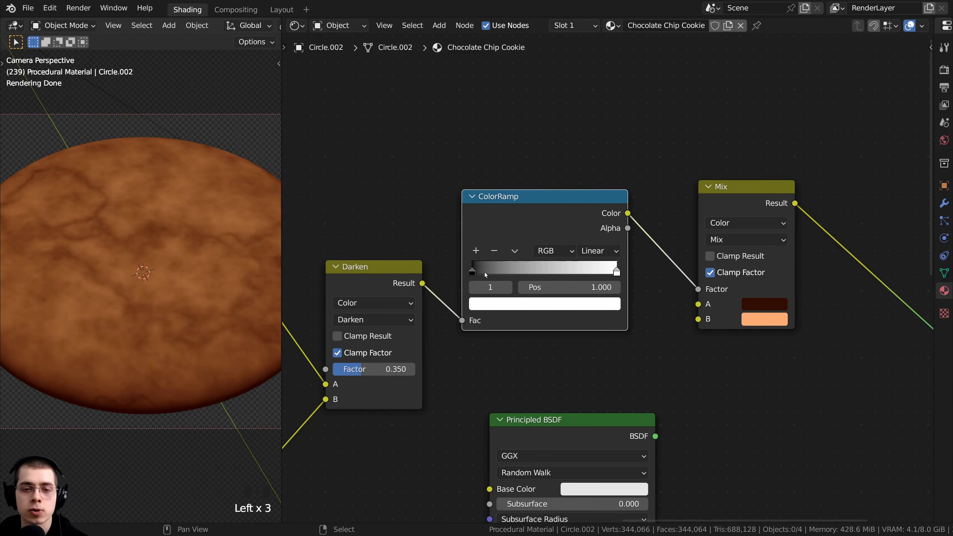
scroll(509, 273, down, 1)
middle_drag(510, 273, 524, 280)
scroll(530, 281, up, 1)
middle_drag(586, 282, 612, 283)
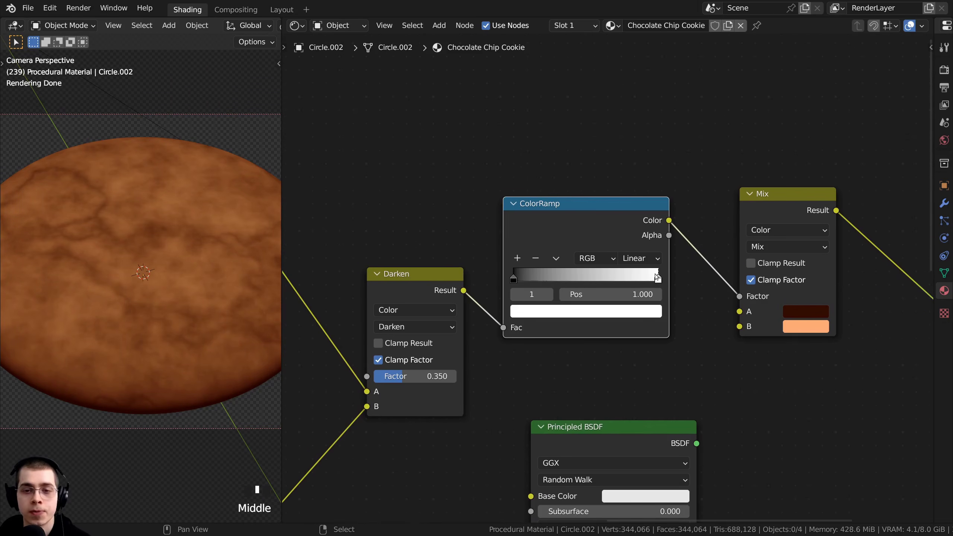
drag(657, 277, 539, 276)
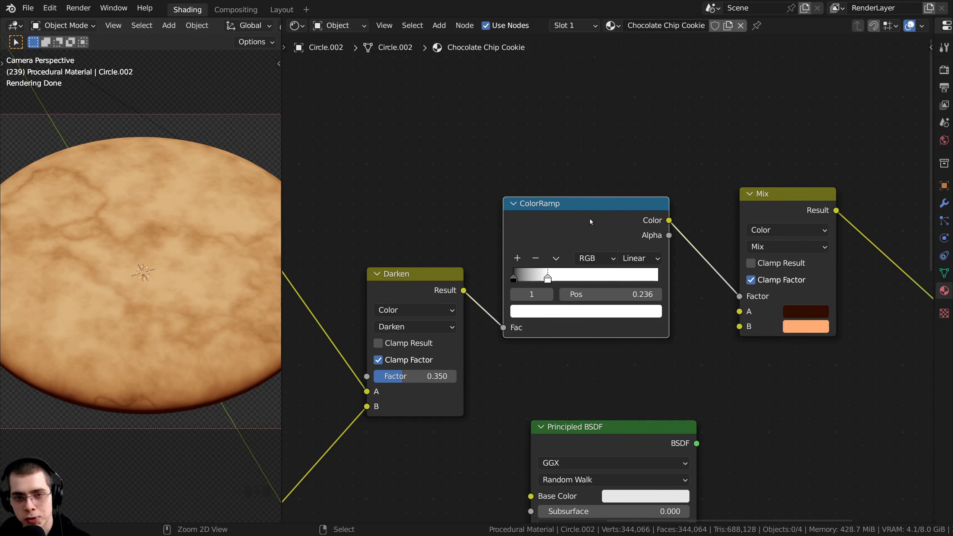
ctrl+shift+click(578, 225)
mouse_move(548, 279)
mouse_down()
mouse_move(607, 280)
mouse_move(554, 283)
mouse_up()
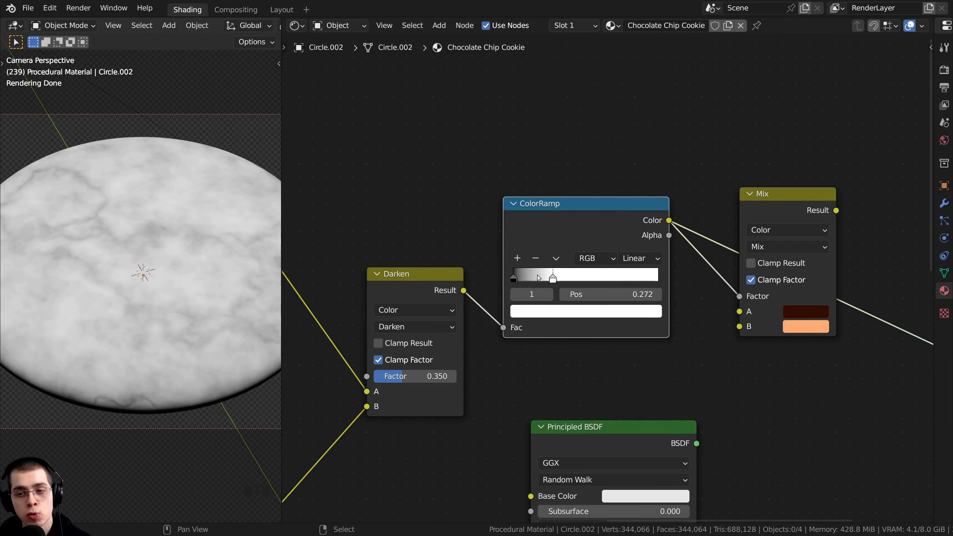
scroll(555, 276, up, 2)
drag(554, 278, 539, 275)
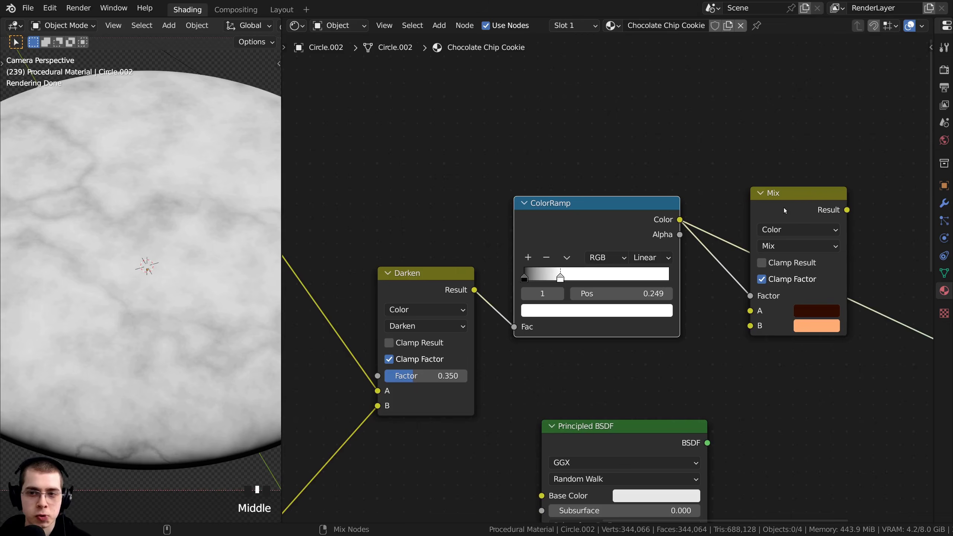
Preview the Mix node, move it slightly closer to the ColorRamp and inspect the lightened cookie surface up close.
ctrl+shift+click(784, 211)
drag(792, 209, 778, 210)
shift+middle_drag(163, 266, 188, 257)
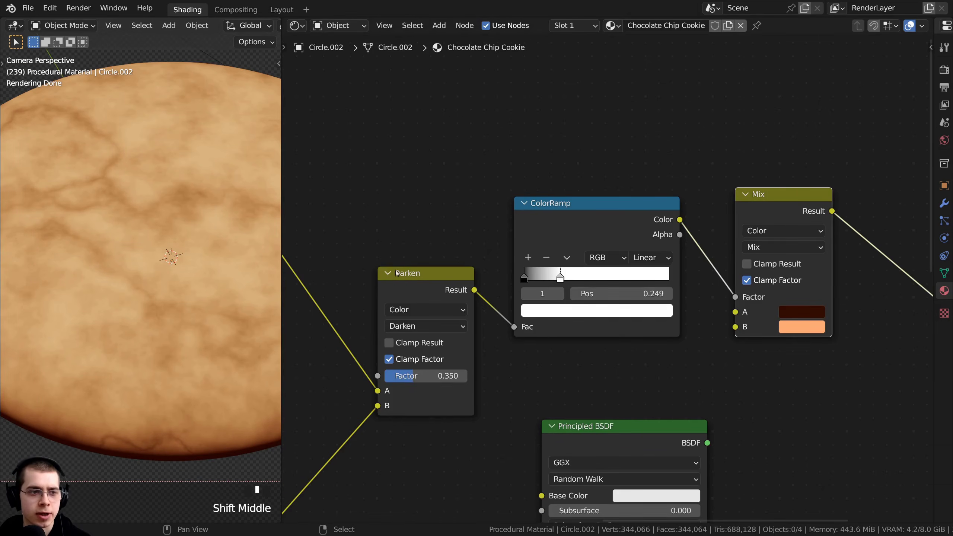
scroll(150, 263, up, 4)
scroll(150, 263, down, 2)
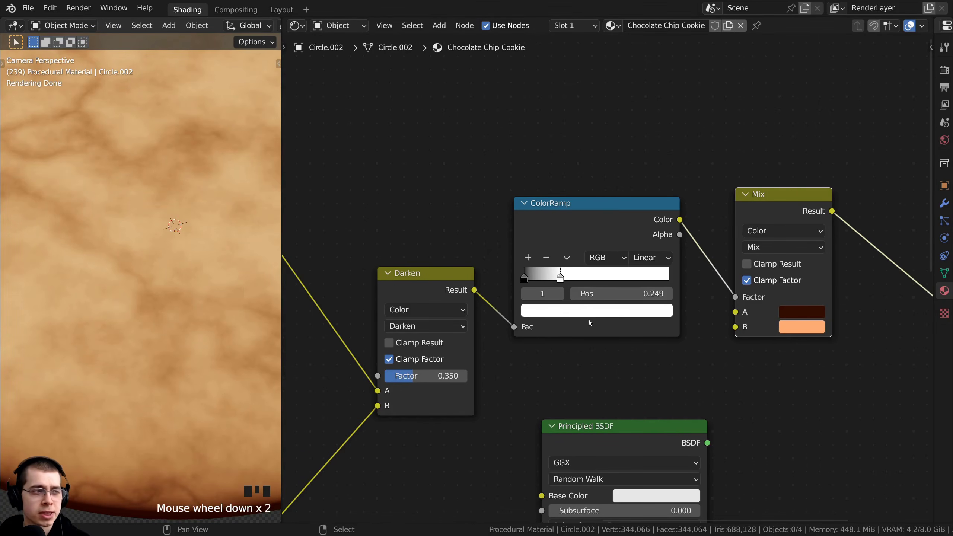
scroll(589, 321, up, 6)
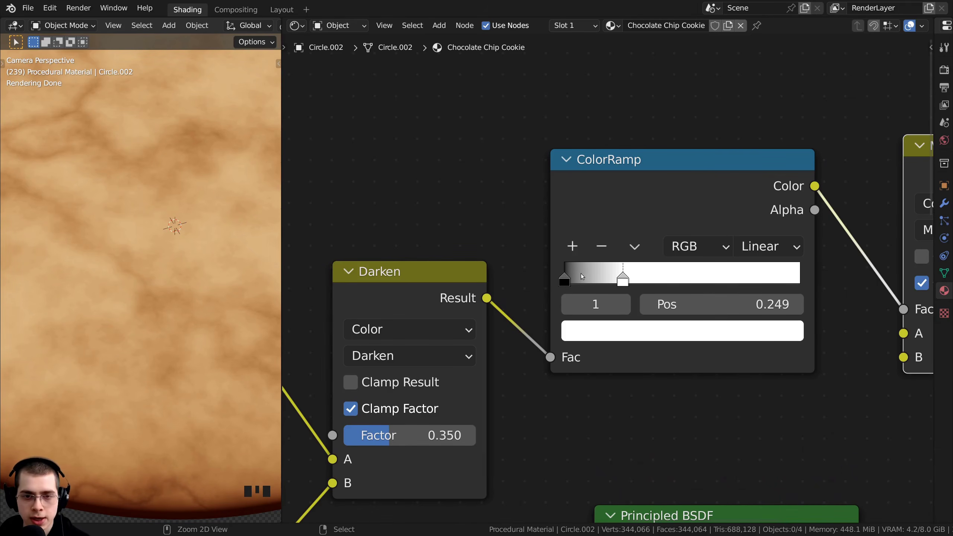
Add two gray stops to the ColorRamp between the black and white stops, at about positions 0.085 and 0.161.
ctrl+click(582, 276)
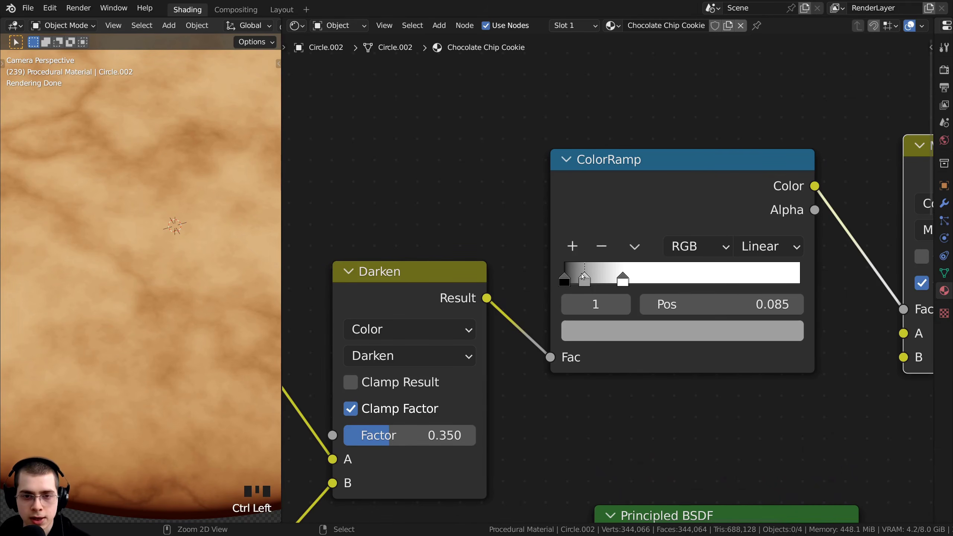
ctrl+click(602, 275)
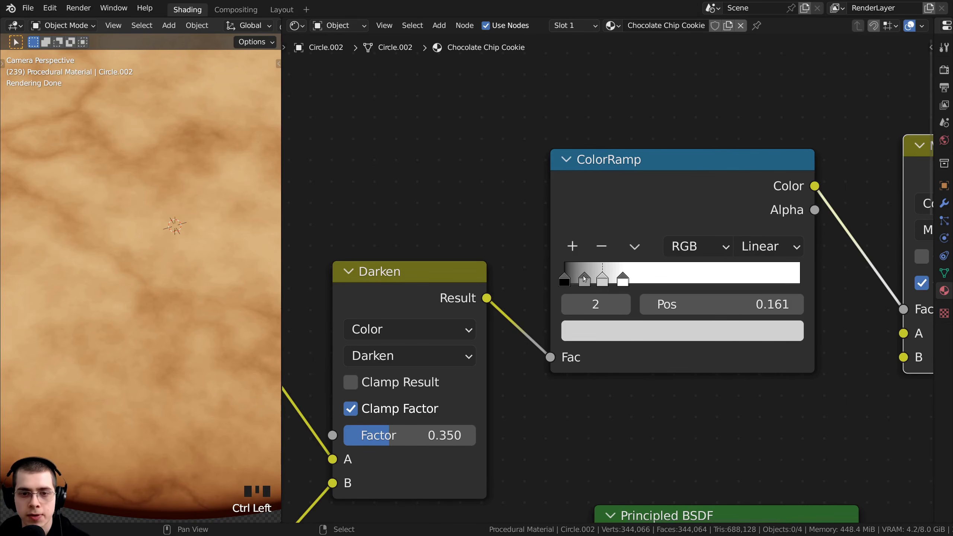
click(584, 275)
click(602, 277)
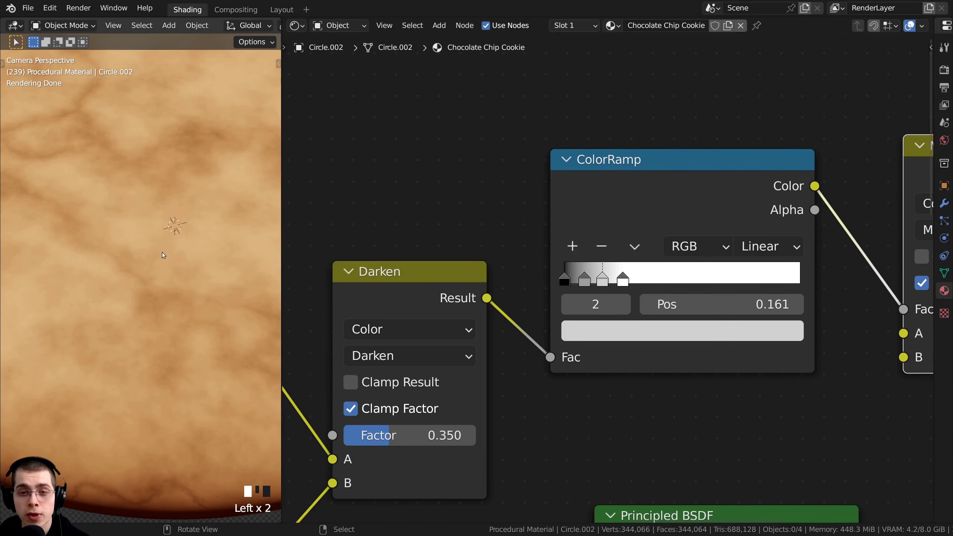
Move the ColorRamp's two gray stops closer to black, at about positions 0.067 and 0.135.
scroll(161, 244, down, 4)
mouse_move(161, 244)
shift+middle_down()
mouse_move(156, 265)
mouse_move(166, 255)
shift+middle_up()
scroll(605, 279, up, 1)
click(585, 277)
mouse_move(586, 276)
mouse_down()
mouse_move(599, 277)
mouse_move(580, 277)
mouse_up()
scroll(212, 347, down, 1)
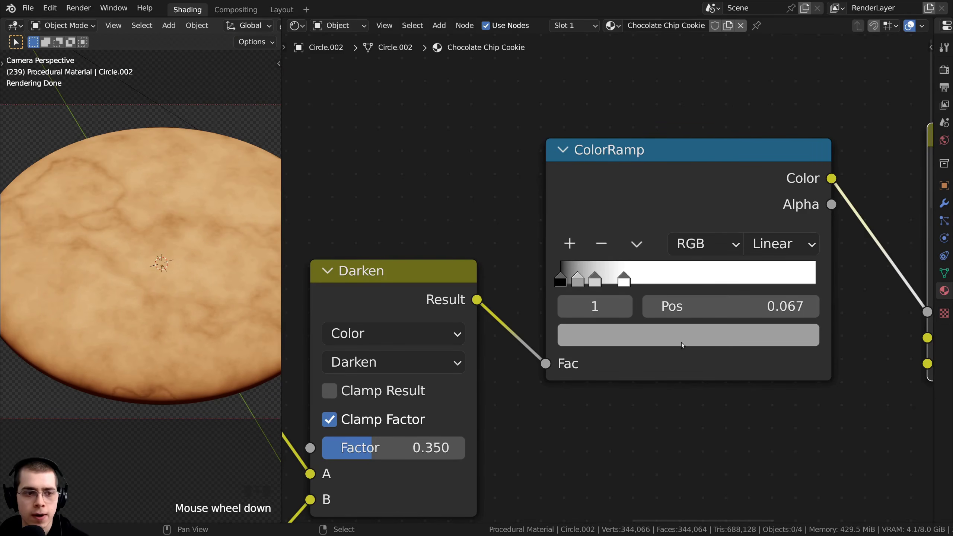
Darken the ColorRamp stop at position 0.067 to hex 515151, checking the cracks on the cookie while adjusting.
click(612, 342)
scroll(603, 340, down, 1)
middle_drag(604, 333, 600, 348)
click(600, 347)
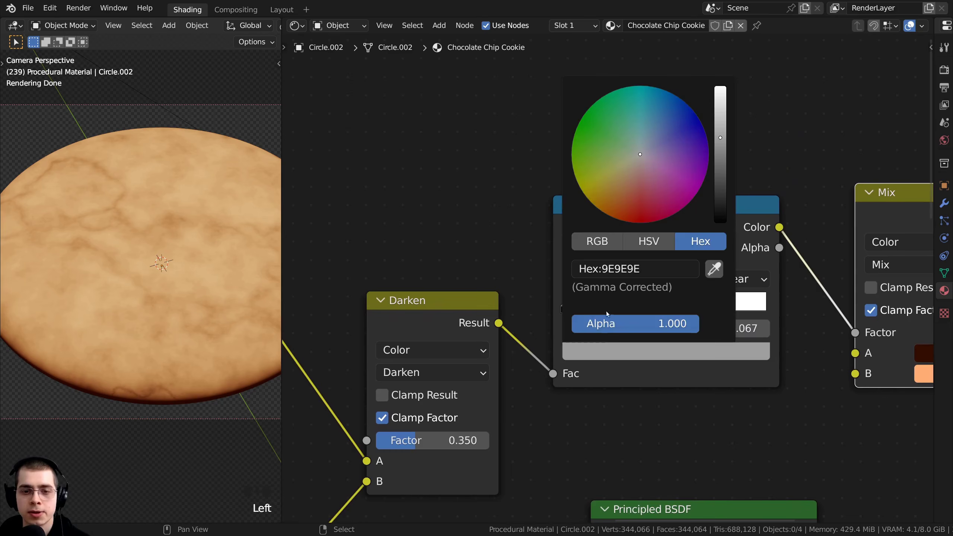
mouse_move(718, 138)
mouse_down()
mouse_move(719, 166)
mouse_move(719, 152)
mouse_up()
scroll(171, 313, up, 4)
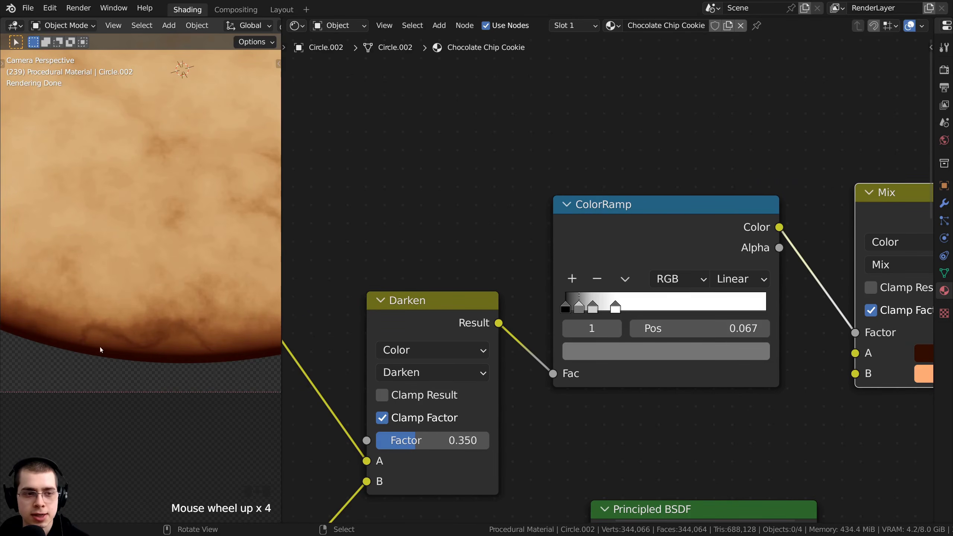
scroll(100, 350, down, 3)
shift+middle_drag(210, 361, 237, 326)
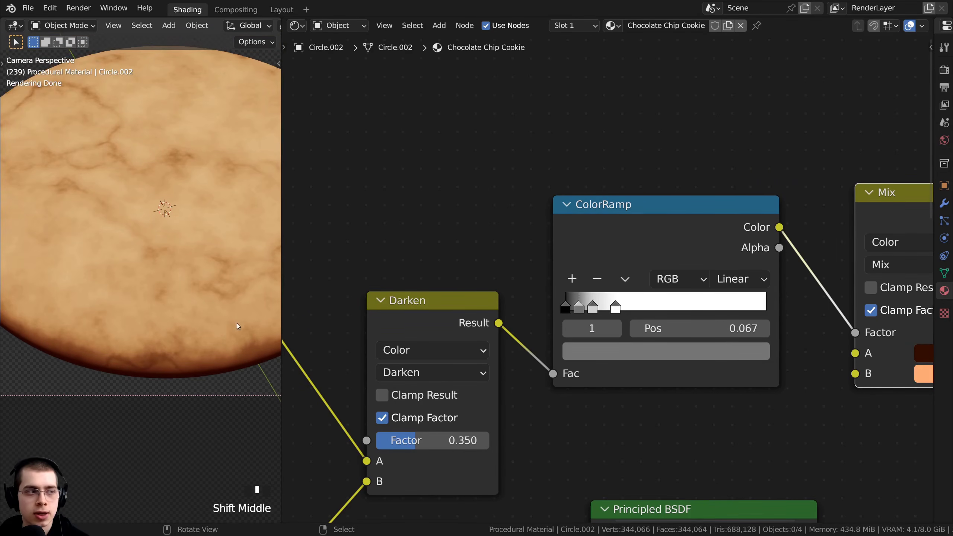
click(592, 349)
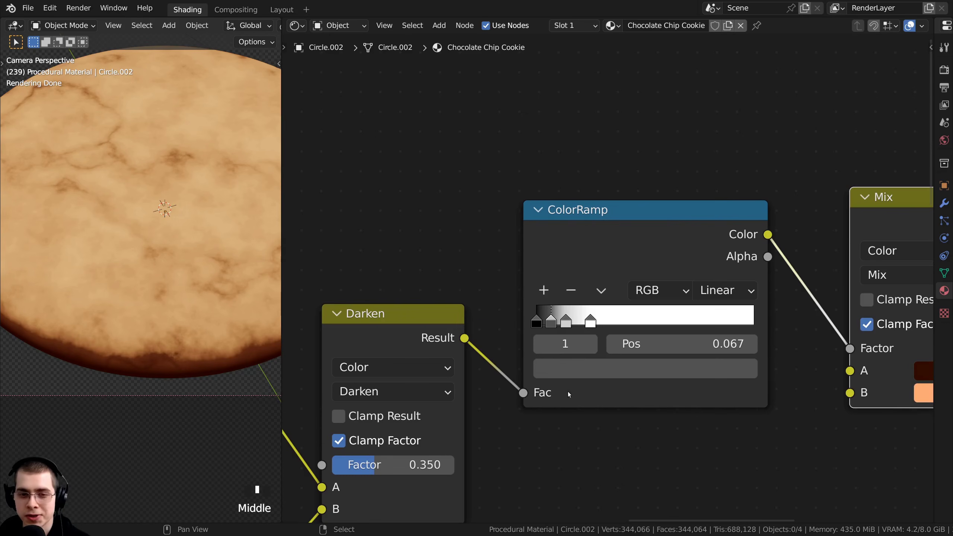
click(569, 368)
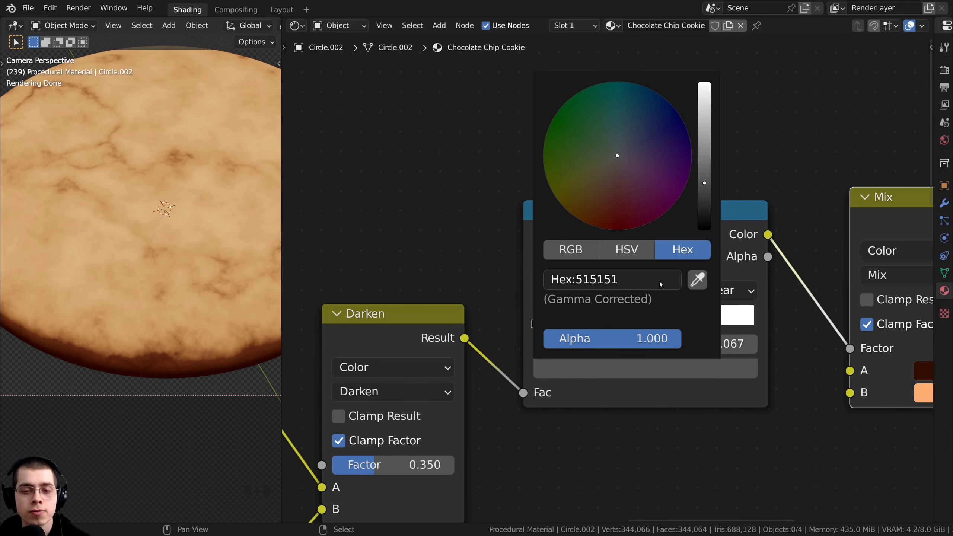
Darken the ColorRamp's lighter gray stop to a medium gray, checking the browner patches on the cookie surface.
scroll(585, 287, up, 5)
scroll(577, 278, down, 1)
click(573, 281)
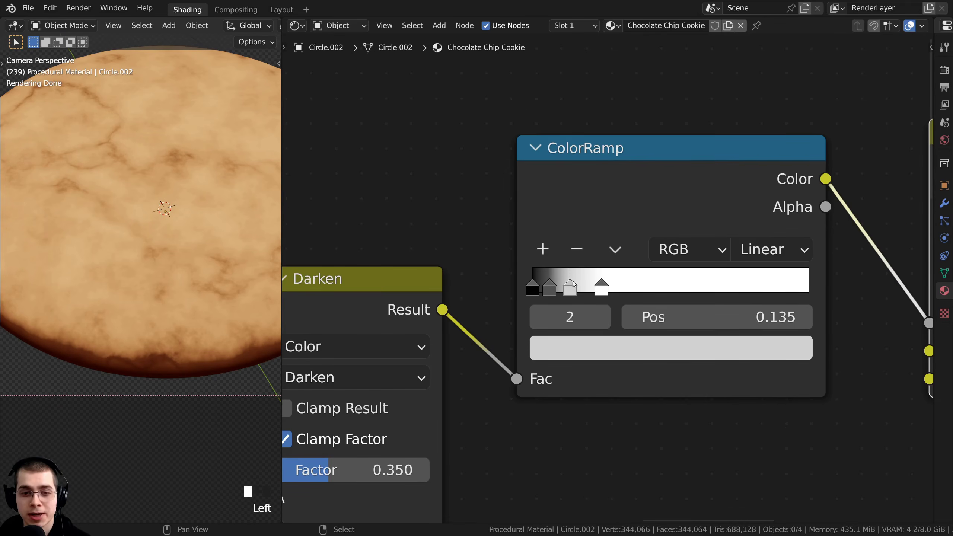
scroll(571, 288, down, 2)
middle_drag(582, 336, 571, 357)
click(571, 357)
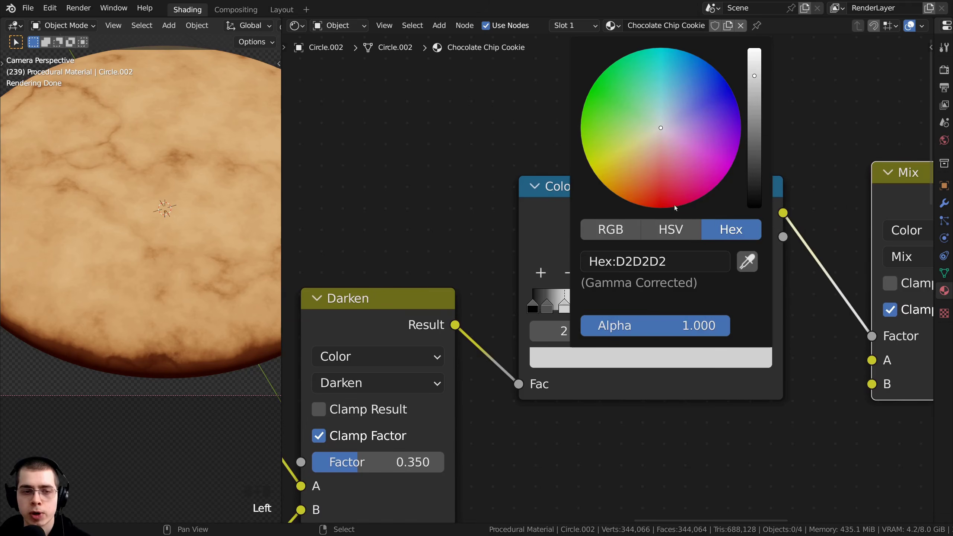
drag(755, 76, 754, 94)
scroll(114, 259, up, 4)
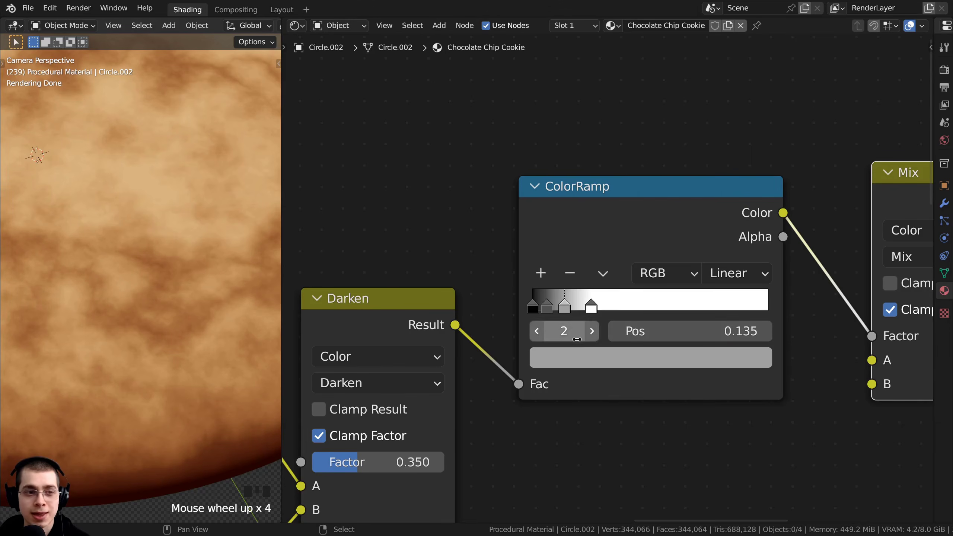
click(637, 357)
mouse_move(754, 104)
mouse_down()
mouse_move(754, 125)
mouse_move(754, 111)
mouse_up()
shift+middle_drag(78, 250, 112, 285)
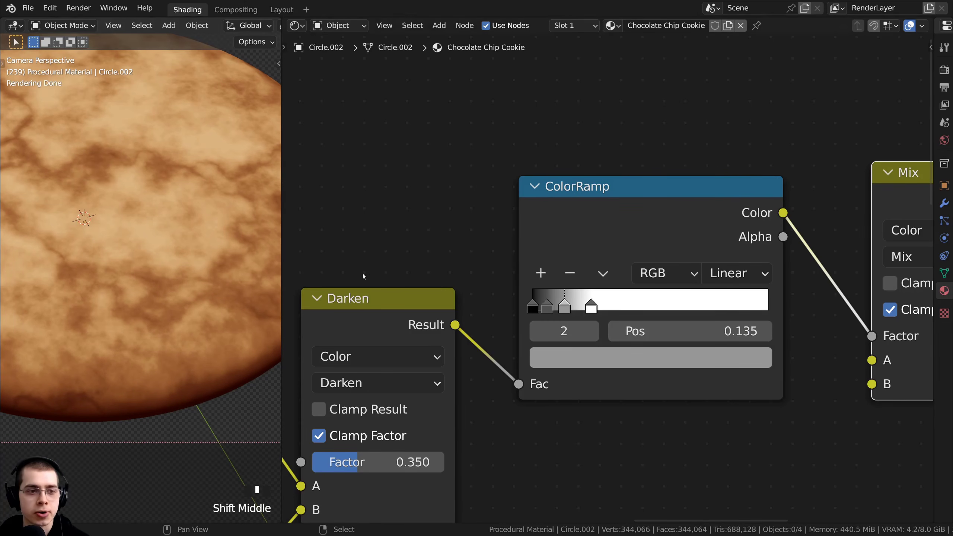
Set the ColorRamp's lighter gray stop to about position 0.122 with color A2A2A2.
drag(564, 306, 562, 306)
scroll(548, 337, down, 2)
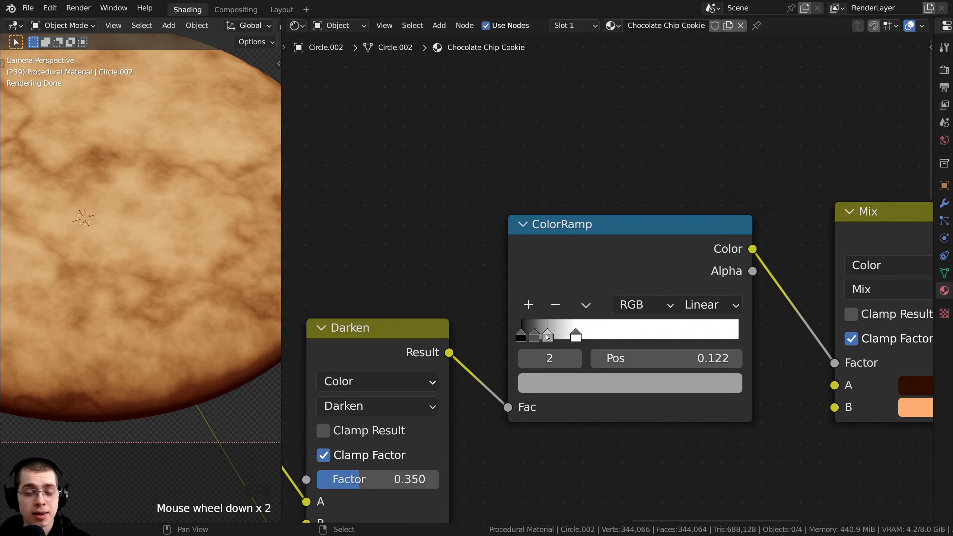
middle_drag(546, 342, 541, 348)
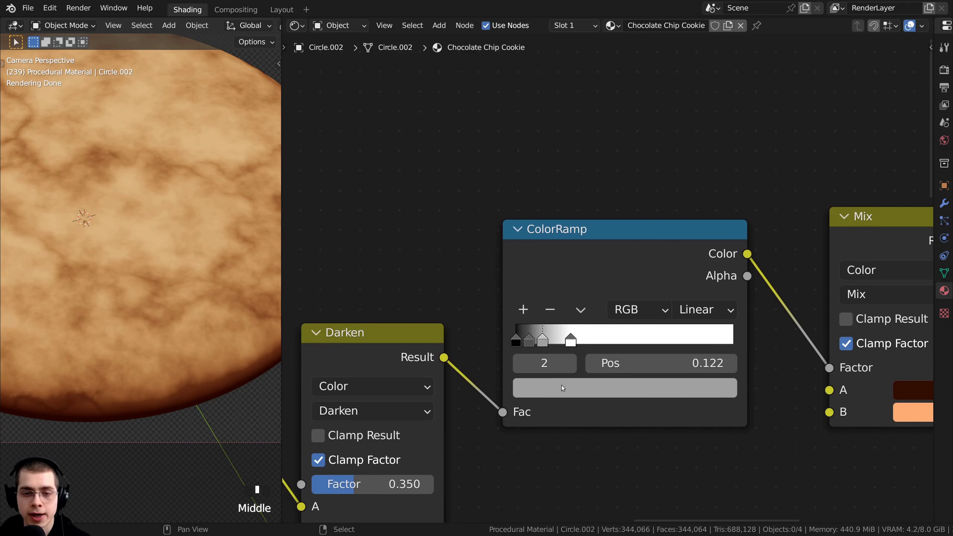
click(561, 385)
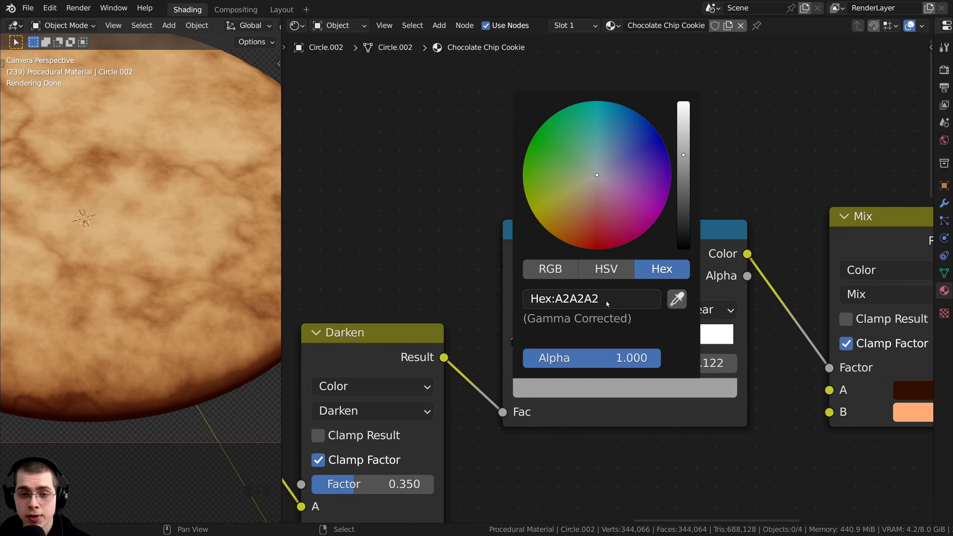
middle_drag(590, 282, 617, 186)
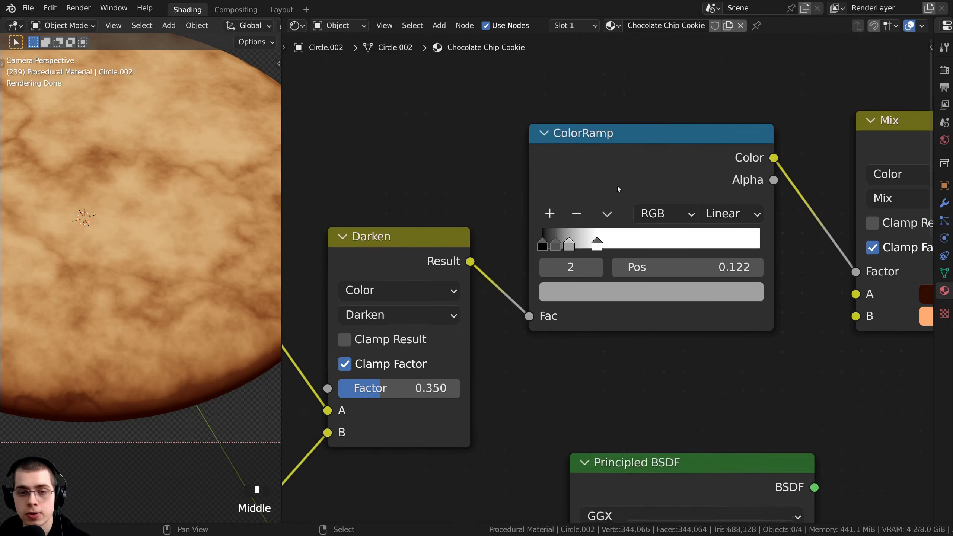
Try other positions for the lighter gray ColorRamp stop to compare their effect on the cookie.
scroll(618, 187, up, 5)
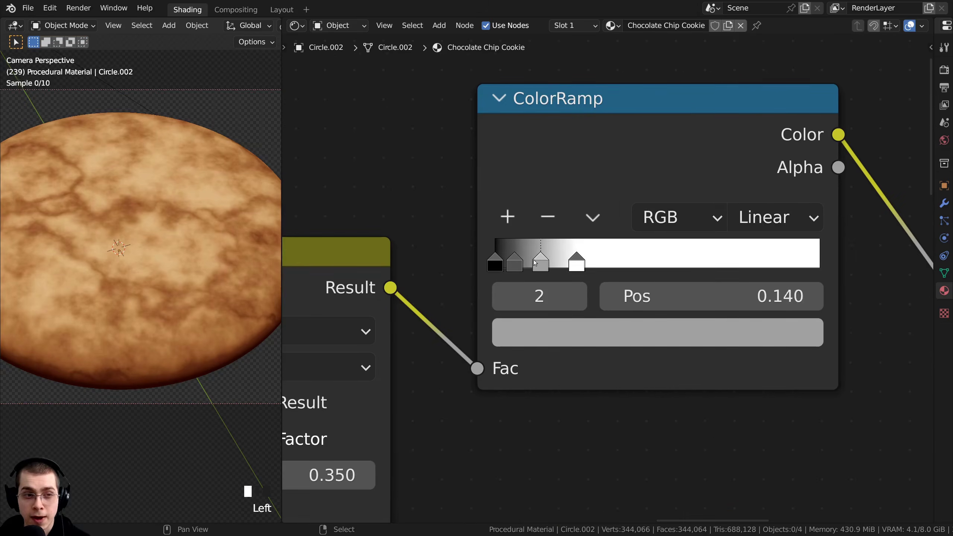
drag(540, 262, 515, 261)
click(491, 259)
scroll(683, 172, up, 3)
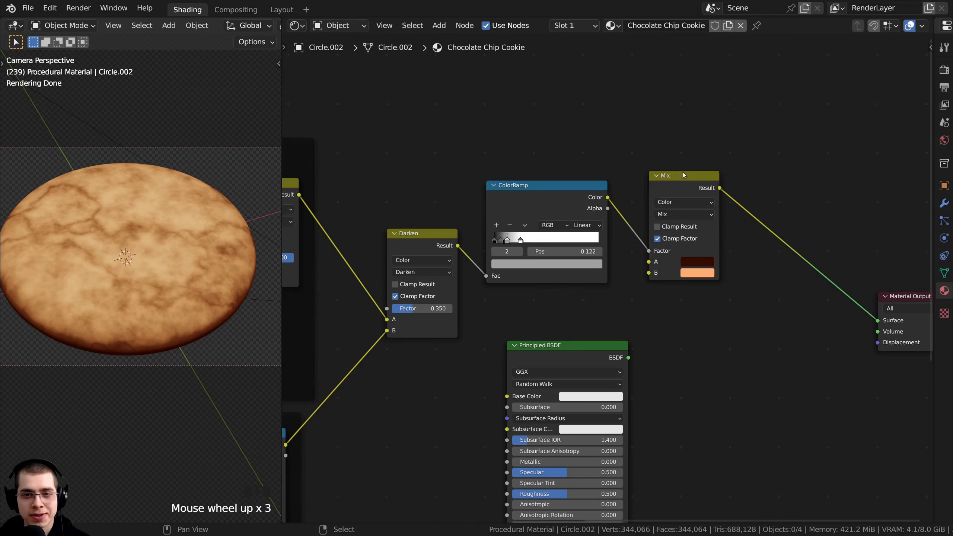
Move the Principled BSDF beside the Material Output and link the Mix node's Result to its Base Color.
click(680, 179)
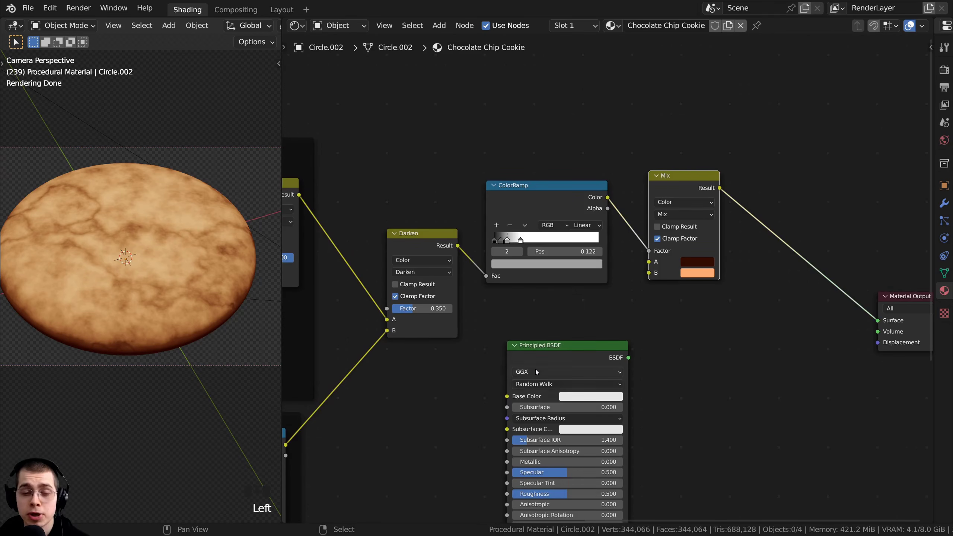
drag(535, 369, 766, 354)
middle_drag(758, 344, 670, 327)
drag(572, 171, 555, 171)
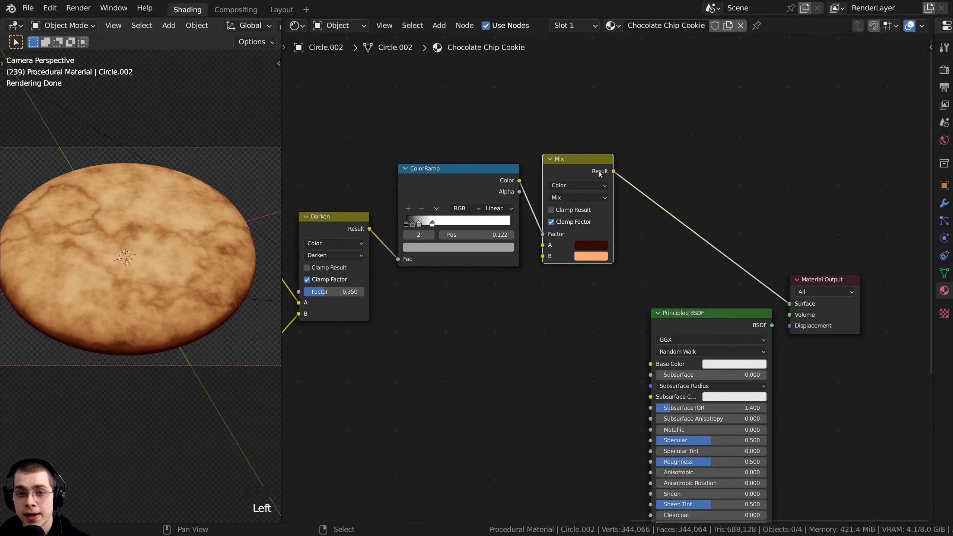
drag(615, 172, 648, 366)
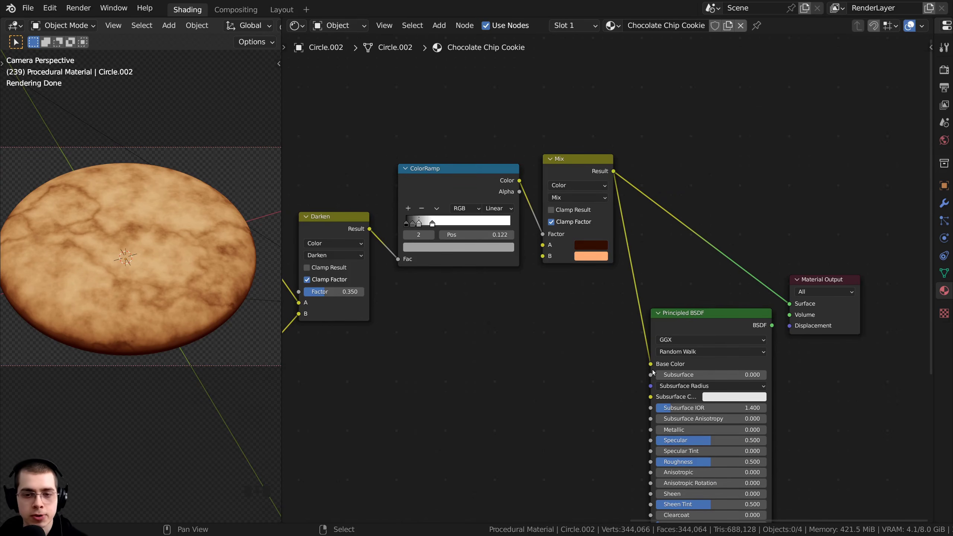
Connect the Principled BSDF to the Material Output's Surface and line both nodes up beside the Mix node.
ctrl+shift+click(692, 318)
drag(691, 317, 693, 274)
drag(690, 193, 862, 390)
click(708, 295)
drag(713, 270, 718, 161)
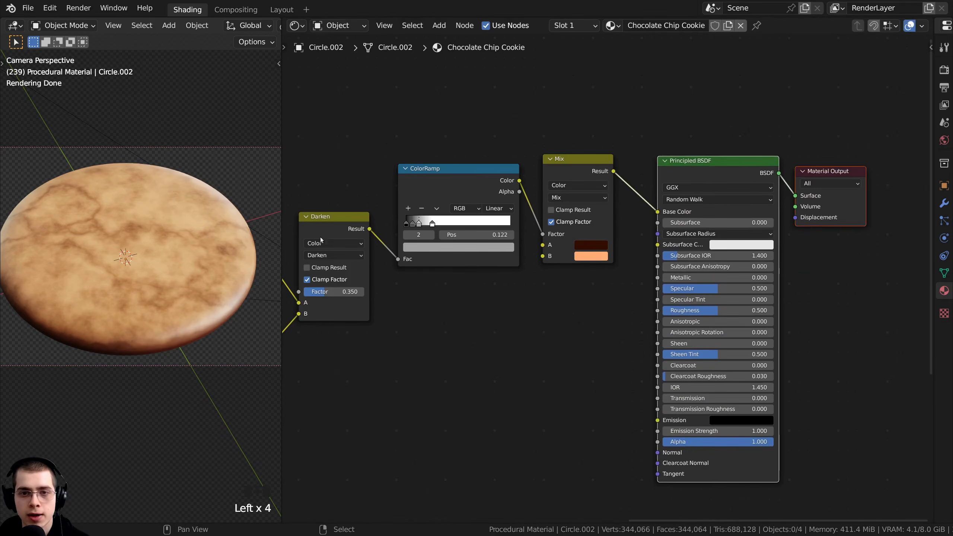
Examine the shaded cookie up close, especially the highlights along its rim.
scroll(169, 266, up, 2)
shift+middle_drag(169, 265, 90, 246)
scroll(101, 259, down, 2)
key(a)
key(a)
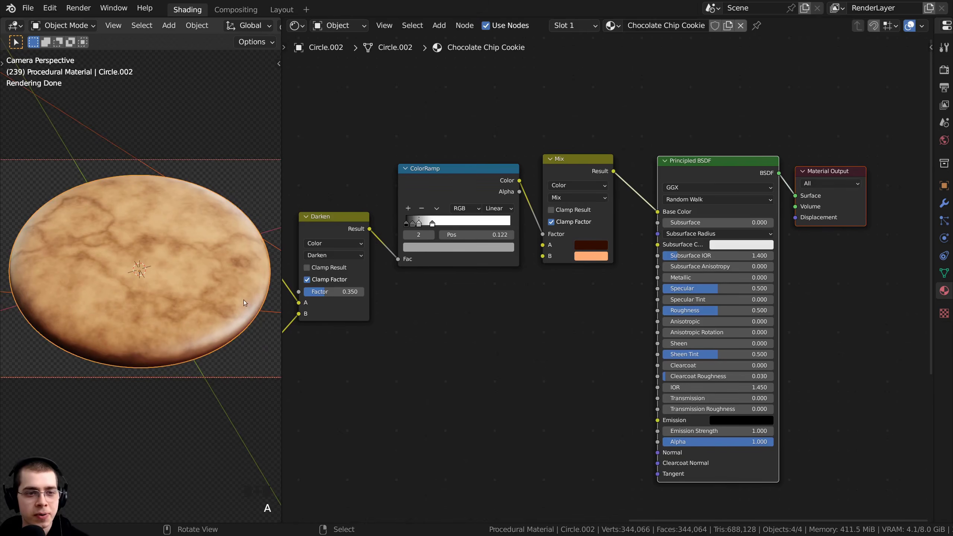
mouse_move(649, 356)
middle_down()
mouse_move(633, 358)
mouse_move(636, 371)
mouse_move(639, 349)
middle_up()
scroll(636, 371, up, 2)
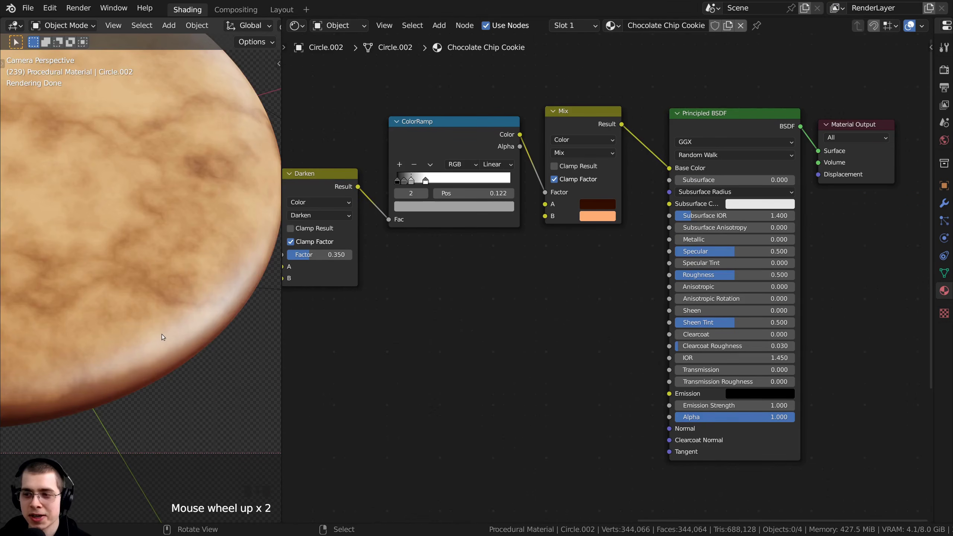
scroll(122, 322, down, 5)
shift+middle_drag(122, 322, 132, 351)
scroll(228, 346, up, 1)
scroll(132, 350, up, 3)
scroll(233, 282, up, 1)
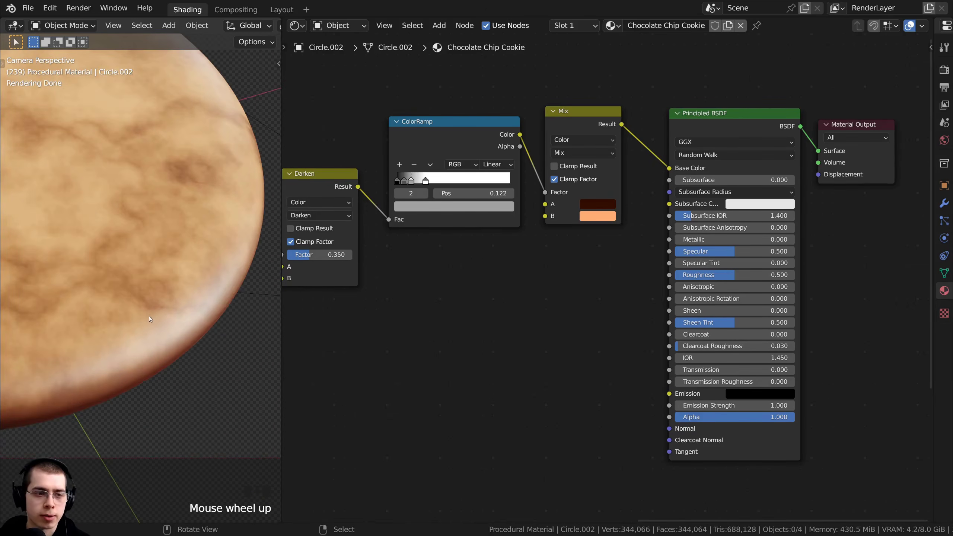
scroll(149, 315, down, 4)
shift+middle_drag(154, 319, 250, 375)
scroll(205, 350, down, 1)
shift+middle_drag(206, 351, 207, 355)
scroll(473, 272, down, 1)
Link the Darken node's Result to the Principled BSDF's Roughness and inspect the highlights on the cookie.
middle_drag(480, 262, 510, 256)
click(340, 176)
drag(397, 187, 684, 269)
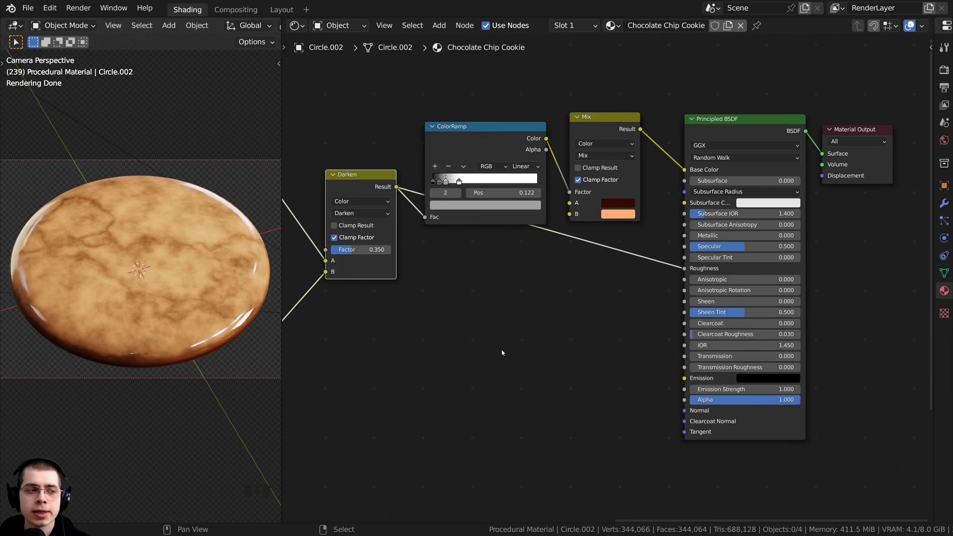
middle_drag(459, 334, 457, 332)
scroll(524, 276, up, 1)
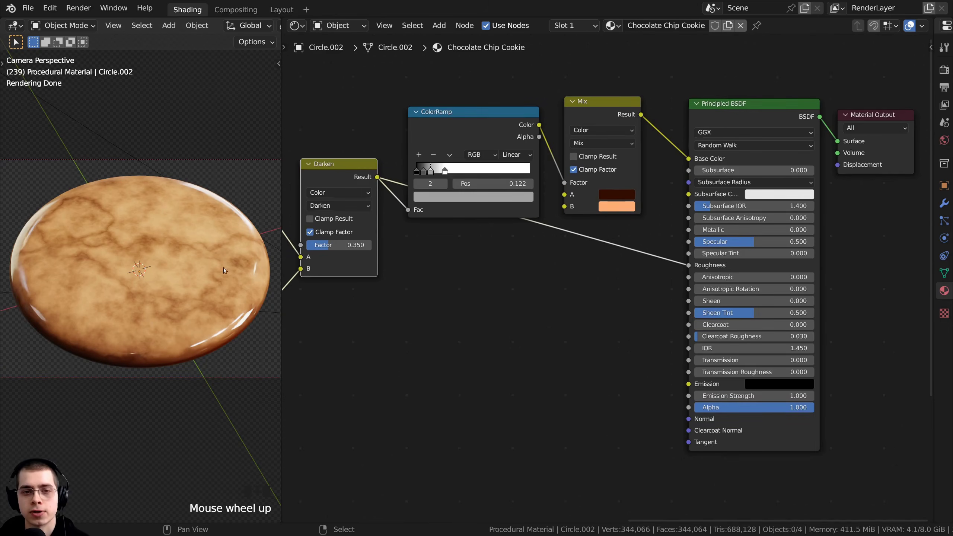
scroll(233, 304, up, 2)
scroll(189, 292, up, 1)
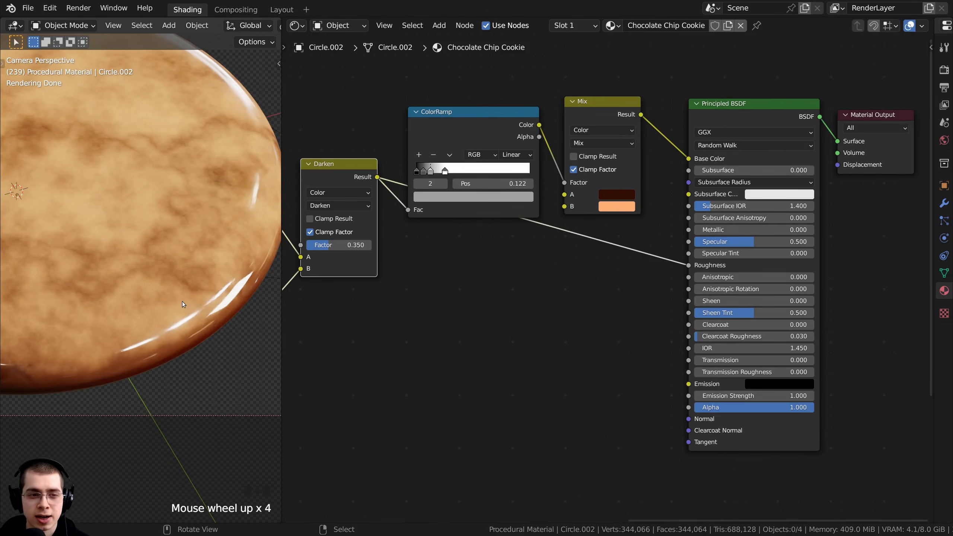
scroll(182, 301, down, 3)
shift+middle_drag(182, 301, 219, 333)
Insert a new ColorRamp node on the link between the Darken node and the Principled BSDF's Roughness.
key(shift+a)
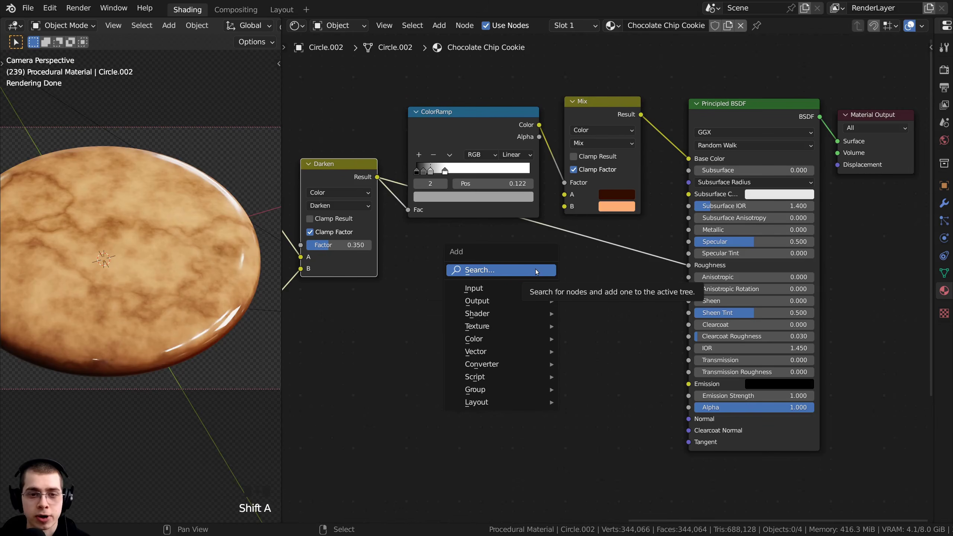
click(536, 270)
text(col)
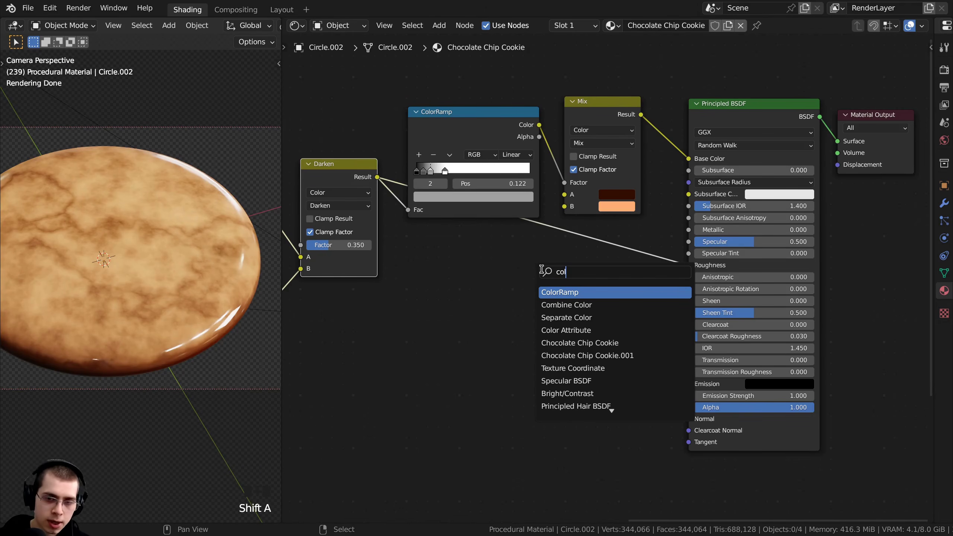
click(564, 292)
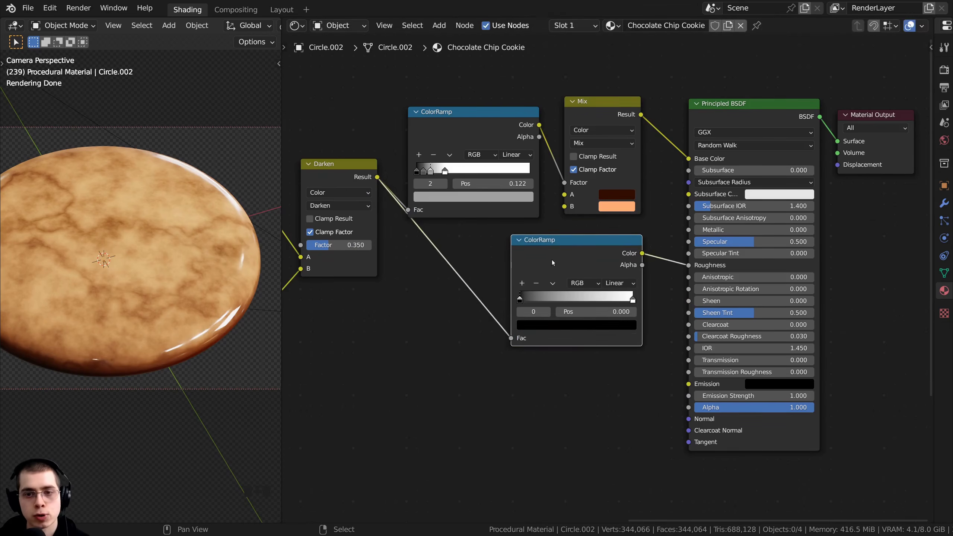
click(570, 255)
Lighten the roughness ColorRamp's black stop to a light gray to make the cookie less shiny.
scroll(533, 319, up, 3)
middle_drag(532, 319, 532, 340)
click(525, 354)
mouse_move(593, 249)
mouse_down()
mouse_move(593, 174)
mouse_move(593, 259)
mouse_up()
click(523, 354)
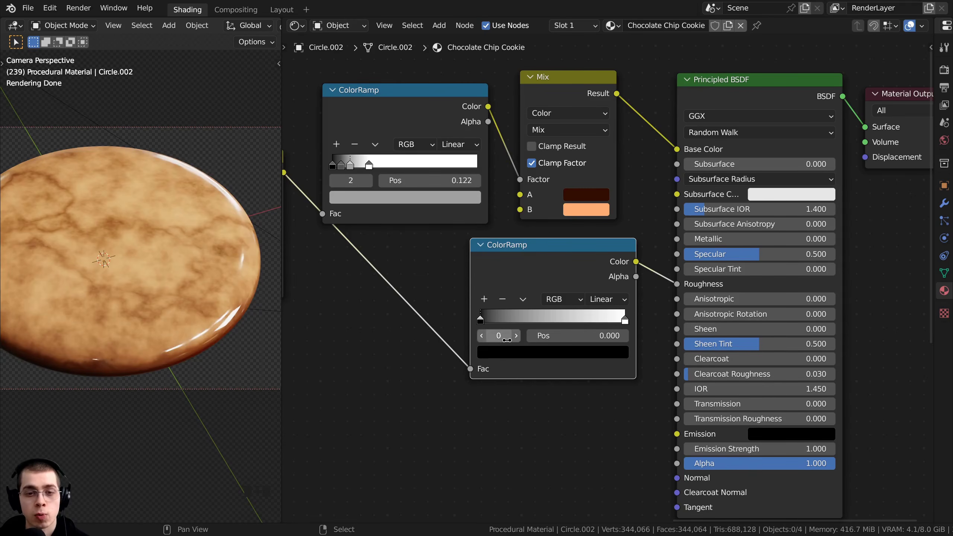
click(517, 355)
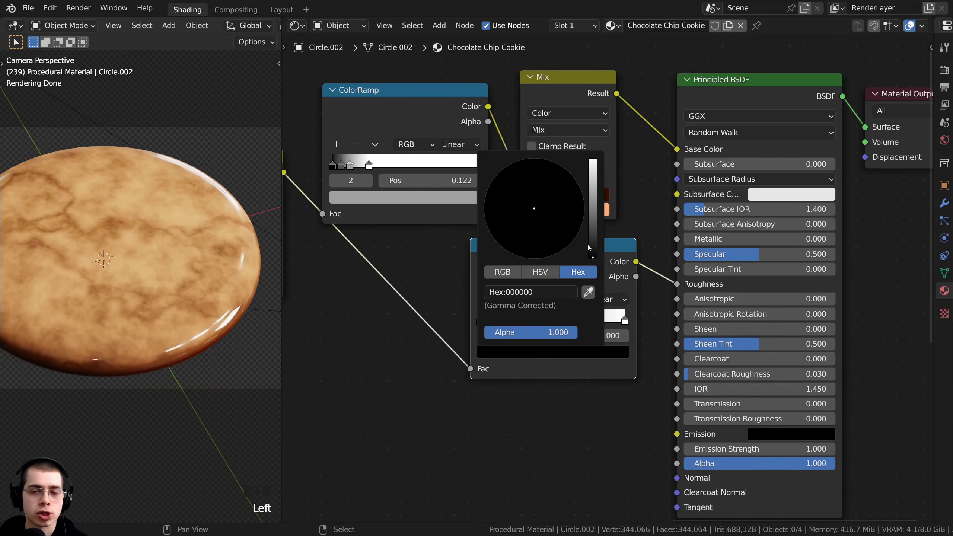
drag(589, 247, 593, 192)
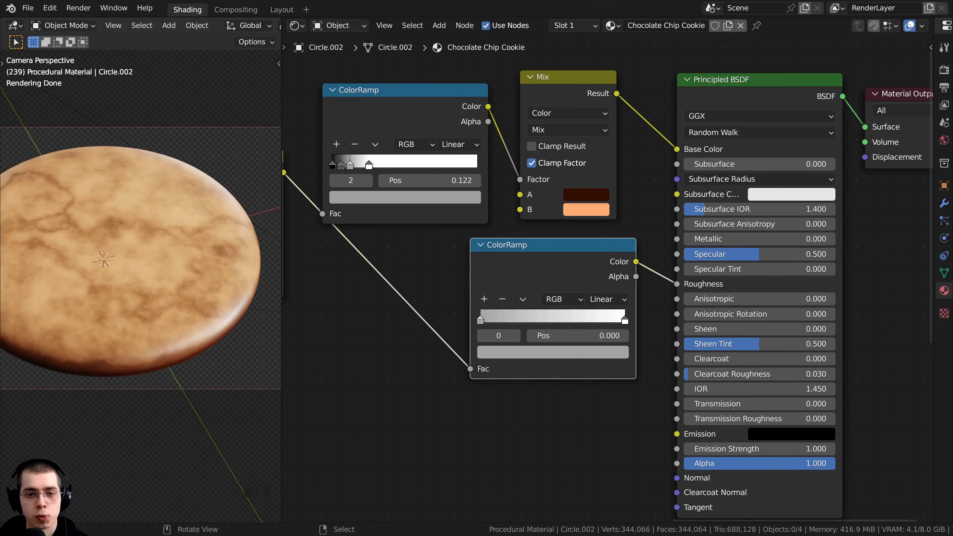
Set the roughness ColorRamp's dark stop to hex B1B1B1 and check the cookie's shine.
click(552, 352)
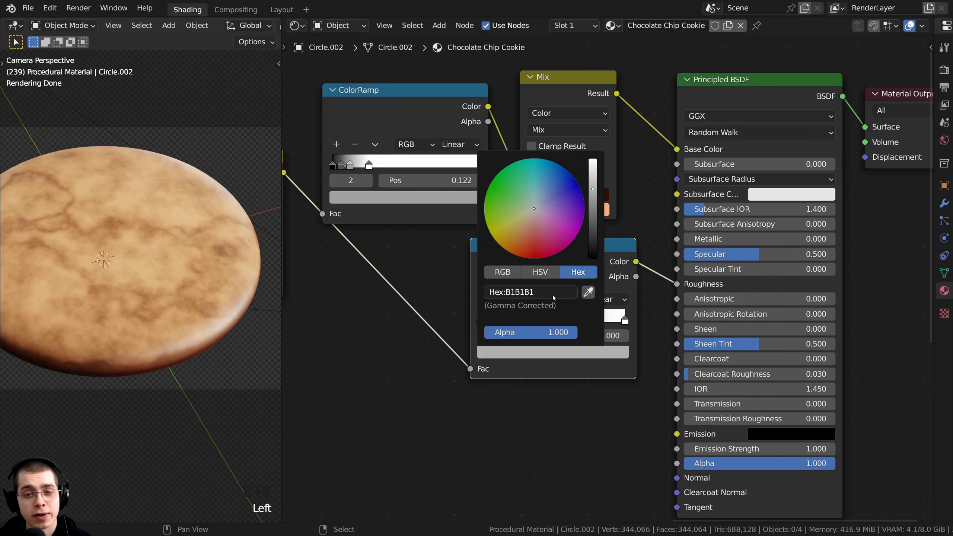
scroll(452, 333, up, 3)
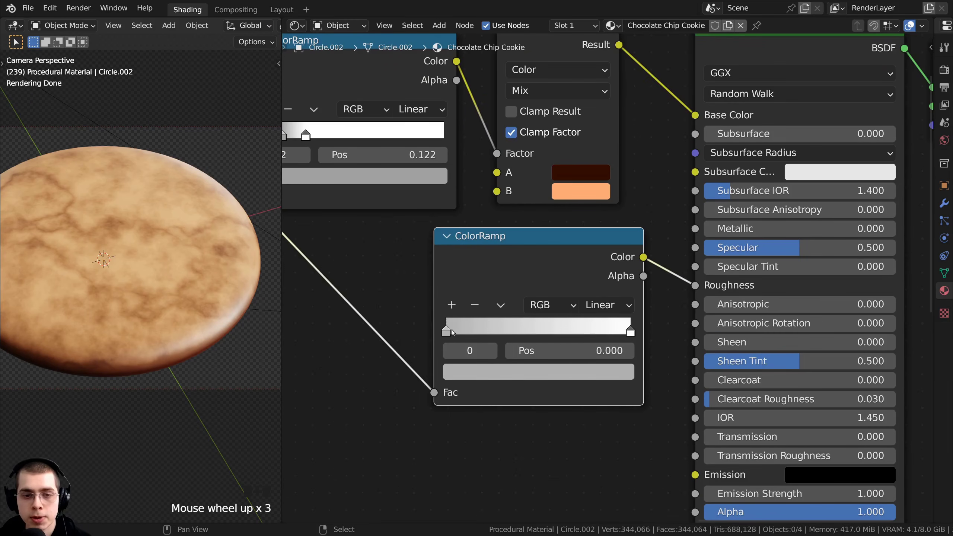
middle_drag(459, 348, 469, 373)
drag(508, 304, 512, 307)
scroll(498, 330, down, 2)
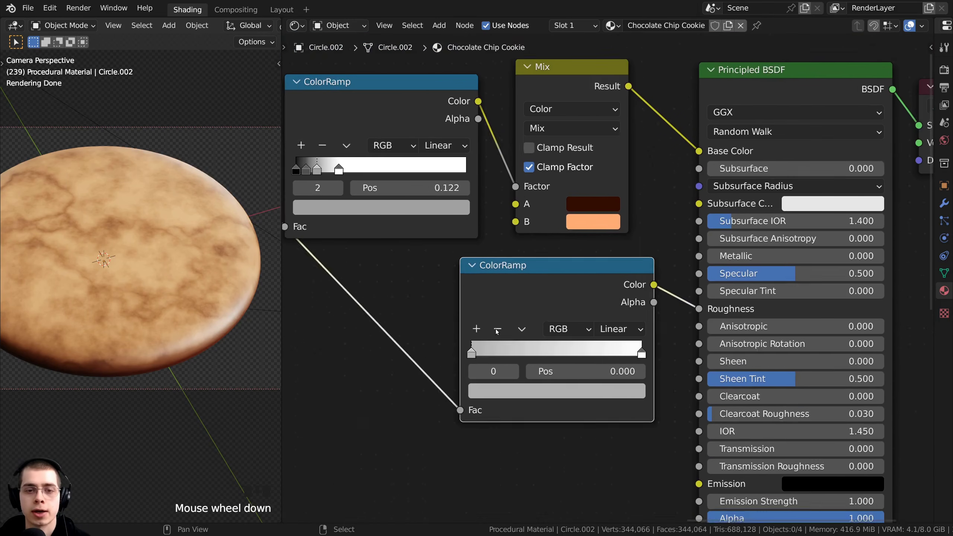
scroll(128, 316, down, 1)
shift+middle_drag(129, 317, 155, 326)
click(439, 297)
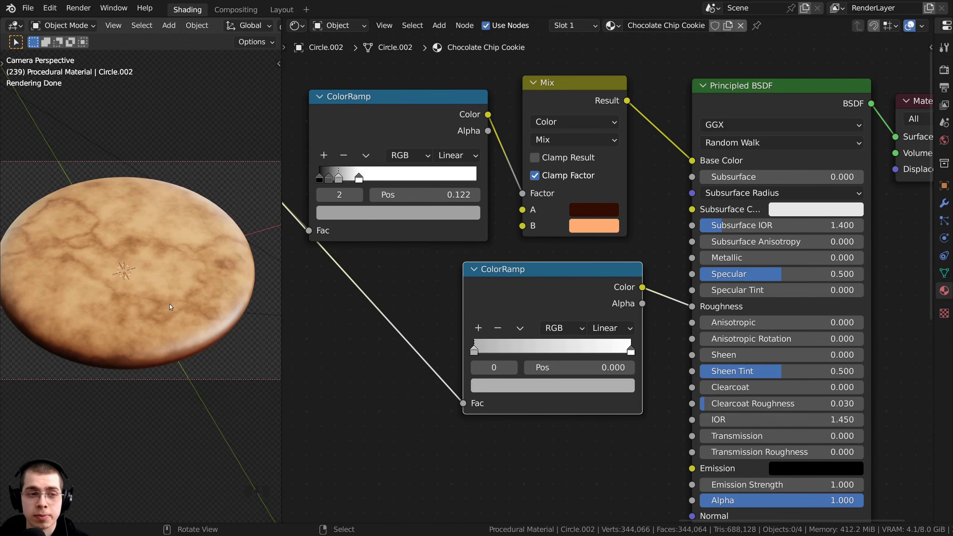
Add a Hue Saturation Value node and insert it between the lower ColorRamp and the Principled BSDF's Roughness.
scroll(555, 285, down, 2)
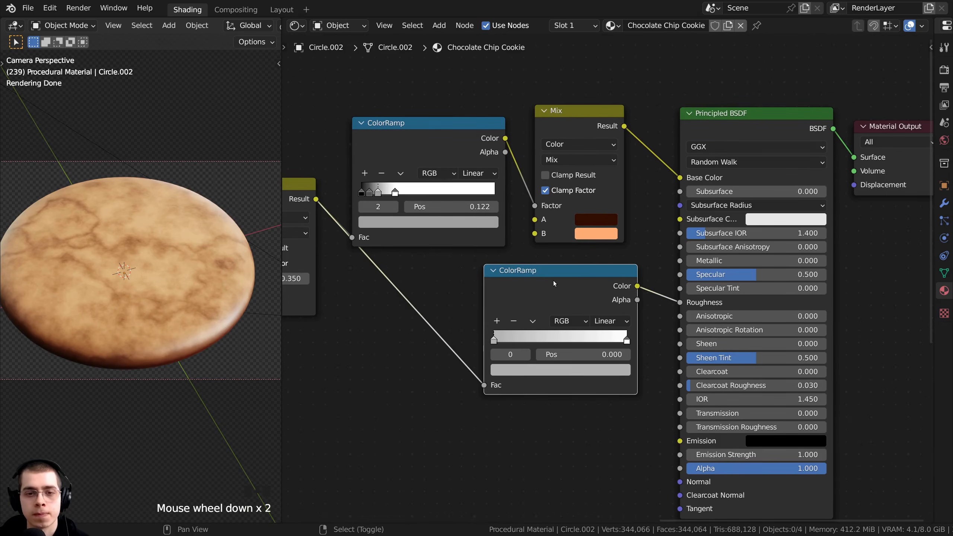
key(shift+a)
click(553, 282)
text(hue)
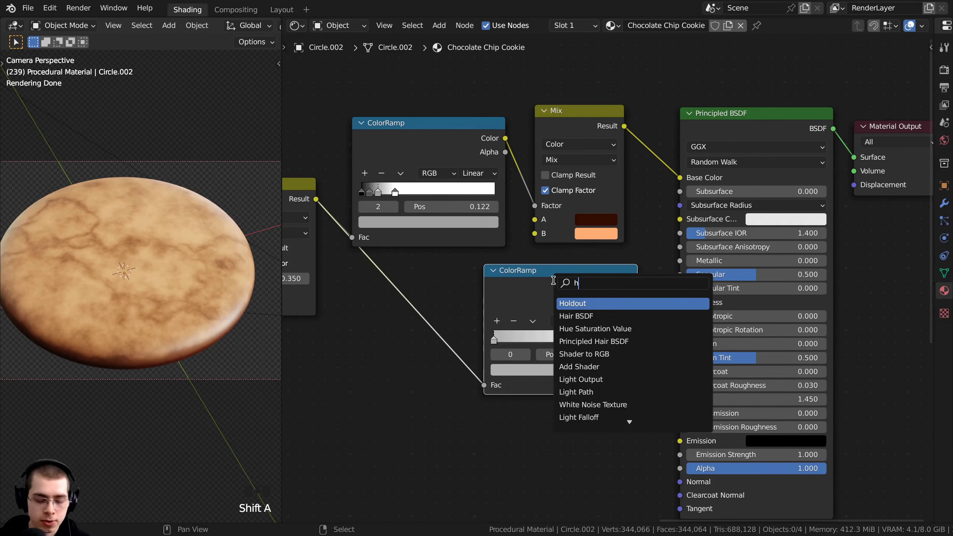
click(590, 305)
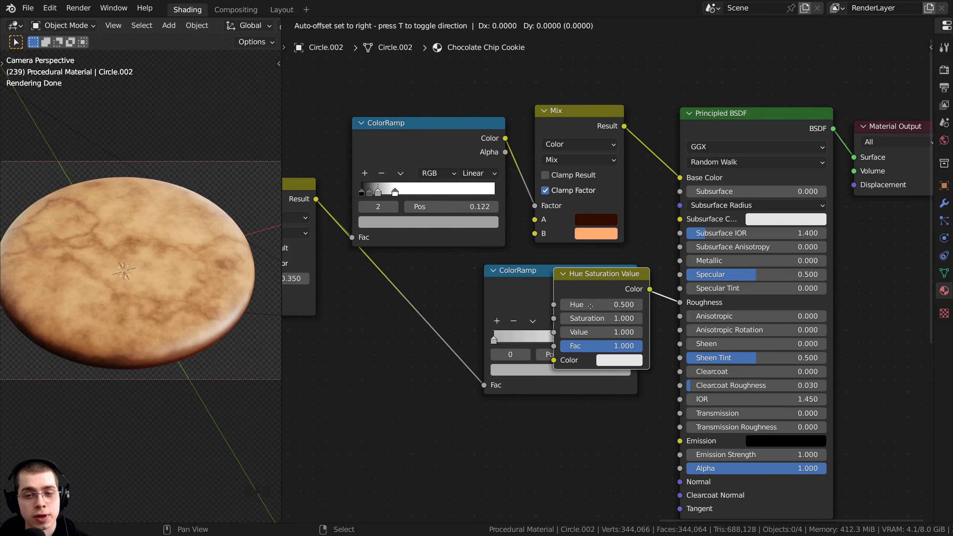
click(563, 456)
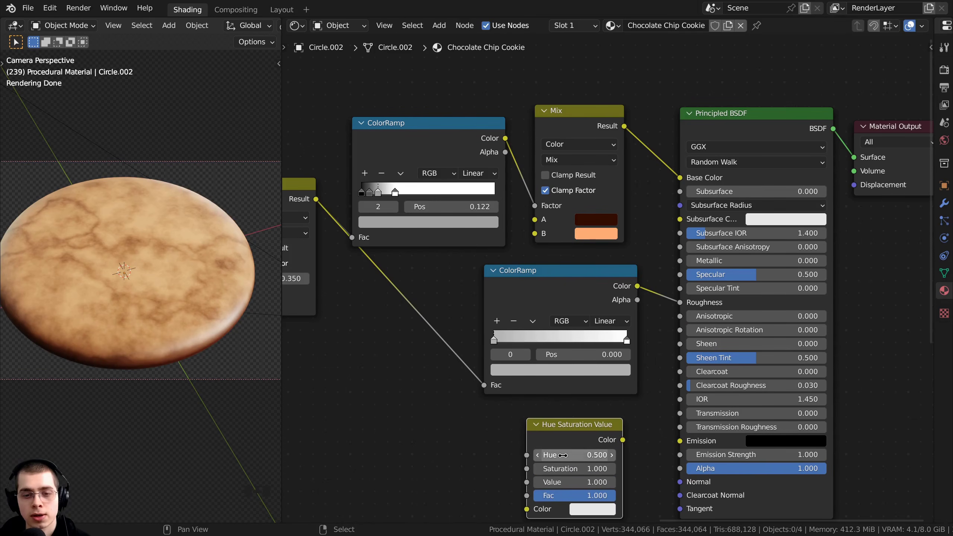
drag(577, 299, 440, 302)
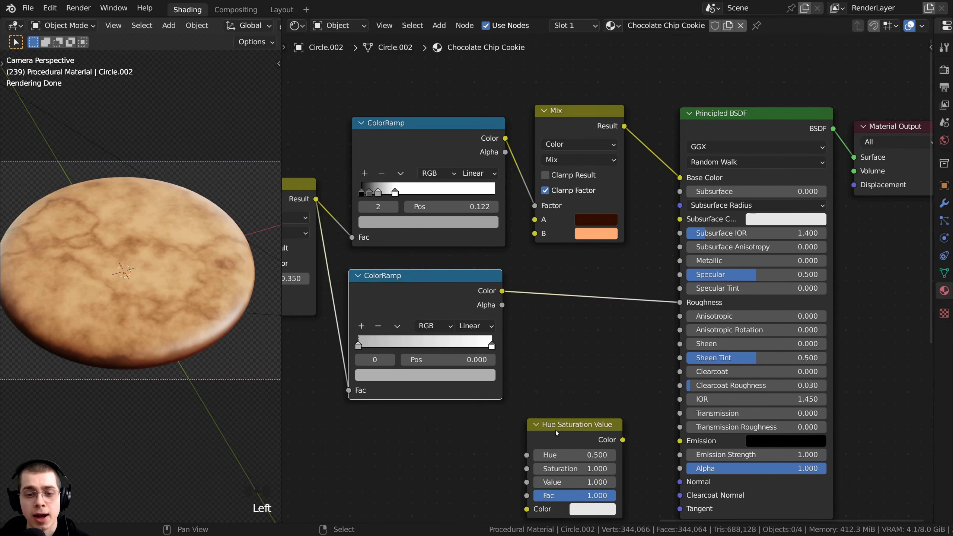
drag(557, 433, 559, 266)
Try raising the Hue Saturation Value node's Value to 2.000 to test the cookie's shine, and restore it to 1.000.
scroll(562, 370, up, 3)
scroll(562, 370, up, 1)
drag(566, 344, 499, 344)
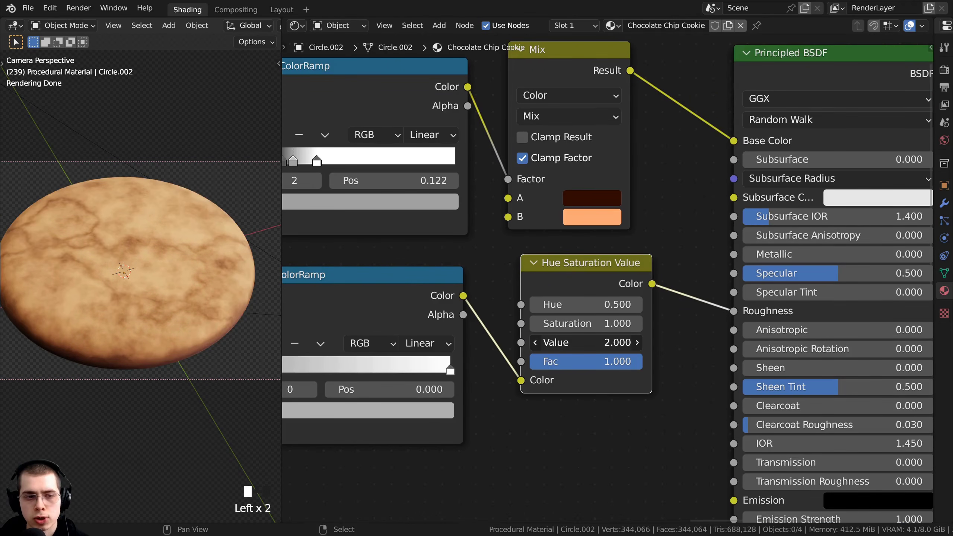
mouse_move(634, 344)
mouse_down()
mouse_move(499, 345)
mouse_move(634, 344)
mouse_up()
right_click(567, 344)
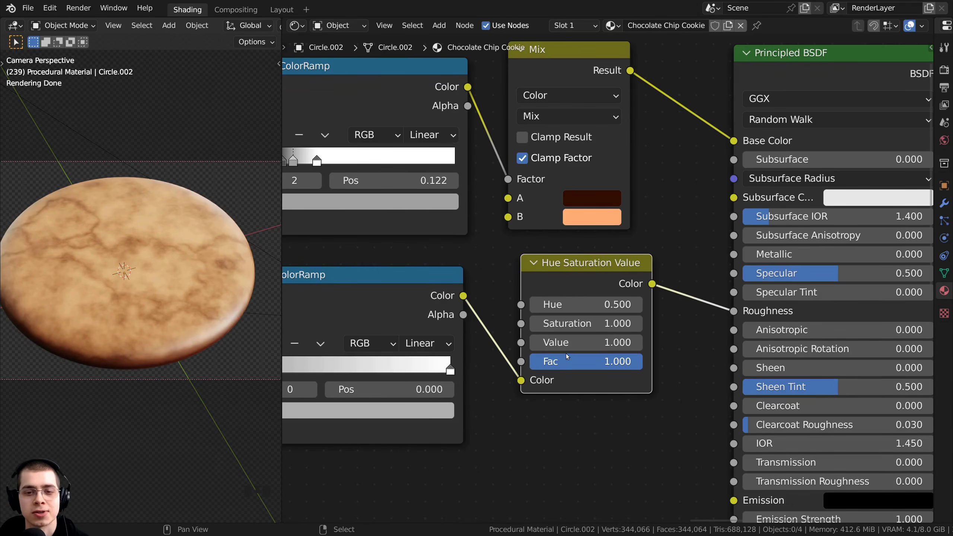
mouse_move(567, 344)
mouse_down()
mouse_move(634, 344)
mouse_move(499, 344)
mouse_move(634, 344)
mouse_move(566, 345)
mouse_up()
Examine the cookie's highlights up close and the node chain from the Darken node to the Material Output.
scroll(580, 304, down, 2)
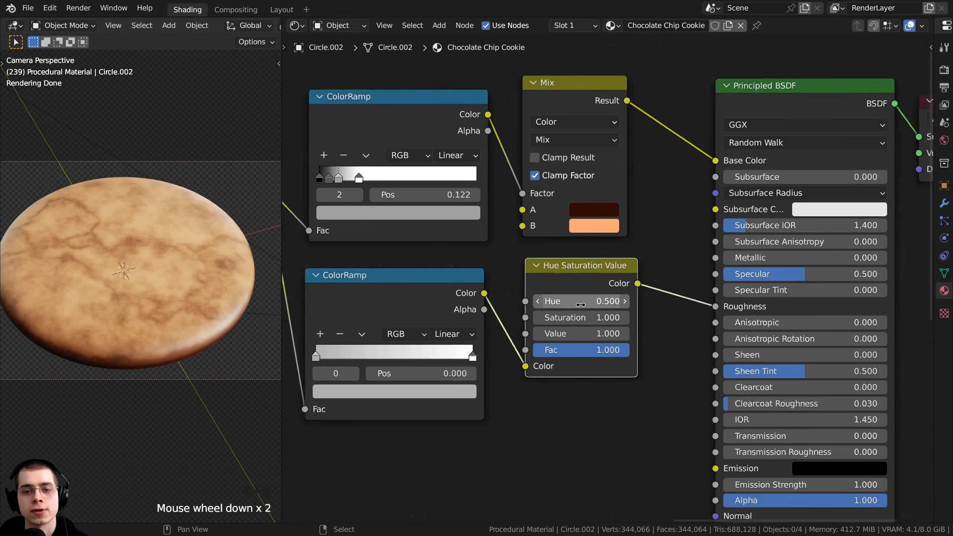
scroll(580, 304, down, 2)
middle_drag(580, 305, 589, 296)
middle_drag(589, 297, 589, 303)
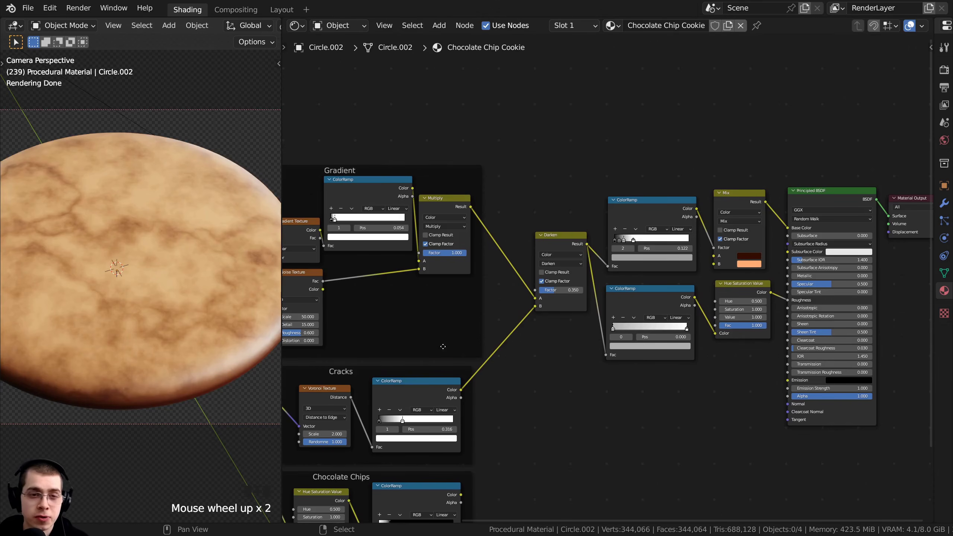
scroll(378, 146, up, 1)
mouse_move(378, 146)
middle_down()
mouse_move(360, 135)
mouse_move(376, 140)
middle_up()
middle_drag(789, 434, 626, 344)
scroll(626, 344, up, 1)
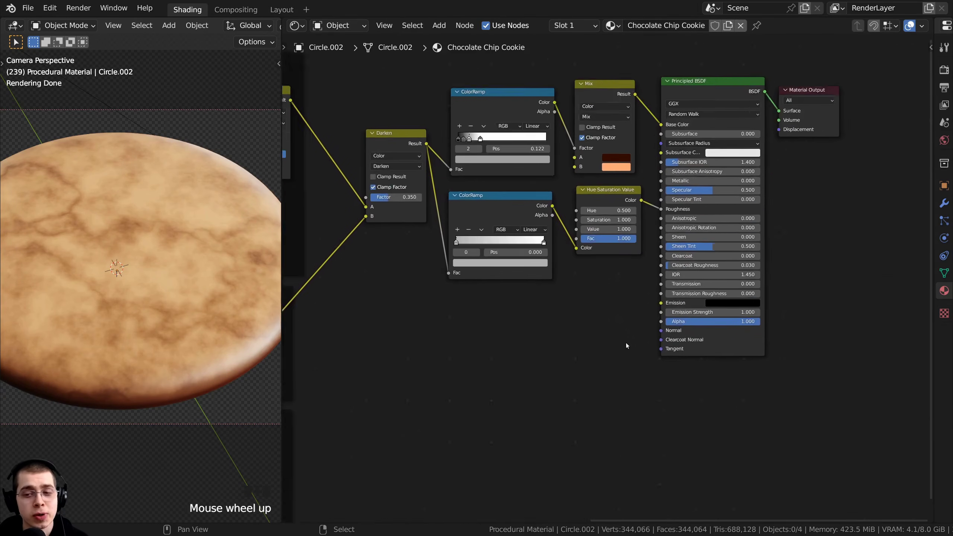
scroll(627, 344, up, 2)
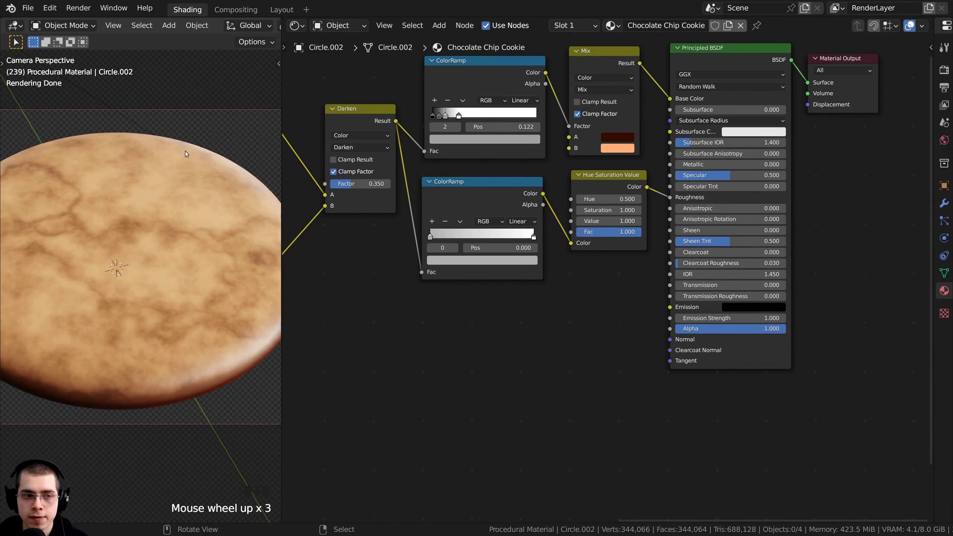
Add a Noise Texture node and place it above the Gradient frame.
scroll(366, 226, down, 4)
middle_drag(366, 223, 746, 347)
scroll(579, 273, down, 1)
scroll(745, 348, down, 1)
scroll(503, 141, up, 1)
middle_drag(562, 108, 564, 104)
mouse_move(555, 185)
middle_down()
mouse_move(568, 182)
mouse_move(559, 192)
middle_up()
key(shift+a)
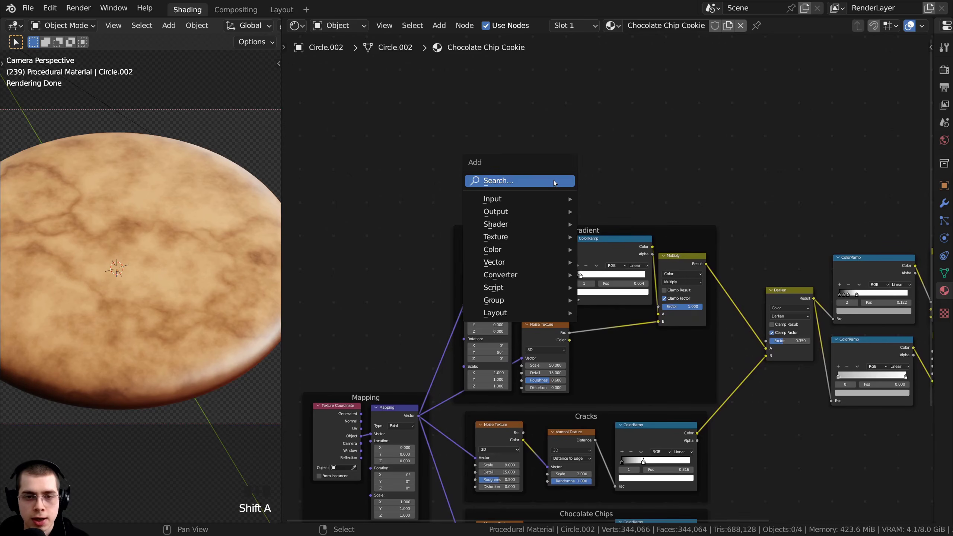
click(554, 181)
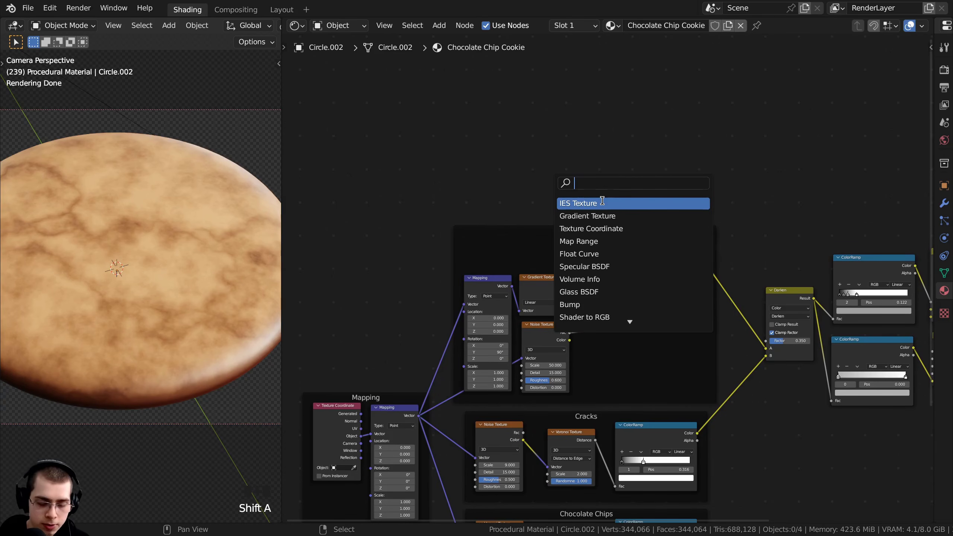
text(noise)
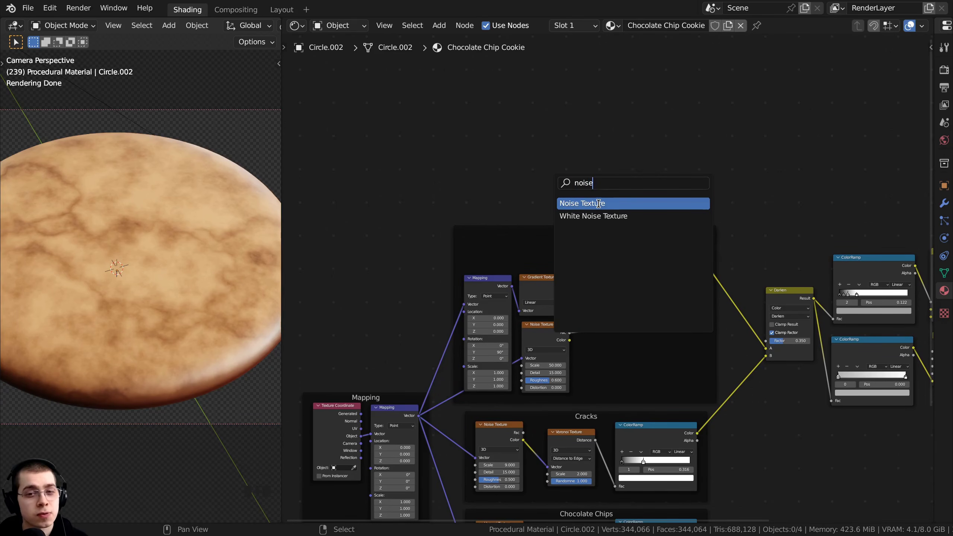
click(599, 203)
click(449, 203)
Link the Mapping node's Vector output to the new Noise Texture and preview the noise on the cookie.
middle_drag(456, 258, 504, 240)
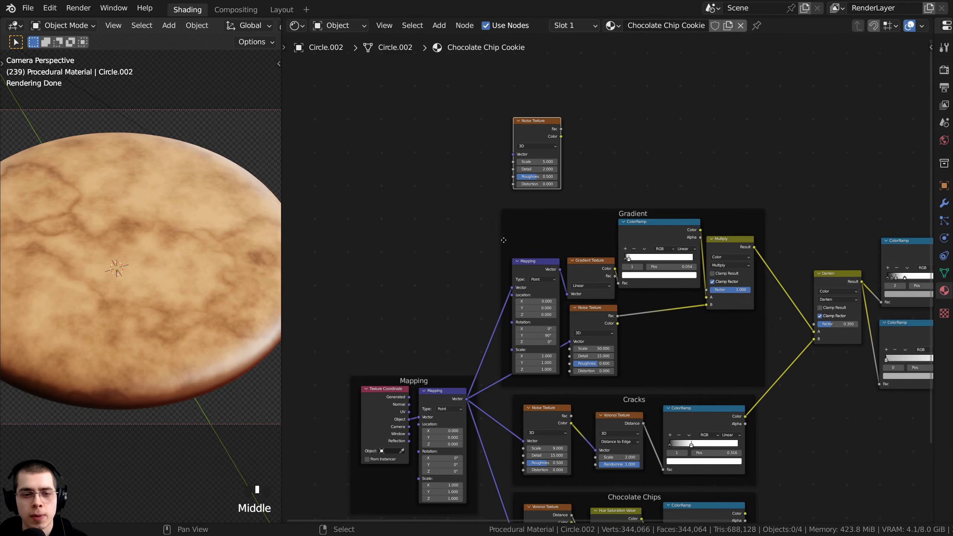
click(442, 403)
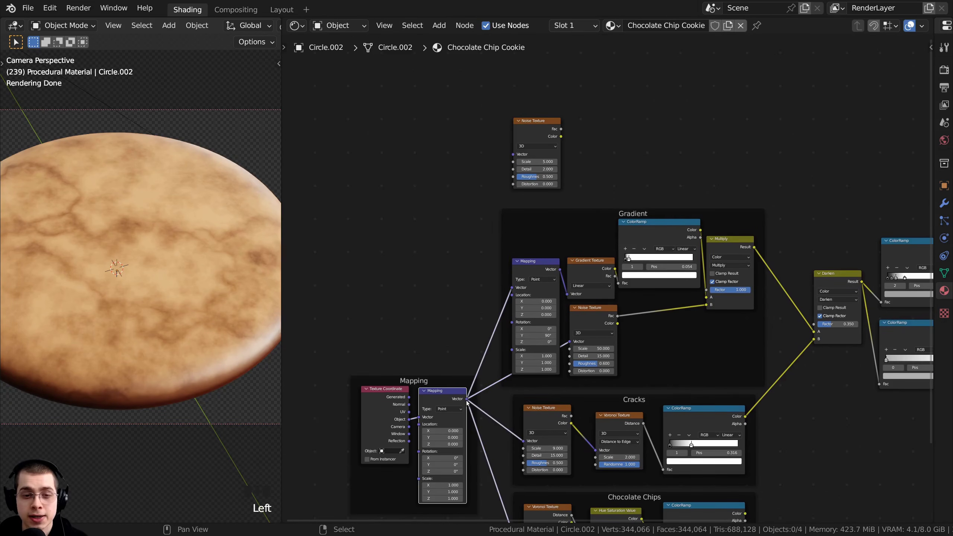
drag(467, 400, 513, 155)
middle_drag(522, 189, 520, 224)
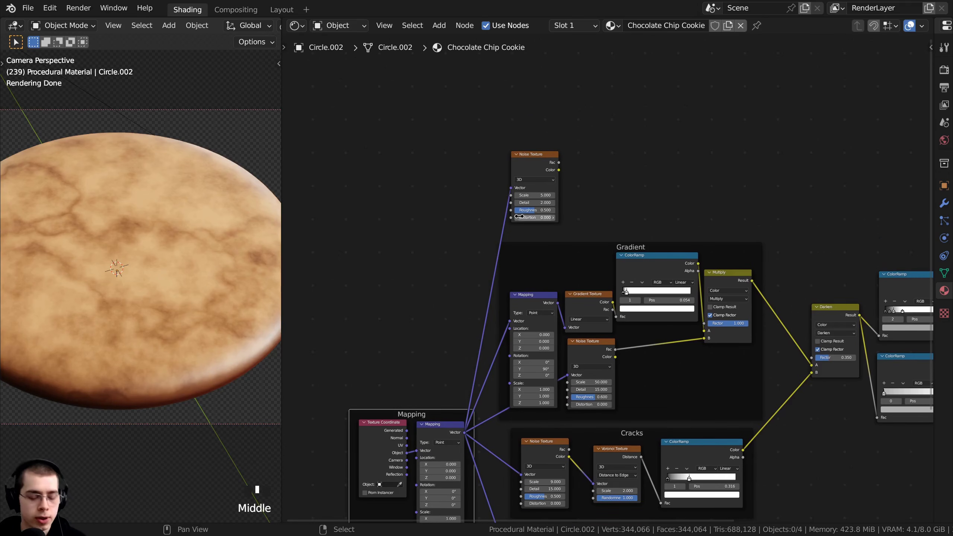
ctrl+shift+click(537, 162)
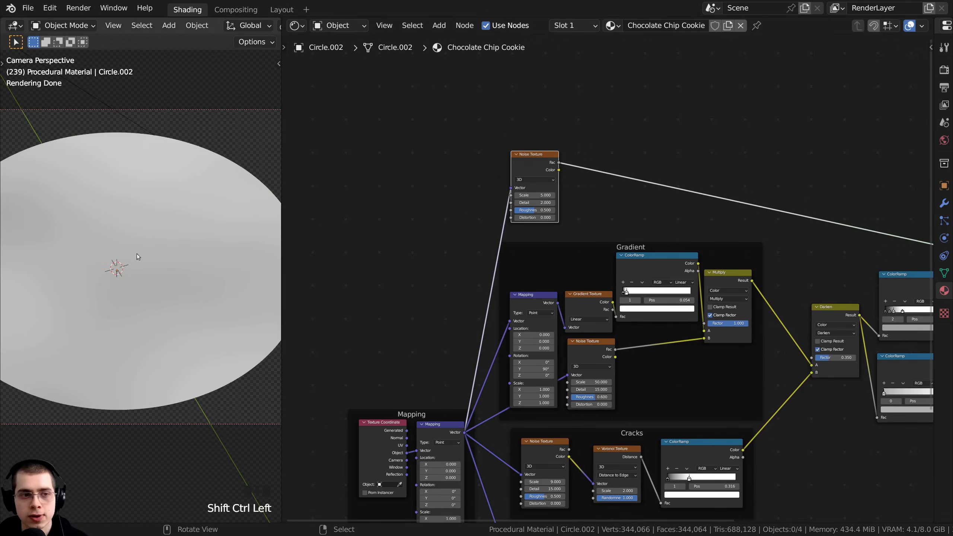
Set the new Noise Texture's Scale to 50 and Detail to 15.
scroll(504, 289, up, 9)
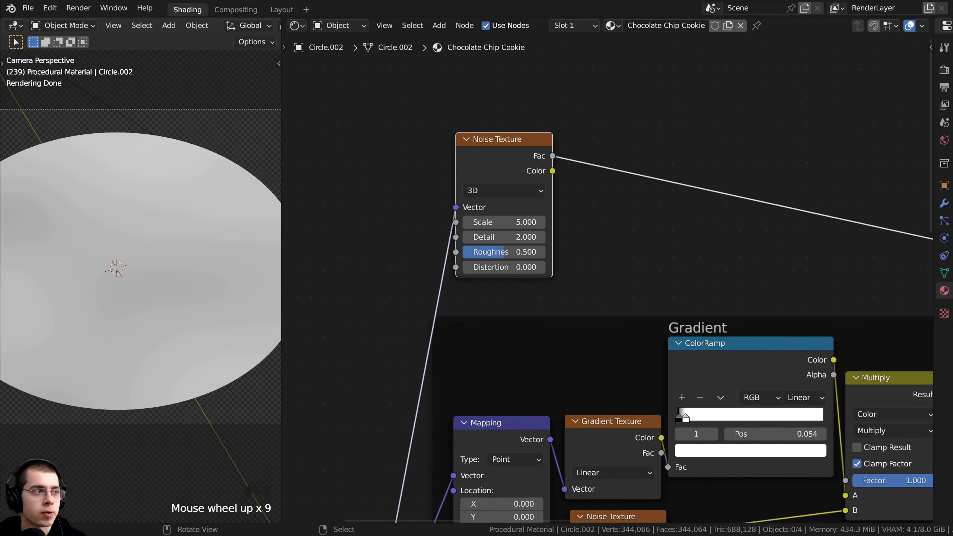
middle_drag(480, 219, 496, 226)
scroll(495, 224, up, 1)
click(496, 225)
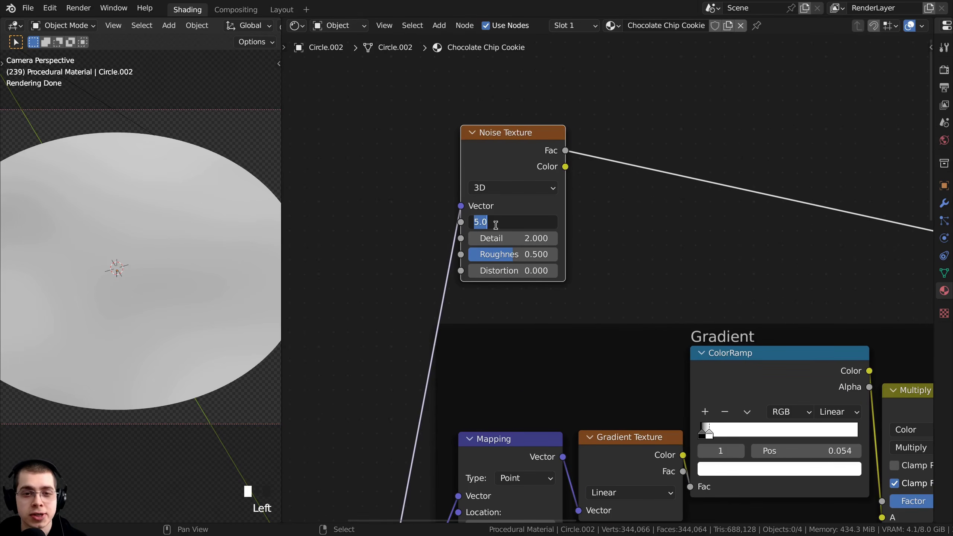
text(50)
key(Return)
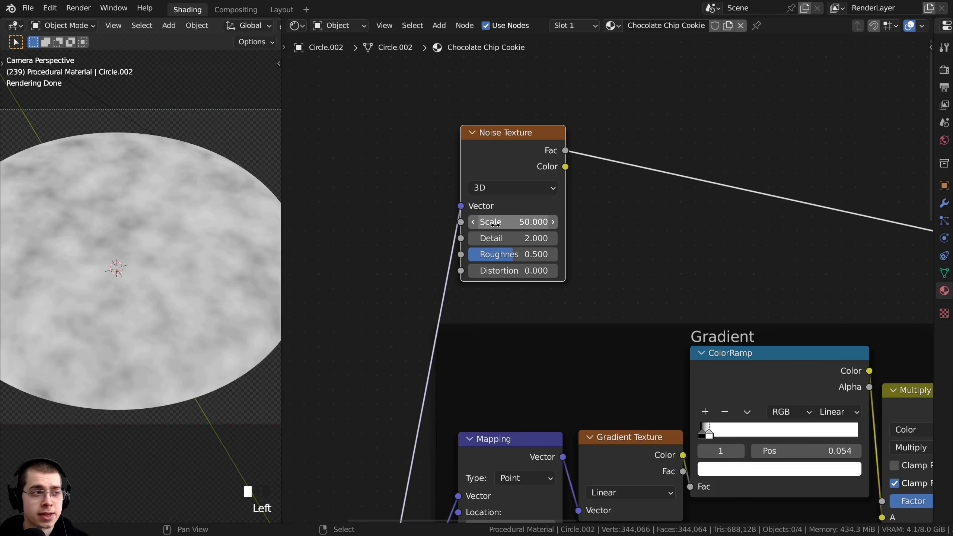
drag(508, 239, 511, 240)
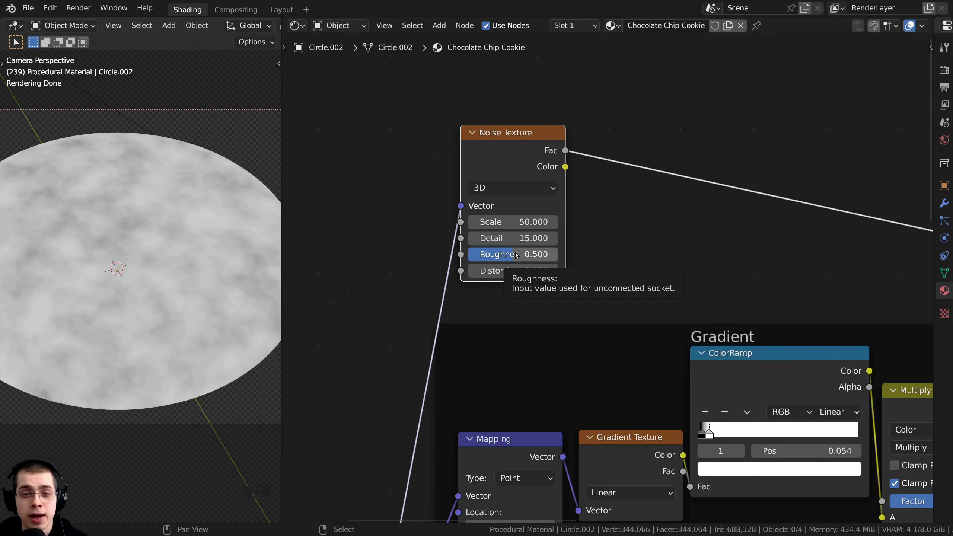
Set the new Noise Texture's Roughness to 0.8 and check the noise up close.
double_click(517, 254)
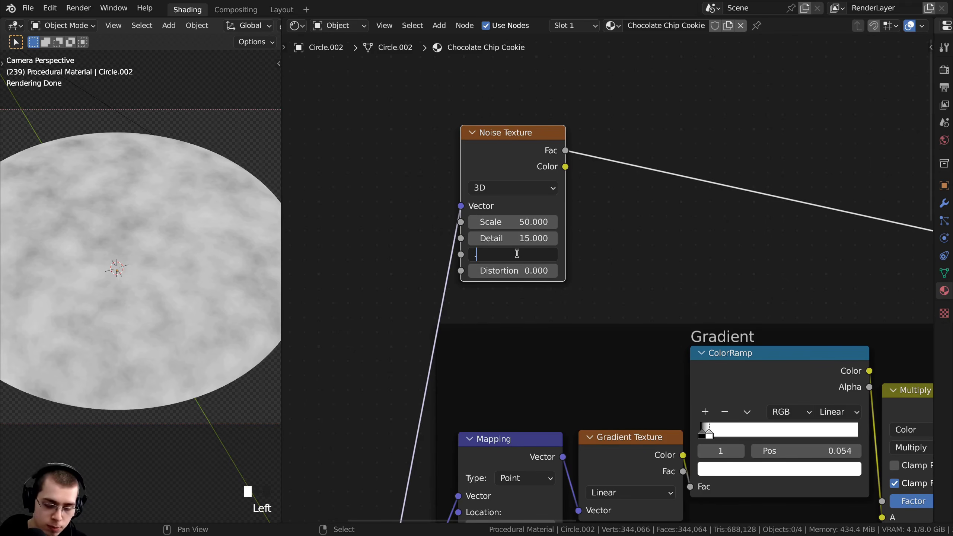
text(.8)
key(Return)
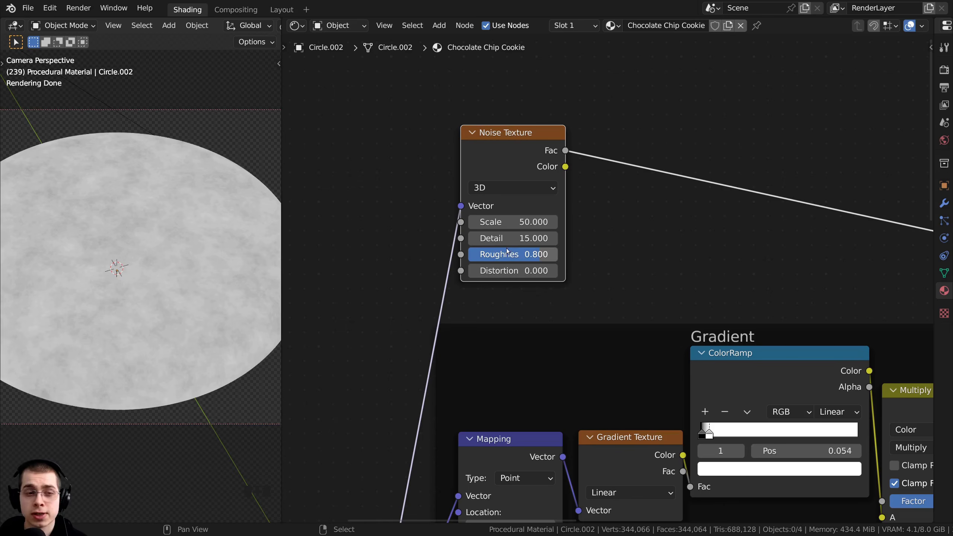
scroll(170, 203, up, 4)
scroll(317, 235, down, 4)
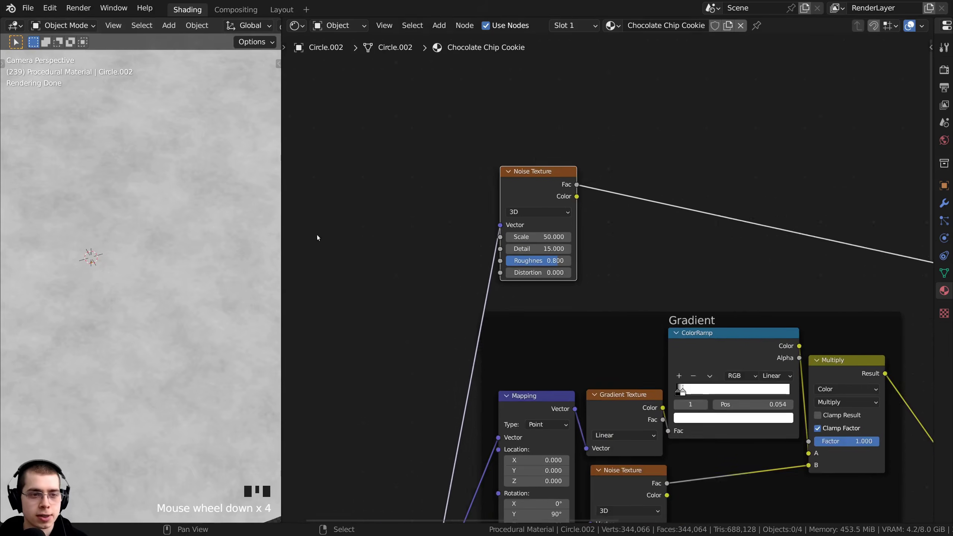
Move the new Noise Texture node further along the tree, above the Gradient frame's Multiply node.
scroll(197, 231, down, 5)
scroll(558, 215, down, 1)
drag(556, 194, 738, 201)
middle_drag(694, 213, 692, 180)
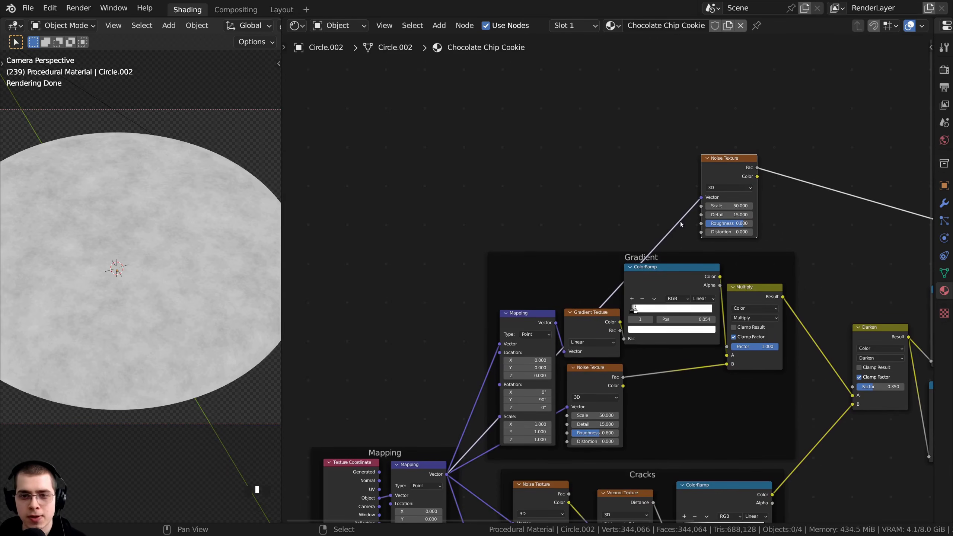
Add a reroute point on the new Noise Texture's Vector link and position it so the link bypasses the Gradient frame.
scroll(682, 222, up, 5)
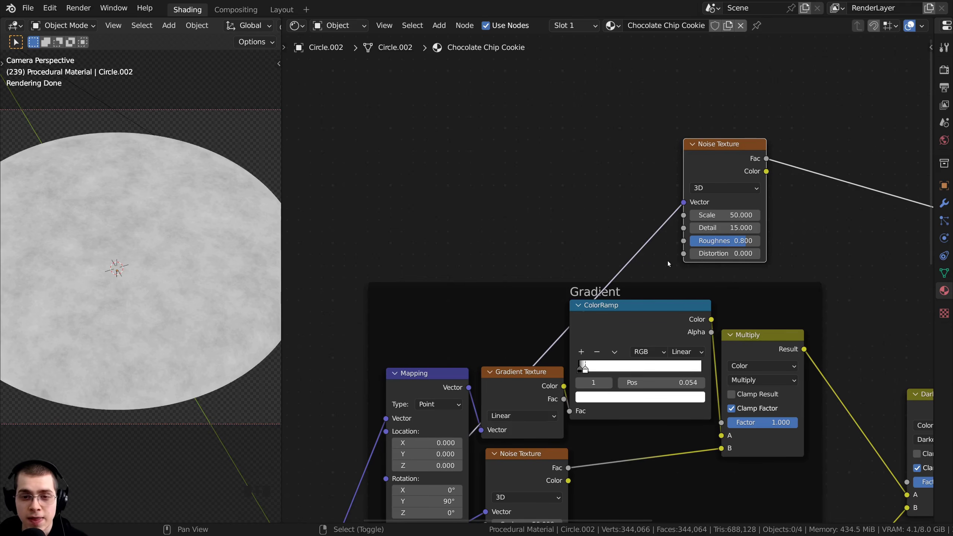
shift+right_drag(668, 262, 580, 189)
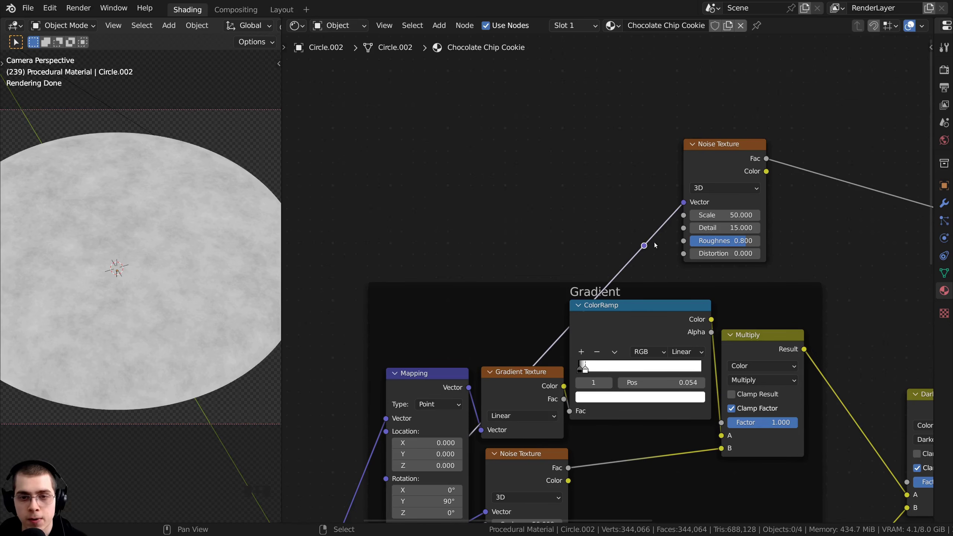
right_drag(644, 246, 335, 188)
middle_drag(335, 188, 482, 187)
right_drag(482, 189, 485, 204)
scroll(492, 350, down, 5)
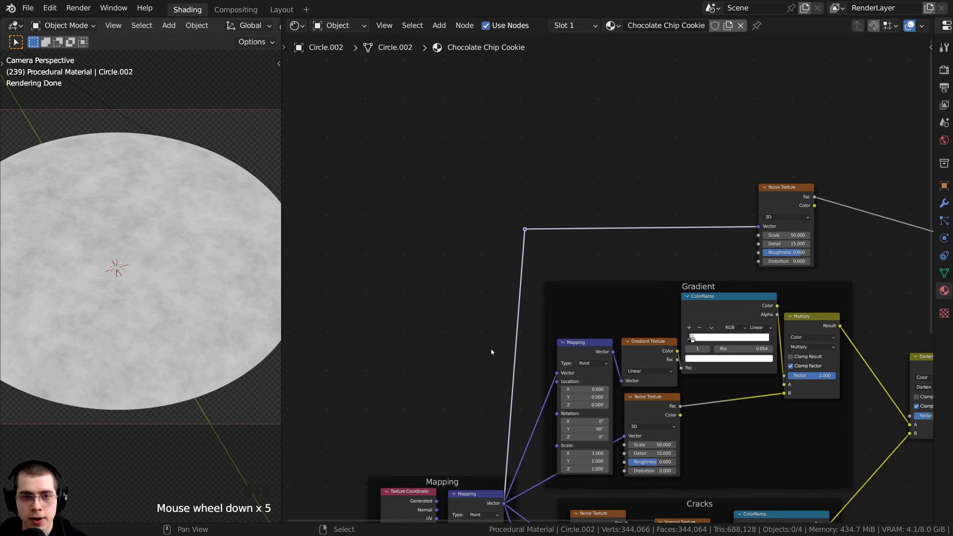
Group the reroute point and the new Noise Texture in a frame above the Gradient frame.
middle_drag(492, 349, 453, 323)
drag(452, 101, 794, 234)
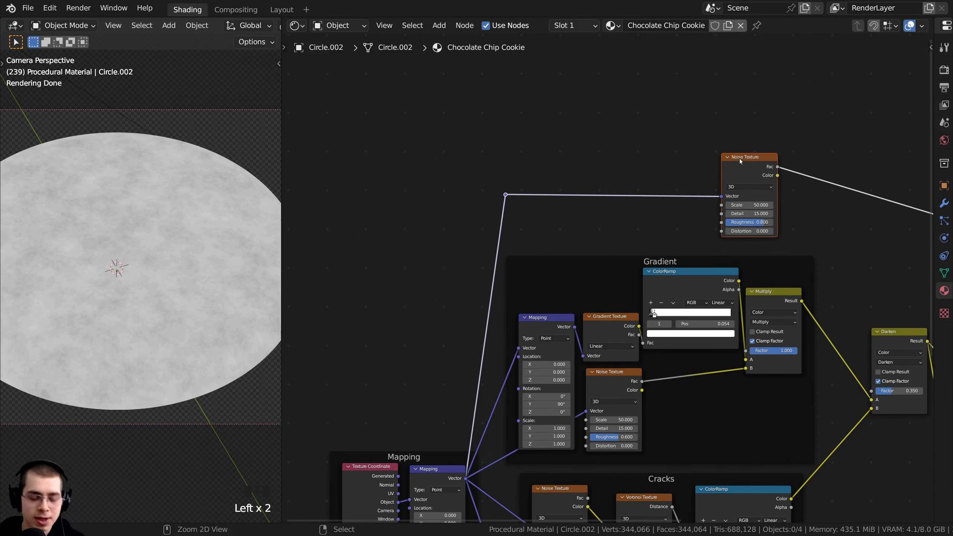
key(ctrl+j)
drag(605, 161, 609, 165)
key(a)
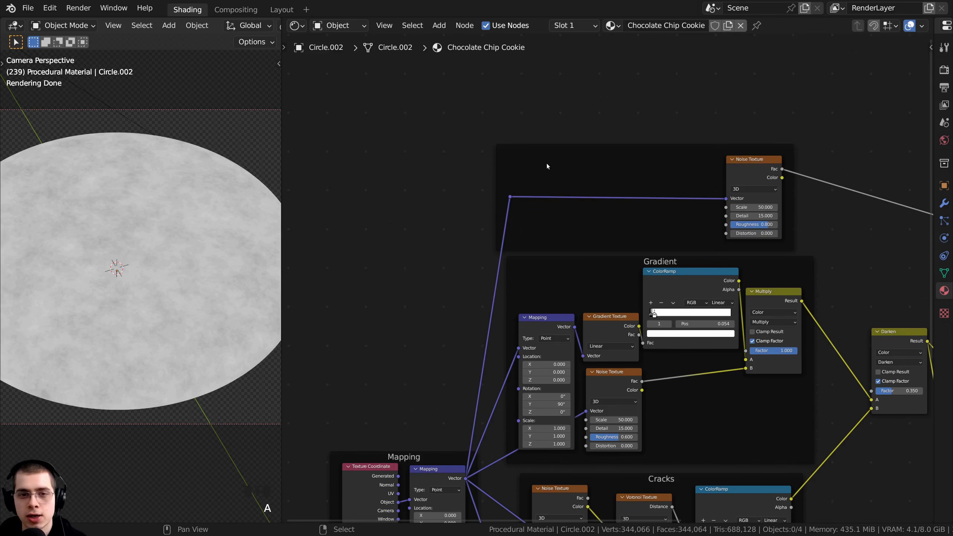
Label the frame around the new Noise Texture "Noise Bump".
drag(556, 151, 556, 144)
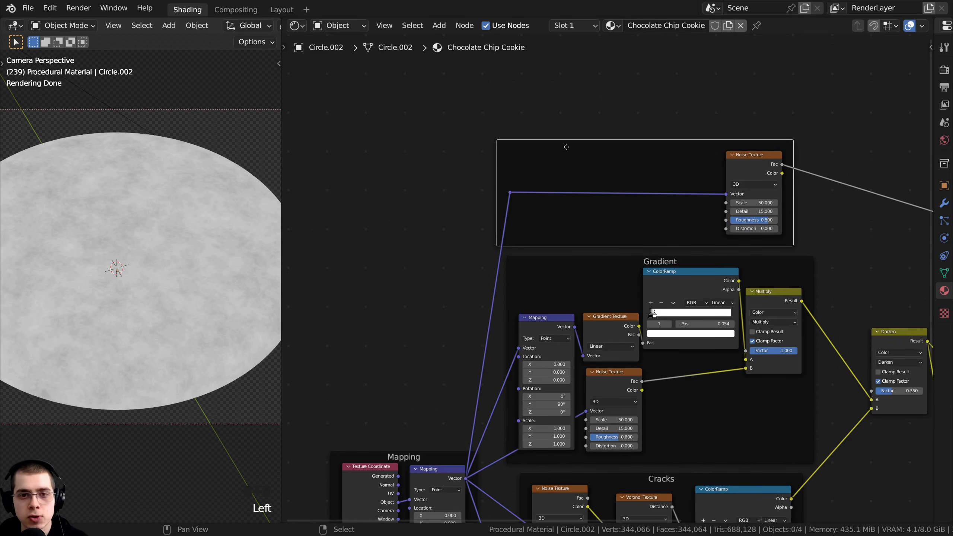
key(F2)
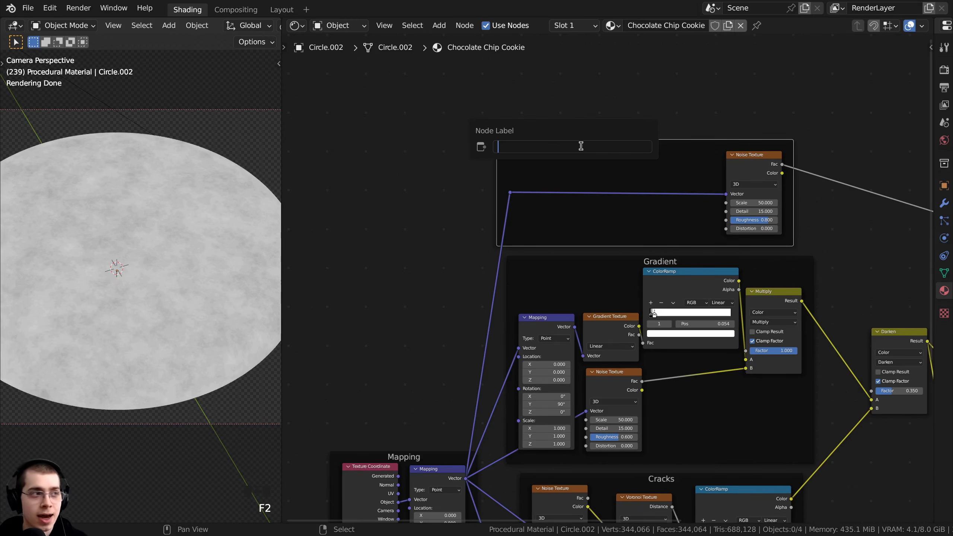
text(Noise Bump)
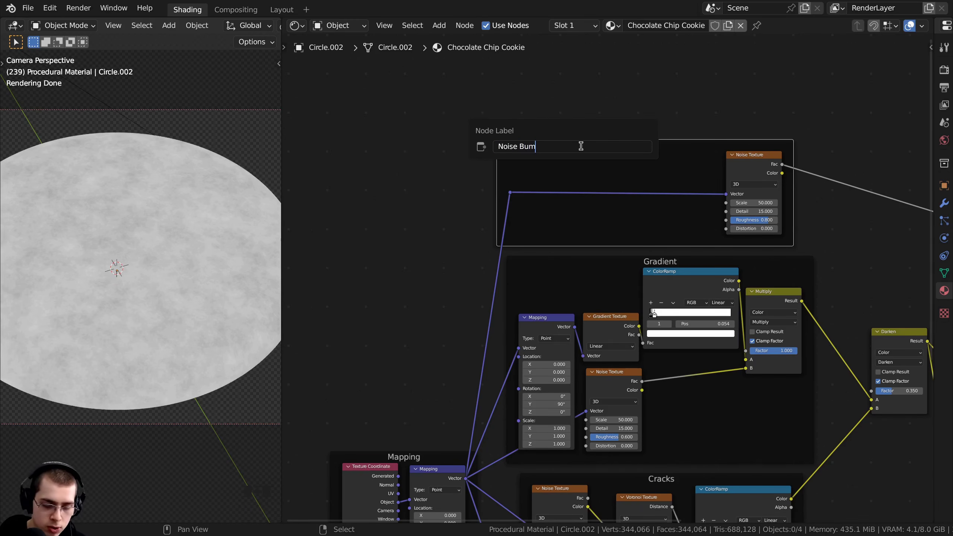
key(Return)
Connect the Noise Bump texture's Fac output to the Principled BSDF's Normal input and preview the Principled BSDF.
scroll(578, 145, down, 1)
middle_drag(579, 145, 781, 442)
scroll(480, 151, up, 3)
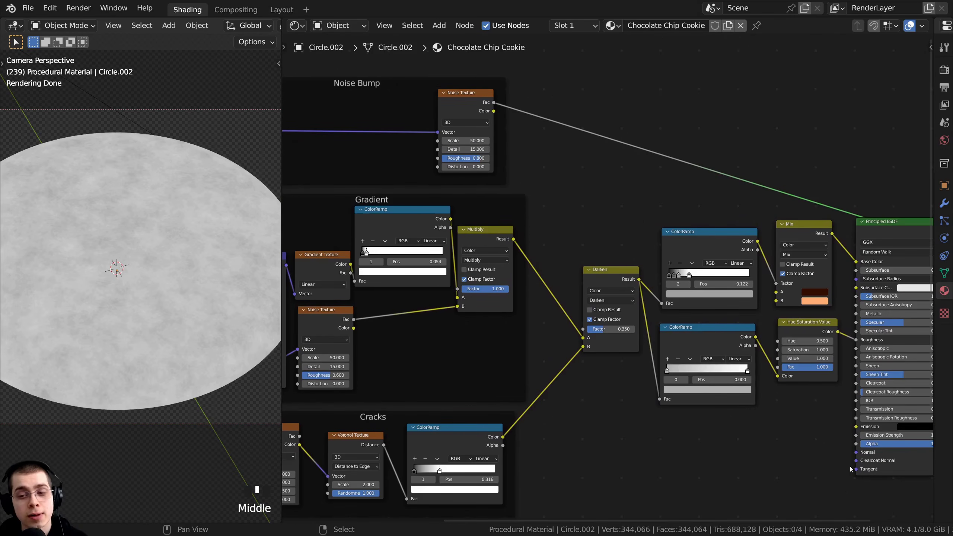
middle_drag(502, 377, 507, 380)
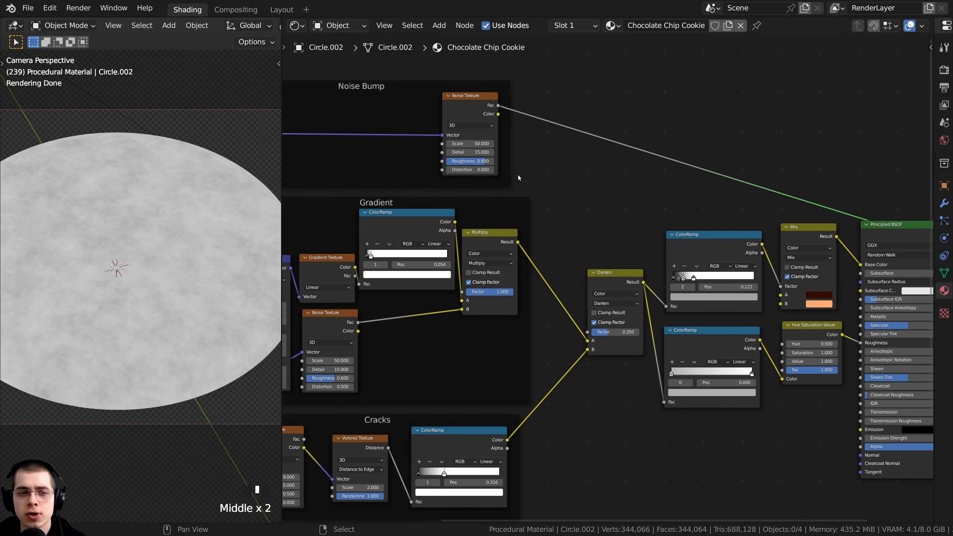
middle_drag(518, 174, 443, 127)
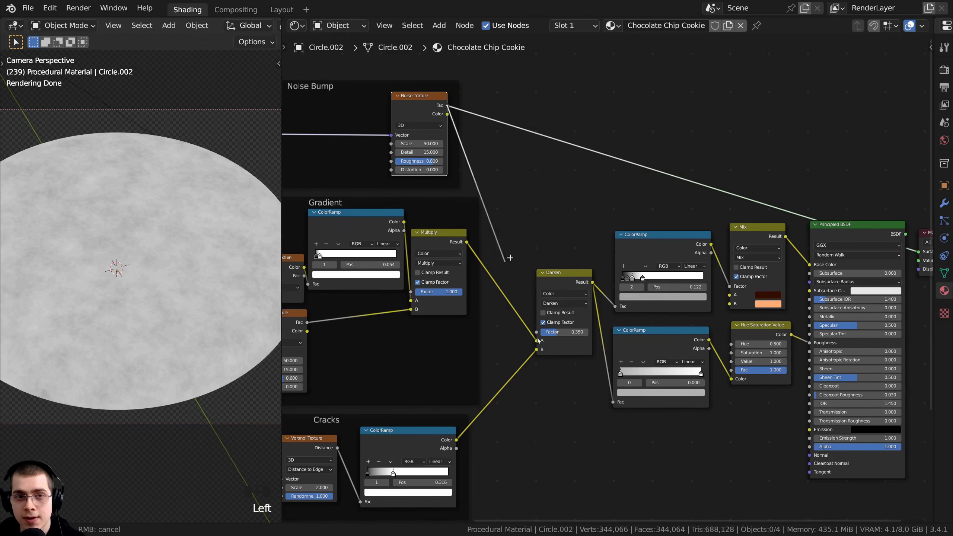
drag(447, 106, 810, 453)
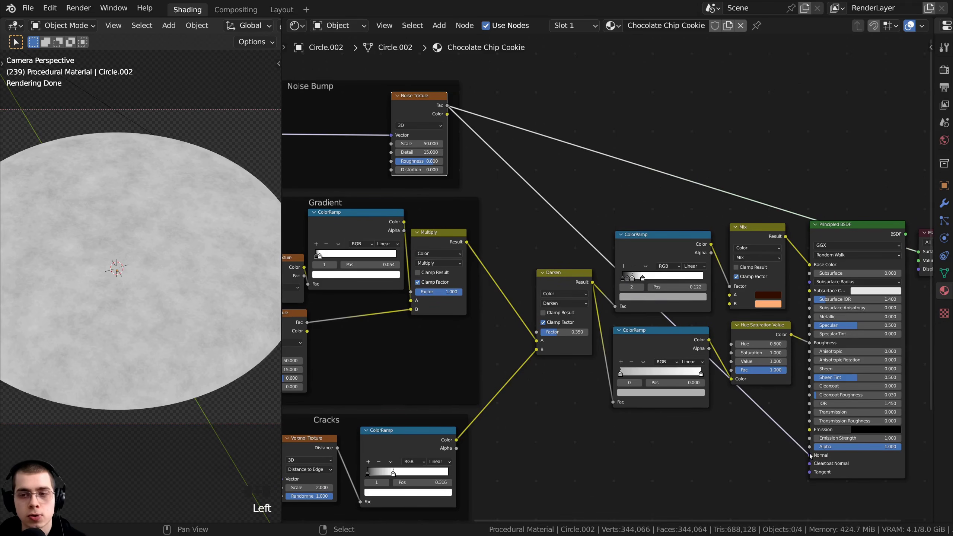
middle_drag(810, 453, 711, 422)
ctrl+shift+click(755, 200)
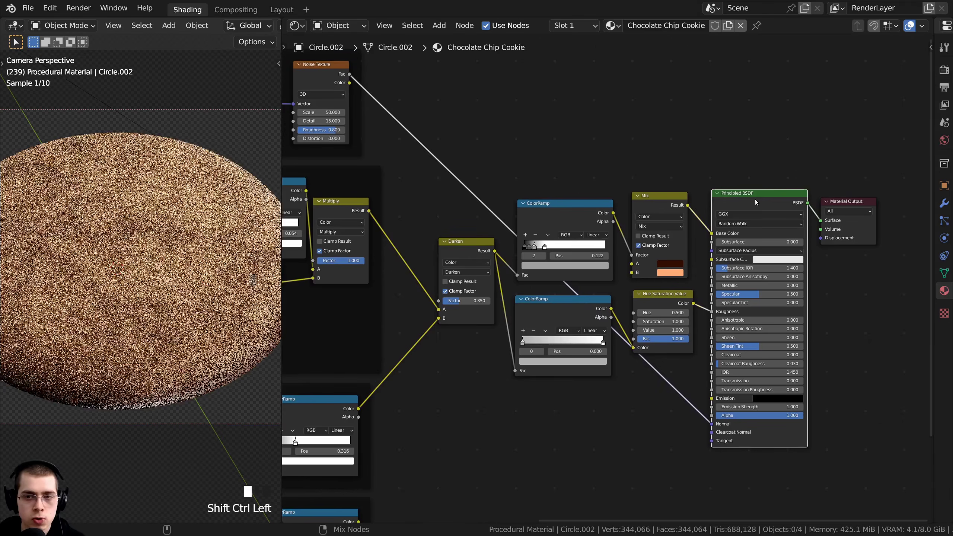
Examine the cookie's shading from the side and trace the link from the Noise Texture's Fac to the Normal input.
middle_drag(223, 337, 98, 259)
scroll(195, 314, up, 4)
scroll(168, 252, up, 3)
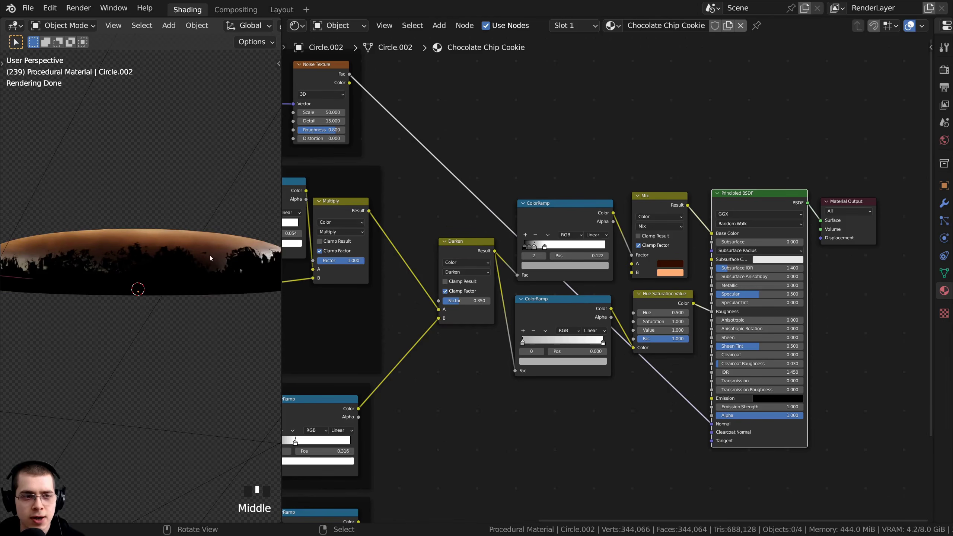
middle_drag(523, 389, 717, 509)
scroll(732, 451, up, 7)
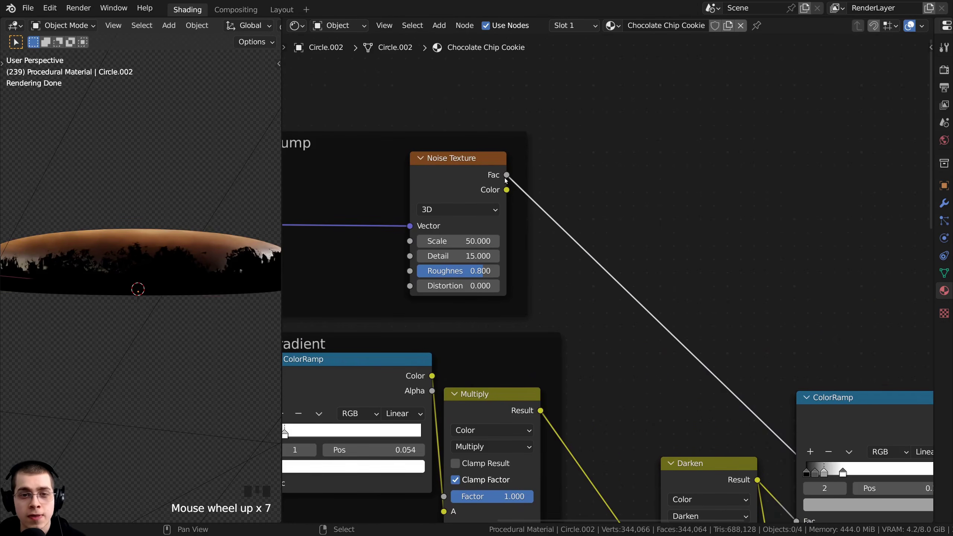
scroll(760, 426, down, 2)
middle_drag(760, 426, 720, 399)
scroll(676, 413, up, 3)
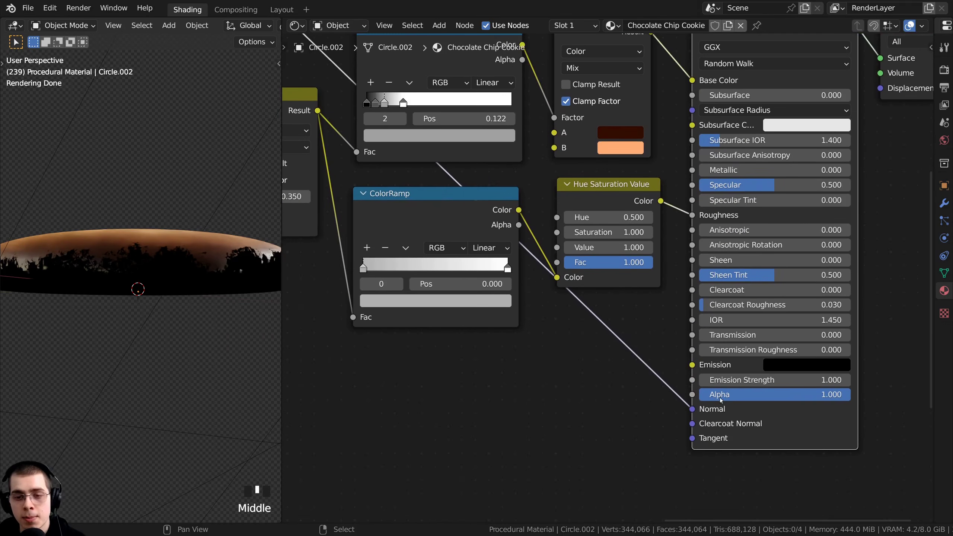
scroll(697, 411, down, 5)
middle_drag(357, 45, 370, 162)
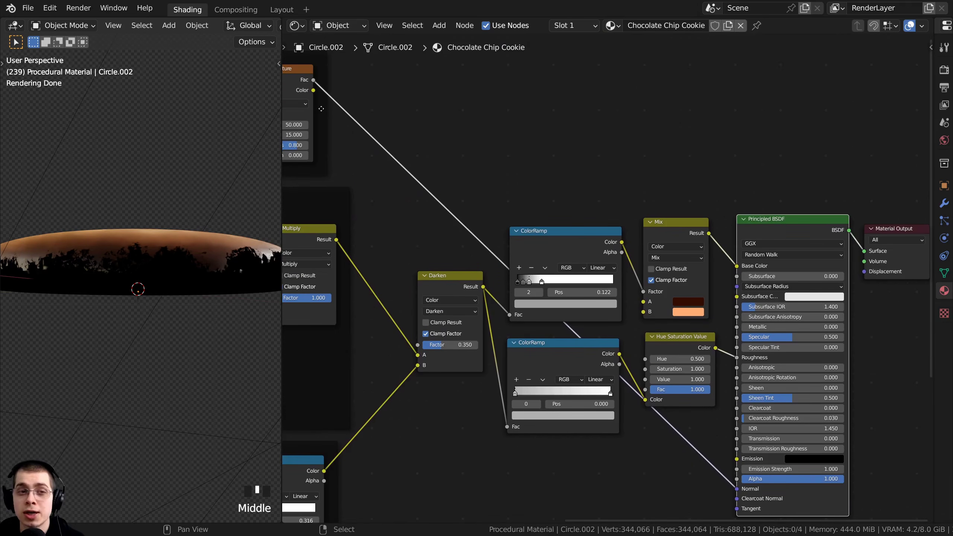
middle_drag(720, 501, 732, 472)
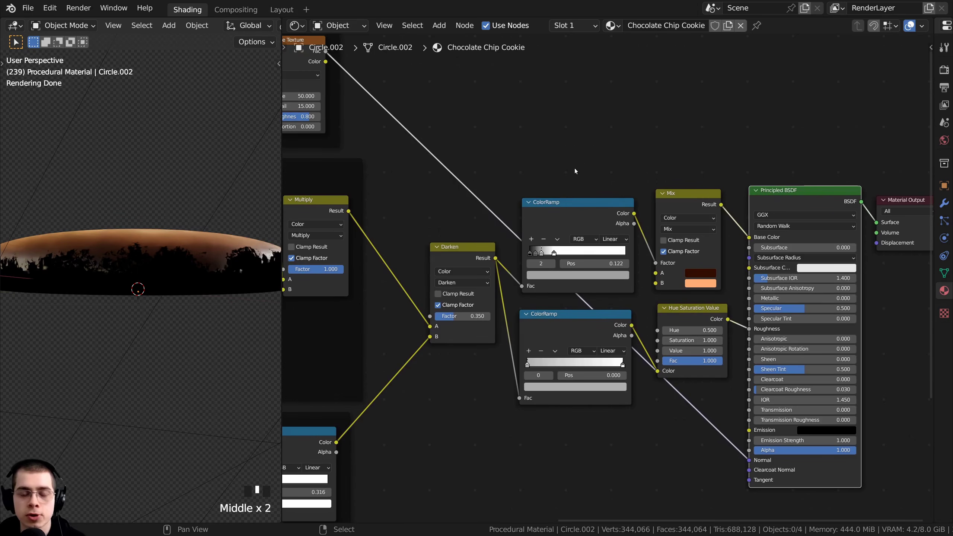
Add a Bump node and insert it on the link between the Noise Texture and the Principled BSDF's Normal input.
ctrl+middle_drag(575, 171, 578, 157)
key(shift+a)
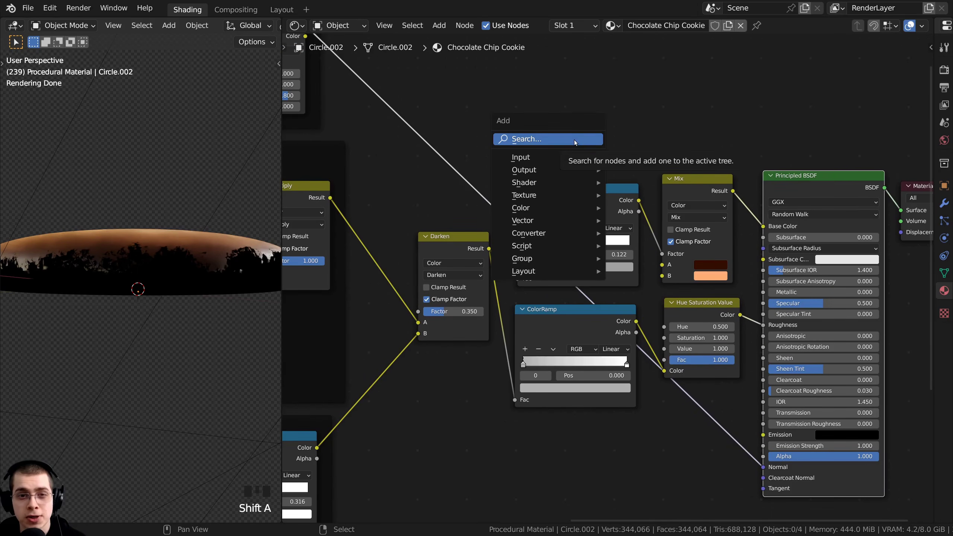
click(575, 139)
text(bump)
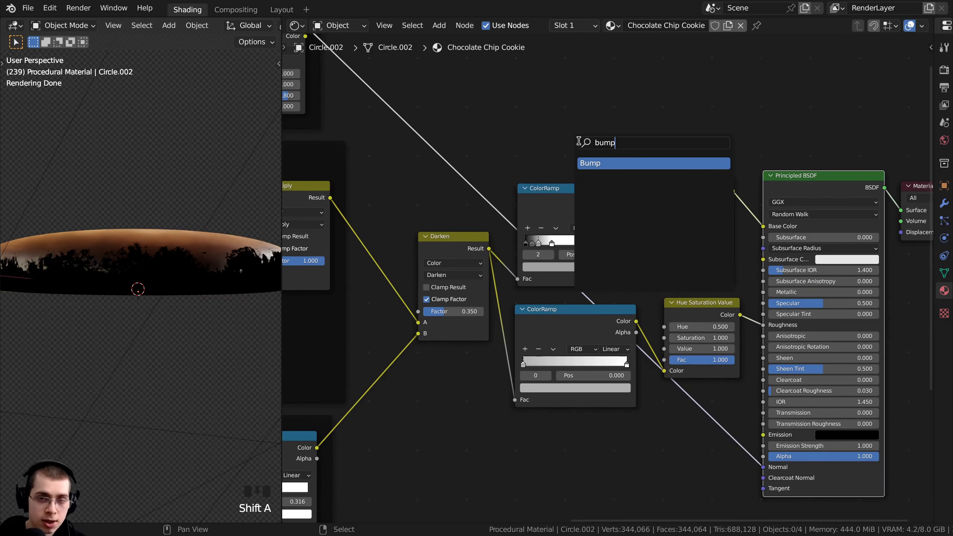
click(612, 163)
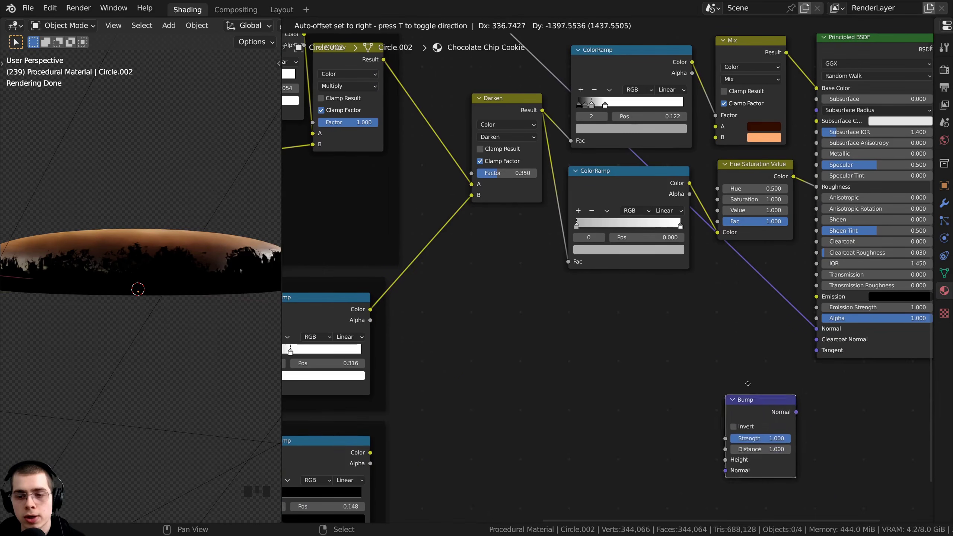
click(746, 283)
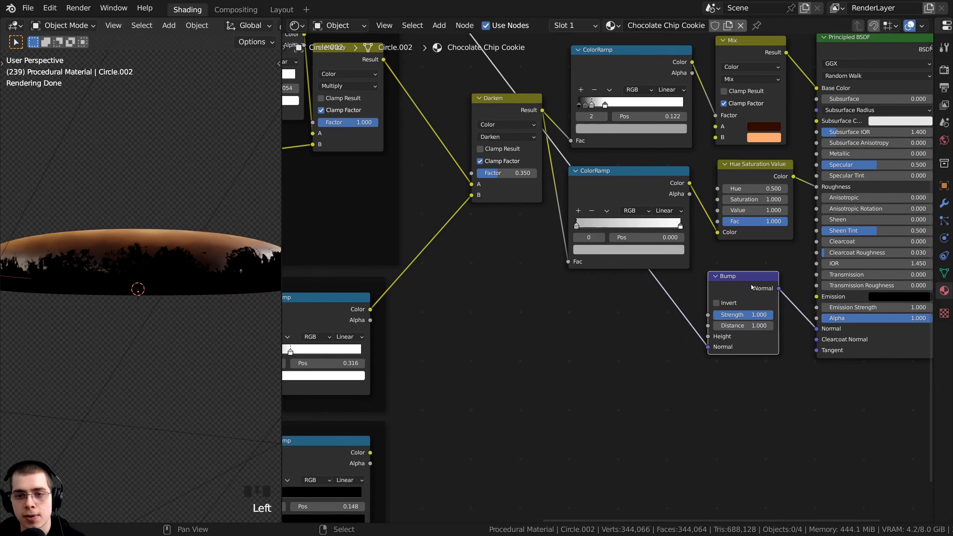
Move the noise link from the Bump node's Normal input to its Height input and check the cookie's surface up close.
middle_drag(749, 286, 722, 287)
scroll(665, 353, up, 2)
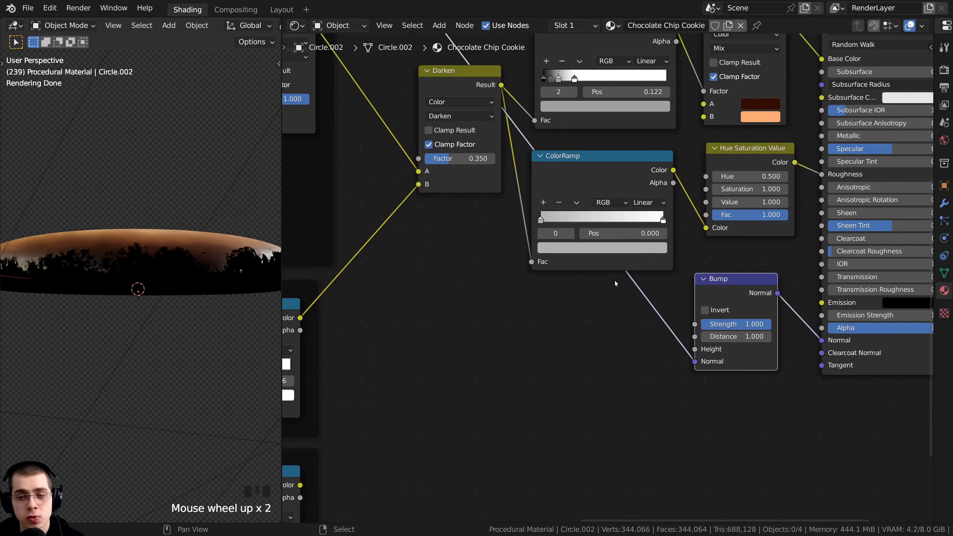
mouse_move(695, 361)
mouse_down()
mouse_move(655, 340)
mouse_move(691, 338)
mouse_move(695, 349)
mouse_up()
middle_click(149, 304)
middle_drag(149, 304, 104, 318)
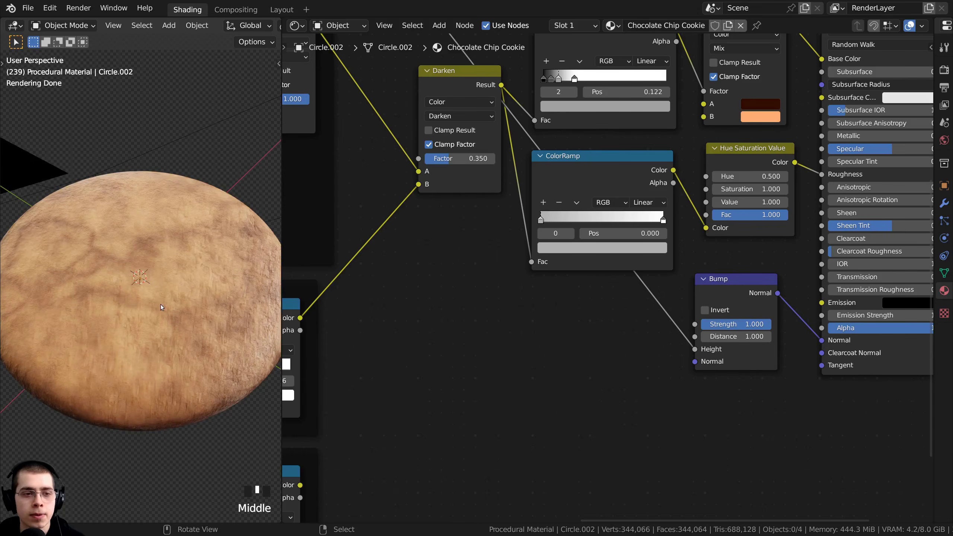
scroll(104, 319, up, 4)
middle_drag(148, 363, 131, 383)
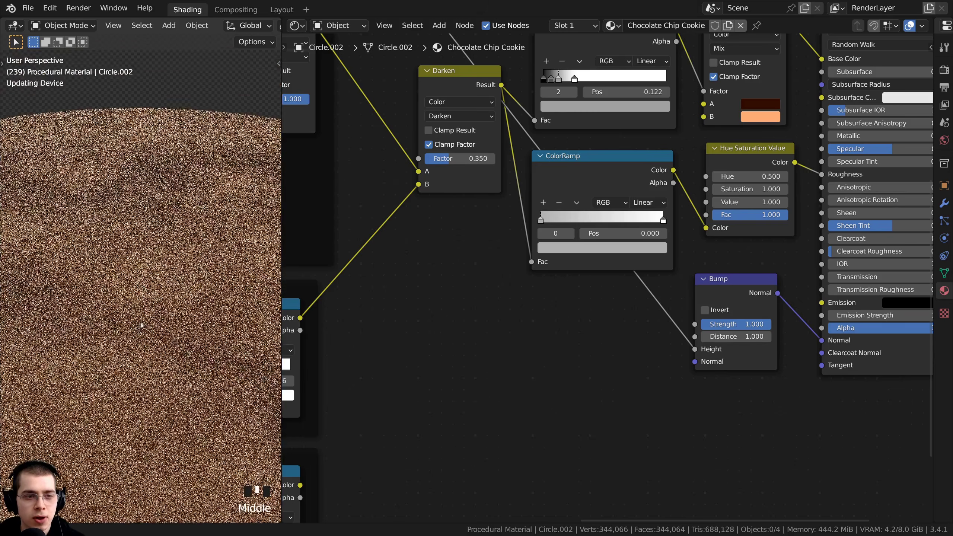
Set the Bump node's Strength to 0.2, inspect the cookie's surface and return to the camera view.
middle_drag(420, 318, 696, 294)
click(674, 289)
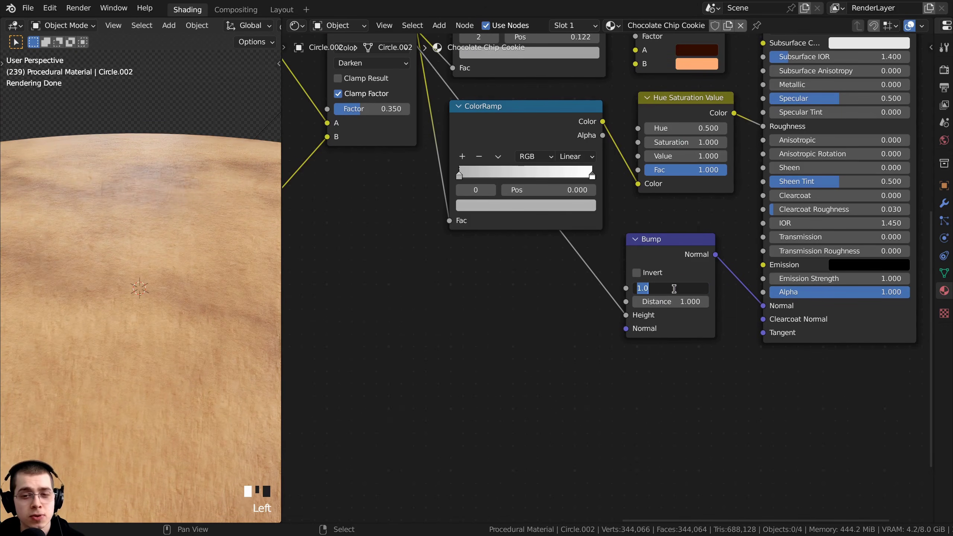
text(.2)
key(Return)
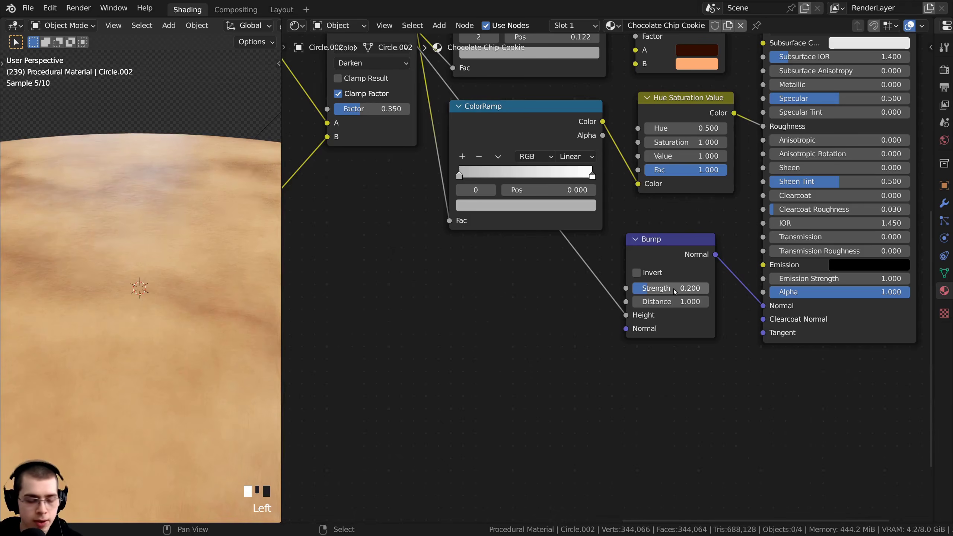
scroll(183, 267, down, 5)
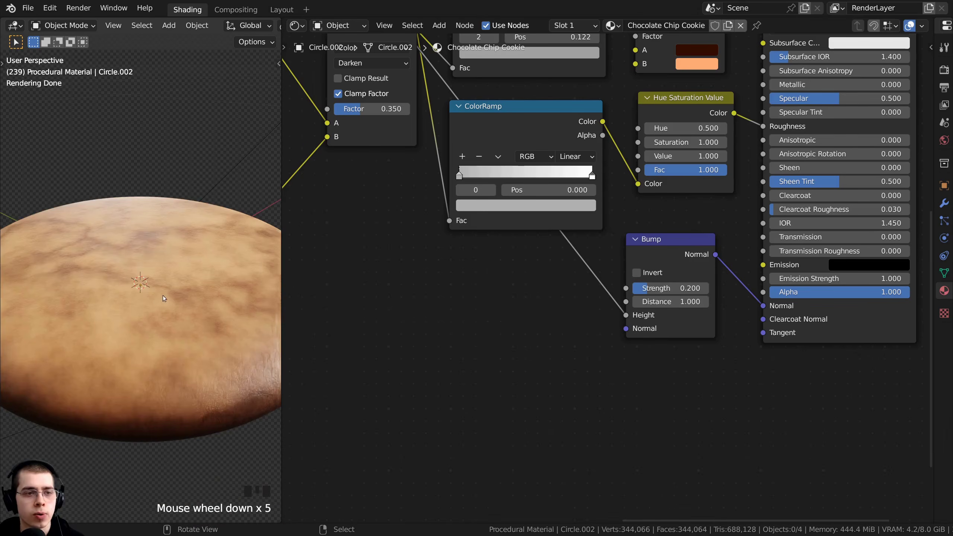
scroll(133, 284, up, 1)
middle_drag(132, 285, 134, 266)
scroll(142, 301, up, 1)
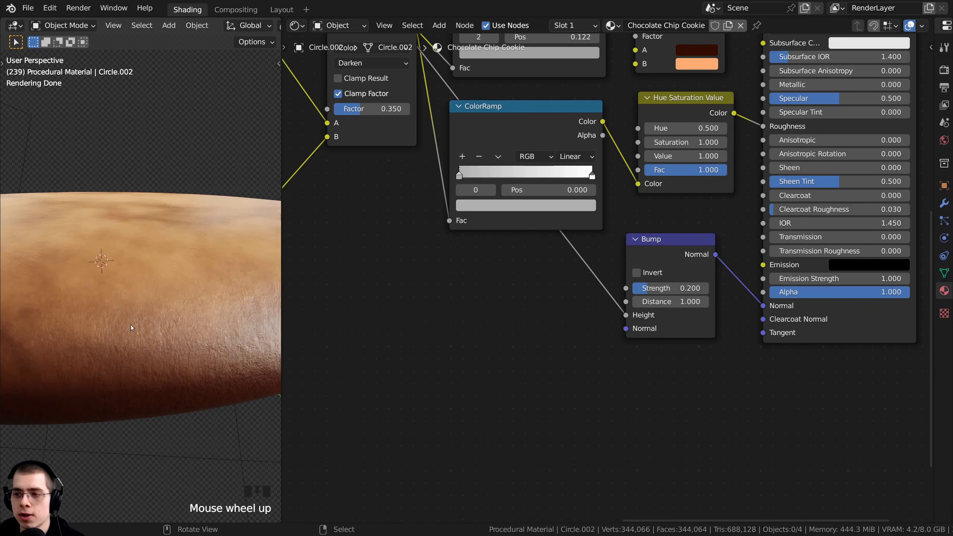
key(KP_0)
scroll(131, 325, down, 1)
shift+middle_drag(144, 324, 167, 363)
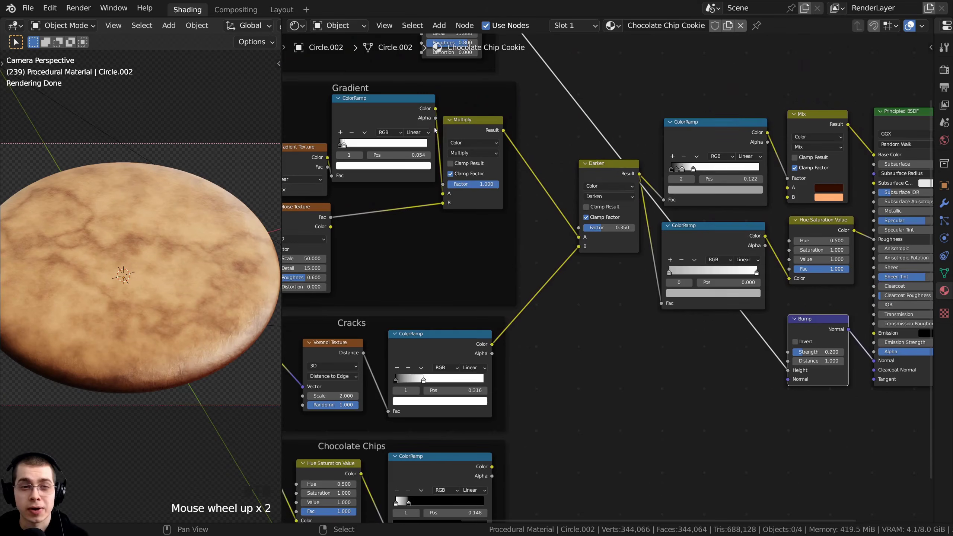
Duplicate the Bump node and place the copy just before the original, below the roughness ColorRamp.
middle_drag(457, 124, 538, 159)
click(538, 159)
middle_drag(630, 255, 530, 222)
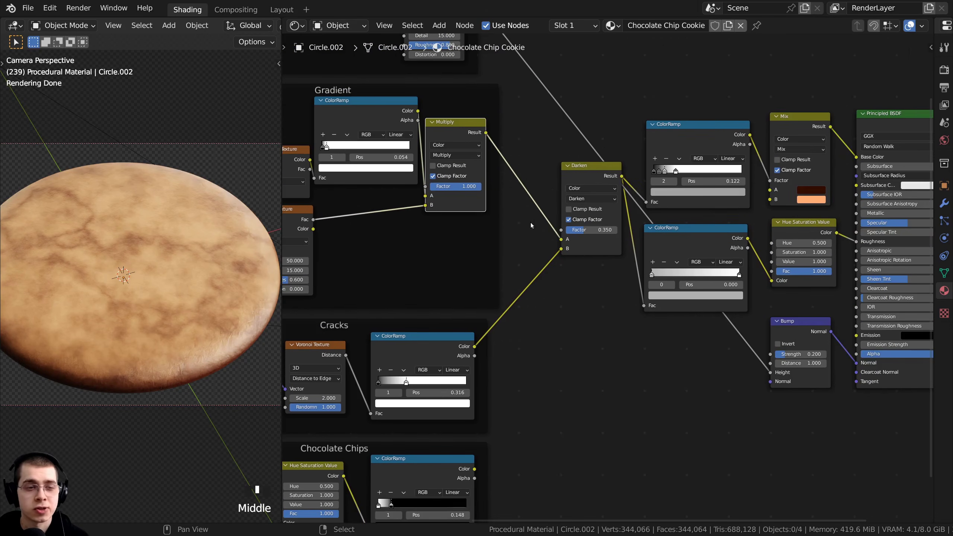
scroll(750, 365, up, 2)
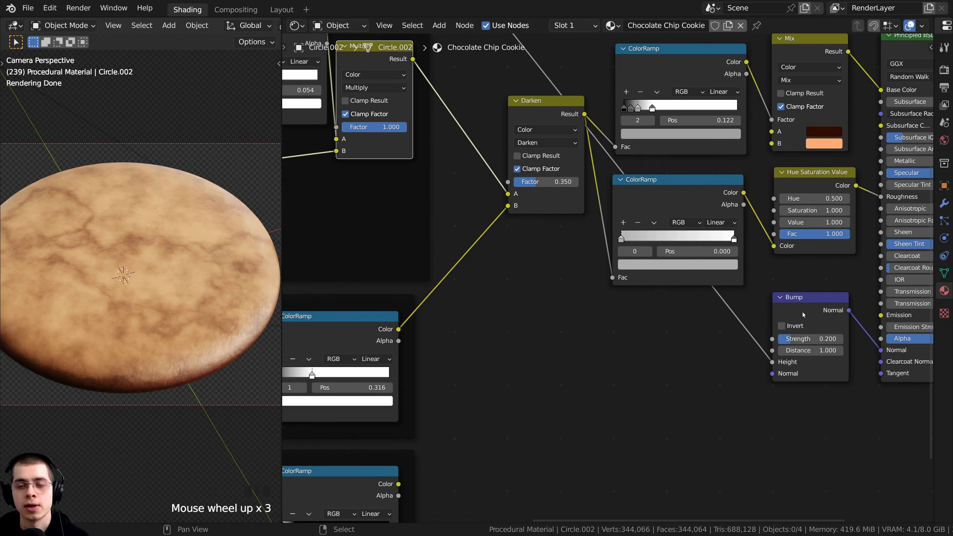
drag(803, 312, 809, 310)
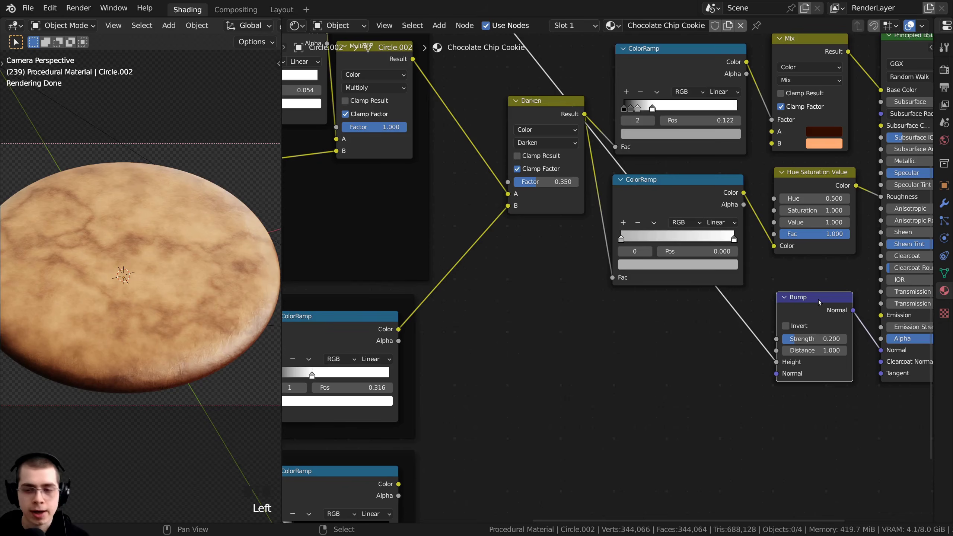
key(shift+d)
click(703, 337)
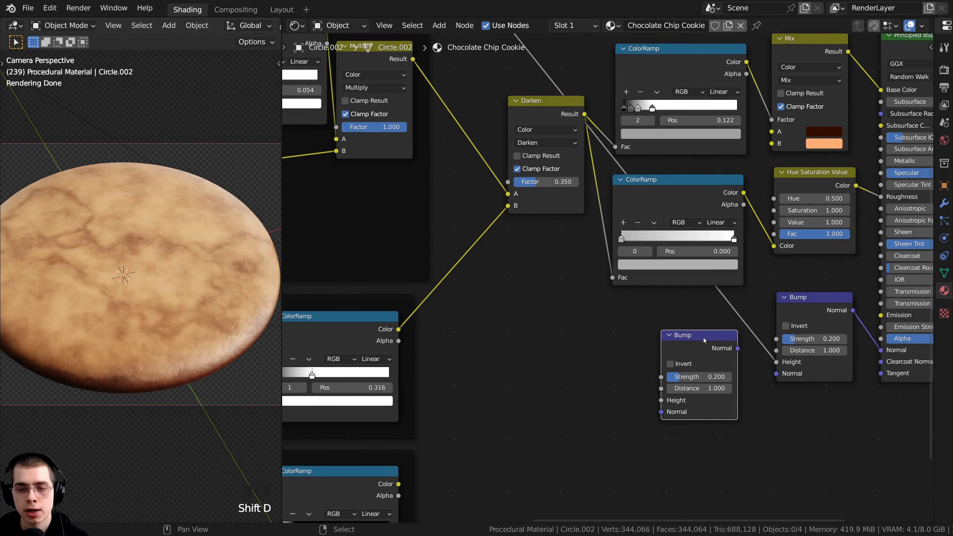
Connect the duplicated Bump's Normal output to the original Bump's Normal input and move the copy up beside it.
drag(738, 348, 742, 322)
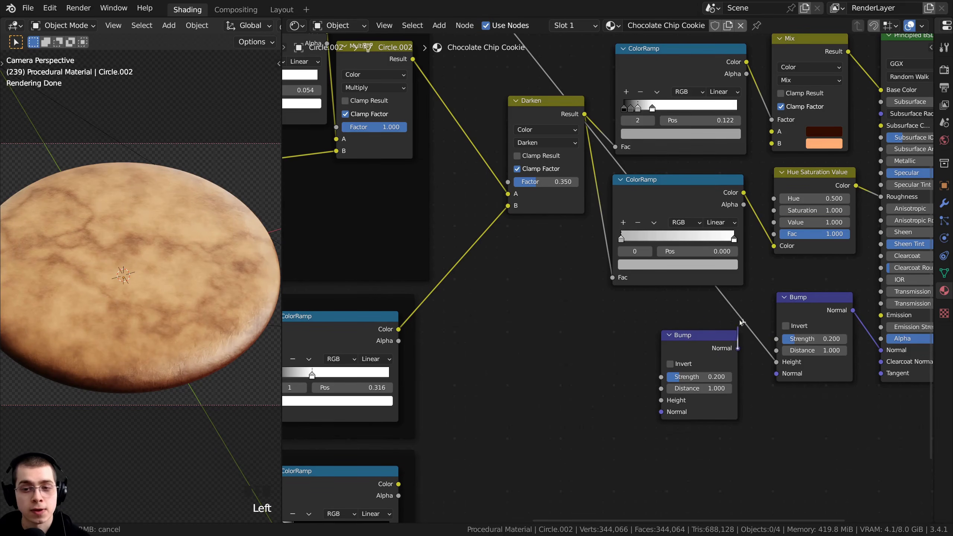
drag(778, 368, 777, 373)
drag(712, 365, 718, 339)
click(791, 318)
click(719, 321)
click(797, 314)
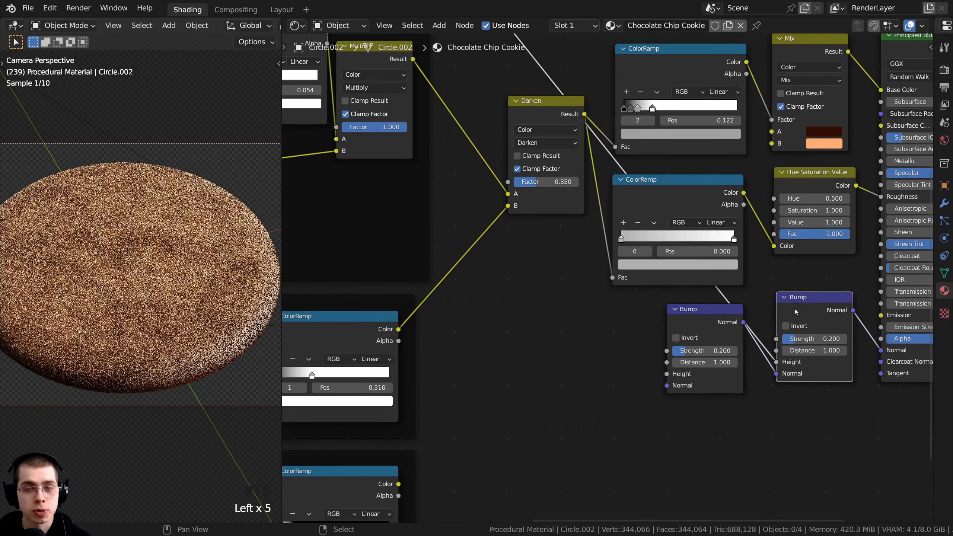
click(713, 321)
Connect the Gradient frame's Multiply Result to the duplicated Bump's Height input and preview that Bump node on the cookie.
drag(668, 375, 514, 298)
scroll(481, 242, down, 3)
middle_drag(413, 171, 442, 196)
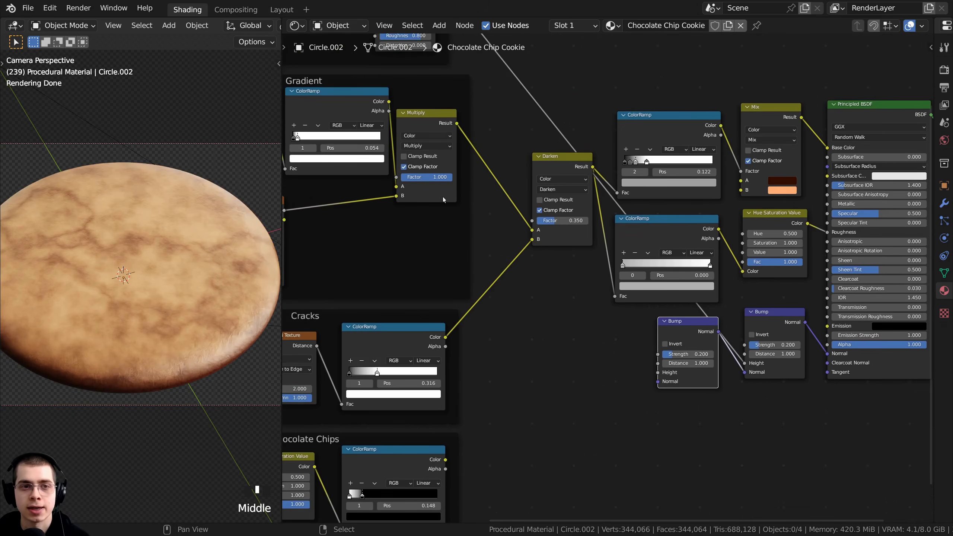
click(427, 120)
middle_drag(425, 121, 463, 118)
scroll(554, 160, up, 1)
drag(457, 124, 675, 390)
scroll(169, 351, up, 4)
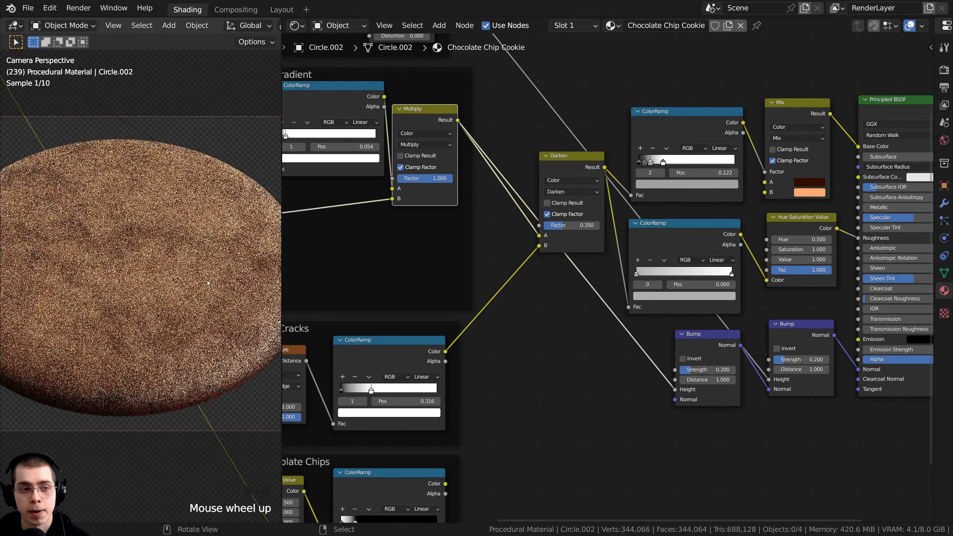
scroll(657, 362, up, 2)
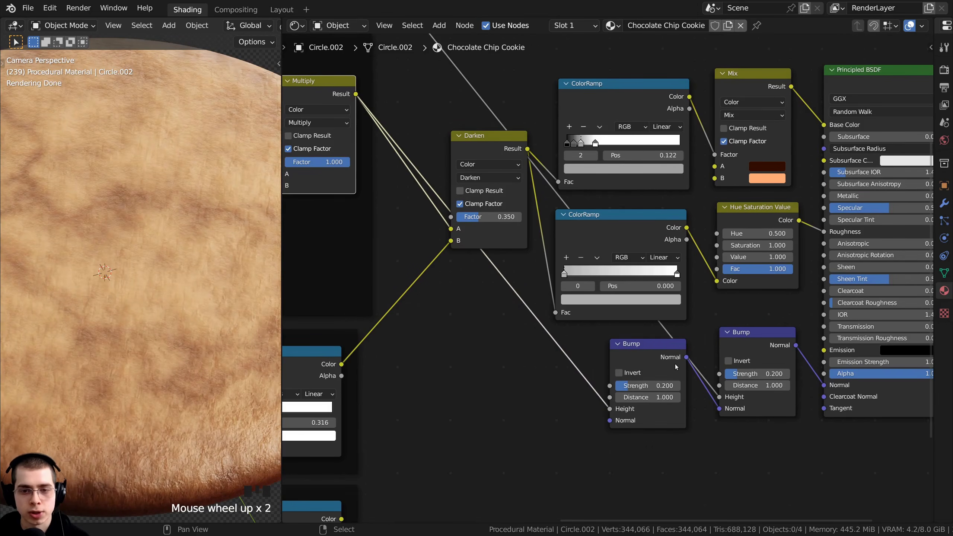
ctrl+shift+click(643, 355)
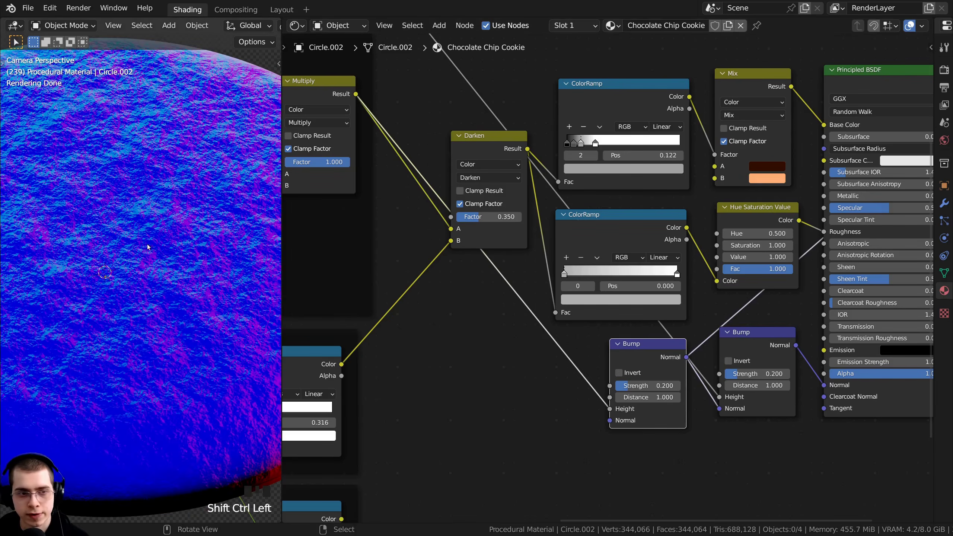
Preview the last Bump node in the chain on the cookie and inspect its combined surface detail up close.
scroll(104, 221, up, 3)
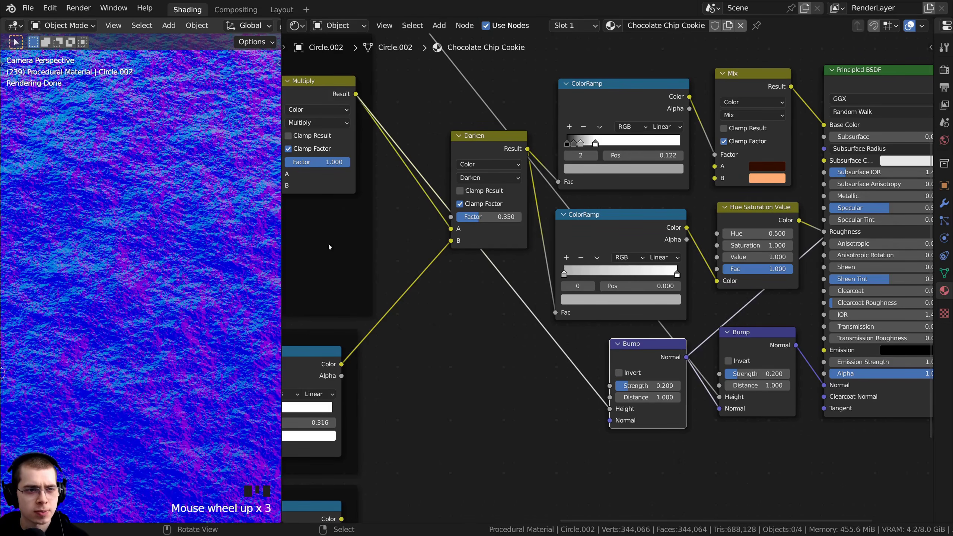
middle_drag(329, 245, 202, 246)
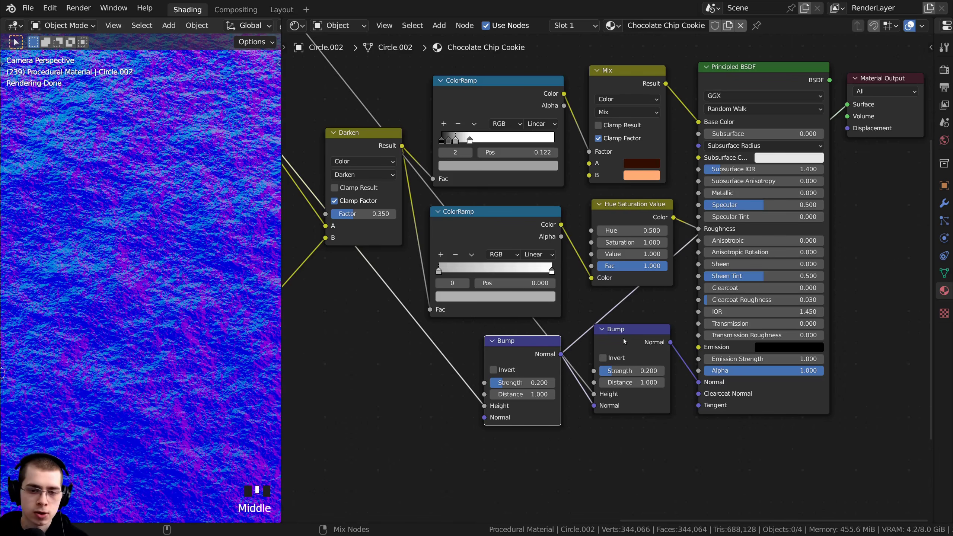
ctrl+shift+click(623, 339)
scroll(150, 255, down, 4)
shift+middle_drag(150, 255, 146, 221)
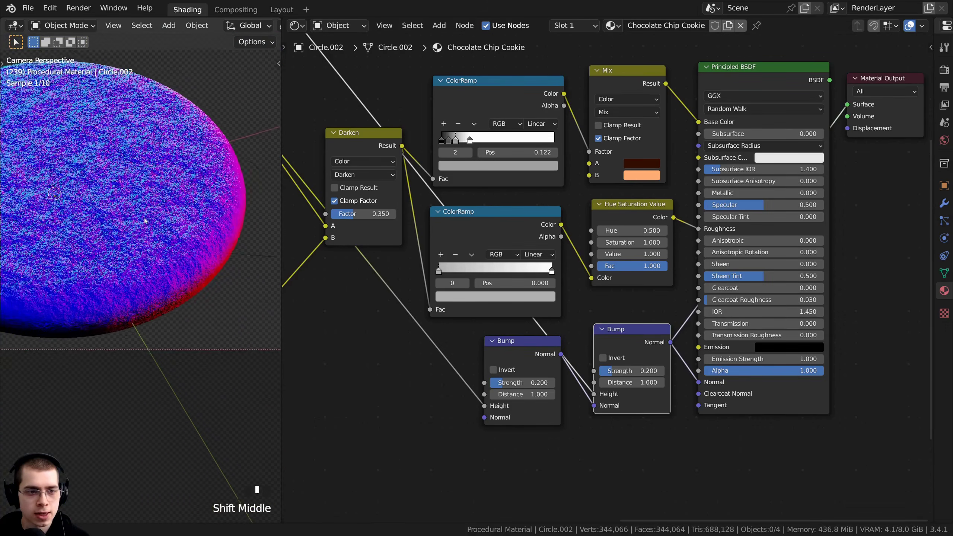
scroll(146, 221, up, 4)
scroll(632, 215, down, 3)
middle_drag(631, 215, 676, 222)
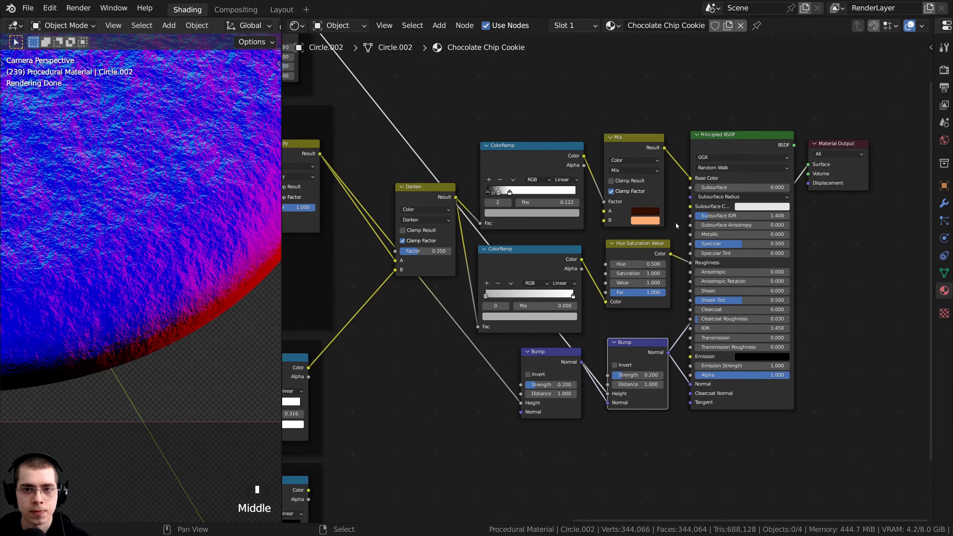
Preview the Principled BSDF on the cookie again and inspect the shaded surface.
ctrl+shift+click(720, 138)
scroll(137, 272, down, 5)
shift+middle_drag(210, 146, 225, 275)
scroll(176, 236, up, 2)
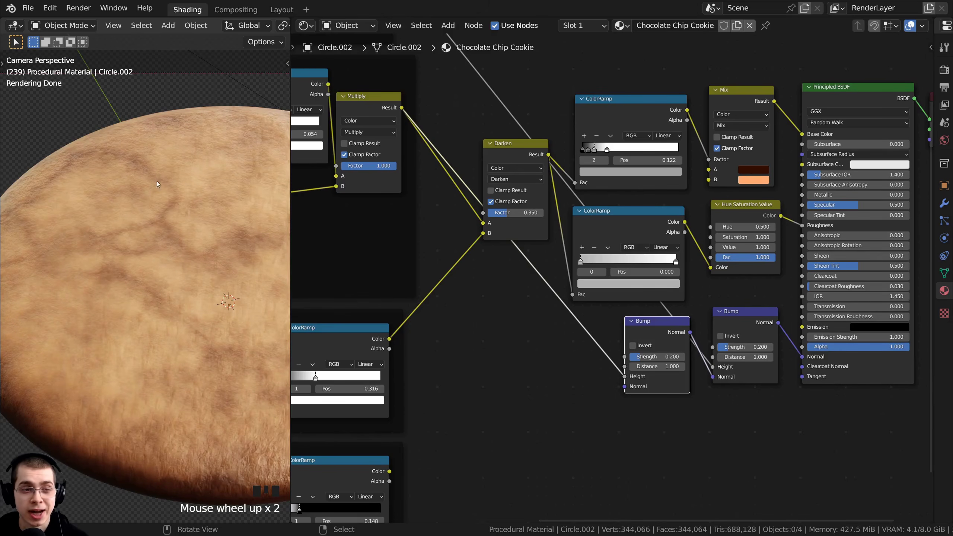
Duplicate the first Bump node in the chain, connect the copy's Normal output to that node's Normal input, and place it alongside.
middle_drag(571, 352, 581, 287)
drag(655, 262, 663, 259)
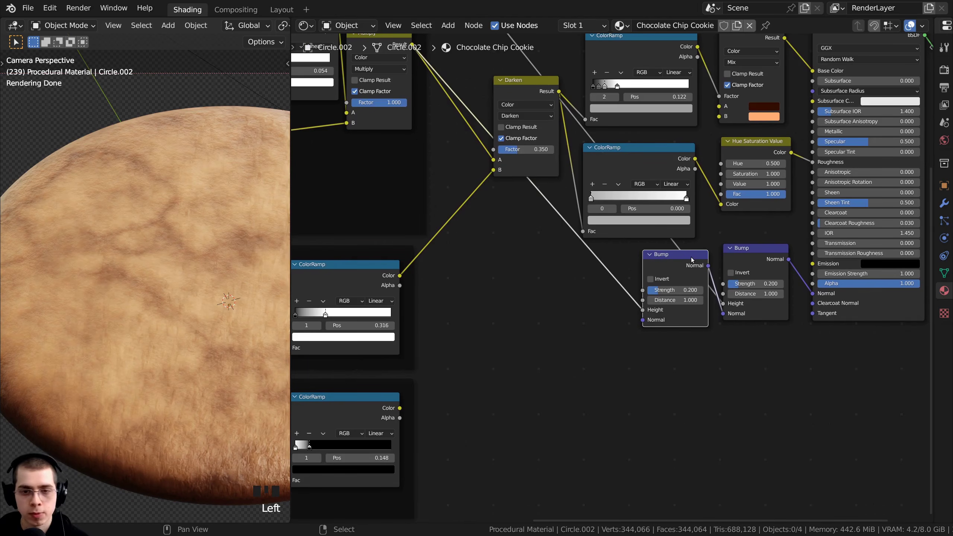
key(shift+d)
click(557, 287)
scroll(534, 325, up, 3)
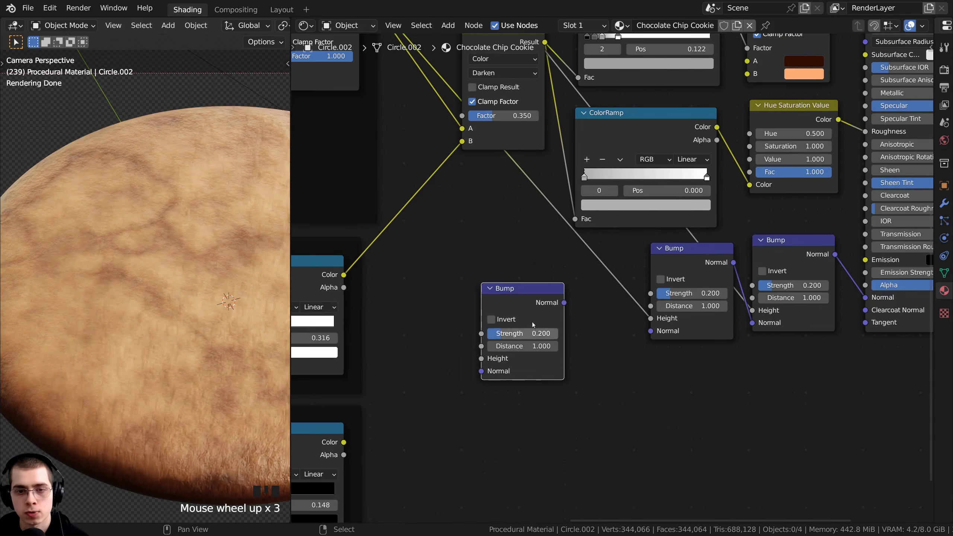
drag(564, 302, 646, 330)
drag(484, 361, 540, 318)
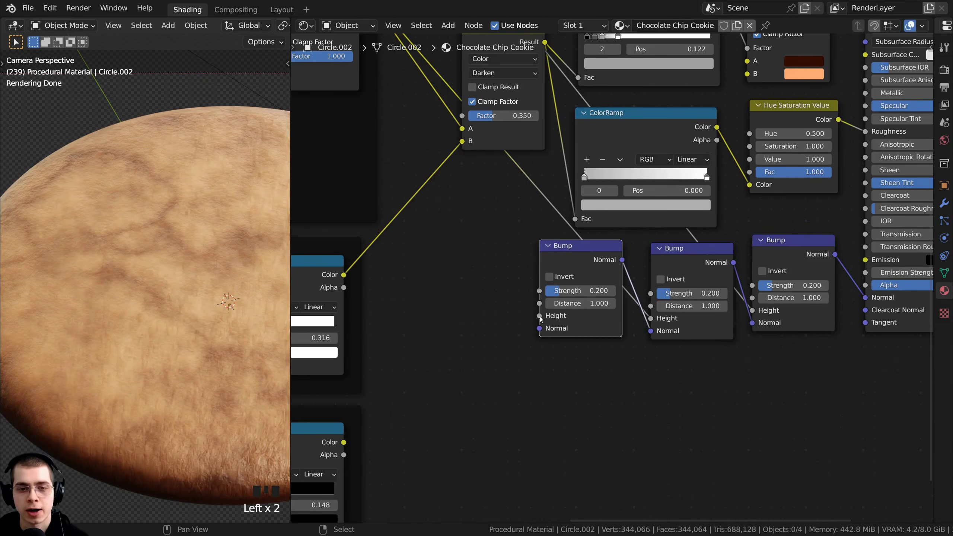
Connect the Cracks frame's ColorRamp Color output to the new Bump's Height input and check the cracks on the cookie.
scroll(540, 319, down, 4)
middle_drag(442, 307, 645, 295)
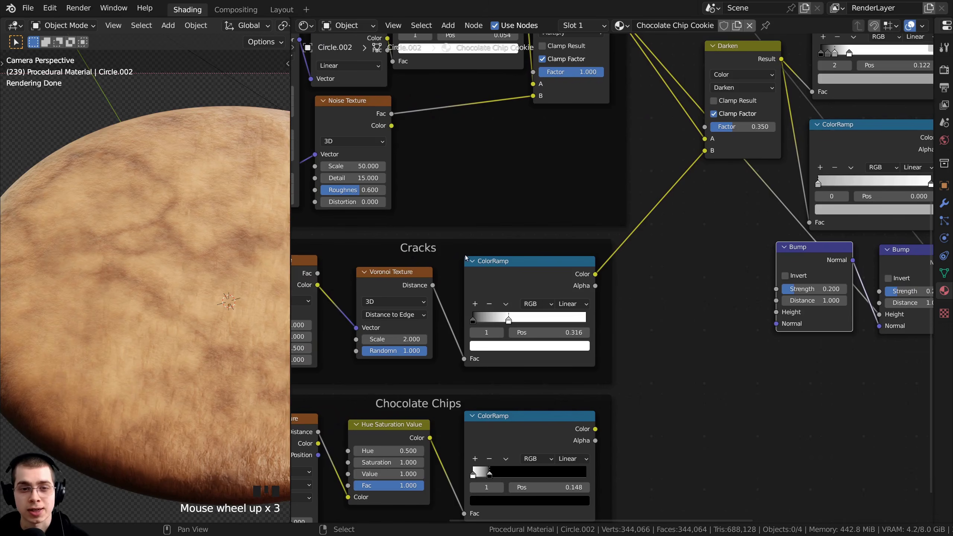
middle_drag(595, 274, 556, 257)
drag(556, 258, 737, 296)
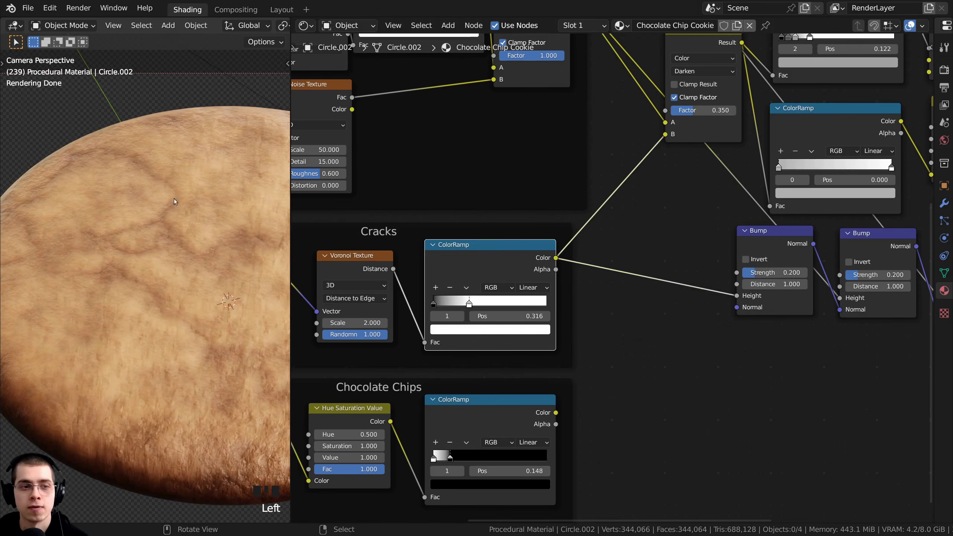
shift+middle_drag(174, 198, 108, 196)
scroll(108, 196, up, 4)
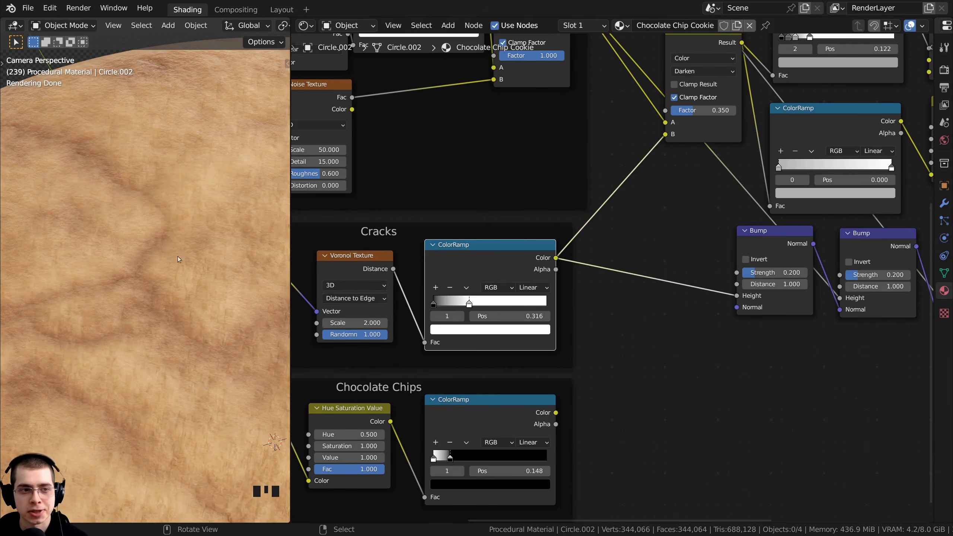
scroll(177, 256, down, 4)
shift+middle_drag(177, 257, 145, 252)
Preview the crack-driven Bump node on the cookie and examine the relief up close.
middle_drag(780, 238, 677, 244)
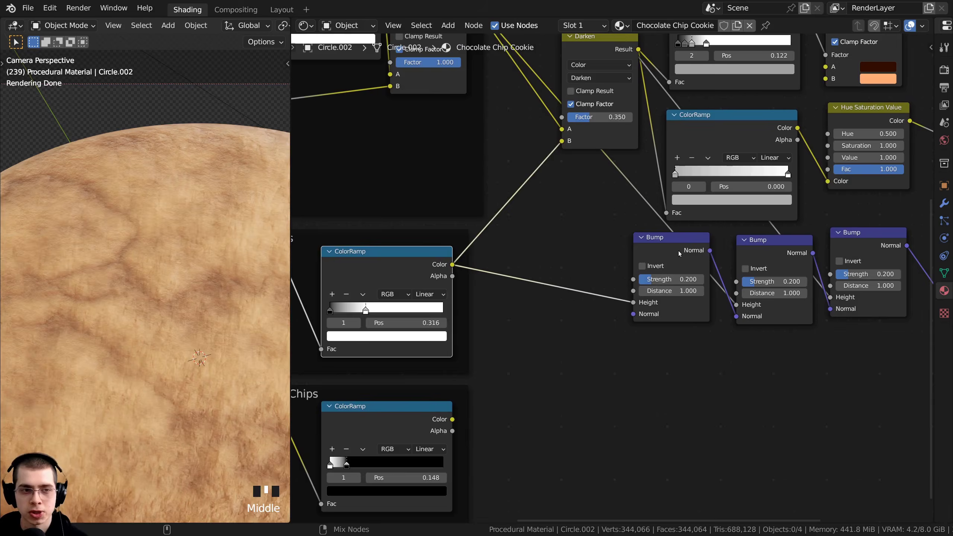
ctrl+shift+click(679, 250)
shift+middle_drag(169, 259, 156, 254)
scroll(157, 254, up, 4)
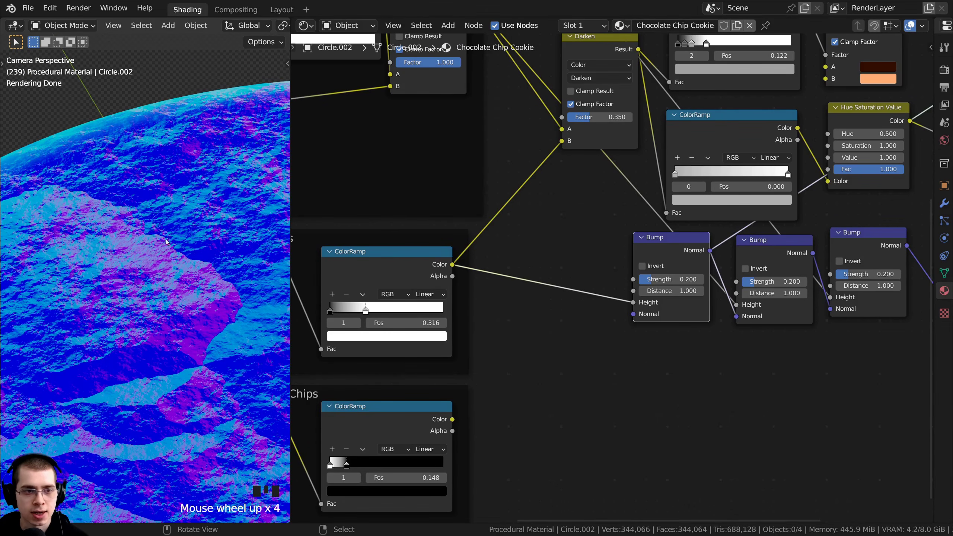
scroll(221, 343, down, 4)
shift+middle_drag(225, 349, 200, 340)
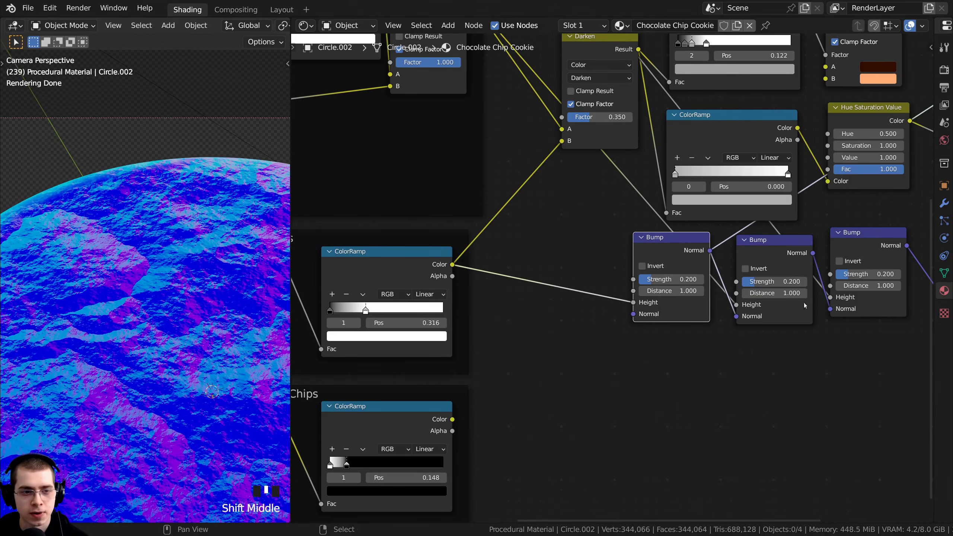
Preview the other two Bump nodes in turn, ending with the Principled BSDF's full shading.
scroll(789, 302, down, 3)
middle_drag(784, 302, 661, 310)
ctrl+shift+click(654, 272)
ctrl+shift+click(724, 268)
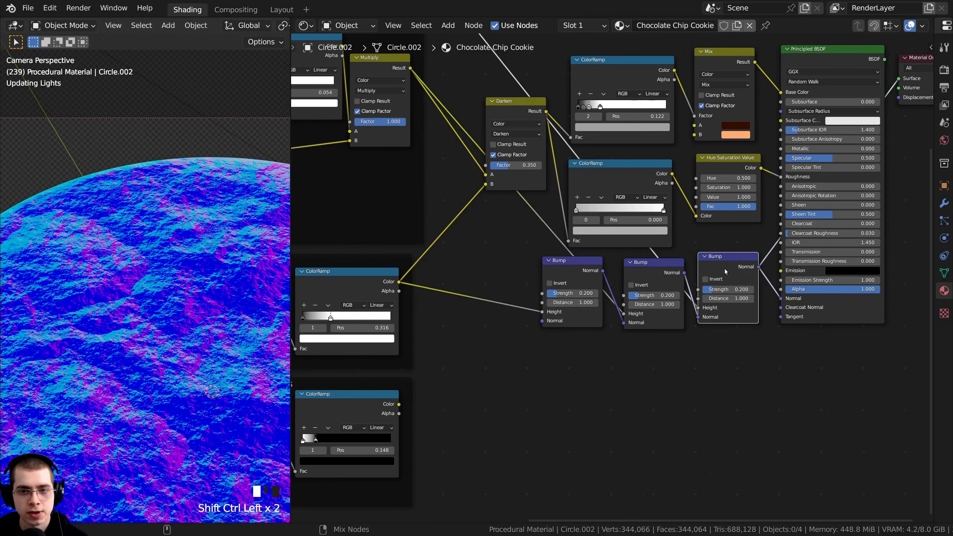
ctrl+shift+click(828, 64)
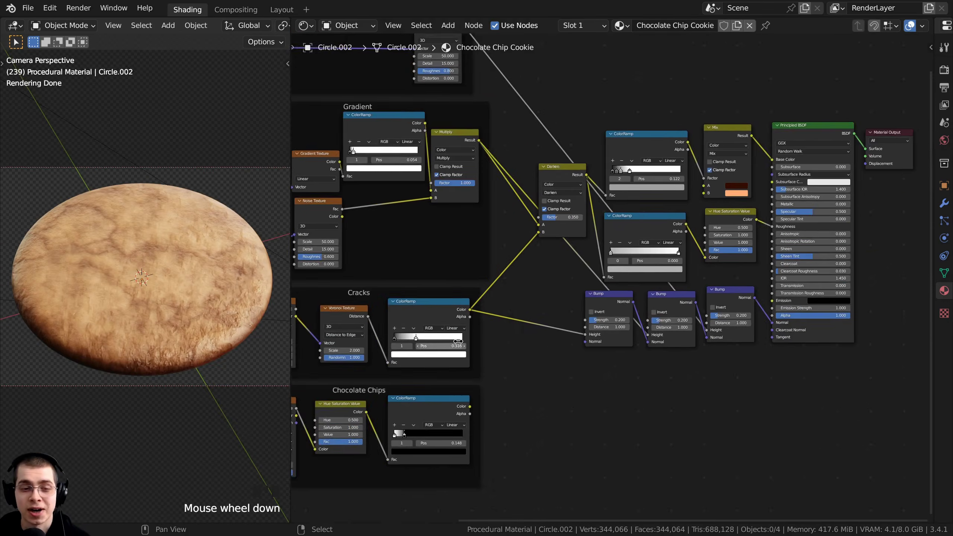
Review the Chocolate Chips frame's nodes and the cookie's Principled BSDF.
middle_drag(375, 380, 482, 356)
scroll(482, 356, up, 2)
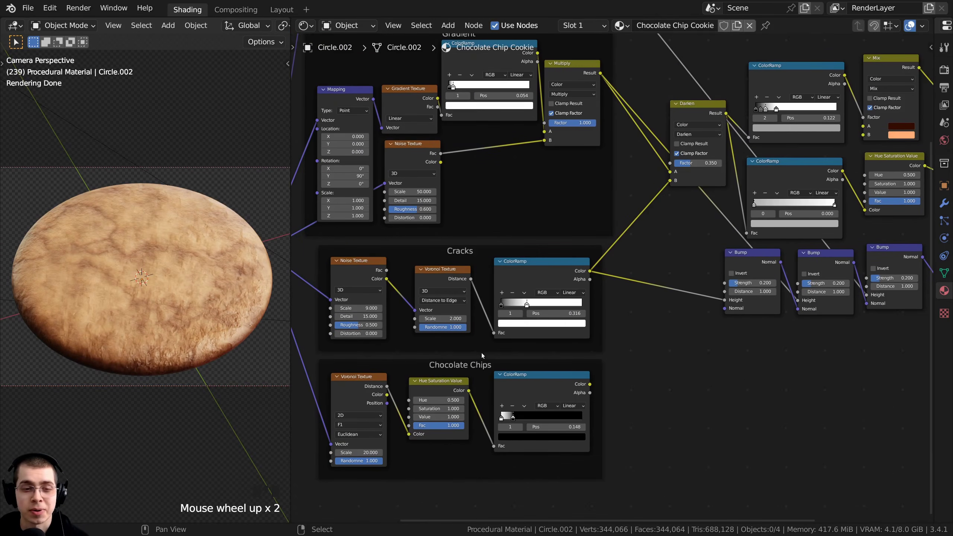
click(452, 367)
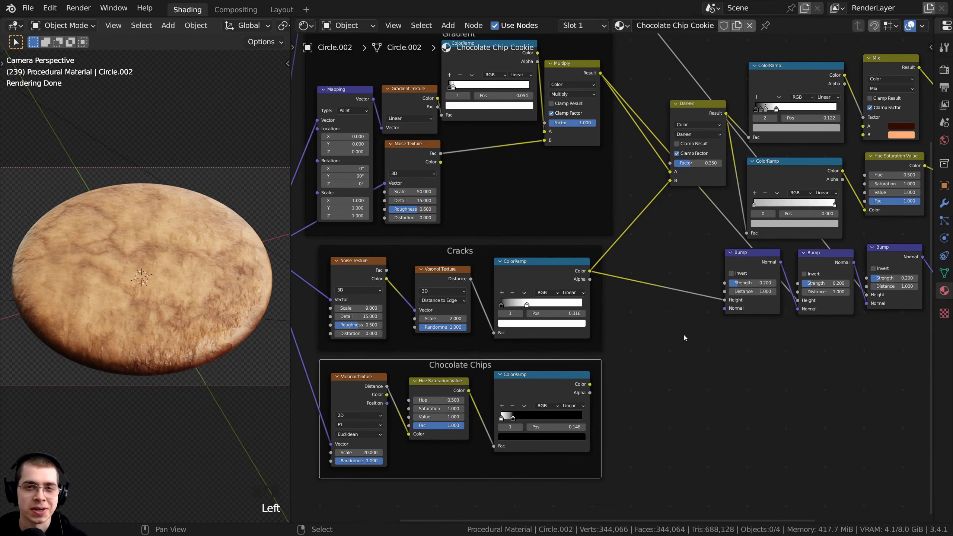
scroll(751, 319, down, 6)
middle_drag(823, 302, 601, 338)
scroll(584, 307, up, 4)
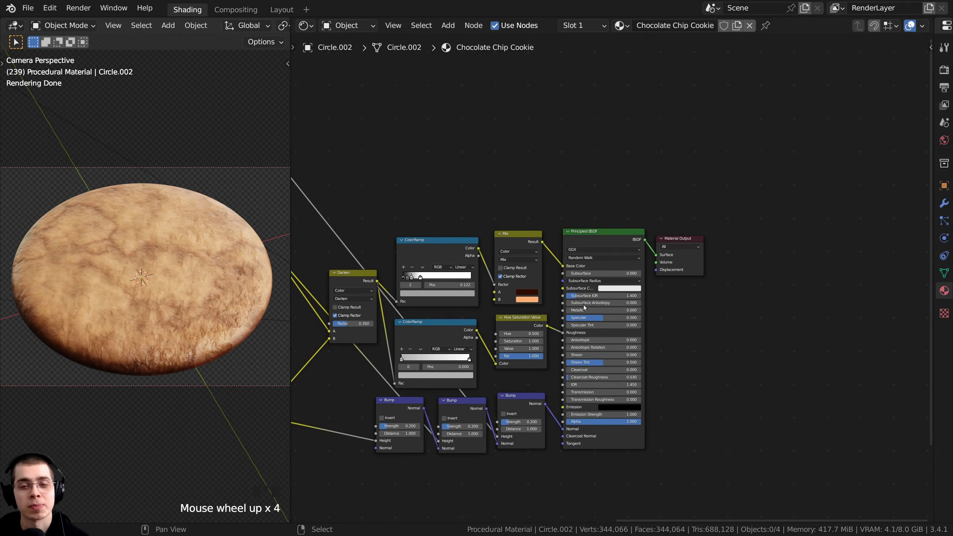
scroll(600, 263, up, 2)
click(634, 185)
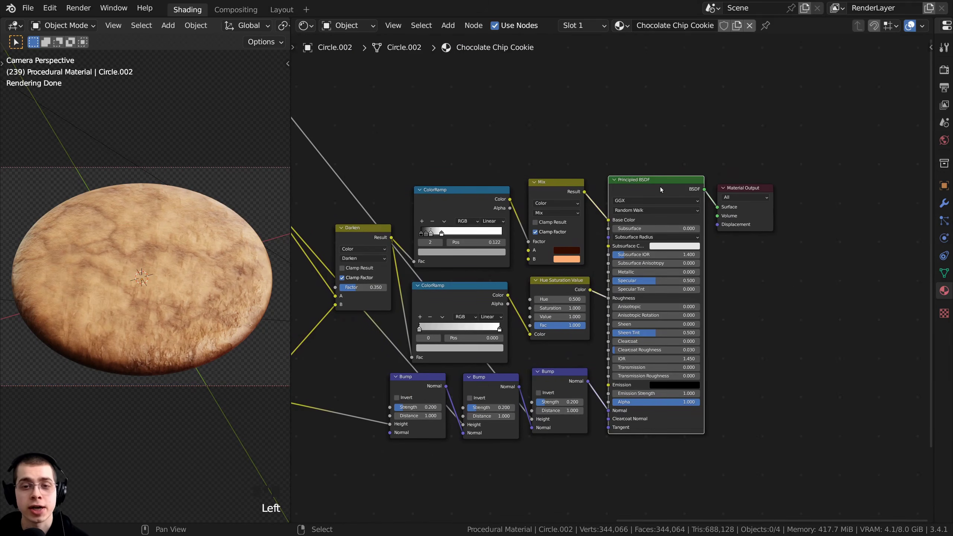
middle_drag(666, 216, 681, 216)
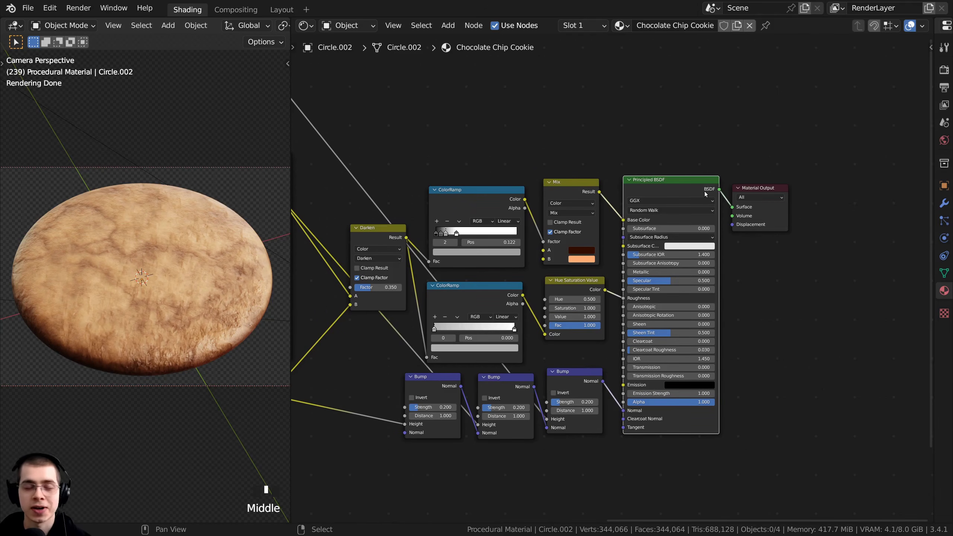
Add a second Principled BSDF for the chocolate chips below the Material Output and preview it on the cookie.
middle_drag(679, 171, 636, 173)
key(shift+a)
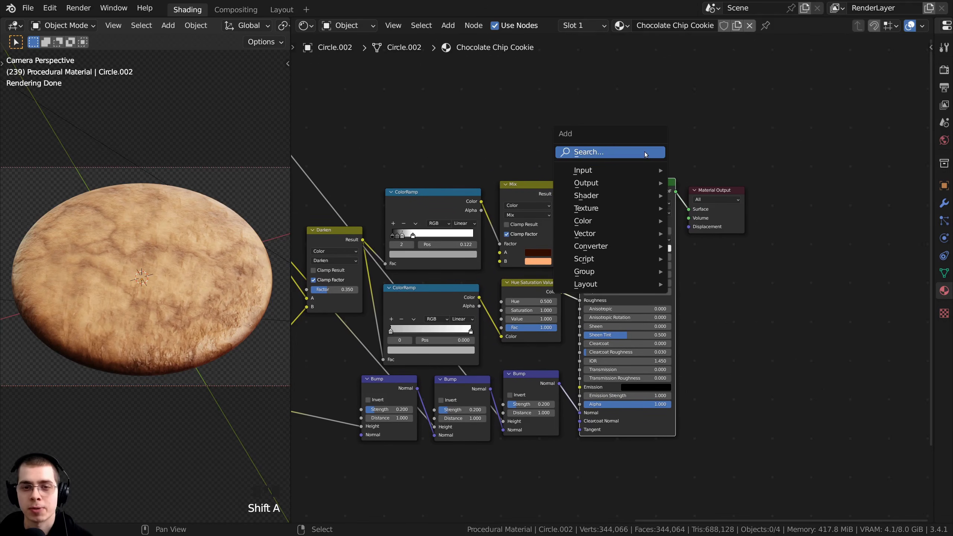
click(646, 152)
text(pr)
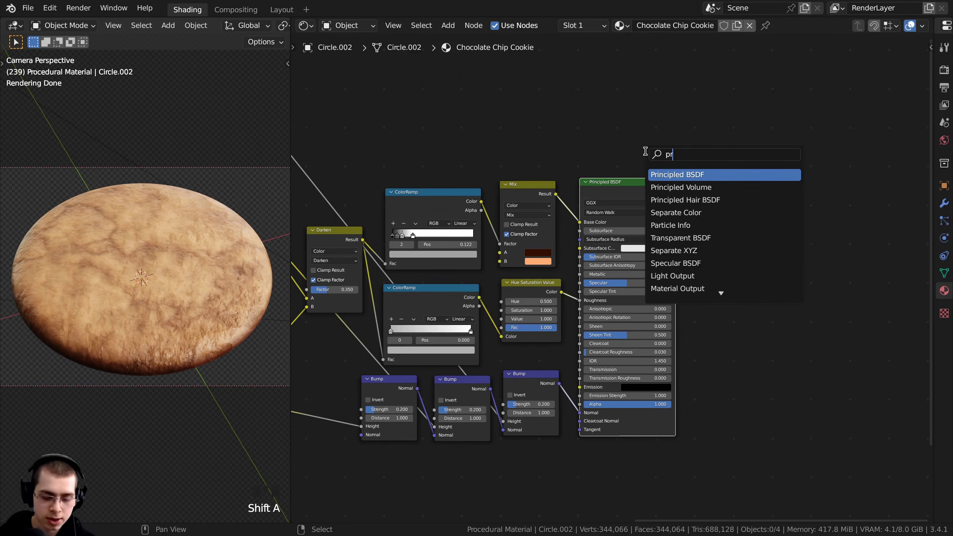
key(Return)
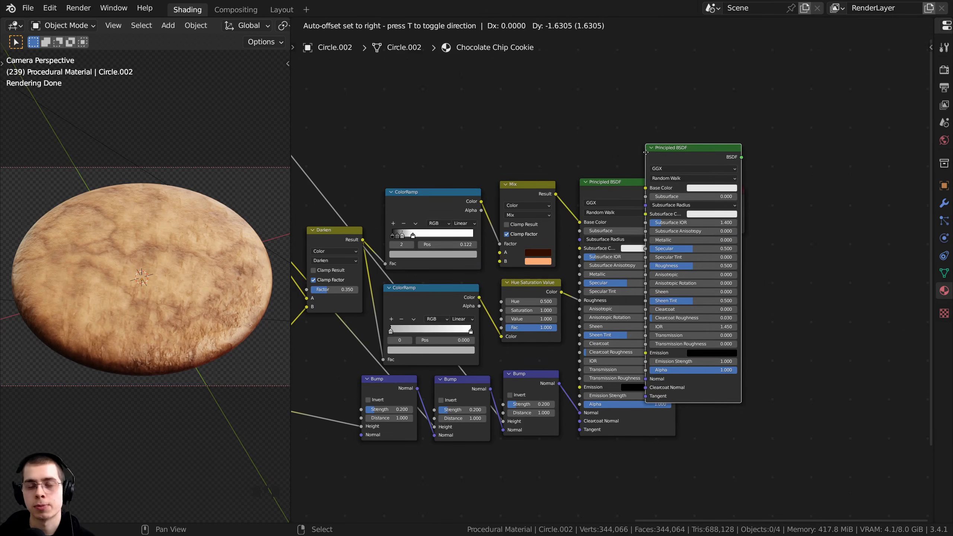
click(706, 274)
middle_drag(706, 274, 547, 259)
scroll(548, 253, up, 1)
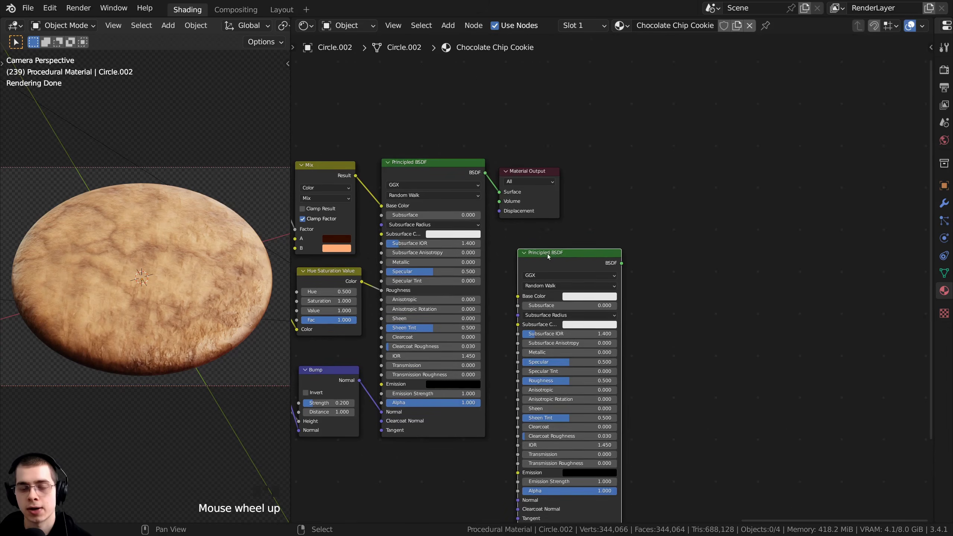
ctrl+shift+click(561, 259)
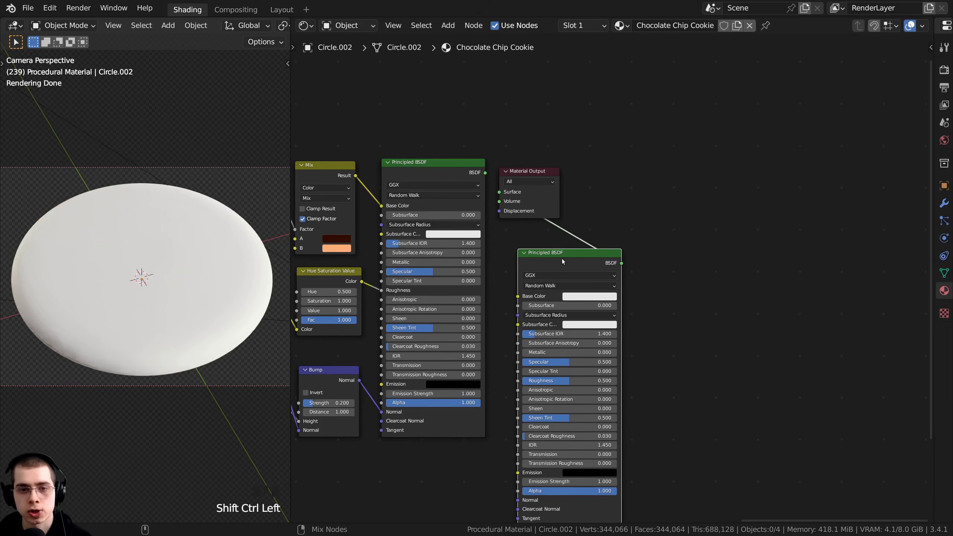
Try lighter and darker brown shades for the new Principled BSDF's Base Color, ending on hex 622A0E.
middle_drag(562, 259, 623, 258)
scroll(623, 258, up, 3)
middle_drag(581, 223, 561, 187)
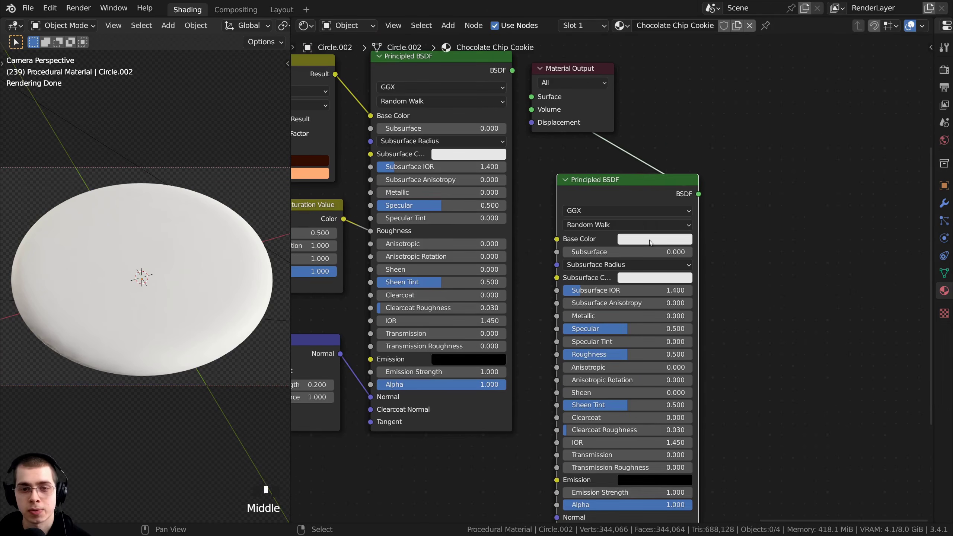
click(651, 240)
drag(666, 118, 653, 146)
drag(717, 93, 717, 135)
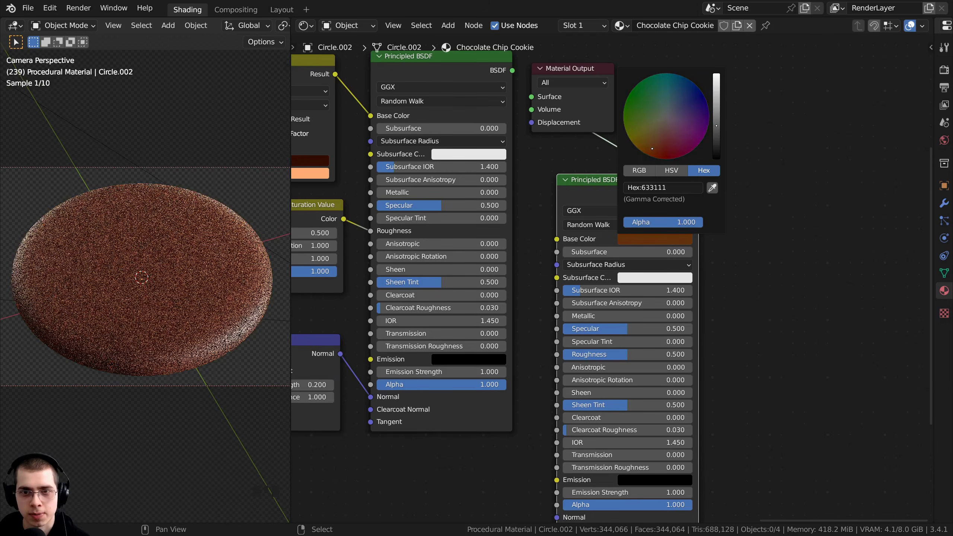
scroll(659, 152, up, 2)
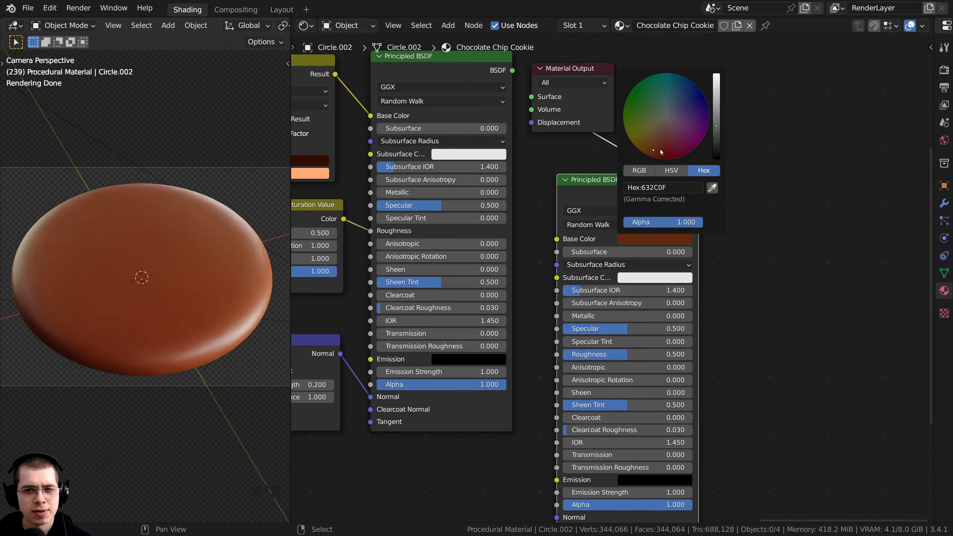
drag(717, 134, 717, 147)
scroll(655, 291, up, 2)
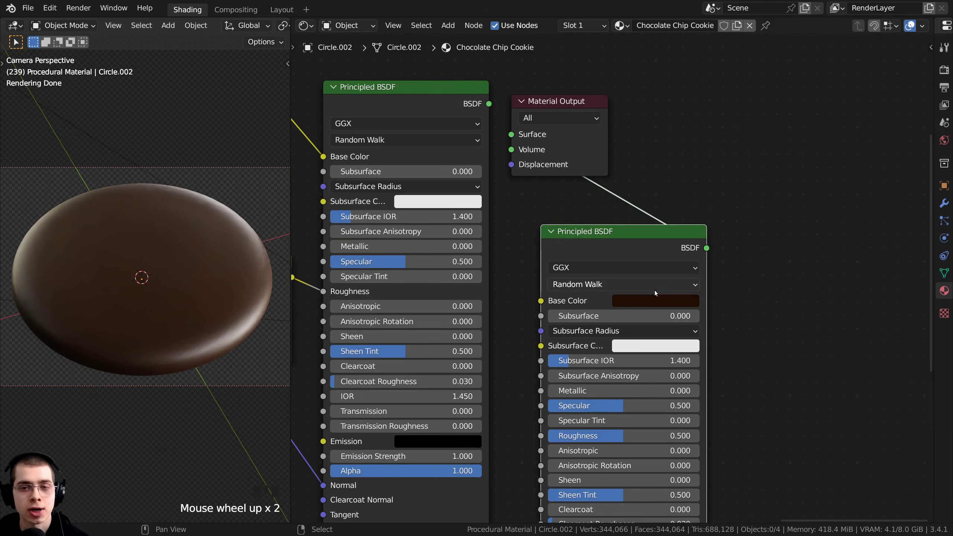
click(656, 296)
drag(728, 193, 727, 169)
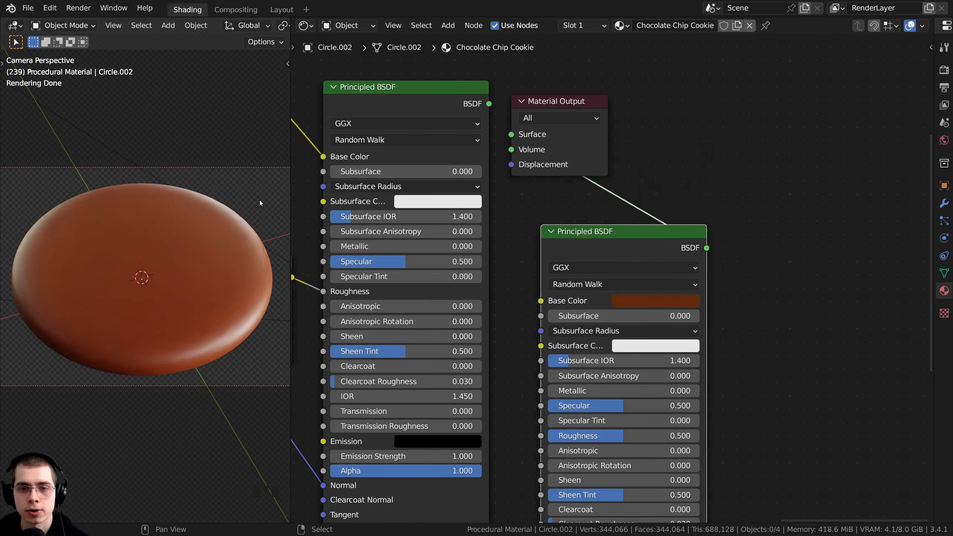
Paste the dark chocolate brown with hex 261503 into the new Principled BSDF's Base Color and check its hex code.
click(656, 301)
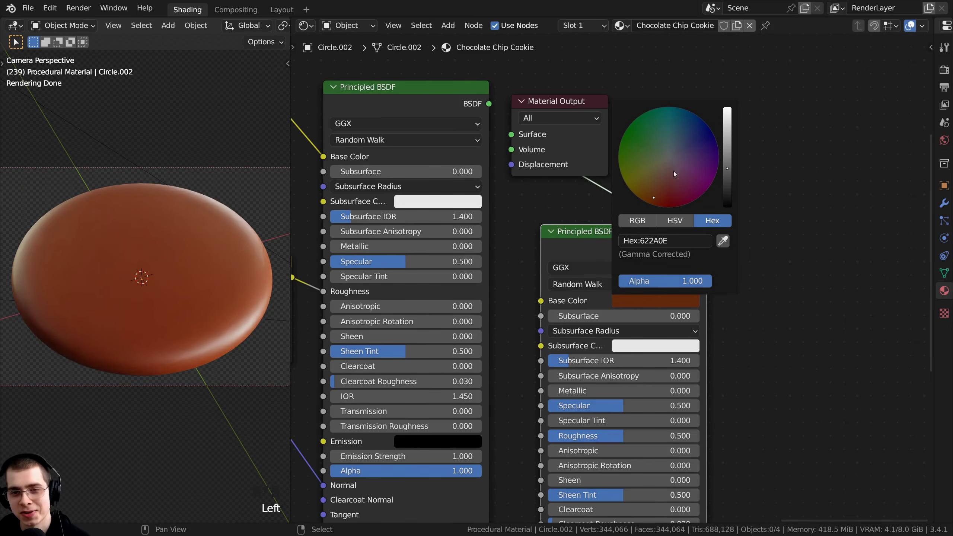
scroll(770, 307, up, 1)
middle_drag(770, 307, 770, 325)
key(ctrl+v)
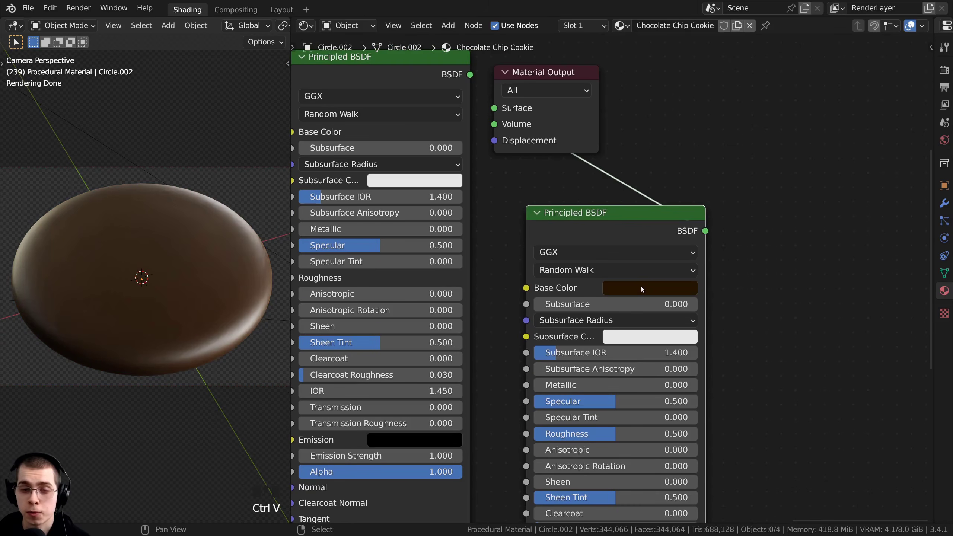
click(642, 287)
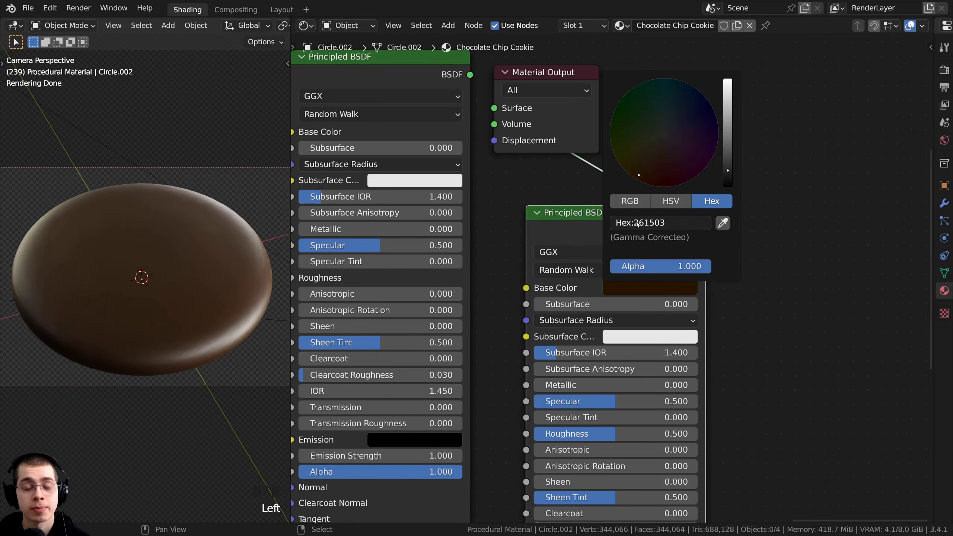
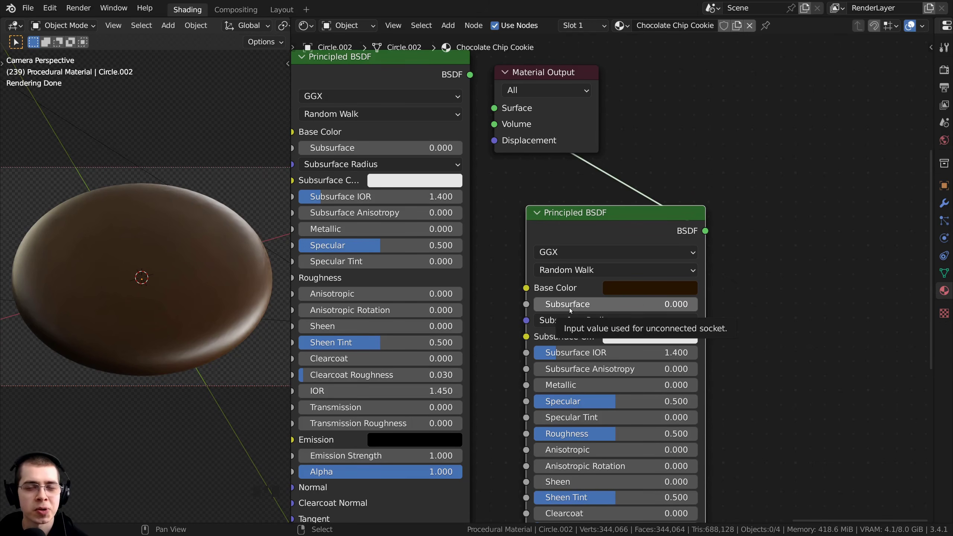
Set the chocolate Principled BSDF's Subsurface to 0.002 and inspect the result on the cookie up close.
drag(591, 312, 615, 304)
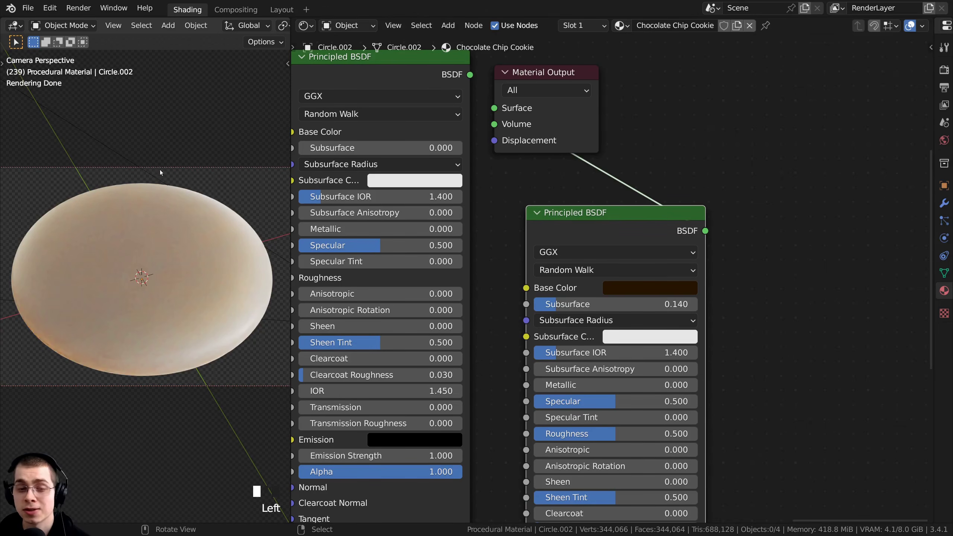
drag(557, 304, 544, 307)
click(569, 305)
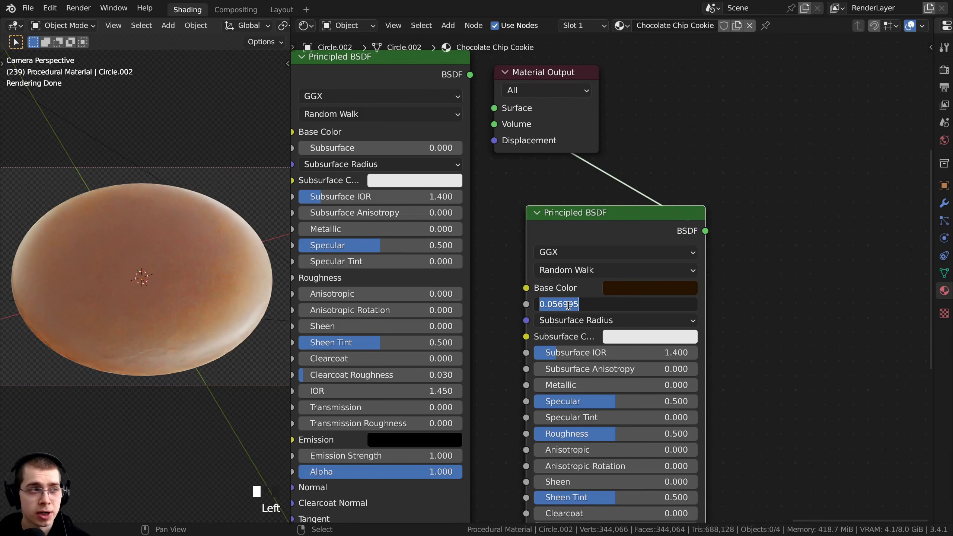
key(BackSpace)
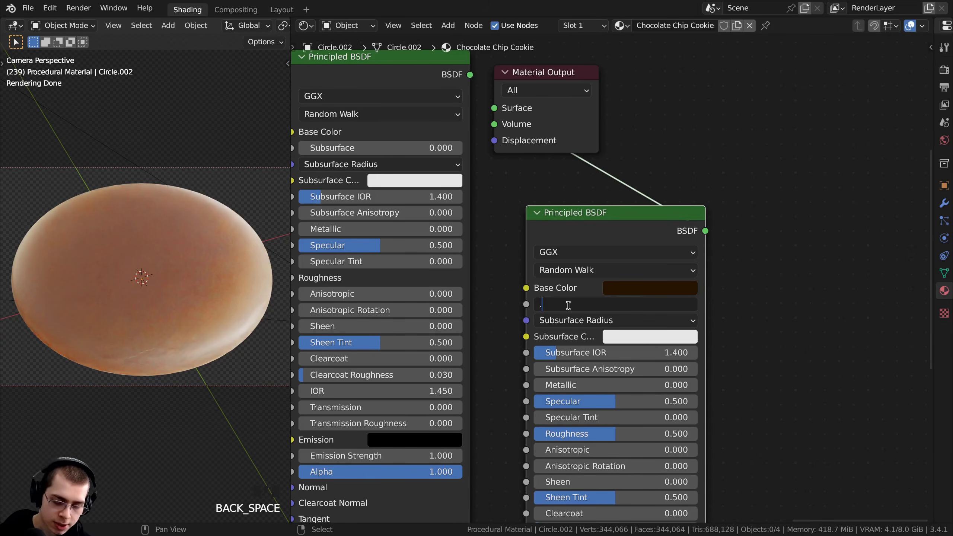
text(.002)
key(Return)
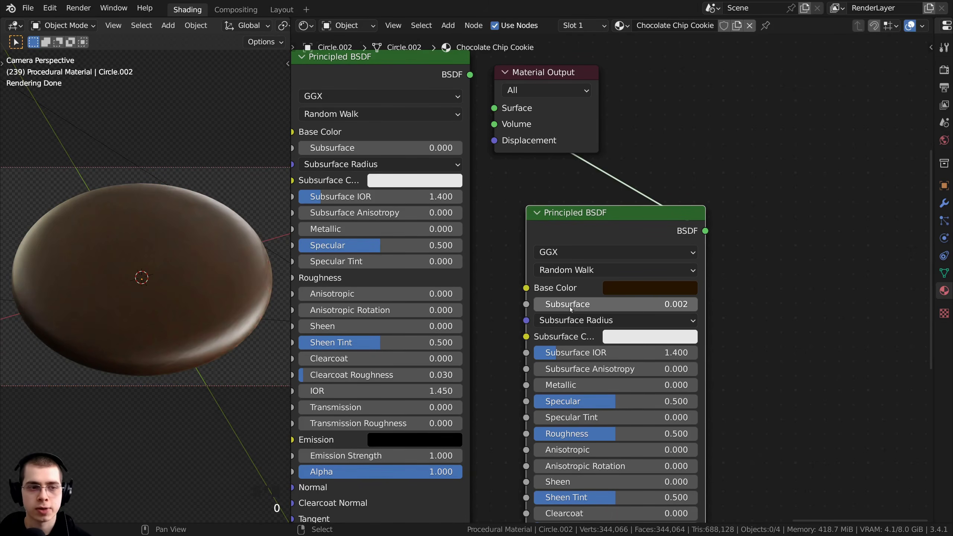
scroll(149, 277, up, 5)
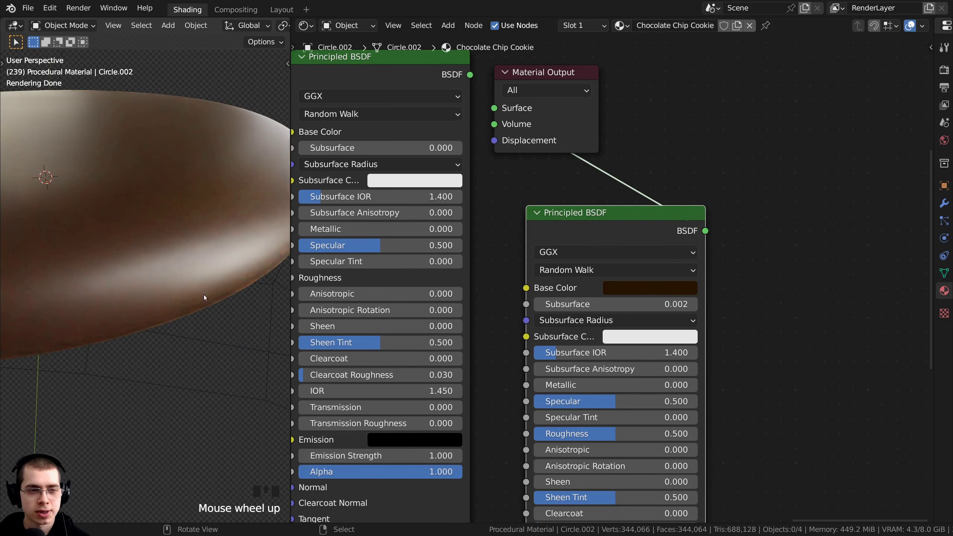
middle_click(376, 261)
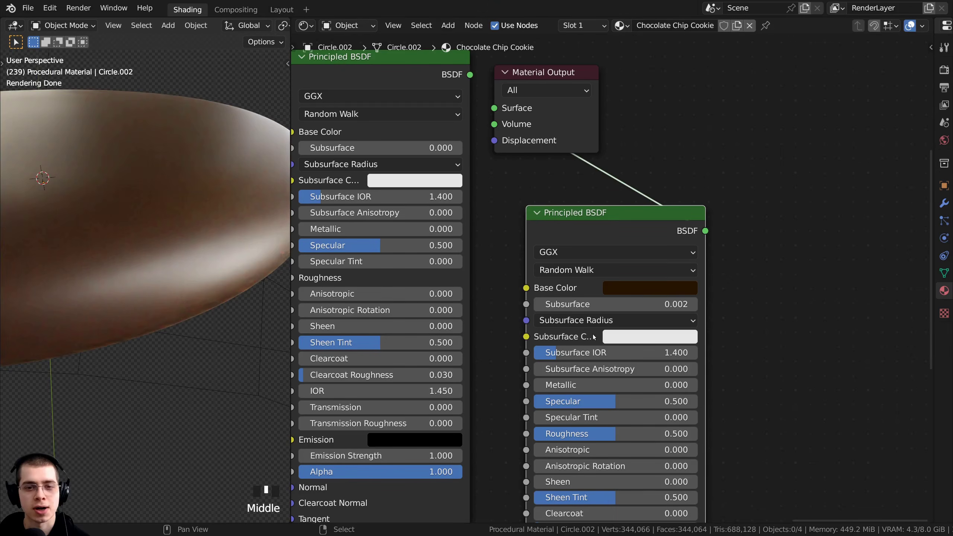
Set the chocolate Principled BSDF's Subsurface Color to a dark reddish brown, hex 391309, and check its hex code.
scroll(622, 328, down, 3)
click(622, 325)
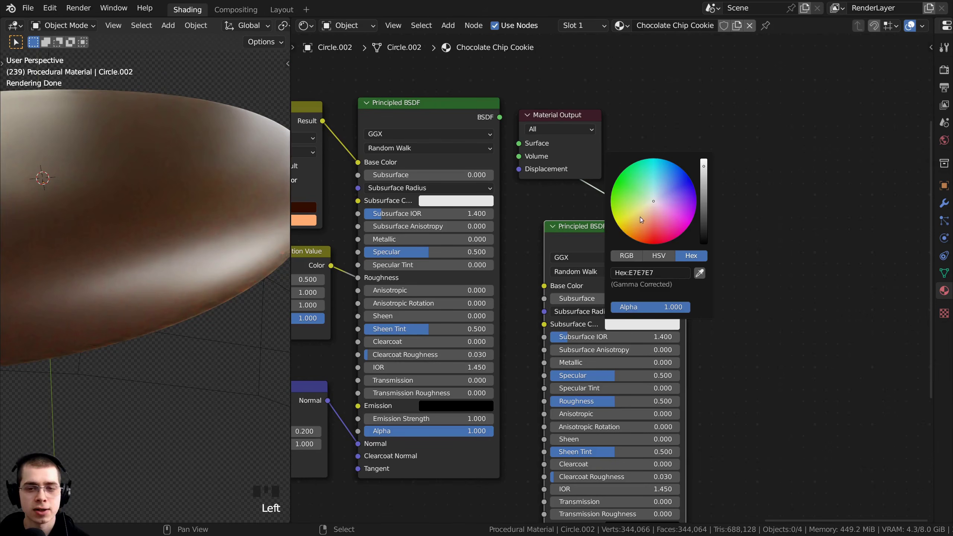
drag(647, 214, 643, 237)
drag(705, 176, 704, 226)
middle_drag(117, 228, 128, 233)
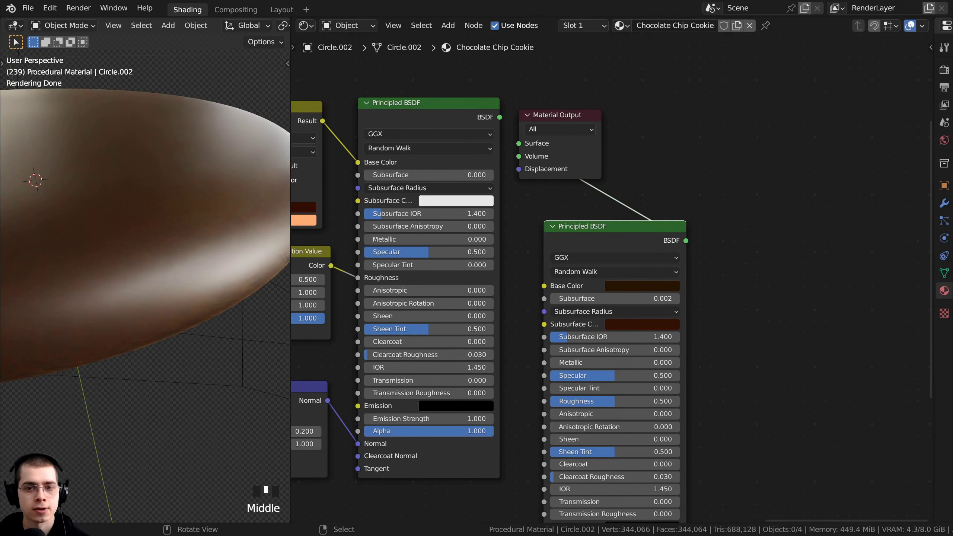
scroll(577, 338, up, 1)
click(578, 338)
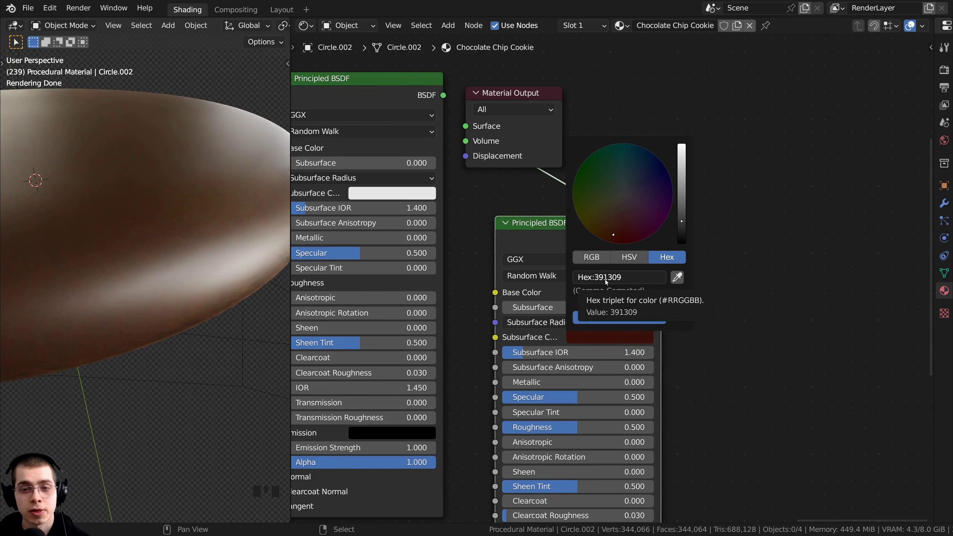
scroll(318, 261, down, 1)
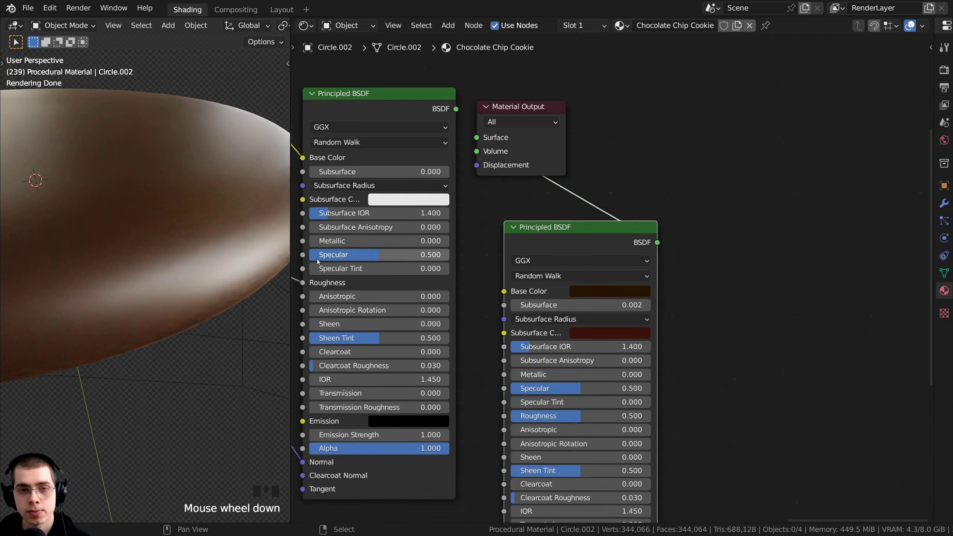
Set the chocolate Principled BSDF's Roughness to 0.4.
scroll(315, 261, down, 2)
scroll(571, 400, up, 2)
middle_drag(572, 400, 605, 304)
scroll(605, 304, up, 3)
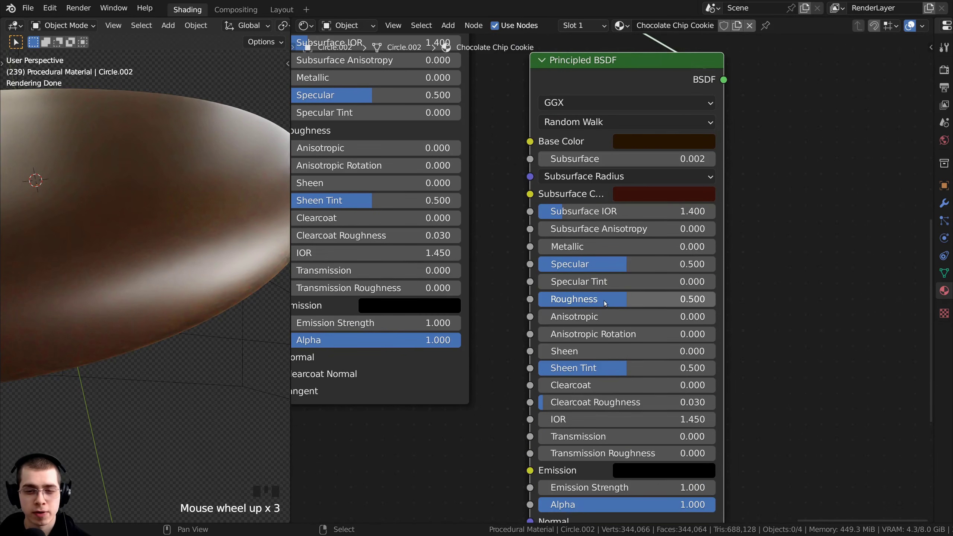
click(605, 303)
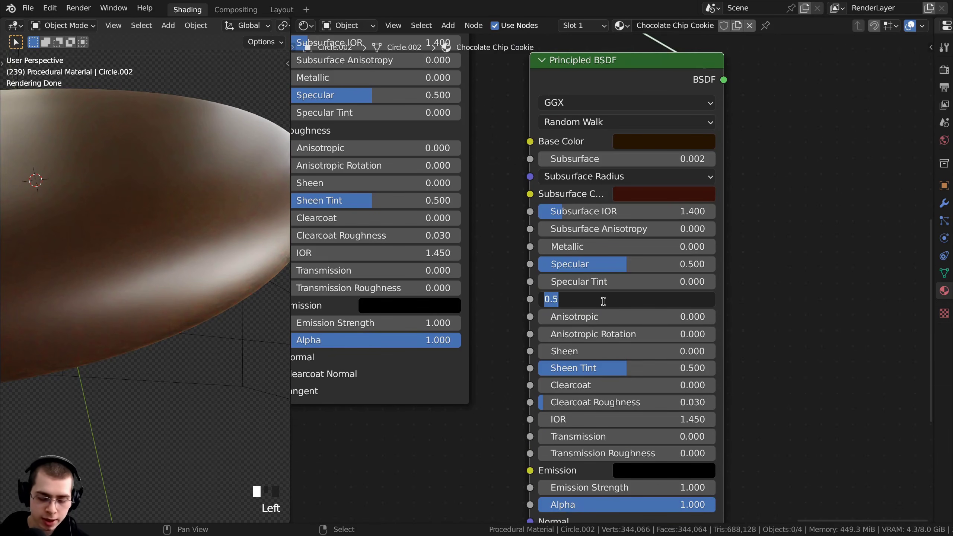
text(/)
key(BackSpace)
text(0.4)
key(Return)
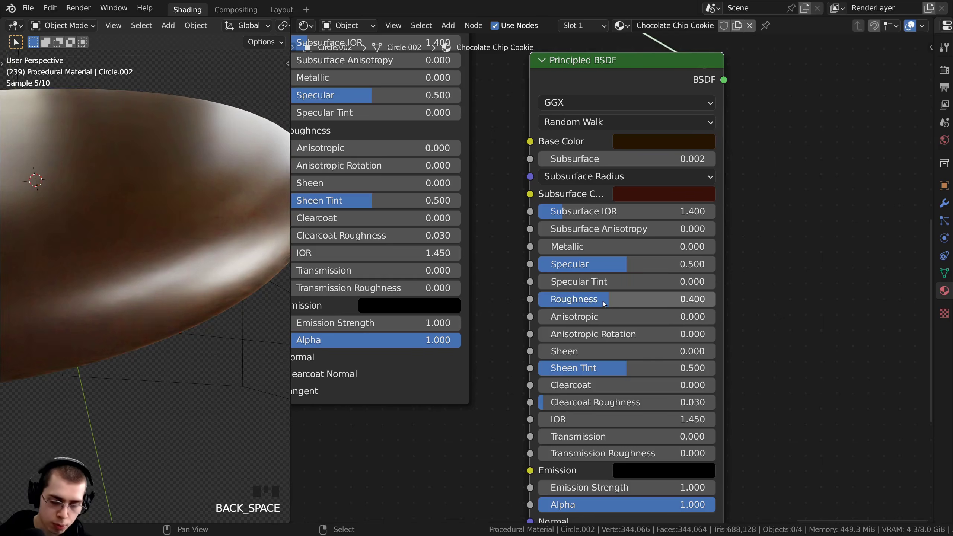
Compare the cookie and chocolate Principled BSDFs by previewing each in turn on the object.
scroll(143, 187, down, 3)
middle_drag(143, 188, 177, 208)
scroll(182, 213, up, 1)
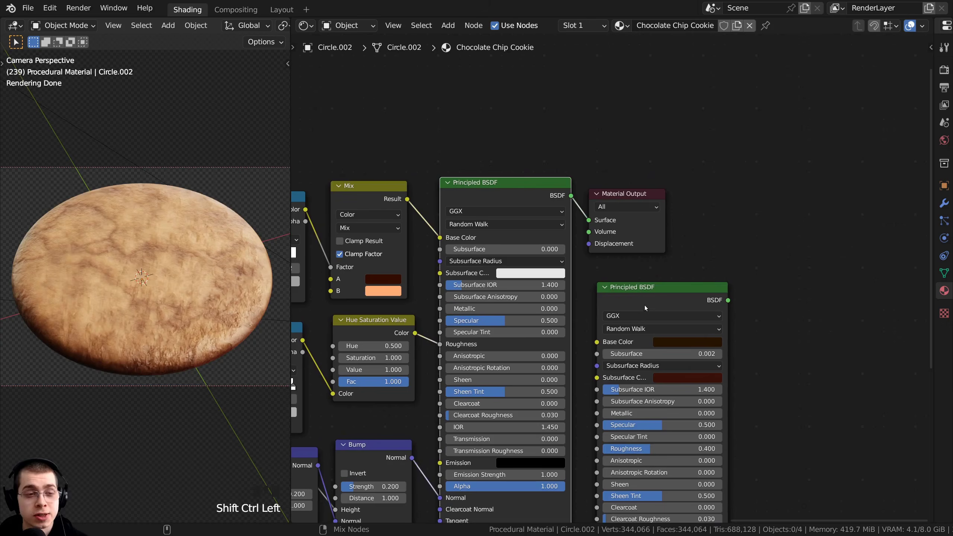
ctrl+shift+click(645, 306)
ctrl+shift+click(529, 202)
ctrl+shift+click(636, 289)
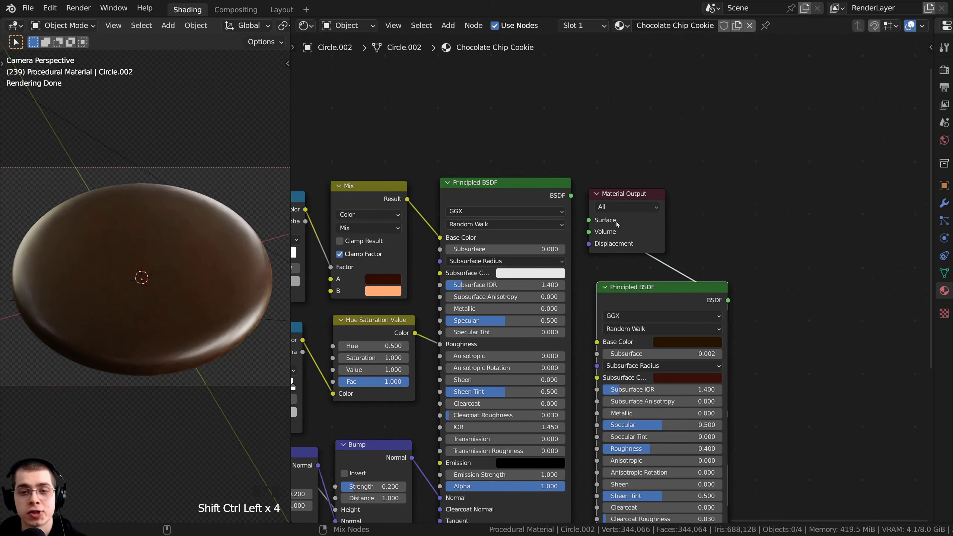
Move the Material Output away from the shaders and combine both Principled BSDFs with a Mix Shader placed before it.
click(617, 193)
drag(617, 193, 886, 176)
click(490, 186)
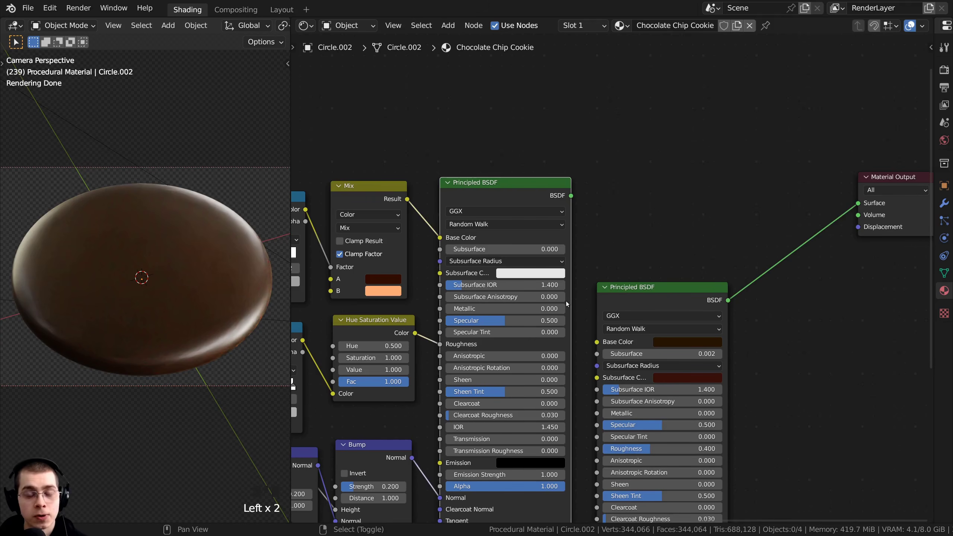
shift+click(627, 294)
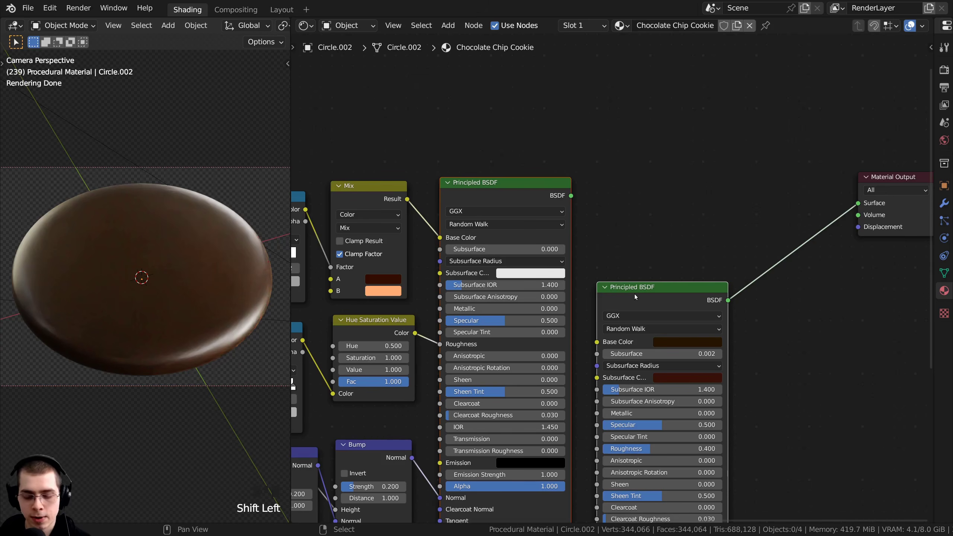
key(ctrl+0)
scroll(652, 274, down, 2)
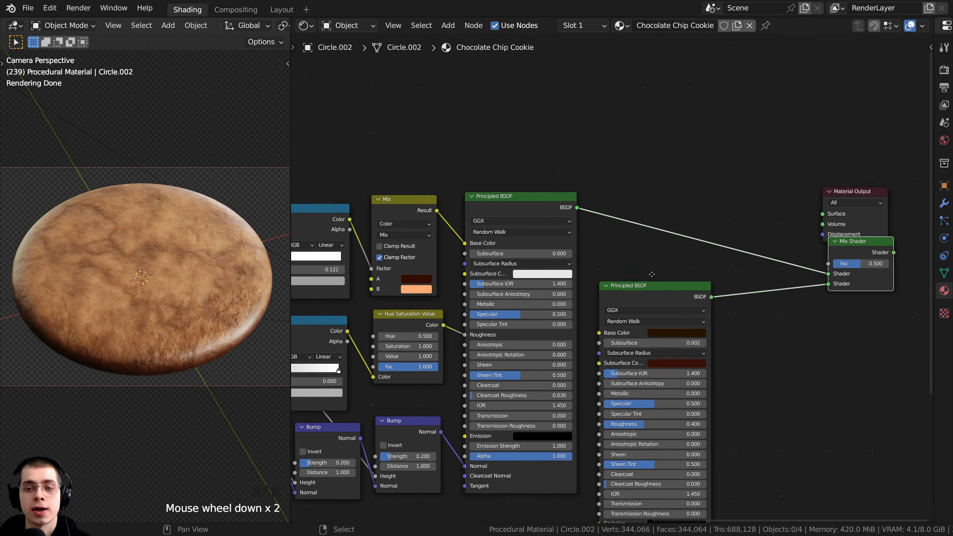
drag(829, 234, 741, 207)
scroll(682, 283, up, 4)
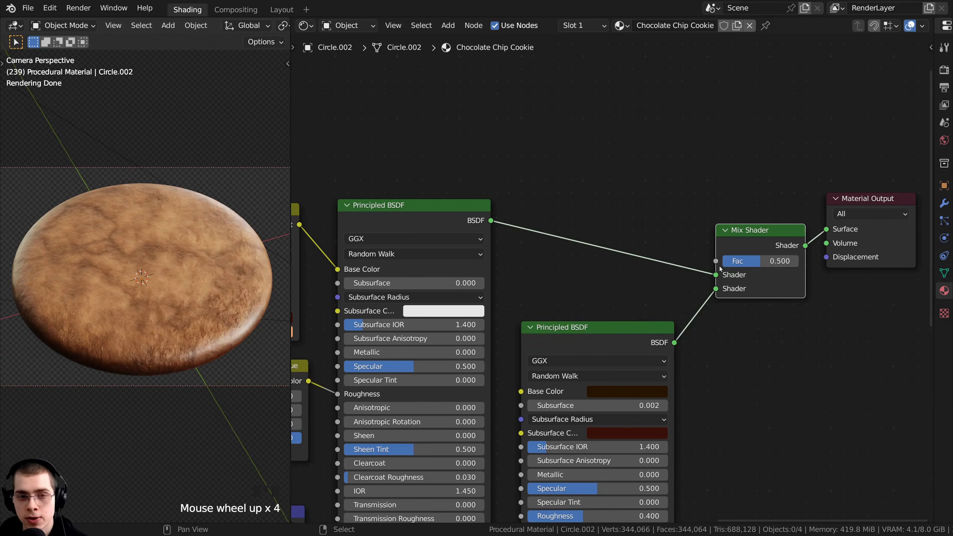
Examine the Mix Shader's Fac input and compare it with the Factor of the cookie's color Mix node.
click(757, 257)
mouse_move(757, 257)
mouse_down()
mouse_move(746, 258)
mouse_move(756, 258)
mouse_up()
scroll(637, 275, down, 4)
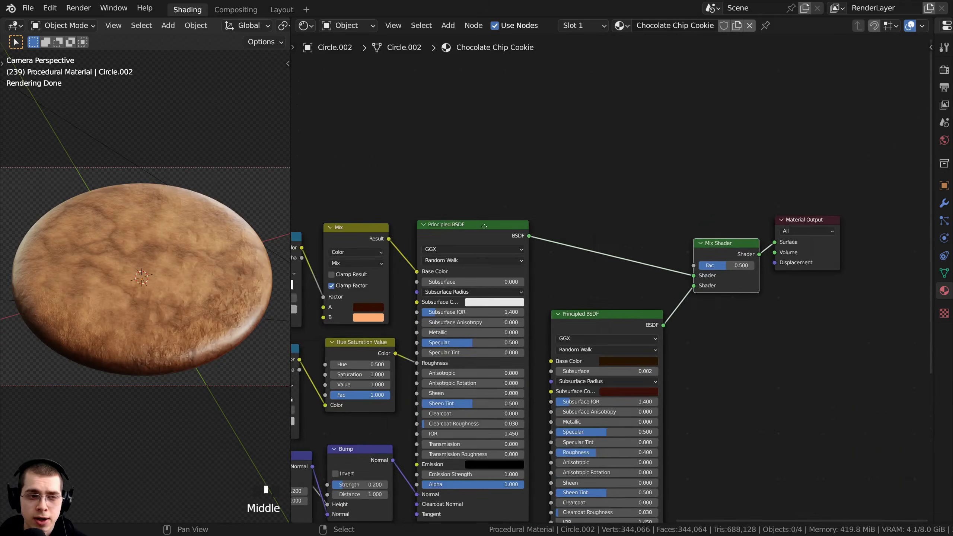
middle_drag(373, 271, 507, 278)
scroll(507, 277, up, 5)
click(452, 315)
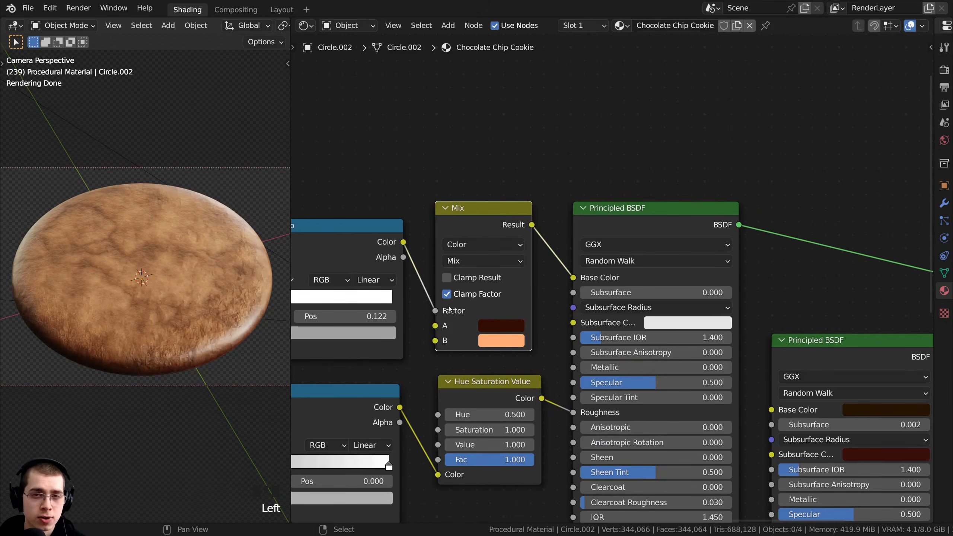
middle_drag(719, 294, 415, 283)
scroll(707, 246, up, 1)
click(720, 259)
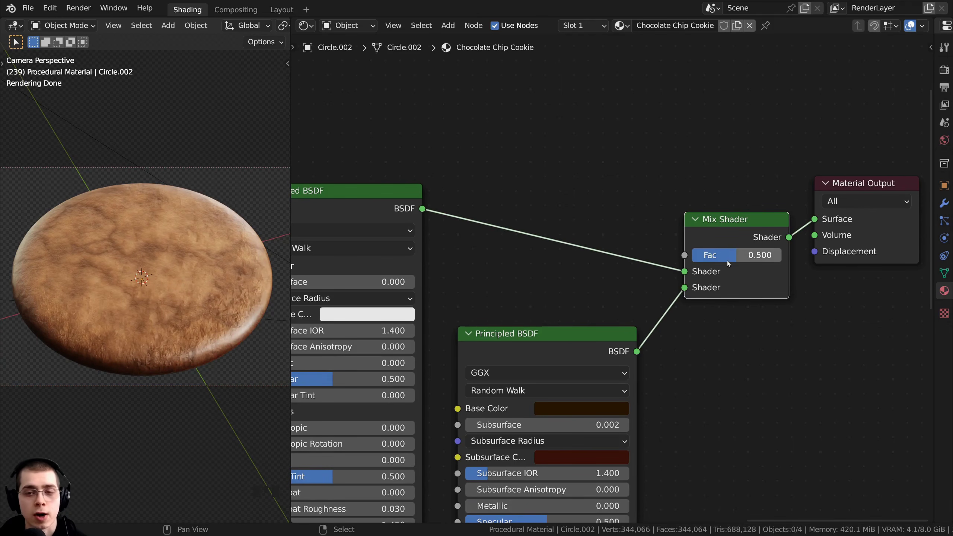
mouse_move(727, 259)
mouse_down()
mouse_move(737, 259)
mouse_move(711, 259)
mouse_move(739, 259)
mouse_move(727, 259)
mouse_up()
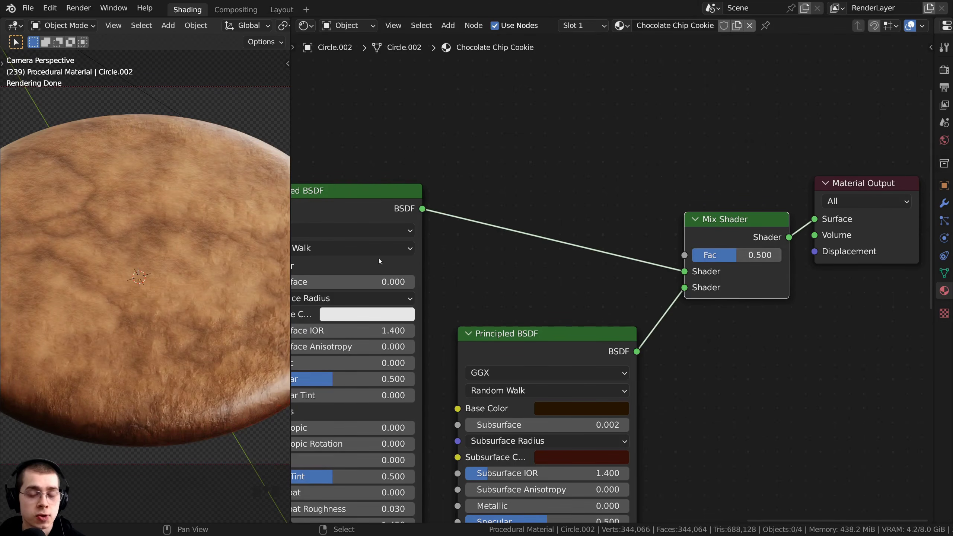
Move the chocolate Principled BSDF slightly upward and inspect the mixed cookie surface up close.
shift+middle_drag(180, 243, 153, 278)
scroll(153, 278, up, 2)
drag(528, 353, 532, 332)
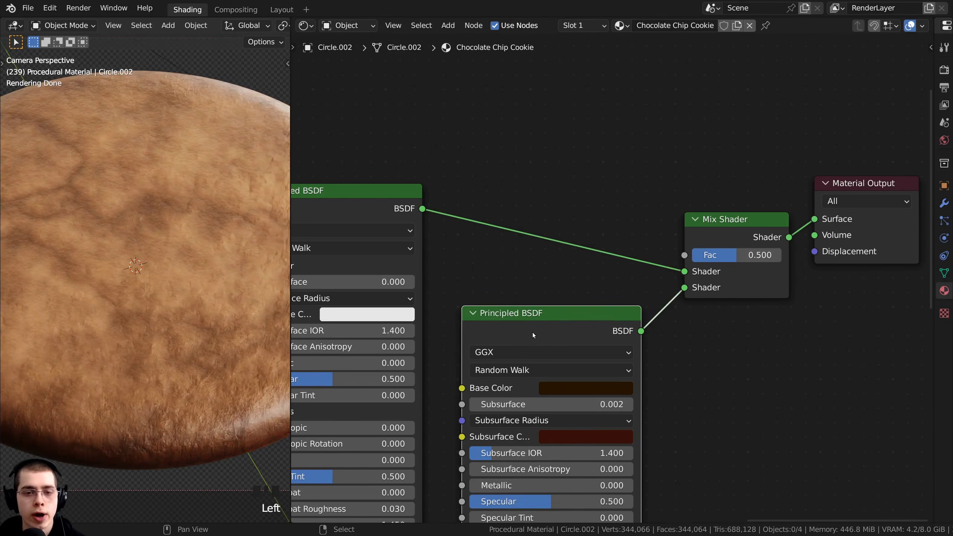
shift+middle_drag(115, 321, 163, 340)
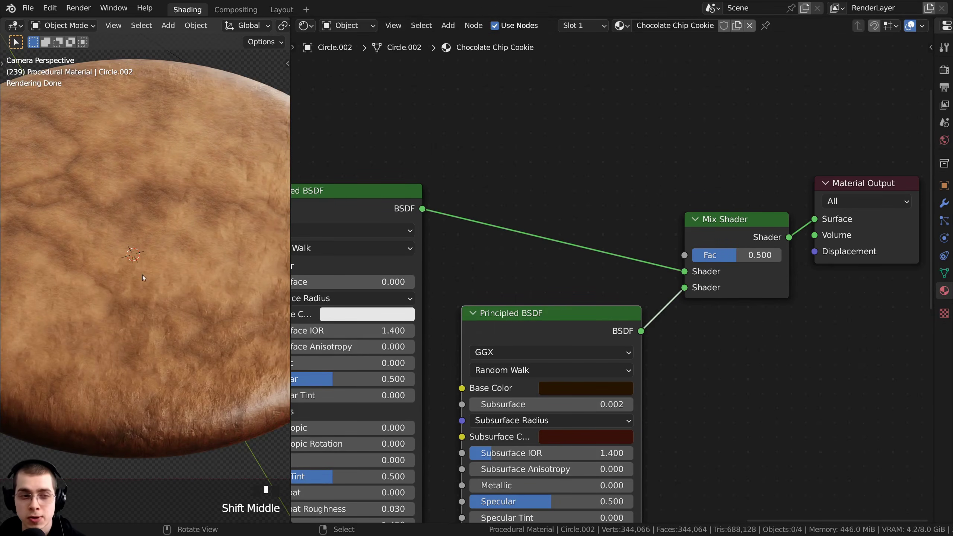
scroll(169, 295, down, 2)
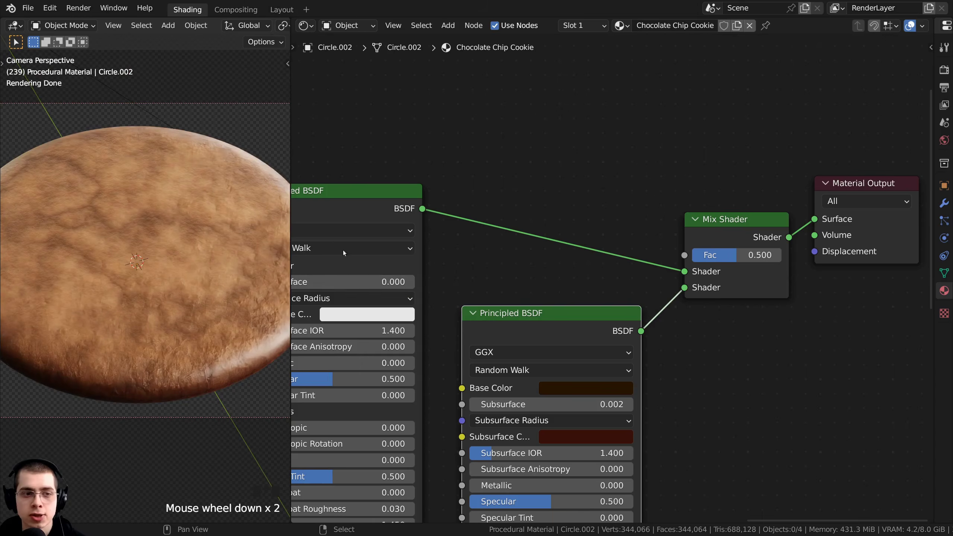
middle_drag(343, 251, 429, 217)
click(429, 218)
middle_drag(635, 251, 595, 271)
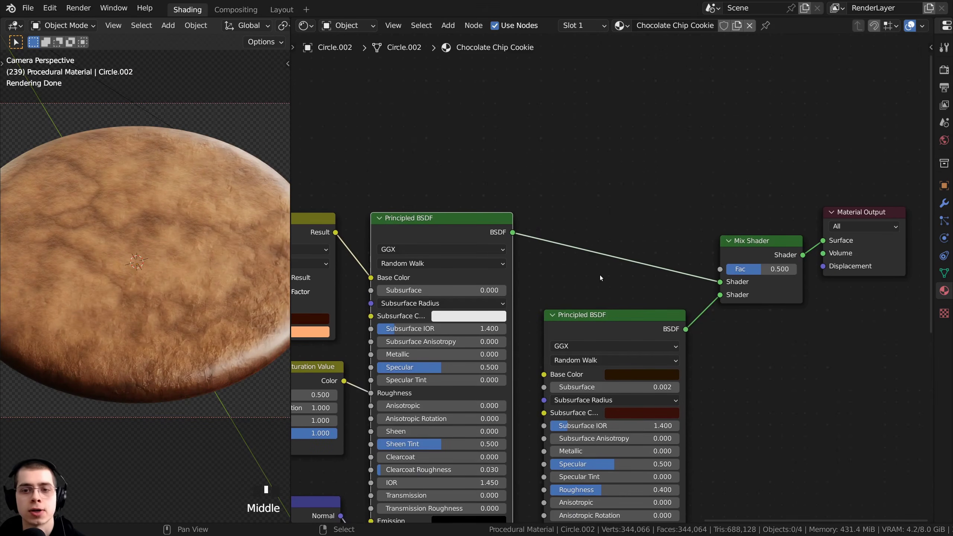
Preview the Chocolate Chips frame's ColorRamp on the cookie.
scroll(600, 275, down, 7)
middle_drag(506, 379, 682, 268)
scroll(682, 268, down, 1)
middle_drag(424, 392, 622, 325)
scroll(637, 317, up, 4)
middle_drag(505, 314, 607, 333)
click(586, 312)
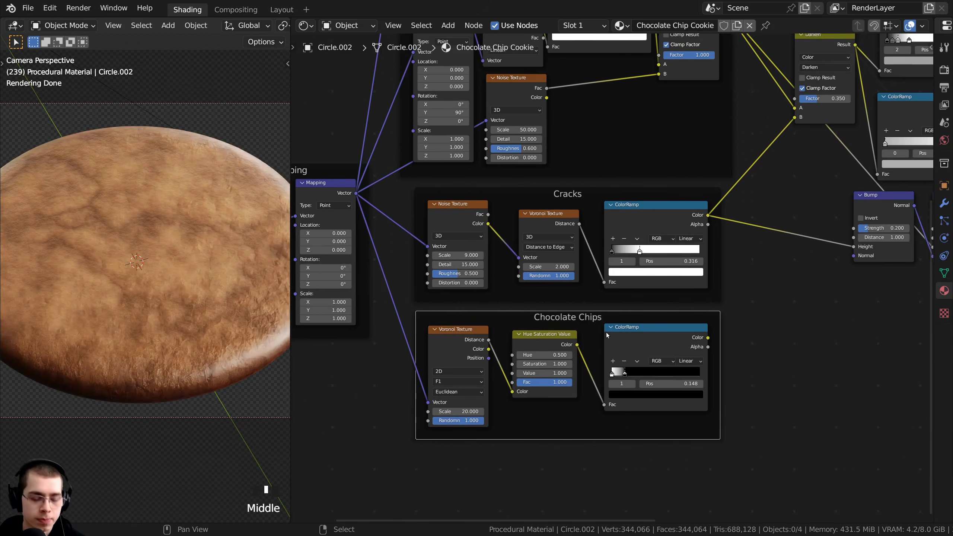
ctrl+shift+click(637, 337)
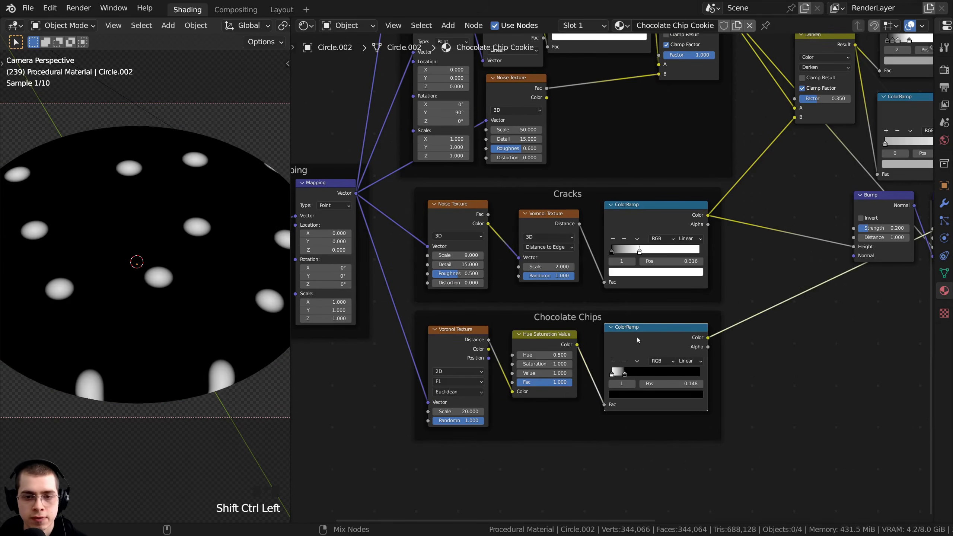
Examine the black and white chip mask on the cookie and the shader nodes it is meant to separate.
middle_drag(453, 362, 545, 342)
scroll(665, 310, down, 4)
middle_drag(722, 338, 322, 512)
scroll(650, 347, up, 4)
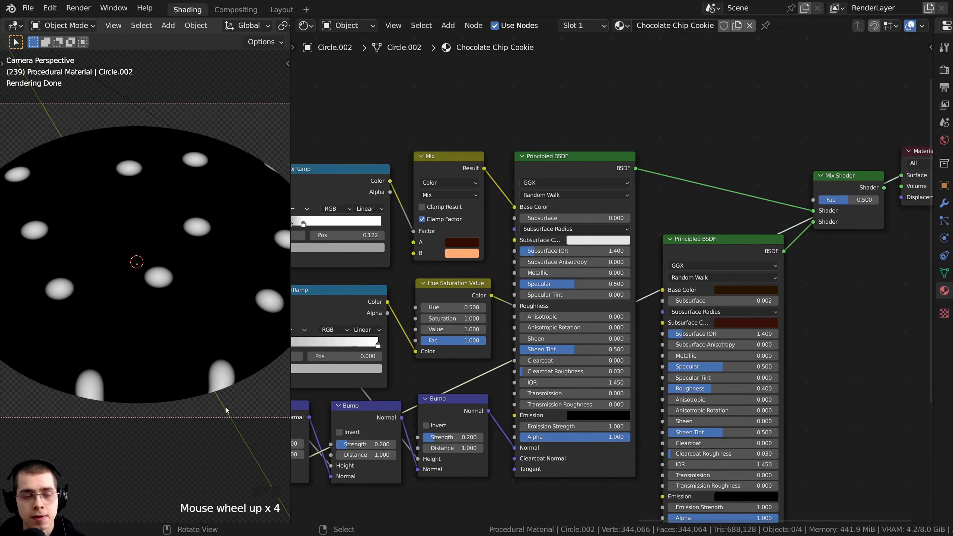
scroll(213, 398, down, 1)
middle_drag(212, 399, 149, 340)
scroll(234, 278, up, 2)
middle_drag(140, 202, 108, 407)
scroll(186, 271, up, 2)
scroll(183, 264, down, 1)
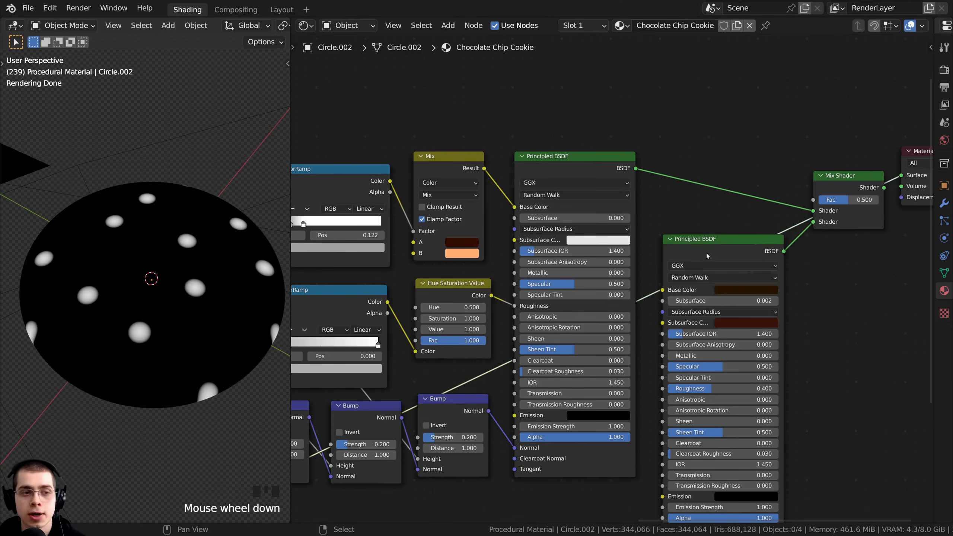
Add a Mix node in the empty space above the cookie's Principled BSDF.
scroll(521, 353, down, 4)
middle_drag(522, 353, 681, 246)
scroll(680, 246, up, 1)
scroll(681, 246, down, 3)
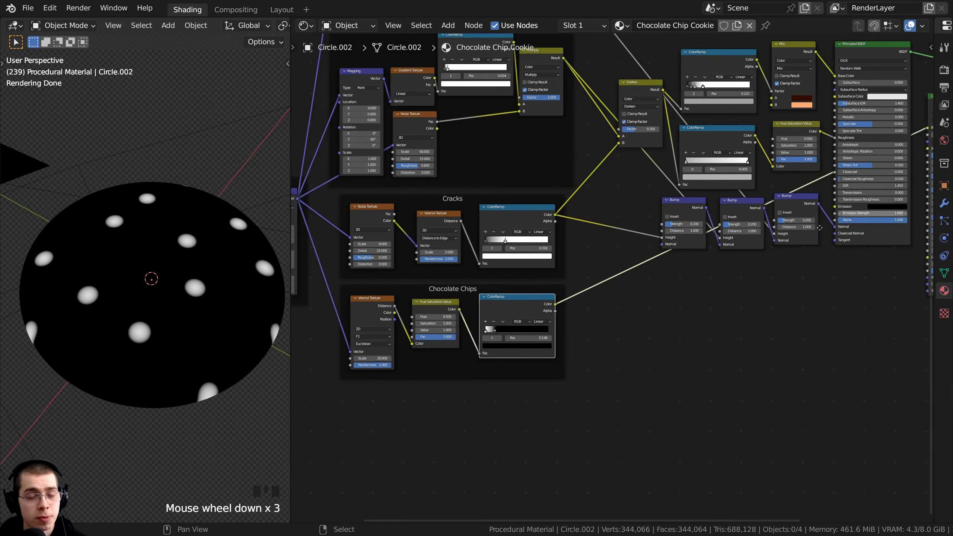
middle_drag(616, 252, 337, 331)
middle_drag(749, 153, 518, 357)
scroll(844, 226, up, 1)
middle_drag(206, 358, 66, 233)
scroll(625, 113, down, 3)
middle_drag(625, 113, 559, 230)
scroll(560, 230, up, 2)
key(shift+a)
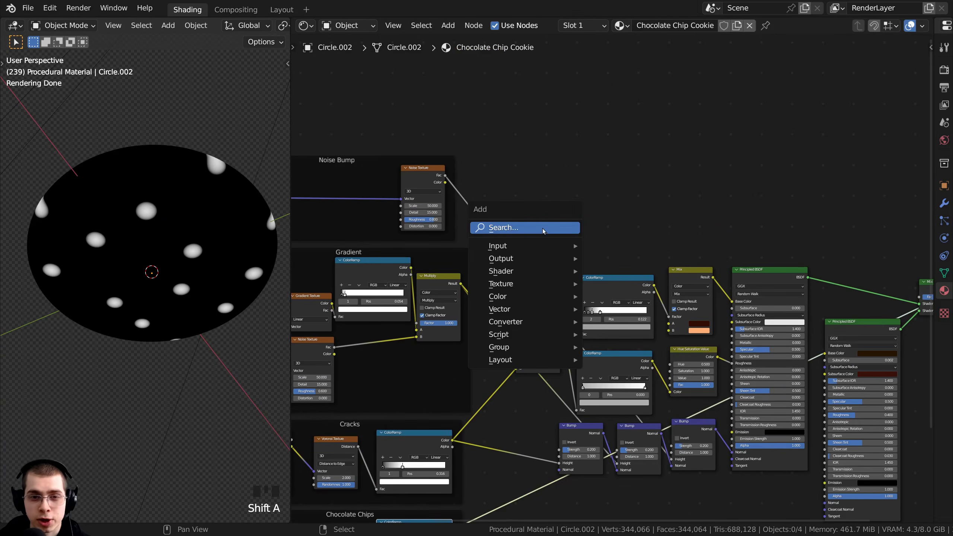
click(542, 228)
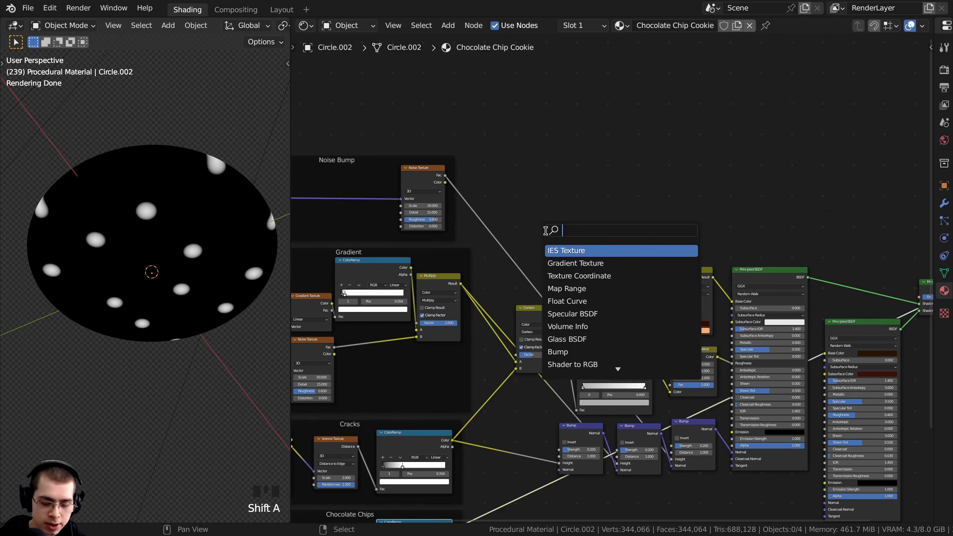
text(mix)
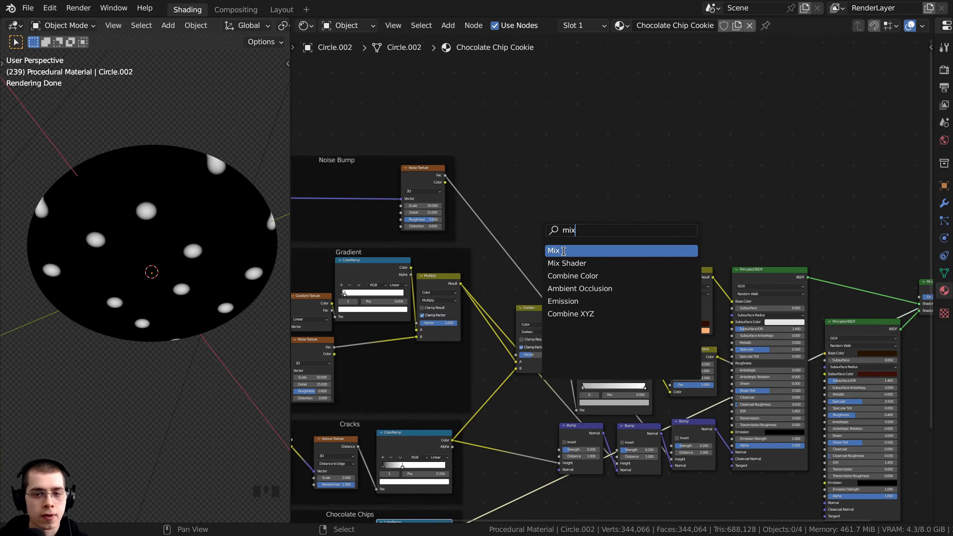
click(563, 251)
click(747, 229)
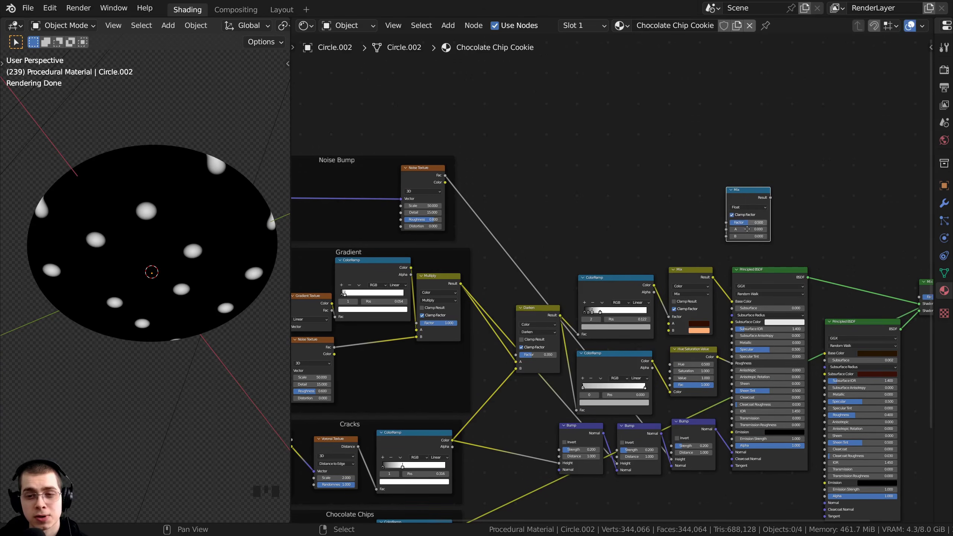
Set the new Mix node's data type to Color and nudge the node slightly upward.
scroll(590, 297, up, 4)
drag(610, 177, 609, 171)
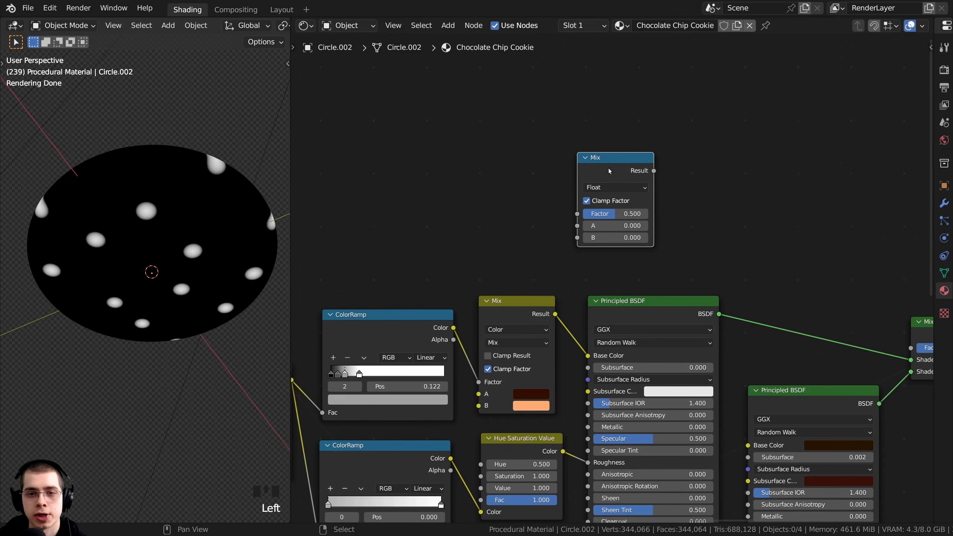
click(600, 188)
click(602, 224)
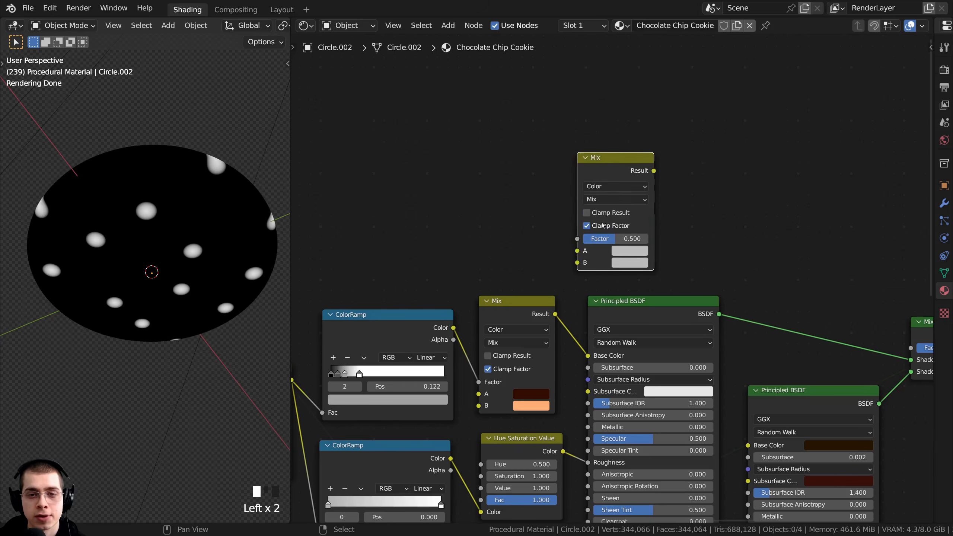
drag(607, 158, 607, 156)
Connect the Color output of the Gradient frame's ColorRamp to the new Mix node's Factor.
scroll(617, 182, down, 4)
middle_drag(617, 182, 672, 161)
scroll(636, 185, up, 1)
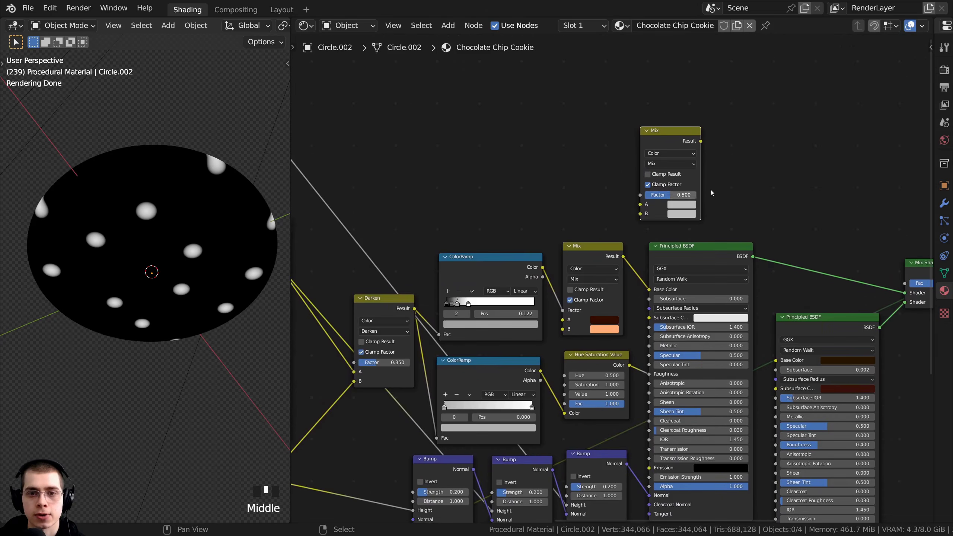
middle_drag(414, 207, 590, 248)
scroll(590, 248, down, 2)
middle_drag(438, 271, 413, 265)
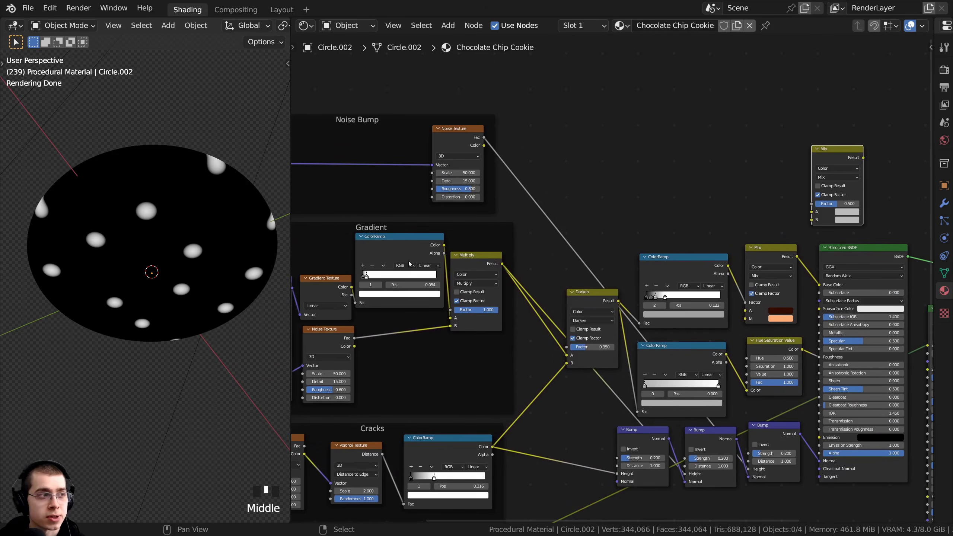
click(388, 252)
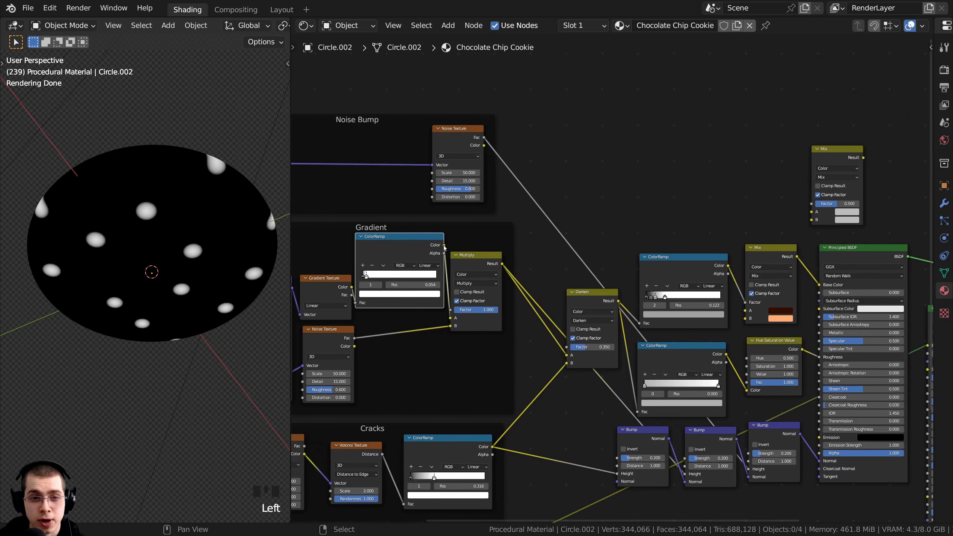
drag(444, 246, 810, 203)
middle_drag(746, 236, 736, 198)
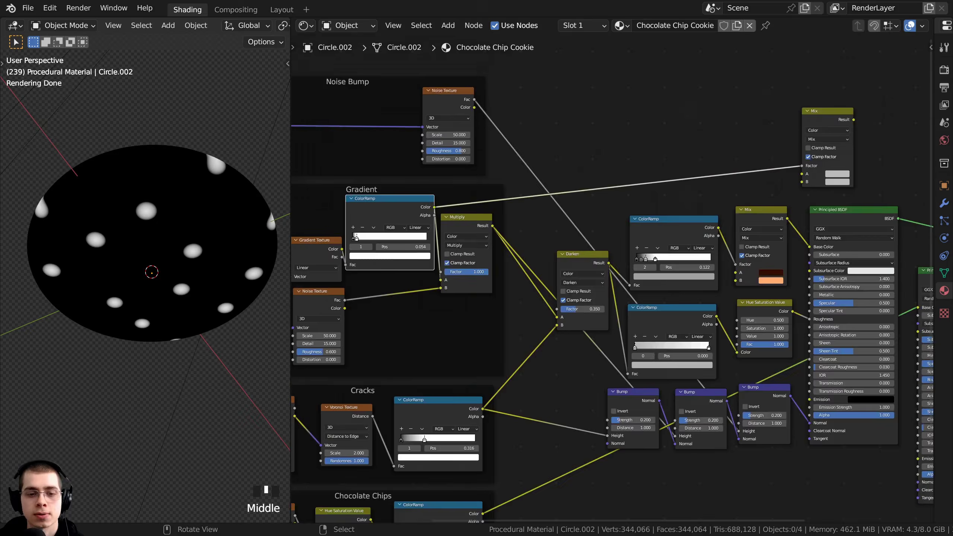
Connect the Color output of the Chocolate Chips frame's ColorRamp to the new Mix node's B input.
middle_drag(471, 477, 523, 335)
scroll(524, 336, up, 1)
middle_drag(518, 370, 467, 378)
click(466, 378)
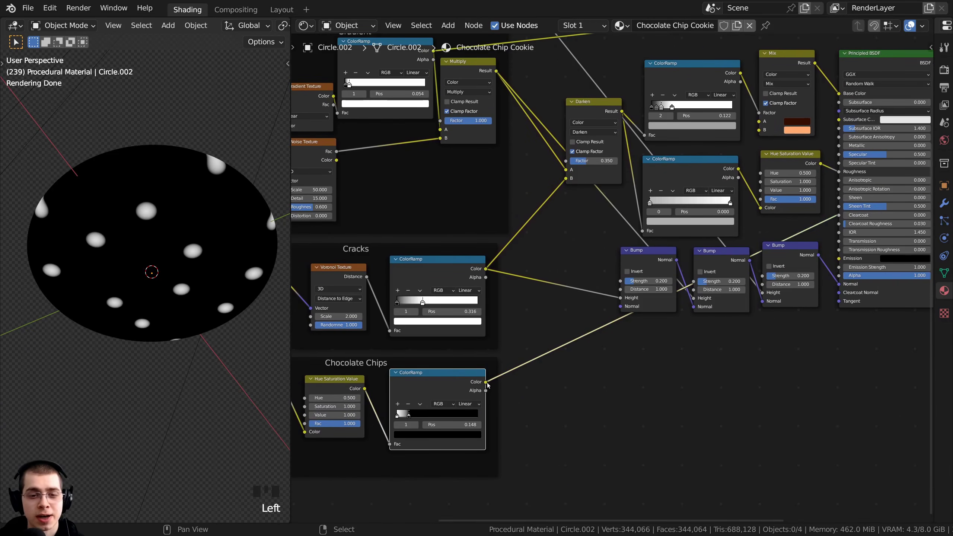
drag(486, 383, 718, 223)
middle_drag(717, 224, 630, 285)
Preview the new Mix node on the cookie and view its top side.
scroll(634, 279, up, 2)
ctrl+shift+click(662, 215)
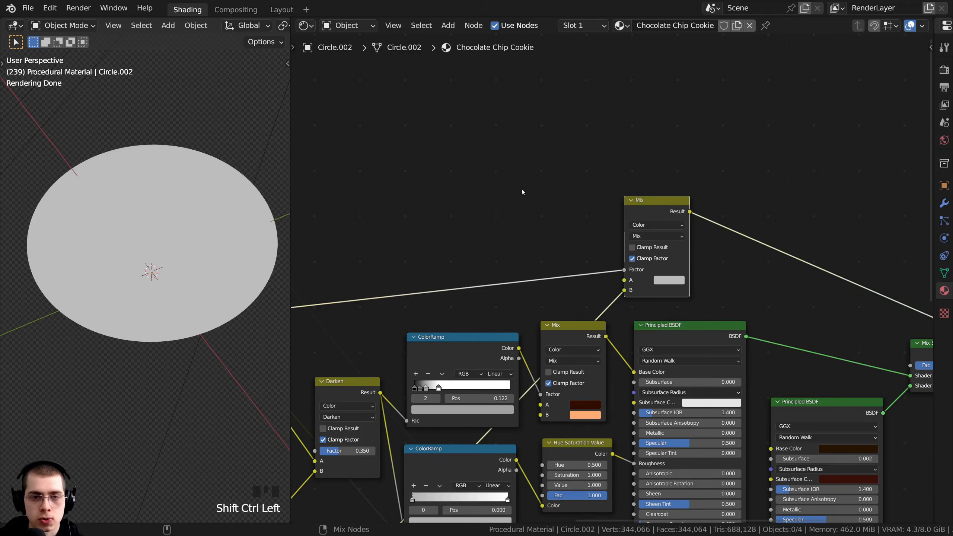
middle_drag(163, 263, 156, 363)
scroll(637, 342, up, 1)
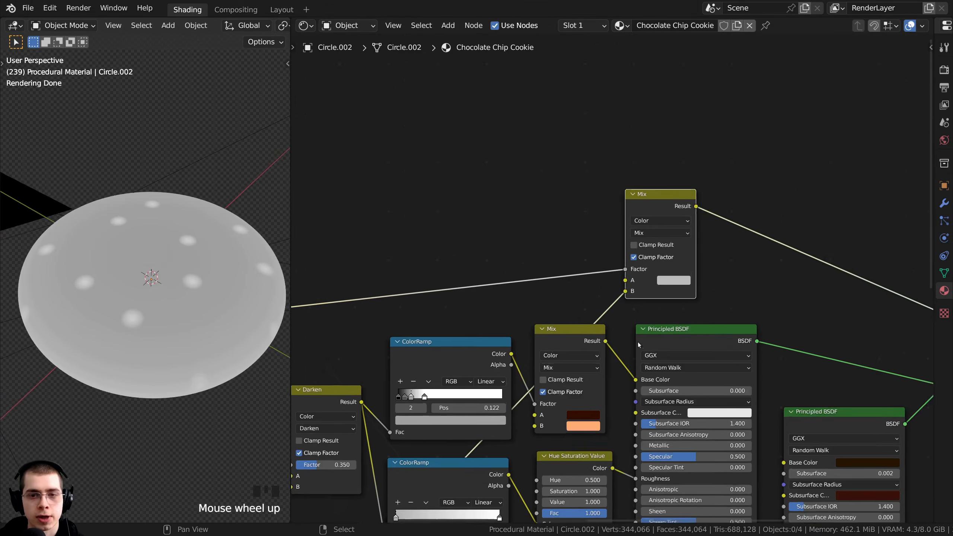
Set the new Mix node's color A to black, hex 000000.
scroll(638, 342, up, 3)
click(695, 283)
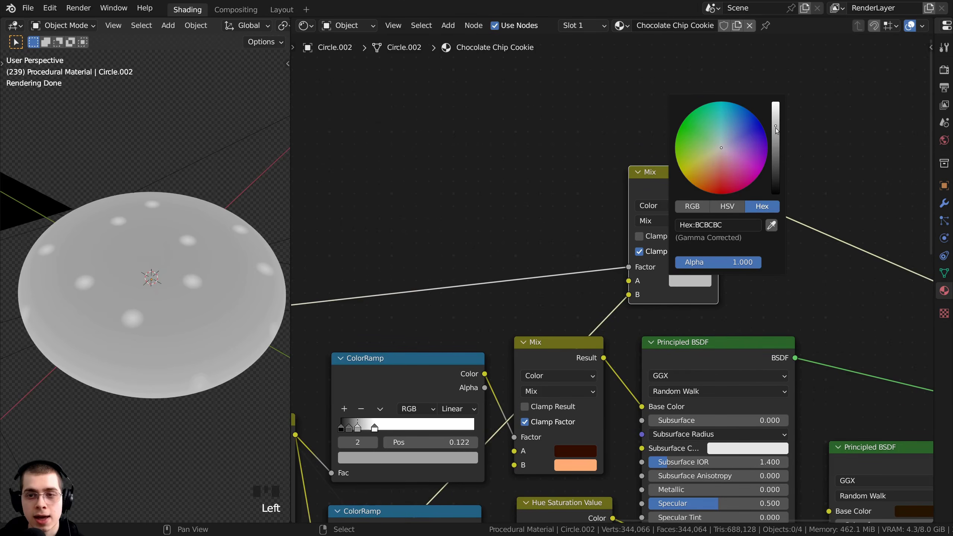
scroll(721, 148, down, 10)
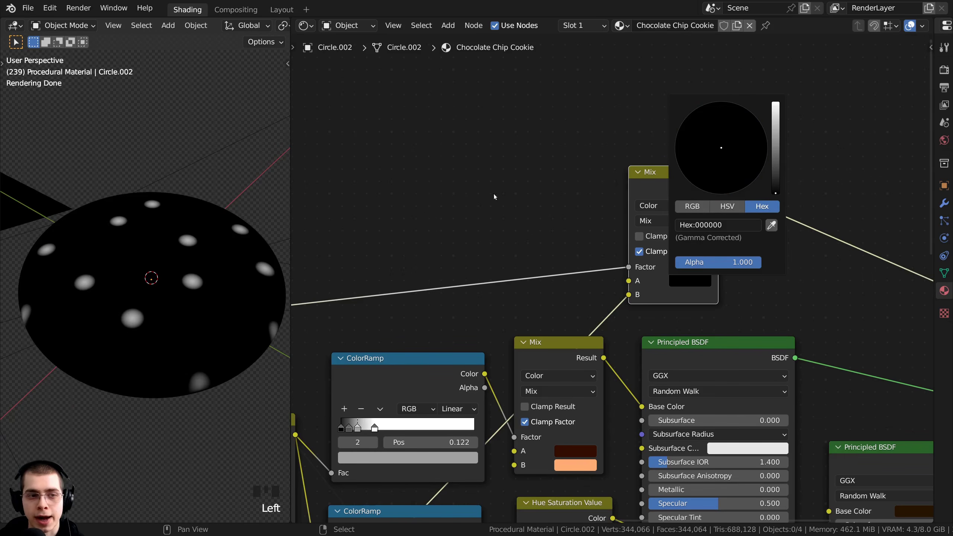
scroll(161, 274, down, 1)
Examine the gradient-masked chips on the cookie's top, underside and edge alongside the Mix node's inputs.
middle_drag(162, 274, 163, 152)
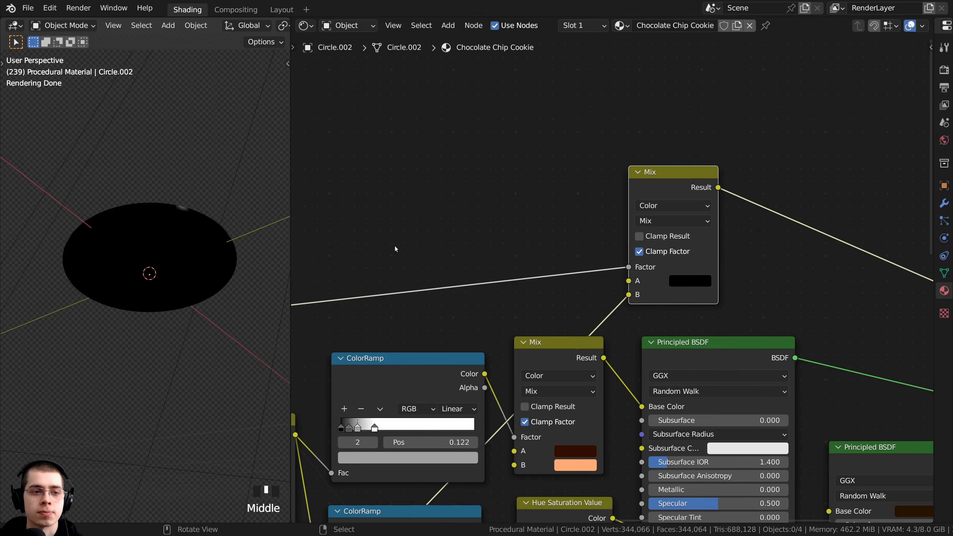
middle_drag(396, 249, 401, 249)
click(436, 260)
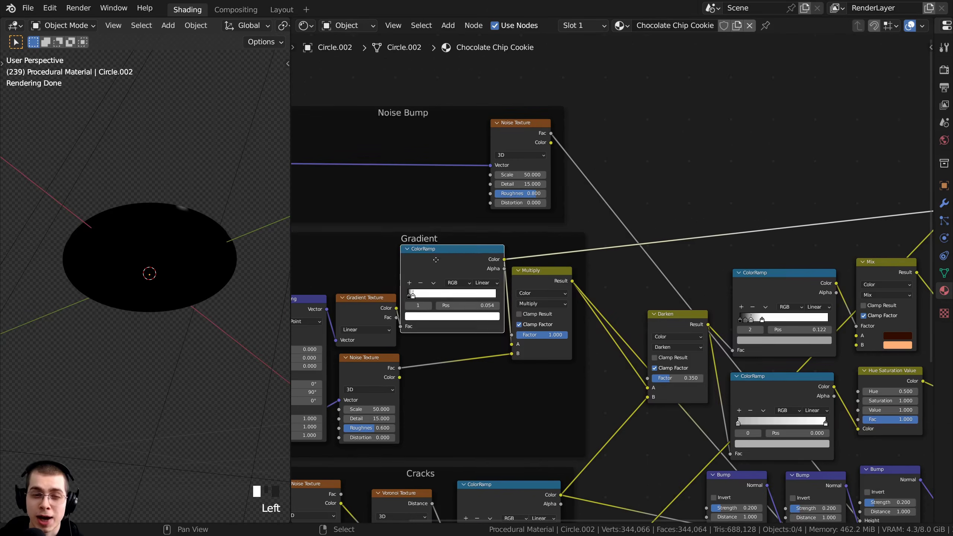
middle_drag(705, 261, 377, 340)
scroll(377, 340, up, 3)
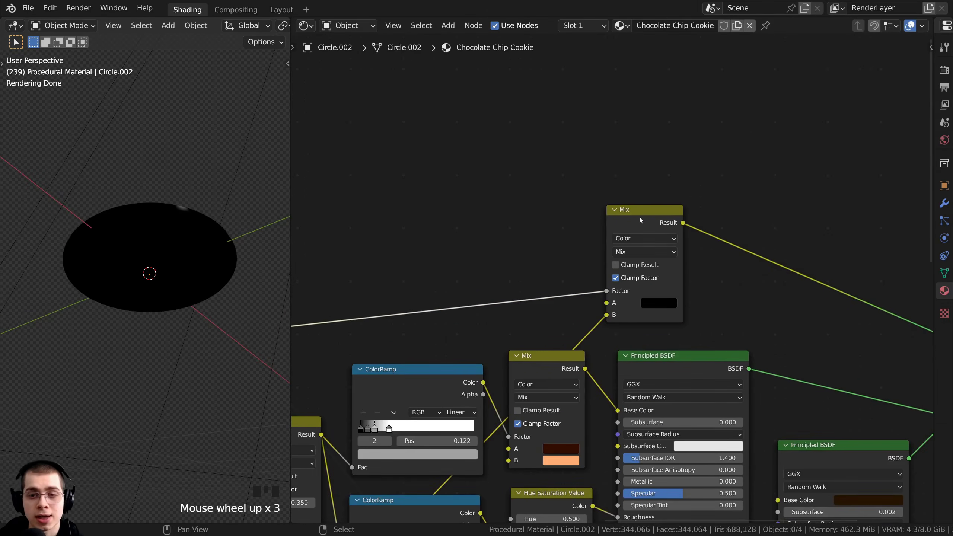
middle_drag(207, 243, 199, 351)
scroll(199, 352, up, 3)
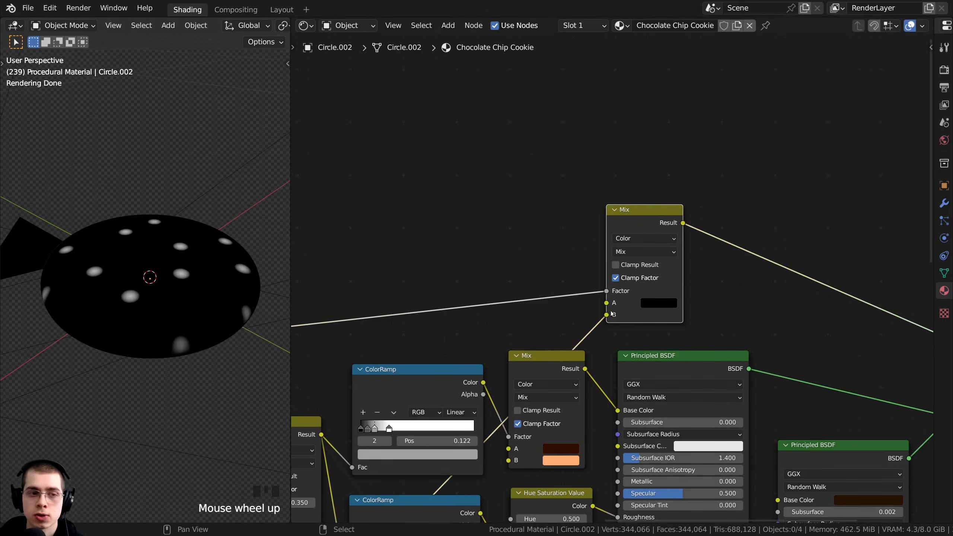
scroll(614, 282, up, 3)
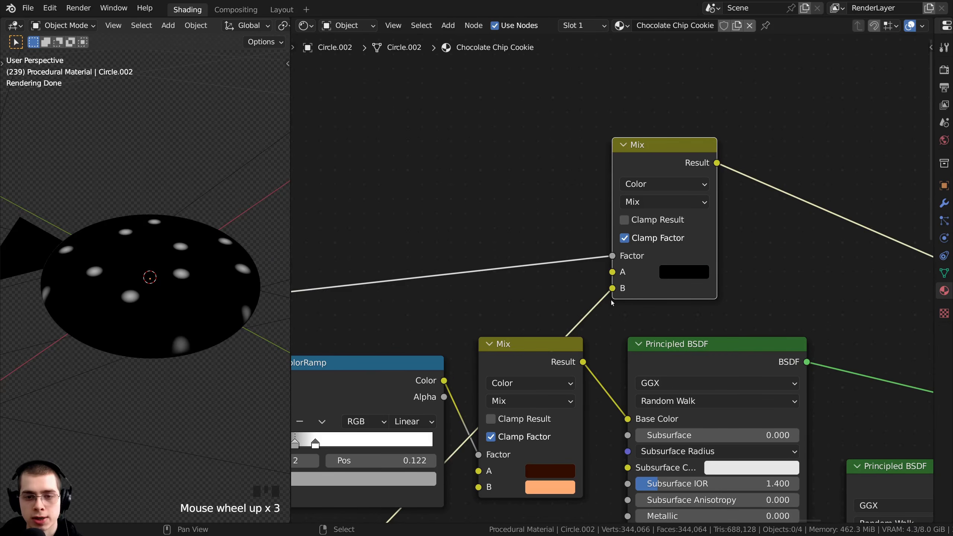
middle_drag(265, 299, 144, 199)
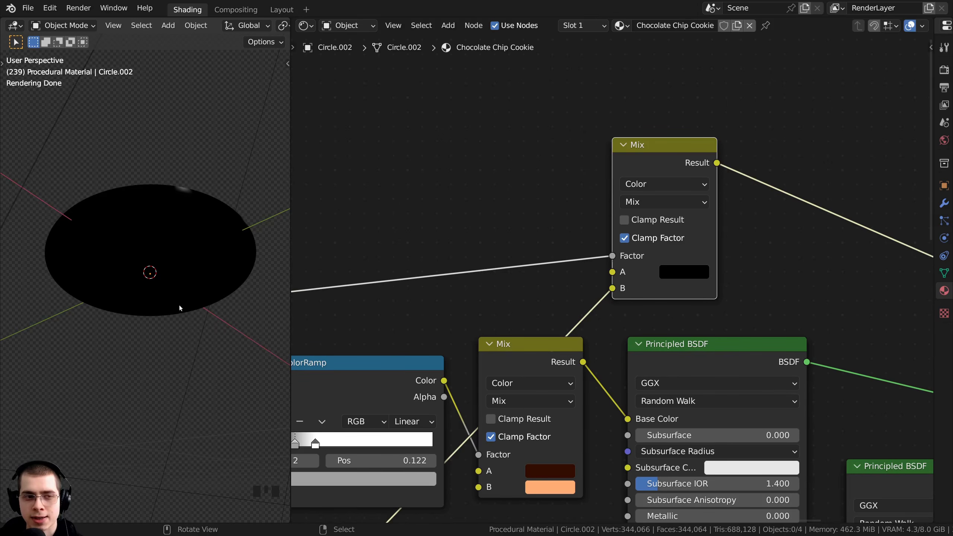
middle_drag(97, 240, 255, 315)
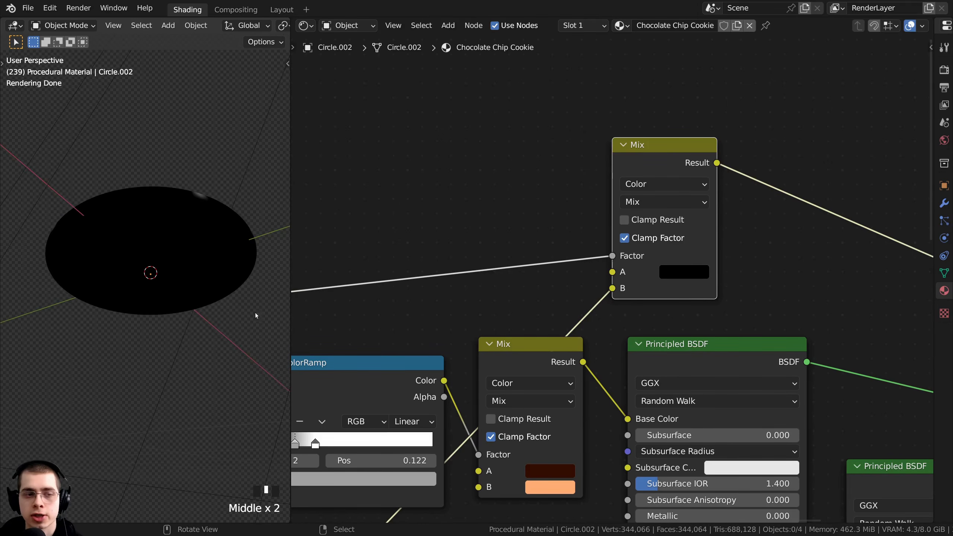
middle_drag(180, 256, 263, 270)
scroll(169, 289, up, 2)
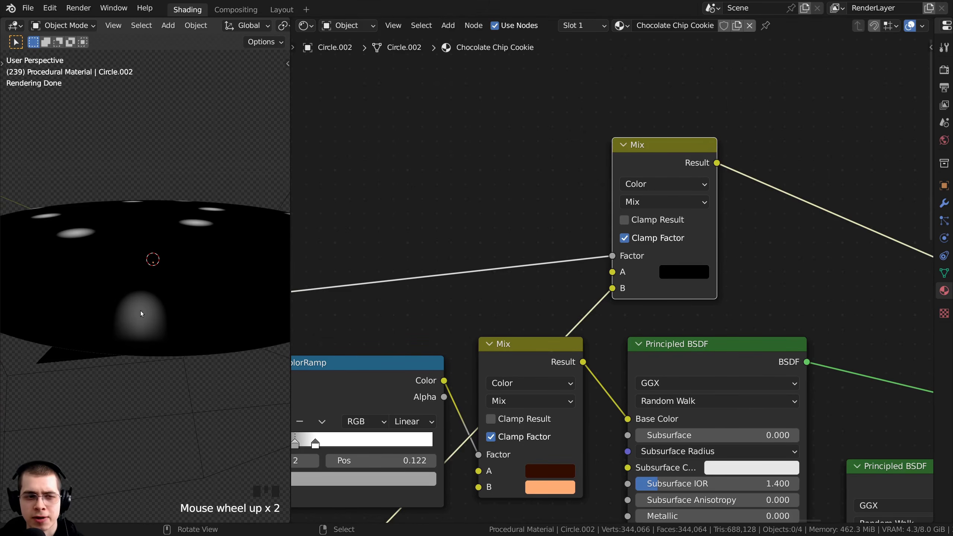
scroll(431, 292, down, 3)
Preview the Gradient frame's ColorRamp and inspect its falloff along the cookie's side.
middle_drag(432, 292, 536, 274)
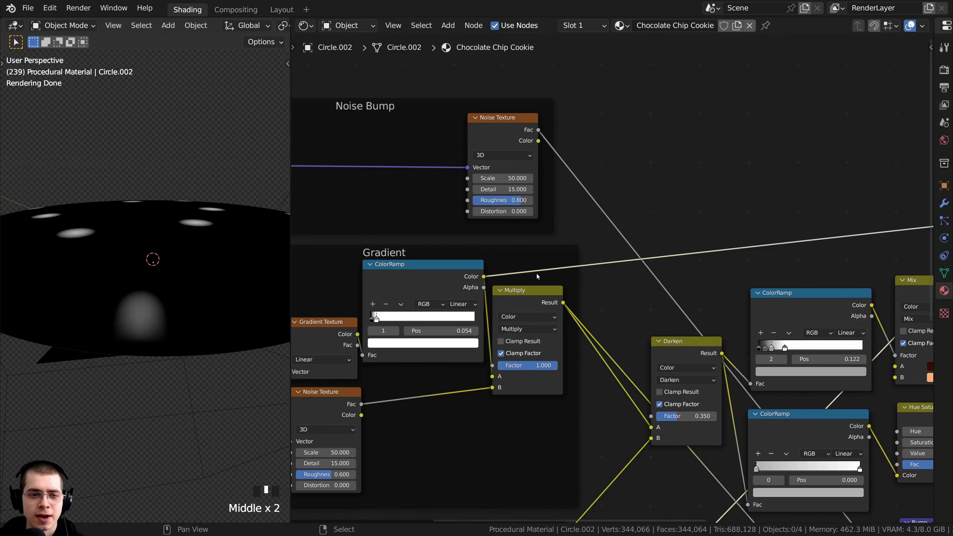
ctrl+shift+click(432, 271)
middle_drag(238, 274, 194, 305)
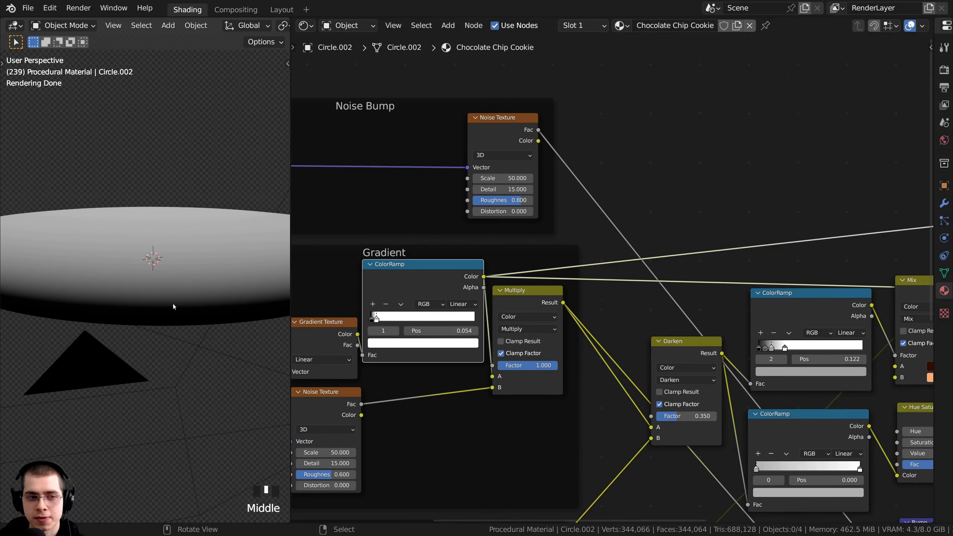
Preview the gradient-masked Mix node again and inspect how the chips fade at the cookie's edge.
scroll(759, 237, down, 2)
middle_drag(760, 237, 525, 180)
scroll(721, 228, up, 2)
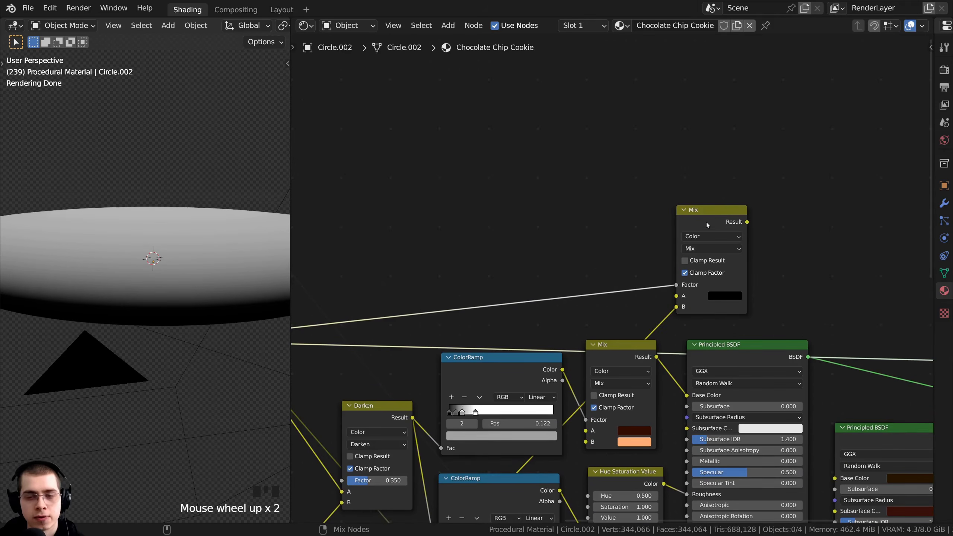
ctrl+shift+click(707, 222)
middle_drag(216, 252, 184, 258)
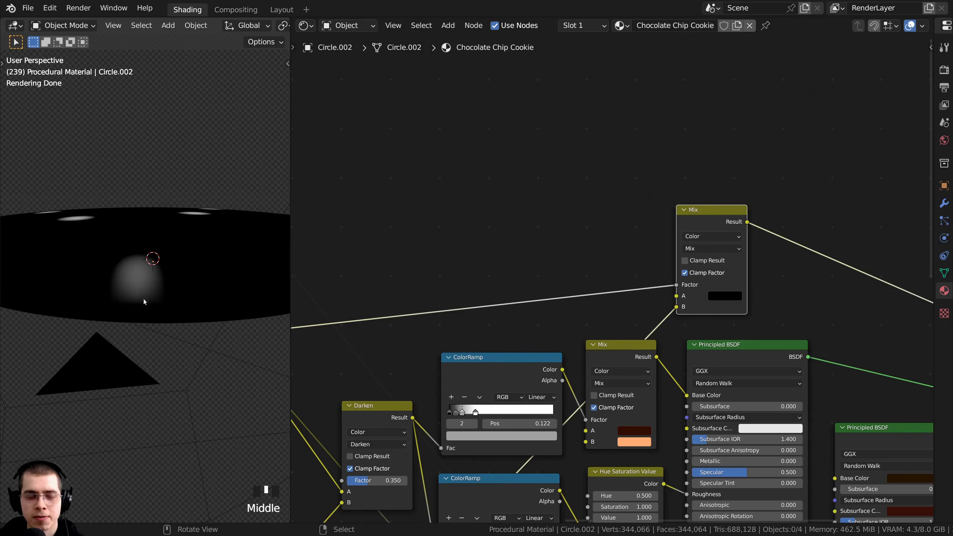
middle_drag(143, 299, 156, 297)
scroll(229, 287, down, 2)
middle_drag(230, 287, 227, 300)
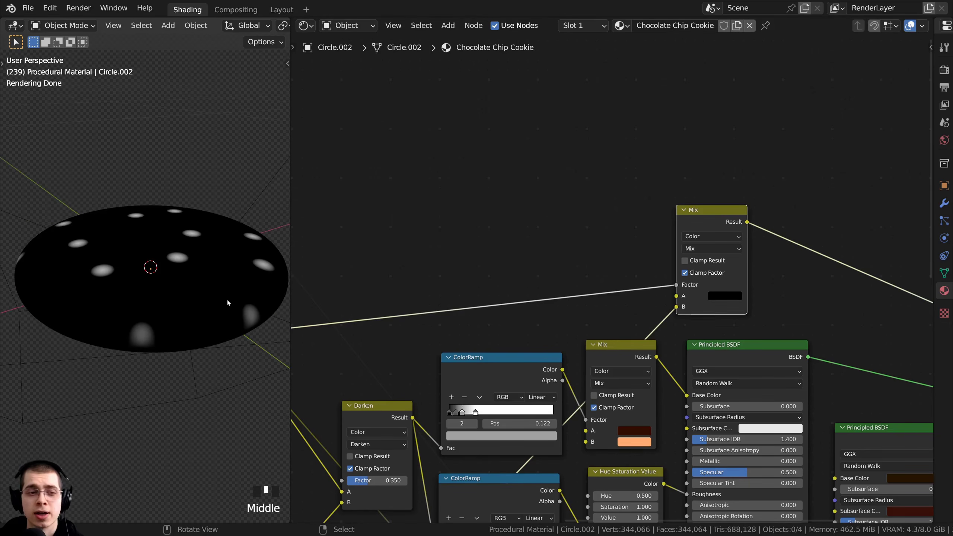
Insert a ColorRamp on the Result link of the gradient-masked Mix node and view the chips from above.
middle_drag(626, 267, 524, 271)
scroll(630, 213, up, 2)
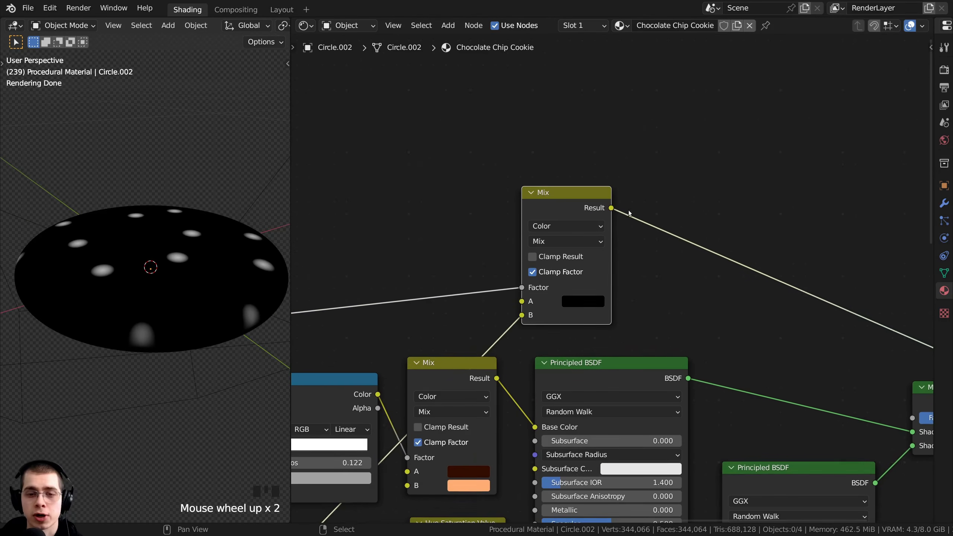
key(shift+a)
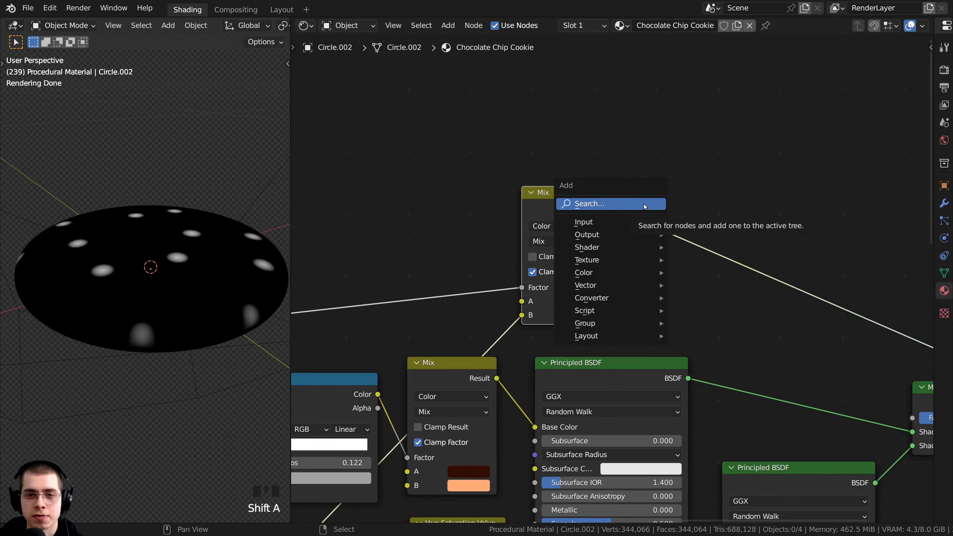
click(644, 204)
text(col)
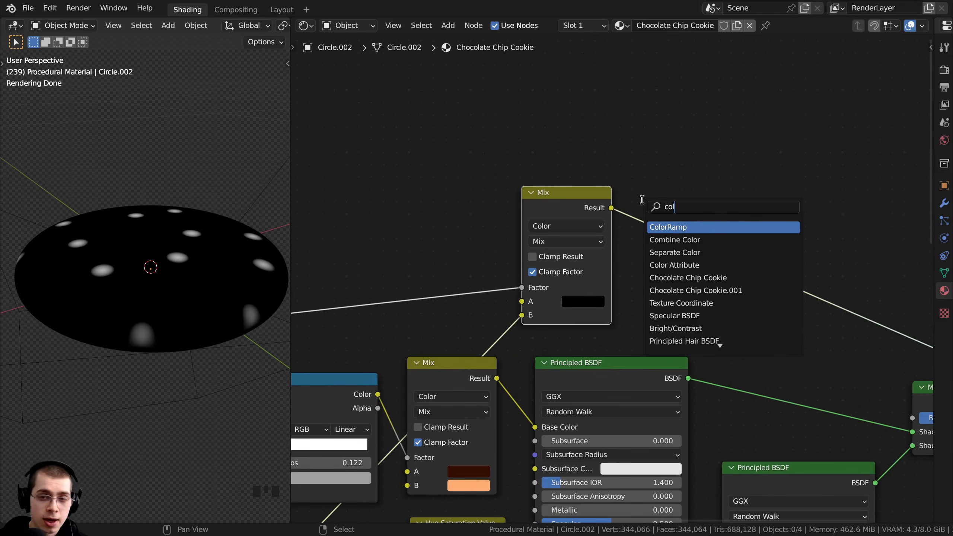
click(663, 227)
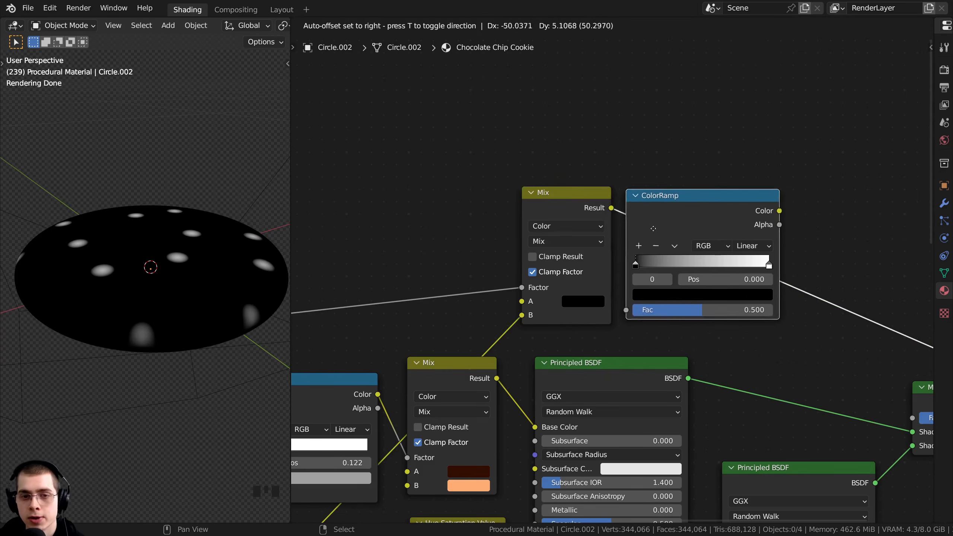
click(687, 228)
scroll(623, 256, up, 2)
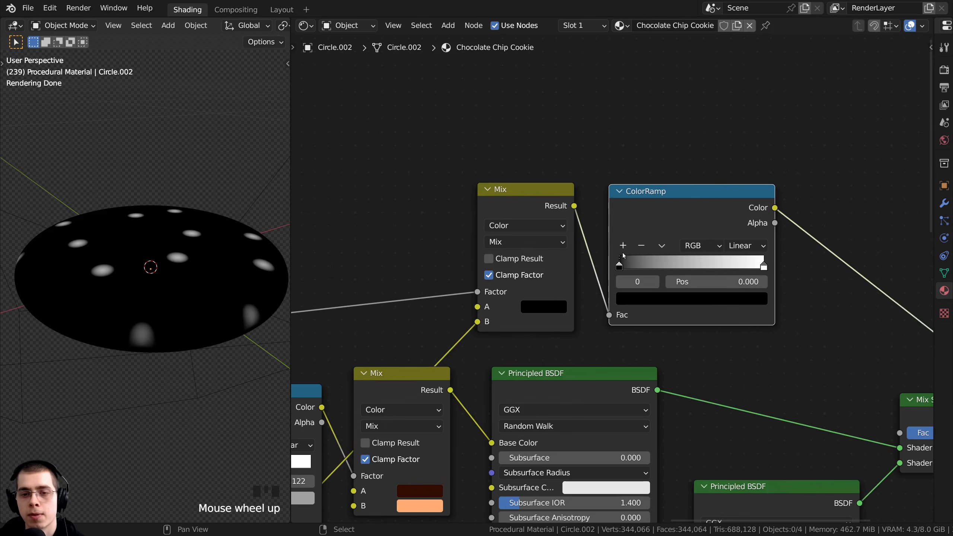
drag(620, 268, 146, 254)
middle_drag(146, 254, 529, 311)
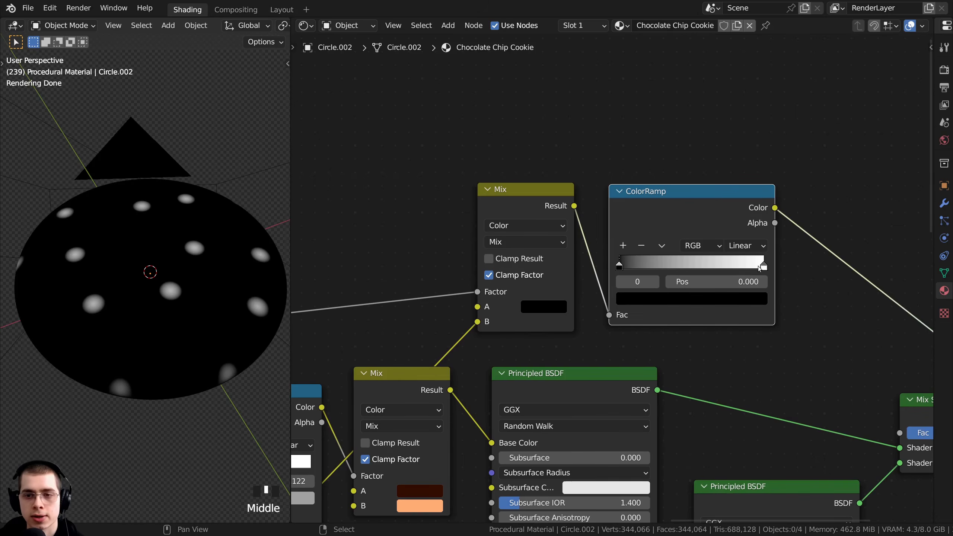
Move the white stop of the new ColorRamp to position 0.085 and check the chips from the side and above.
scroll(759, 267, up, 2)
click(785, 264)
drag(790, 264, 627, 268)
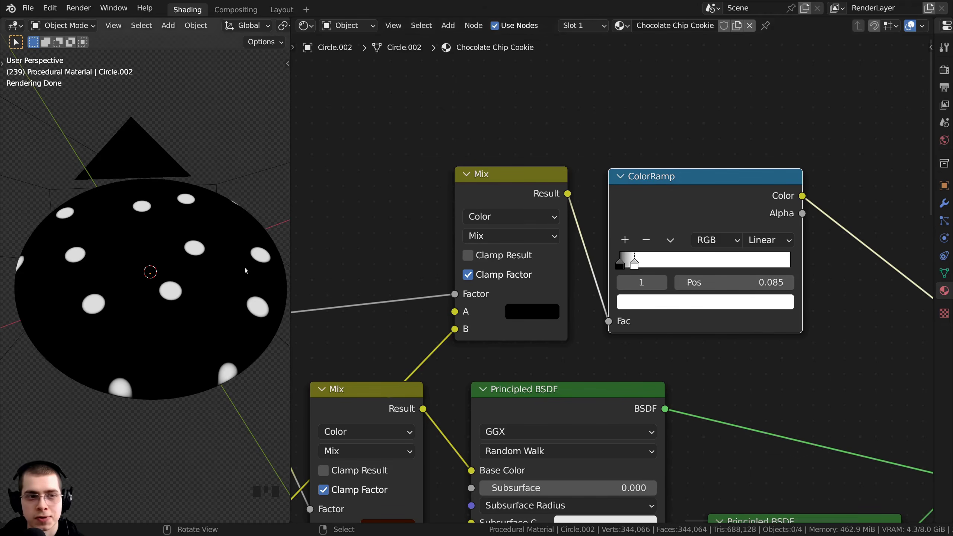
middle_drag(245, 269, 223, 281)
scroll(129, 295, up, 3)
middle_drag(129, 294, 102, 316)
scroll(102, 317, down, 4)
middle_drag(116, 263, 144, 300)
scroll(144, 300, up, 3)
scroll(690, 288, down, 1)
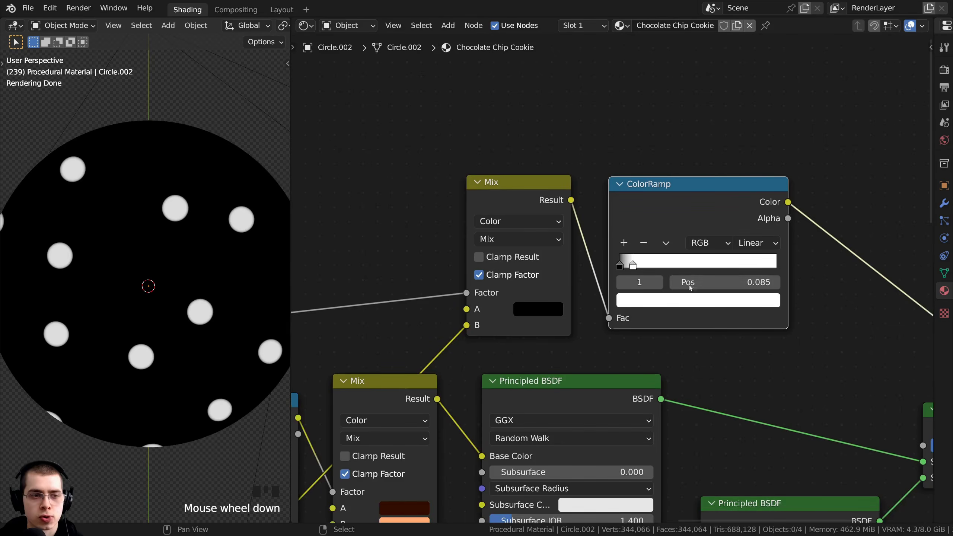
Group the gradient-masked Mix node and its ColorRamp in a frame labelled "Shader Factor".
scroll(689, 286, down, 3)
middle_drag(689, 286, 561, 238)
scroll(561, 238, up, 1)
key(a)
click(571, 165)
middle_drag(581, 171, 657, 178)
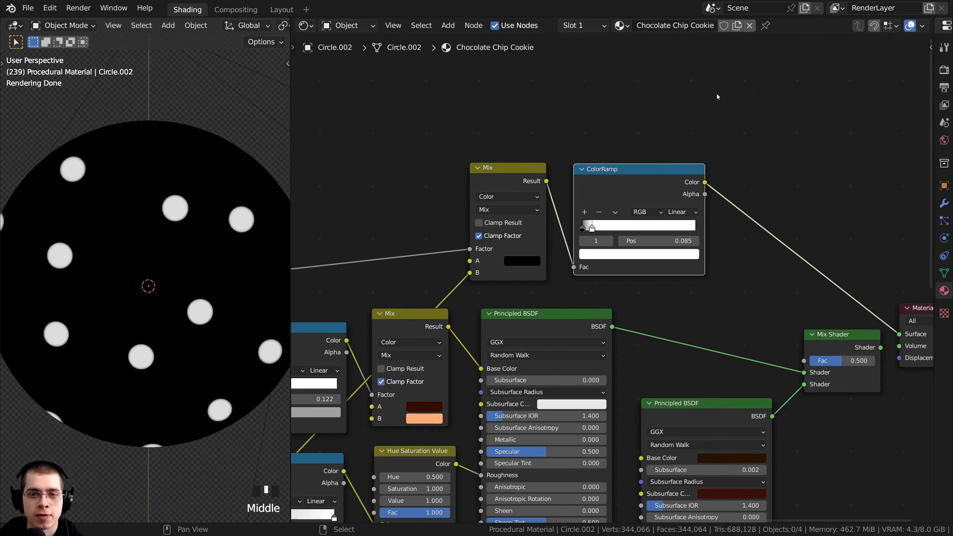
drag(716, 94, 435, 197)
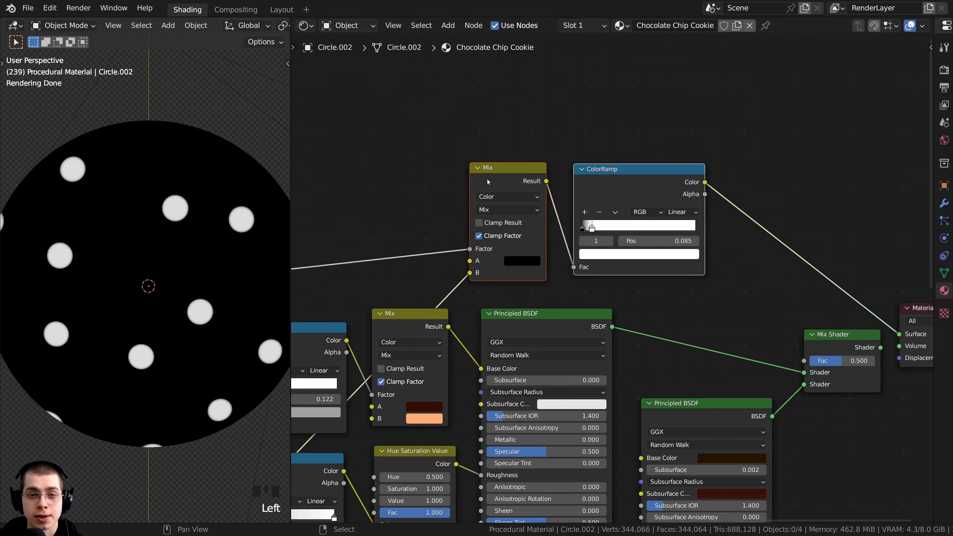
drag(487, 181, 476, 147)
key(ctrl+j)
key(a)
click(505, 147)
key(F2)
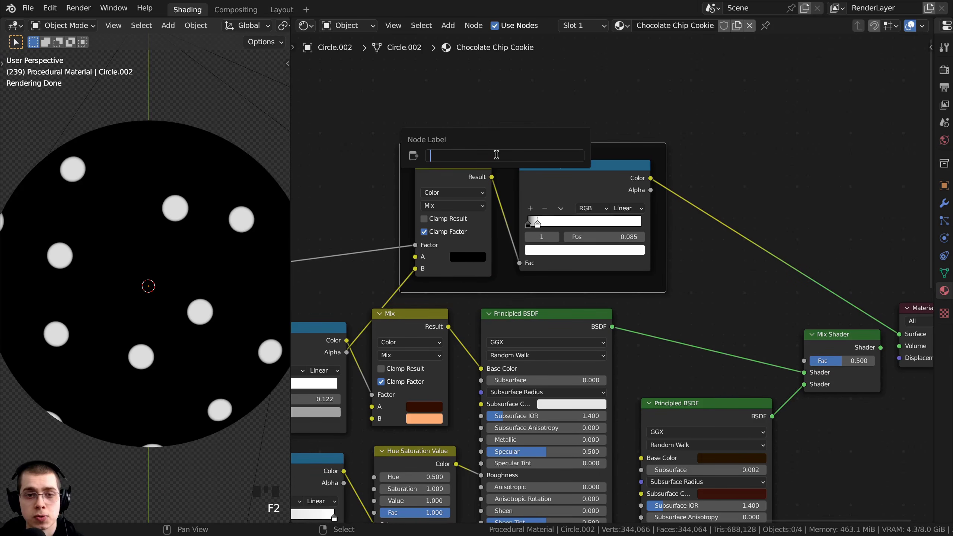
text(Shader Fa)
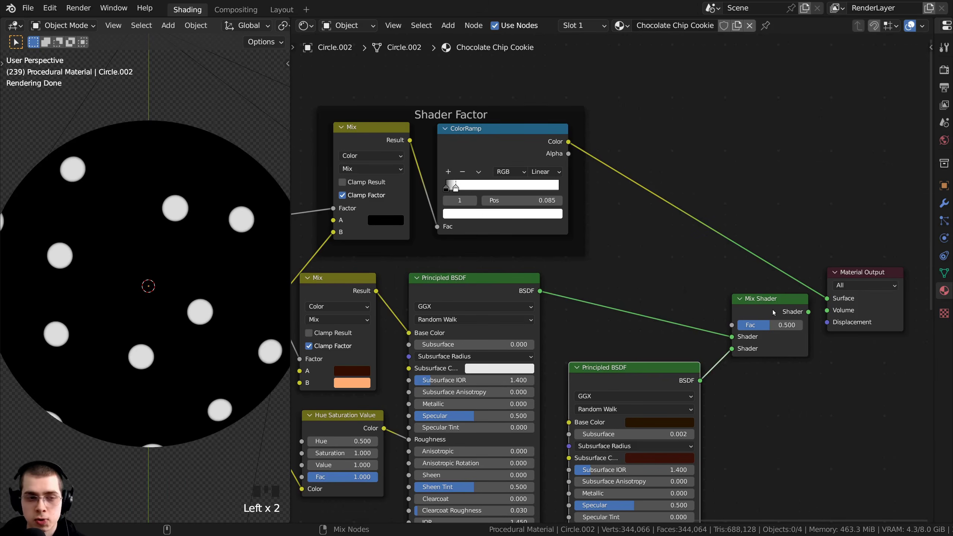
Send the Mix Shader back to the Material Output and link the Shader Factor ColorRamp's Color to its Fac input.
ctrl+shift+click(774, 312)
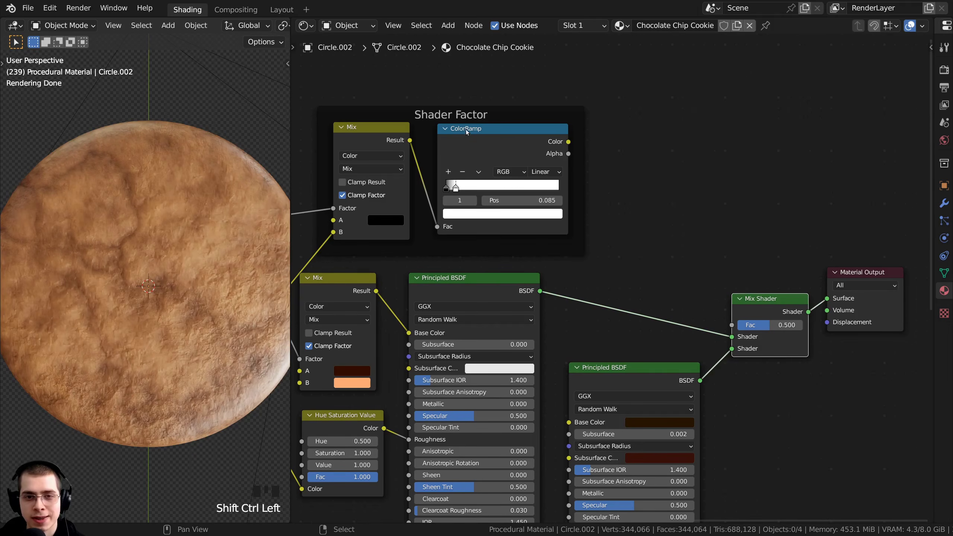
click(485, 136)
drag(569, 142, 731, 325)
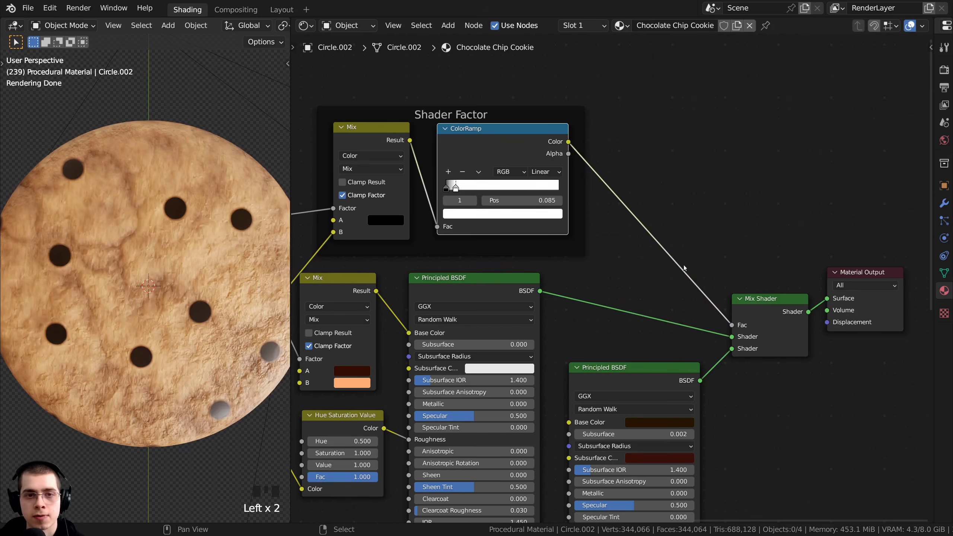
drag(490, 141, 490, 136)
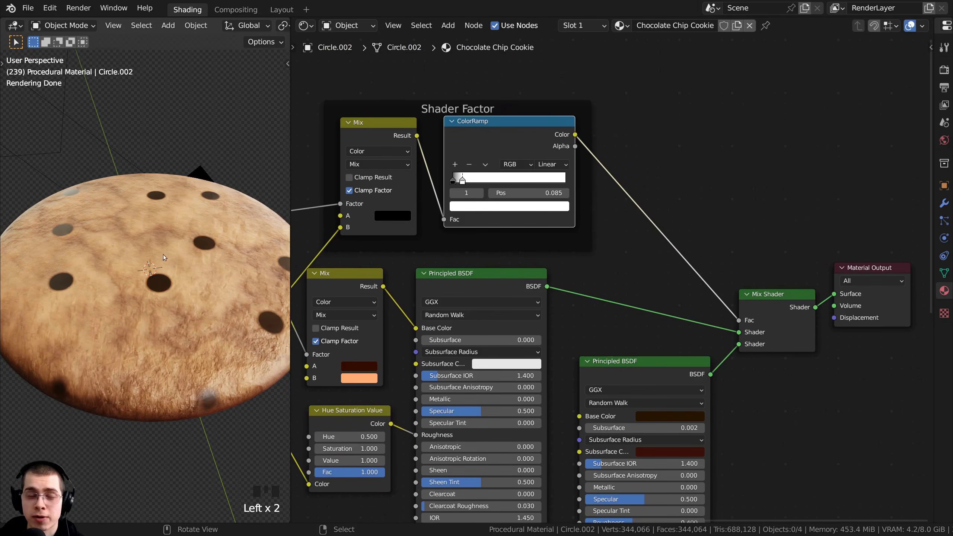
Inspect the chocolate chips on the cookie from several angles and review the nodes around both Principled BSDF shaders.
middle_drag(150, 255, 180, 320)
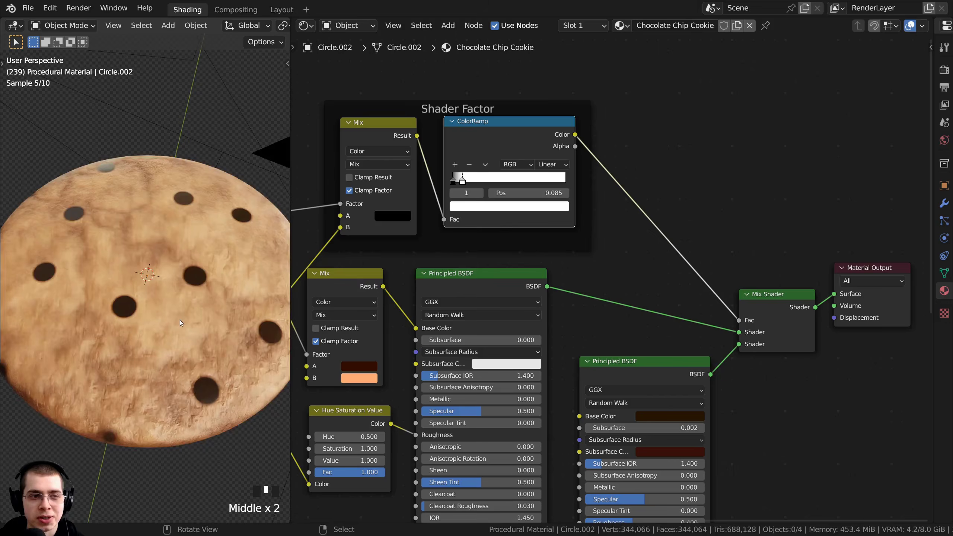
key(KP_0)
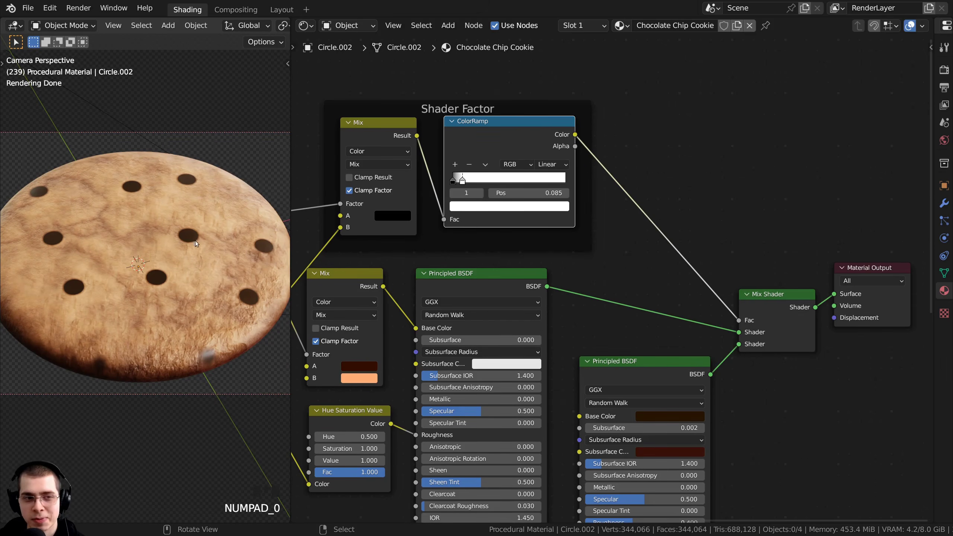
middle_drag(522, 271, 541, 241)
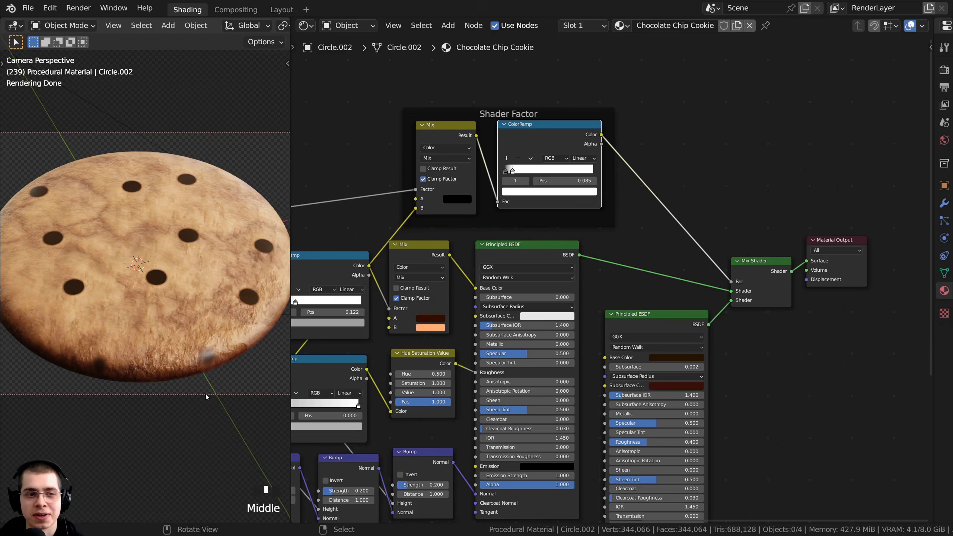
middle_drag(205, 395, 223, 294)
scroll(171, 251, up, 3)
scroll(182, 243, down, 2)
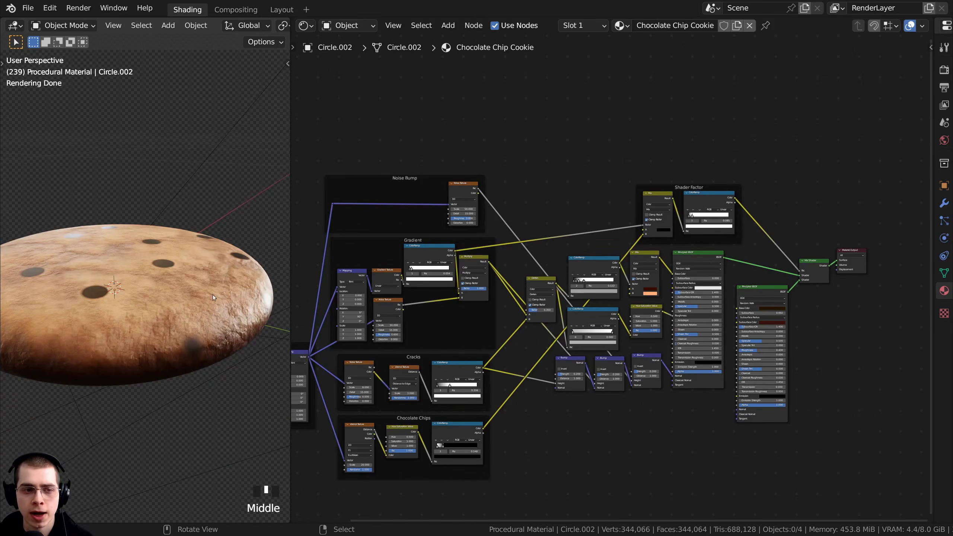
key(KP_0)
middle_drag(659, 370, 660, 306)
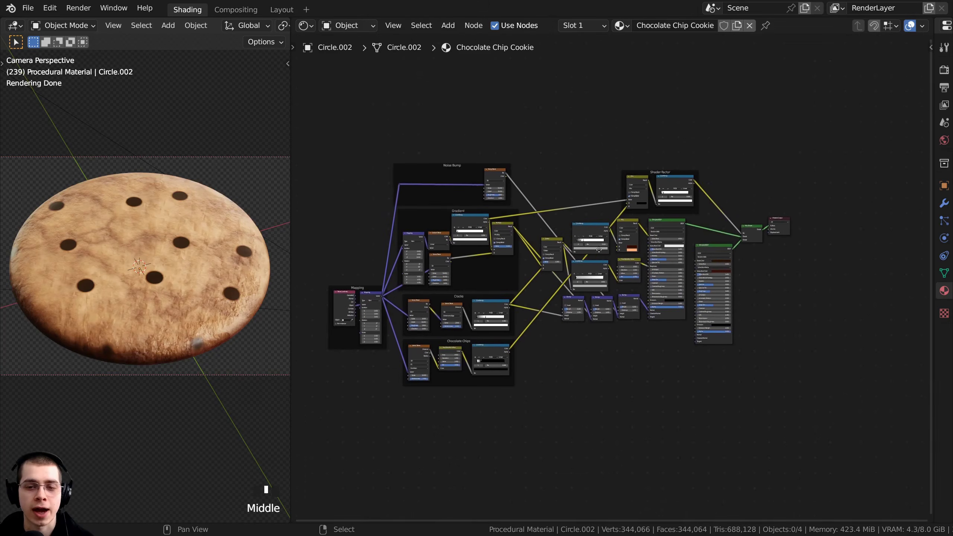
scroll(659, 306, up, 3)
key(a)
middle_drag(791, 286, 659, 268)
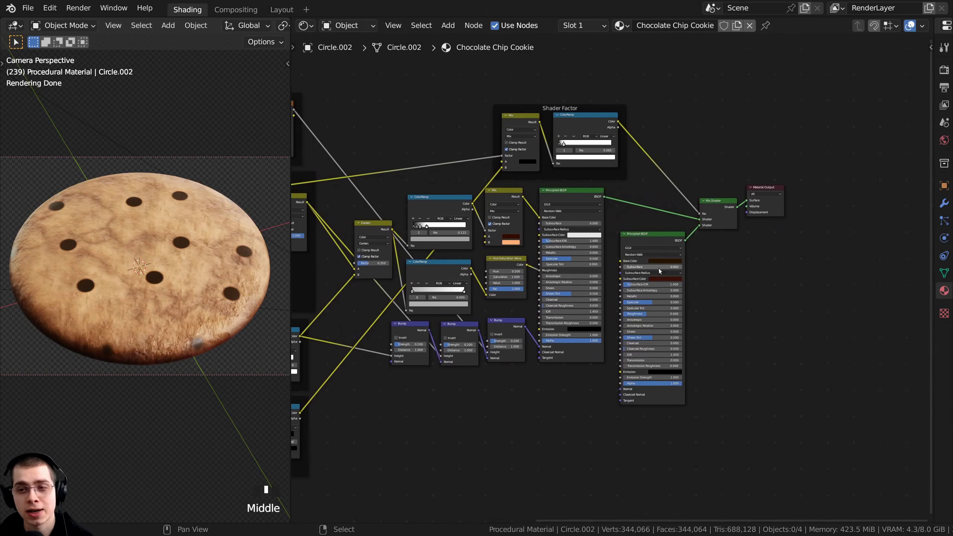
scroll(807, 214, up, 5)
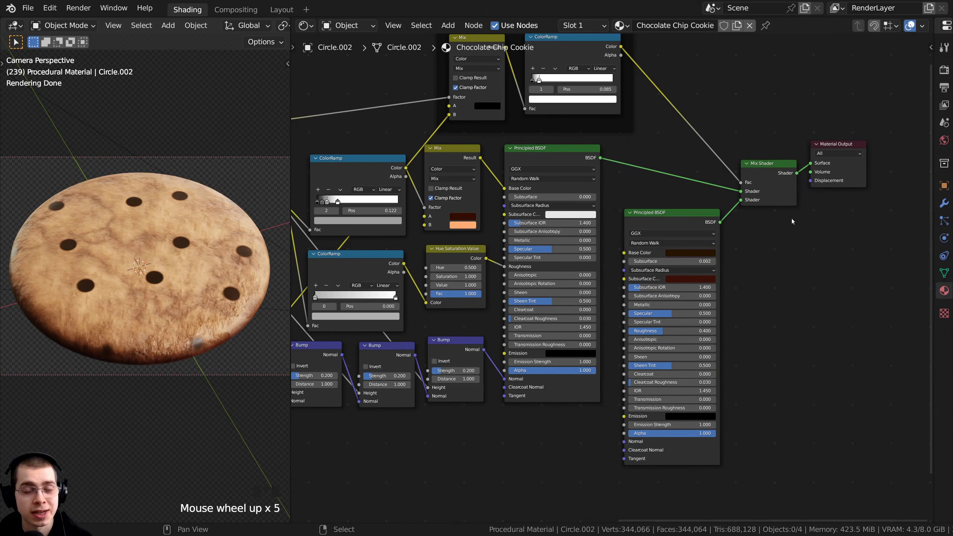
scroll(803, 258, down, 1)
middle_drag(803, 258, 825, 255)
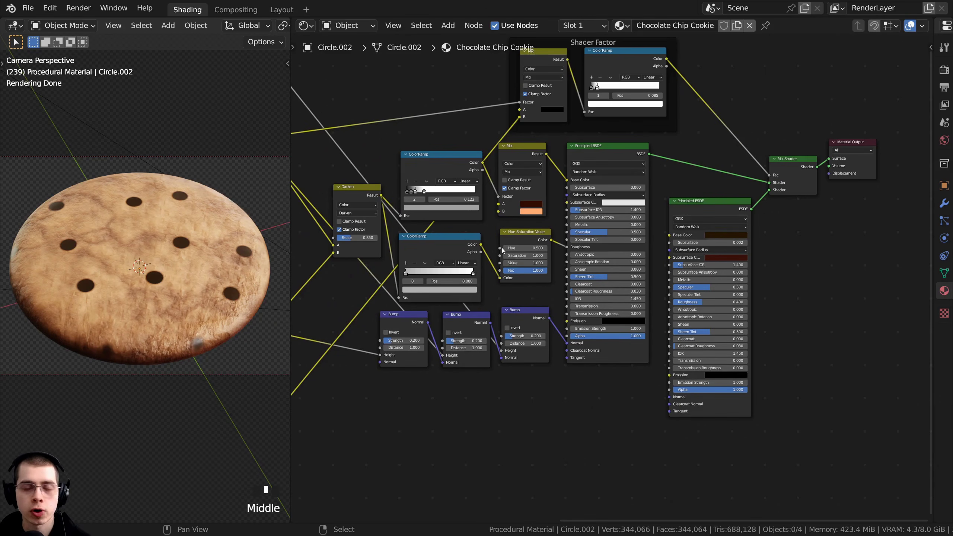
Add a Noise Texture node in the empty space below the Bump nodes.
scroll(503, 251, down, 1)
scroll(531, 207, up, 1)
key(shift+a)
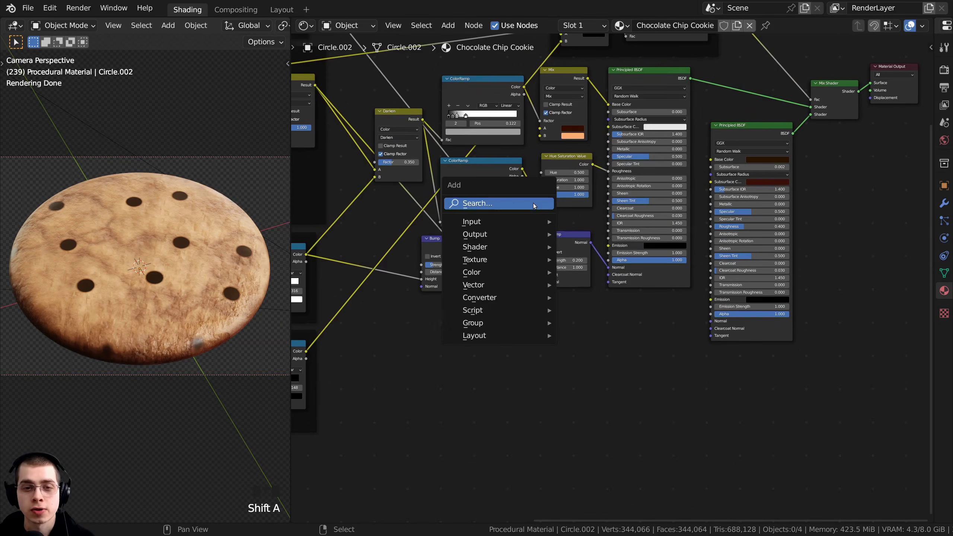
click(533, 203)
text(noise)
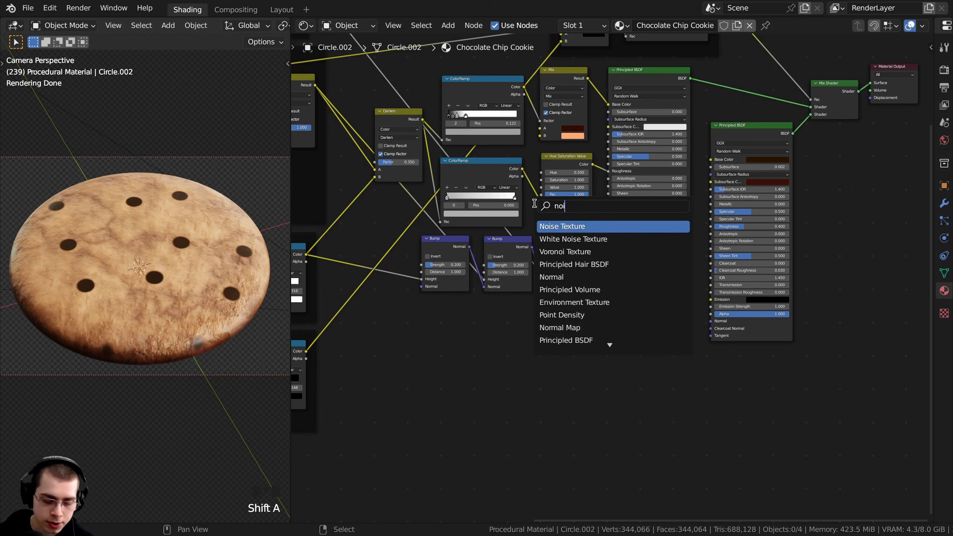
click(555, 226)
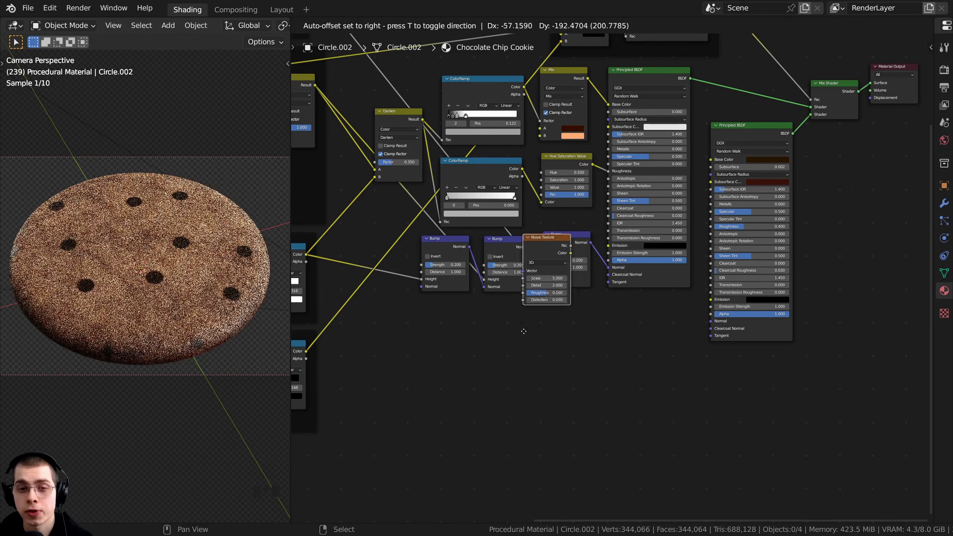
click(510, 348)
scroll(510, 349, up, 2)
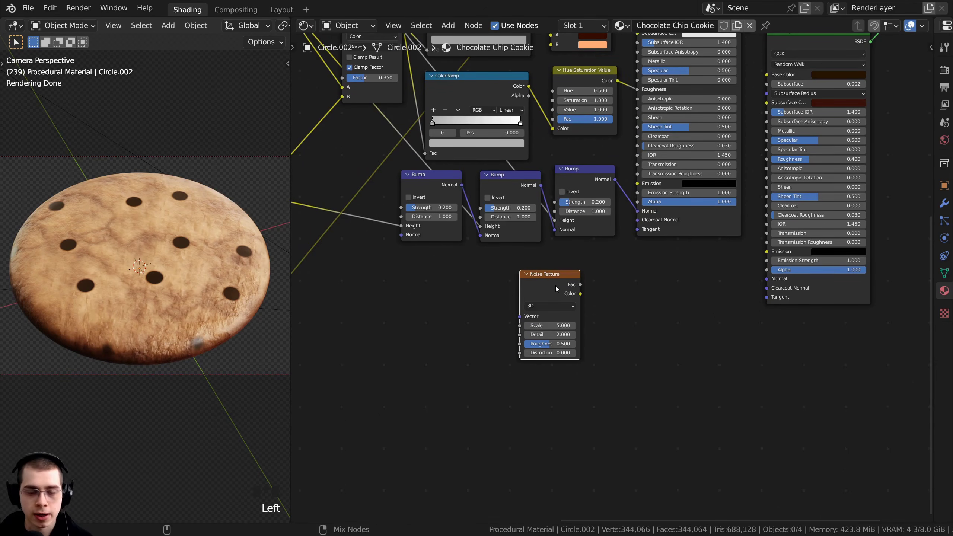
Preview the new Noise Texture on the cookie and link the Mapping node's Vector output to its Vector input.
ctrl+shift+click(556, 286)
scroll(597, 276, down, 4)
middle_drag(542, 293, 589, 296)
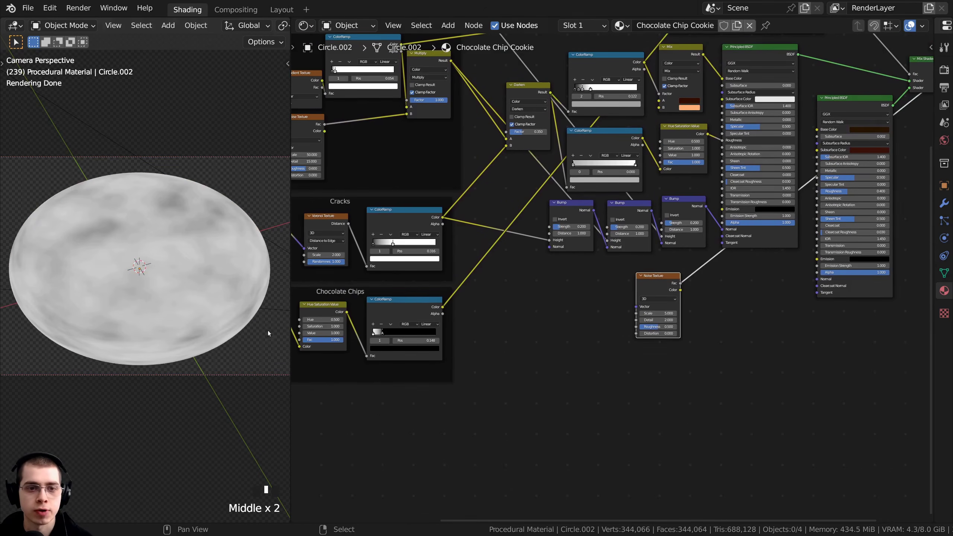
middle_drag(175, 327, 161, 302)
scroll(168, 280, up, 6)
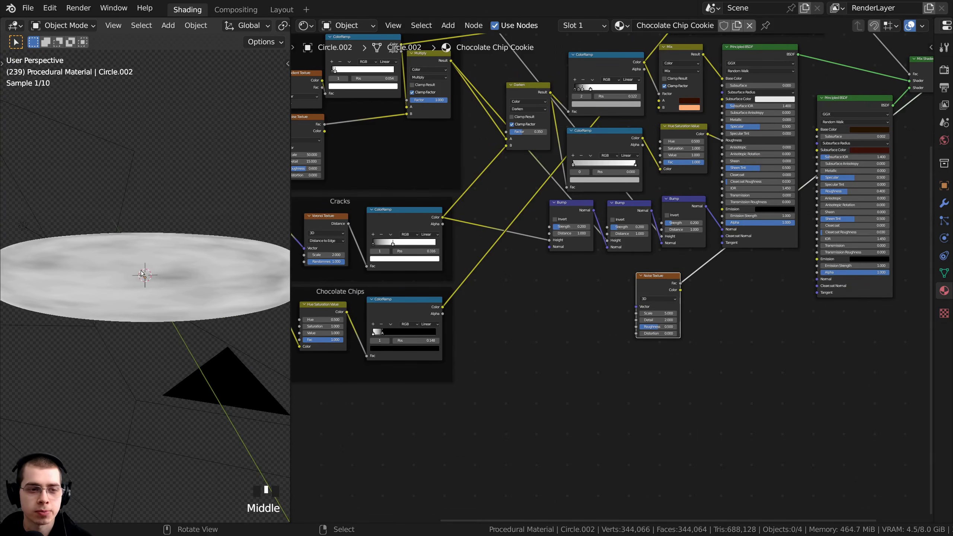
middle_drag(533, 314, 692, 310)
middle_drag(544, 308, 673, 302)
click(452, 190)
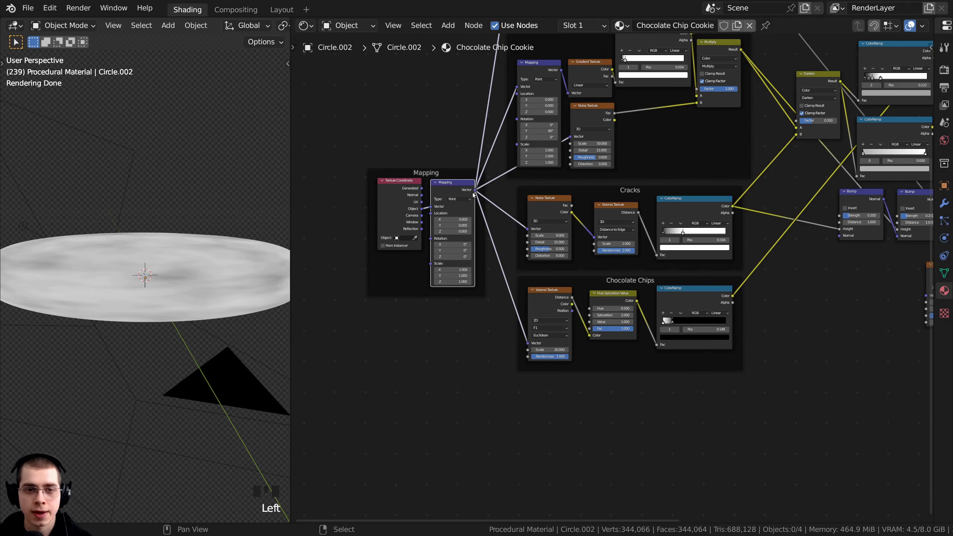
drag(475, 190, 802, 298)
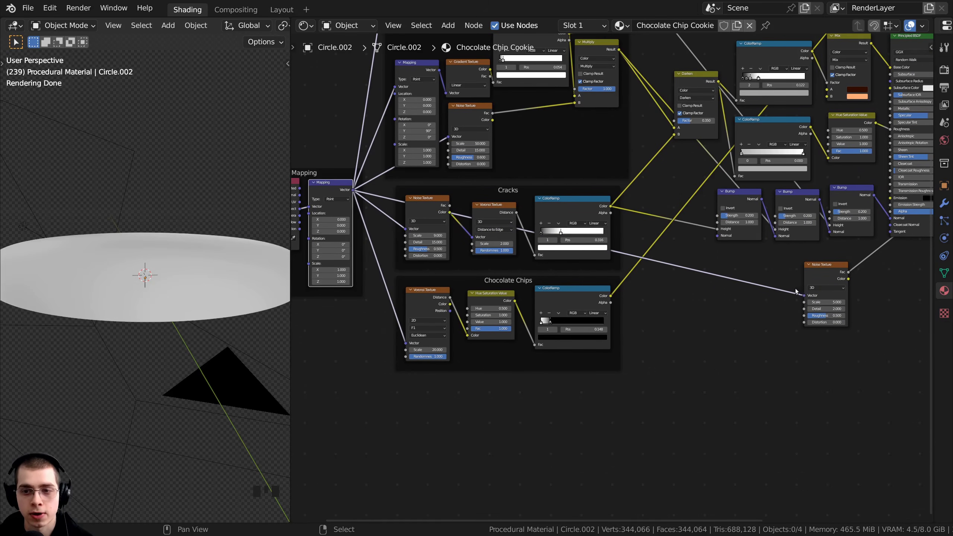
Lower the Noise Texture node and route its Vector link through a reroute point placed under the Chocolate Chips frame.
scroll(739, 298, down, 1)
middle_drag(740, 300, 729, 300)
scroll(752, 308, down, 1)
middle_drag(306, 199, 377, 188)
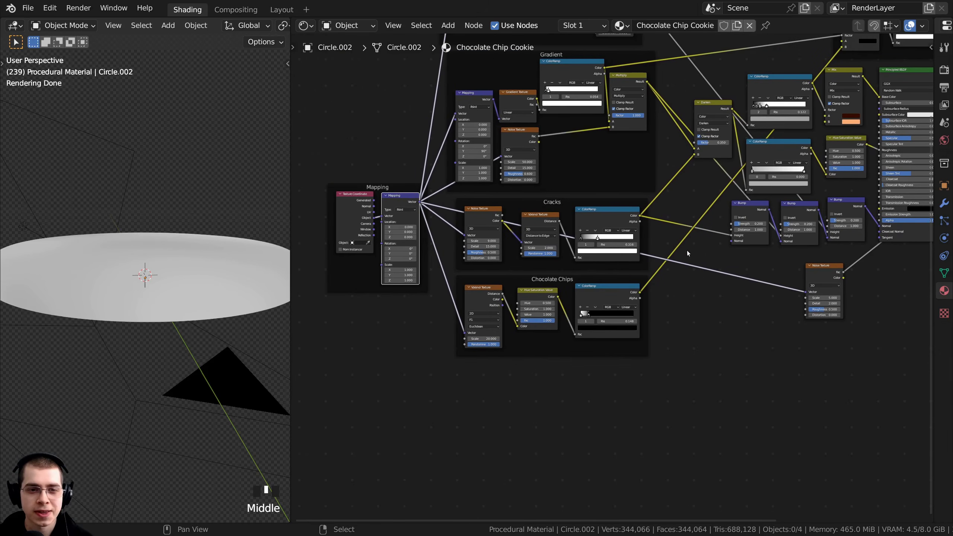
middle_drag(788, 261, 674, 255)
drag(703, 264, 697, 312)
middle_drag(626, 285, 651, 279)
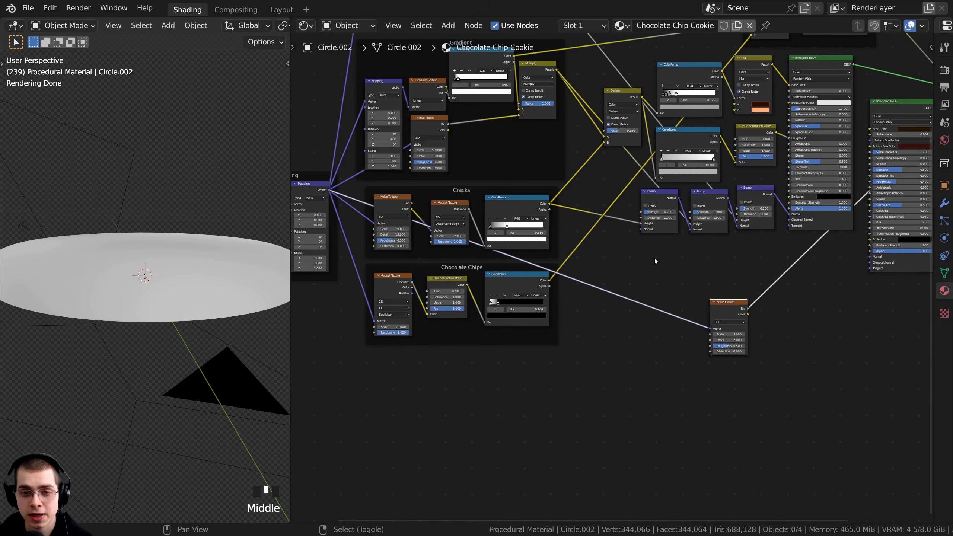
mouse_move(654, 258)
shift+right_down()
mouse_move(602, 332)
mouse_move(616, 314)
shift+right_up()
middle_drag(625, 300, 649, 259)
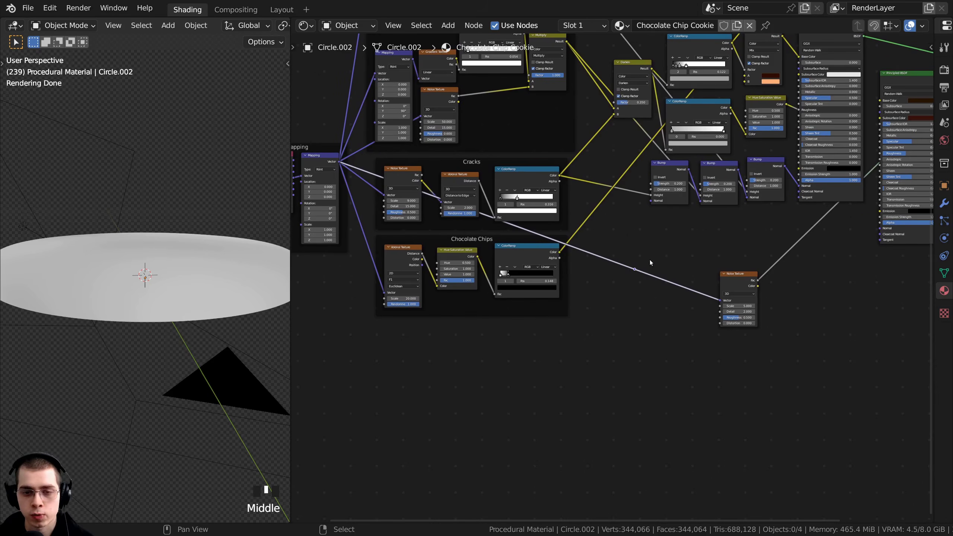
key(g)
click(392, 314)
Shift the Mapping frame slightly away from the texture frames and reposition the new Noise Texture lower beneath the Bump nodes.
middle_drag(308, 230, 421, 227)
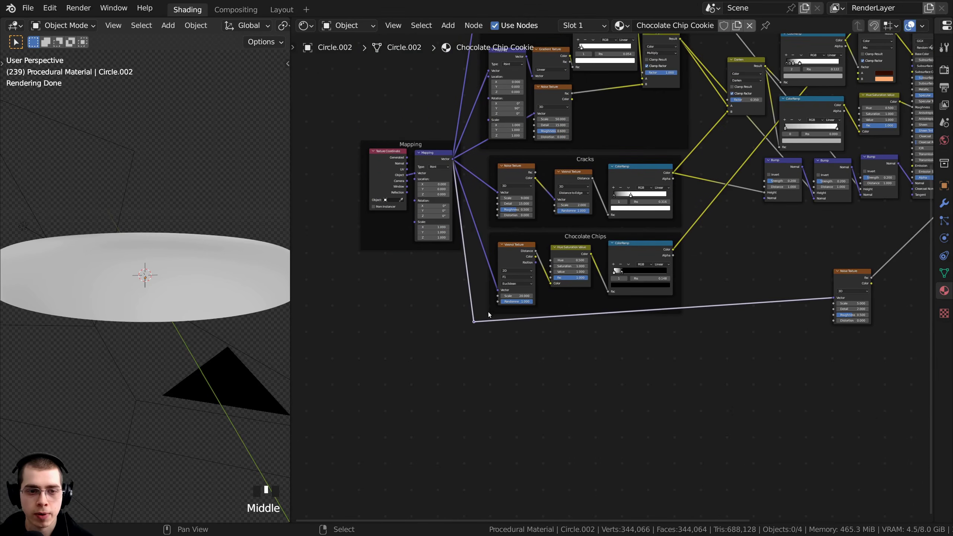
right_drag(421, 145, 401, 147)
key(a)
key(a)
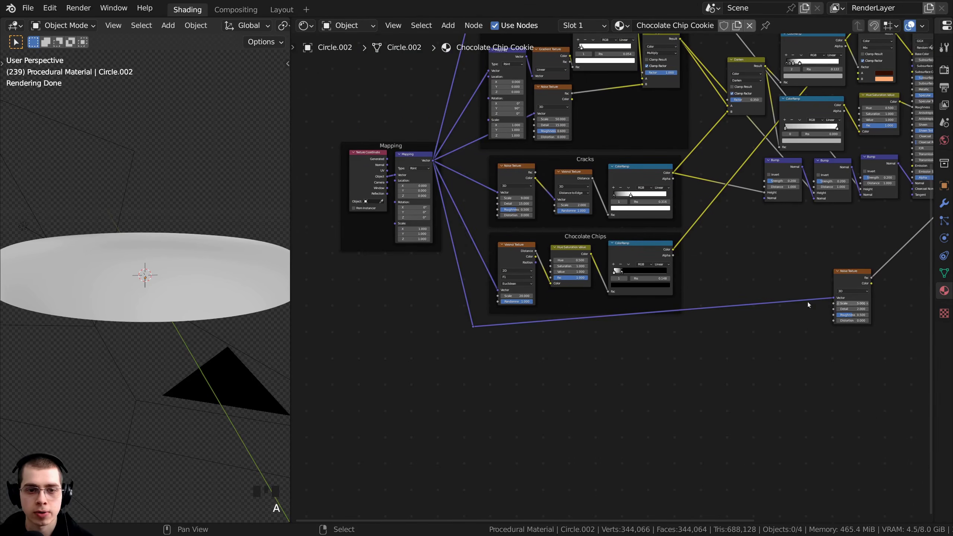
middle_drag(837, 282, 705, 292)
drag(714, 290, 707, 308)
middle_drag(707, 313, 663, 320)
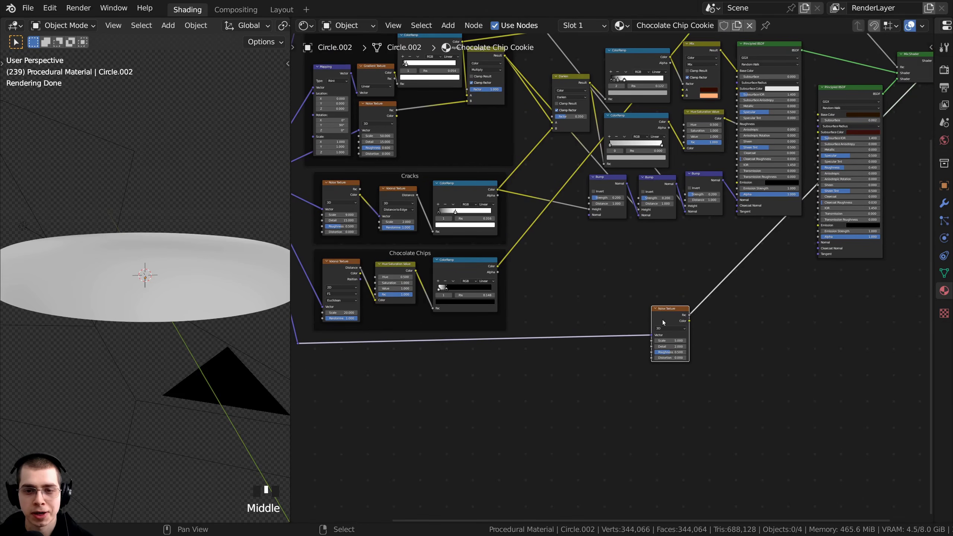
drag(663, 320, 655, 320)
Set the new Noise Texture's Scale to 50.
middle_drag(642, 307, 562, 294)
scroll(562, 295, up, 6)
scroll(561, 295, up, 1)
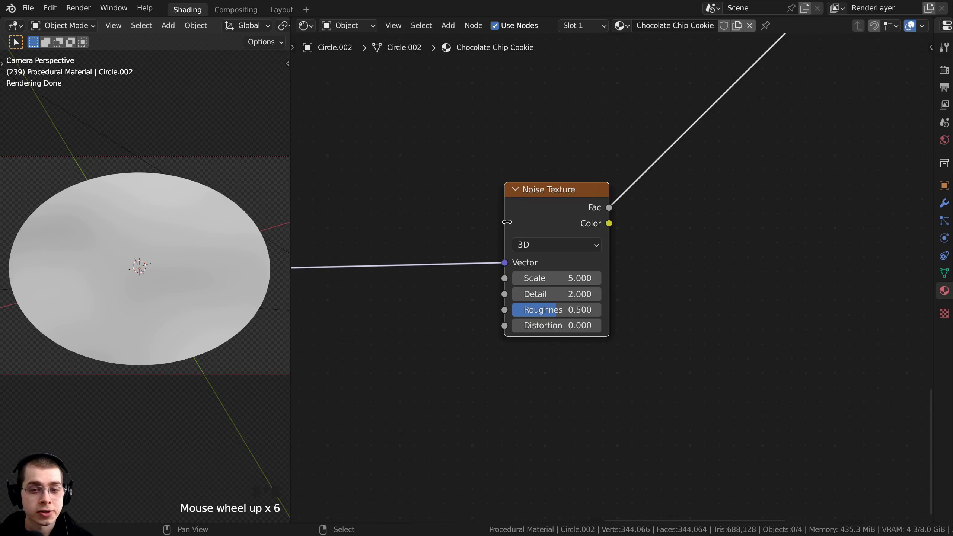
scroll(518, 251, up, 1)
click(536, 278)
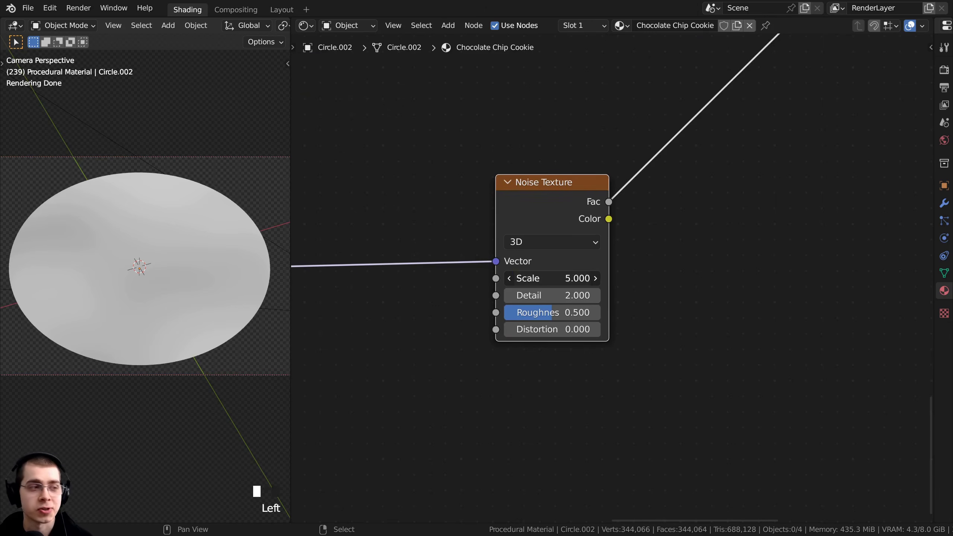
text(50)
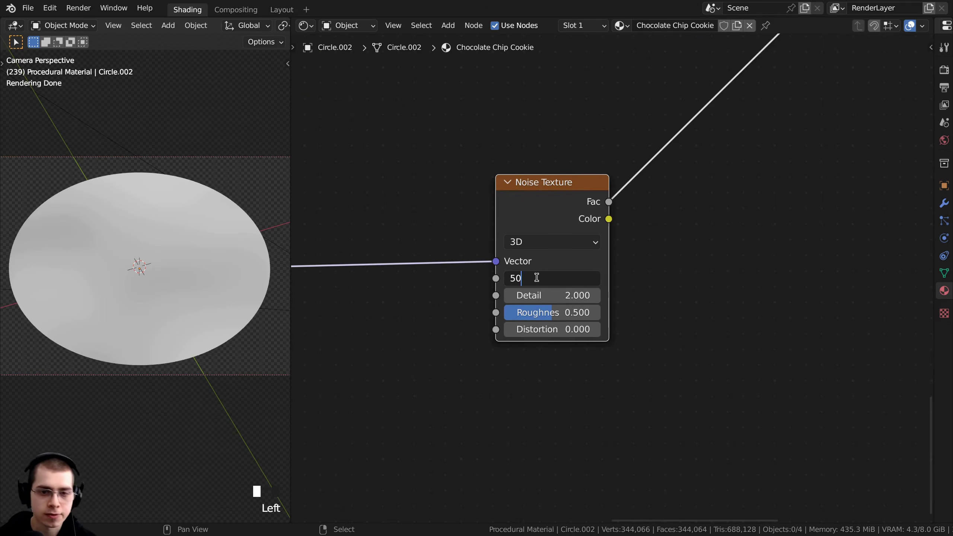
key(Return)
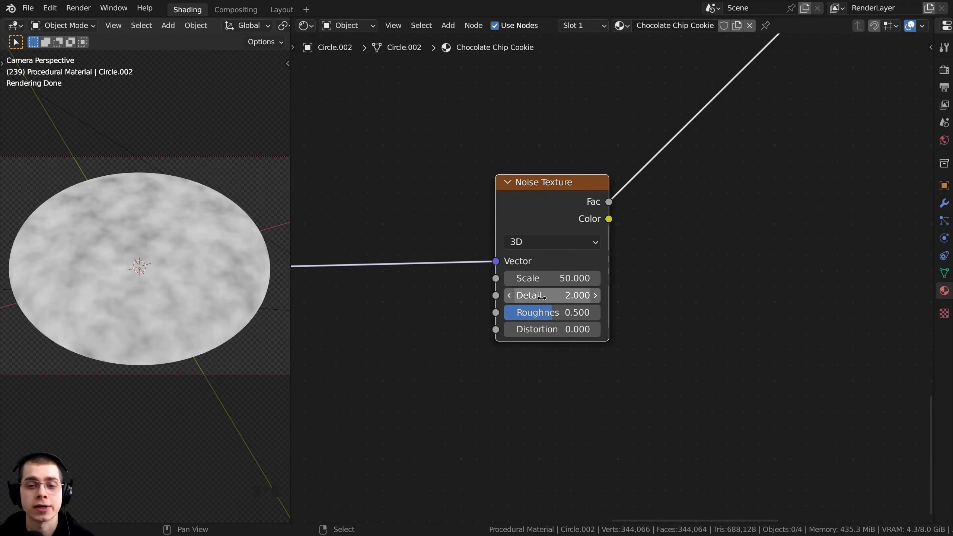
Set the new Noise Texture's Detail to 15 and its Roughness to 0.3.
click(542, 297)
text(15)
key(Return)
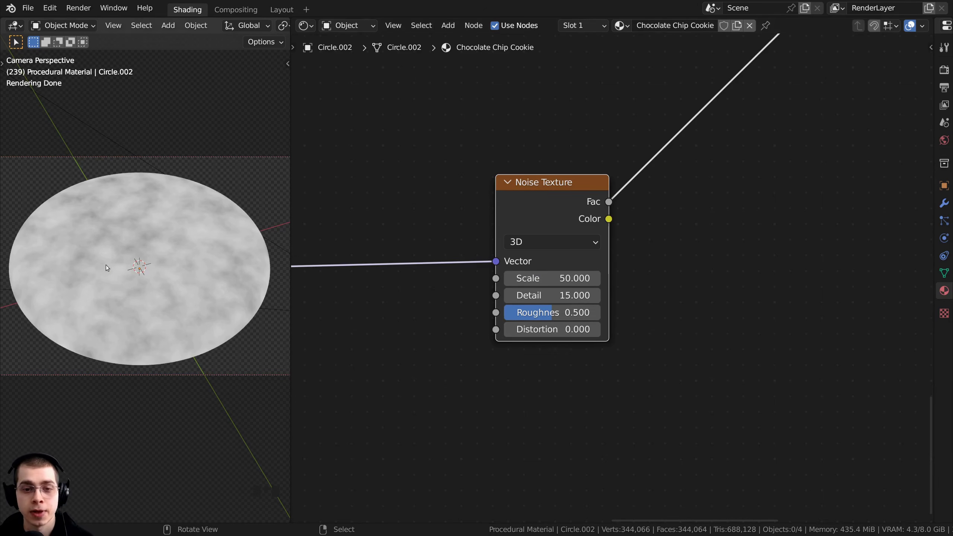
scroll(163, 255, up, 2)
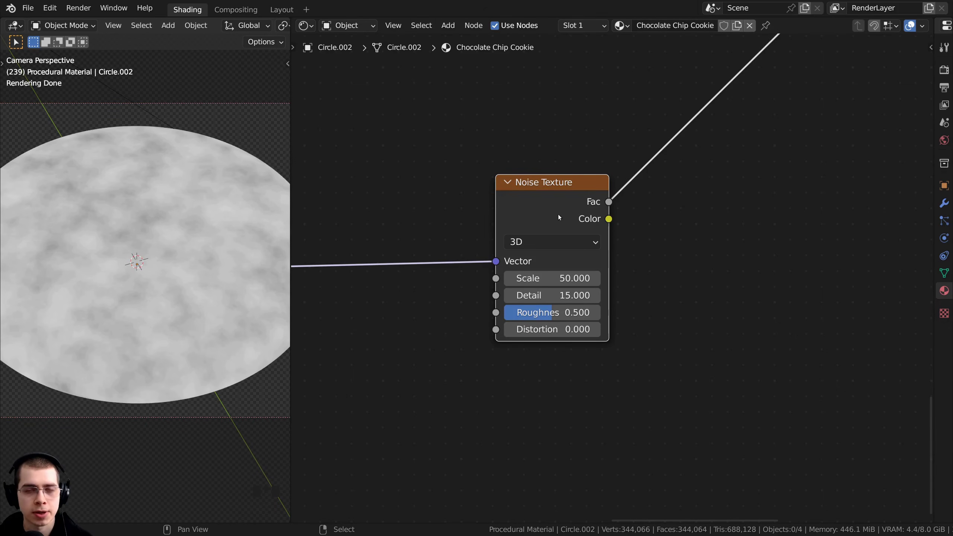
click(538, 311)
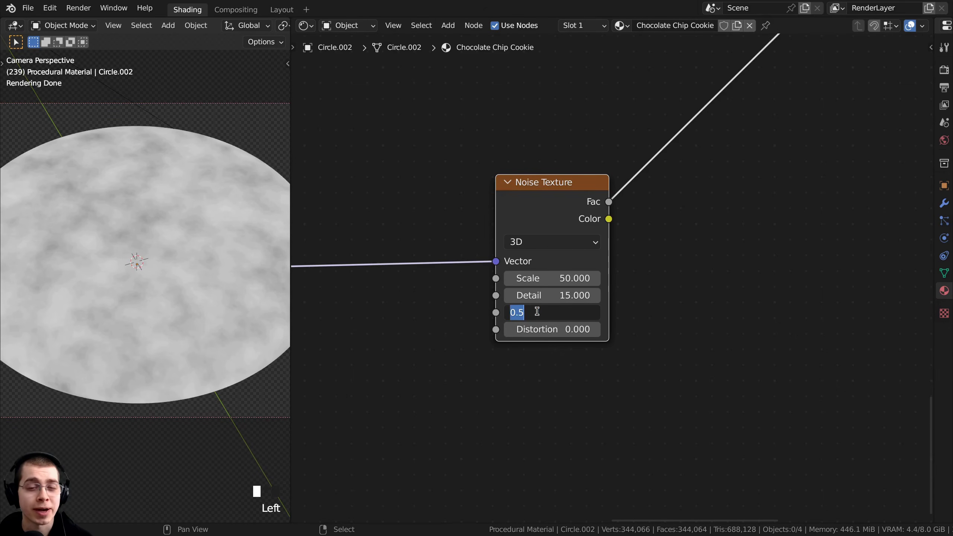
text(.3)
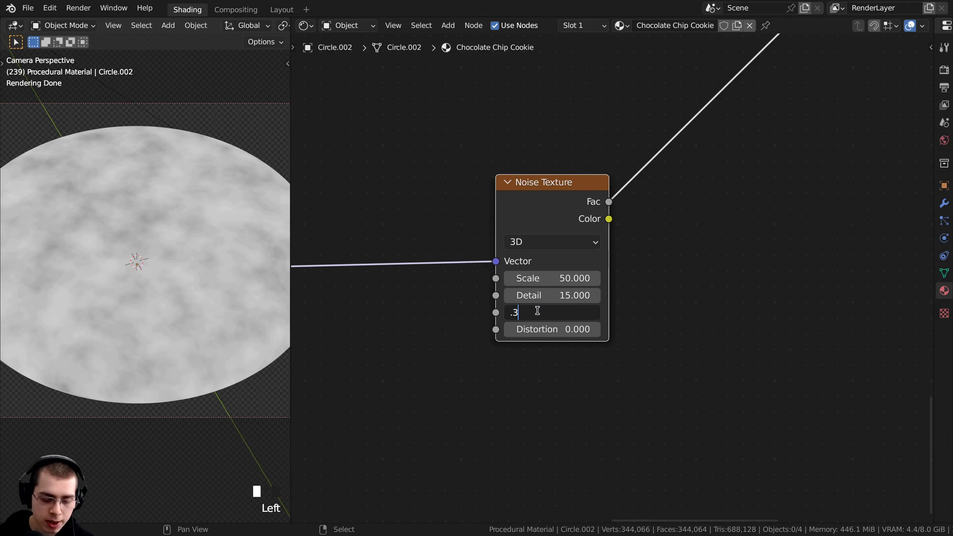
key(Return)
scroll(215, 246, up, 2)
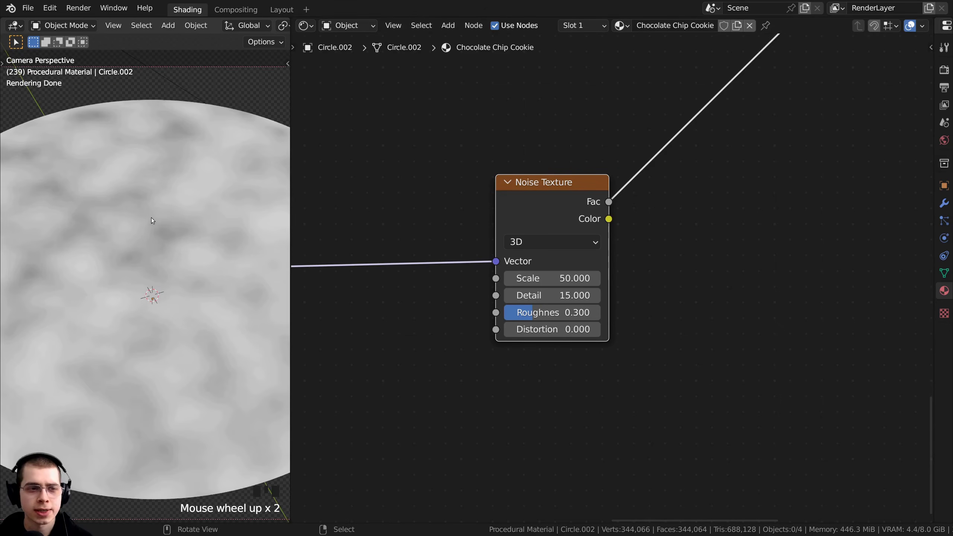
scroll(152, 220, down, 4)
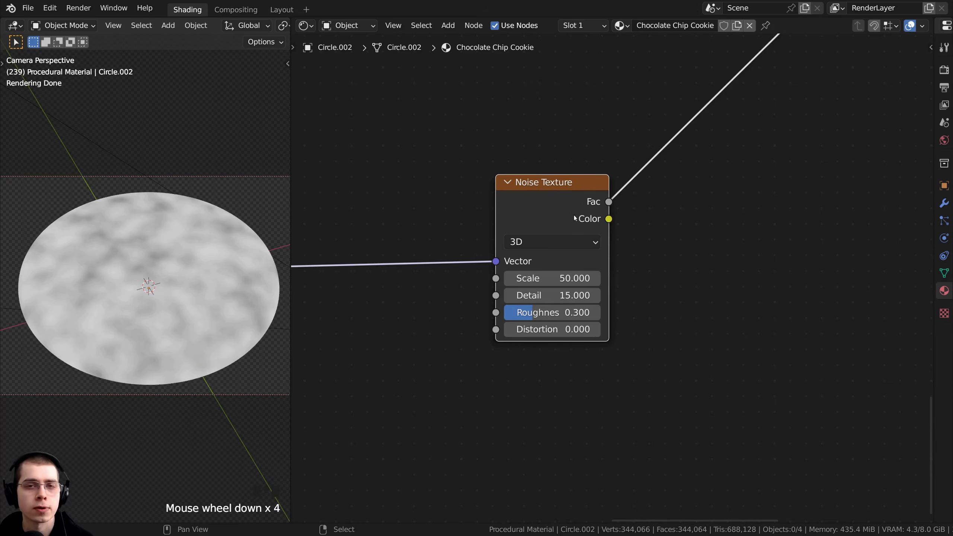
Link the new Noise Texture's Fac output to the Material Output's Displacement input and restore the Mix Shader as the Surface input.
scroll(574, 218, down, 5)
middle_drag(587, 213, 540, 271)
scroll(499, 363, up, 2)
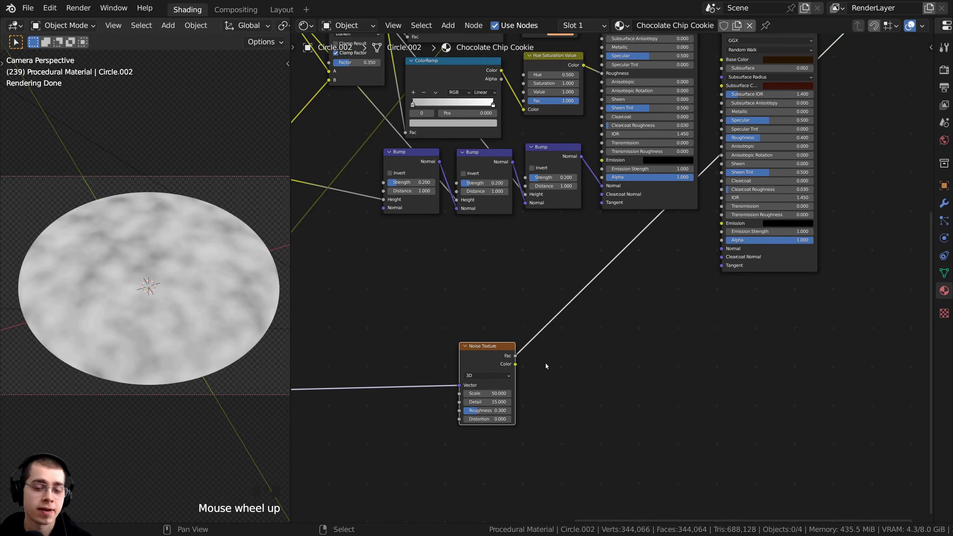
scroll(559, 359, up, 1)
scroll(593, 362, down, 2)
middle_drag(556, 375, 523, 380)
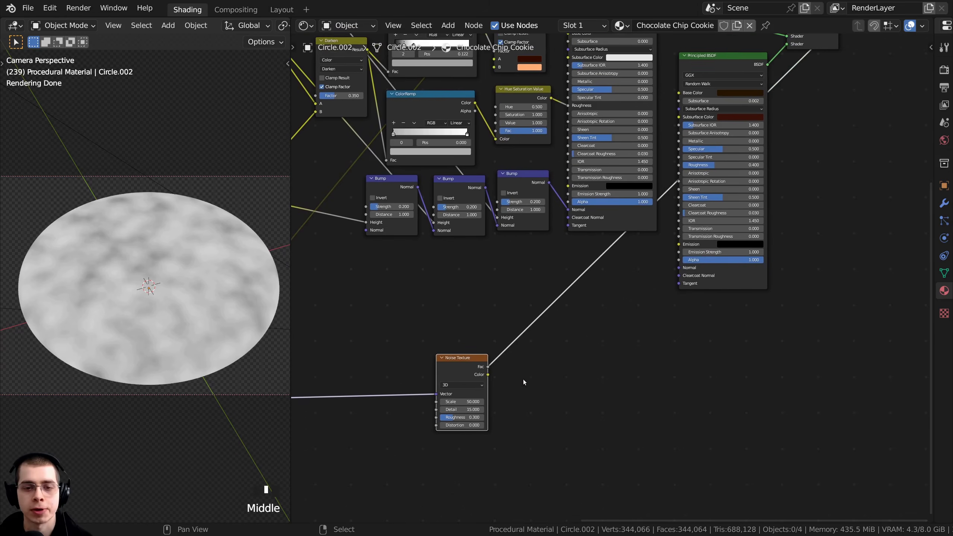
drag(488, 367, 690, 206)
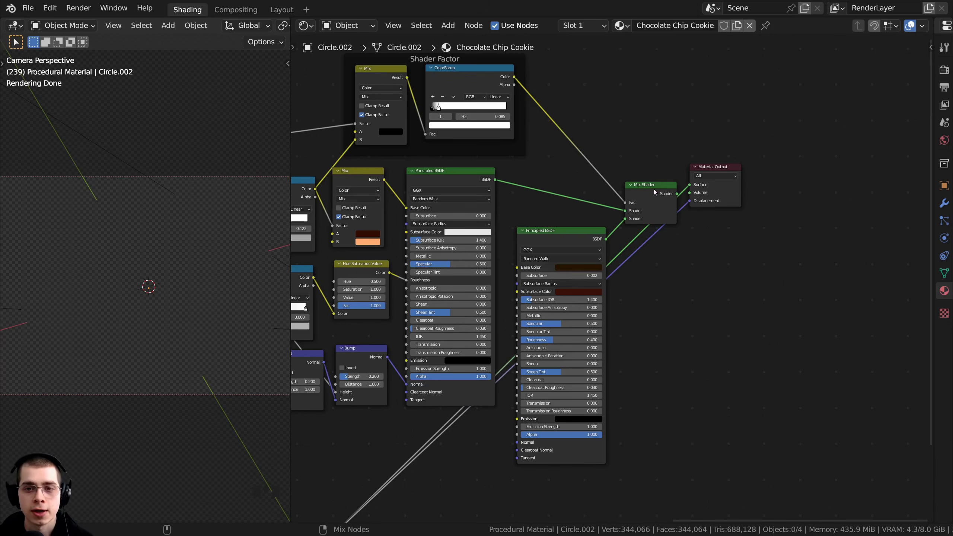
mouse_move(652, 193)
mouse_down()
mouse_move(645, 177)
mouse_move(650, 188)
mouse_up()
scroll(170, 278, down, 3)
middle_drag(170, 278, 186, 203)
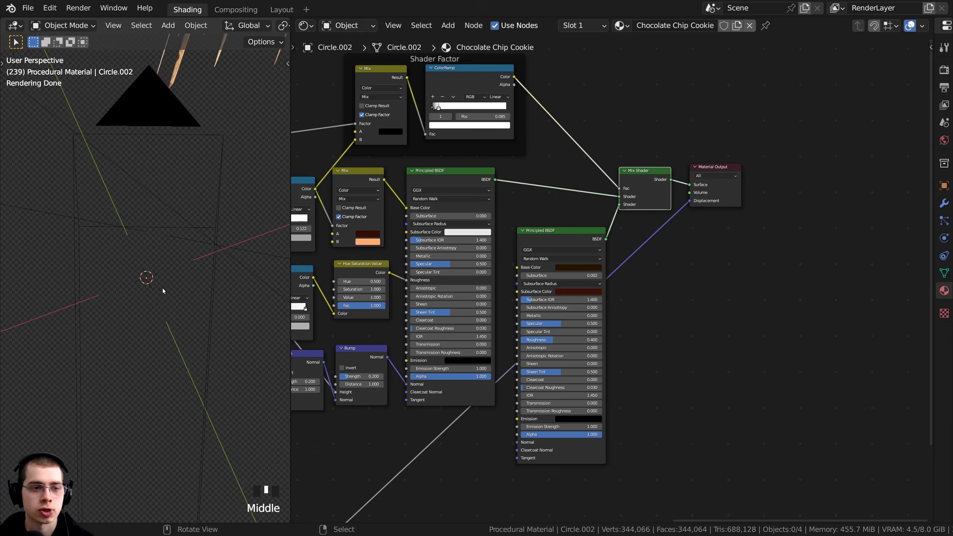
scroll(186, 203, down, 4)
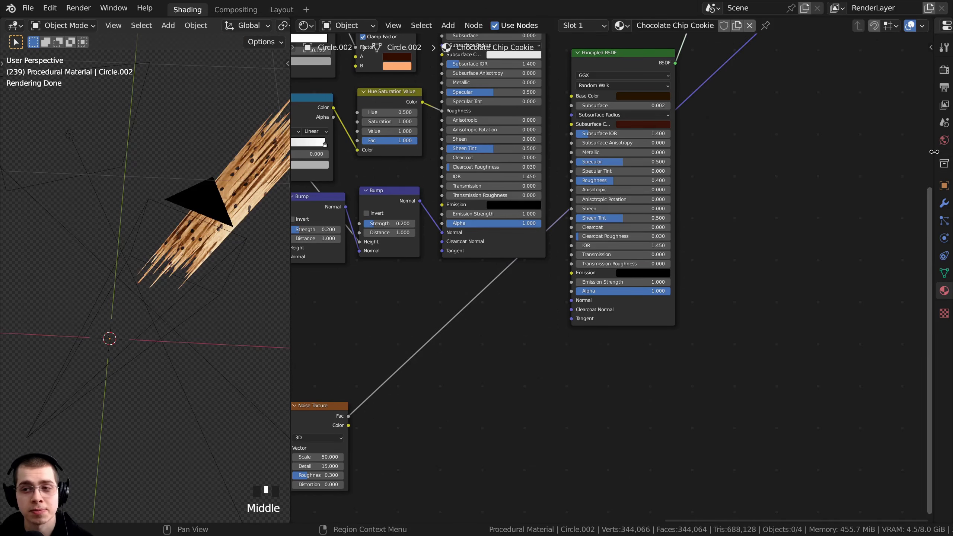
Check the cookie material's Displacement method options and the scene's render engine setting.
drag(933, 152, 718, 151)
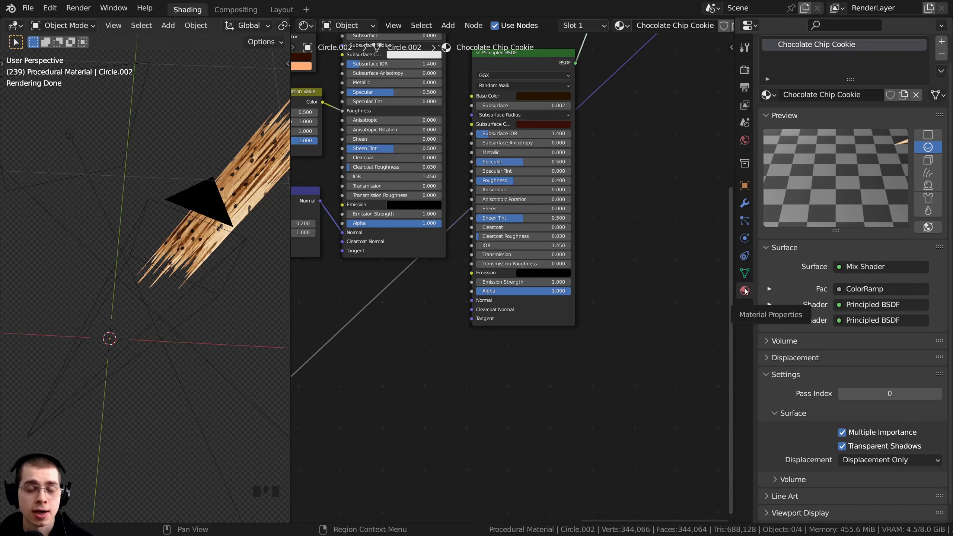
scroll(836, 174, down, 3)
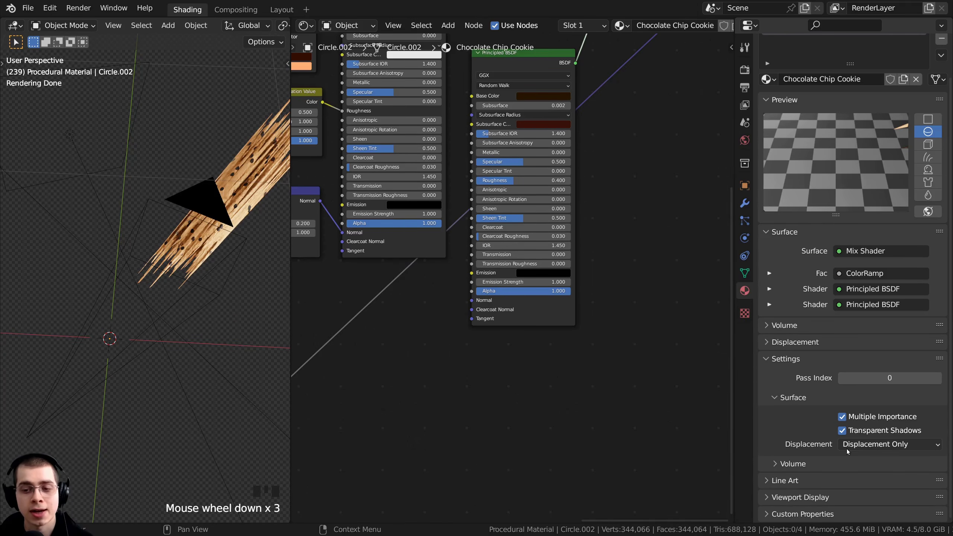
click(859, 446)
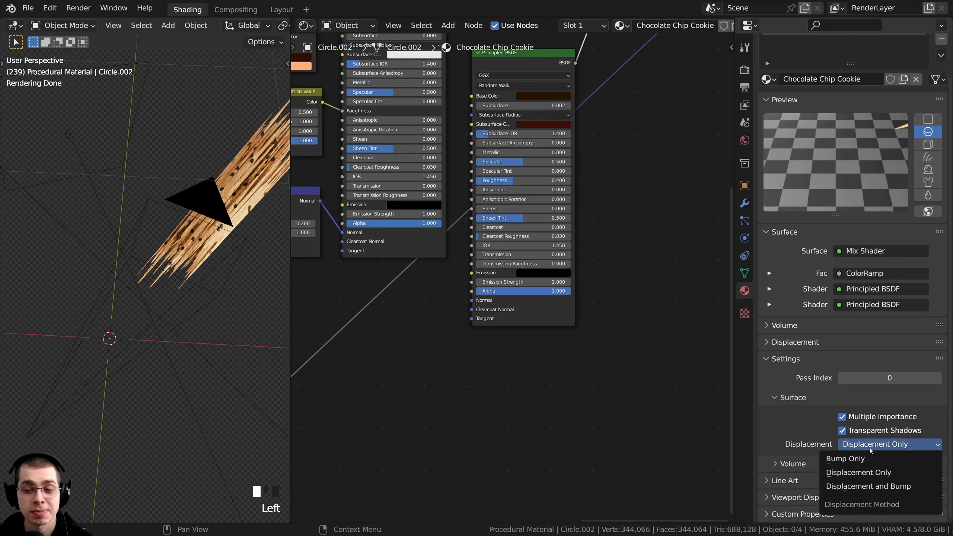
click(892, 447)
click(889, 445)
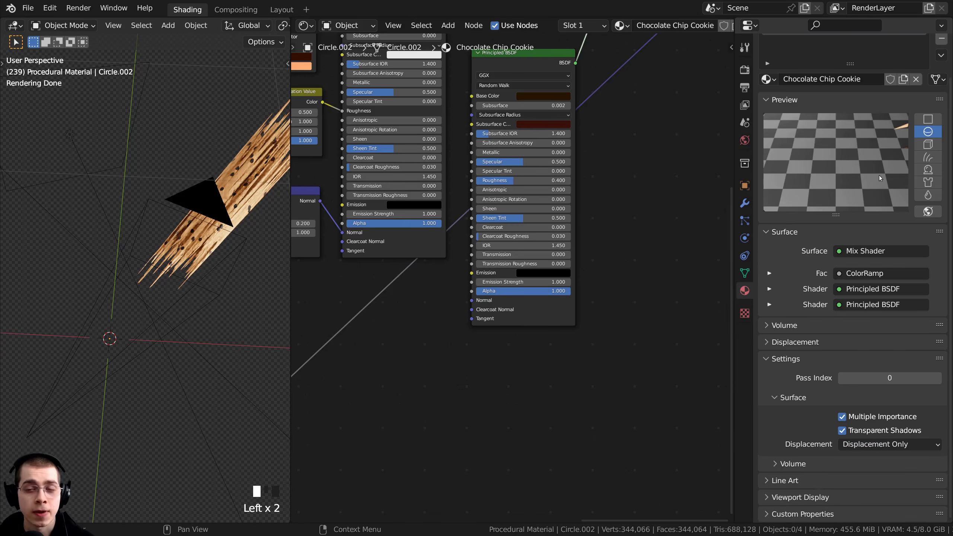
scroll(846, 219, up, 10)
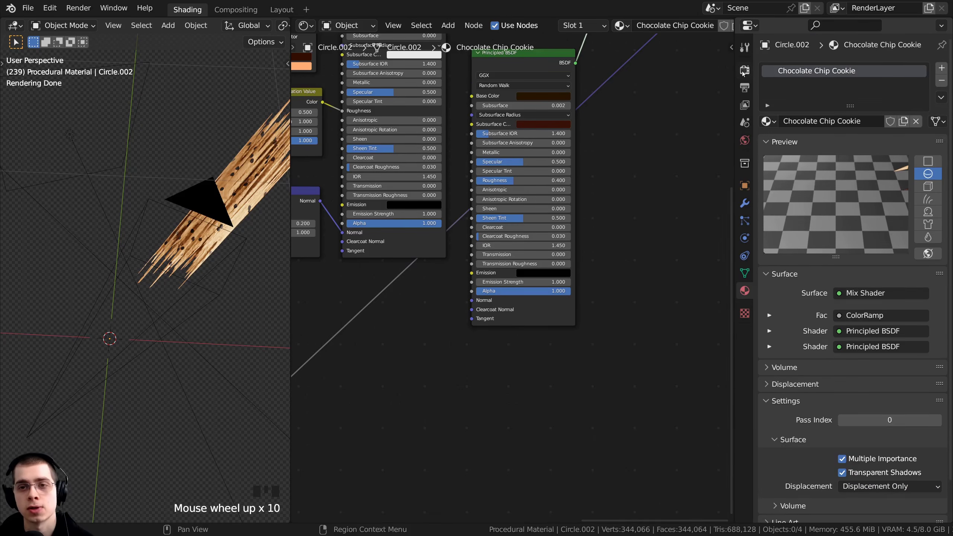
click(744, 72)
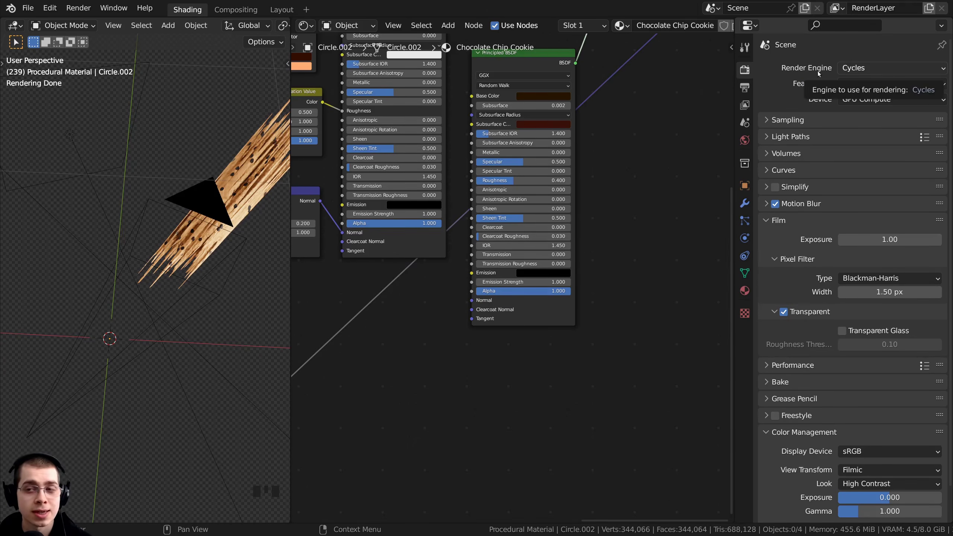
drag(732, 74, 929, 75)
Inspect the displaced cookie and follow the link between the new Noise Texture and the Material Output's Displacement input.
middle_drag(247, 196, 221, 175)
scroll(592, 199, down, 3)
scroll(592, 198, up, 8)
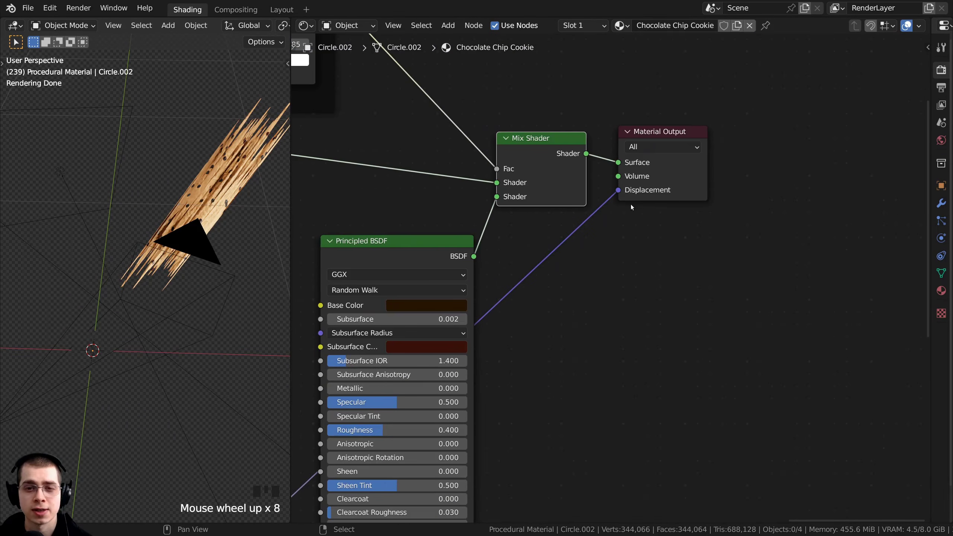
scroll(550, 371, down, 3)
middle_drag(554, 398, 747, 222)
middle_drag(537, 432, 757, 213)
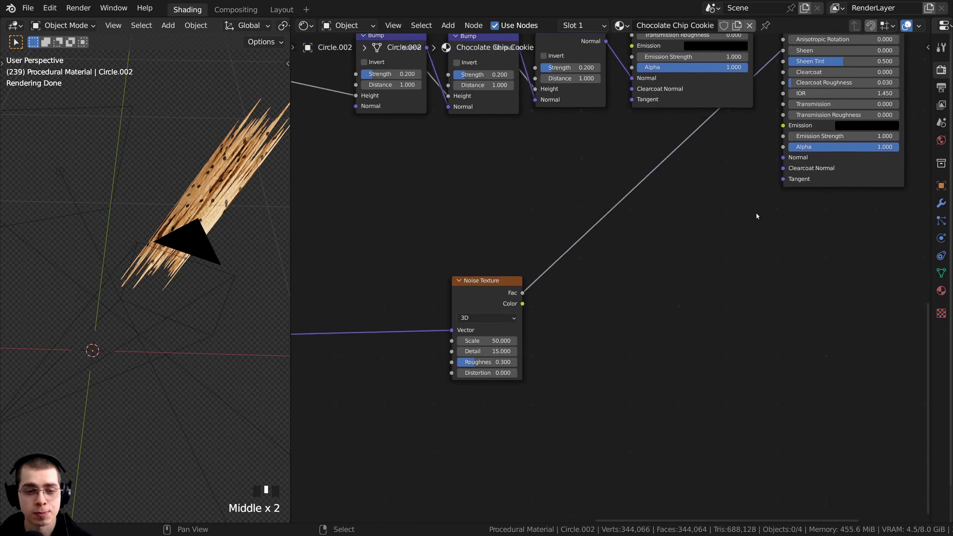
scroll(608, 282, up, 4)
scroll(472, 305, down, 5)
Insert a Displacement node on the link between the new Noise Texture and the Material Output's Displacement input.
middle_drag(521, 109, 531, 272)
scroll(614, 274, down, 3)
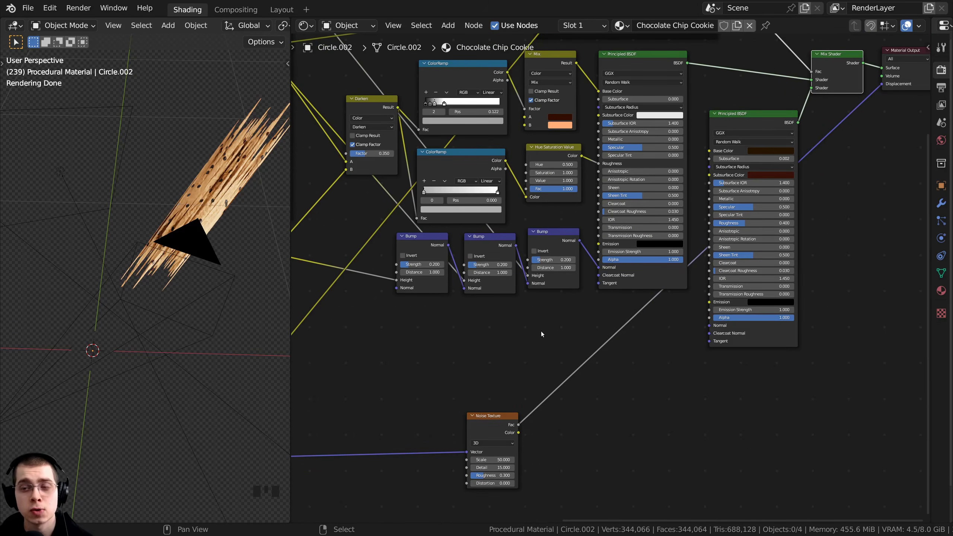
middle_drag(541, 331, 520, 317)
key(shift+a)
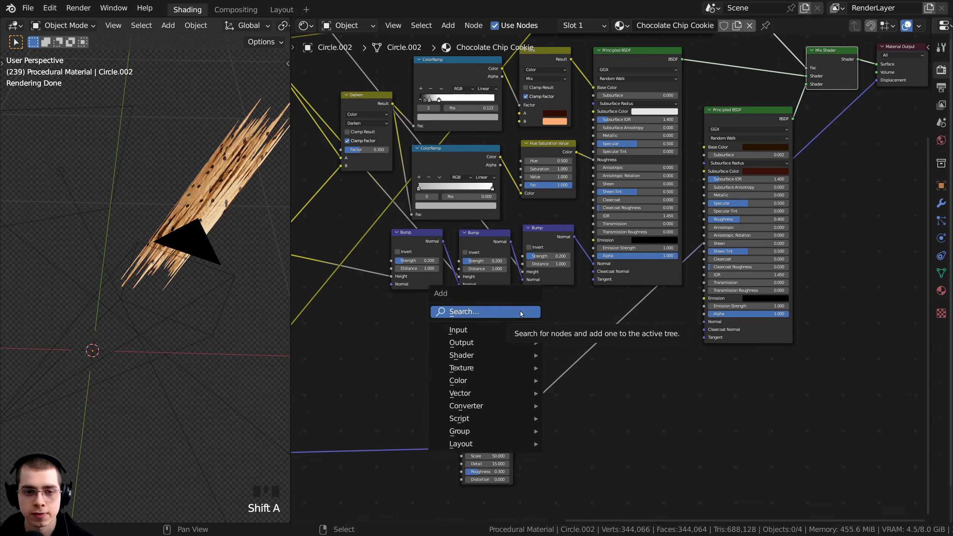
click(520, 311)
text(dis)
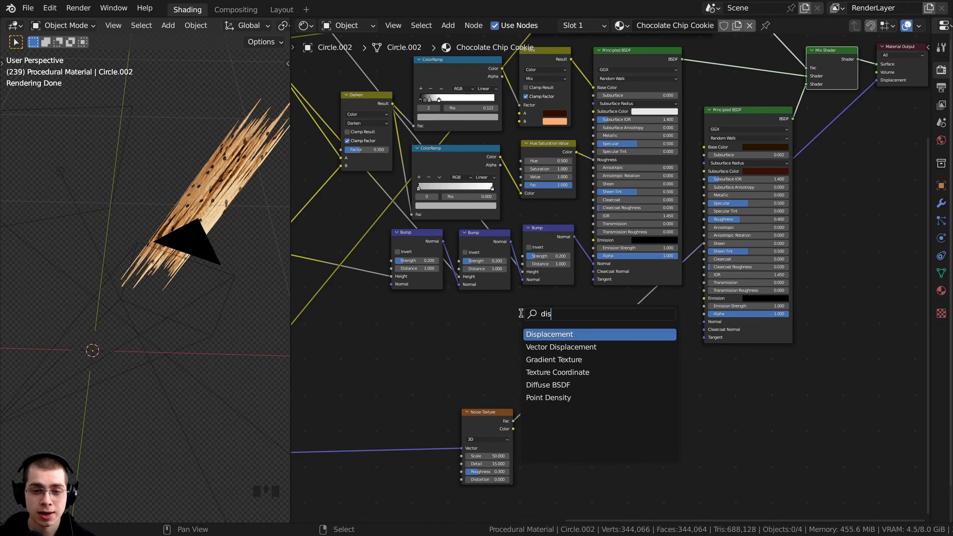
click(542, 334)
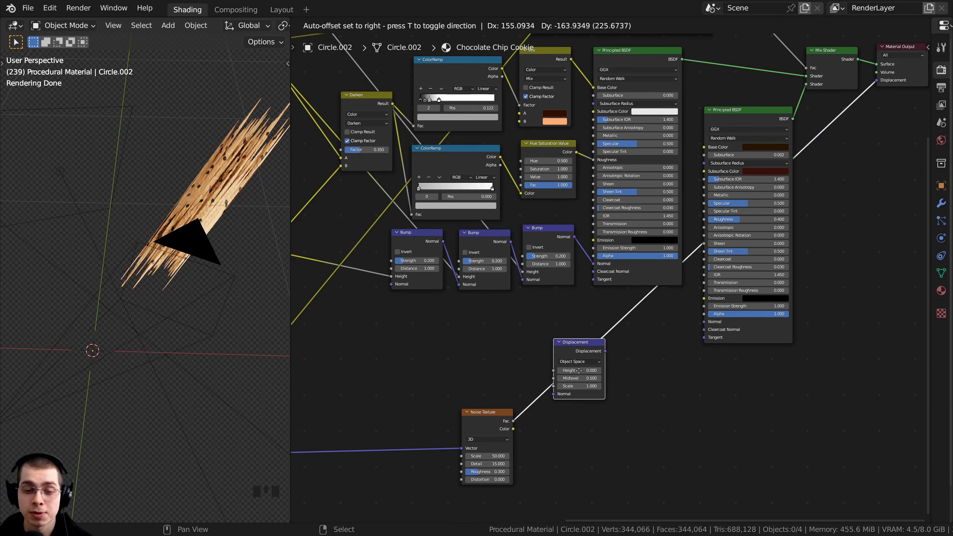
click(603, 346)
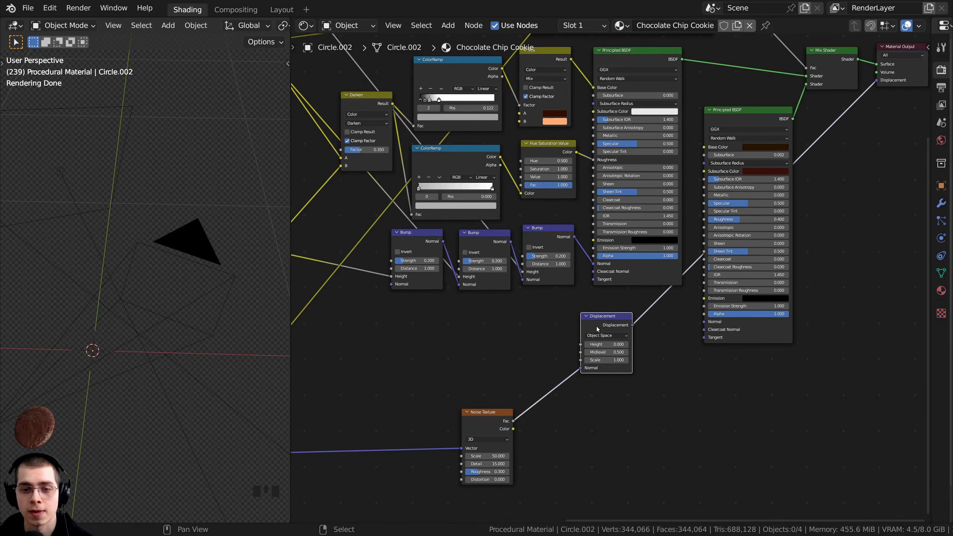
Arrange the Displacement node just beneath the chocolate Principled BSDF, and shift that shader up closer to the cookie Principled BSDF.
drag(611, 326, 767, 367)
drag(728, 107, 714, 79)
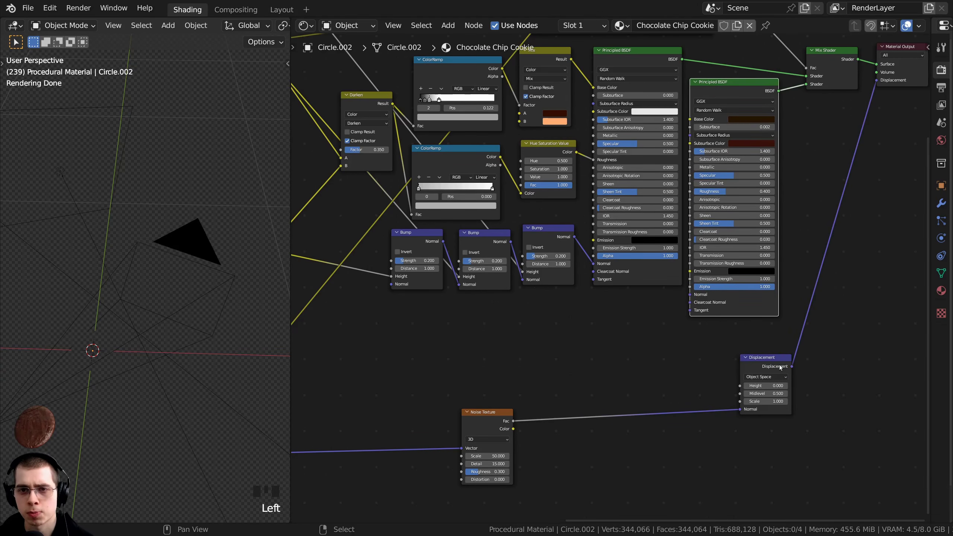
drag(776, 364, 766, 334)
Reroute the Noise Texture's Fac link from the Displacement node's Normal input to its Height input.
middle_drag(604, 365, 596, 324)
scroll(650, 373, up, 2)
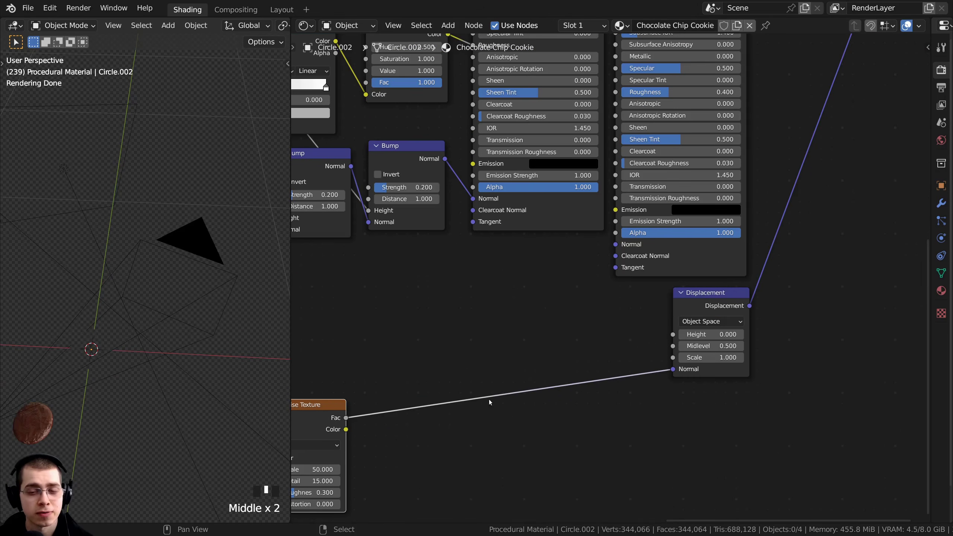
middle_drag(357, 430, 373, 423)
click(330, 411)
drag(689, 363, 688, 328)
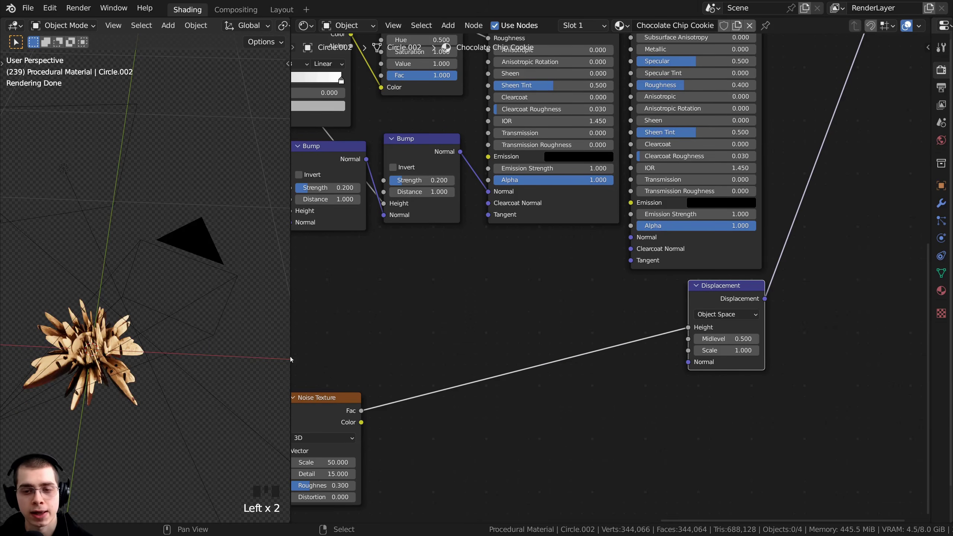
key(KP_0)
middle_drag(75, 353, 182, 282)
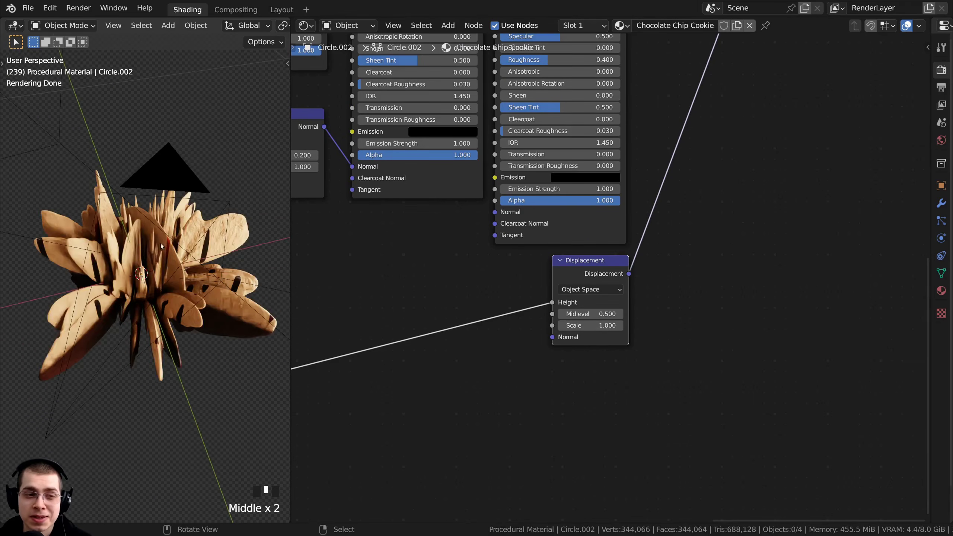
Reduce the Displacement node's Scale, trying 0.1 and settling on 0.03, and review the cookie surface through the camera.
scroll(184, 279, up, 1)
scroll(608, 277, up, 3)
shift+click(586, 339)
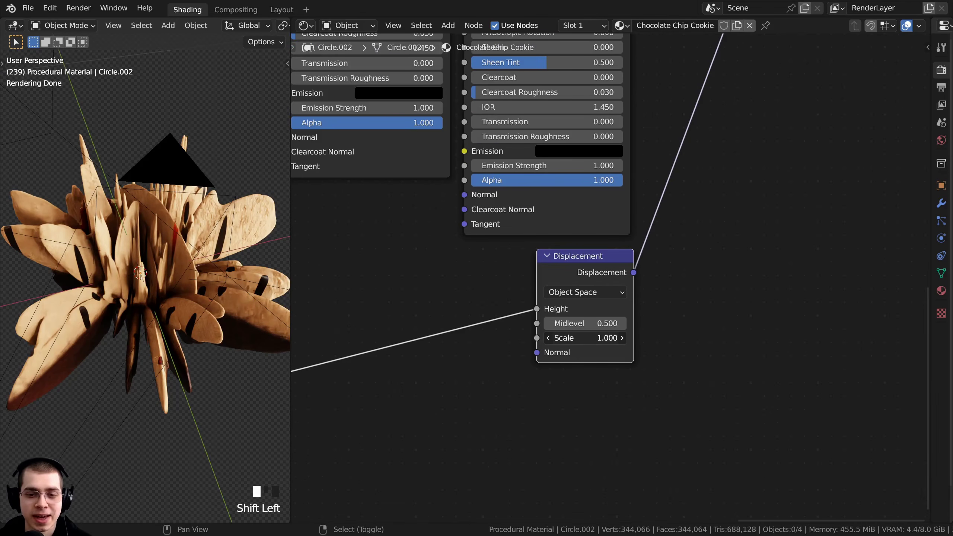
shift+drag(586, 338, 527, 338)
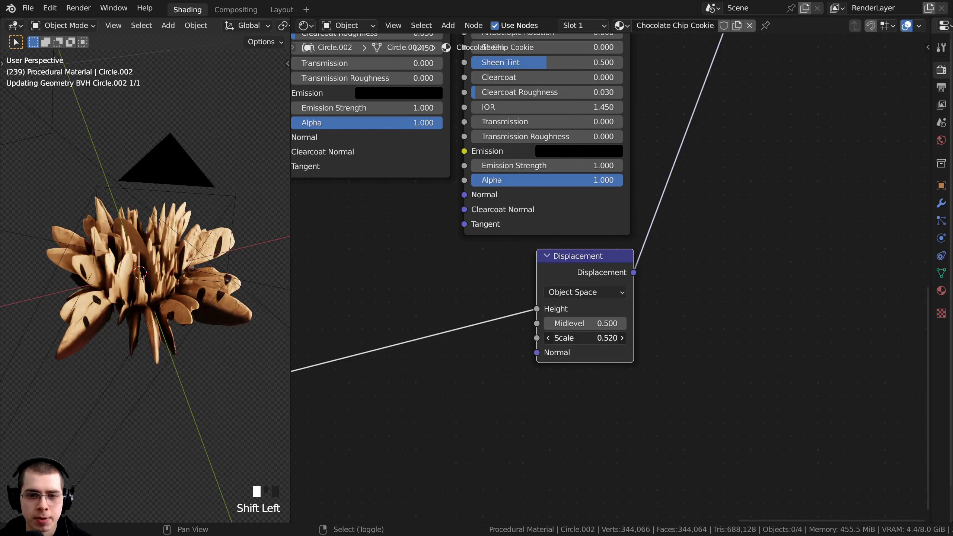
click(586, 338)
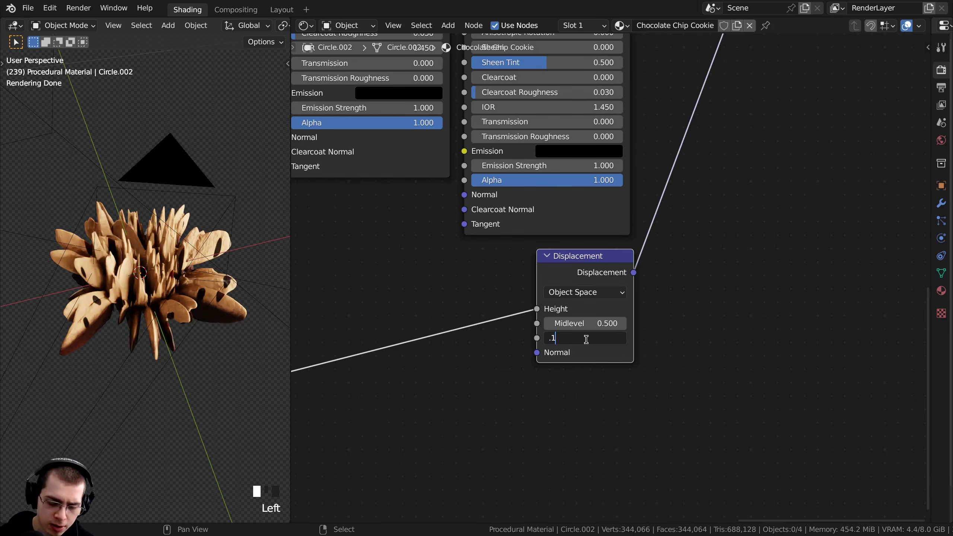
key(Return)
middle_drag(153, 340, 159, 351)
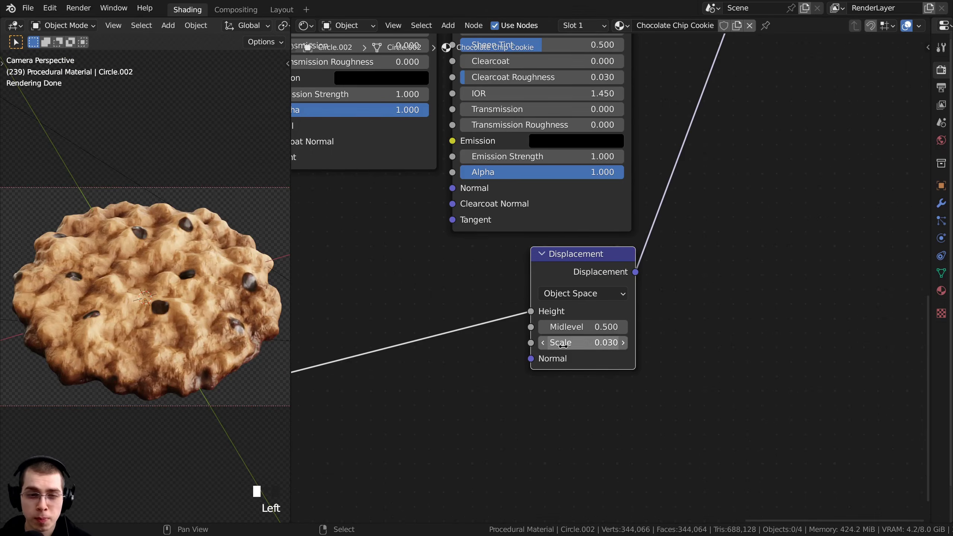
scroll(175, 248, up, 2)
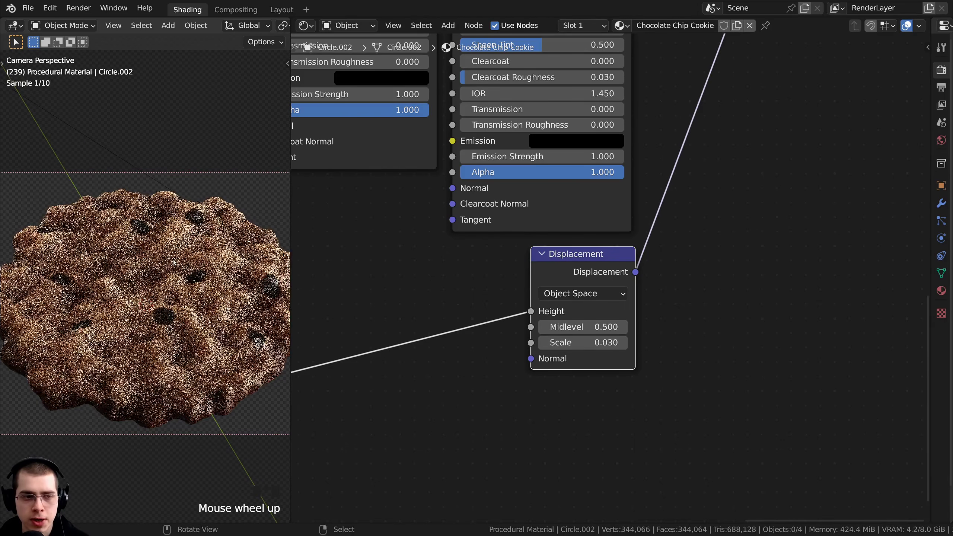
scroll(63, 270, down, 2)
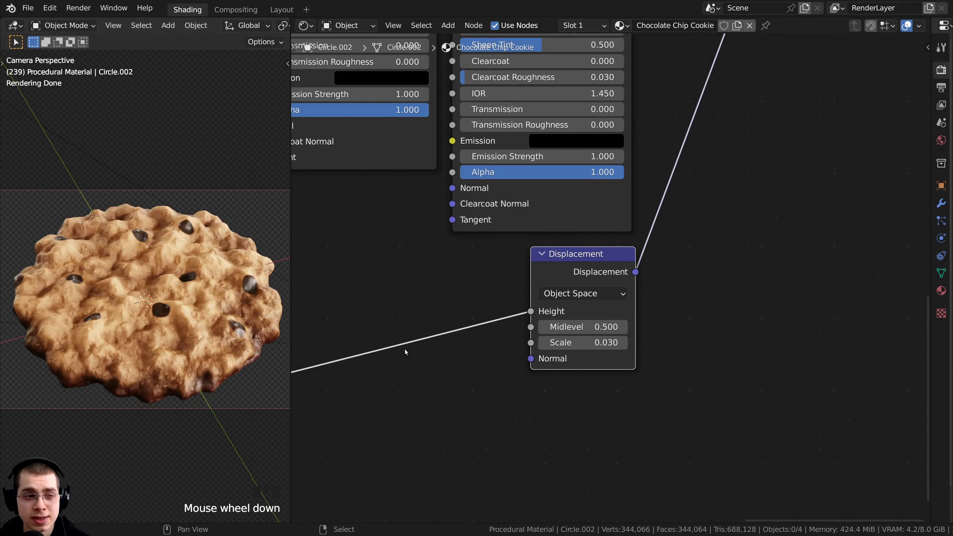
scroll(406, 352, down, 6)
middle_drag(307, 381, 410, 366)
middle_drag(722, 276, 666, 317)
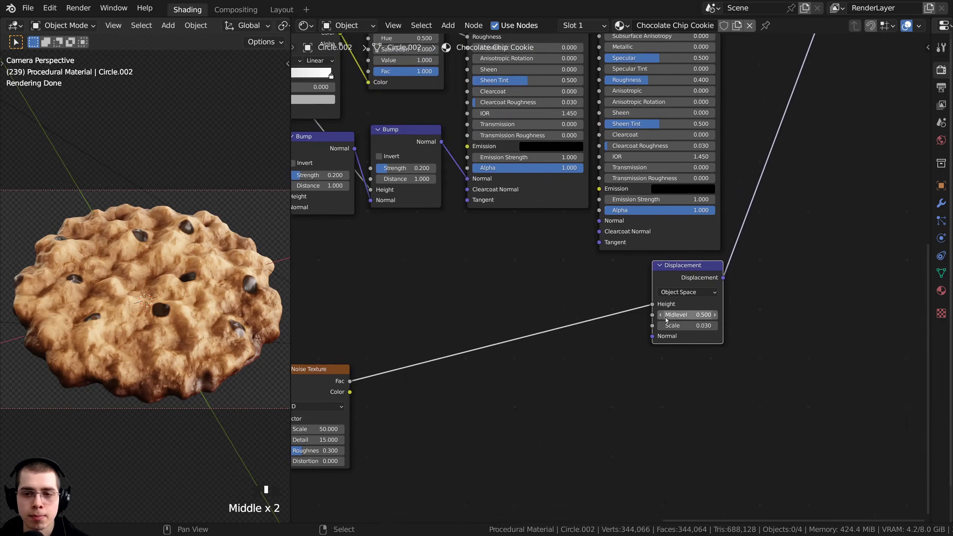
Examine the displaced cookie surface and its chocolate chips up close alongside the Displacement node's settings.
scroll(173, 339, up, 7)
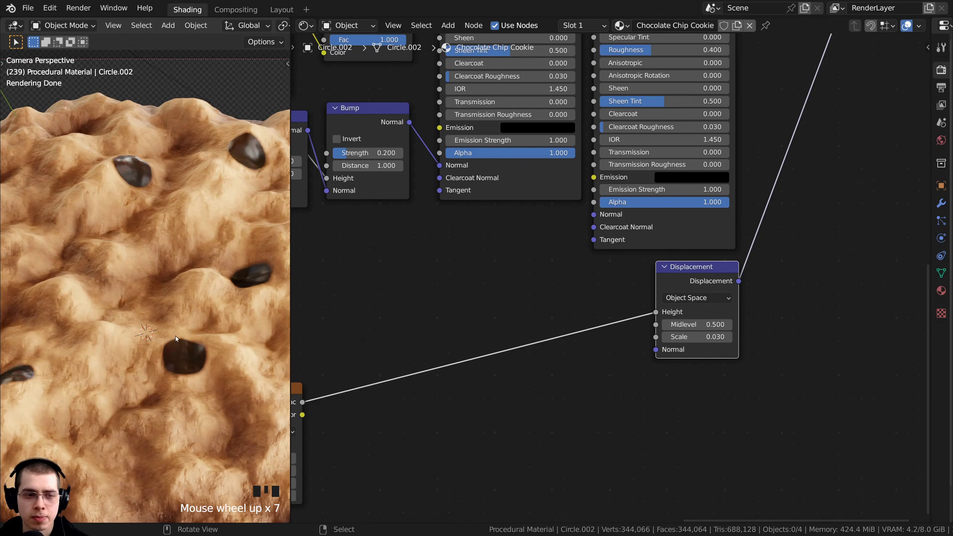
scroll(196, 336, down, 3)
shift+middle_drag(196, 336, 187, 319)
scroll(537, 309, down, 4)
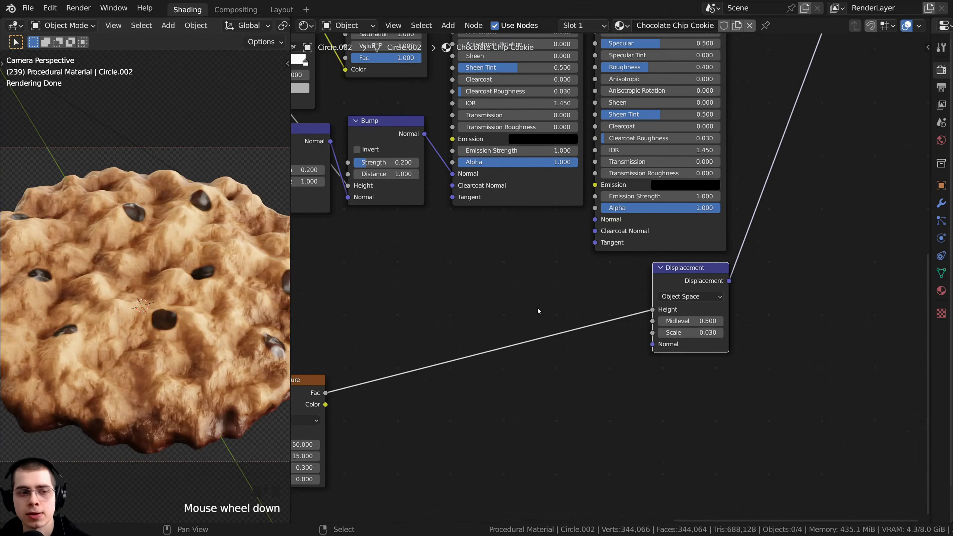
scroll(585, 297, up, 7)
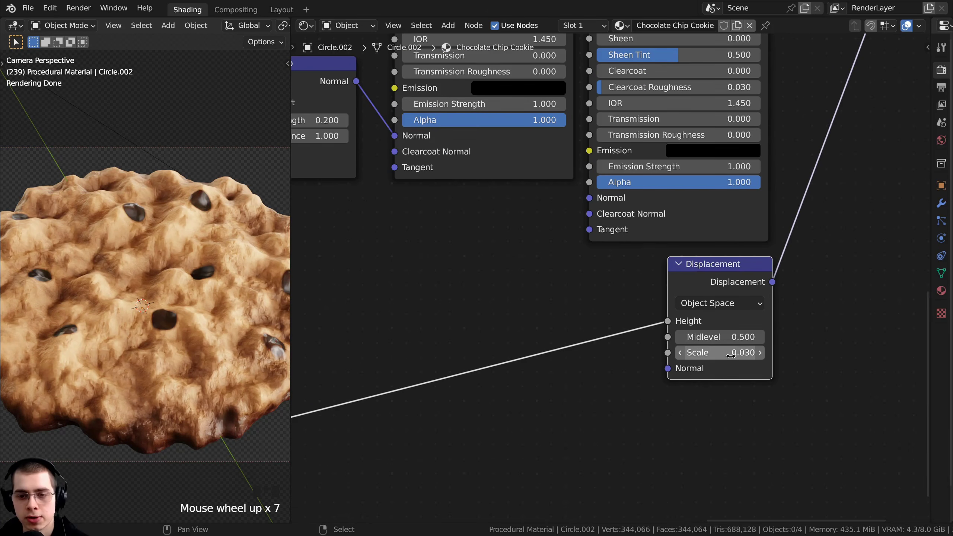
scroll(235, 330, down, 2)
shift+middle_drag(234, 333, 235, 327)
scroll(480, 351, down, 2)
Inspect how the noise displacement affects the cookie's underside, and compare it with the top surface.
middle_drag(484, 351, 573, 295)
middle_drag(209, 311, 161, 227)
scroll(199, 243, up, 6)
scroll(162, 225, up, 2)
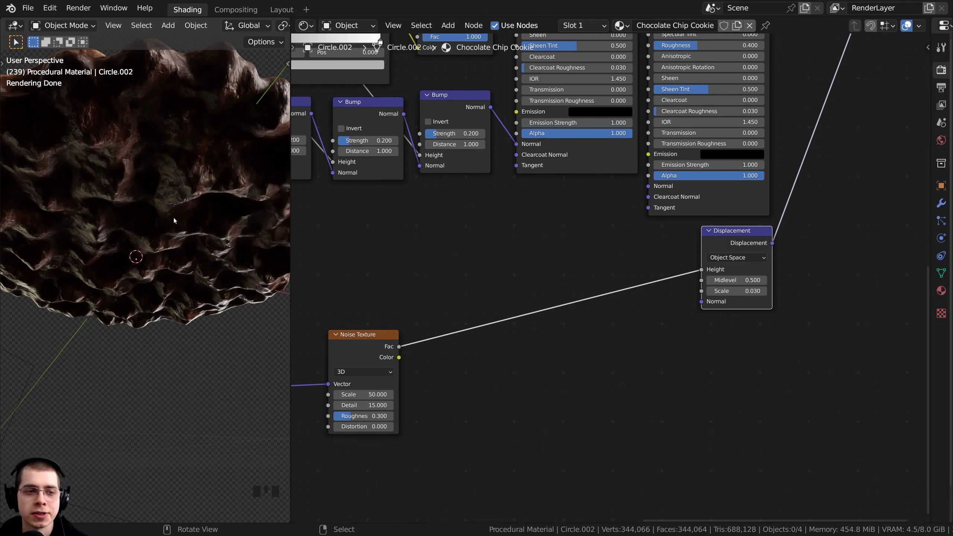
scroll(141, 169, down, 1)
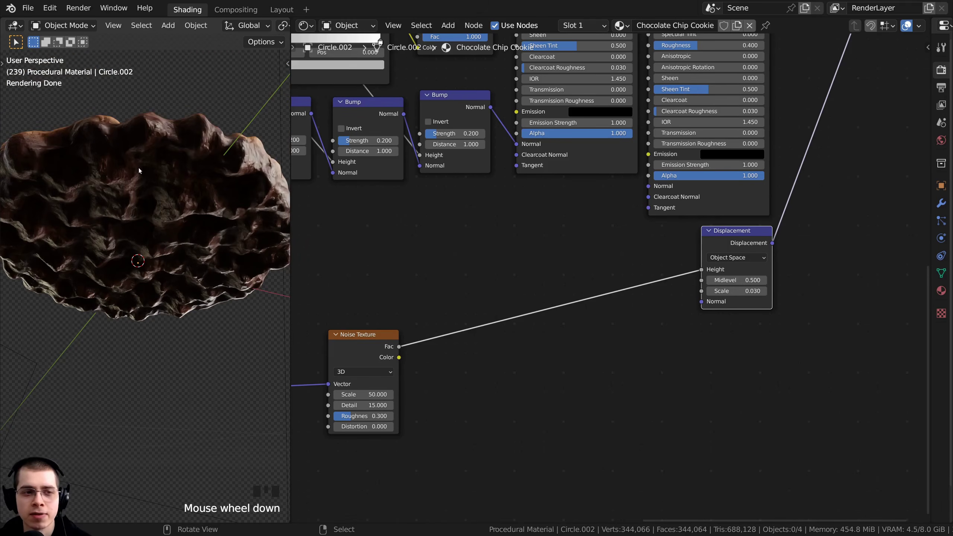
mouse_move(141, 161)
middle_down()
mouse_move(157, 212)
mouse_move(152, 305)
mouse_move(161, 232)
mouse_move(152, 155)
middle_up()
scroll(157, 212, down, 2)
scroll(163, 282, up, 2)
scroll(152, 154, up, 2)
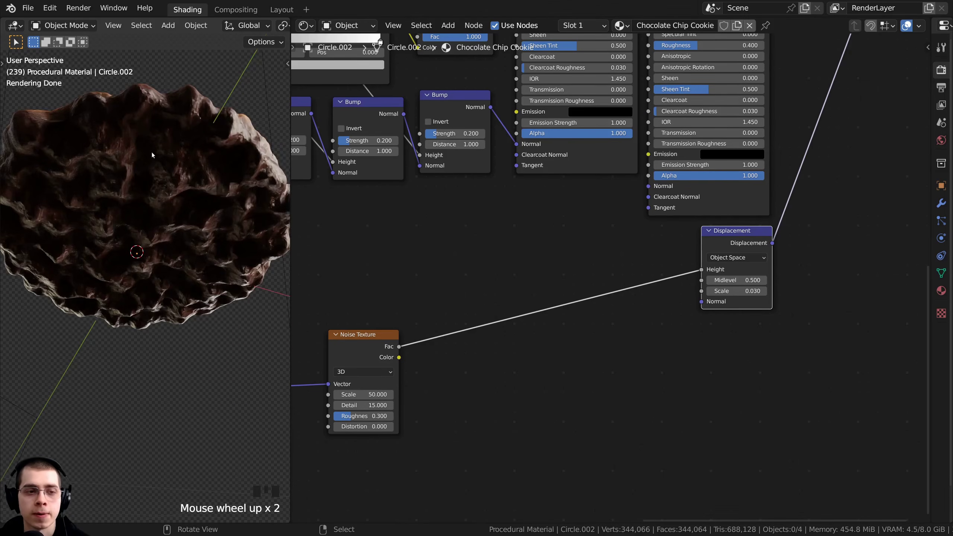
middle_drag(363, 336, 470, 316)
click(472, 316)
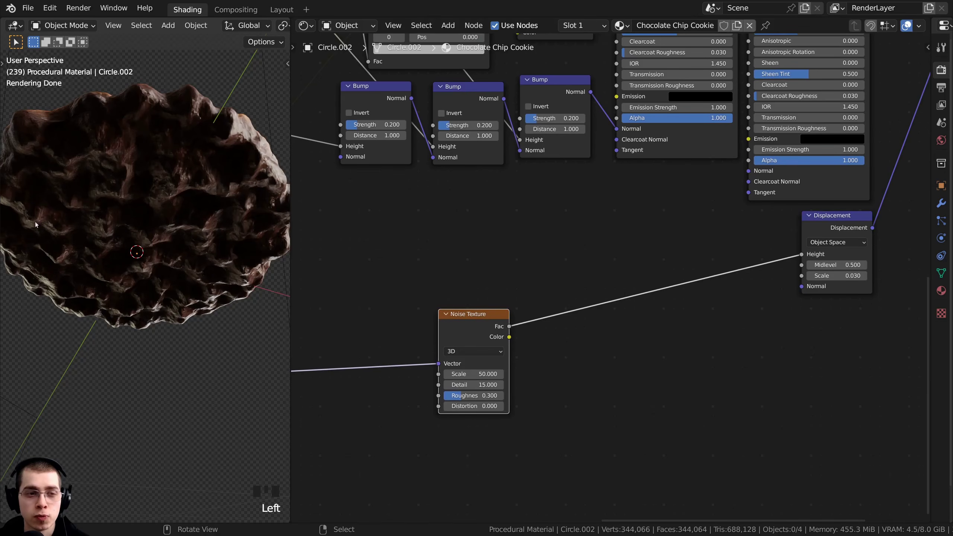
scroll(79, 258, down, 3)
middle_drag(99, 273, 110, 406)
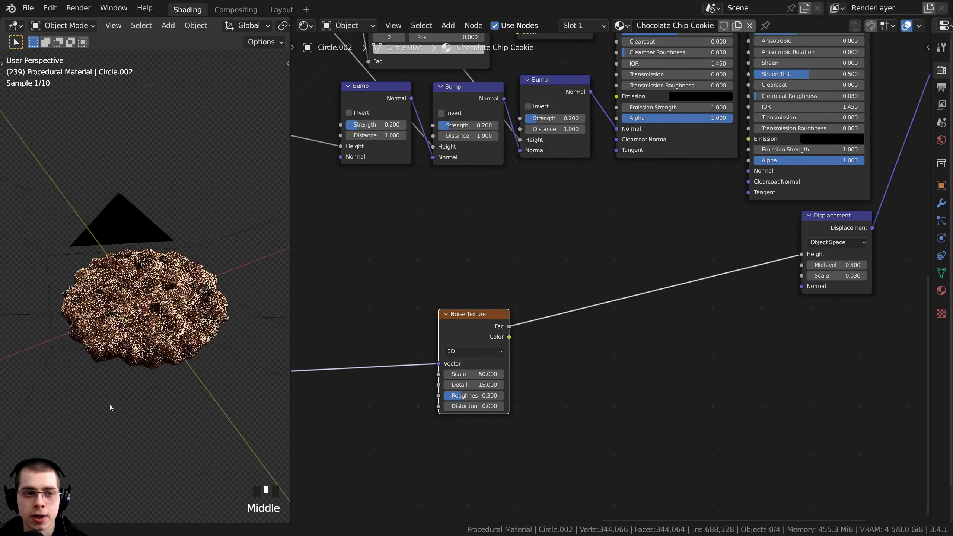
scroll(201, 314, up, 1)
scroll(586, 297, down, 2)
Add a Mix node above the displacement Noise Texture and set its data type to Color.
middle_drag(563, 293, 554, 287)
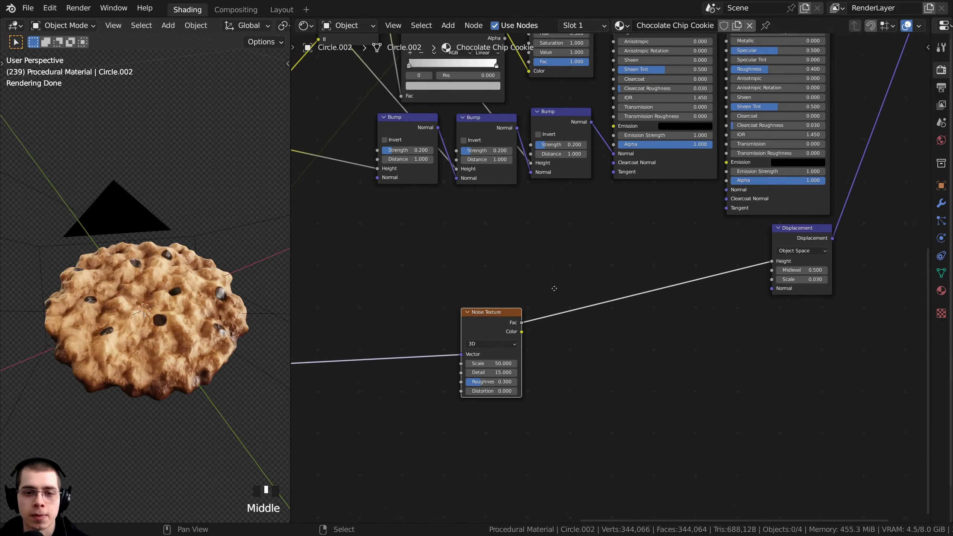
key(shift+a)
text(mix)
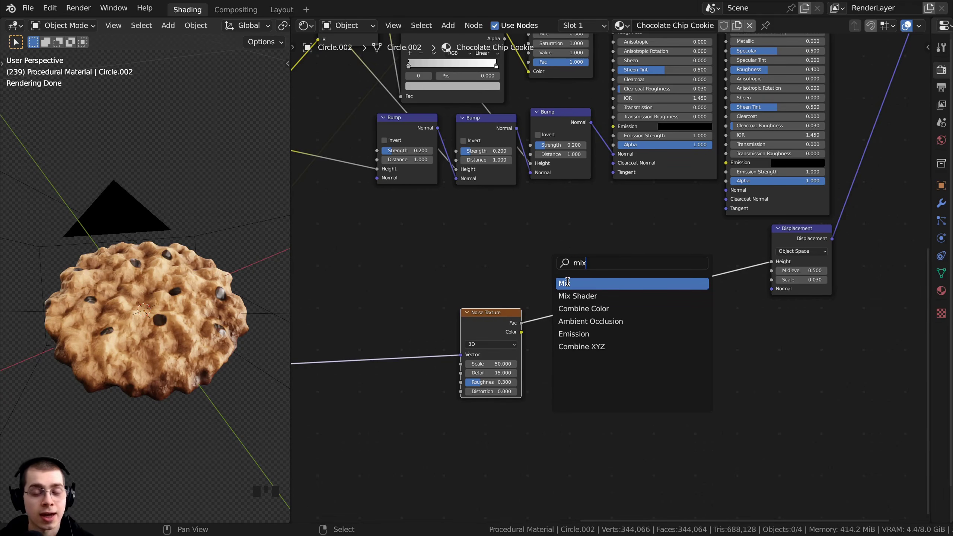
click(568, 281)
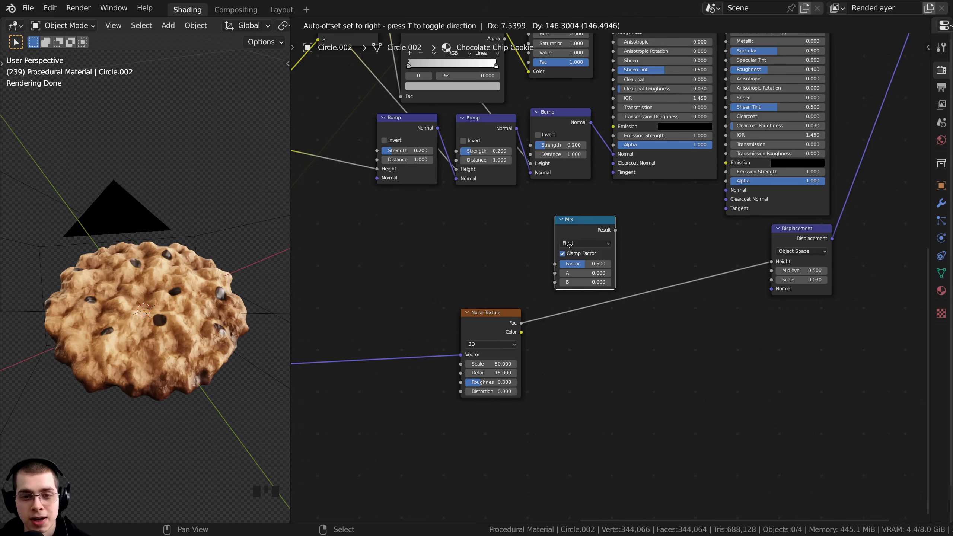
click(569, 244)
scroll(568, 244, up, 5)
click(562, 230)
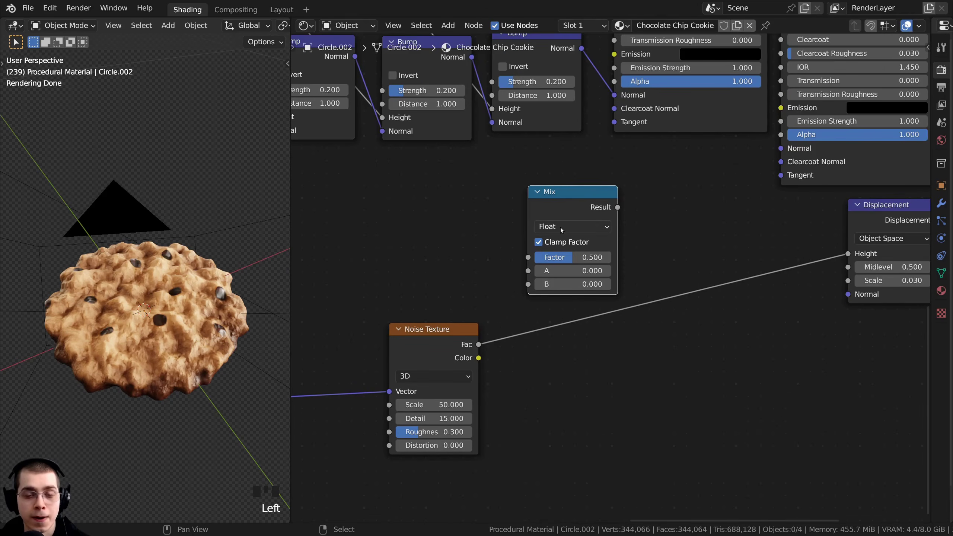
click(562, 230)
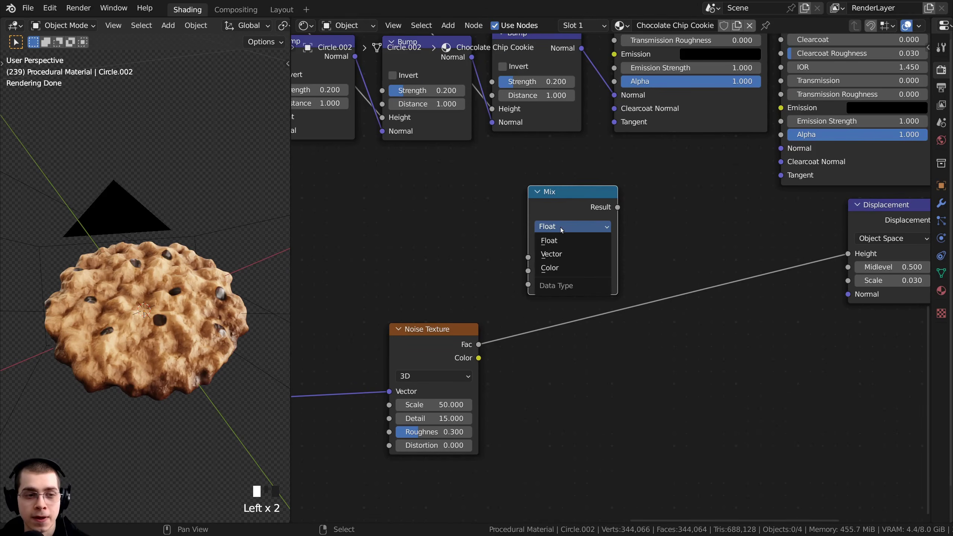
click(563, 271)
key(g)
click(562, 266)
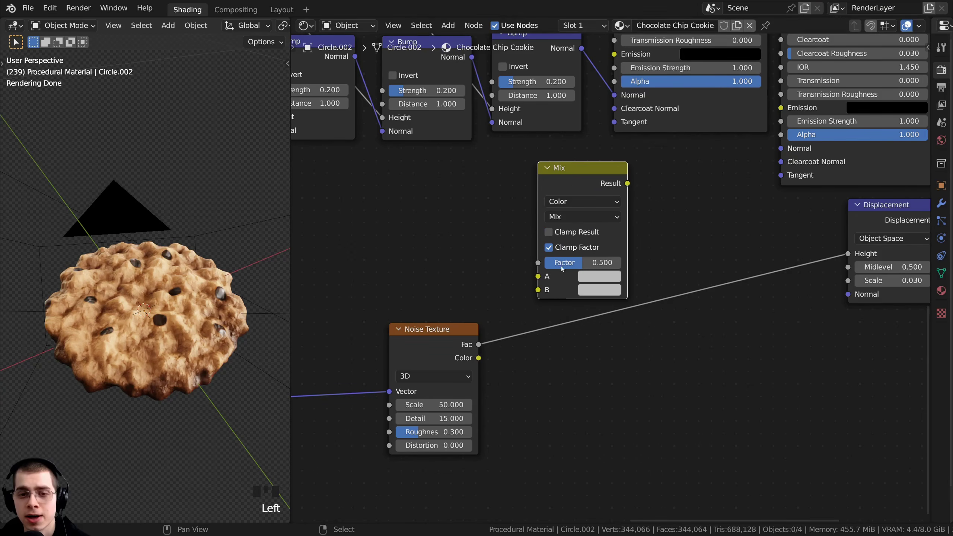
Link the displacement Noise Texture's Fac output to the Mix node's B input and place the Mix node beside that texture.
scroll(520, 330, down, 3)
scroll(560, 316, up, 1)
scroll(558, 316, up, 1)
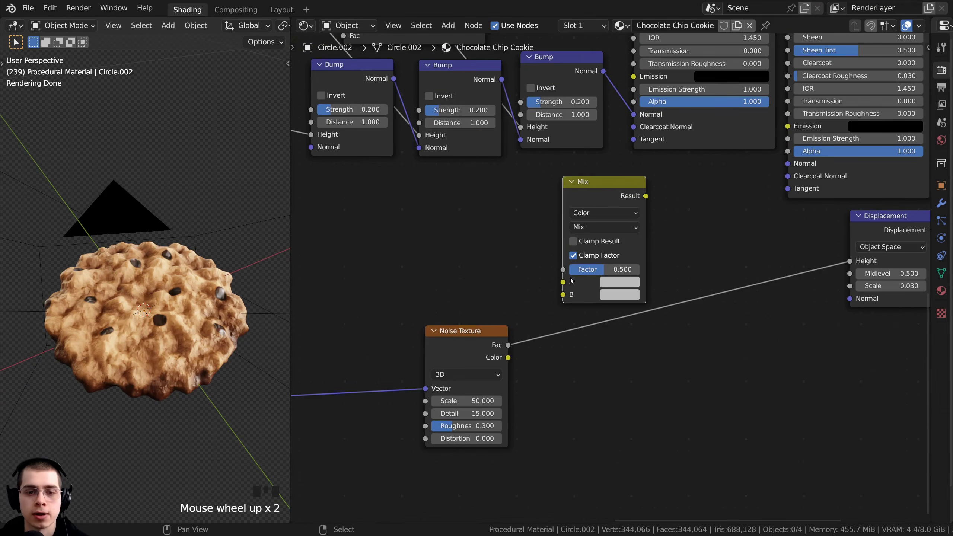
middle_drag(485, 344, 488, 305)
click(488, 305)
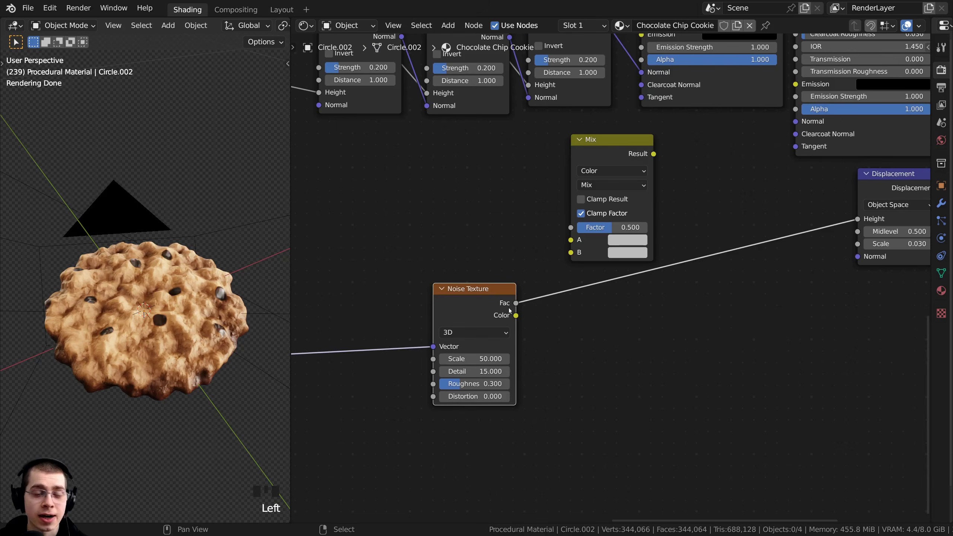
drag(516, 303, 571, 252)
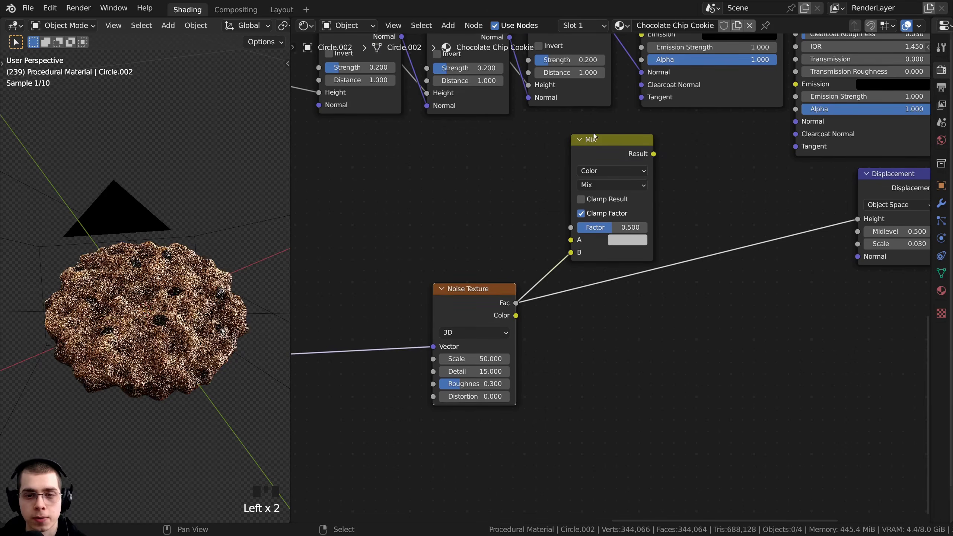
drag(594, 136, 599, 237)
scroll(434, 293, down, 4)
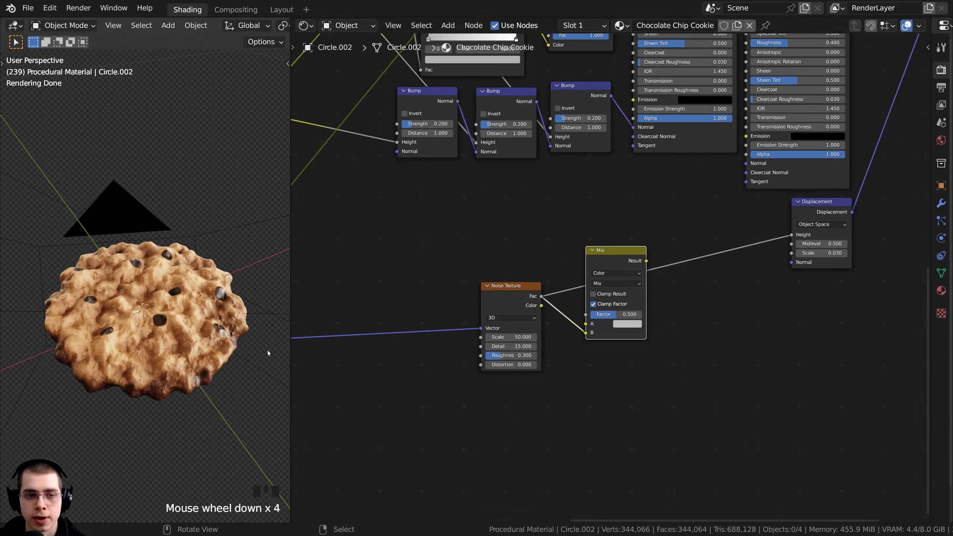
Link the Result of the Gradient frame's Multiply node to the A input of the new Mix node.
scroll(394, 312, up, 3)
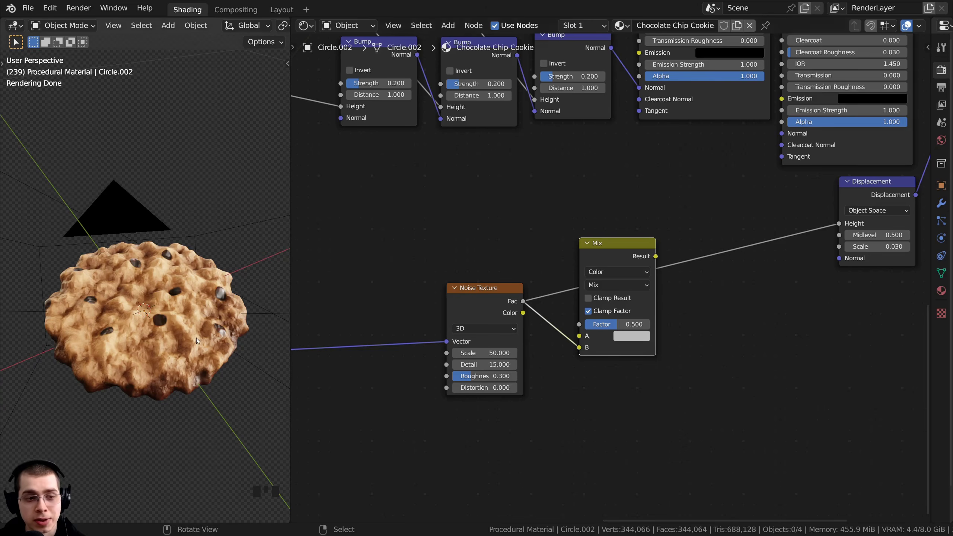
scroll(419, 277, down, 5)
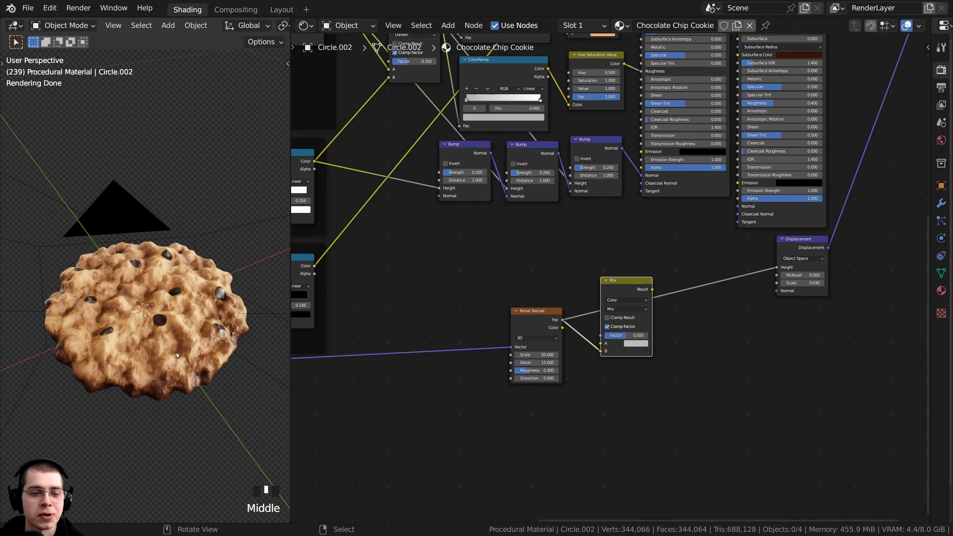
middle_drag(176, 353, 79, 265)
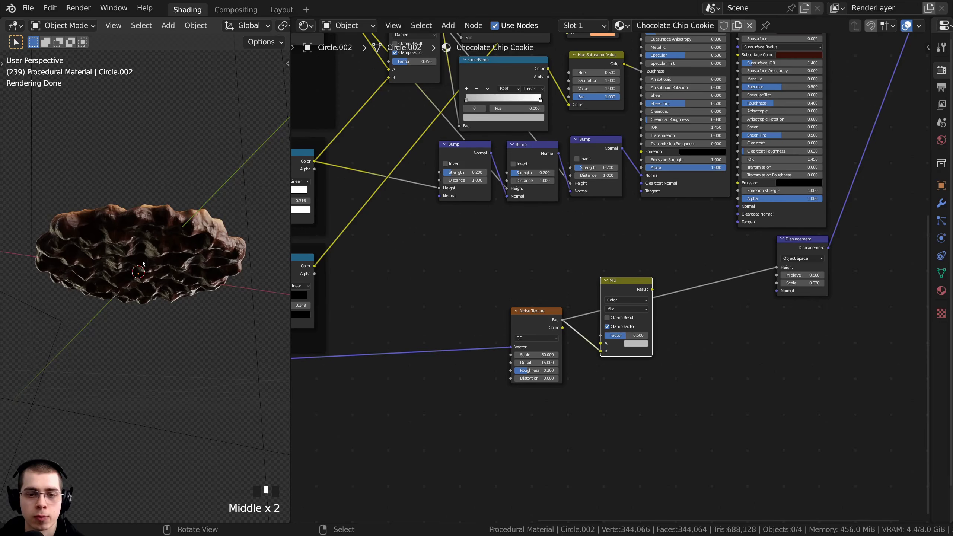
scroll(538, 247, down, 1)
middle_drag(538, 247, 608, 341)
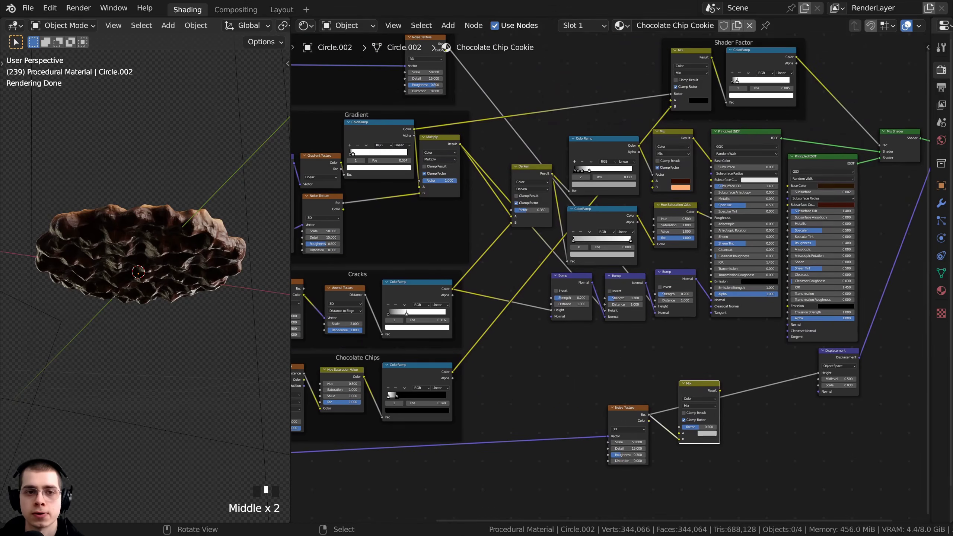
scroll(515, 184, up, 4)
click(446, 133)
middle_drag(555, 170, 485, 112)
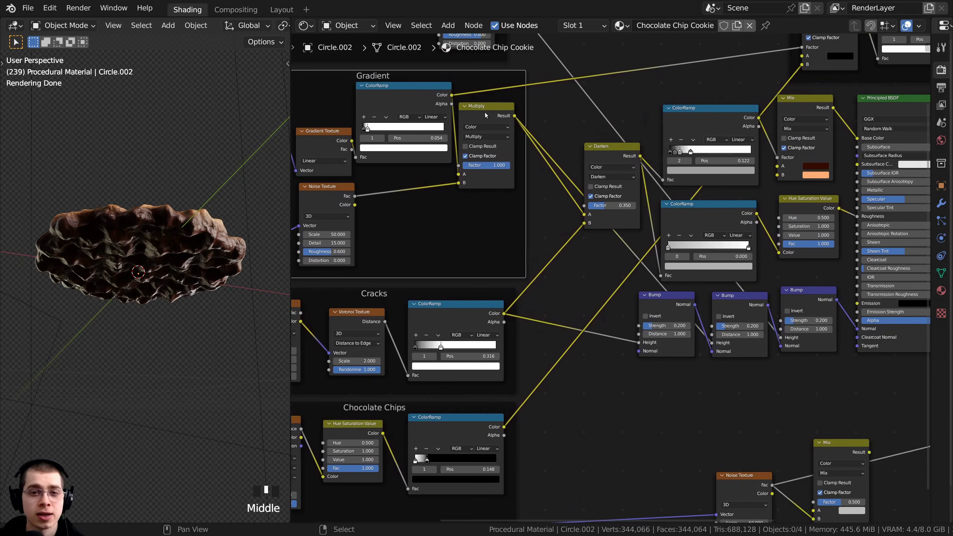
click(487, 112)
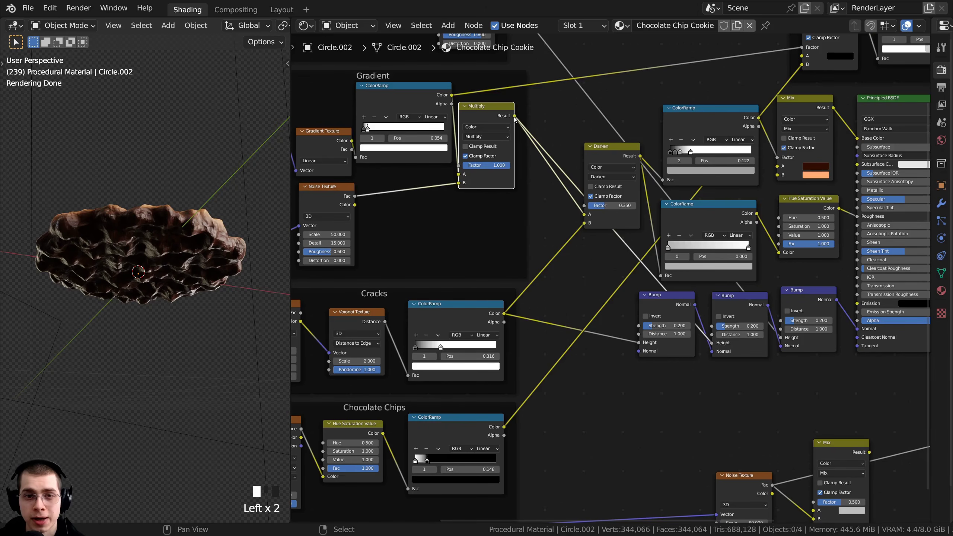
drag(515, 116, 814, 356)
Preview the new Mix node's output on the cookie and inspect it from above.
middle_drag(849, 315, 717, 312)
scroll(720, 309, up, 3)
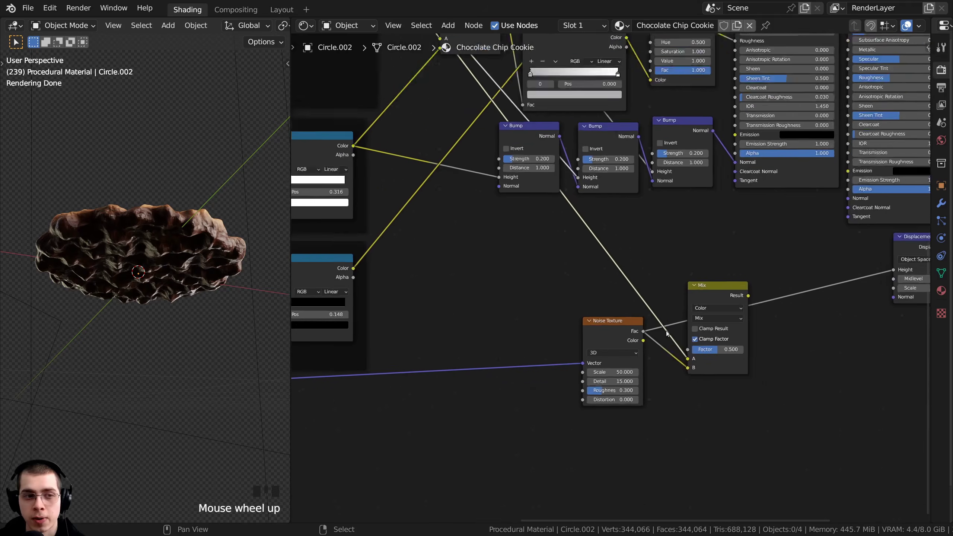
ctrl+shift+middle_click(671, 300)
ctrl+shift+click(706, 295)
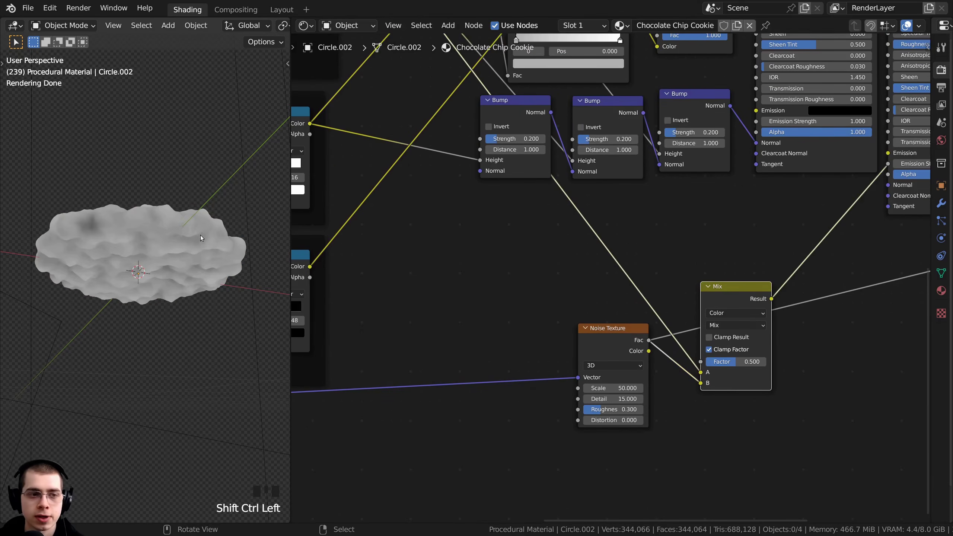
middle_drag(200, 235, 185, 307)
scroll(185, 307, up, 2)
middle_drag(673, 286, 516, 263)
middle_drag(433, 320, 452, 311)
scroll(452, 311, up, 2)
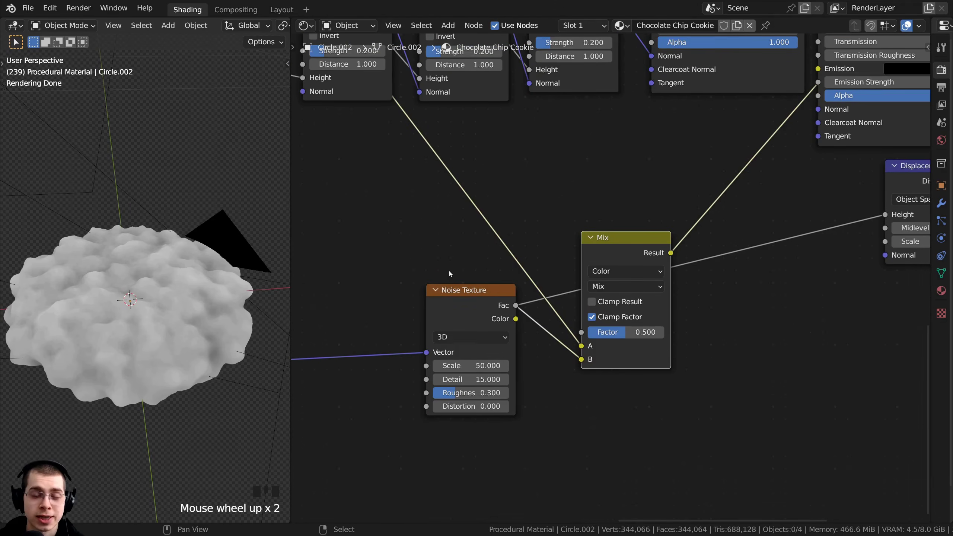
Review the Gradient frame's ColorRamp and Multiply nodes against the Mix node's preview and blend settings.
scroll(406, 236, down, 5)
middle_drag(398, 231, 676, 455)
scroll(436, 228, down, 1)
middle_drag(437, 229, 487, 259)
click(394, 116)
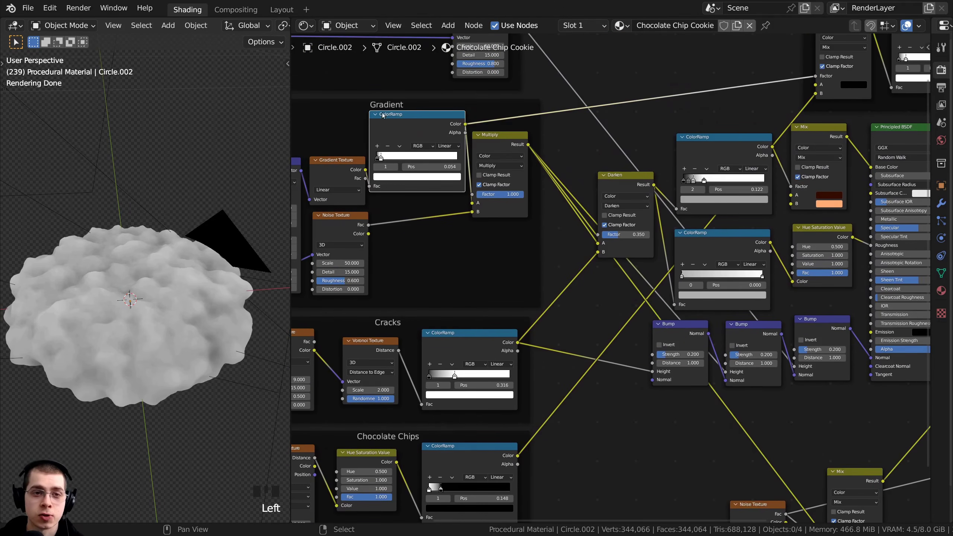
middle_drag(836, 455, 654, 376)
scroll(653, 376, up, 5)
scroll(638, 344, up, 1)
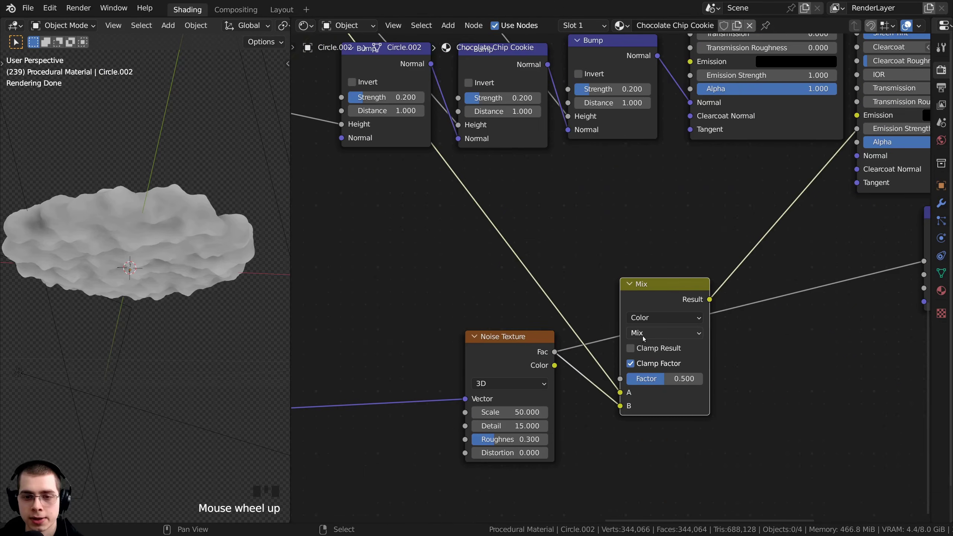
Set the Mix node fed by the Noise Texture to the Darken blending mode with a factor of 1.000.
click(644, 333)
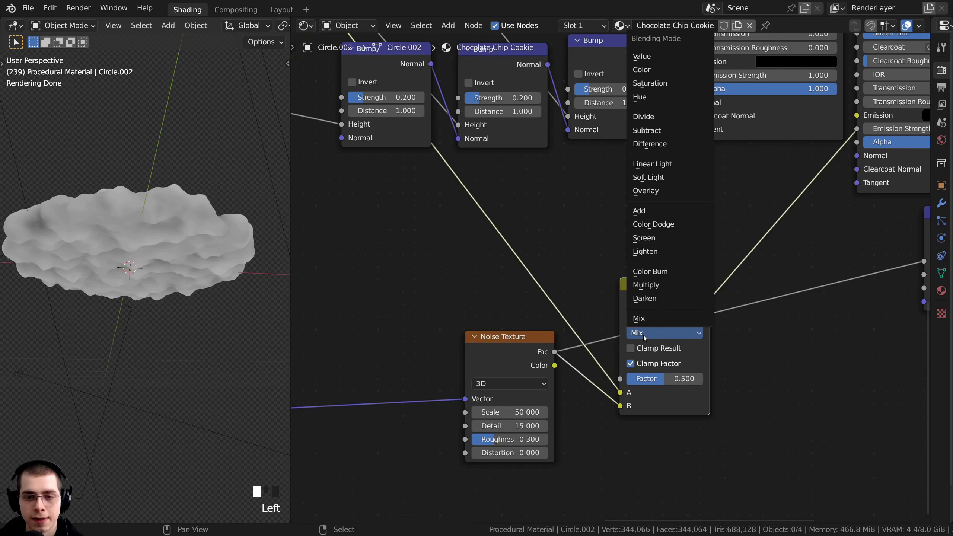
click(655, 299)
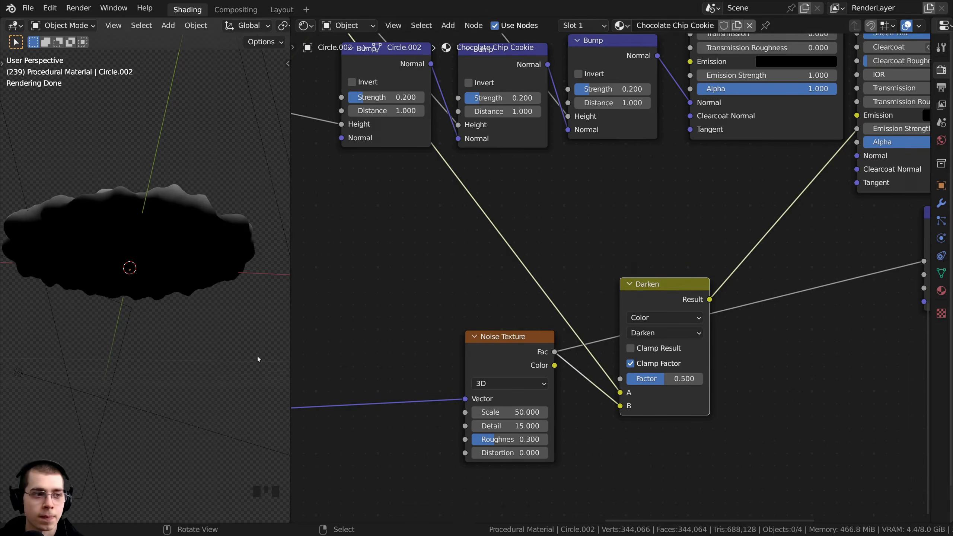
scroll(634, 451, up, 1)
drag(674, 361, 722, 362)
Connect the Darken node's Result to the Height input of the Displacement node.
scroll(209, 378, down, 2)
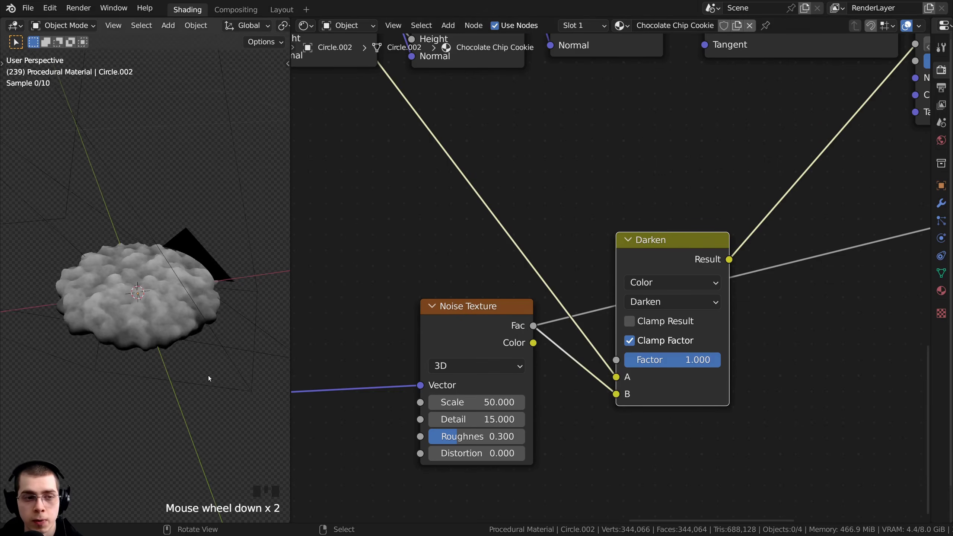
middle_drag(209, 375, 192, 285)
scroll(160, 184, up, 3)
scroll(59, 174, down, 1)
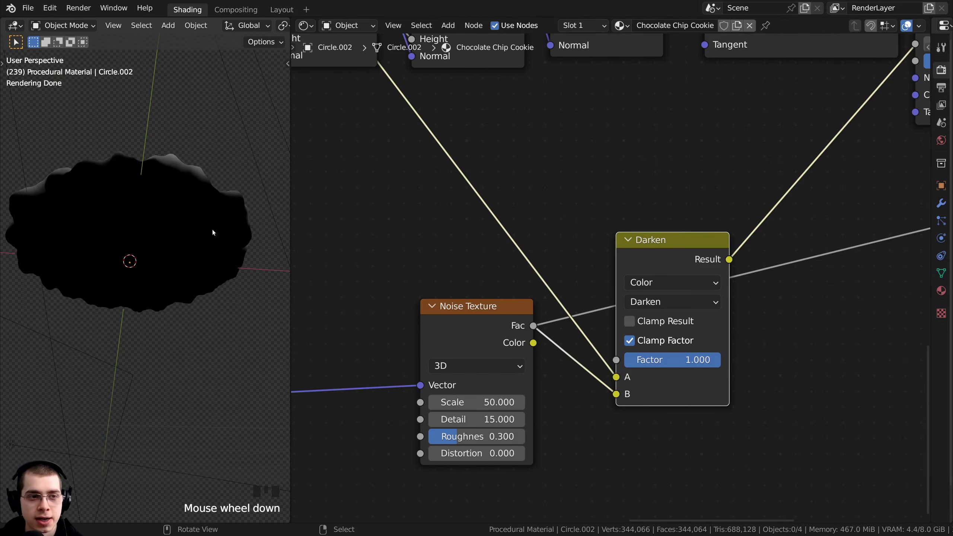
middle_drag(116, 262, 148, 258)
key(KP_0)
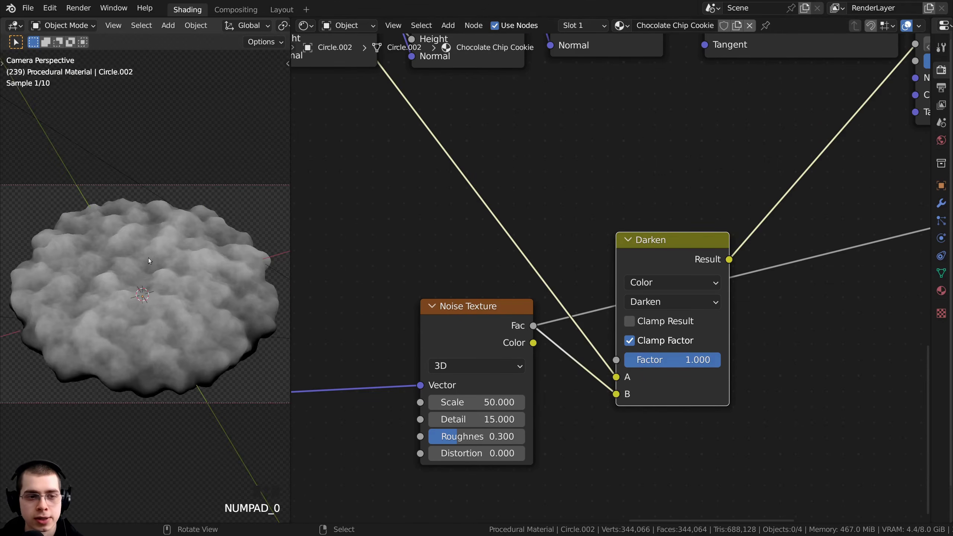
scroll(722, 221, down, 7)
scroll(723, 221, up, 2)
middle_drag(722, 220, 621, 281)
drag(531, 310, 528, 302)
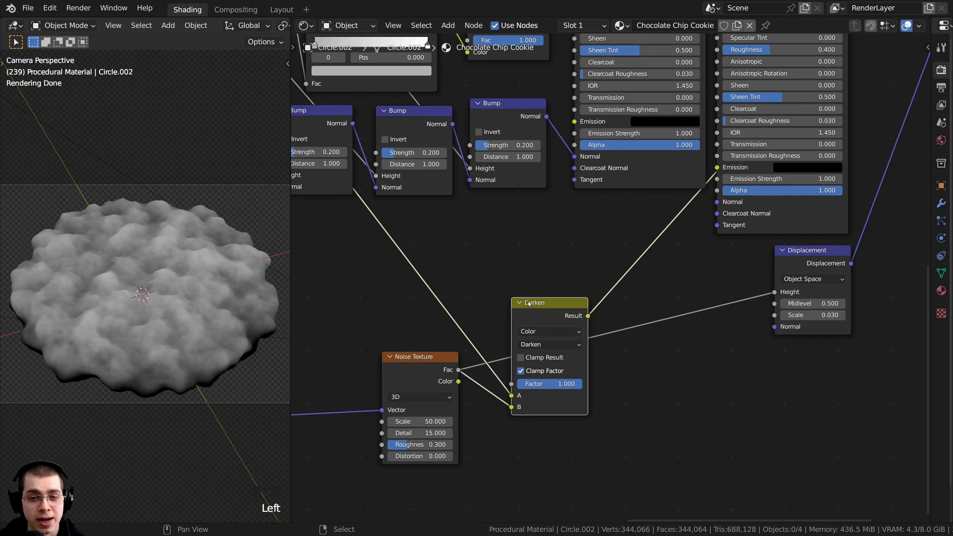
drag(588, 316, 779, 295)
Set the Displacement node's midlevel to 0.
middle_drag(210, 368, 207, 323)
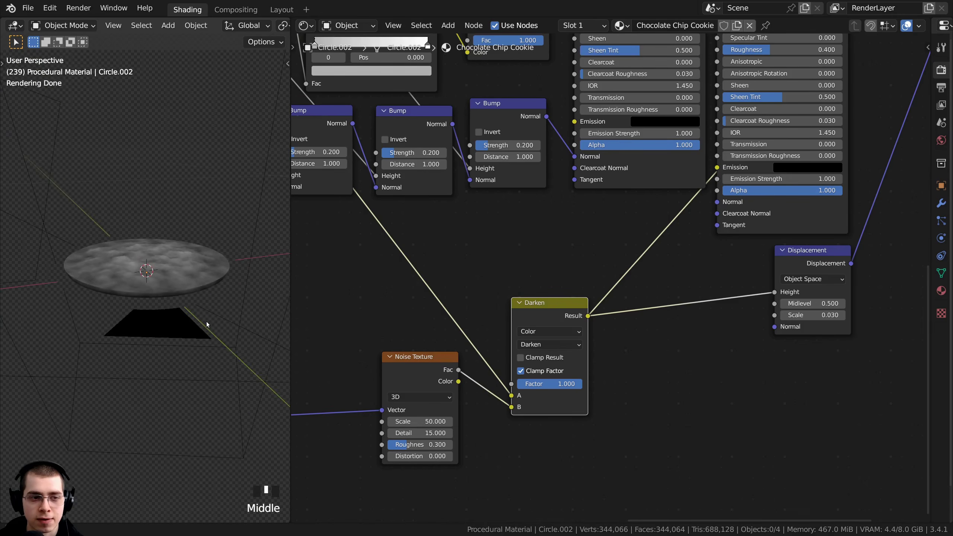
scroll(651, 344, up, 3)
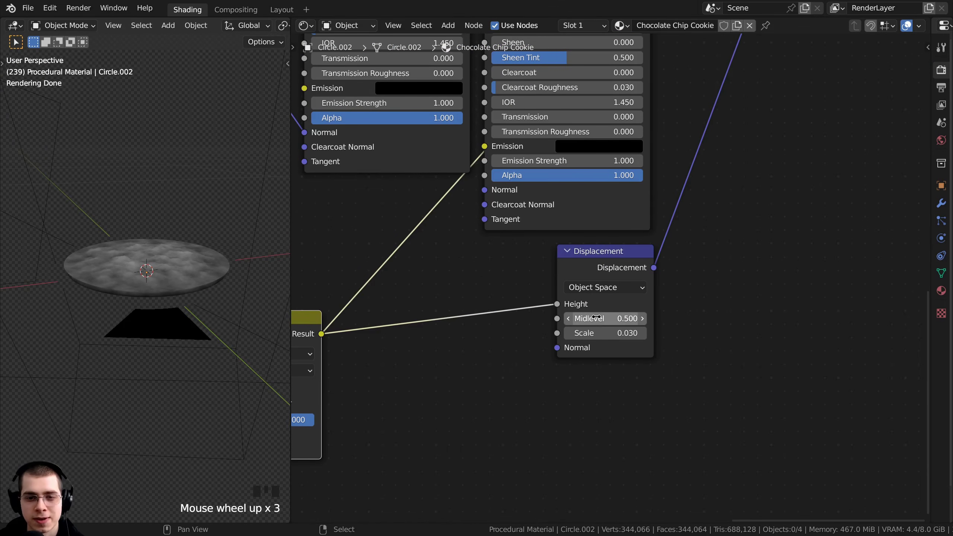
click(614, 319)
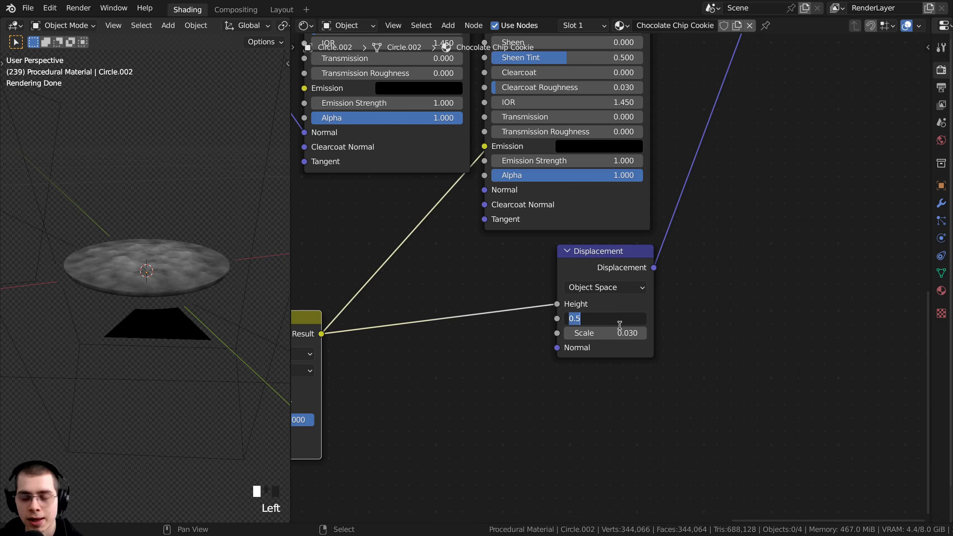
text(0)
key(Return)
Connect the Mix Shader back to the Material Output's Surface to preview the full cookie material.
middle_drag(177, 331, 186, 353)
scroll(180, 243, up, 3)
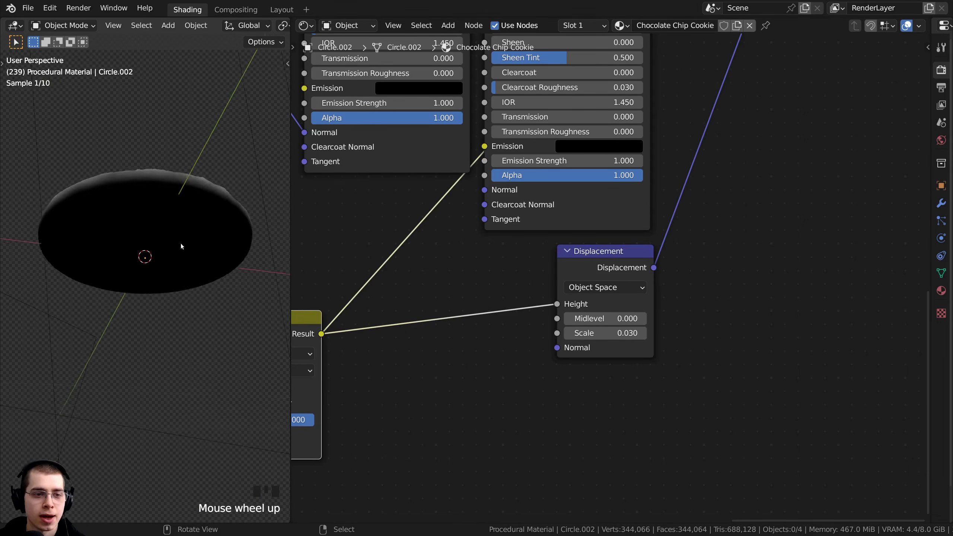
scroll(181, 245, up, 1)
scroll(432, 229, down, 6)
middle_drag(446, 191, 548, 297)
middle_drag(563, 238, 579, 305)
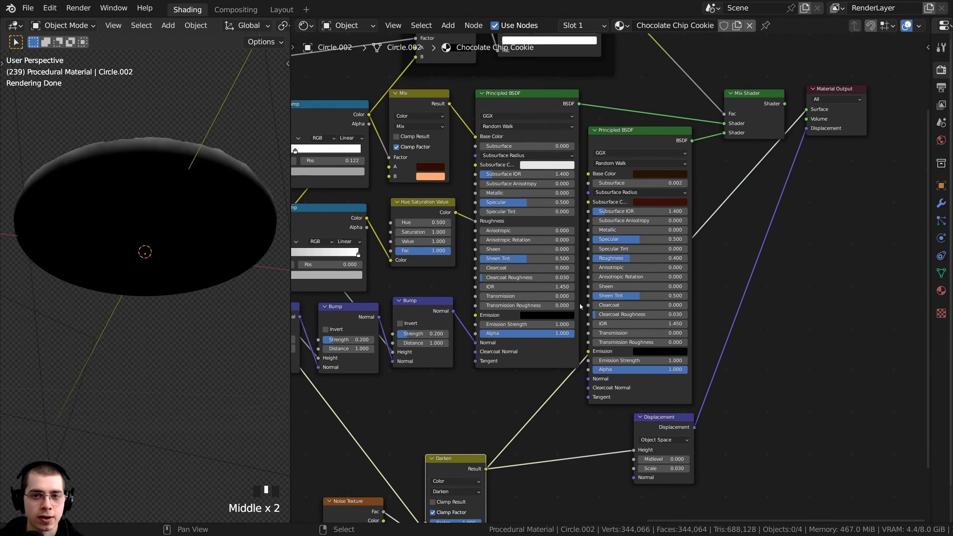
middle_drag(663, 230, 645, 279)
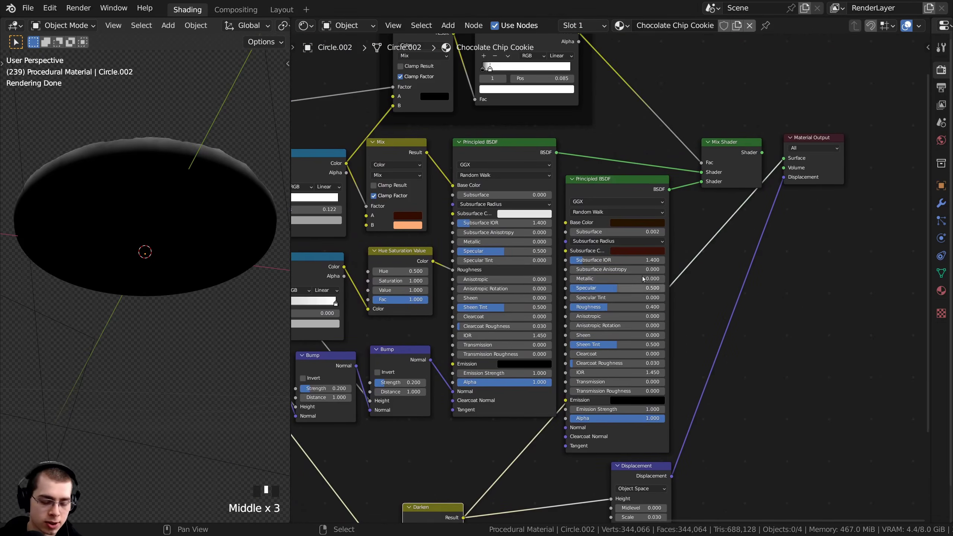
ctrl+shift+click(726, 150)
shift+middle_drag(241, 282, 213, 203)
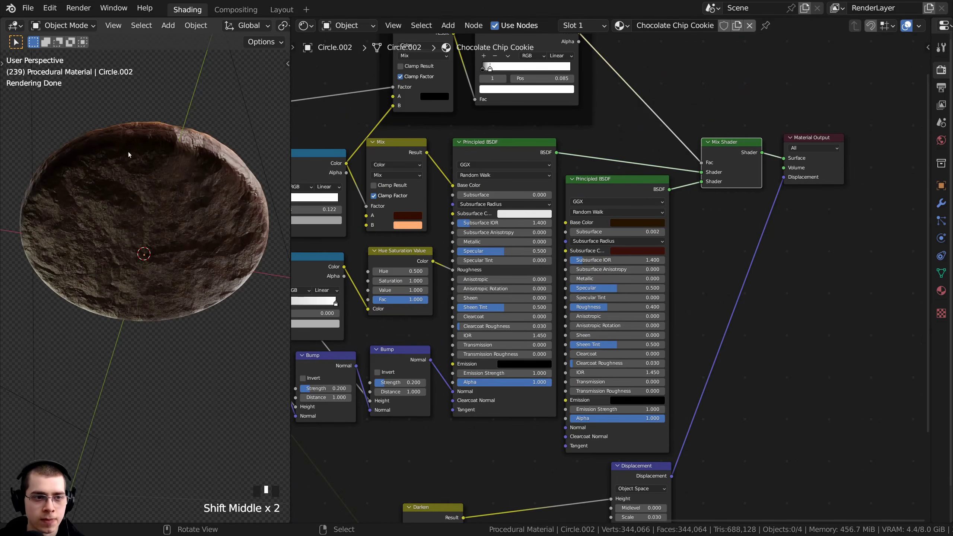
middle_drag(300, 284, 405, 243)
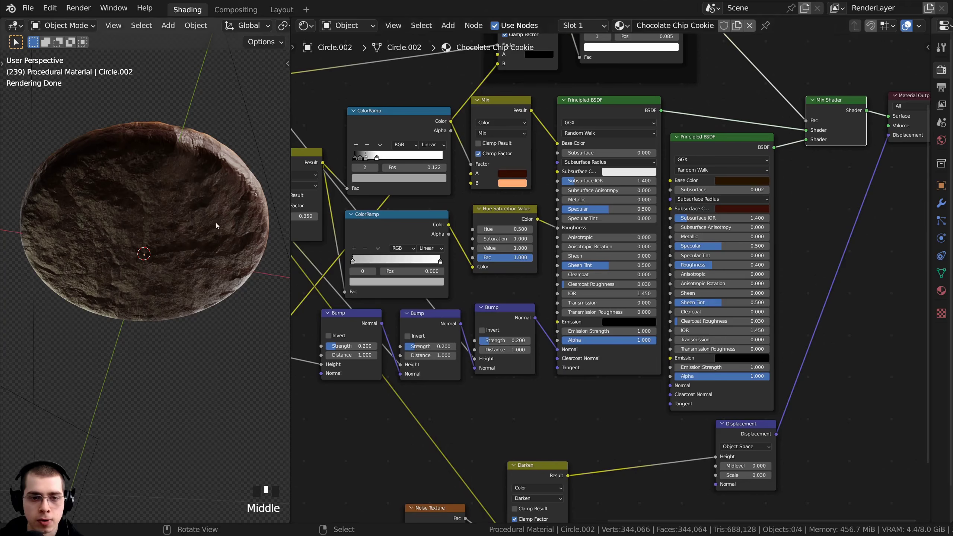
middle_drag(206, 218, 145, 321)
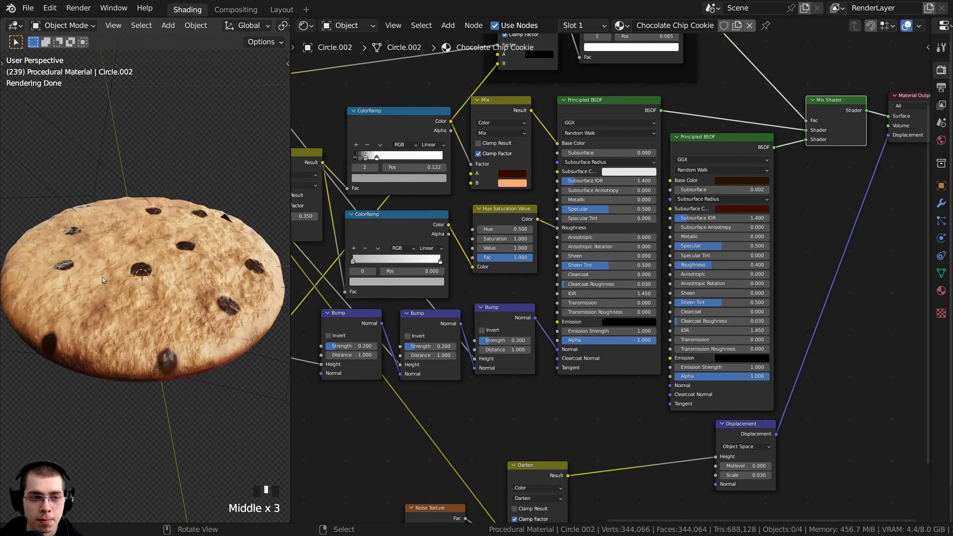
middle_drag(154, 276, 167, 306)
Set the Displacement node's scale to 0.08.
middle_drag(575, 443, 518, 368)
scroll(518, 368, up, 1)
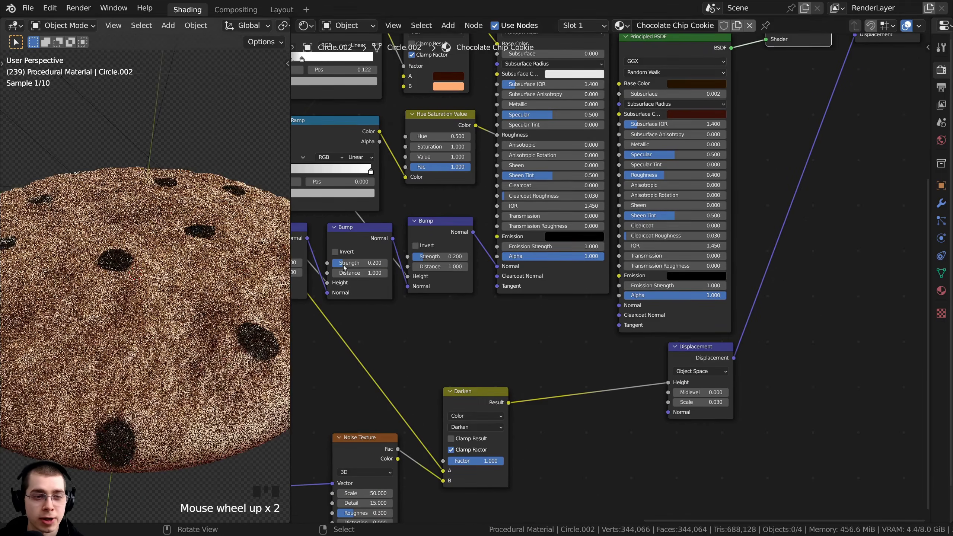
middle_drag(698, 388, 668, 359)
scroll(668, 360, up, 4)
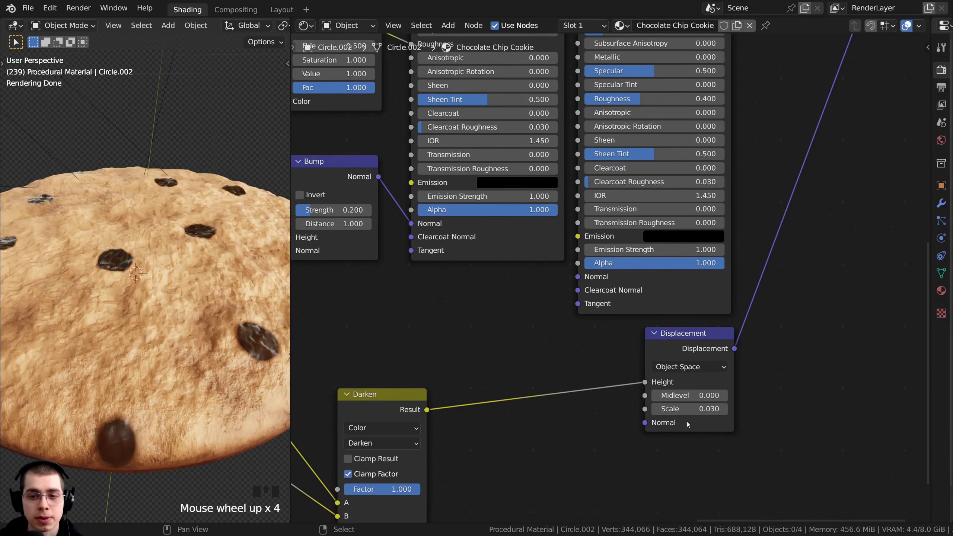
middle_drag(700, 418, 694, 397)
click(677, 389)
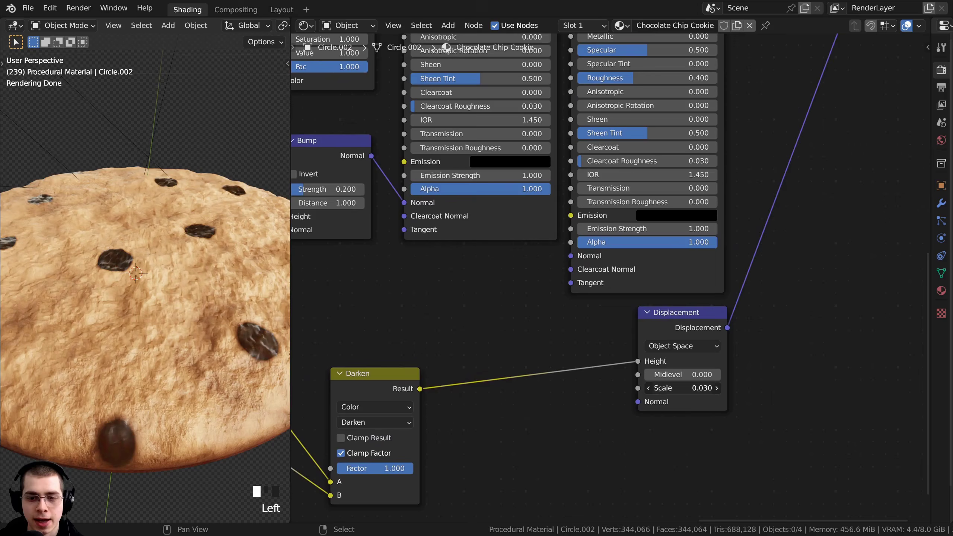
click(683, 398)
click(677, 391)
click(677, 392)
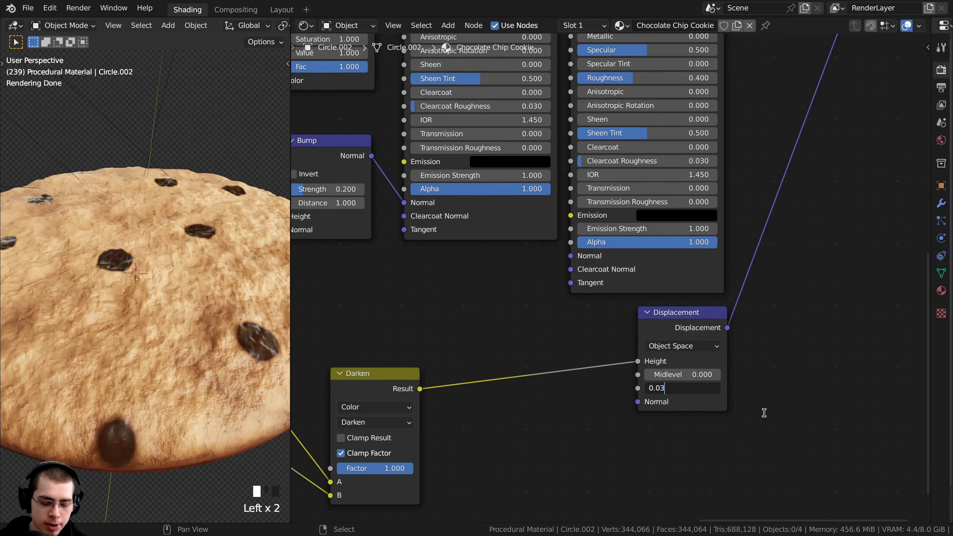
key(BackSpace)
text(8)
key(Return)
scroll(210, 321, down, 3)
middle_drag(199, 319, 172, 318)
key(KP_0)
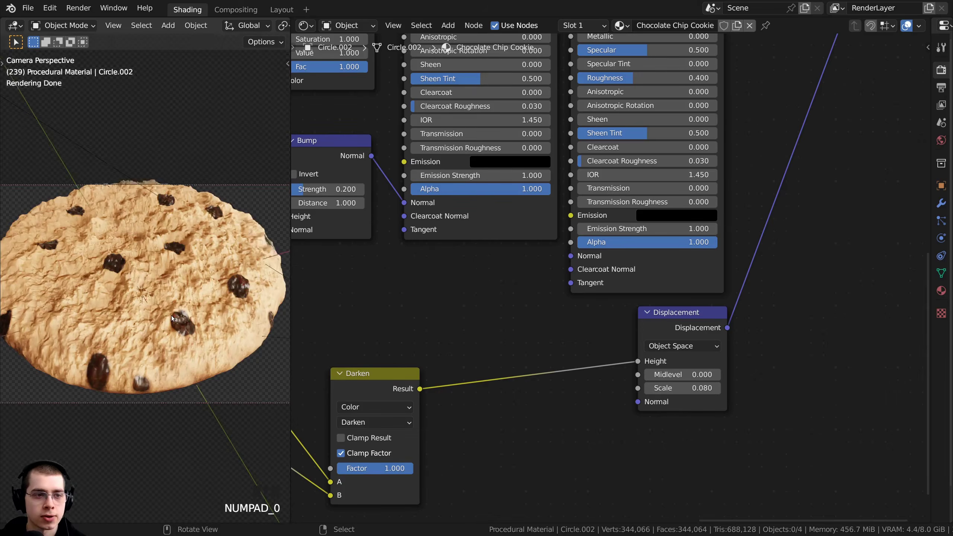
Change the blending mode of the Darken node feeding the displacement to Multiply.
scroll(118, 293, up, 5)
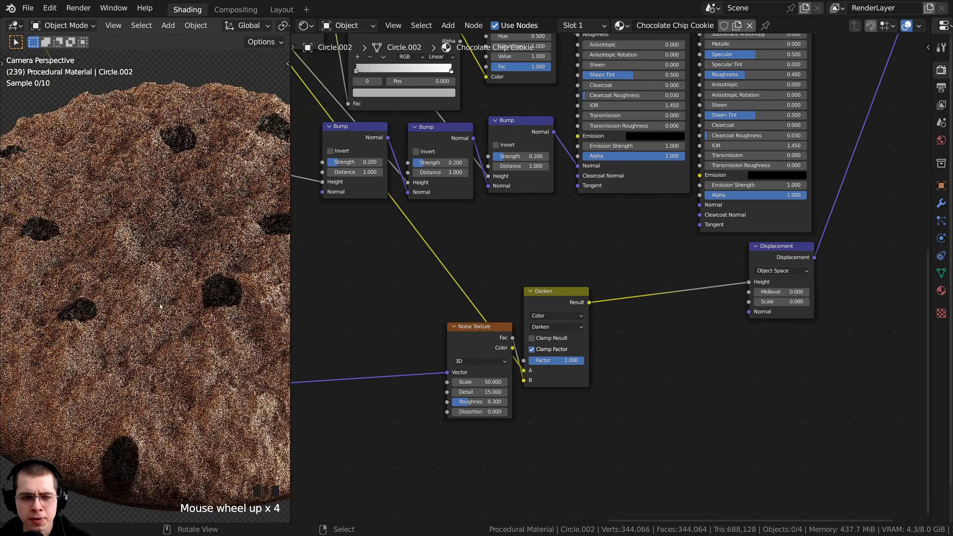
scroll(142, 191, down, 3)
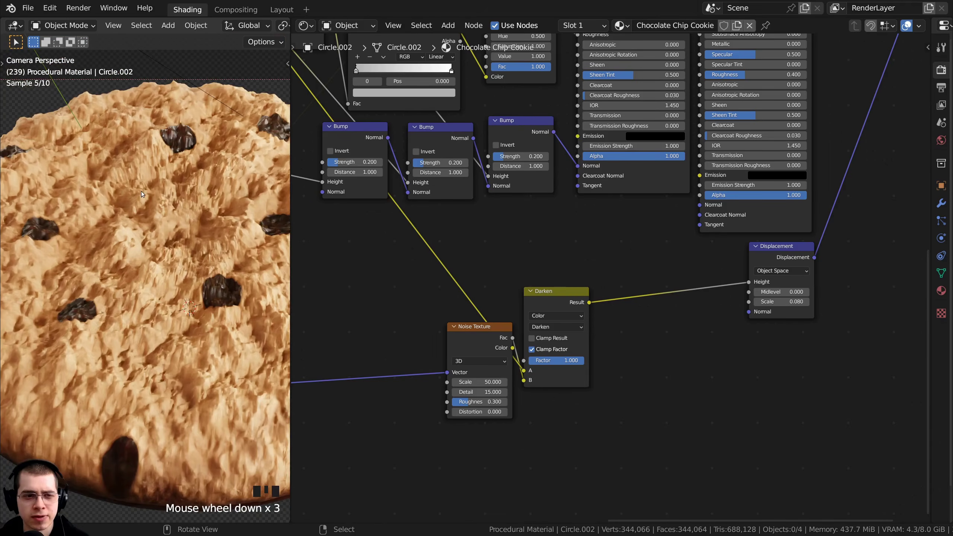
scroll(444, 303, up, 4)
middle_drag(503, 335, 553, 273)
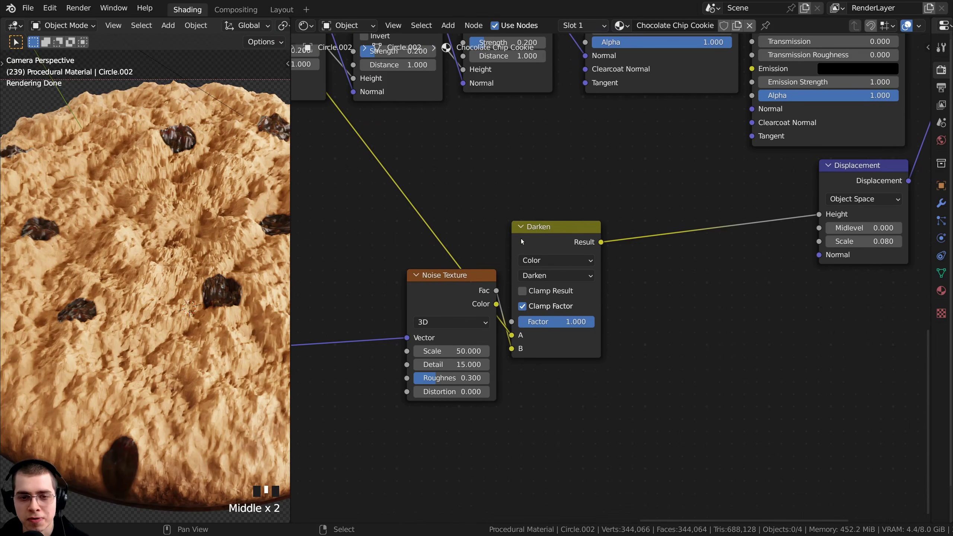
drag(556, 225, 564, 219)
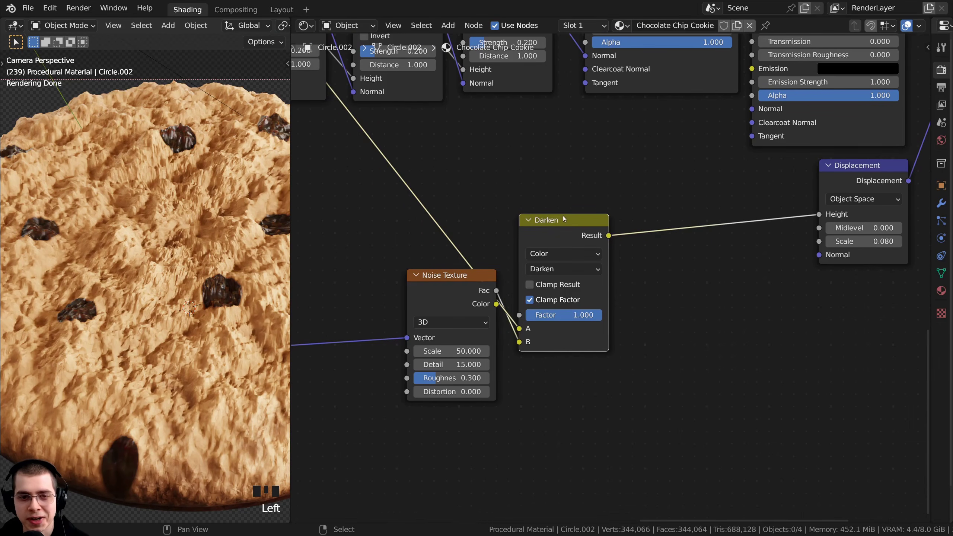
click(550, 270)
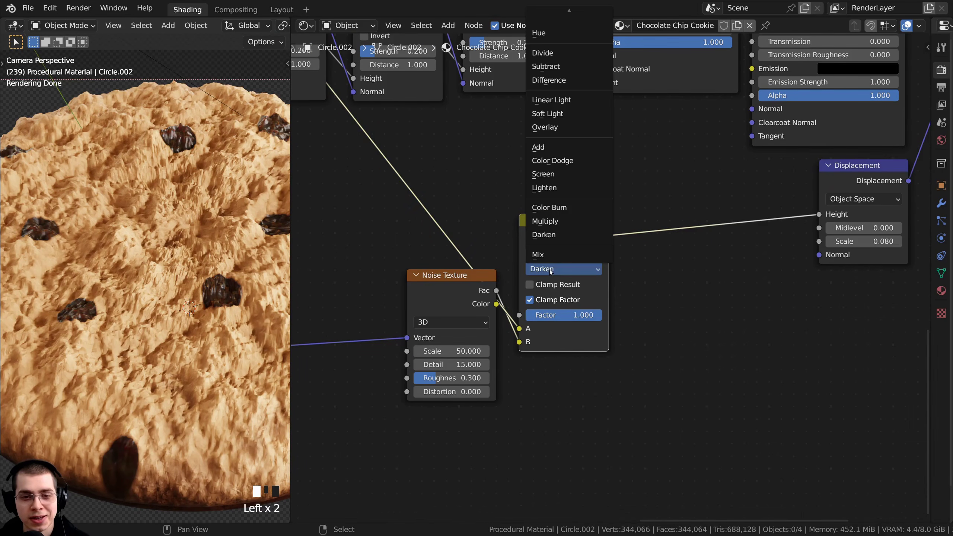
click(556, 228)
scroll(111, 269, down, 2)
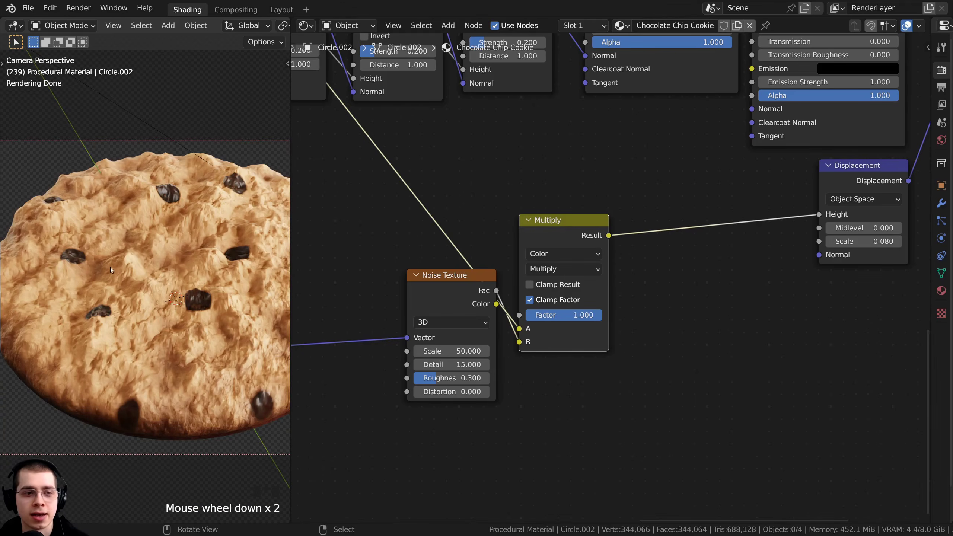
shift+middle_drag(192, 232, 184, 233)
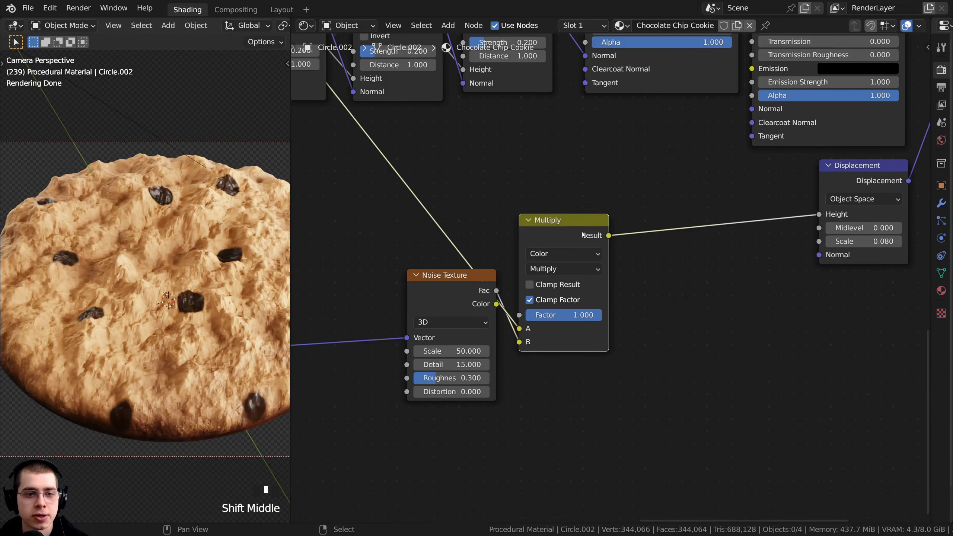
drag(562, 267, 565, 261)
Add a reroute point on the long link into the Multiply node's A input and move it below the Bump nodes, beside the Noise Texture.
scroll(535, 241, down, 6)
middle_drag(500, 224, 439, 198)
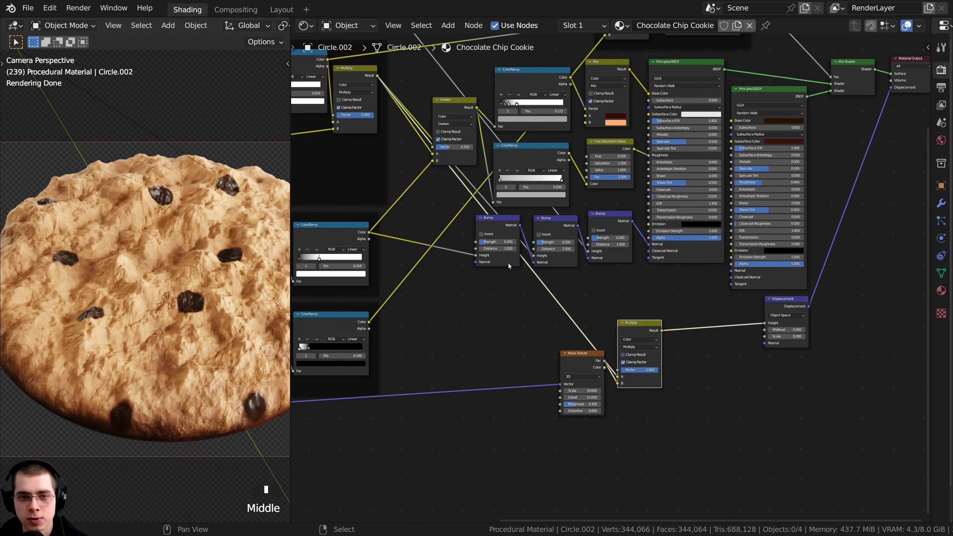
scroll(532, 287, up, 4)
scroll(536, 289, down, 3)
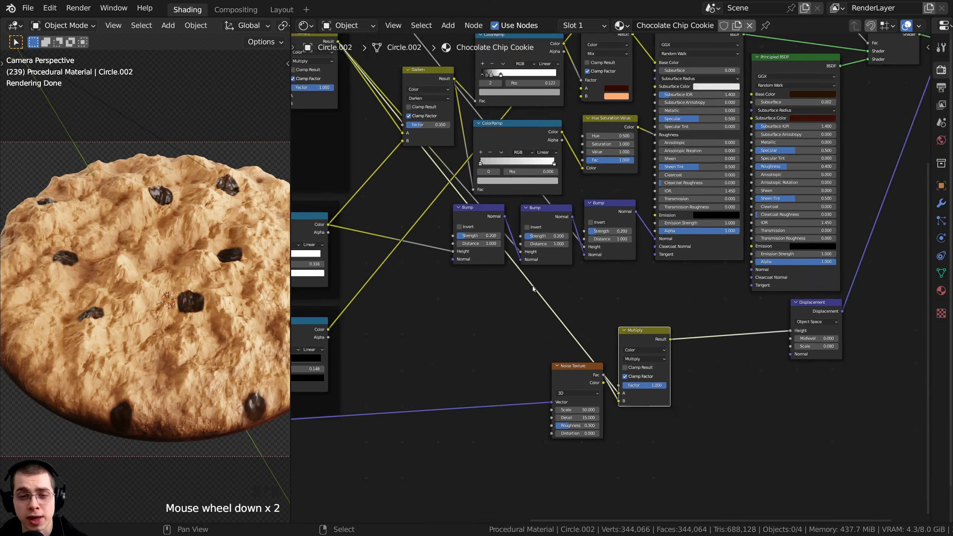
scroll(587, 299, up, 4)
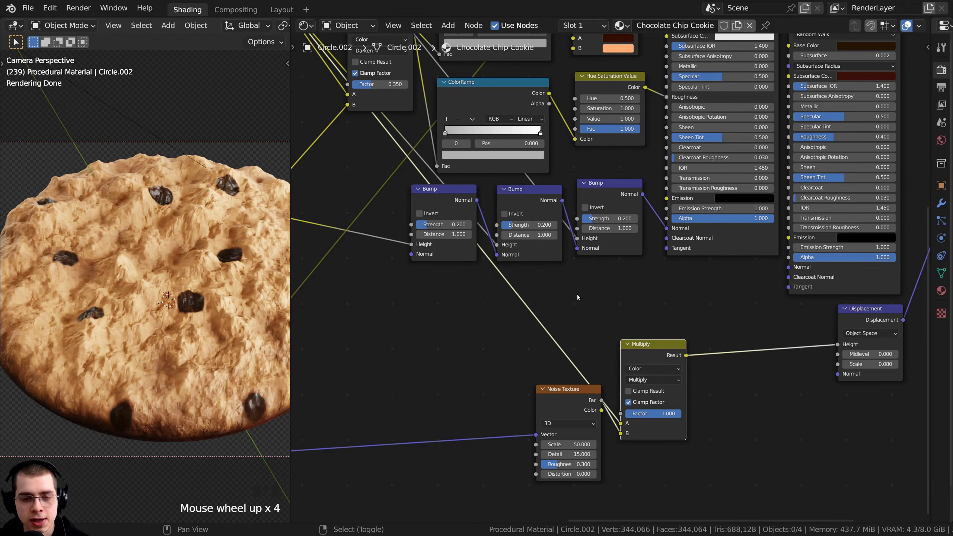
shift+right_drag(577, 295, 483, 324)
middle_drag(587, 310, 595, 289)
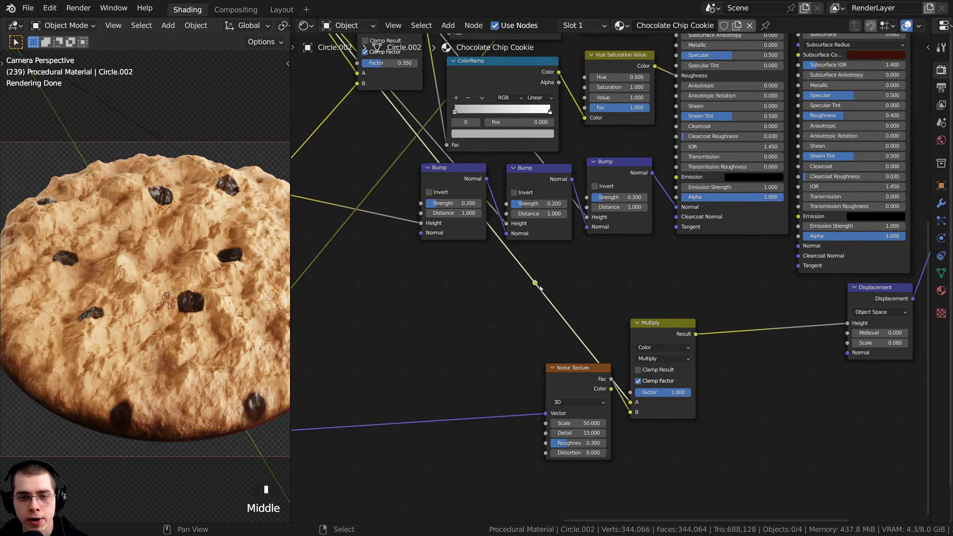
scroll(593, 289, up, 2)
right_drag(524, 283, 441, 421)
Tidy the node layout by repositioning the Noise Texture node slightly beside the Multiply node and clearing the selection.
scroll(373, 135, down, 4)
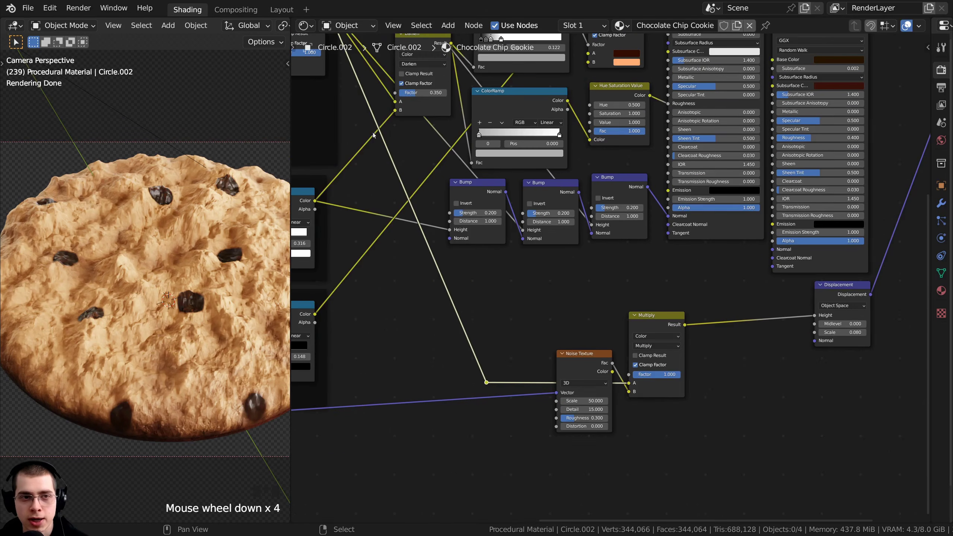
drag(581, 357, 581, 348)
scroll(575, 346, up, 4)
middle_drag(594, 356, 529, 354)
key(a)
key(a)
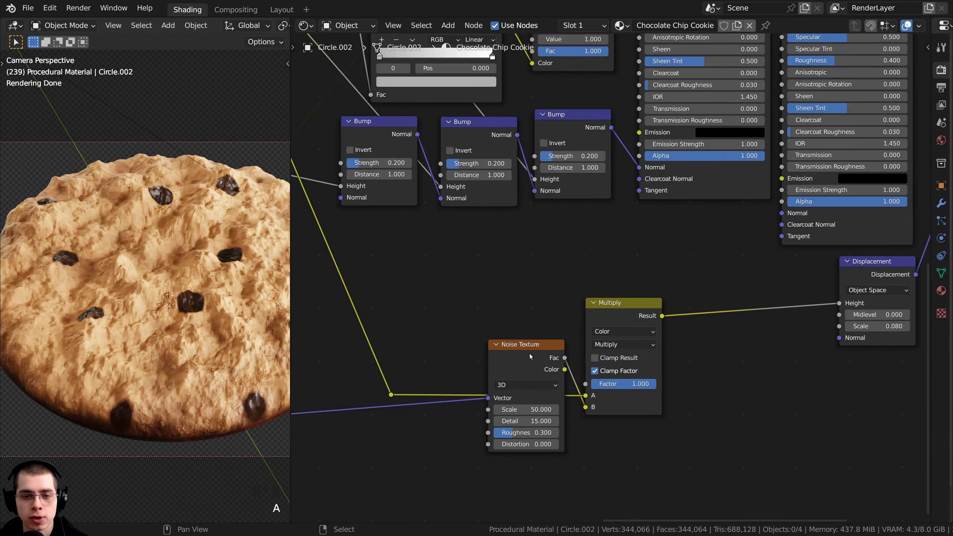
drag(529, 354, 537, 362)
key(a)
key(a)
middle_drag(545, 362, 522, 348)
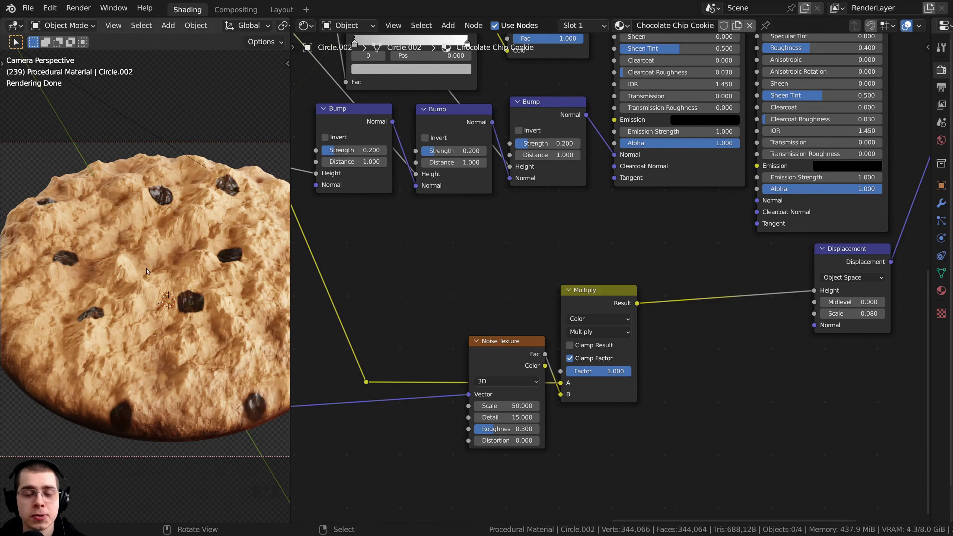
shift+middle_drag(147, 271, 153, 277)
scroll(156, 278, up, 3)
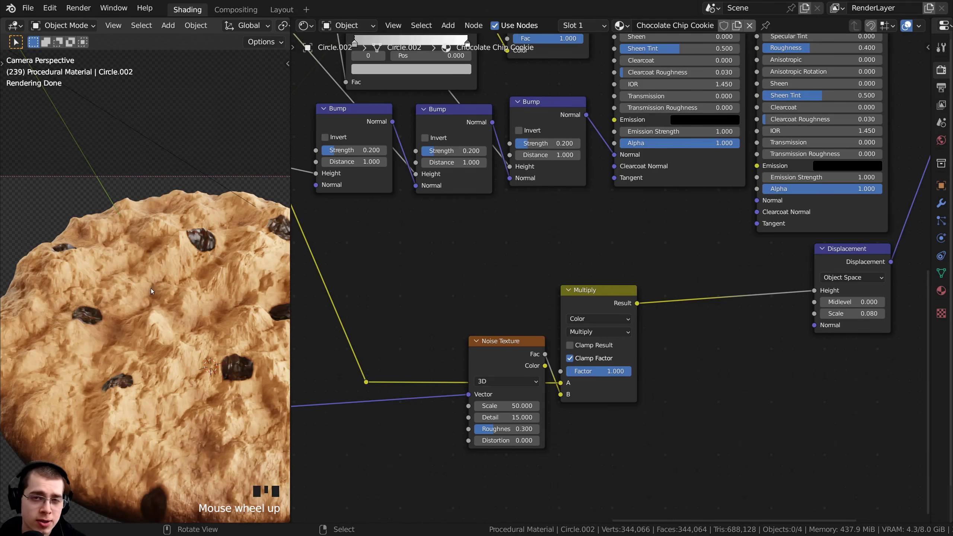
Duplicate the Multiply node that feeds the Displacement and place the copy between it and the Displacement node.
middle_drag(579, 317, 579, 285)
click(584, 262)
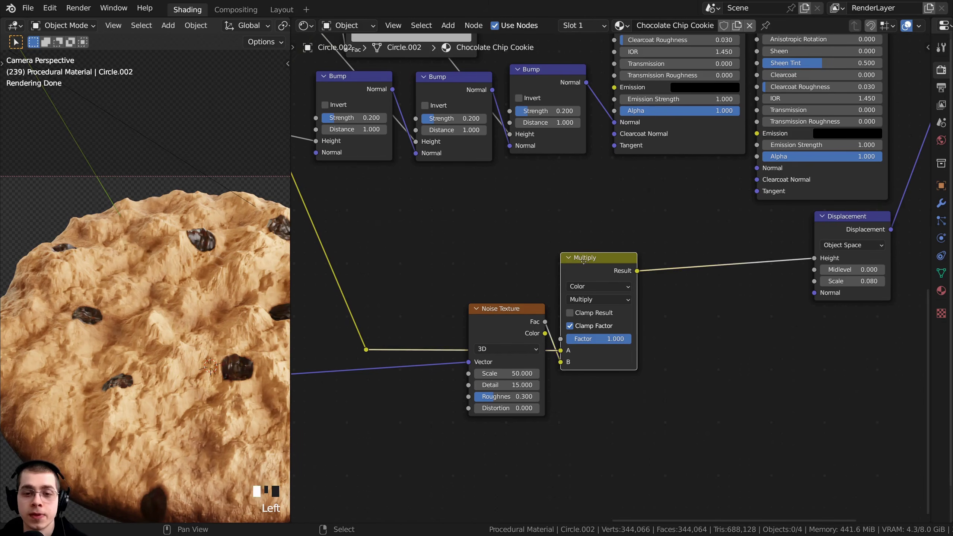
drag(584, 262, 583, 266)
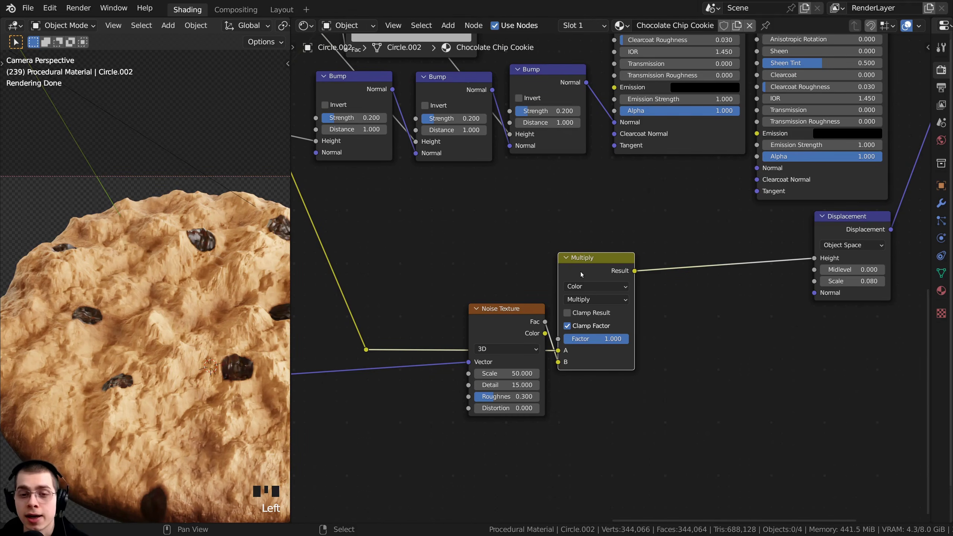
key(shift+d)
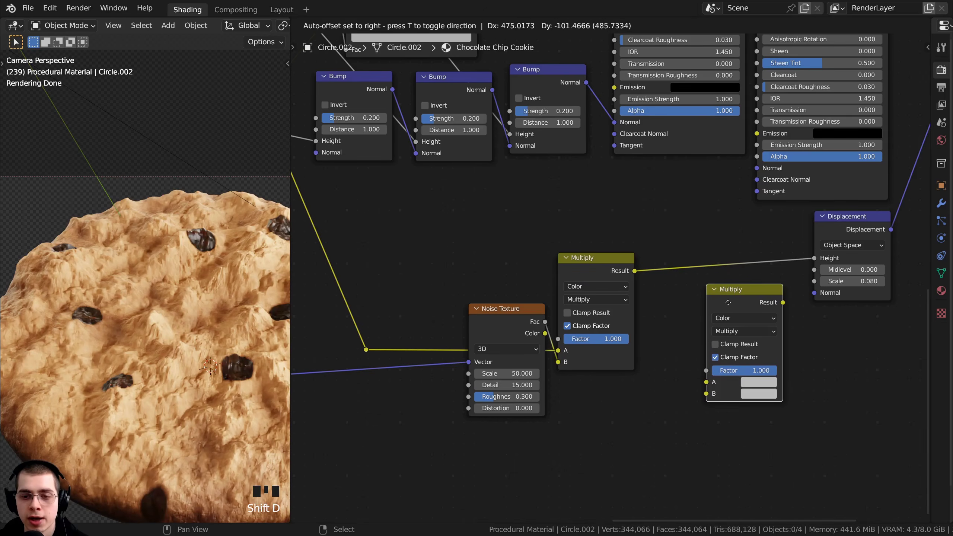
click(728, 303)
Link the original Multiply node's Result to the copy's A input and move the copy up beside the Displacement node.
middle_drag(675, 396, 662, 356)
scroll(623, 334, up, 1)
middle_drag(616, 330, 594, 326)
click(532, 213)
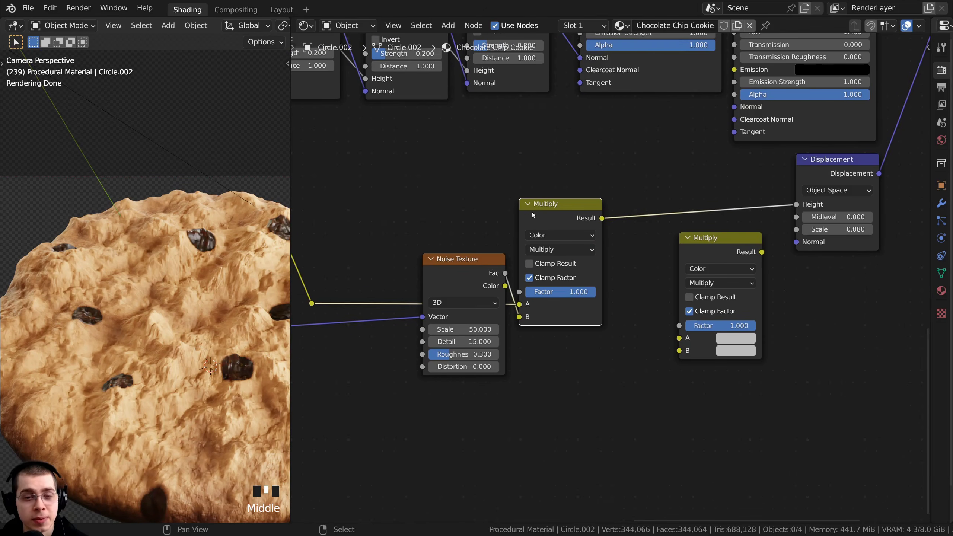
drag(602, 218, 681, 338)
drag(708, 242, 668, 150)
middle_drag(658, 174, 647, 222)
scroll(654, 197, up, 3)
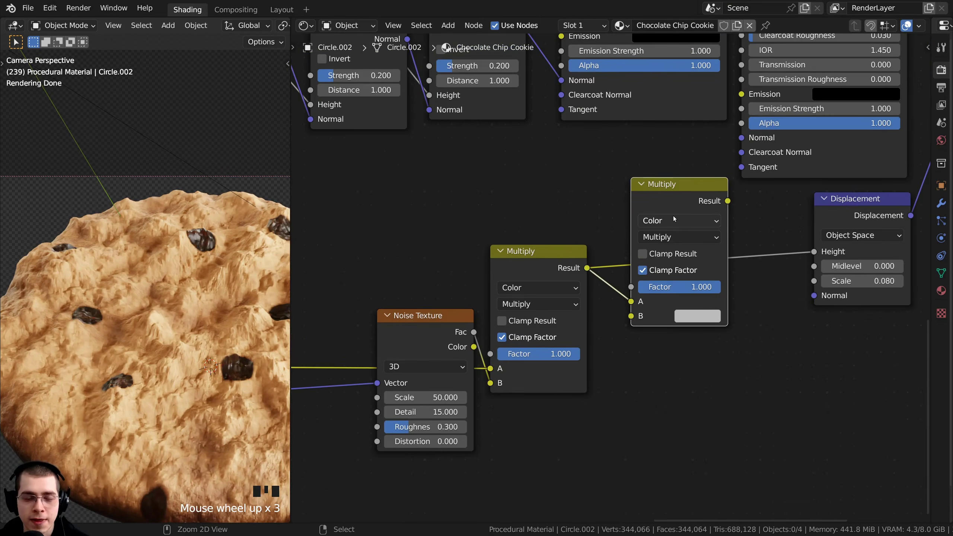
Preview the duplicated Multiply node in the viewport and change its blending mode to Darken.
ctrl+shift+click(673, 194)
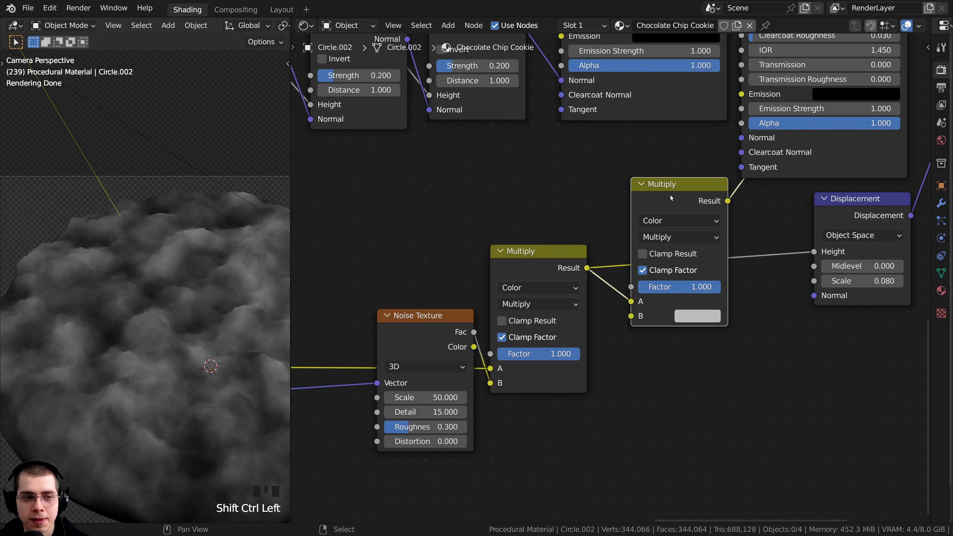
click(652, 238)
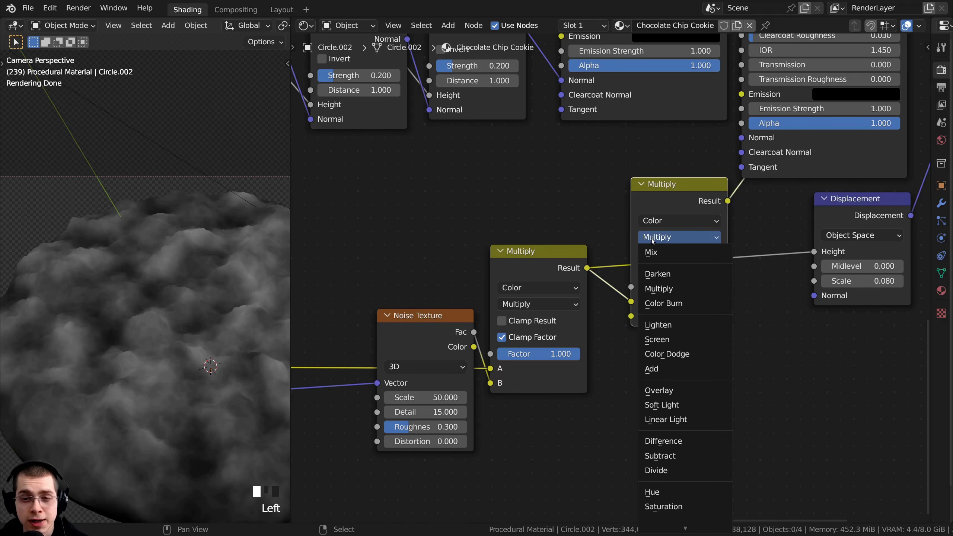
click(663, 277)
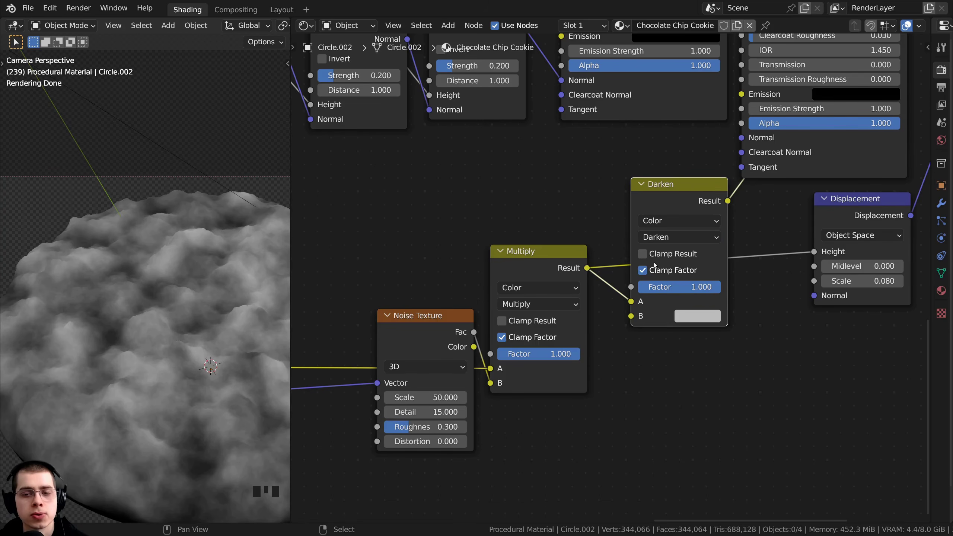
Link the Distance output of the Voronoi Texture in the Cracks frame to the new Darken node's Factor input.
scroll(654, 262, down, 6)
middle_drag(622, 270, 630, 287)
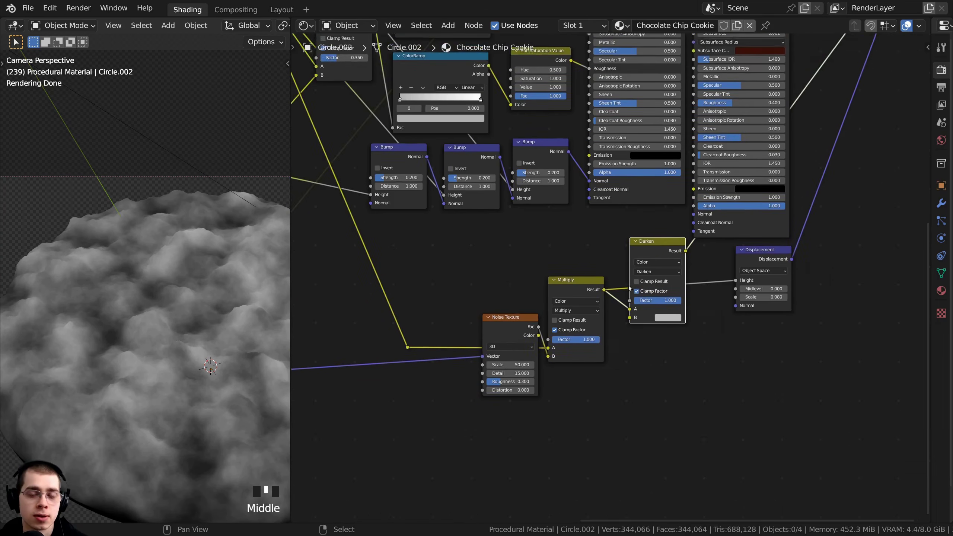
scroll(650, 322, up, 3)
click(701, 281)
scroll(610, 272, down, 2)
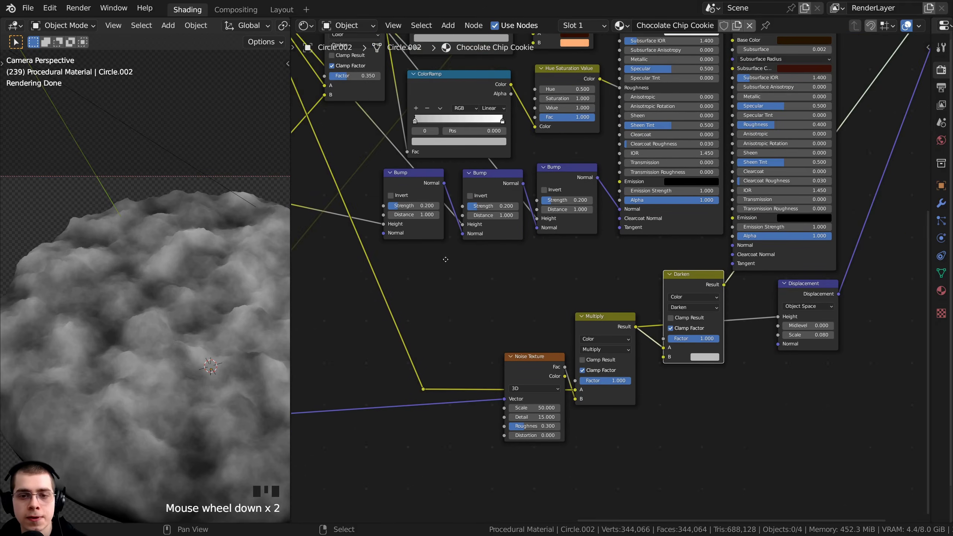
middle_drag(443, 258, 543, 261)
middle_drag(504, 268, 649, 289)
middle_drag(507, 270, 702, 285)
scroll(589, 281, up, 3)
middle_drag(604, 268, 660, 266)
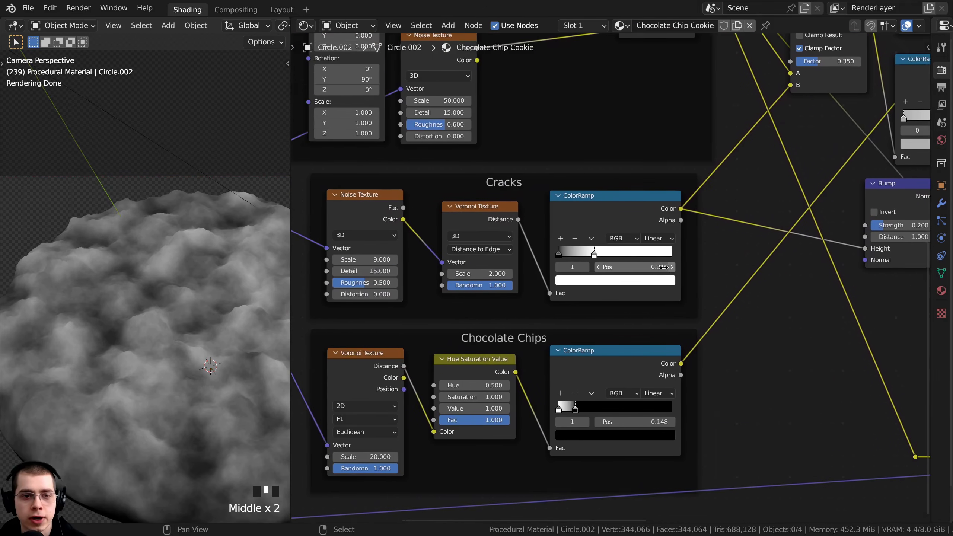
click(448, 214)
scroll(519, 240, down, 1)
middle_drag(519, 240, 515, 234)
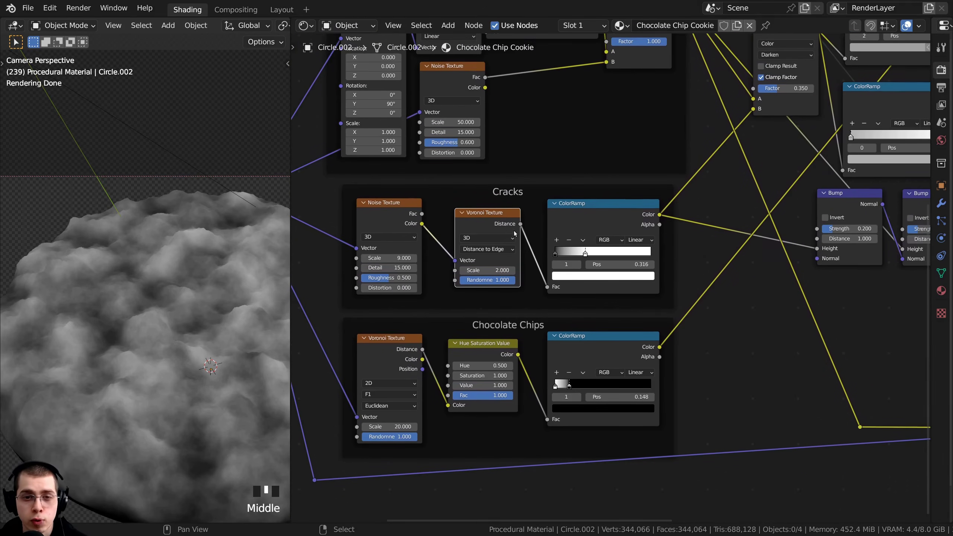
drag(521, 225, 729, 375)
scroll(737, 368, up, 1)
middle_drag(737, 368, 599, 362)
scroll(599, 360, up, 4)
drag(613, 277, 609, 272)
middle_drag(559, 297, 552, 284)
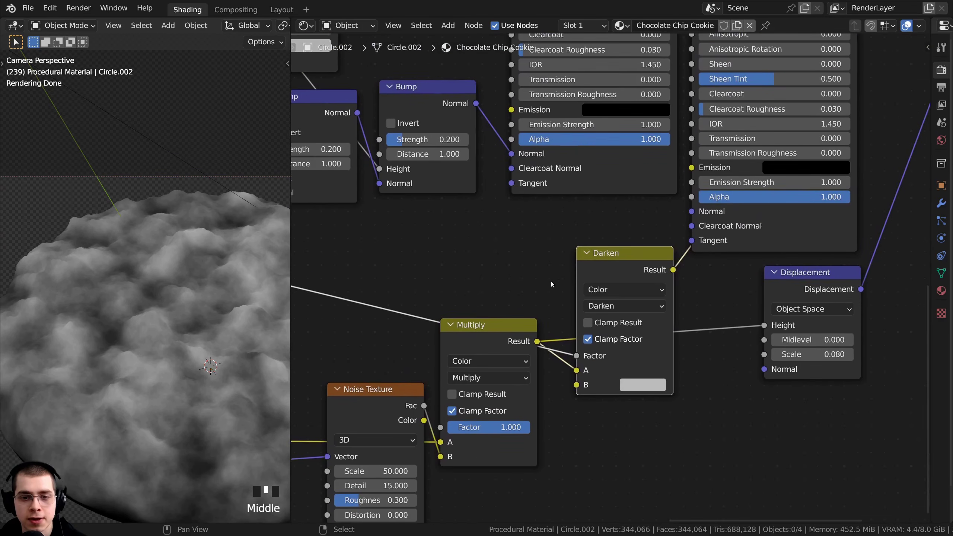
Set the Darken node's B color to black (000000) and move the Multiply node slightly lower.
click(641, 386)
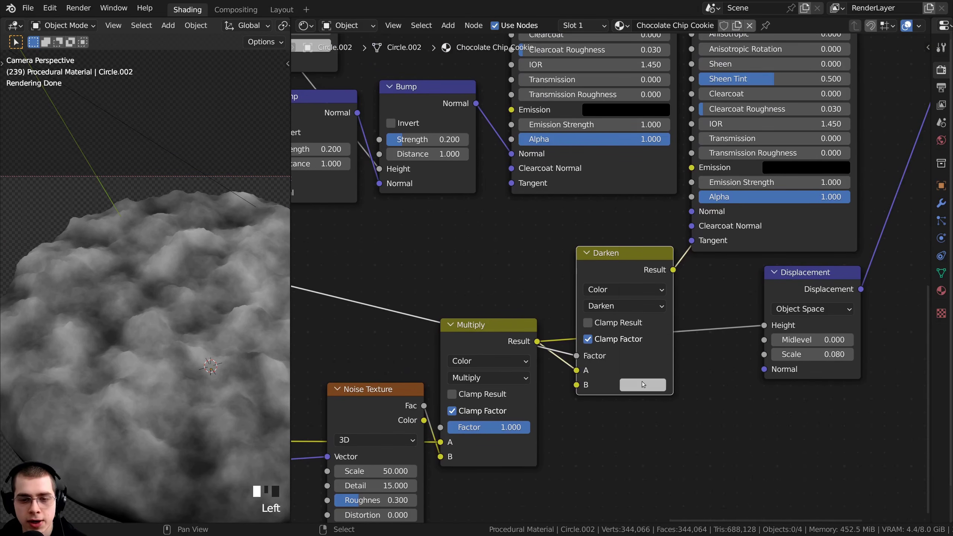
drag(735, 216, 735, 291)
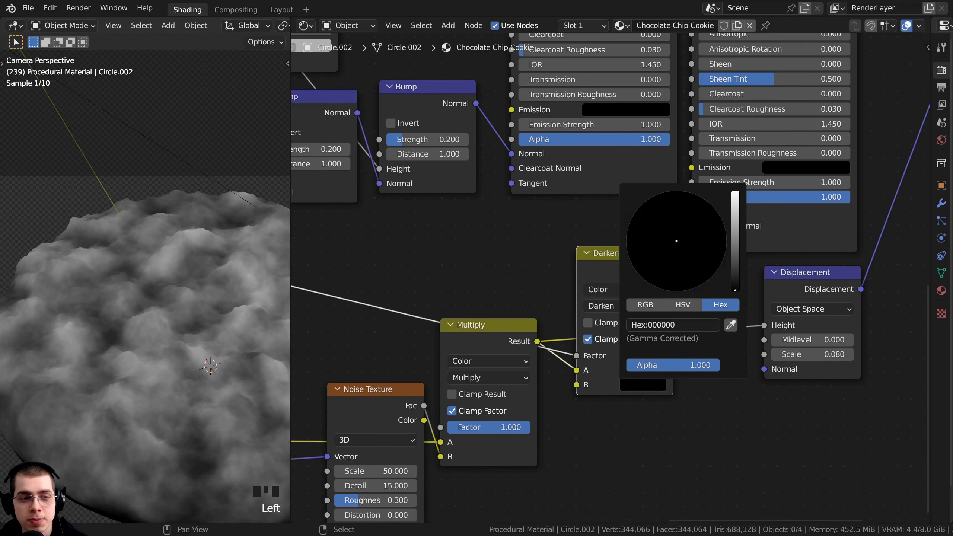
drag(488, 325, 484, 362)
scroll(101, 195, down, 1)
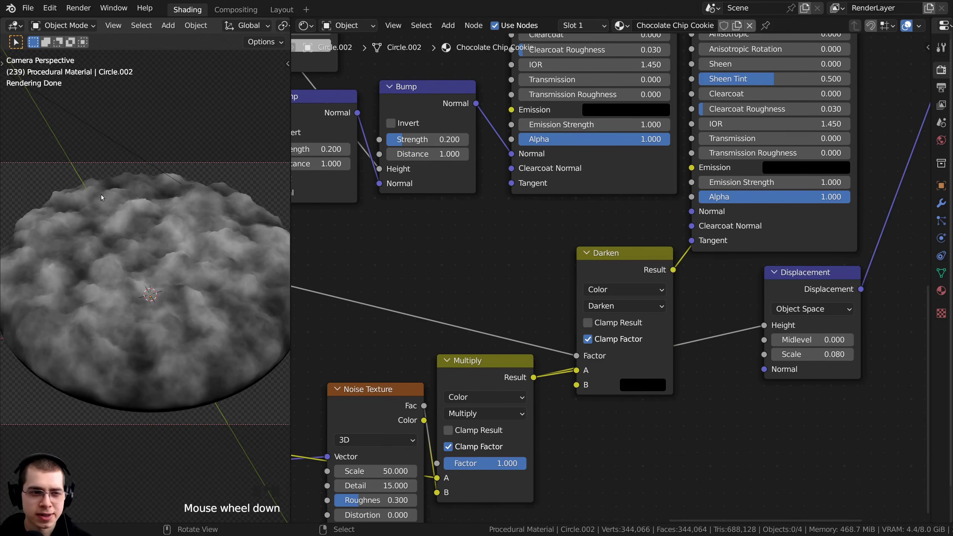
Preview the Cracks frame's Voronoi Texture output on the cookie surface.
scroll(323, 278, down, 1)
middle_drag(559, 321, 750, 295)
middle_drag(464, 254, 683, 287)
middle_drag(469, 192, 476, 192)
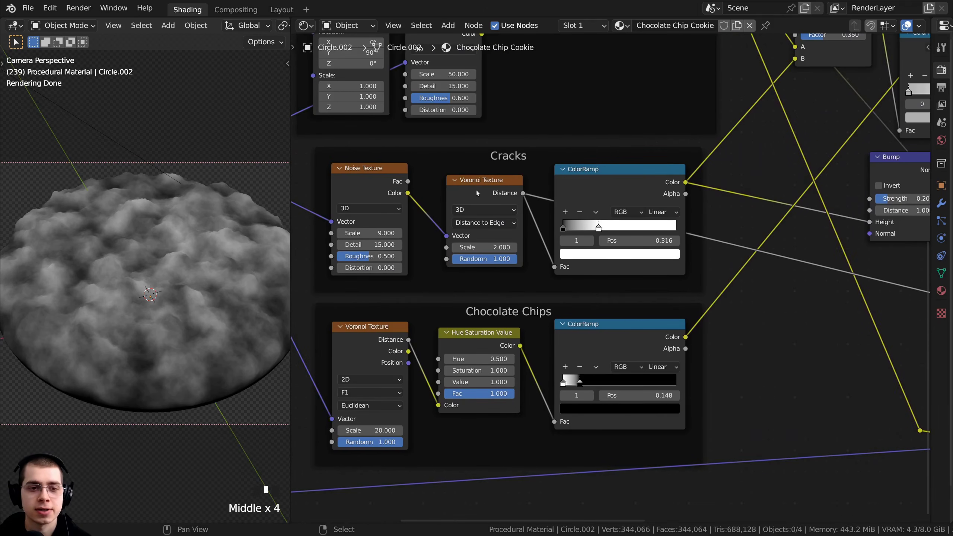
click(476, 192)
middle_drag(665, 244, 531, 243)
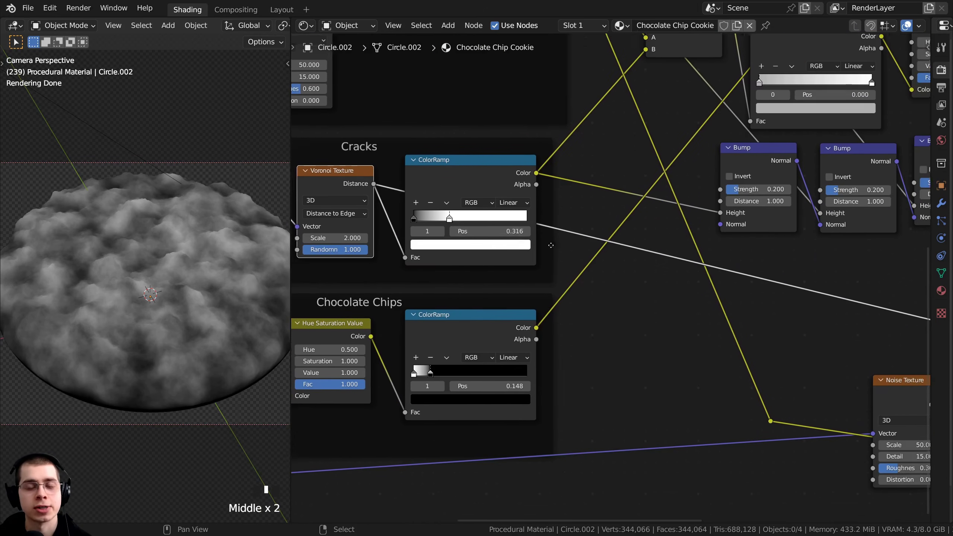
middle_drag(741, 327, 726, 327)
scroll(580, 282, up, 1)
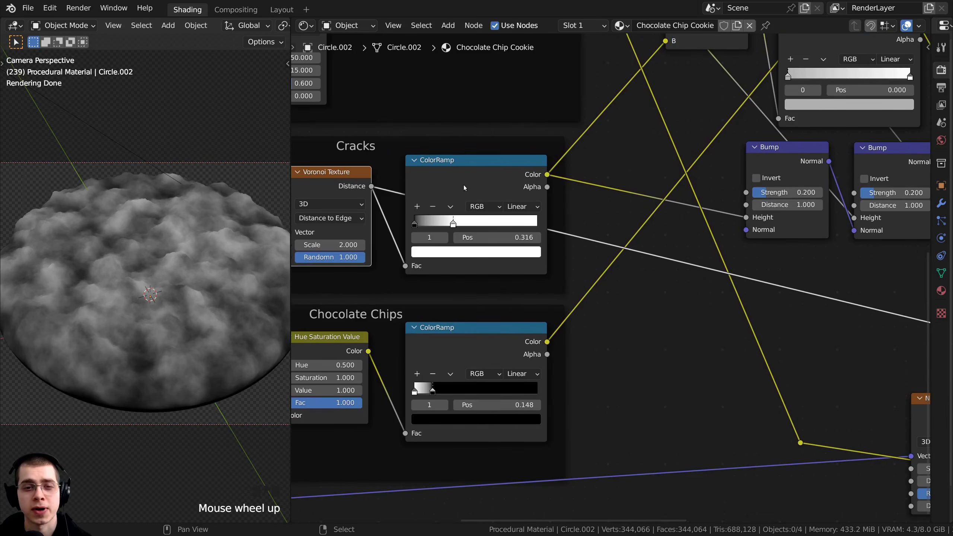
click(438, 164)
middle_drag(439, 165, 499, 179)
drag(547, 192, 546, 186)
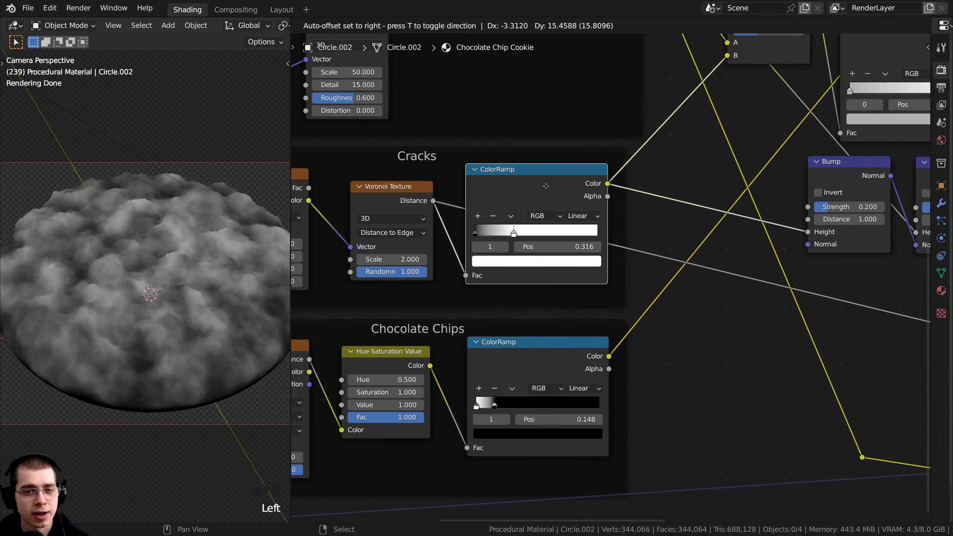
ctrl+shift+click(391, 199)
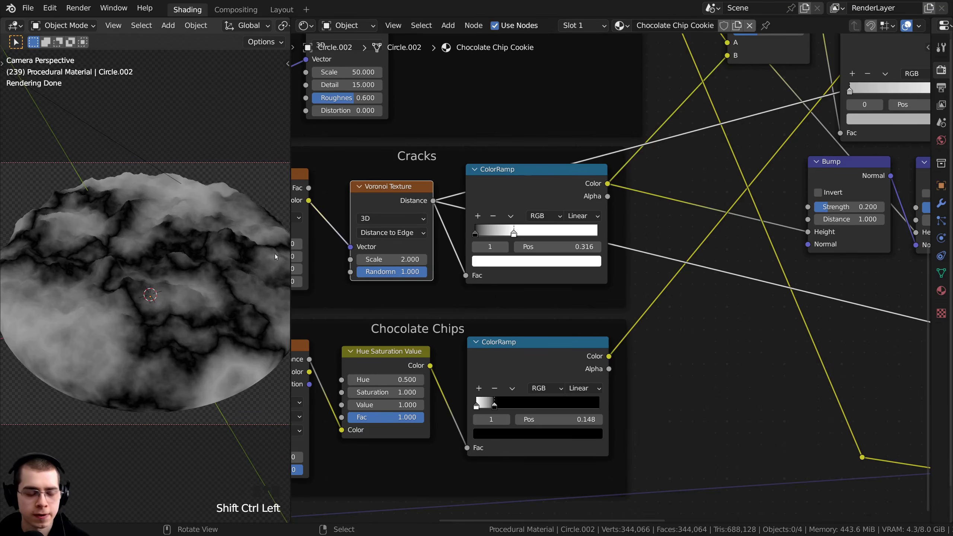
Preview the Cracks frame's ColorRamp output on the cookie for comparison with the raw Voronoi pattern.
ctrl+shift+click(552, 180)
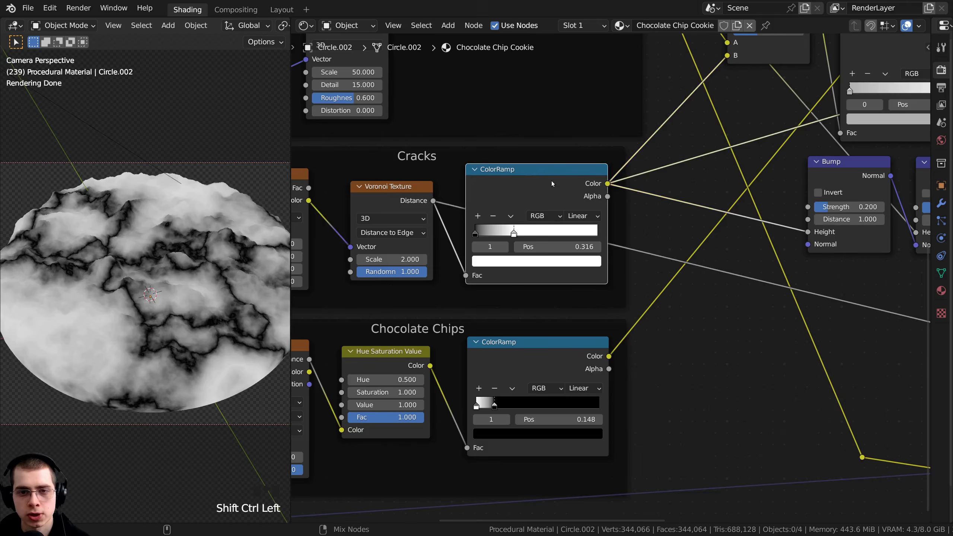
scroll(122, 273, up, 2)
scroll(150, 297, down, 2)
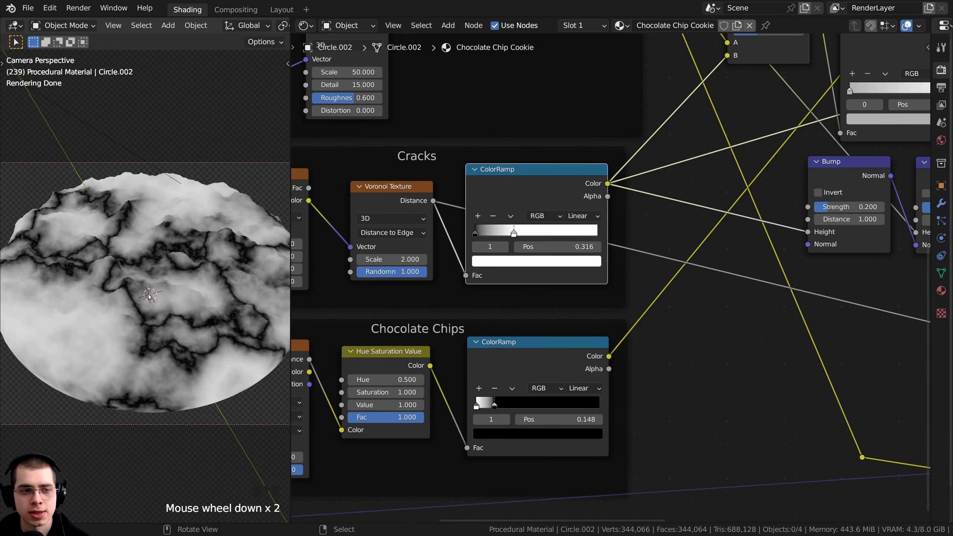
scroll(504, 282, down, 4)
middle_drag(505, 282, 461, 260)
key(a)
scroll(181, 280, up, 1)
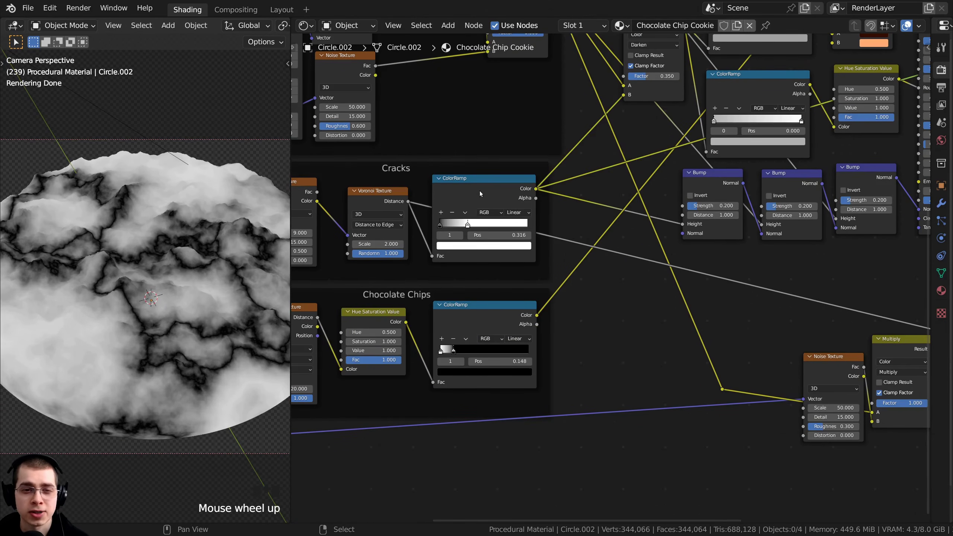
click(480, 191)
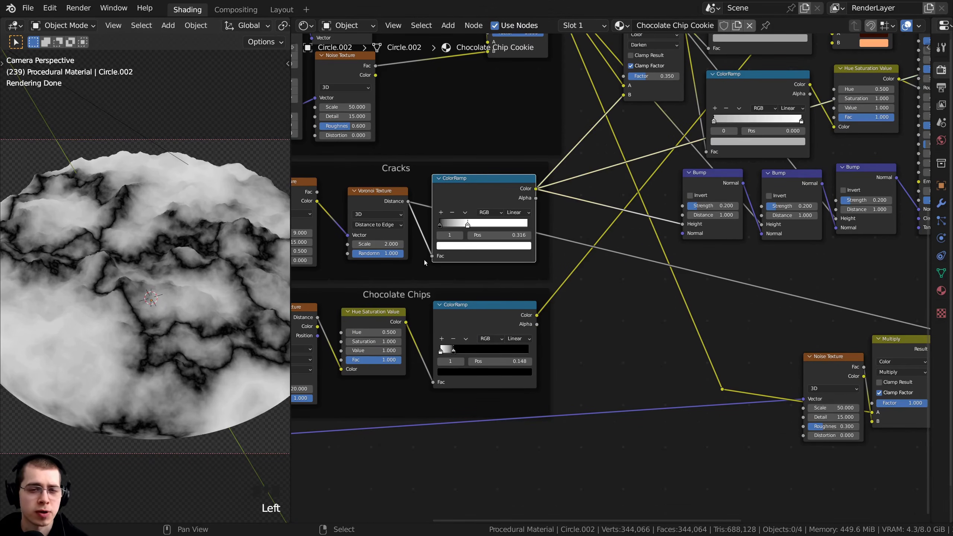
Return the viewport preview to the new Darken node beside the Displacement node.
middle_drag(748, 249, 681, 252)
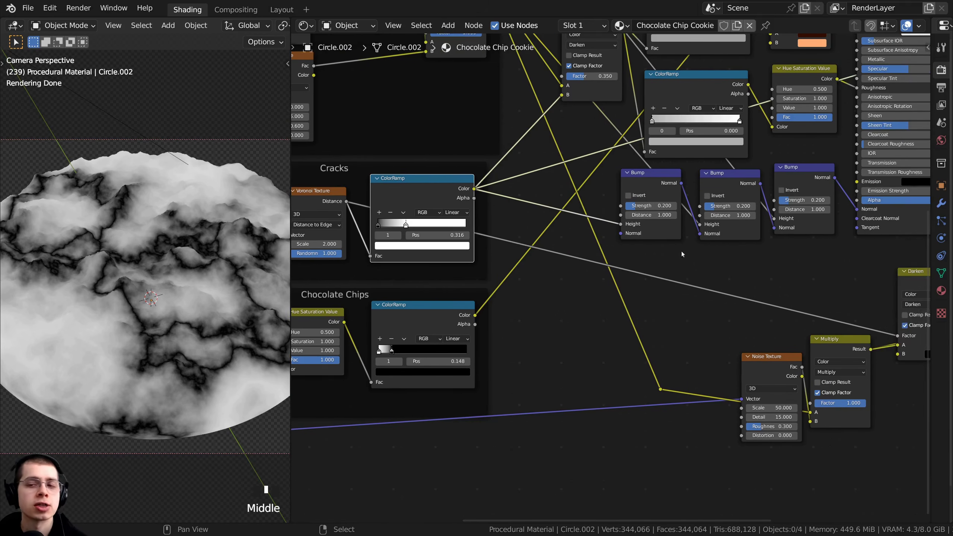
scroll(659, 283, down, 1)
middle_drag(659, 283, 586, 265)
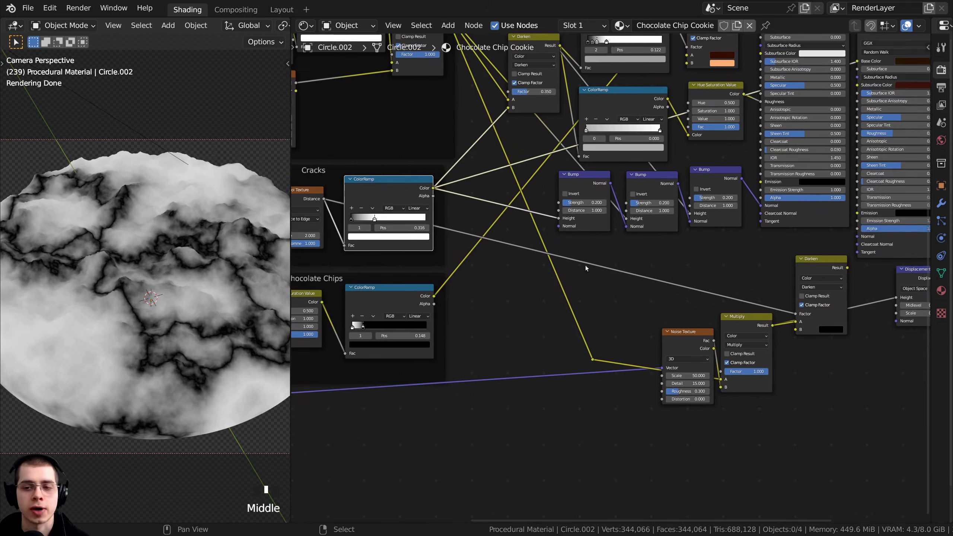
ctrl+shift+click(825, 260)
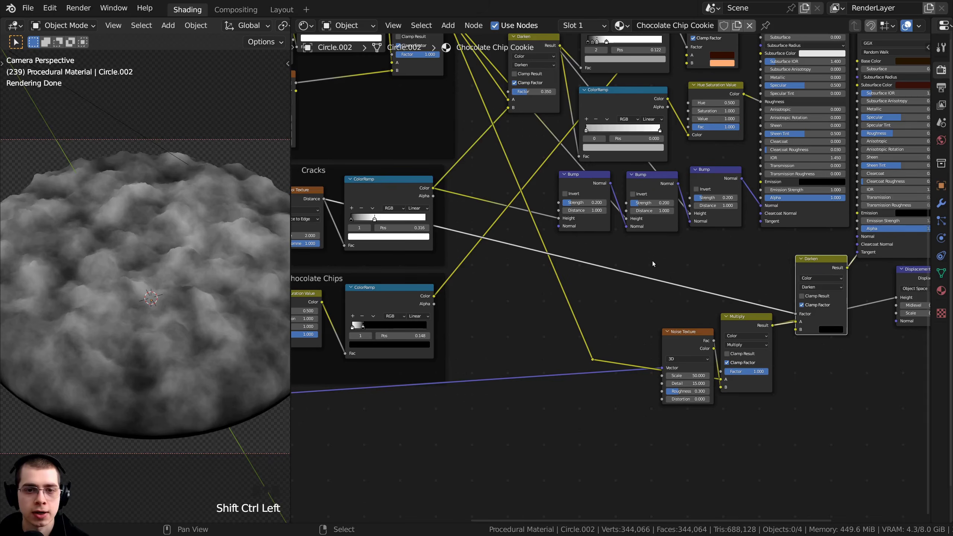
Add a ColorRamp node on the link between the Voronoi Distance output and the Darken node's Factor input.
scroll(653, 261, up, 1)
key(shift+a)
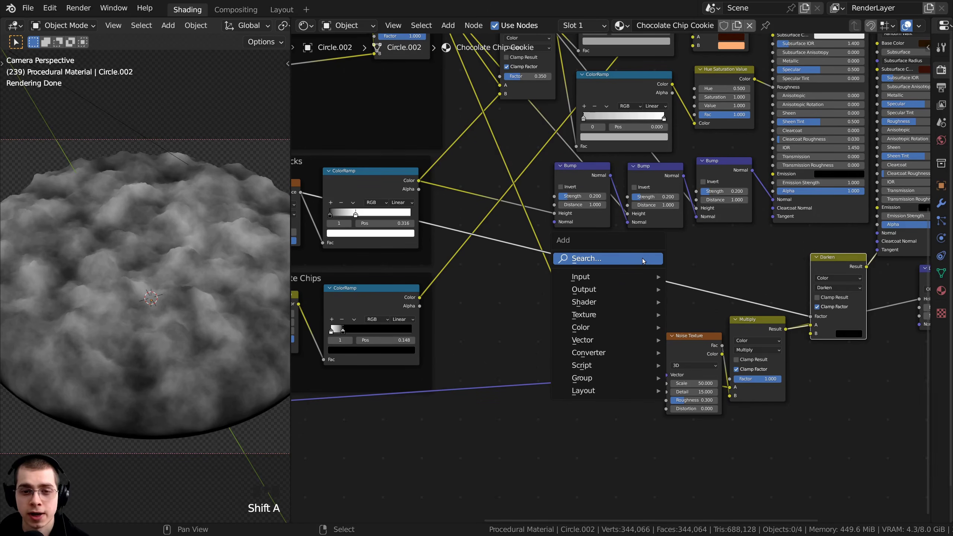
click(643, 260)
text(col)
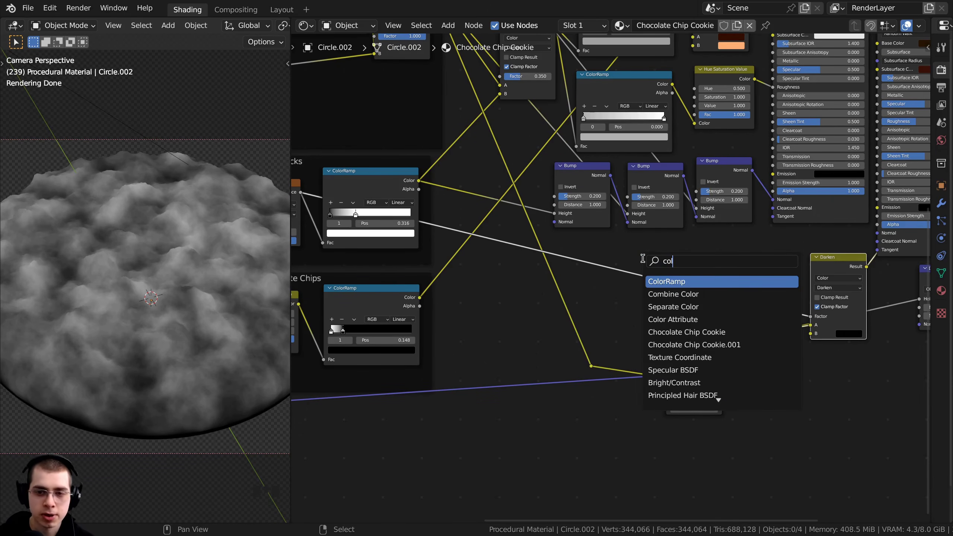
click(656, 281)
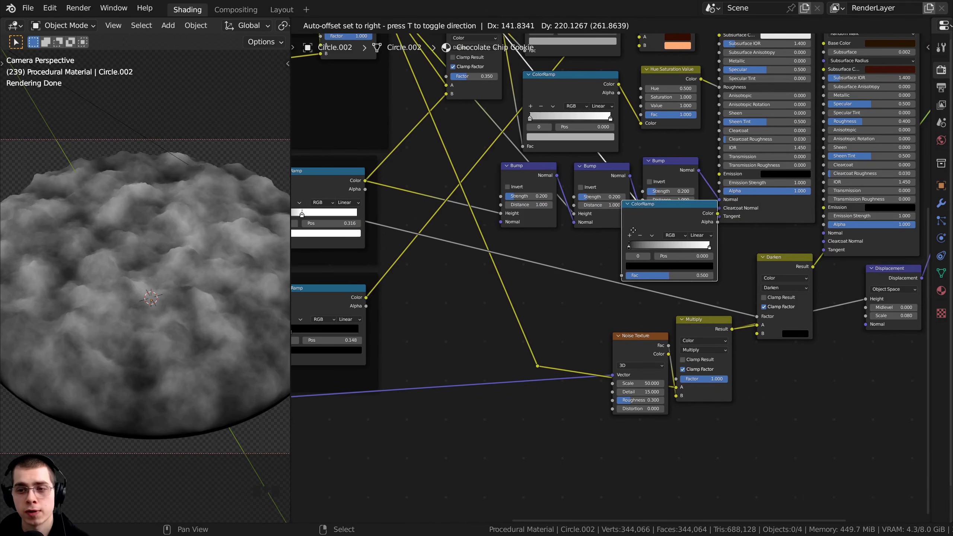
click(612, 266)
scroll(636, 251, up, 4)
Preview the new ColorRamp and adjust its stops for stronger crack contrast, setting the white stop's position to 0.570.
click(651, 235)
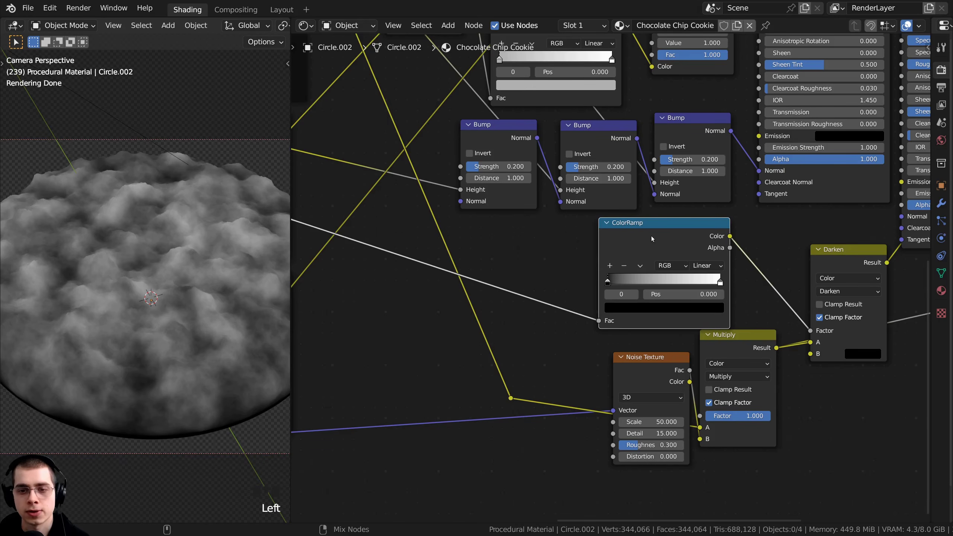
middle_drag(667, 239, 655, 245)
scroll(630, 307, up, 3)
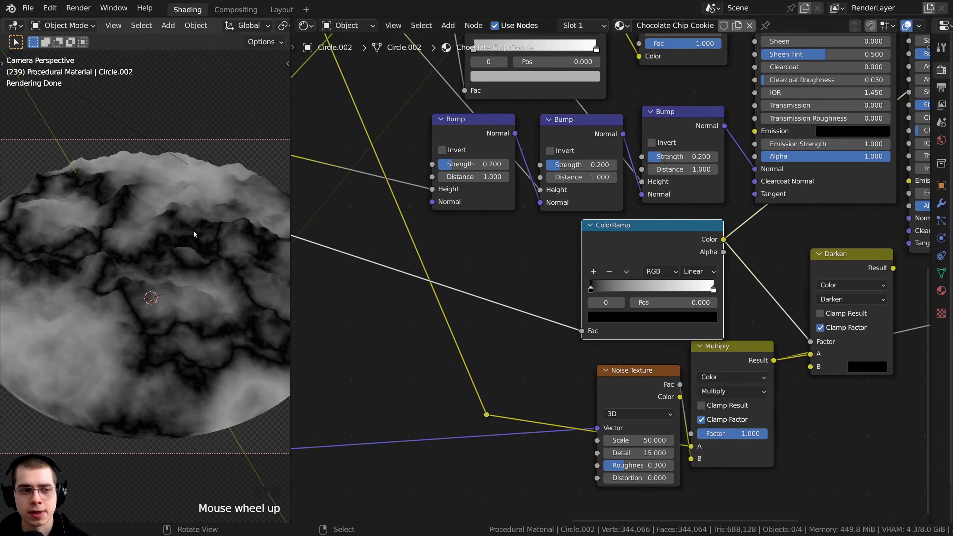
drag(732, 292, 681, 291)
mouse_move(588, 292)
mouse_down()
mouse_move(633, 292)
mouse_move(590, 292)
mouse_up()
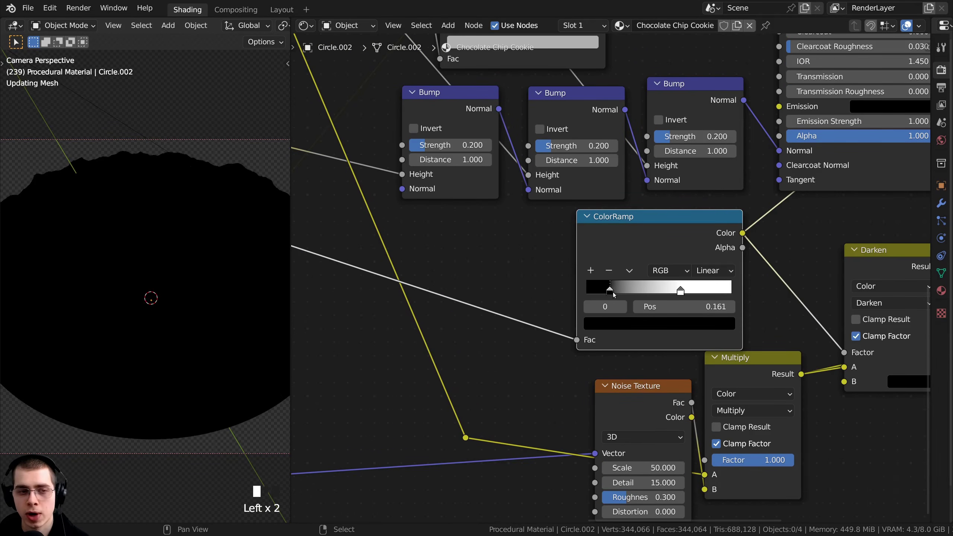
mouse_move(685, 292)
mouse_down()
mouse_move(694, 291)
mouse_move(670, 292)
mouse_up()
scroll(591, 304, up, 2)
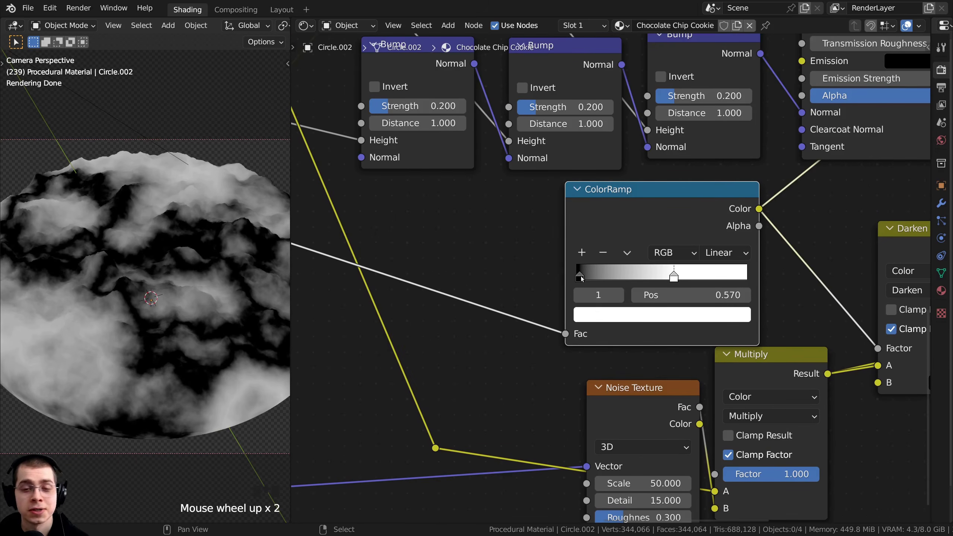
Invert the new ColorRamp so white sits at position 0.000, and set its black stop's position to 0.259.
drag(581, 275, 561, 280)
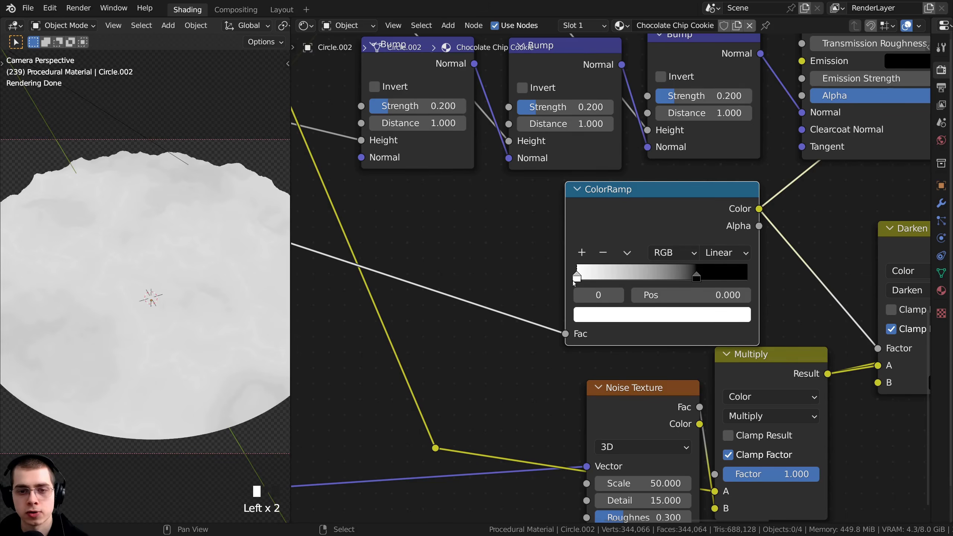
scroll(573, 280, up, 3)
drag(718, 277, 619, 281)
scroll(172, 270, up, 3)
scroll(192, 356, up, 3)
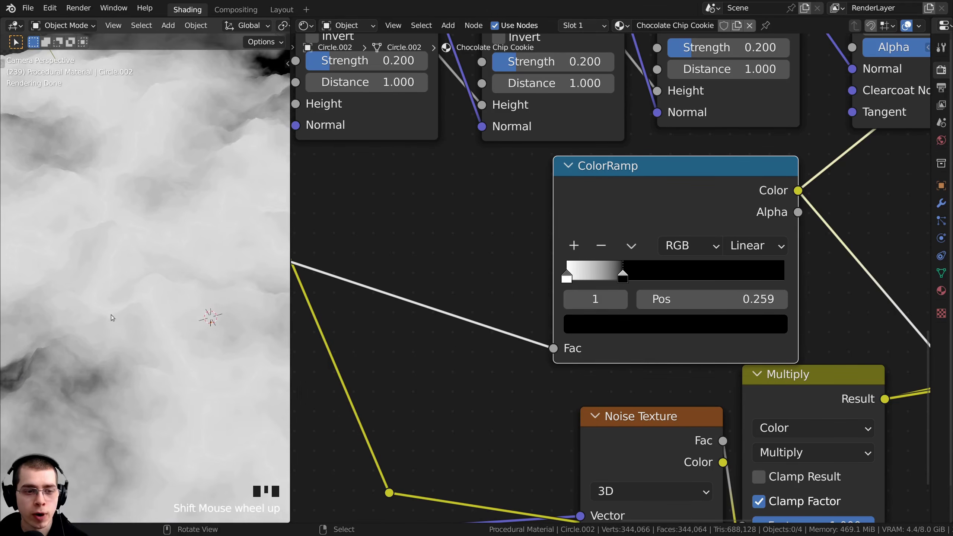
scroll(116, 311, down, 3)
scroll(655, 301, down, 6)
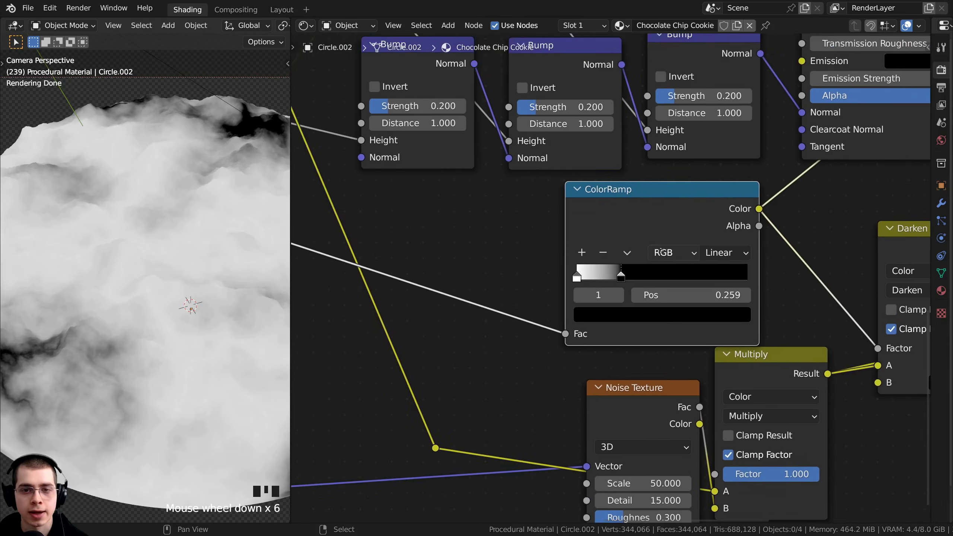
Nudge the ColorRamp node slightly and preview the Darken node's result on the cookie.
middle_drag(655, 301, 426, 271)
middle_drag(144, 218, 145, 279)
scroll(145, 279, up, 2)
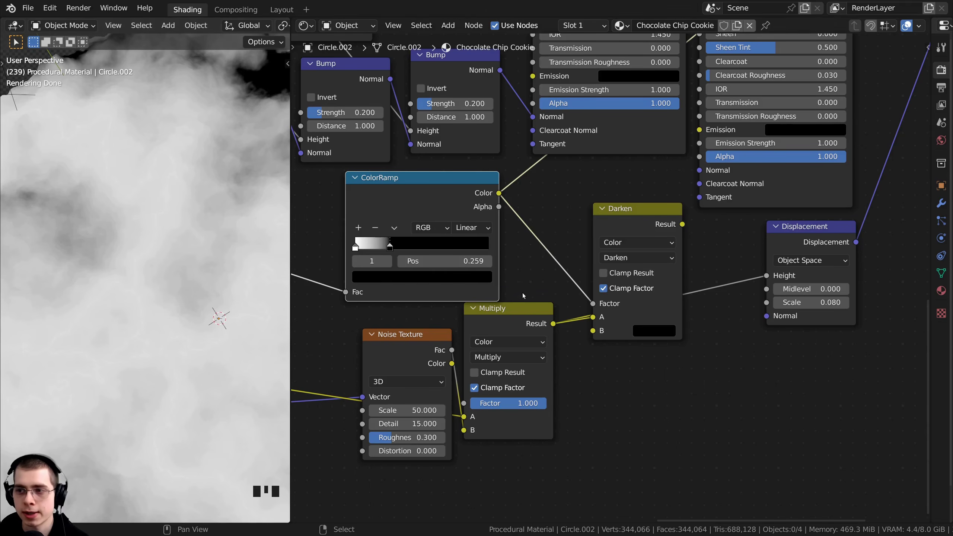
drag(439, 204, 437, 199)
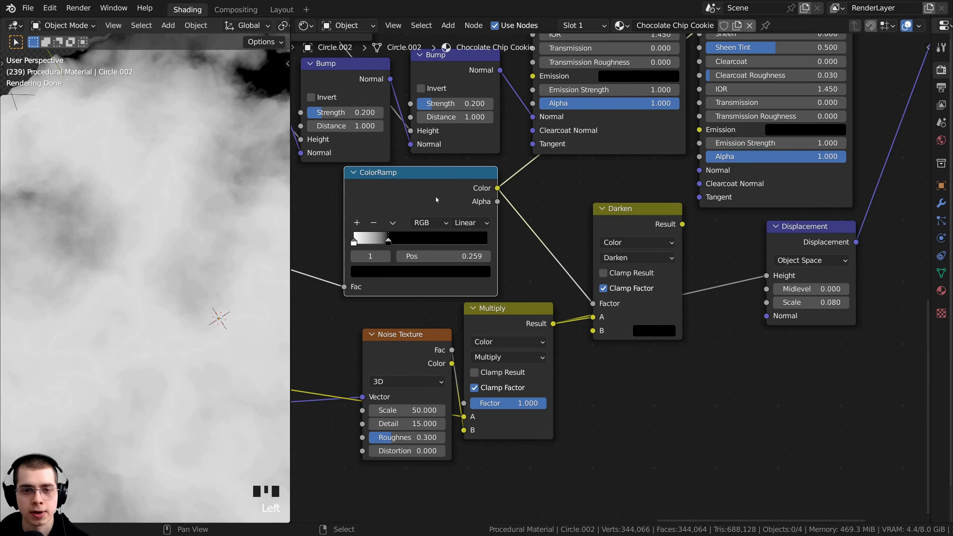
ctrl+shift+click(646, 222)
shift+middle_drag(138, 223, 100, 183)
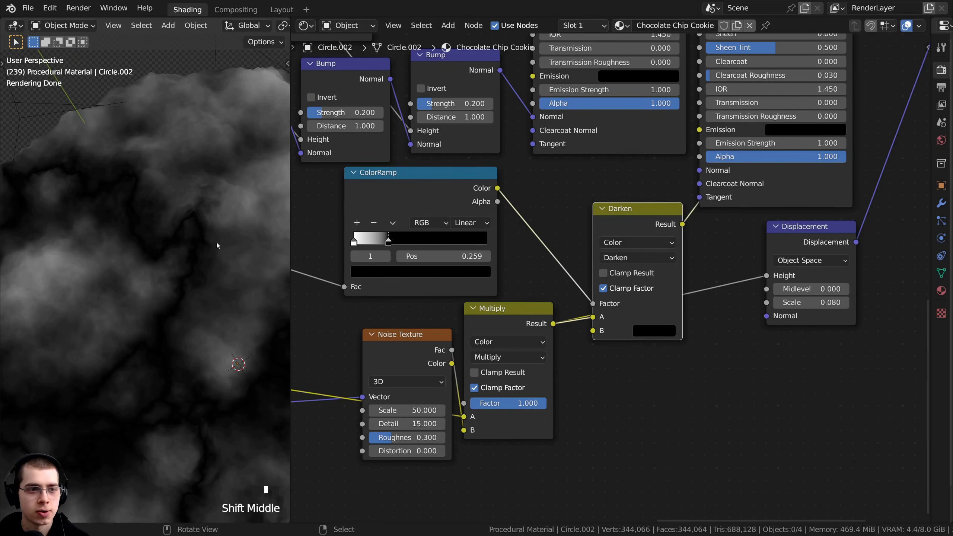
shift+middle_drag(218, 246, 149, 176)
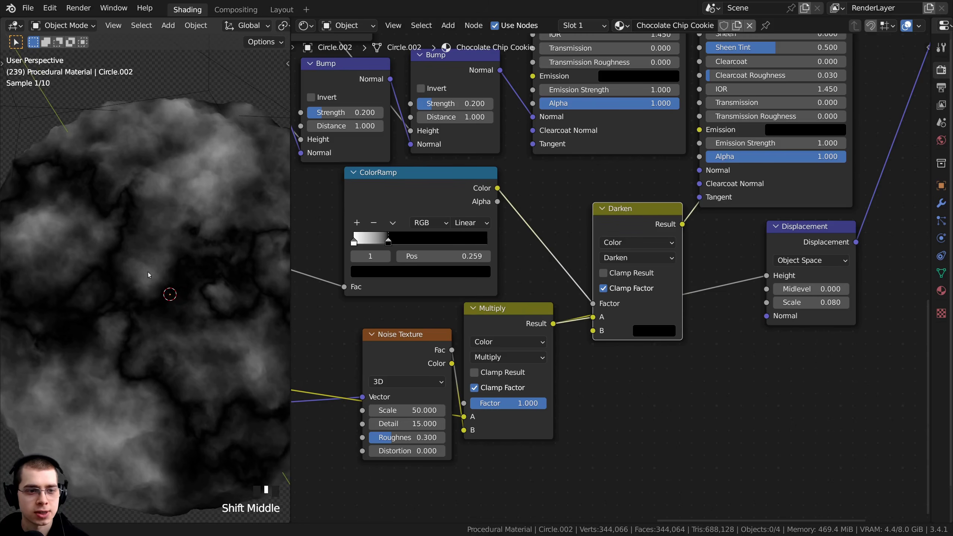
Inspect the Darken node's B color in its color picker.
click(392, 190)
middle_drag(582, 301, 581, 294)
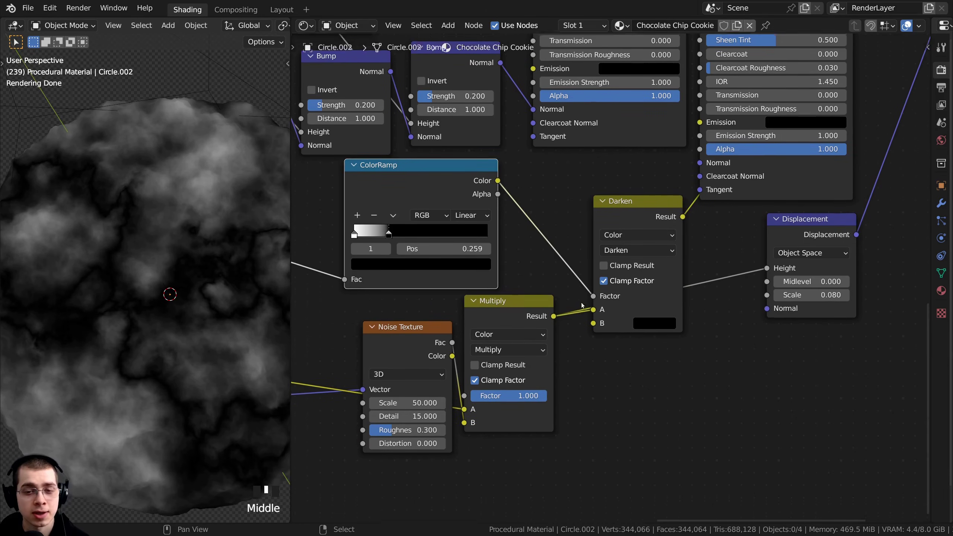
scroll(581, 295, up, 1)
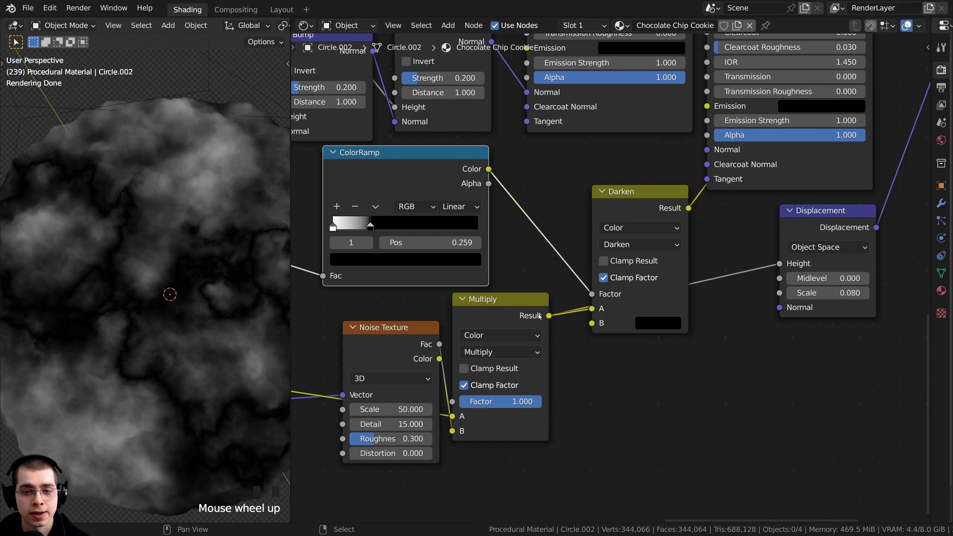
click(662, 322)
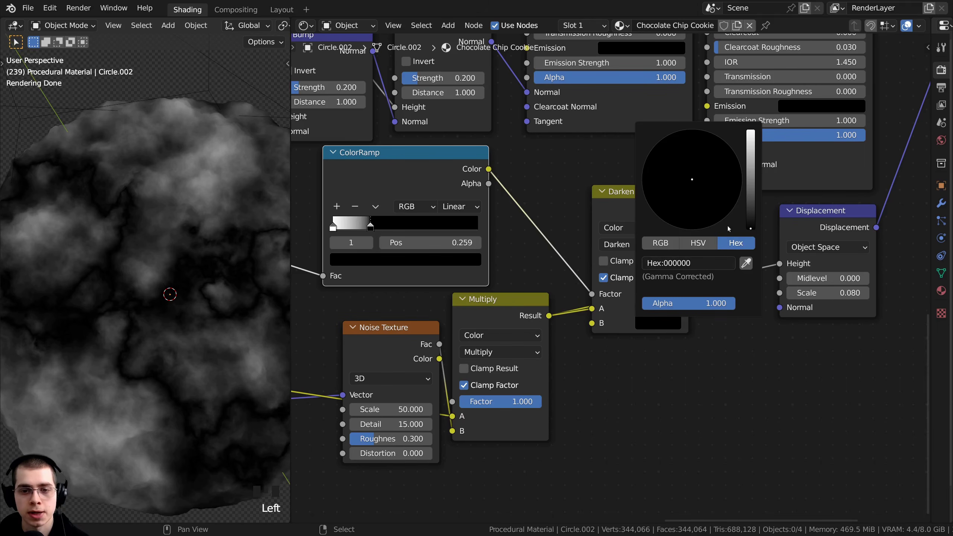
mouse_move(751, 228)
mouse_down()
mouse_move(751, 165)
mouse_move(750, 229)
mouse_up()
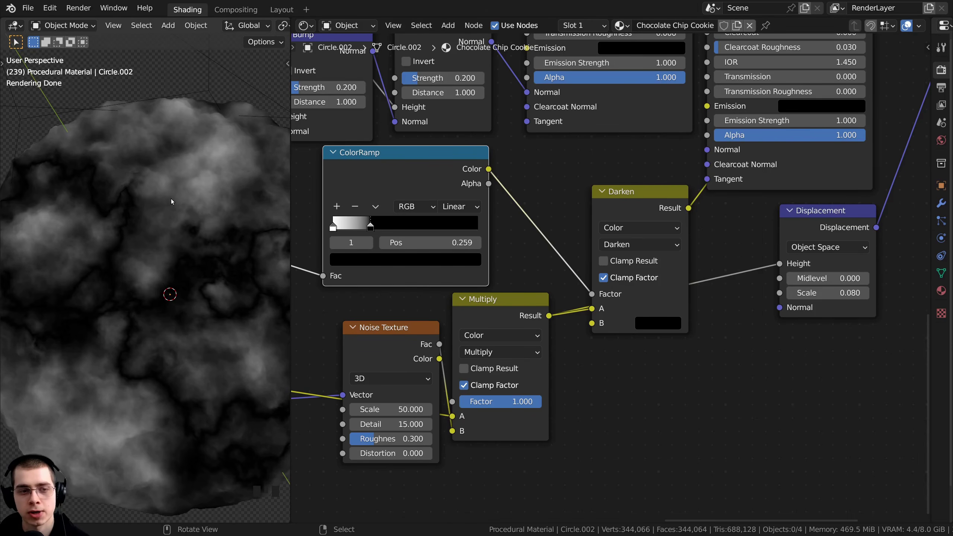
Return the viewport preview to the Mix Shader to show the full cookie material.
shift+middle_drag(171, 202, 140, 183)
scroll(694, 222, down, 4)
middle_drag(704, 209, 666, 283)
middle_drag(713, 94, 672, 211)
scroll(720, 87, down, 2)
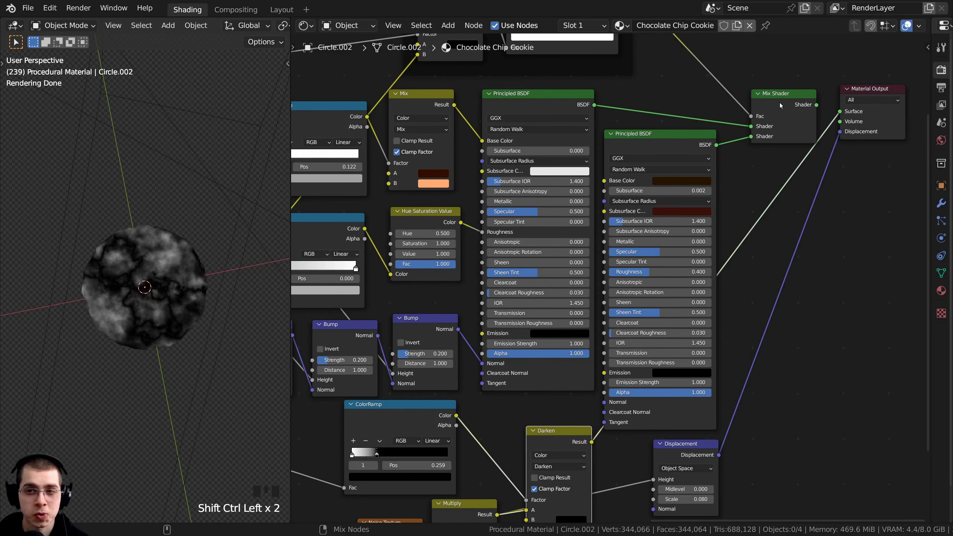
ctrl+shift+click(780, 102)
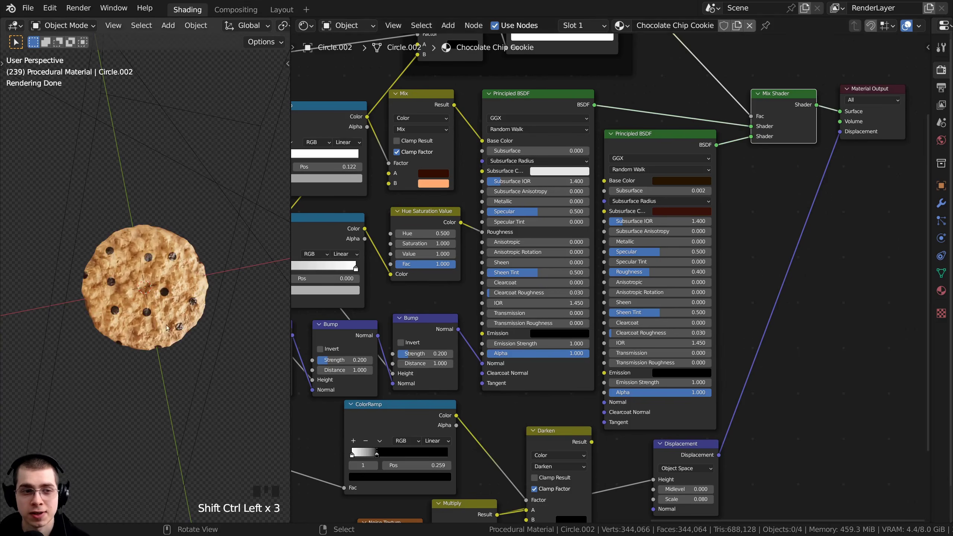
scroll(146, 215, up, 5)
scroll(569, 438, down, 3)
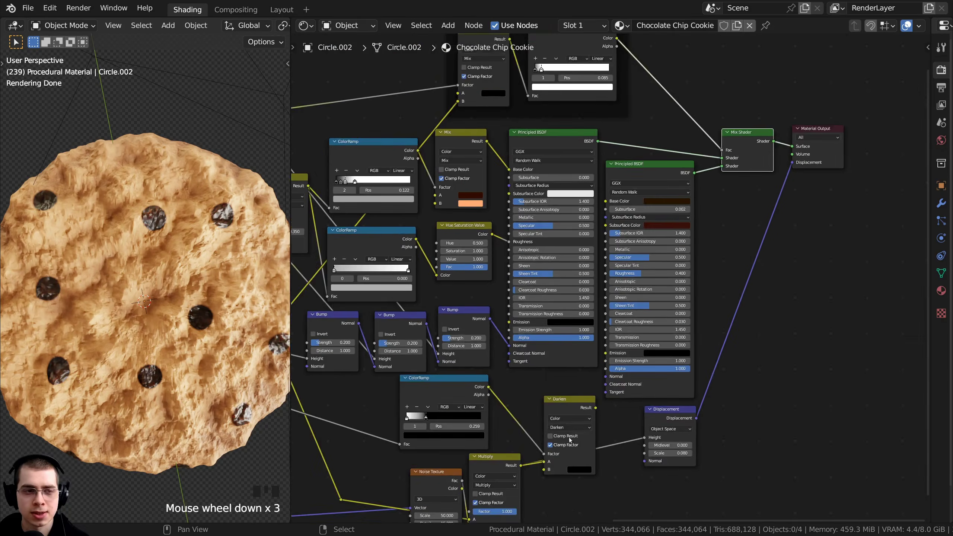
Connect the Darken node's Result to the Displacement node's Height and inspect the cracks on the cookie surface.
scroll(550, 271, up, 5)
click(552, 273)
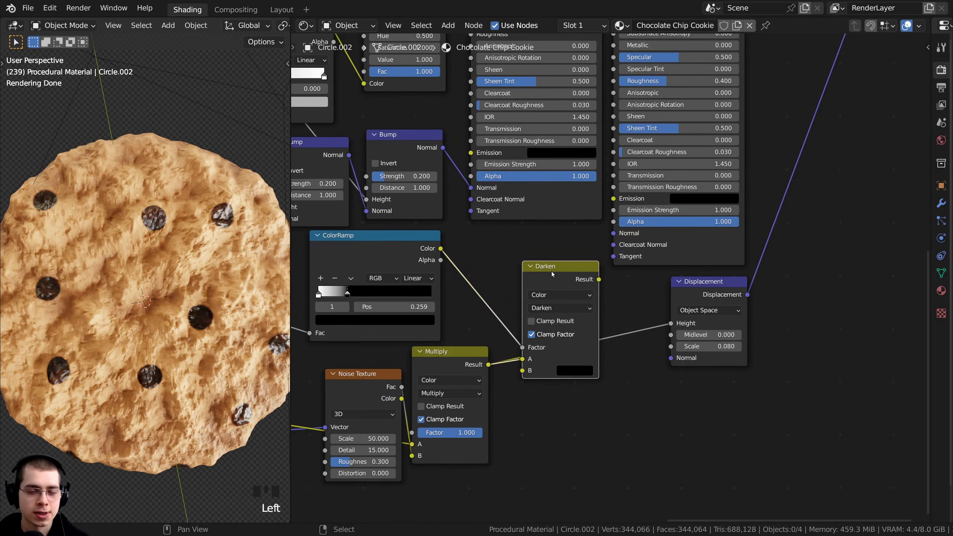
drag(600, 280, 672, 324)
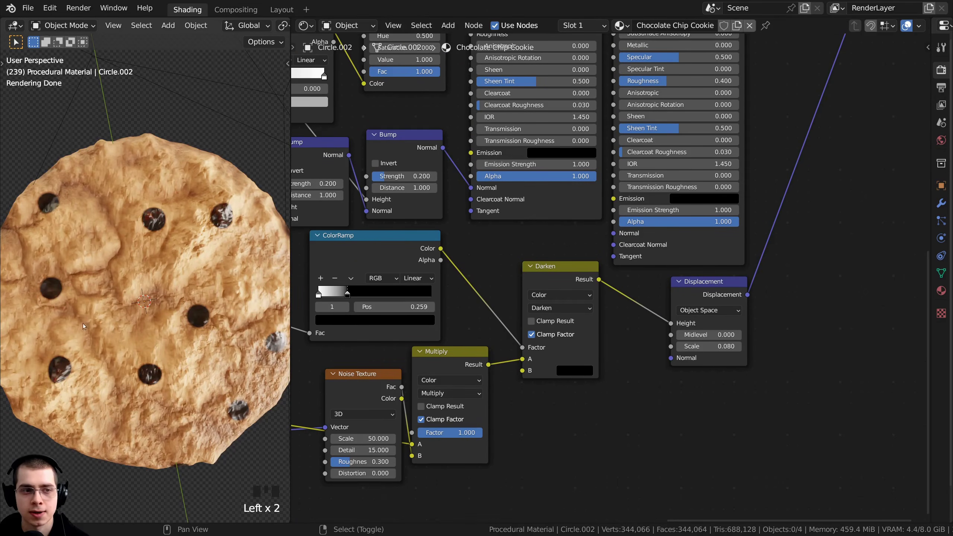
scroll(140, 322, up, 3)
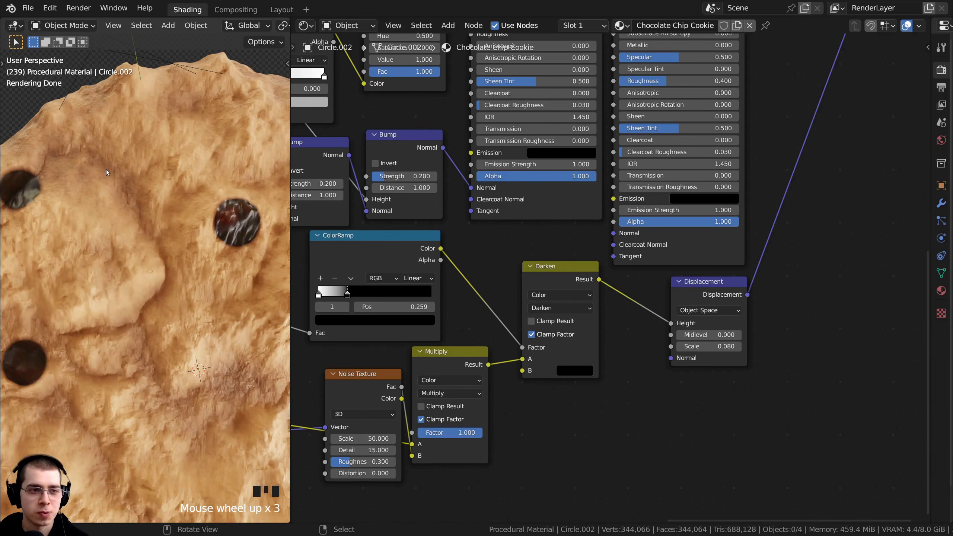
middle_drag(146, 227, 146, 178)
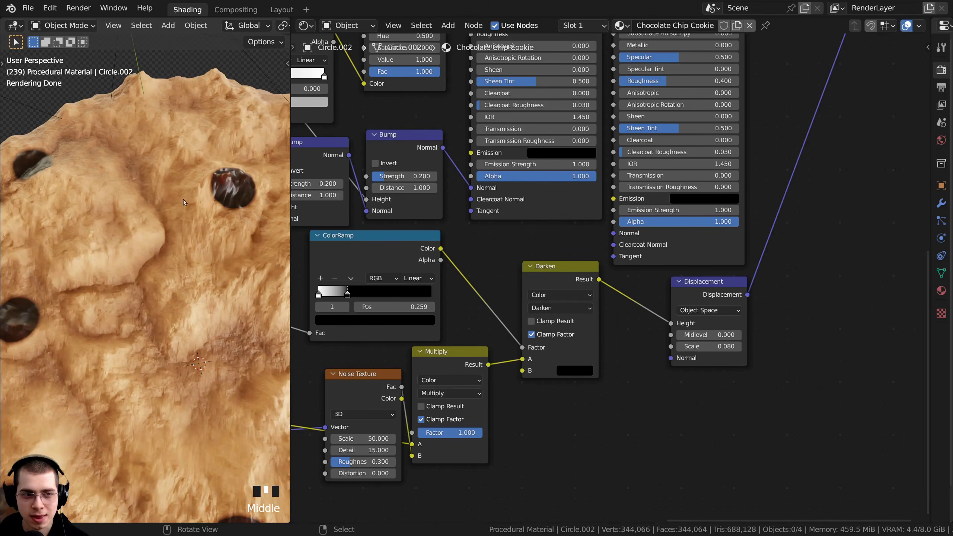
scroll(104, 177, down, 2)
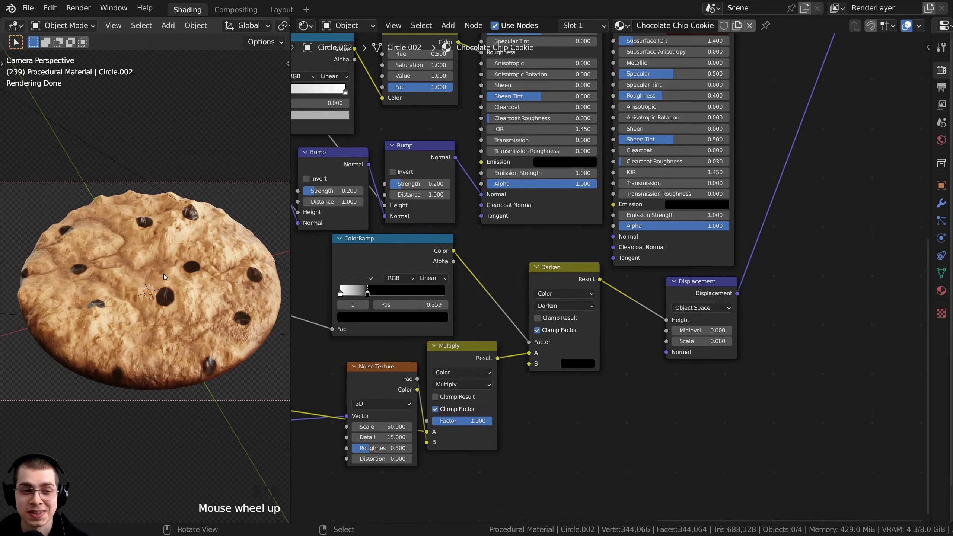
Examine the chocolate chips on the displaced cookie from several angles and locate the Mix node in the Shader Factor frame.
middle_drag(533, 324, 549, 310)
drag(566, 257, 562, 256)
middle_drag(478, 326, 535, 303)
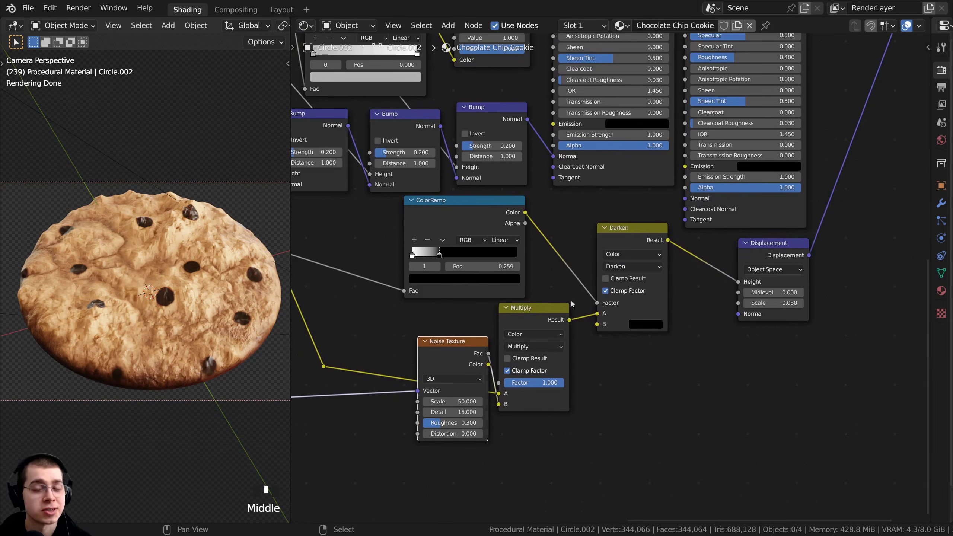
scroll(211, 272, up, 5)
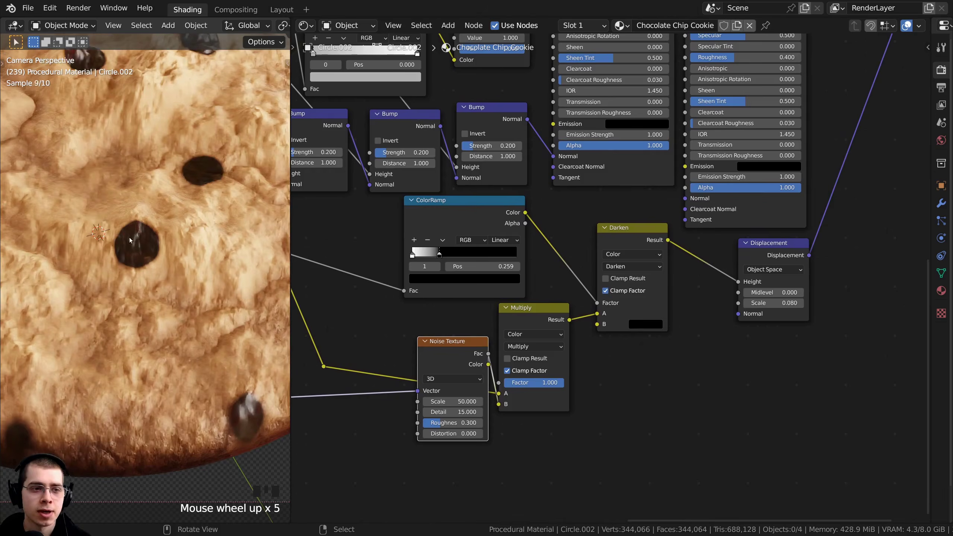
shift+middle_drag(129, 237, 138, 221)
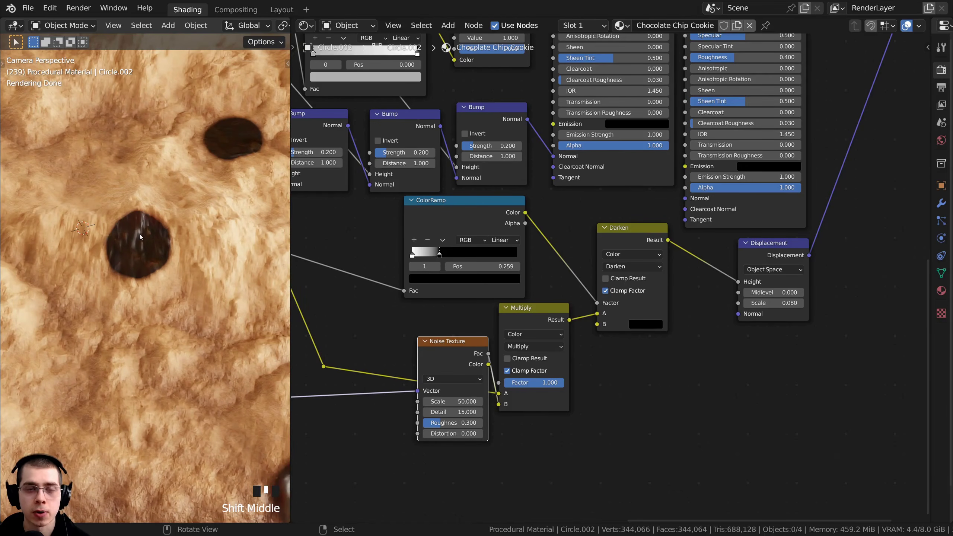
scroll(139, 240, down, 3)
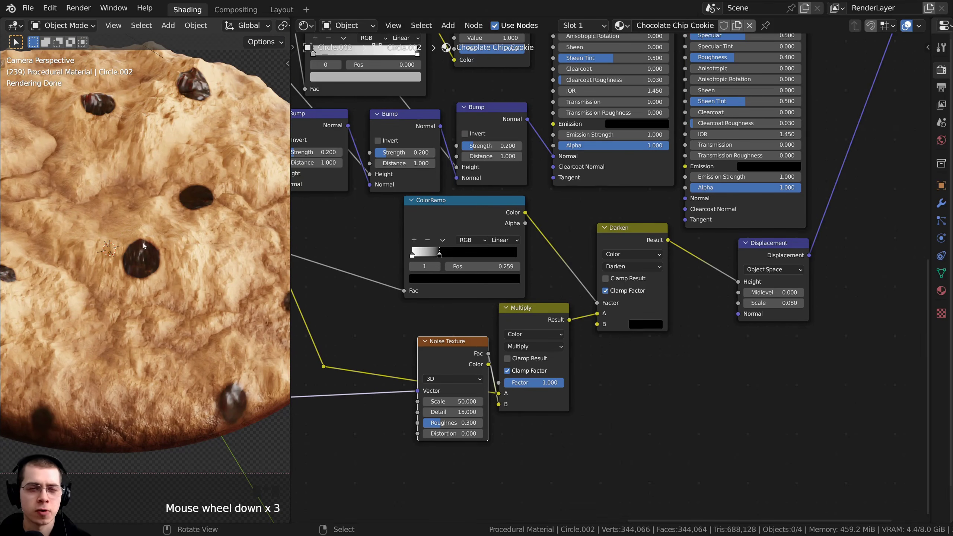
scroll(455, 310, down, 7)
middle_drag(454, 310, 516, 297)
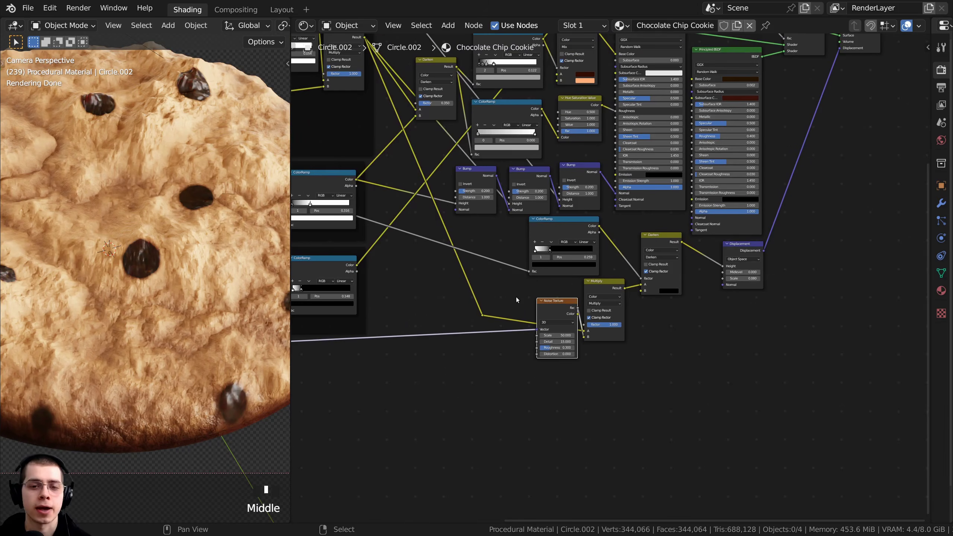
scroll(580, 320, up, 4)
middle_drag(580, 320, 591, 150)
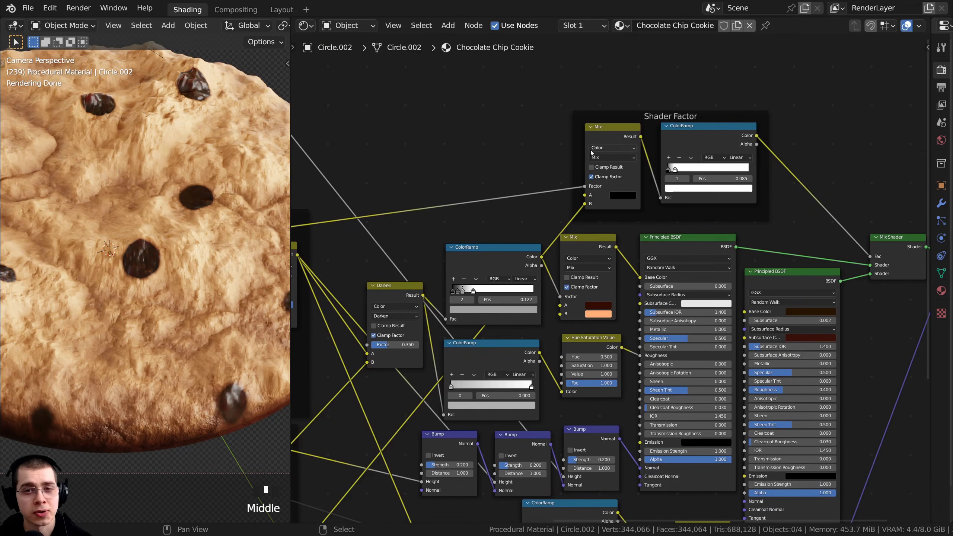
click(602, 131)
scroll(160, 180, down, 5)
middle_drag(160, 181, 201, 287)
scroll(114, 255, up, 4)
scroll(131, 193, up, 1)
middle_drag(164, 198, 145, 210)
scroll(162, 184, up, 1)
scroll(643, 233, down, 4)
Preview the Shader Factor frame's Mix node on the cookie and examine the chocolate chip mask from above and the side.
middle_drag(643, 233, 634, 171)
middle_drag(620, 99, 597, 208)
scroll(597, 209, up, 4)
mouse_move(590, 207)
mouse_down()
mouse_move(581, 199)
mouse_move(582, 208)
mouse_up()
ctrl+shift+click(578, 189)
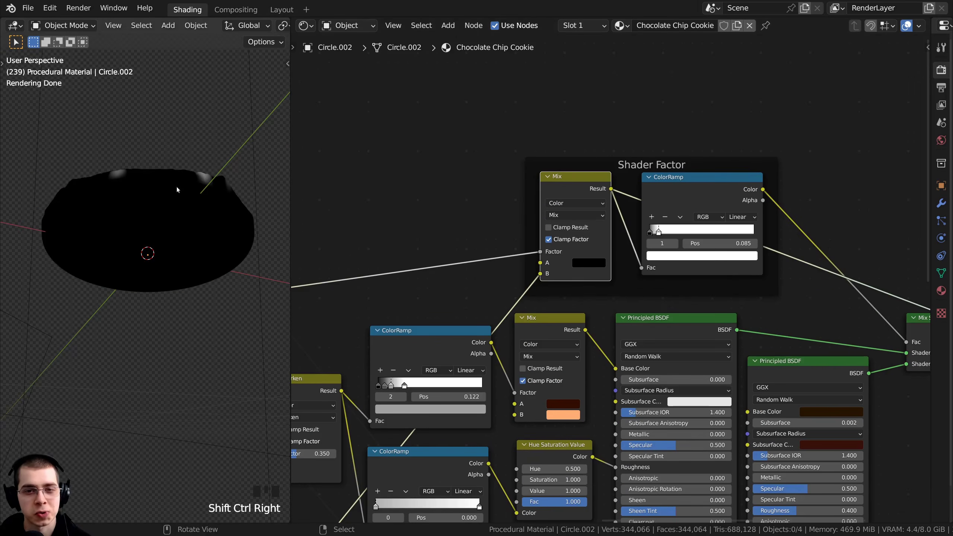
middle_drag(176, 186, 162, 303)
scroll(112, 319, up, 1)
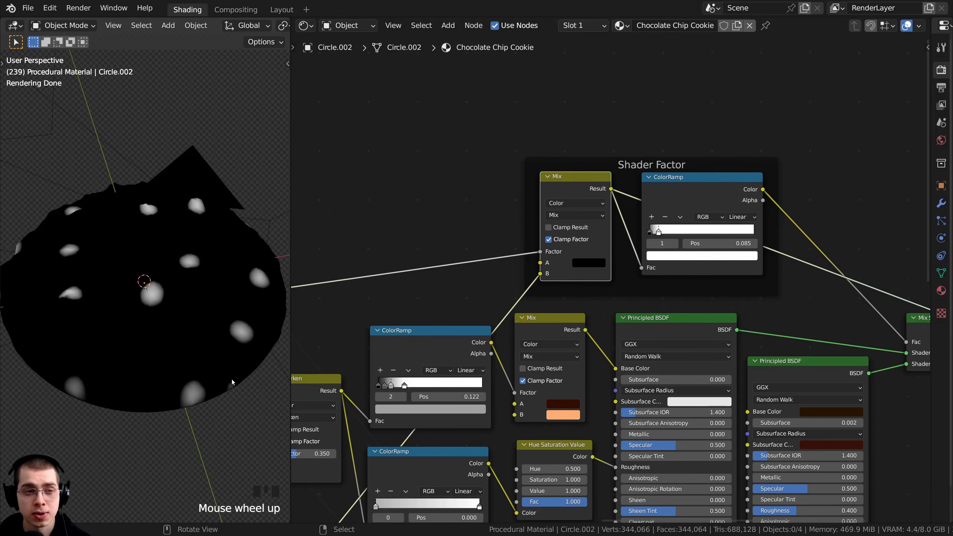
middle_drag(231, 379, 66, 212)
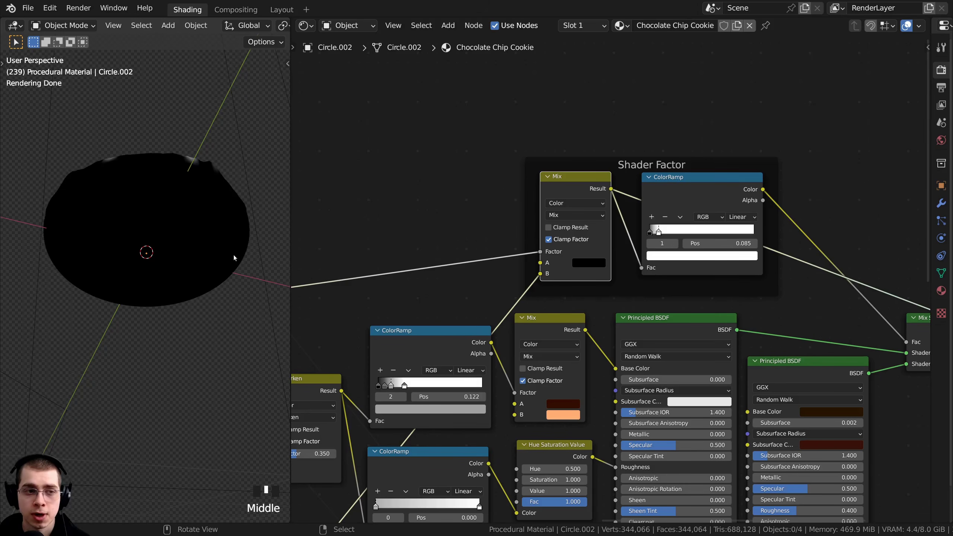
Duplicate the Shader Factor's Mix node with its input links kept, and detach the copy from the frame.
scroll(580, 188, down, 3)
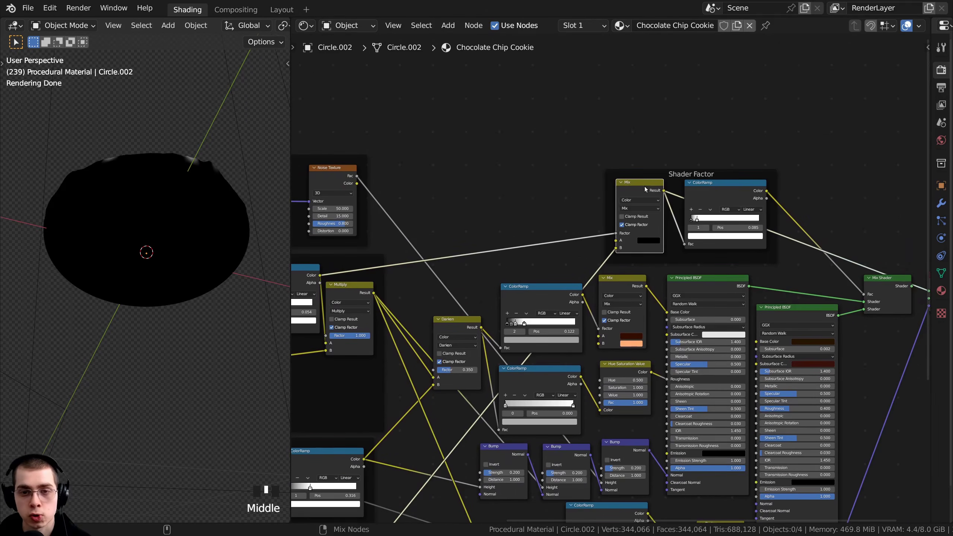
key(ctrl+shift+d)
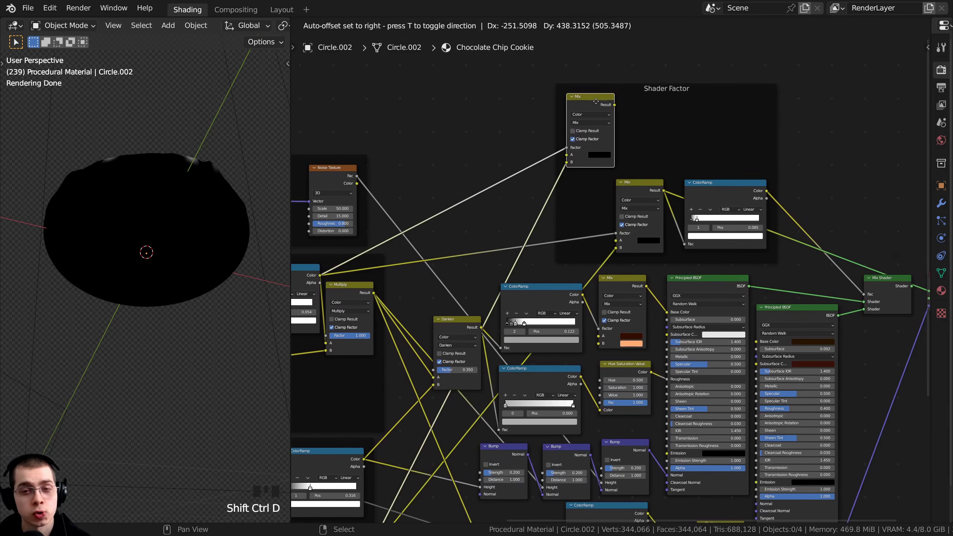
click(590, 99)
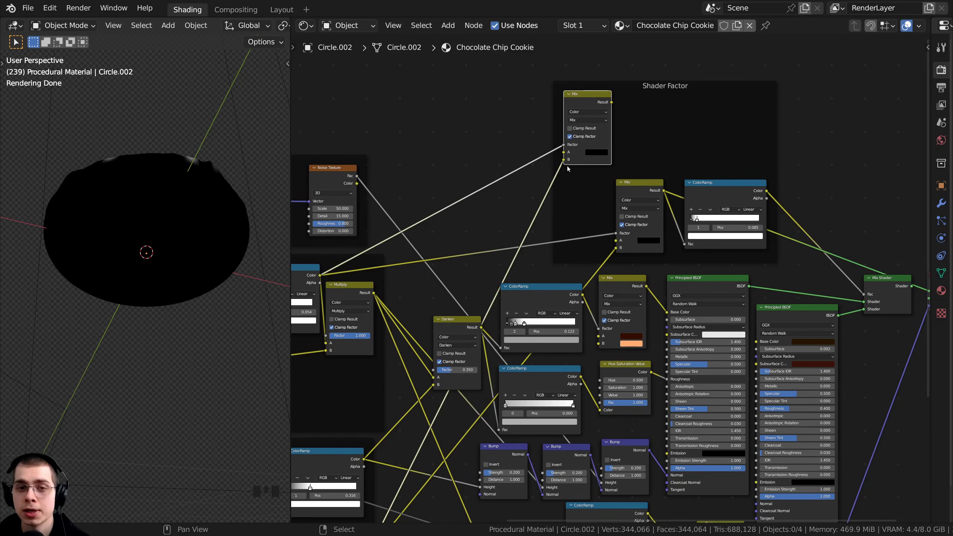
drag(582, 103, 582, 100)
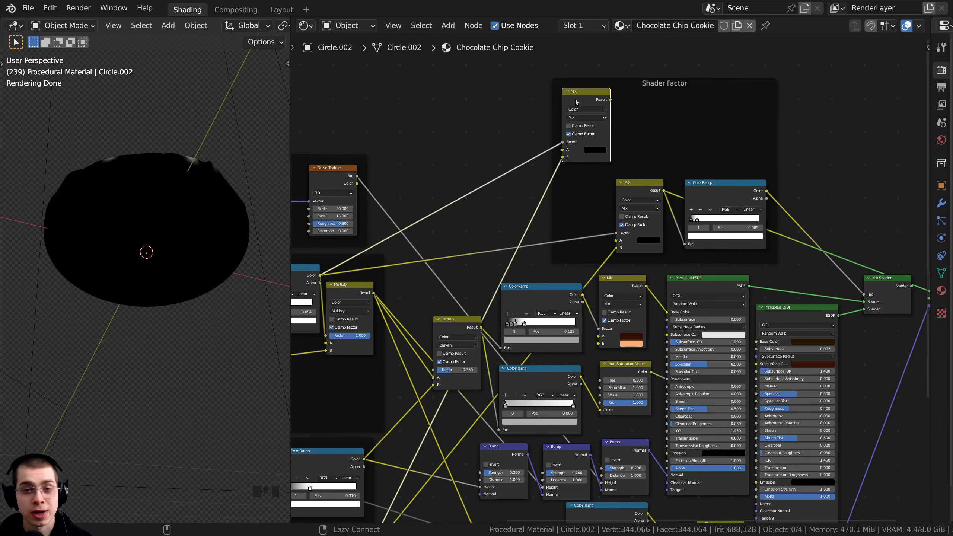
alt+drag(576, 102, 571, 96)
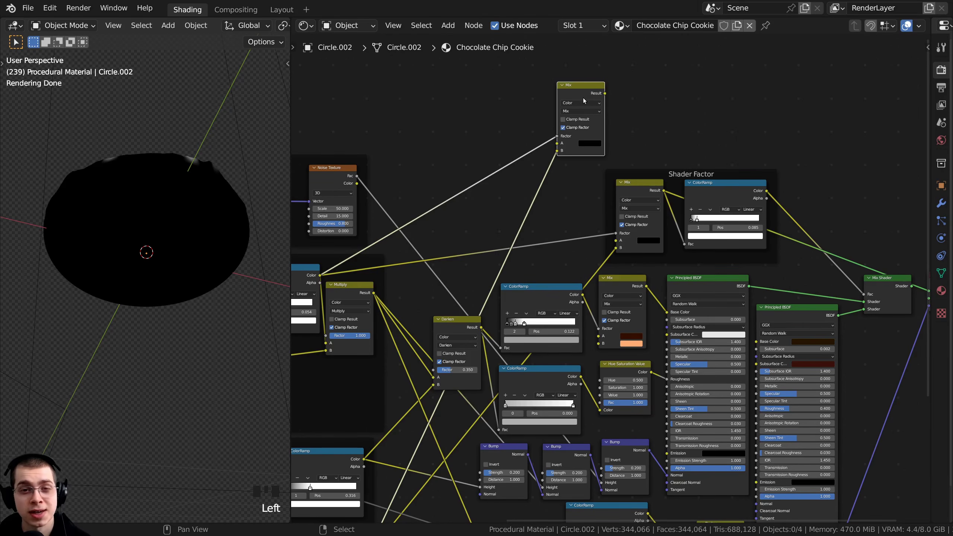
Move the duplicated Mix node directly below the Multiply node beside the displacement nodes.
scroll(656, 194, down, 4)
middle_drag(611, 169, 605, 108)
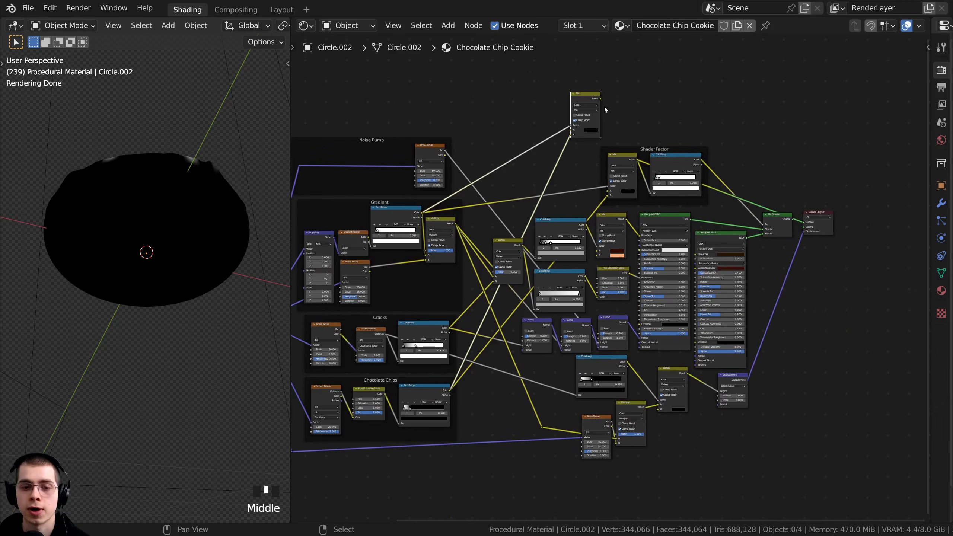
key(g)
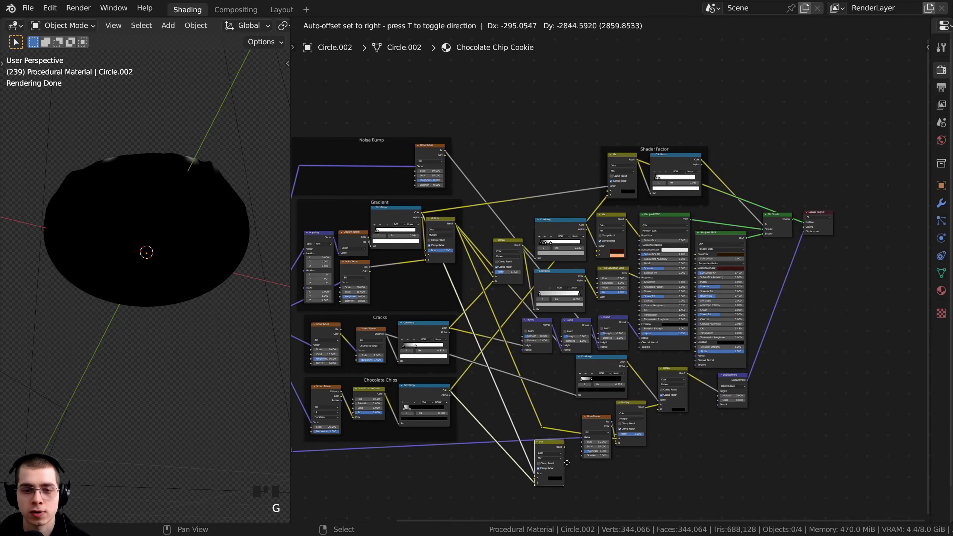
click(566, 482)
scroll(573, 450, up, 1)
key(g)
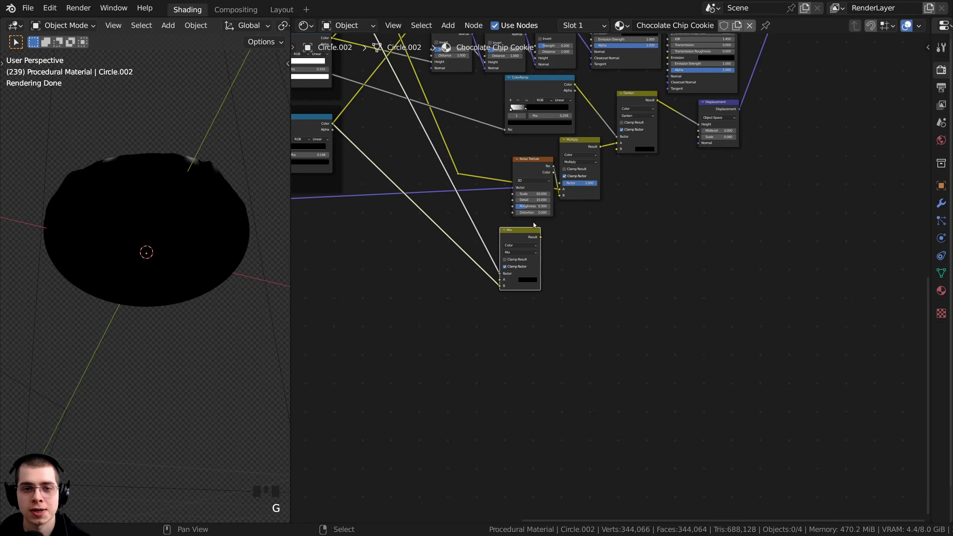
click(587, 295)
scroll(587, 295, up, 1)
mouse_move(596, 300)
middle_down()
mouse_move(599, 313)
mouse_move(588, 313)
middle_up()
key(g)
click(633, 315)
scroll(596, 255, up, 4)
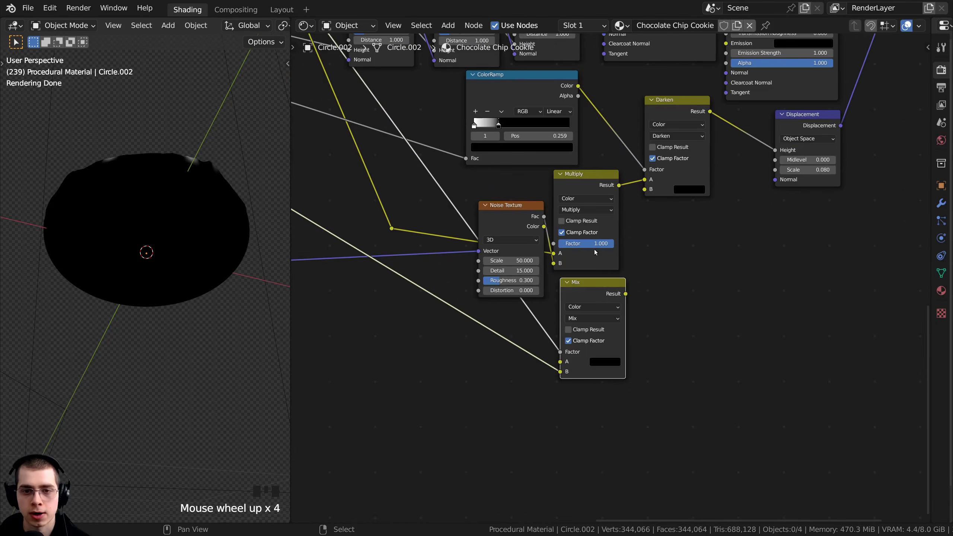
drag(605, 300, 601, 300)
middle_drag(602, 300, 619, 307)
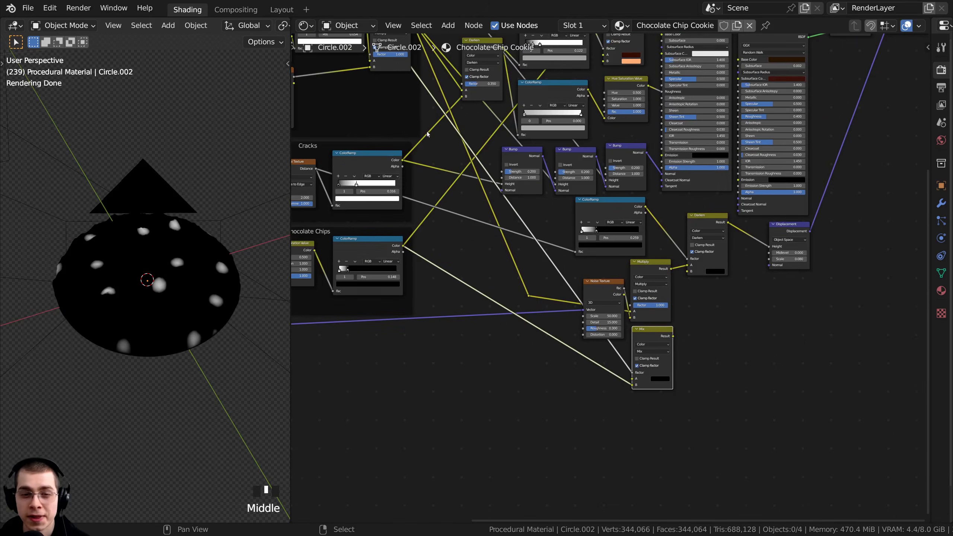
middle_drag(546, 337, 546, 310)
scroll(546, 310, up, 2)
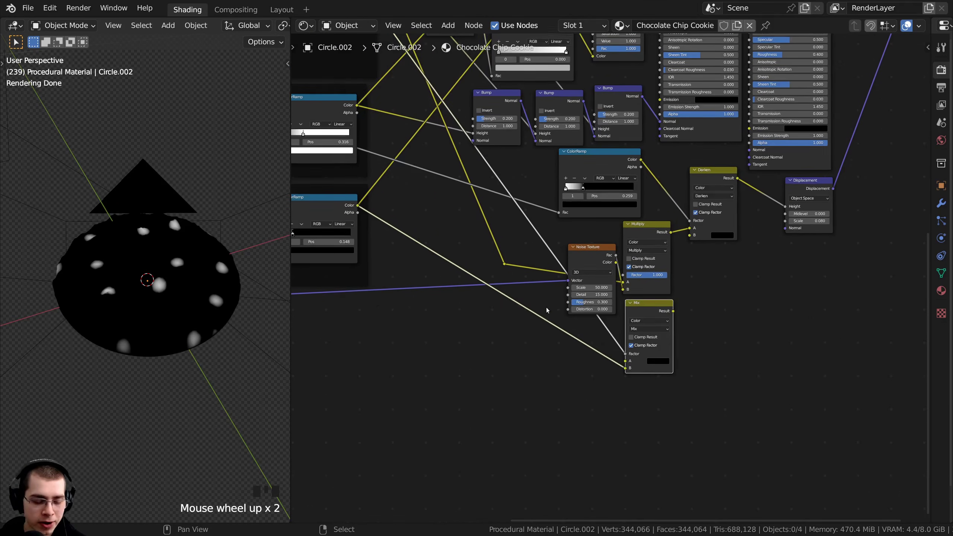
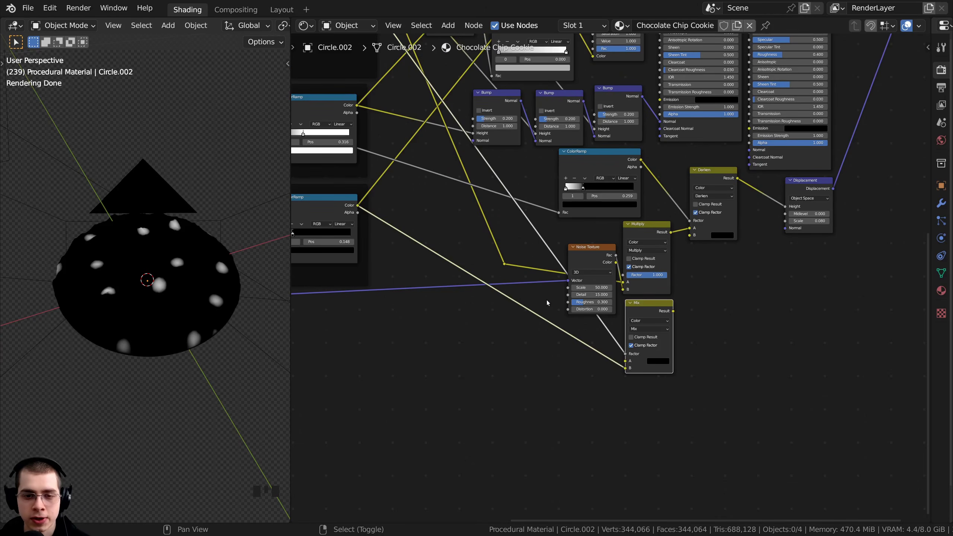
Add a reroute to the link from the Chocolate Chips ColorRamp to the Mix node's B input and place it below the Noise Texture.
key(shift)
mouse_move(547, 301)
shift+right_down()
mouse_move(519, 341)
mouse_move(526, 363)
shift+right_up()
scroll(546, 355, down, 2)
scroll(558, 354, up, 5)
middle_drag(526, 346, 621, 373)
right_drag(623, 373, 621, 384)
scroll(672, 333, down, 3)
middle_drag(672, 333, 662, 357)
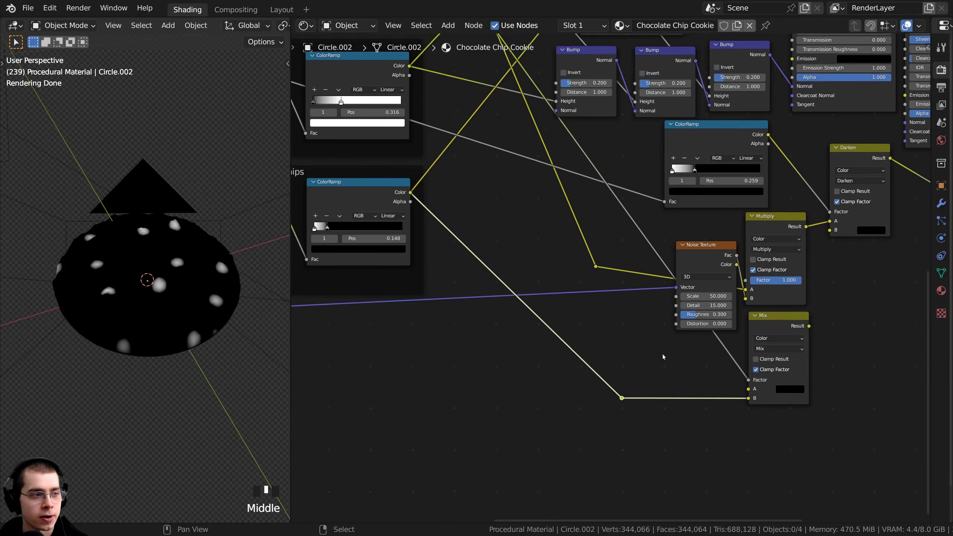
Add a reroute to the Gradient link feeding the Mix node's Factor and position it clear of the Noise Texture node.
mouse_move(671, 229)
shift+right_down()
mouse_move(632, 238)
mouse_move(638, 243)
mouse_move(606, 323)
mouse_move(590, 336)
shift+right_up()
scroll(586, 345, down, 4)
middle_drag(578, 354, 559, 353)
right_click(558, 325)
middle_drag(641, 338, 434, 297)
scroll(434, 297, up, 6)
middle_drag(490, 287, 479, 344)
scroll(478, 329, up, 1)
Preview the relocated Mix node on the cookie and examine its chocolate chip mask up close.
ctrl+shift+click(504, 330)
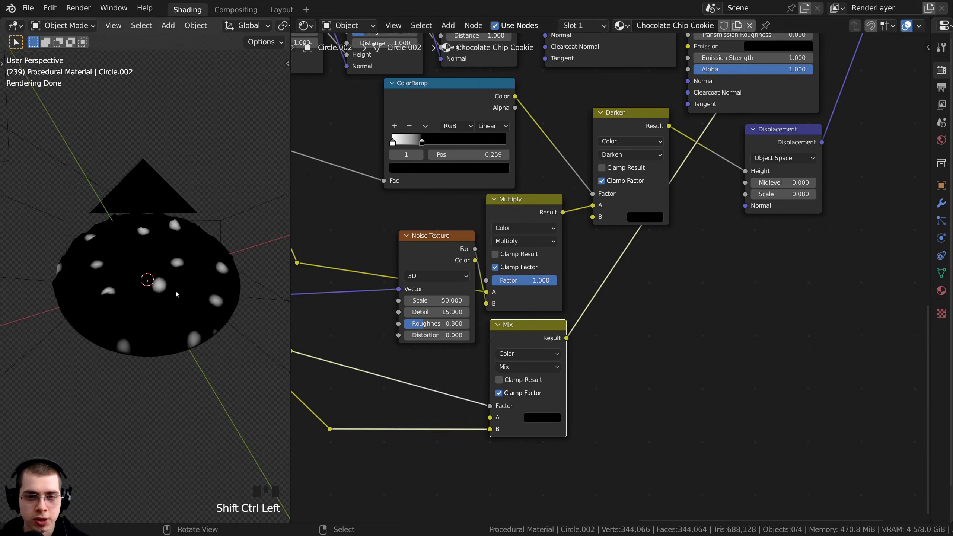
middle_drag(175, 292, 157, 311)
middle_drag(515, 338, 504, 338)
click(504, 338)
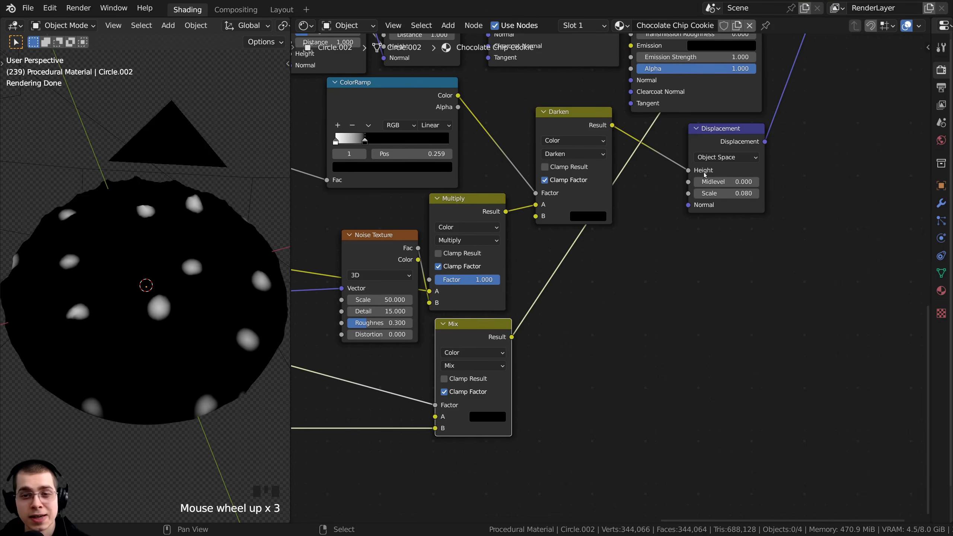
Shift the Displacement node to make room and place an unlinked duplicate of the Mix node just below it.
drag(705, 173, 723, 176)
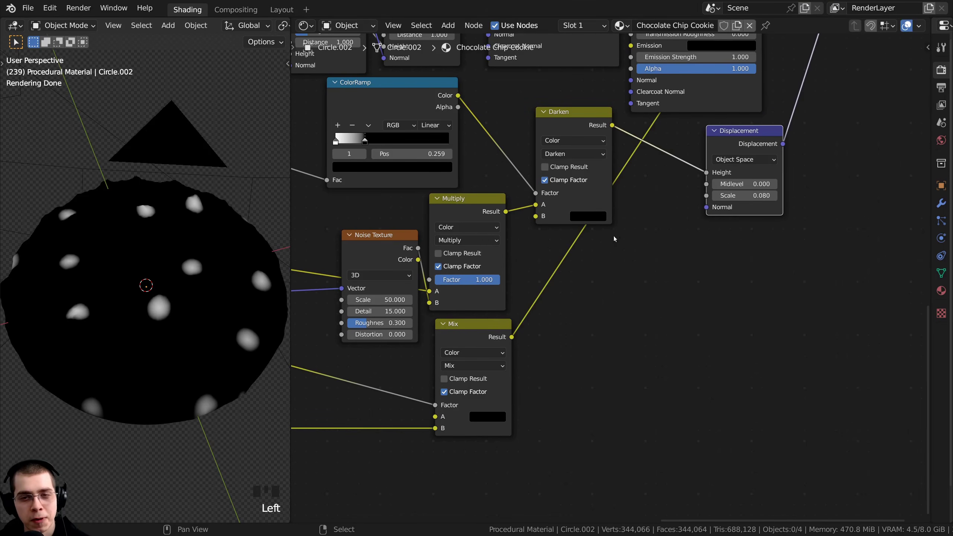
right_click(473, 339)
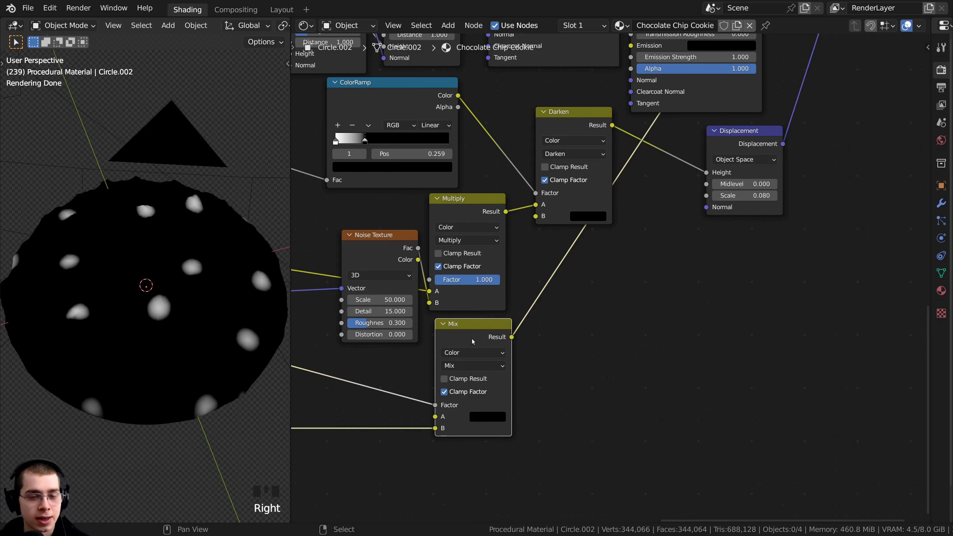
key(shift+d)
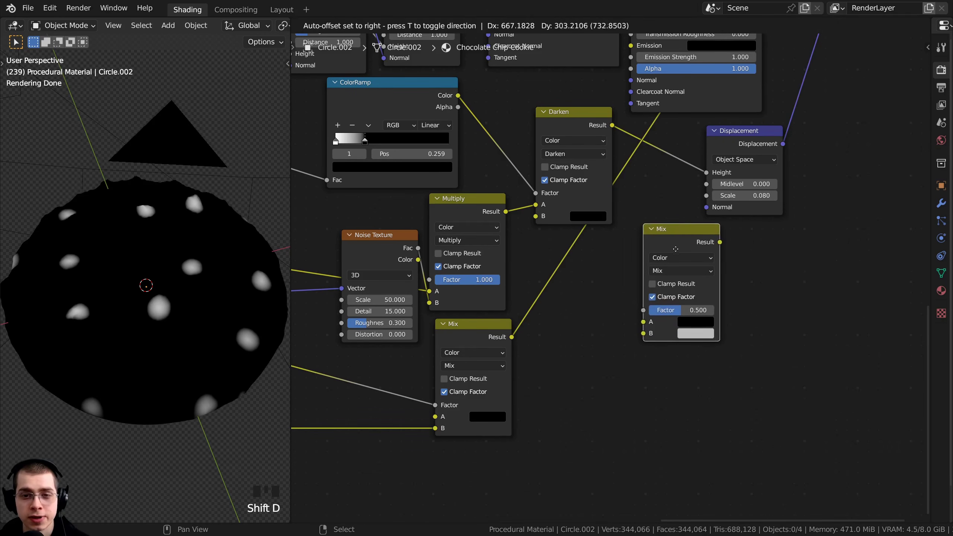
click(655, 242)
Connect the Darken node's Result to the new Mix node's A and the chip mask Mix node's Result to its B.
middle_drag(655, 243, 627, 251)
drag(557, 143, 616, 325)
drag(437, 339, 420, 342)
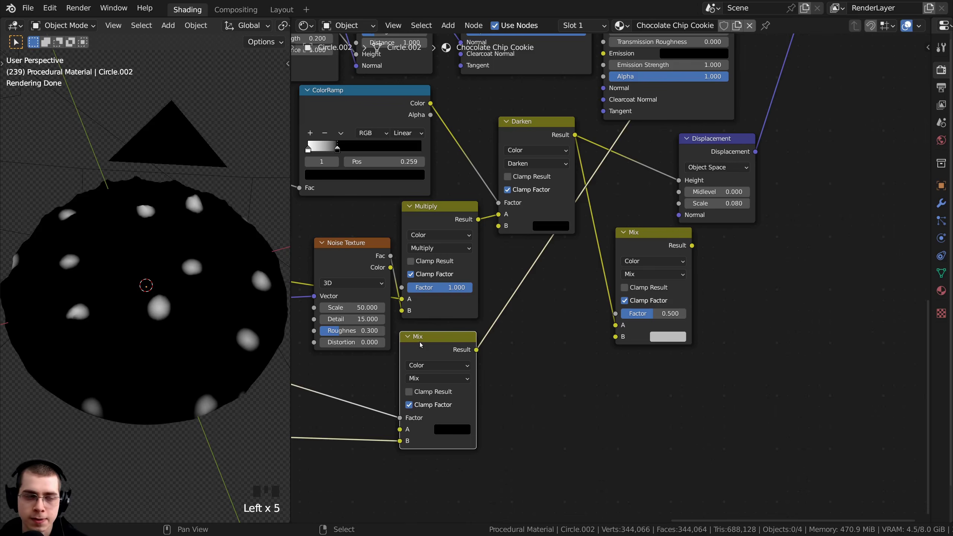
drag(476, 351, 616, 338)
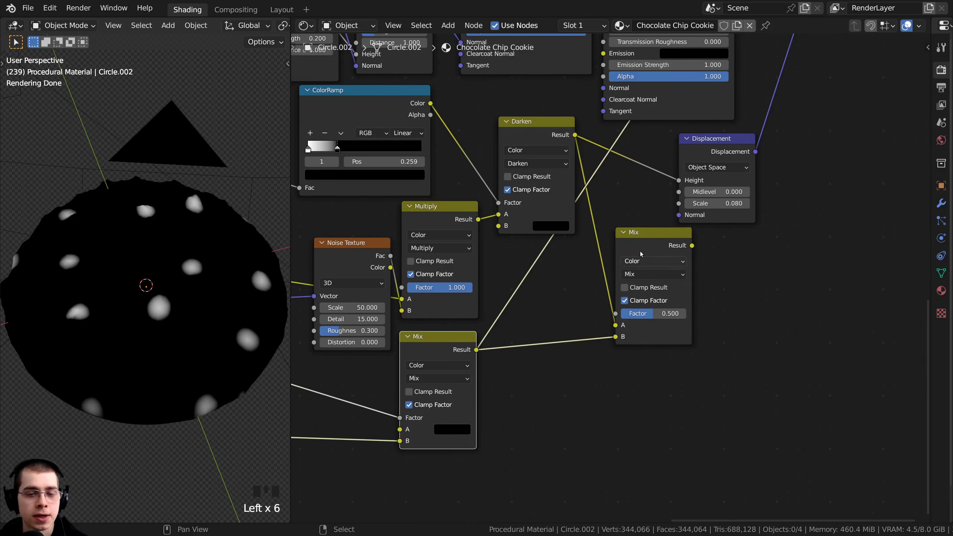
Preview the new Mix node on the cookie and set its blend mode to Add.
ctrl+shift+click(657, 242)
drag(636, 247, 618, 239)
middle_drag(147, 326, 146, 370)
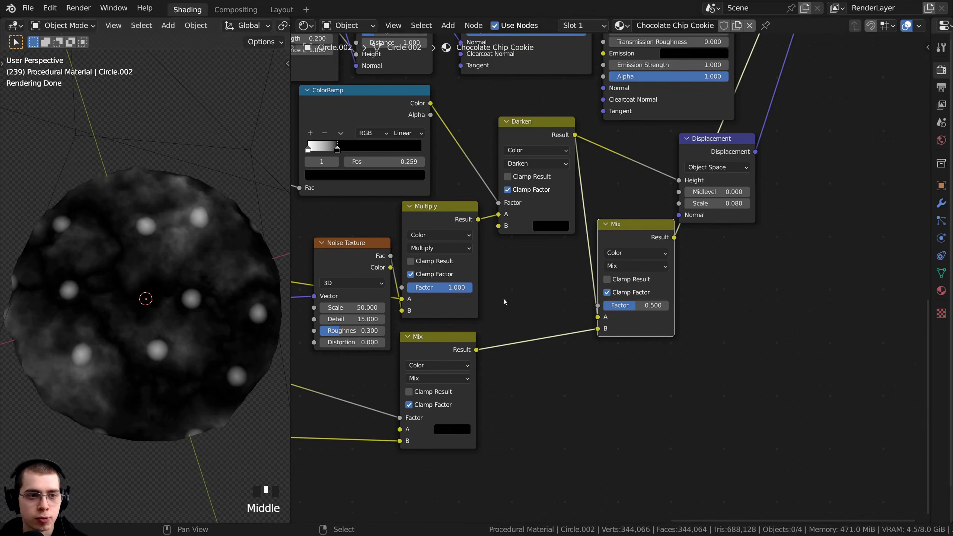
scroll(515, 276, up, 1)
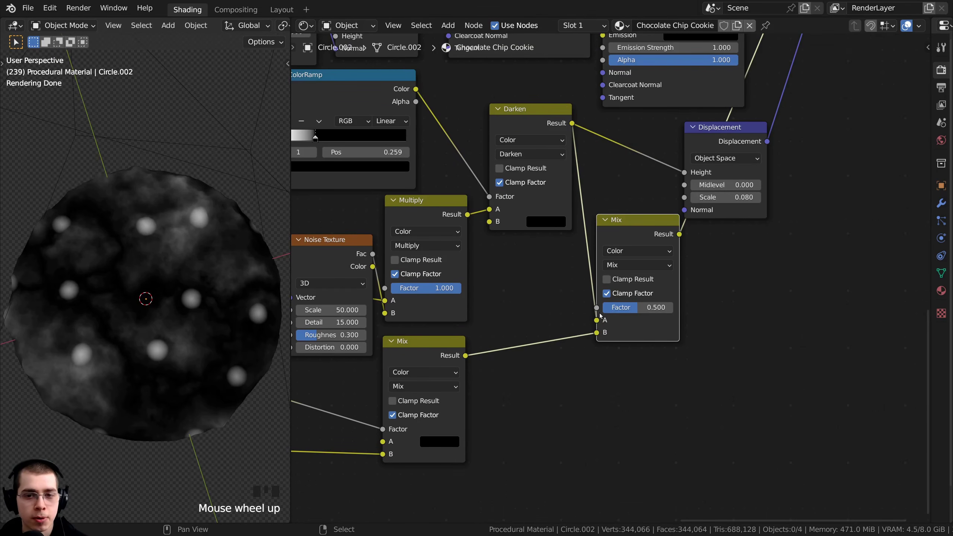
scroll(600, 315, up, 1)
click(618, 264)
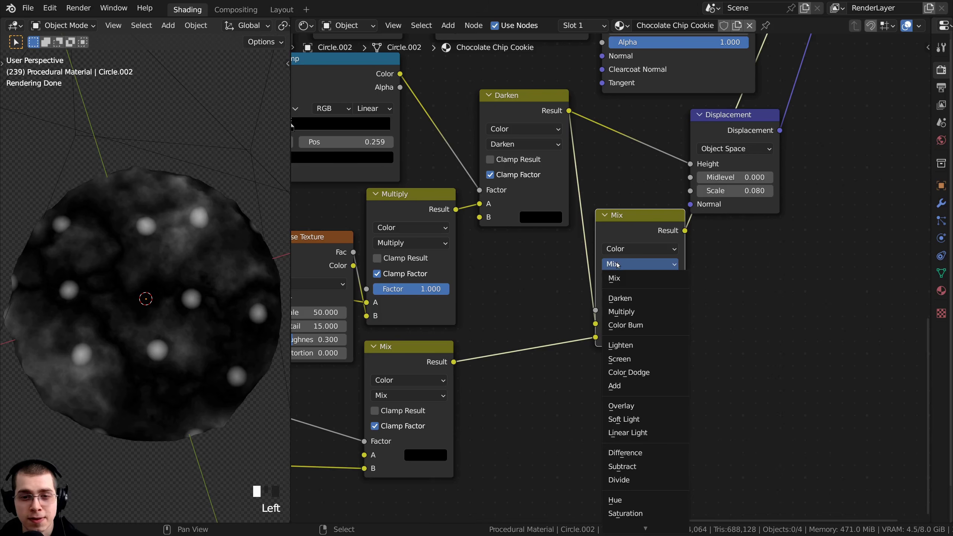
click(618, 387)
middle_drag(201, 458, 174, 314)
scroll(174, 314, up, 1)
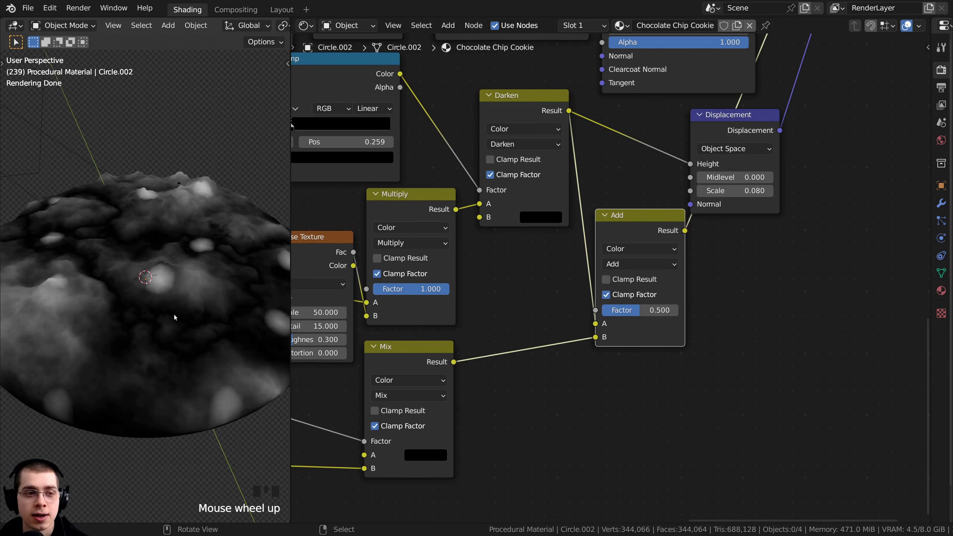
middle_drag(158, 275, 225, 225)
scroll(171, 200, down, 2)
Connect the Add node's Result to the Displacement node's Height and arrange the two nodes side by side.
drag(634, 218, 691, 165)
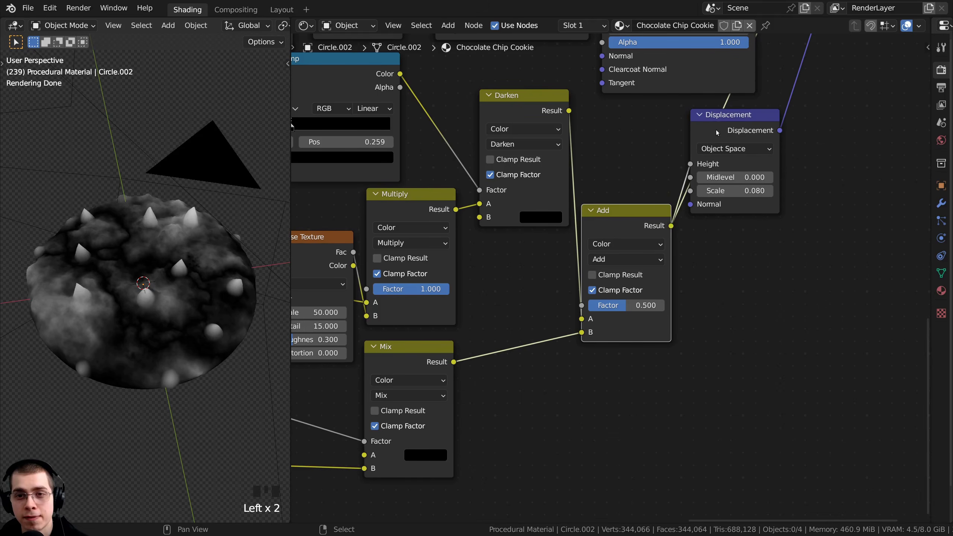
drag(716, 130, 760, 130)
drag(624, 219, 660, 137)
Preview the Mix Shader and inspect the displaced chocolate chips on the cookie from the side and above.
scroll(659, 137, down, 4)
middle_drag(660, 137, 590, 363)
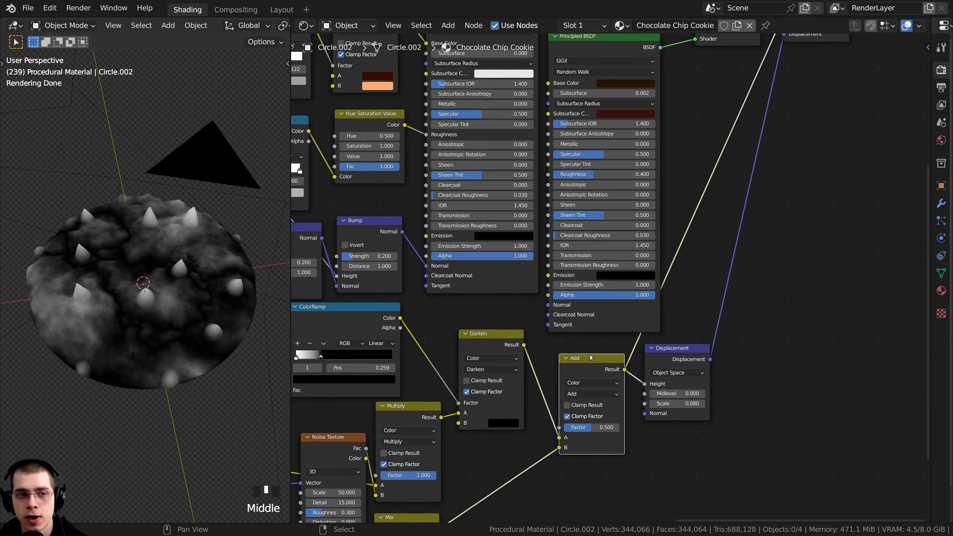
middle_drag(693, 130, 678, 217)
ctrl+shift+click(710, 92)
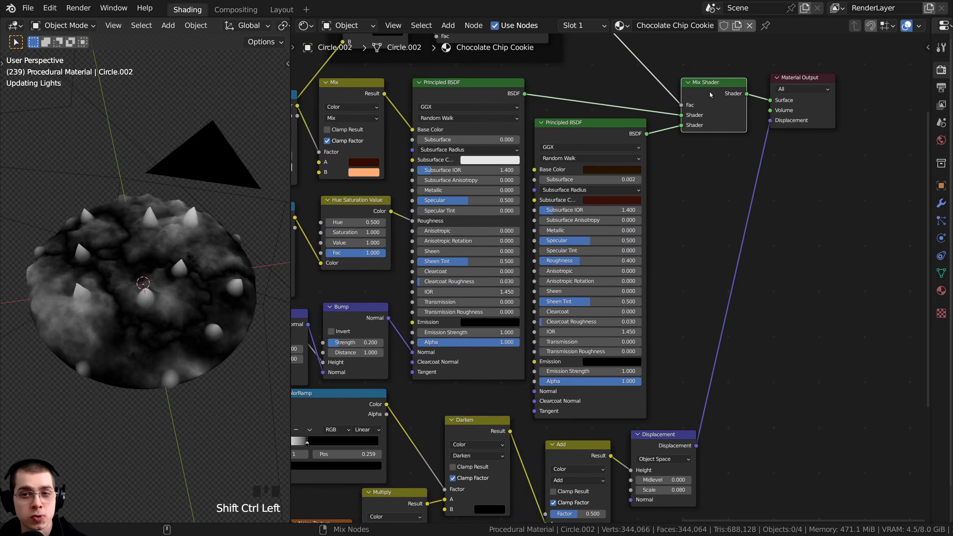
middle_drag(199, 338, 197, 437)
scroll(197, 437, up, 3)
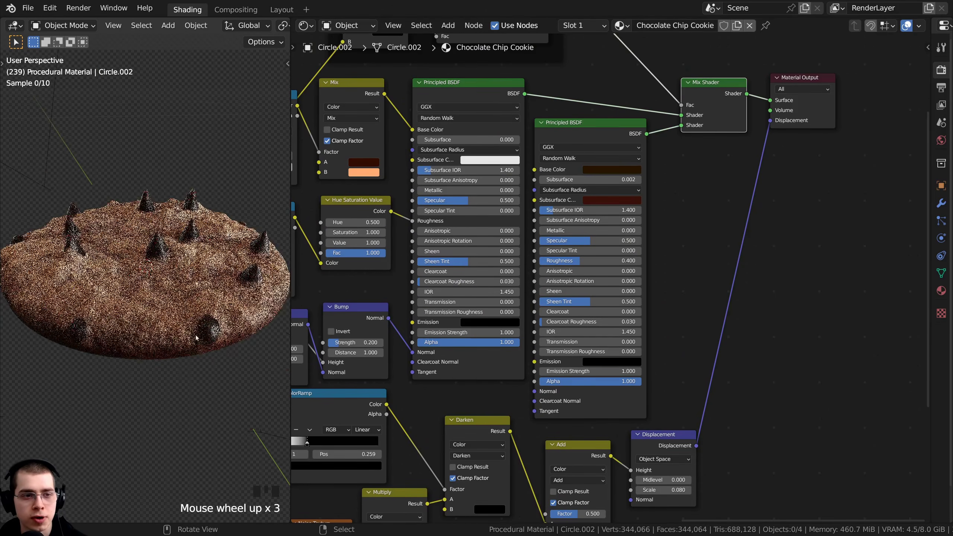
scroll(165, 268, up, 1)
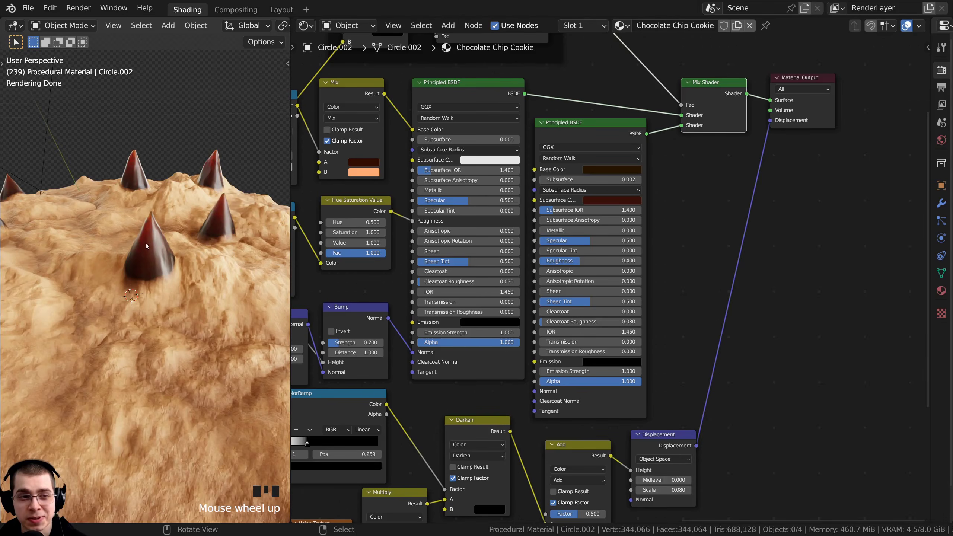
shift+middle_drag(183, 339, 180, 356)
mouse_move(181, 357)
middle_down()
mouse_move(182, 424)
mouse_move(195, 420)
mouse_move(188, 349)
middle_up()
Preview the Add node and try a Factor of 1.000 to examine its effect on the chip displacement.
middle_drag(552, 462, 553, 329)
middle_drag(564, 376, 585, 336)
scroll(584, 336, up, 2)
drag(593, 368, 609, 335)
scroll(597, 289, up, 2)
scroll(488, 382, down, 2)
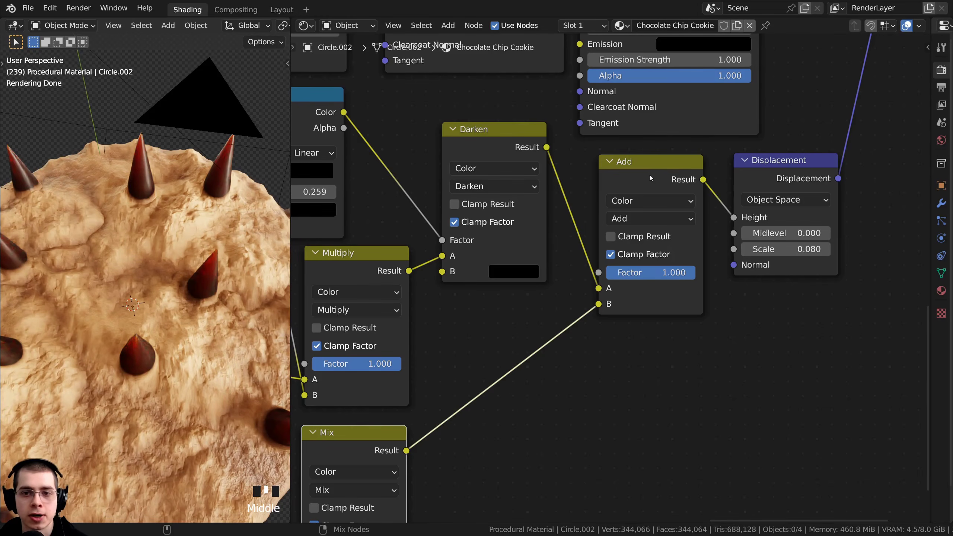
ctrl+shift+click(637, 172)
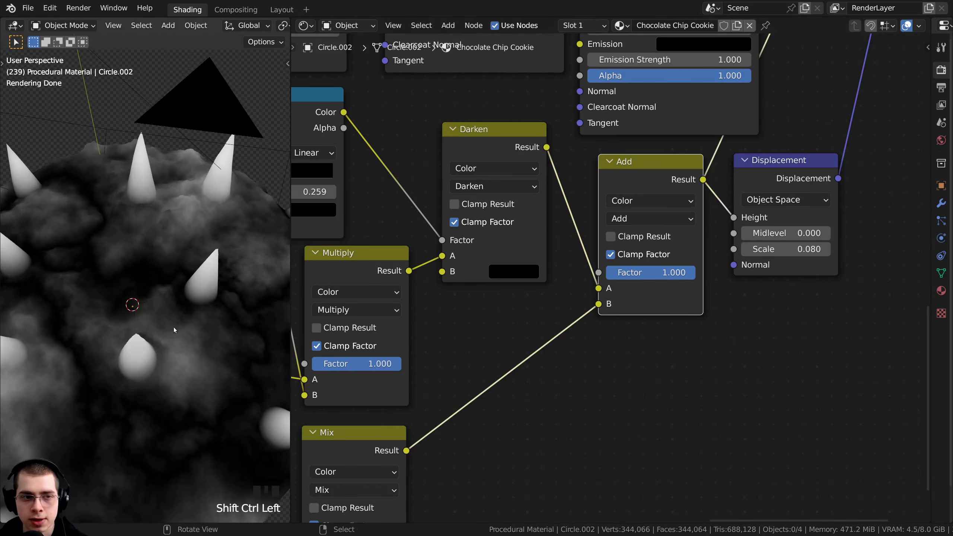
middle_drag(226, 259, 240, 262)
drag(661, 272, 698, 273)
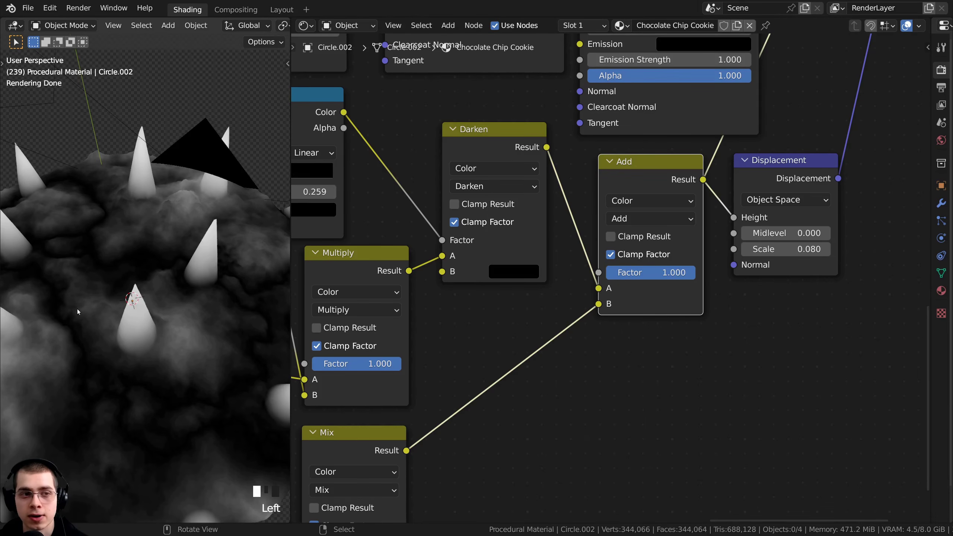
middle_drag(78, 311, 116, 290)
Set the Add node's Factor to 0.040.
middle_drag(761, 205, 714, 227)
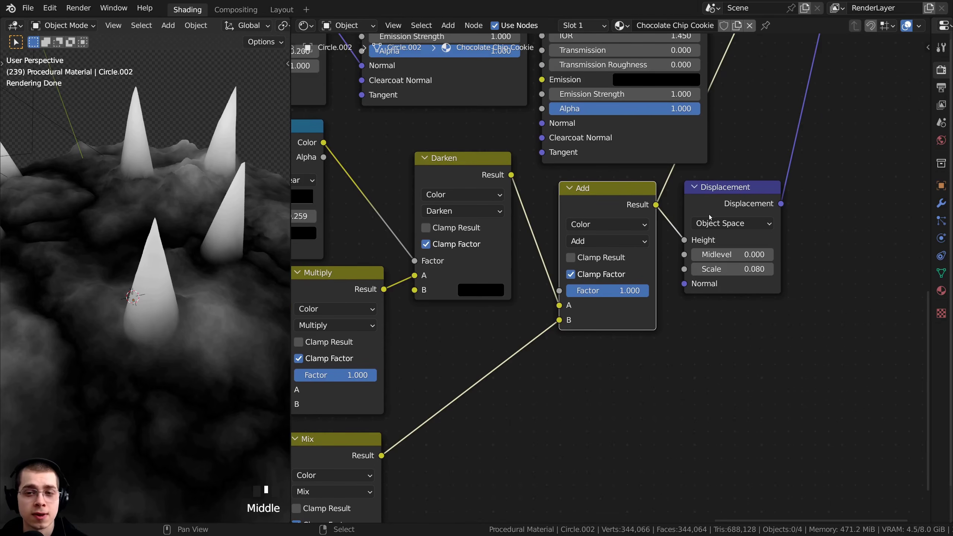
click(729, 204)
drag(634, 291, 600, 291)
click(600, 291)
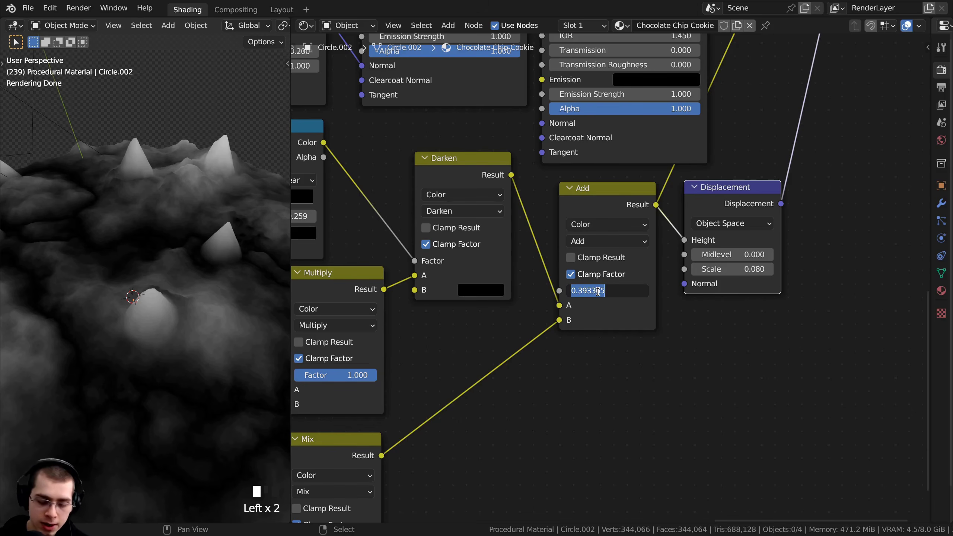
text(.04)
key(Return)
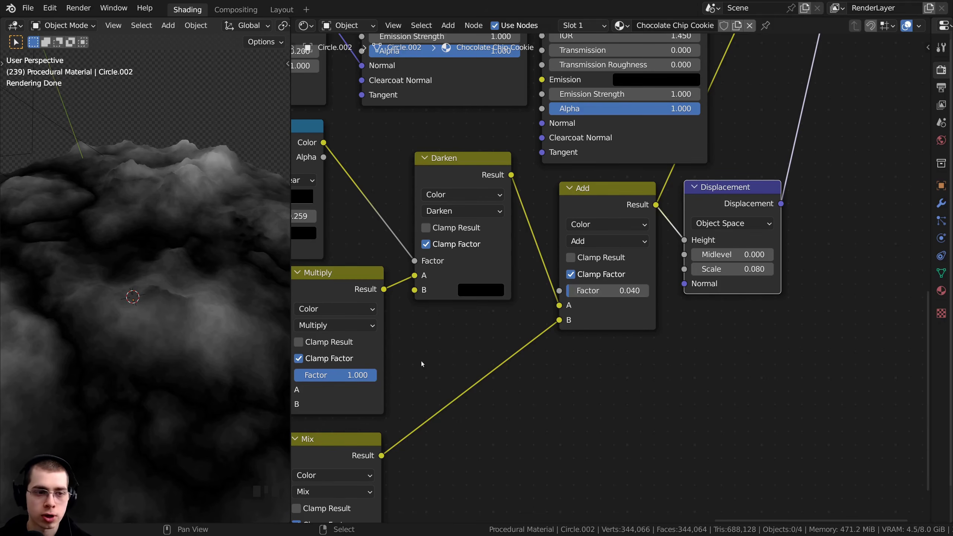
Switch the preview back to the Mix Shader and examine a raised chocolate chip up close.
scroll(217, 324, down, 1)
middle_drag(216, 323, 192, 322)
scroll(191, 322, up, 1)
scroll(601, 188, down, 4)
middle_drag(646, 67, 636, 184)
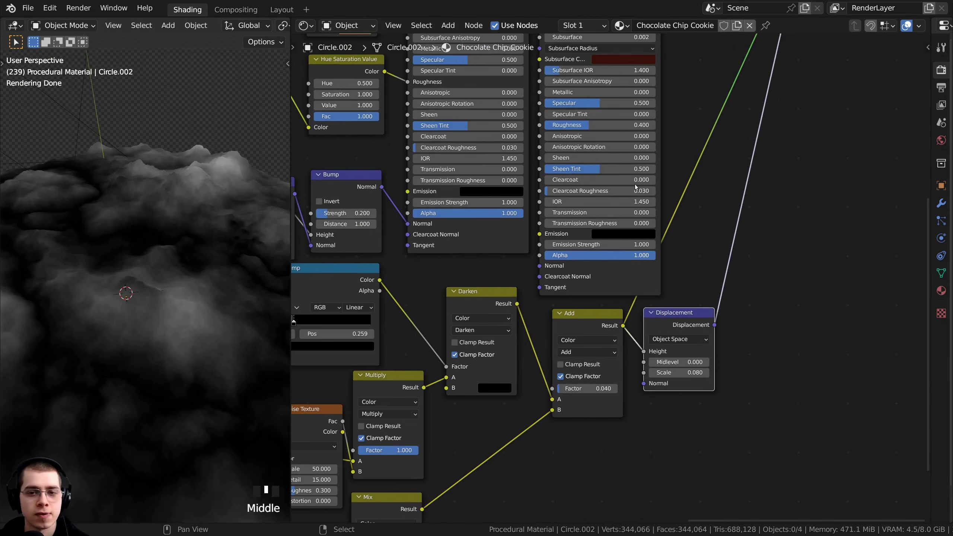
middle_drag(732, 37, 734, 71)
ctrl+shift+click(734, 71)
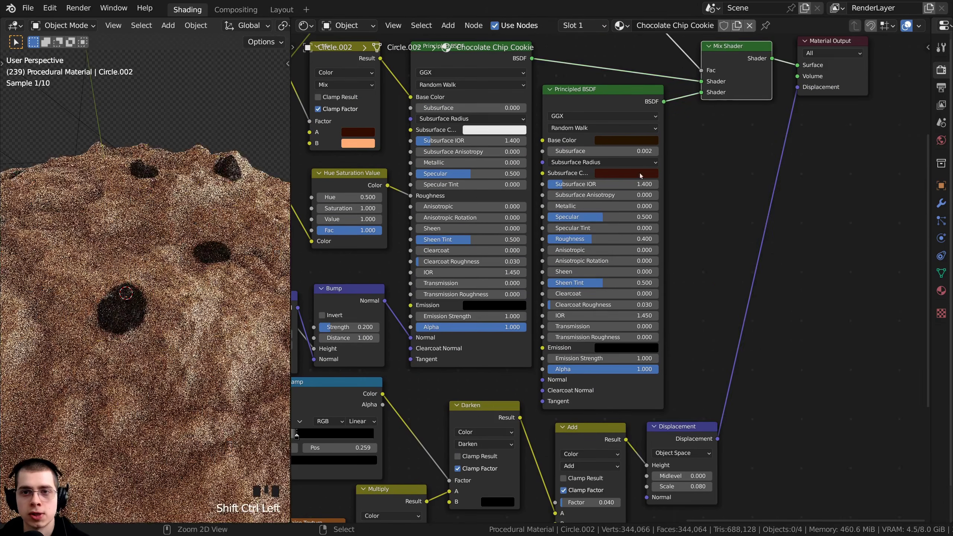
middle_drag(175, 385, 147, 209)
scroll(188, 390, up, 4)
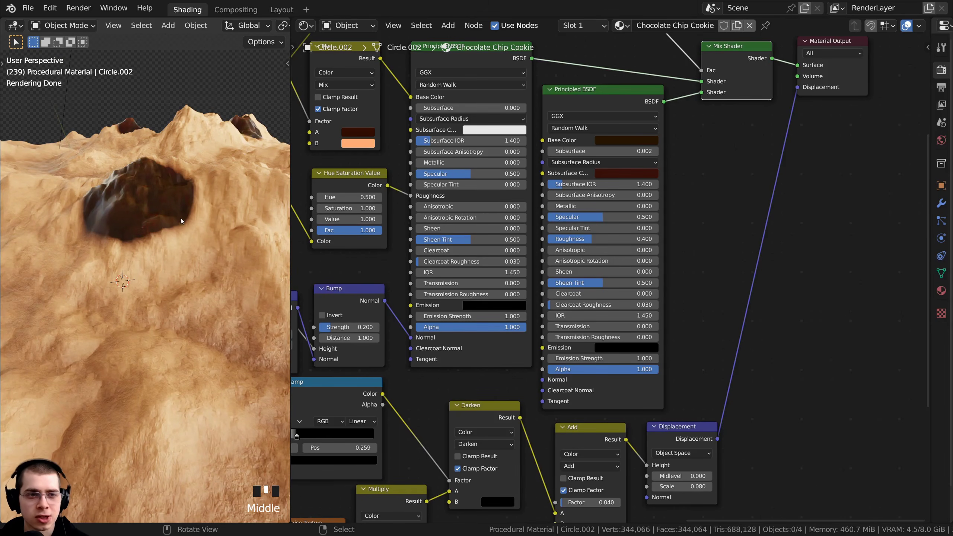
scroll(615, 280, down, 3)
middle_drag(616, 360, 629, 263)
middle_drag(544, 407, 560, 316)
scroll(561, 317, up, 3)
key(a)
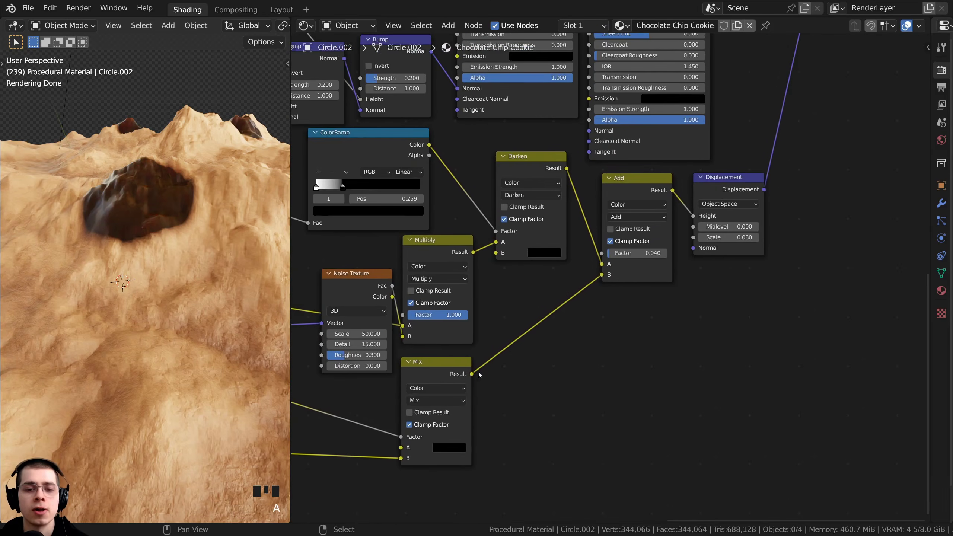
key(a)
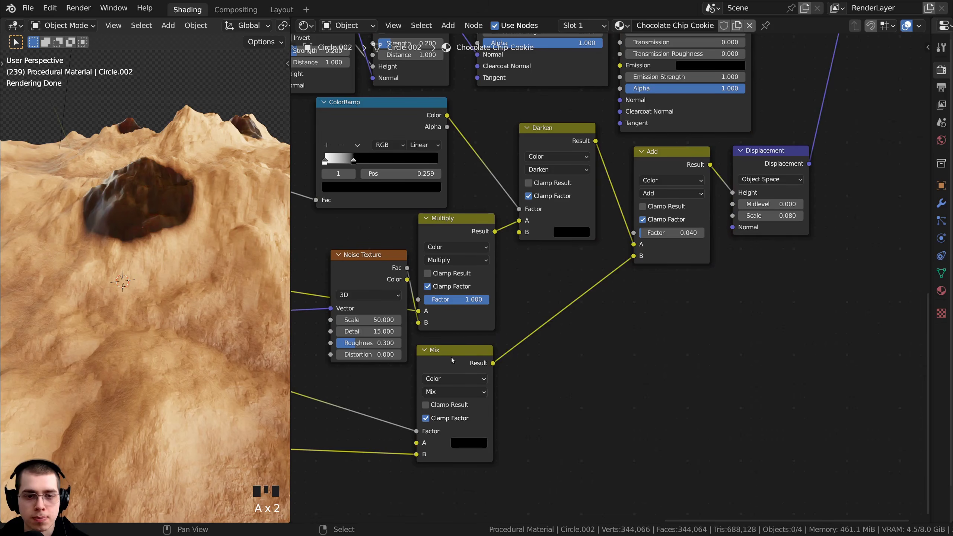
Preview the Mix node below the Multiply node and examine the chip mask up close.
ctrl+shift+click(472, 362)
middle_drag(236, 245, 239, 275)
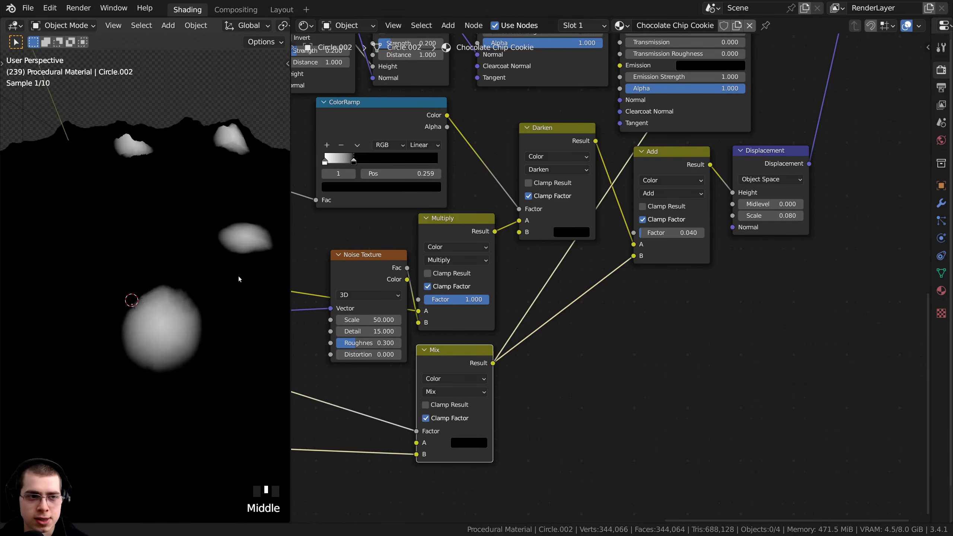
scroll(182, 320, up, 2)
scroll(210, 330, up, 2)
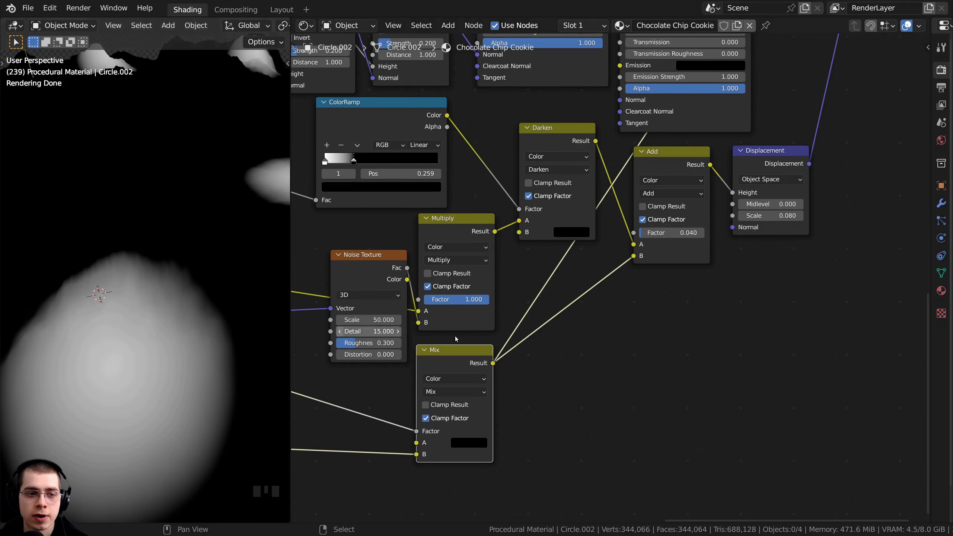
Insert a ColorRamp node between the Mix node's Result and the Add node's B input.
middle_drag(516, 303, 514, 288)
key(shift+a)
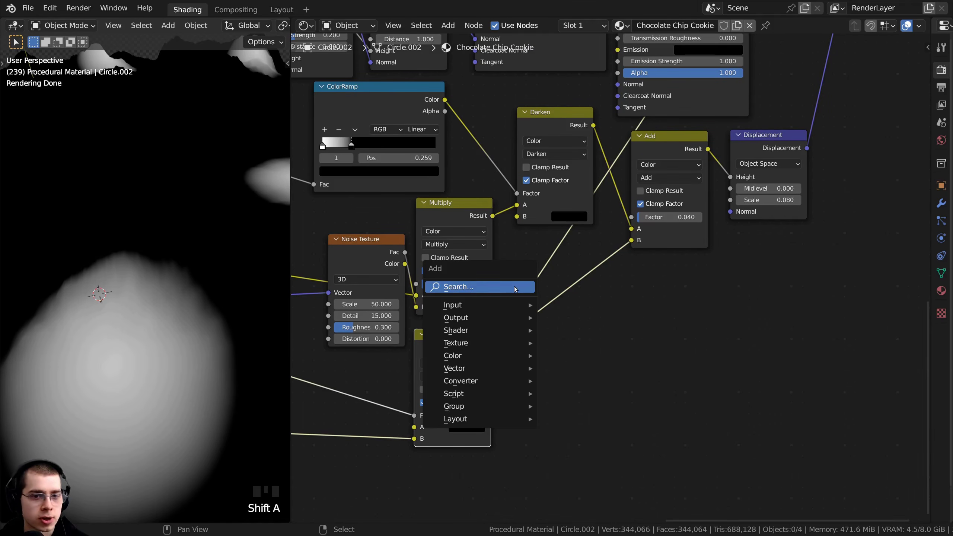
click(515, 288)
text(col)
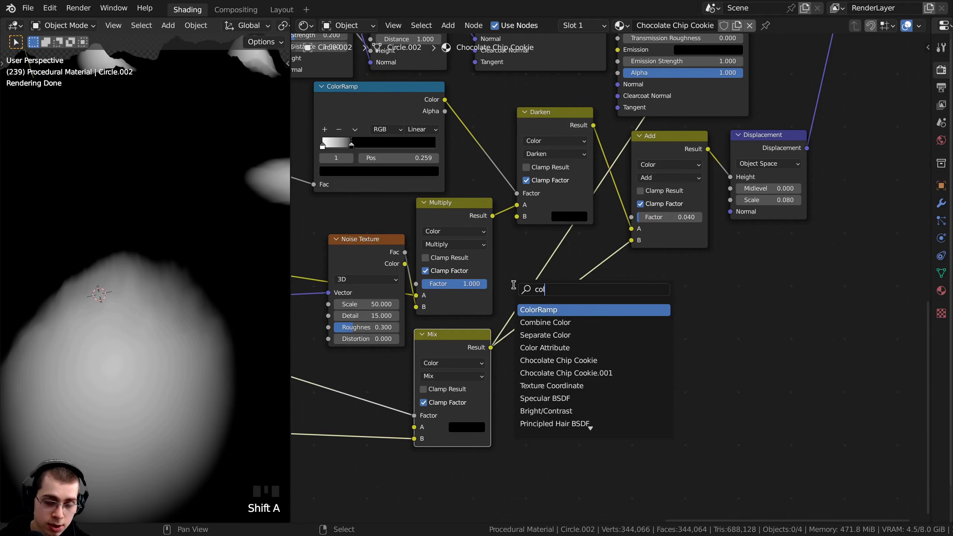
click(537, 309)
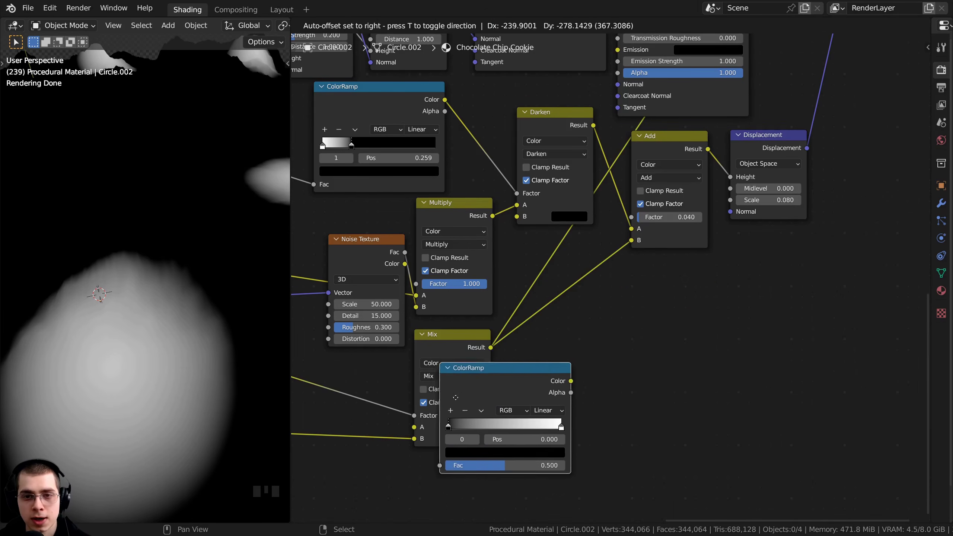
drag(567, 312, 561, 269)
Set the white stop of the ColorRamp after the Mix node to position 0.466.
middle_drag(119, 276, 97, 263)
scroll(672, 353, up, 6)
drag(685, 318, 613, 316)
middle_drag(613, 316, 677, 319)
drag(676, 320, 658, 318)
scroll(610, 277, down, 3)
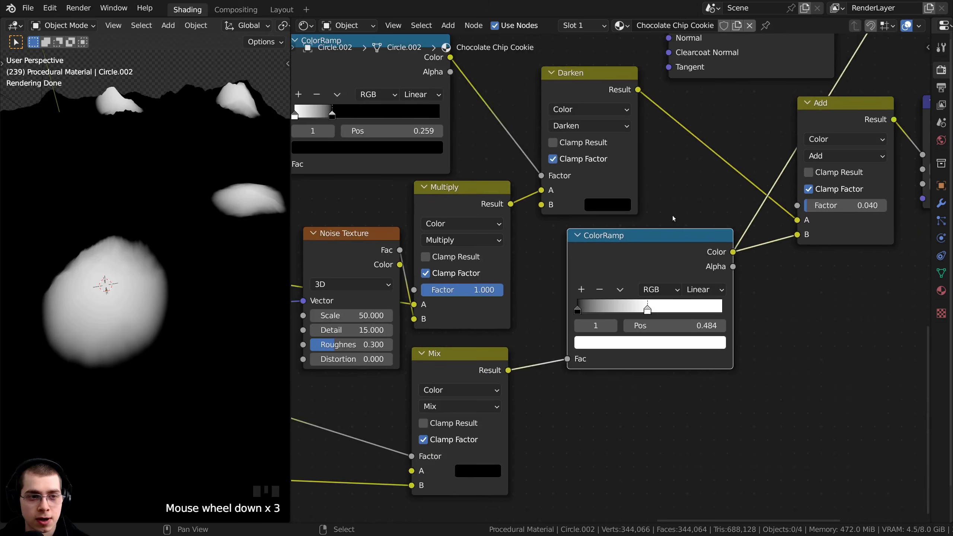
middle_drag(610, 278, 606, 293)
mouse_move(645, 322)
mouse_down()
mouse_move(583, 319)
mouse_move(642, 326)
mouse_up()
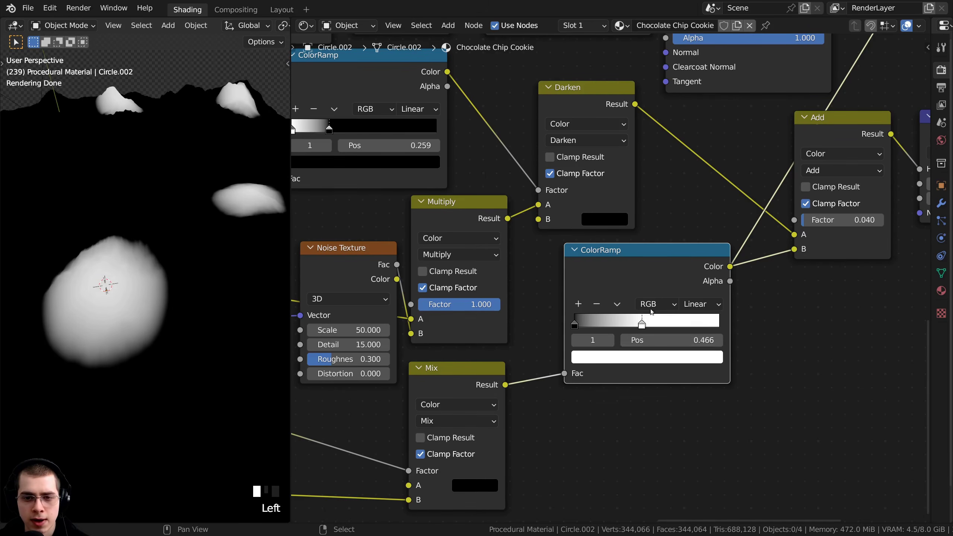
Preview the Mix Shader and inspect the raised chocolate chips on the cookie surface.
scroll(651, 310, down, 6)
middle_drag(651, 309, 559, 407)
scroll(713, 112, down, 4)
middle_drag(741, 69, 636, 218)
scroll(623, 127, up, 3)
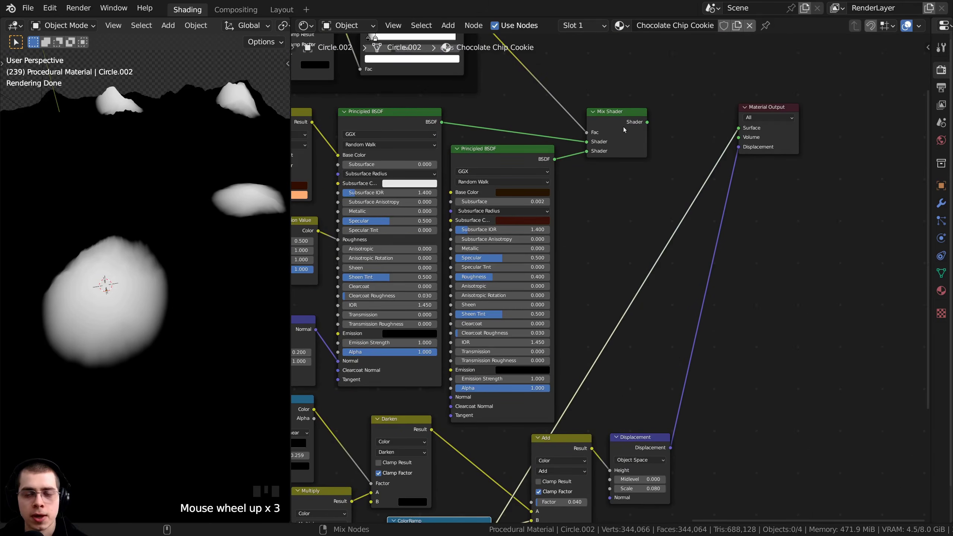
ctrl+shift+click(622, 124)
scroll(165, 260, down, 3)
mouse_move(150, 259)
middle_down()
mouse_move(169, 270)
mouse_move(166, 259)
middle_up()
scroll(166, 259, up, 1)
scroll(177, 277, up, 2)
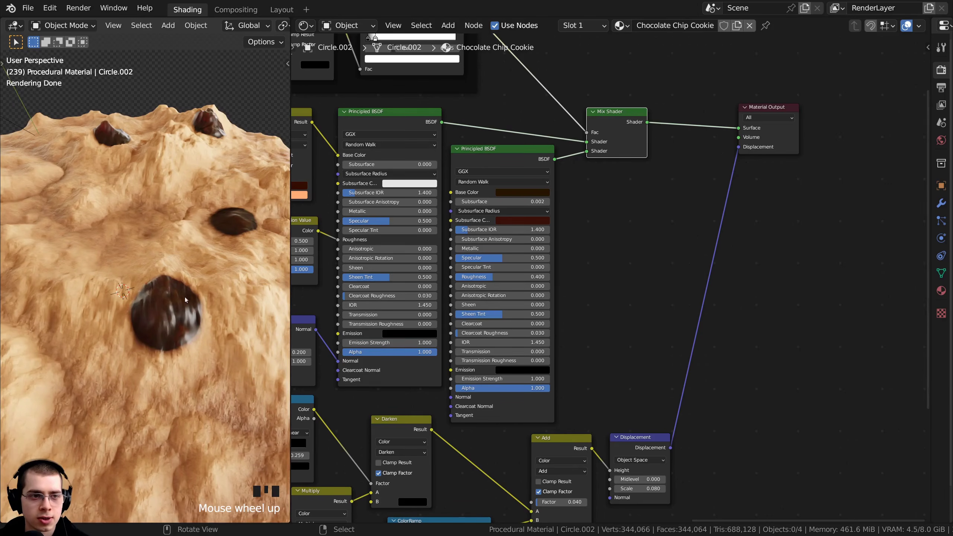
Check the whole cookie from the camera, and examine a chocolate chip on its side edge up close.
scroll(188, 301, down, 4)
key(KP_0)
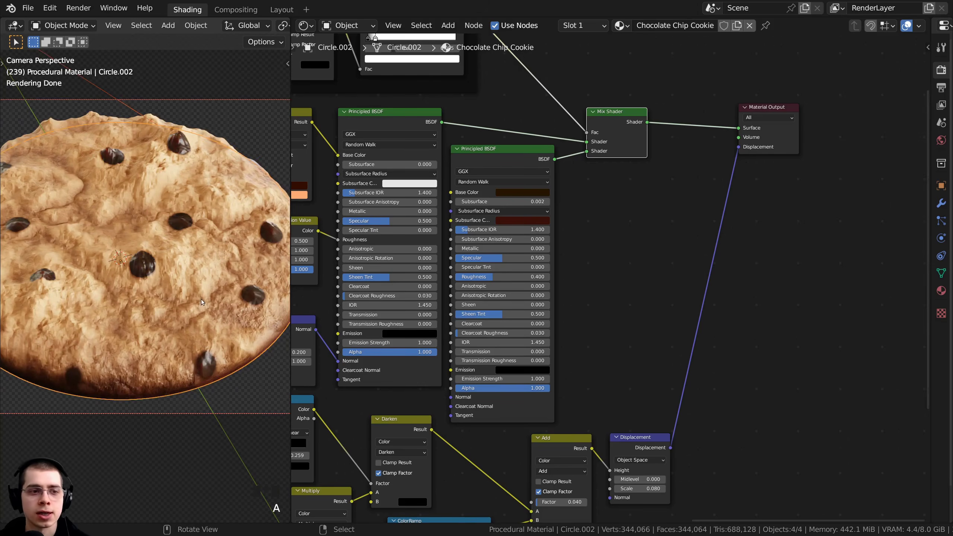
shift+middle_drag(201, 300, 222, 307)
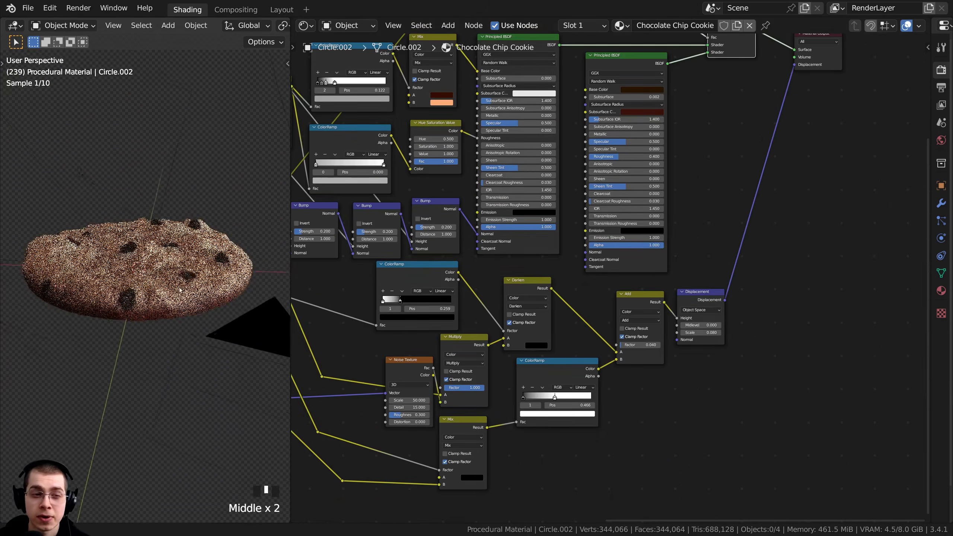
scroll(176, 293, up, 4)
middle_drag(177, 293, 144, 264)
scroll(162, 289, down, 1)
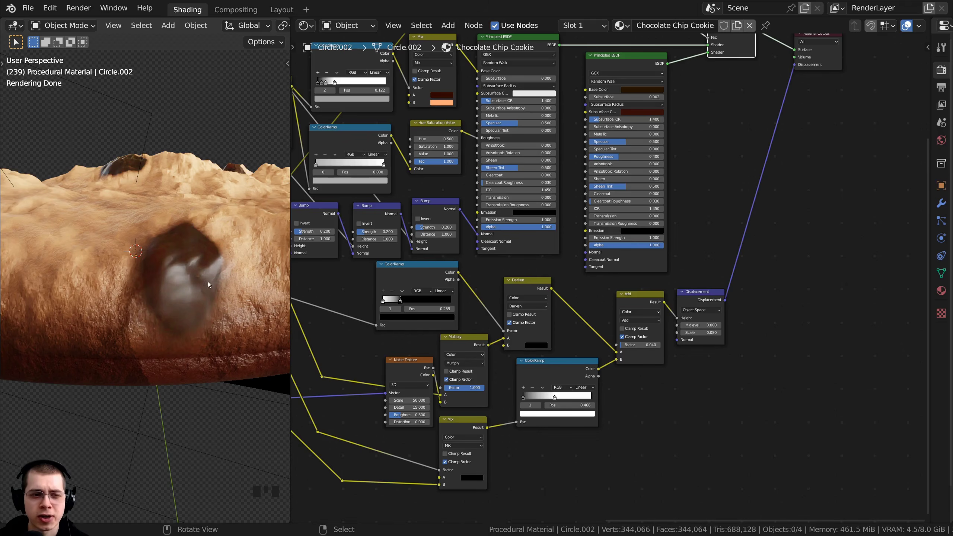
Preview the chip displacement's Mix node and examine how its mask fades on the cookie's side edge.
middle_drag(451, 419, 568, 309)
scroll(552, 333, up, 2)
ctrl+shift+click(574, 307)
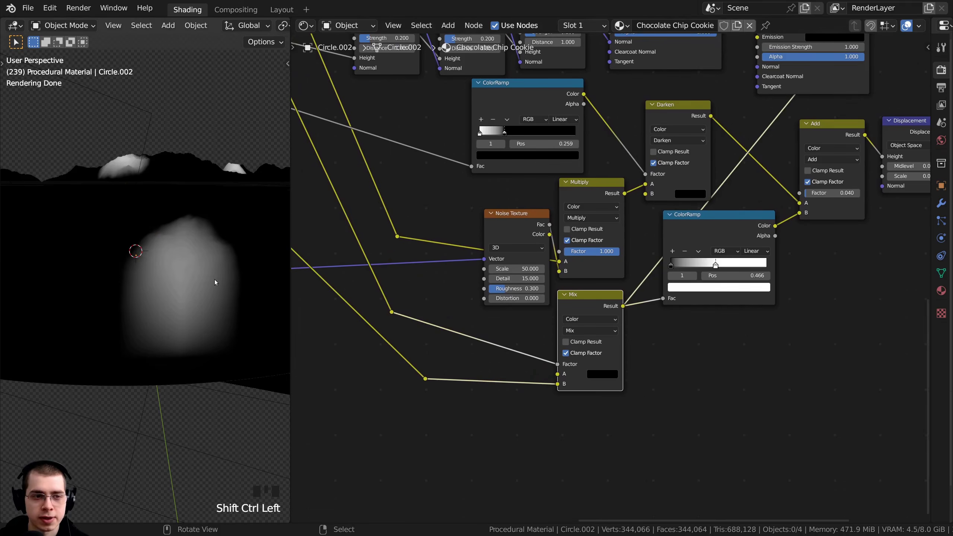
middle_drag(215, 281, 194, 264)
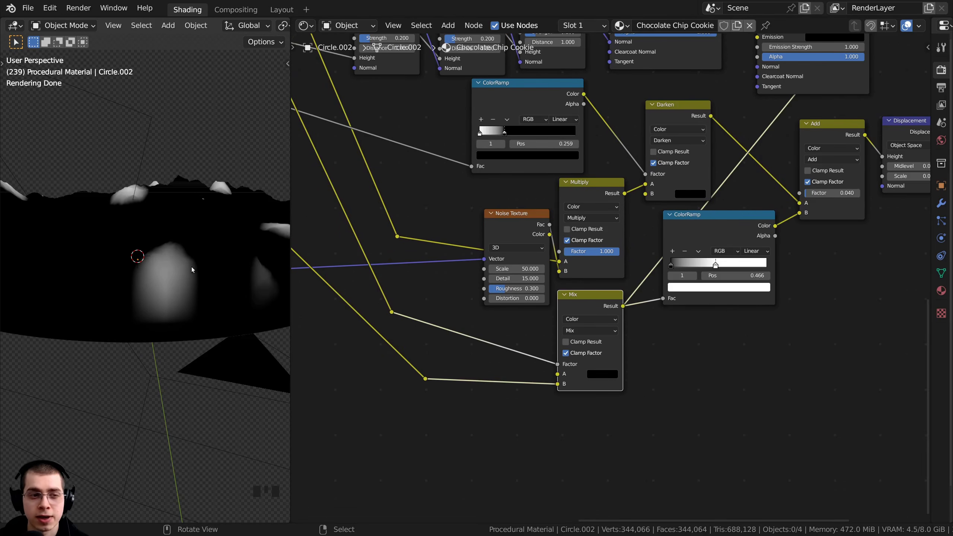
middle_drag(465, 272, 538, 272)
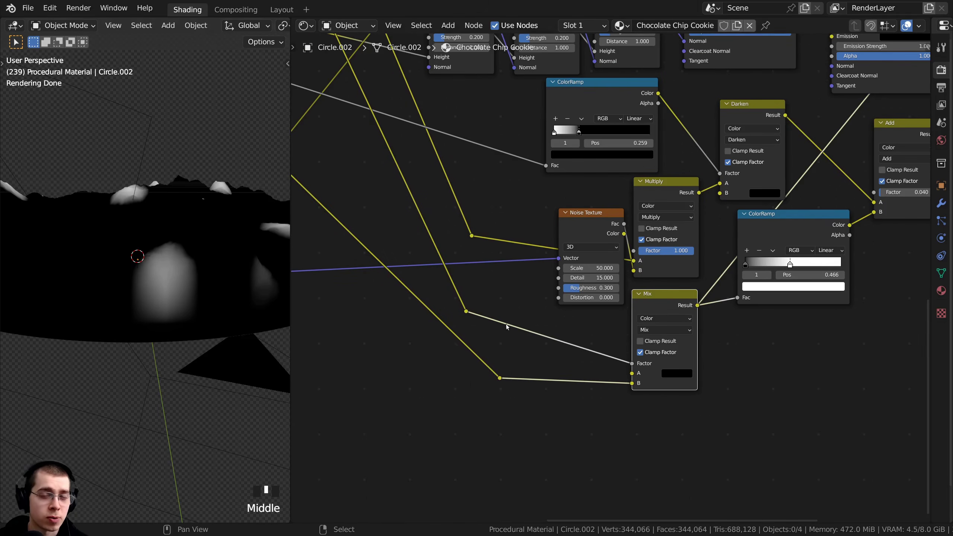
middle_drag(205, 300, 202, 293)
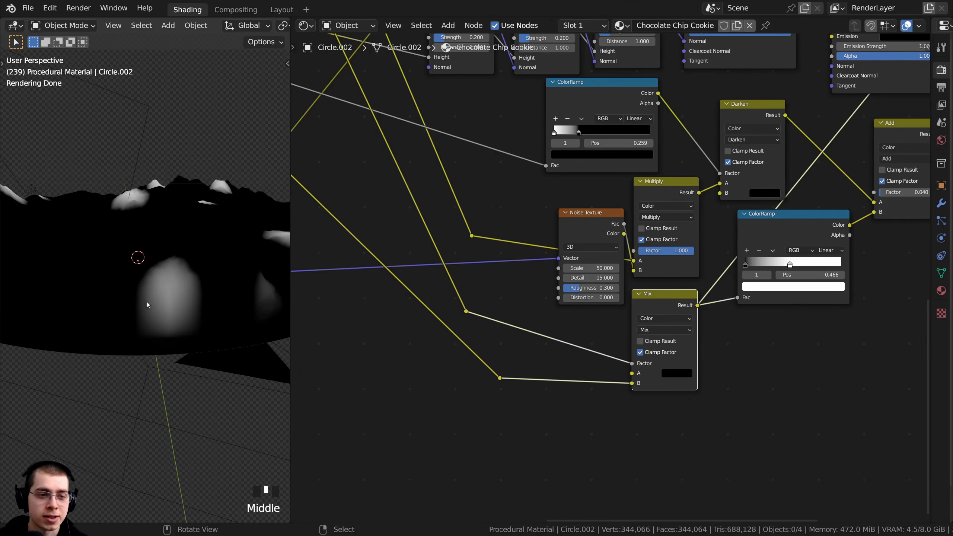
Insert a ColorRamp node on the gradient link feeding the Factor of the chip displacement's Mix node.
key(shift+a)
click(496, 293)
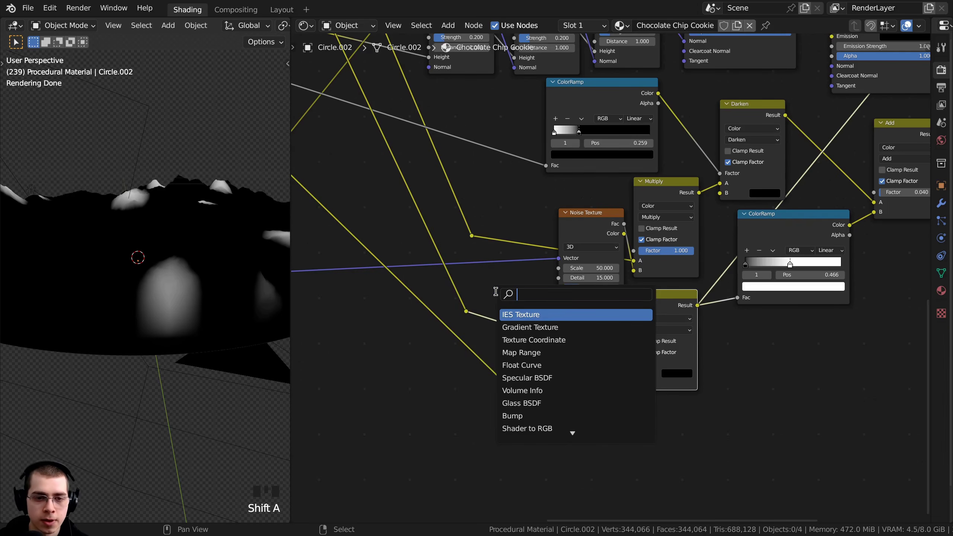
text(col)
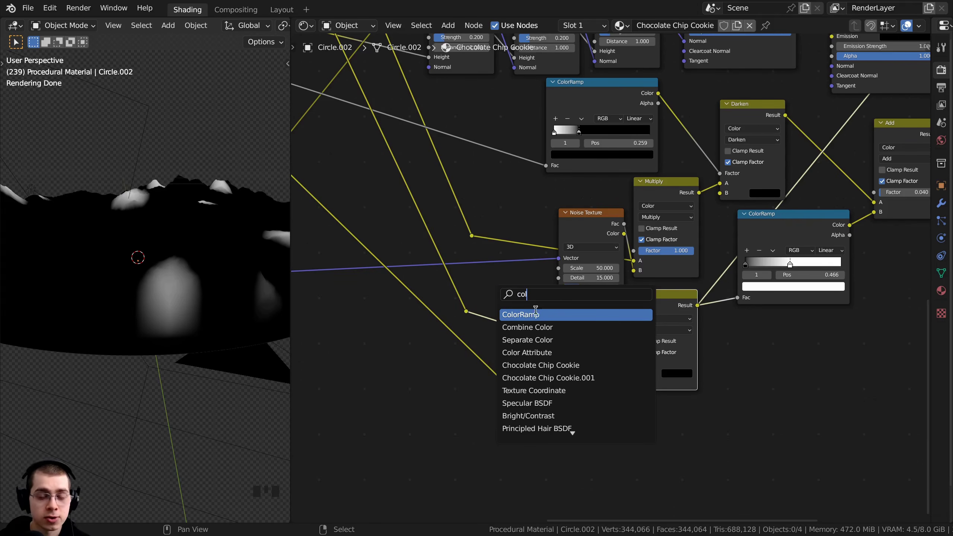
click(522, 318)
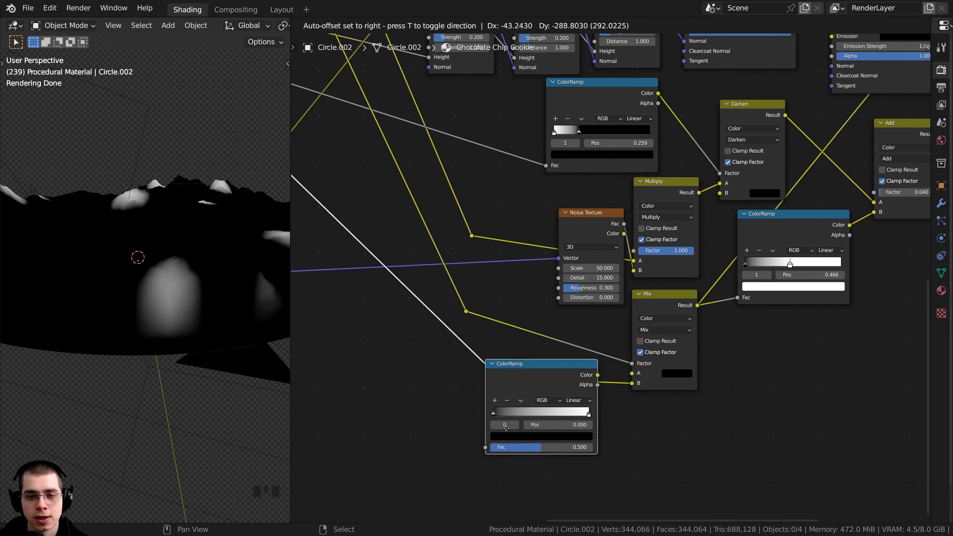
click(518, 359)
scroll(542, 357, down, 5)
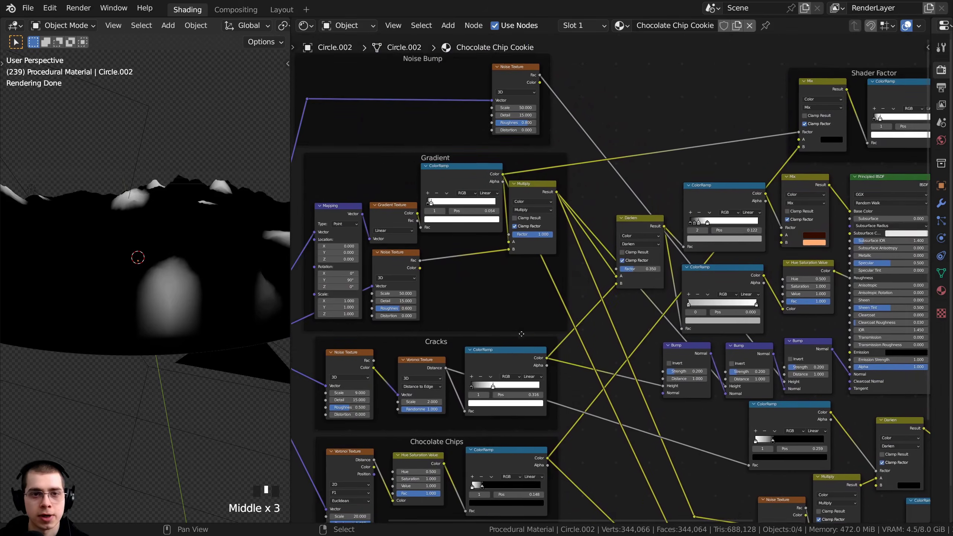
click(447, 166)
middle_drag(653, 424, 489, 194)
scroll(576, 345, up, 1)
drag(576, 344, 583, 345)
middle_drag(583, 345, 576, 340)
scroll(551, 300, up, 2)
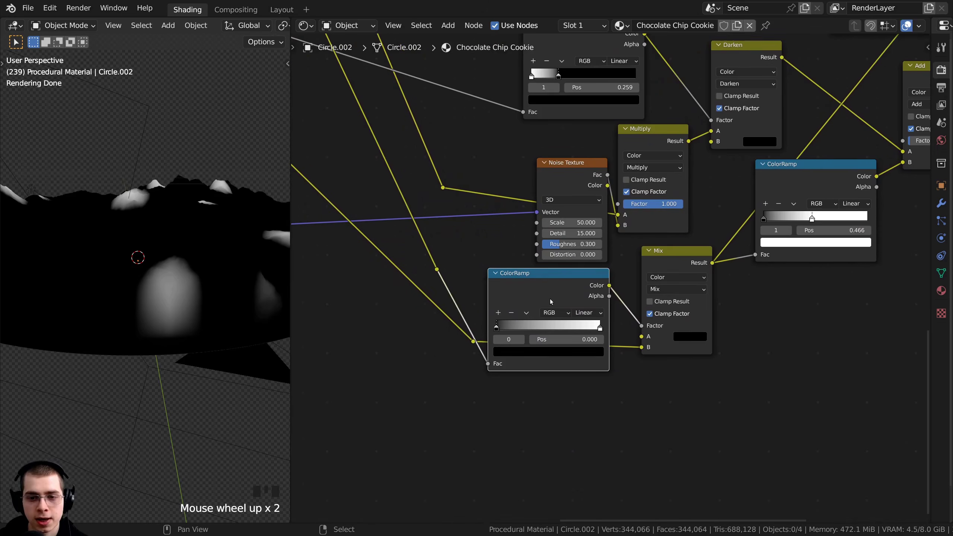
Move the two reroute points clear of the new ColorRamp and set its white stop to position 0.184.
right_drag(474, 342, 483, 406)
right_drag(437, 269, 379, 325)
drag(678, 259, 552, 296)
scroll(372, 325, up, 2)
scroll(513, 279, up, 5)
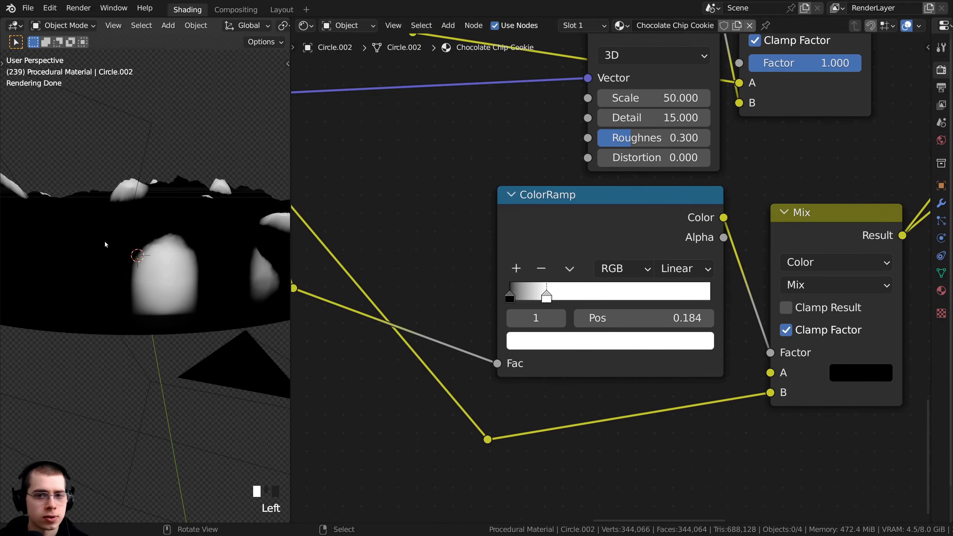
scroll(105, 248, down, 1)
middle_drag(106, 259, 147, 334)
scroll(111, 314, up, 2)
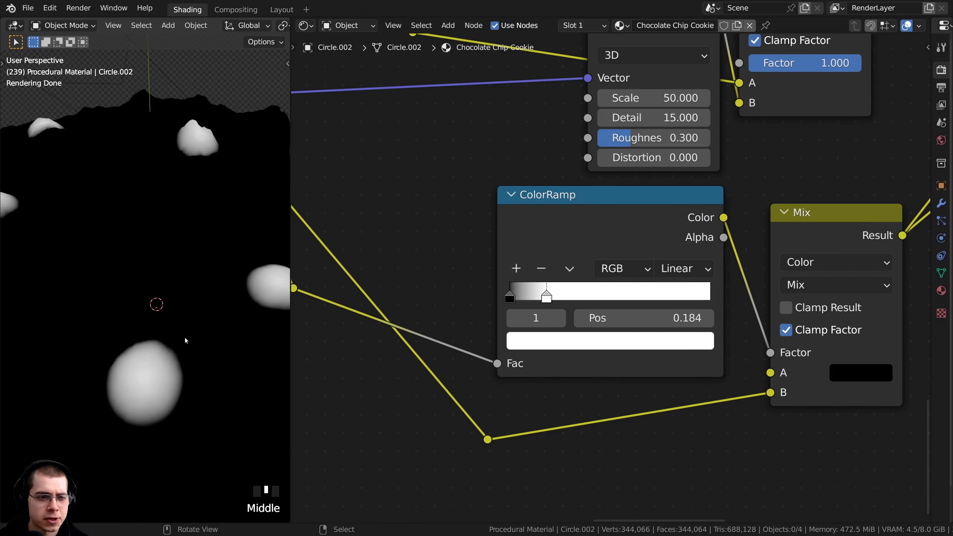
Preview the Mix Shader and inspect the chocolate chips up close and on the whole cookie from the camera.
scroll(832, 168, down, 14)
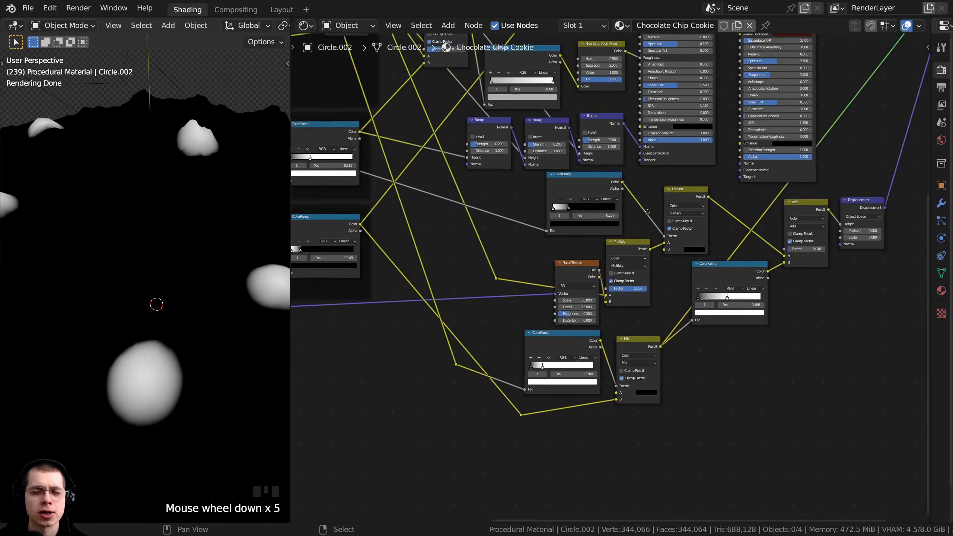
middle_drag(716, 195, 661, 241)
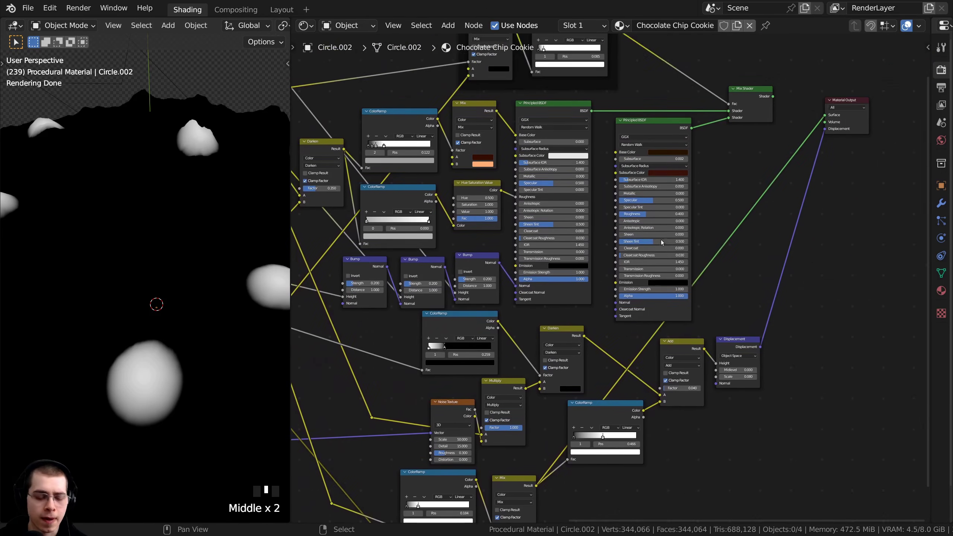
ctrl+shift+click(747, 94)
middle_drag(124, 338, 98, 401)
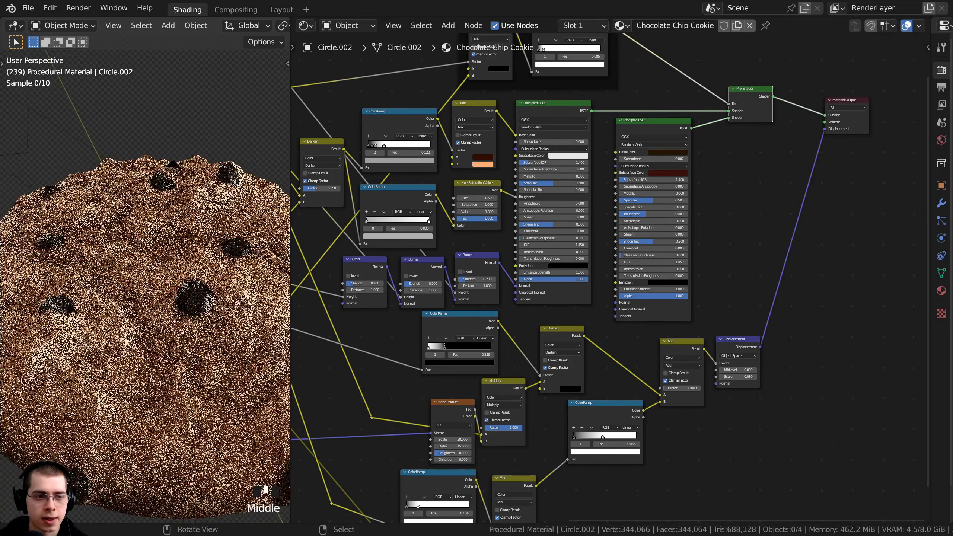
scroll(195, 255, up, 5)
middle_drag(195, 255, 183, 285)
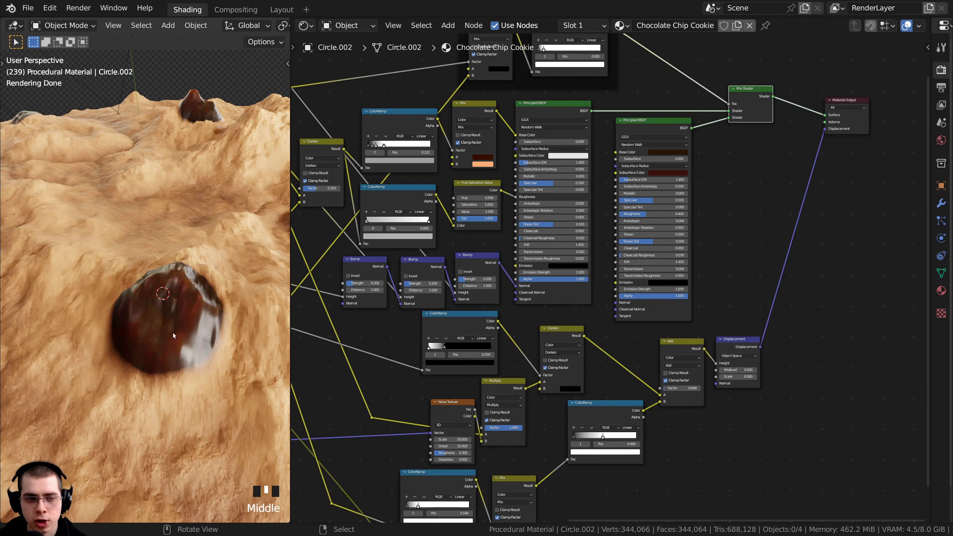
scroll(141, 307, down, 3)
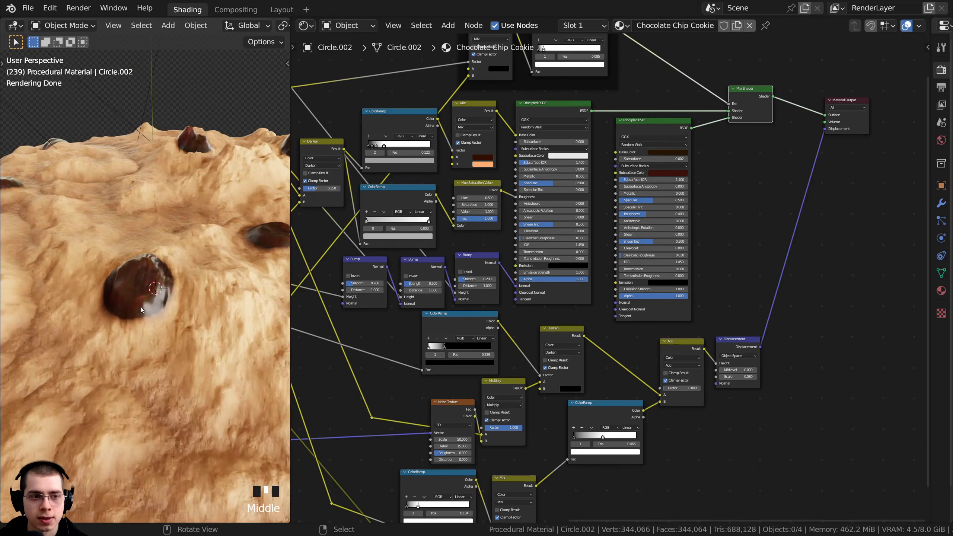
key(KP_0)
key(a)
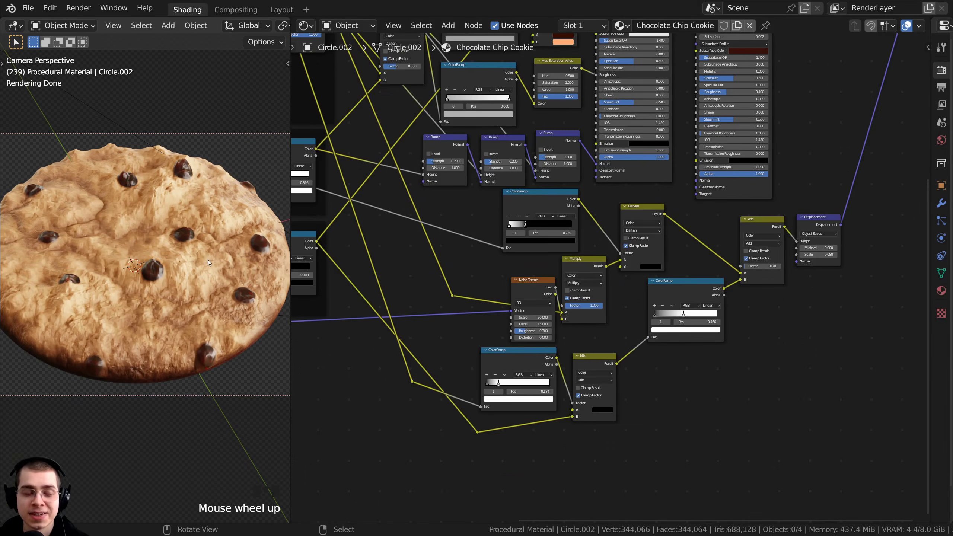
scroll(196, 262, down, 2)
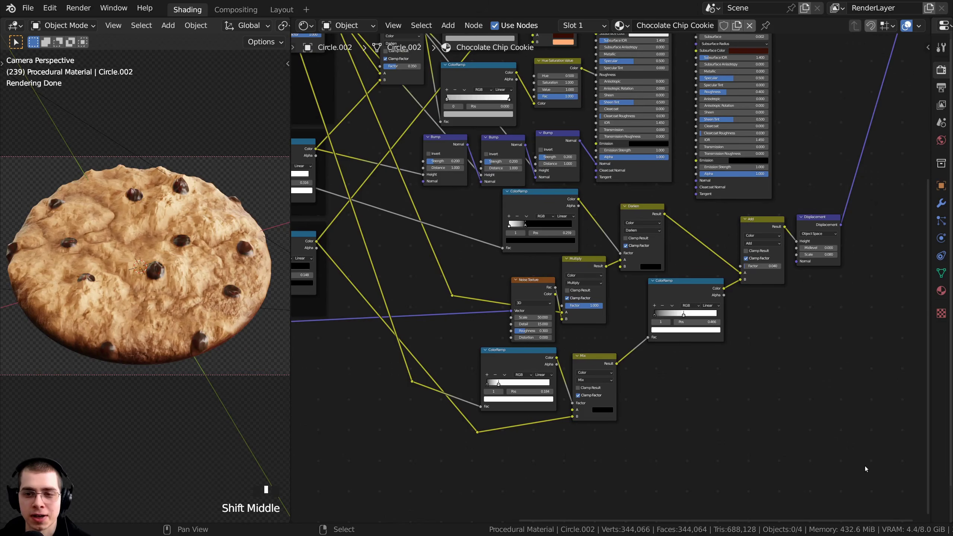
Group the displacement nodes and the Displacement node in a frame, and place it lower, clear of the Bump nodes.
drag(866, 466, 464, 222)
key(g)
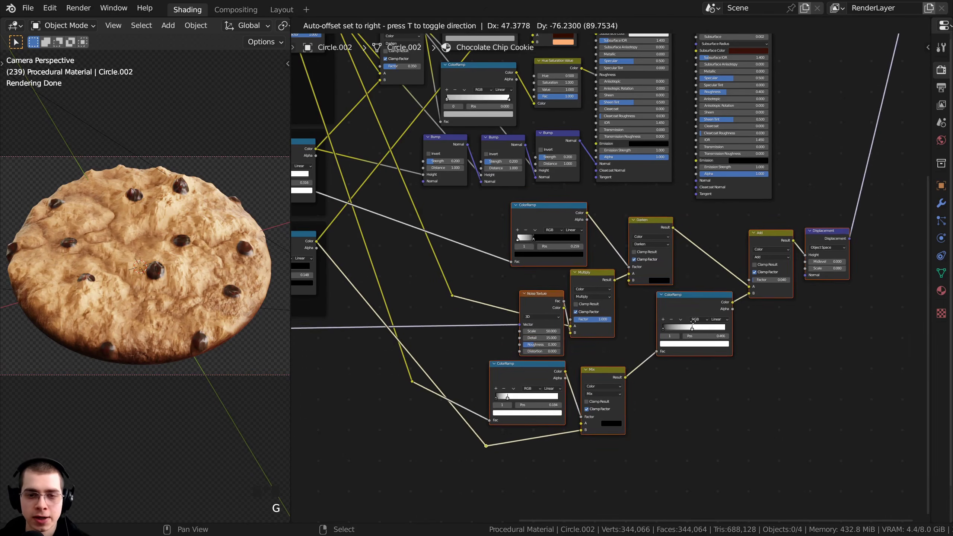
right_click(694, 322)
key(ctrl+j)
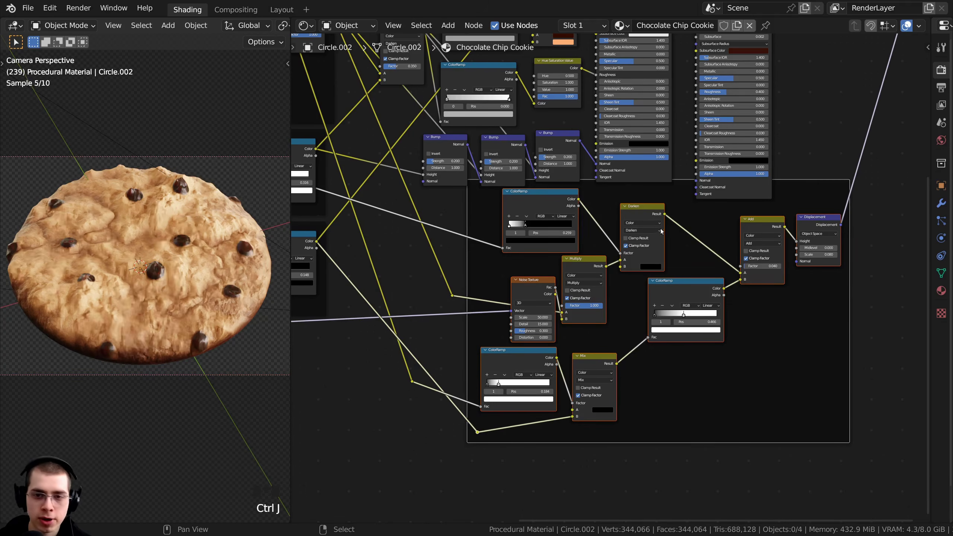
drag(684, 187, 670, 222)
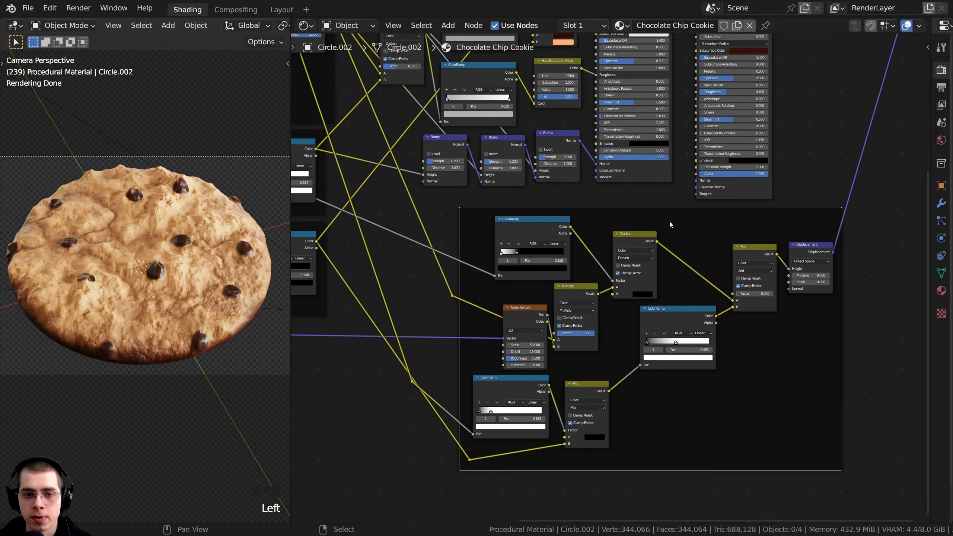
Reposition the reroute points of the gradient links beside the Noise Texture and ColorRamp in the new frame.
click(452, 296)
key(g)
click(462, 317)
key(g)
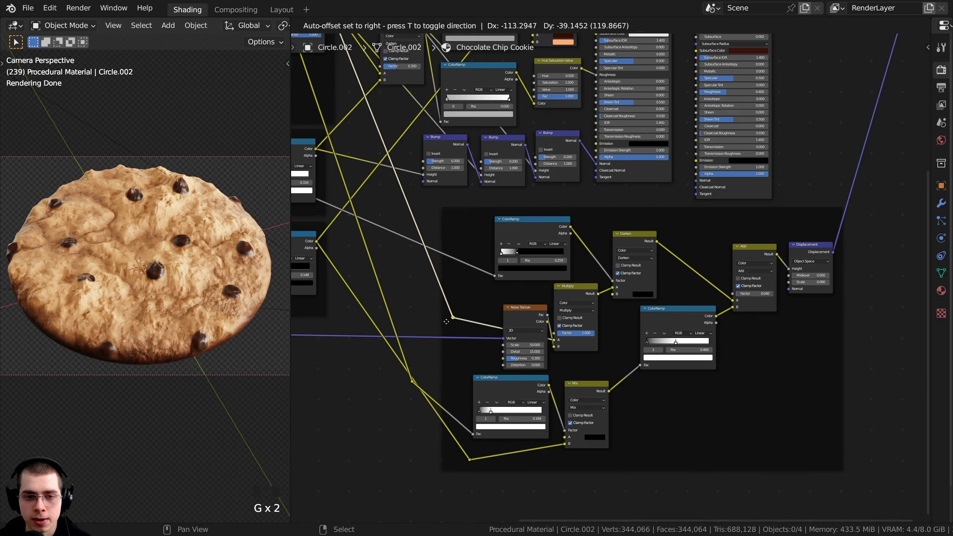
click(452, 319)
key(g)
click(464, 427)
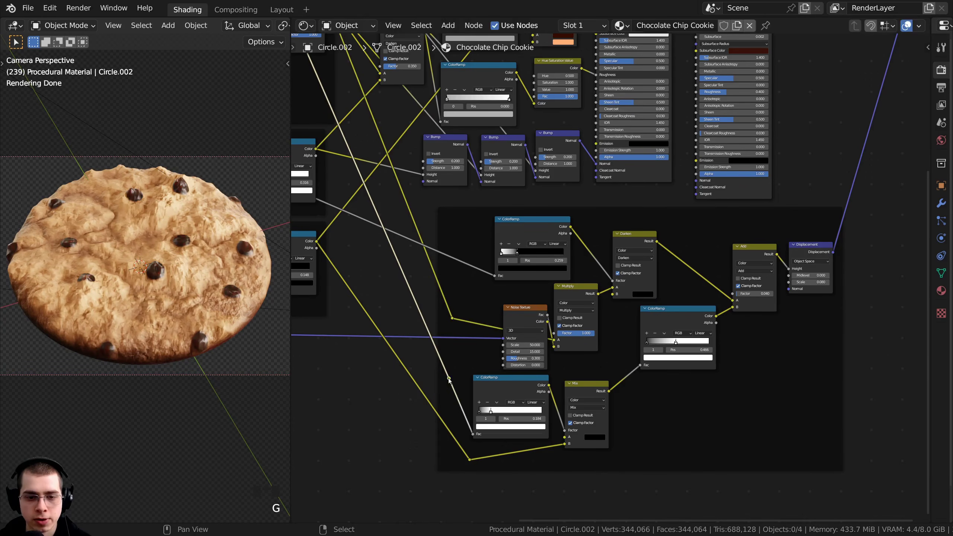
Tighten the layout inside the displacement frame by repositioning the reroute points and moving the ColorRamp, Add, Displacement and Mix nodes closer together.
key(g)
click(466, 457)
drag(469, 458, 458, 457)
drag(671, 310, 645, 307)
scroll(743, 257, up, 2)
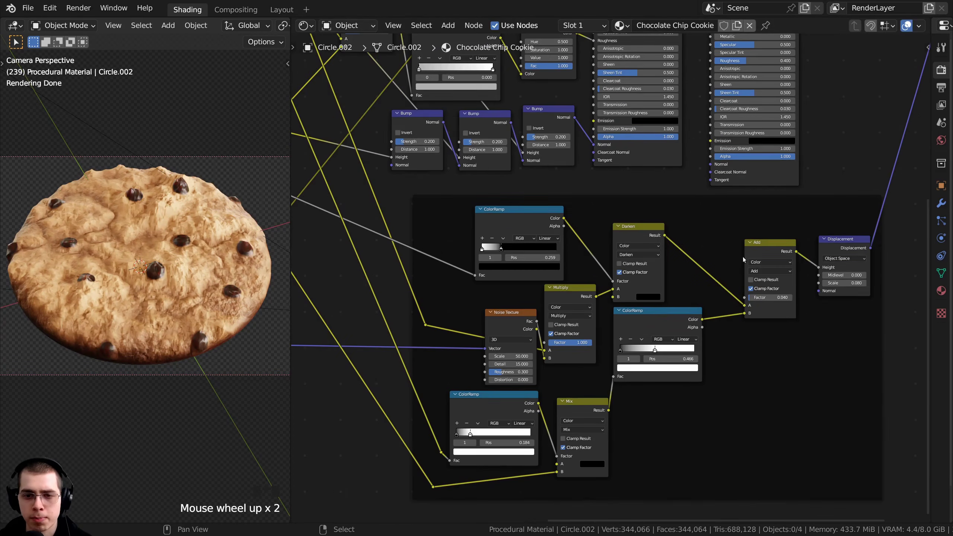
drag(764, 242, 725, 243)
key(a)
drag(825, 241, 778, 237)
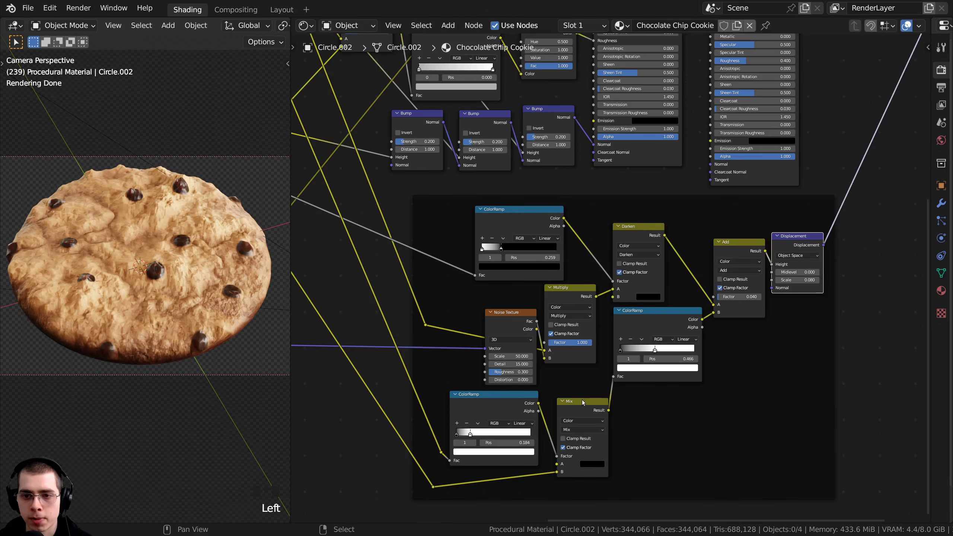
drag(583, 401, 576, 376)
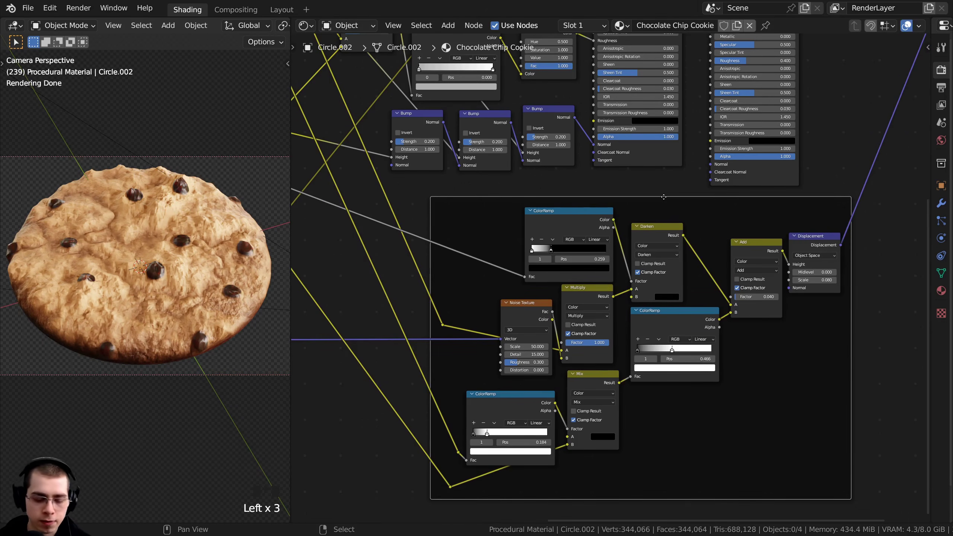
Label the frame around the displacement nodes "Displacement".
key(F2)
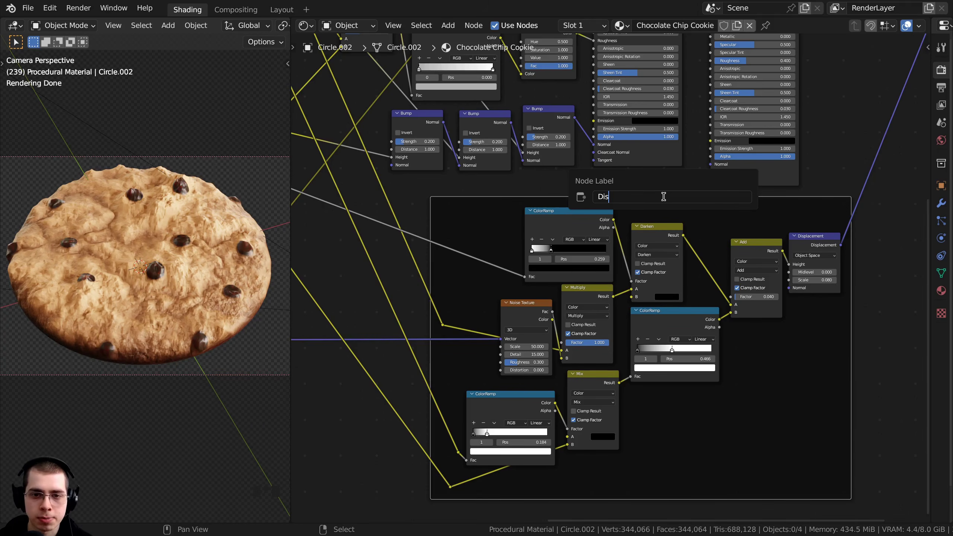
text(Dis)
text(placement)
key(Return)
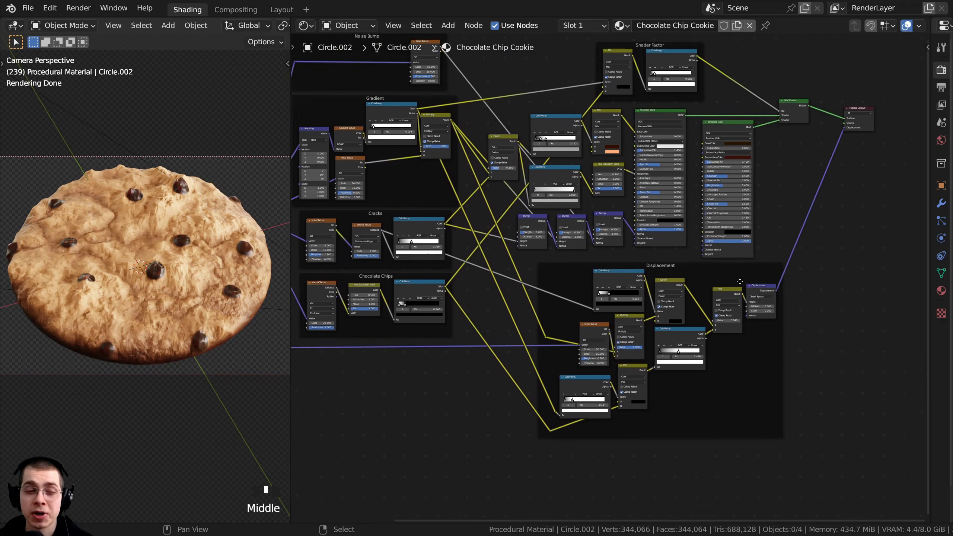
Preview the Mix node in the Displacement frame to examine the chocolate chip mask on the cookie.
middle_drag(690, 234, 729, 263)
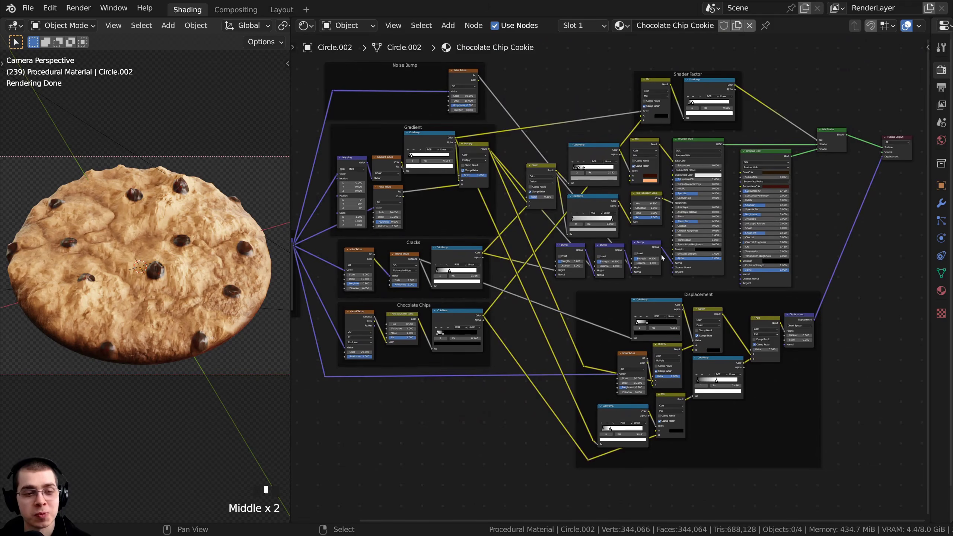
scroll(663, 258, up, 12)
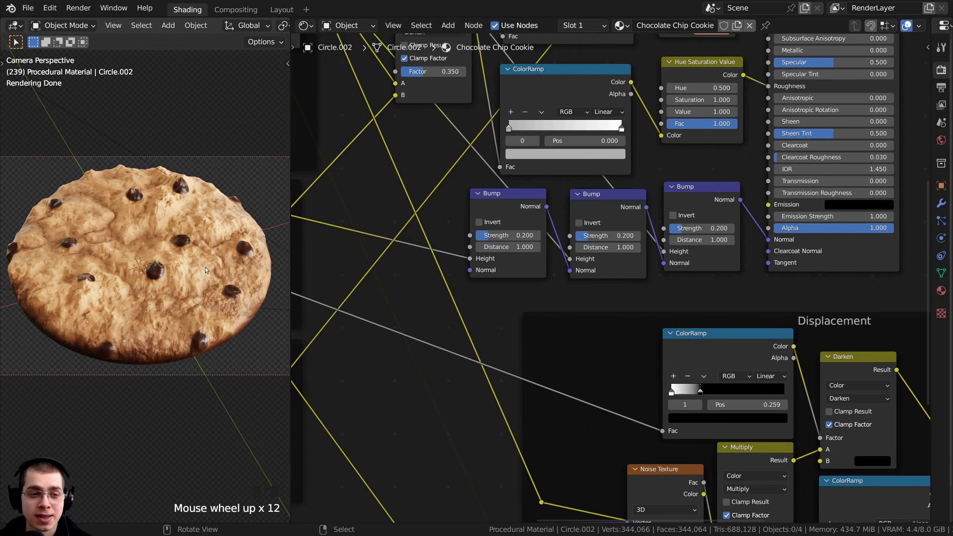
scroll(206, 267, up, 1)
scroll(508, 201, down, 5)
middle_drag(619, 398, 616, 255)
scroll(598, 280, up, 4)
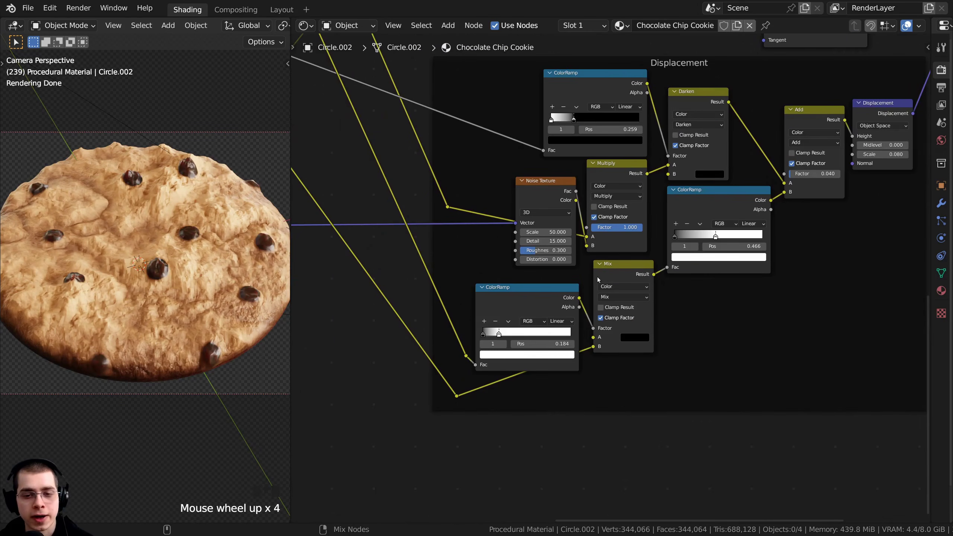
ctrl+shift+click(625, 274)
scroll(150, 254, up, 2)
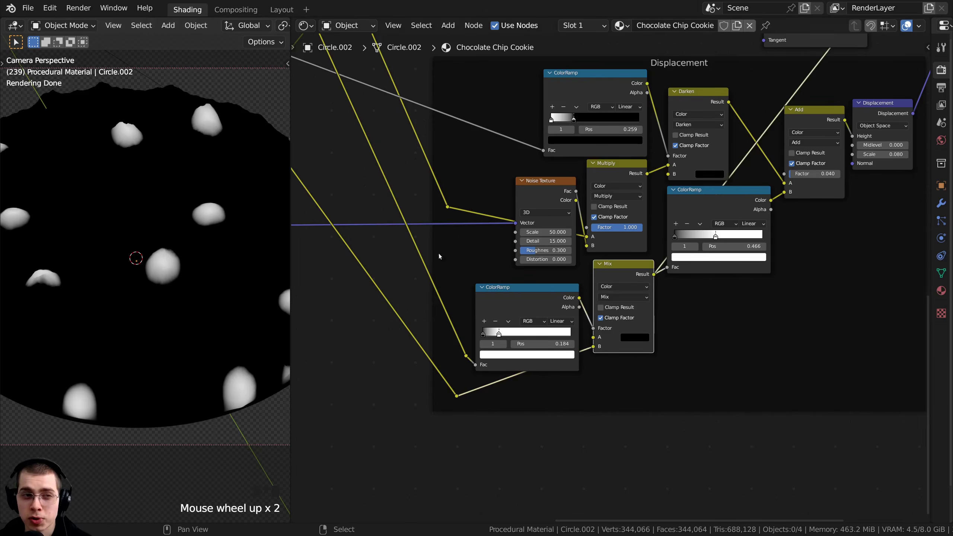
Duplicate the first Bump node of the chain and connect the copy's Normal output to the original's Normal input.
scroll(439, 254, down, 4)
middle_drag(531, 215, 499, 188)
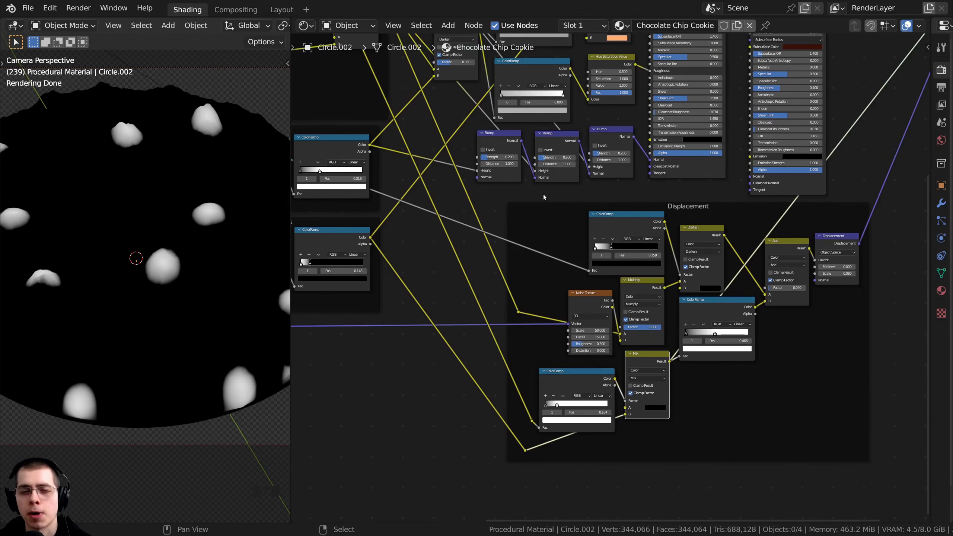
middle_drag(536, 191, 549, 230)
scroll(547, 231, up, 5)
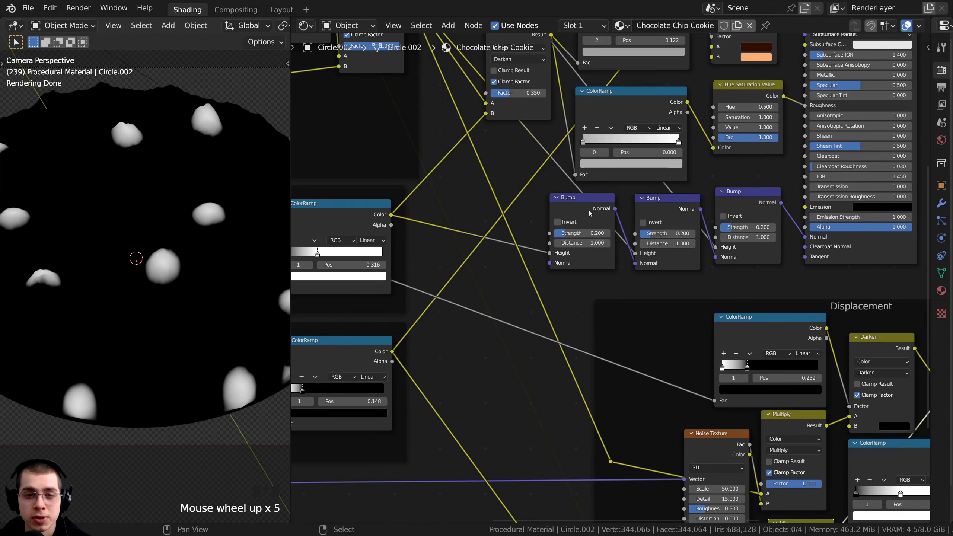
right_click(587, 206)
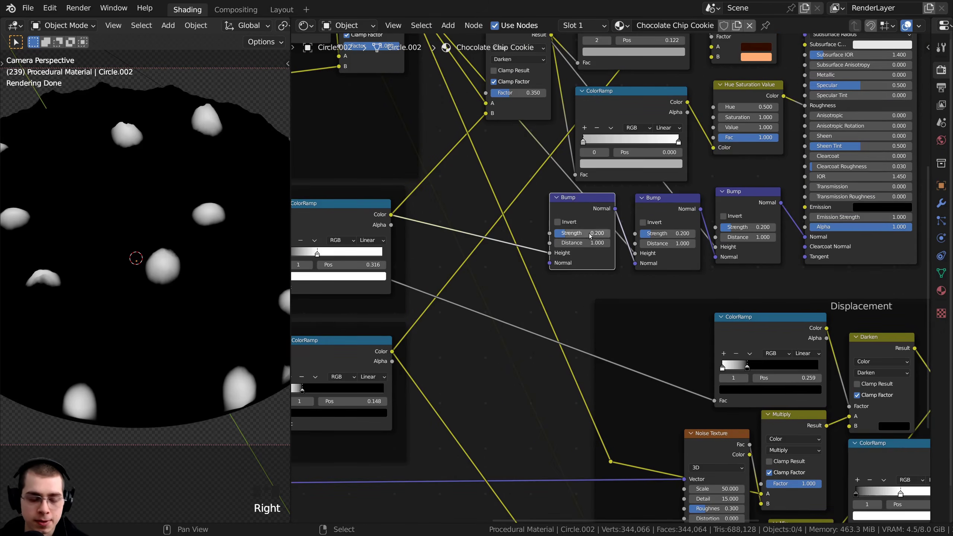
middle_drag(589, 235, 631, 151)
key(shift+d)
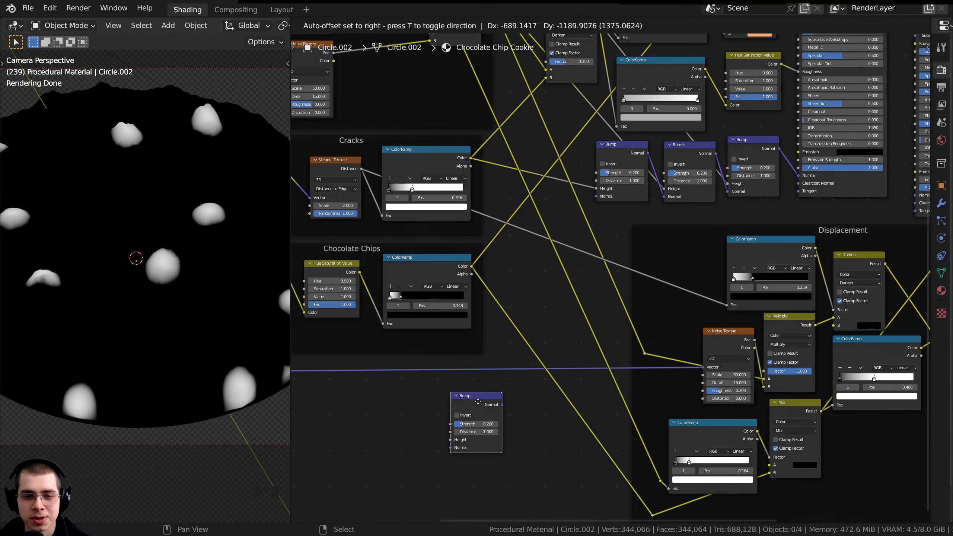
click(477, 405)
middle_drag(513, 406, 515, 404)
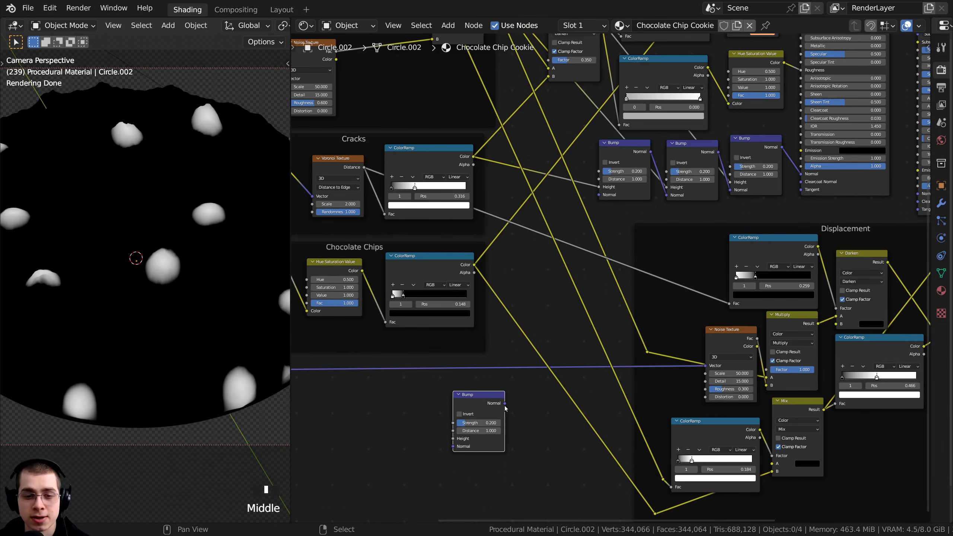
drag(505, 404, 599, 195)
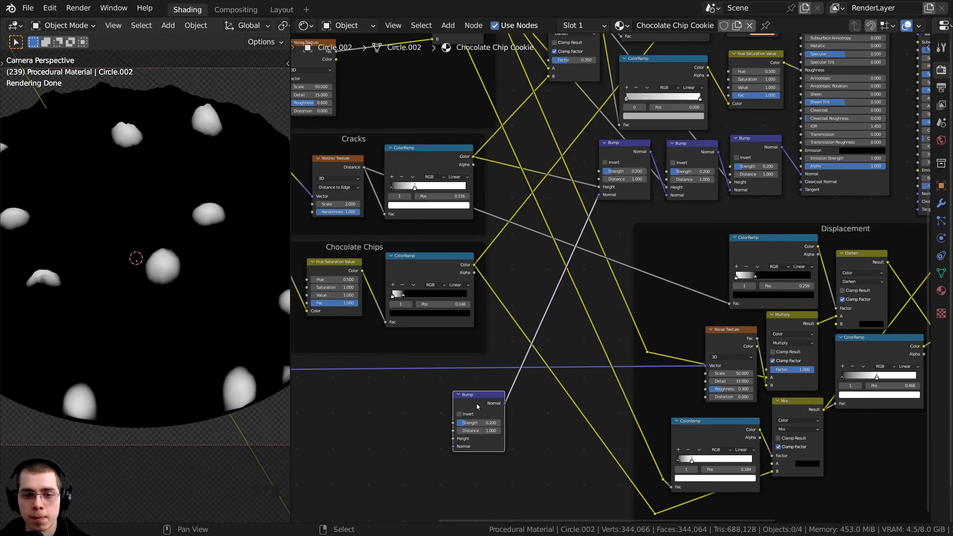
Place the duplicated Bump at the start of the Bump chain and space out the four Bump nodes in a row.
drag(477, 407, 608, 155)
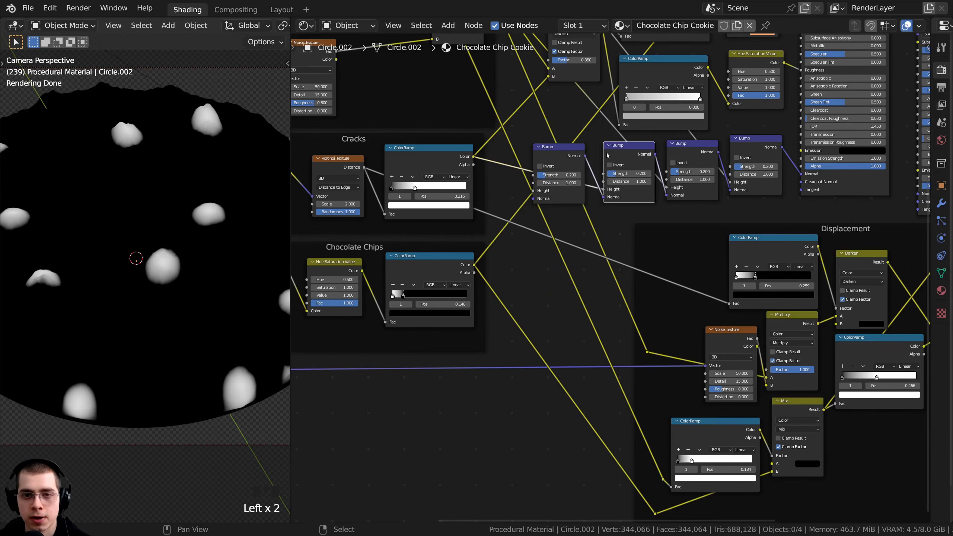
drag(539, 154, 758, 155)
drag(757, 147, 768, 150)
drag(696, 151, 701, 151)
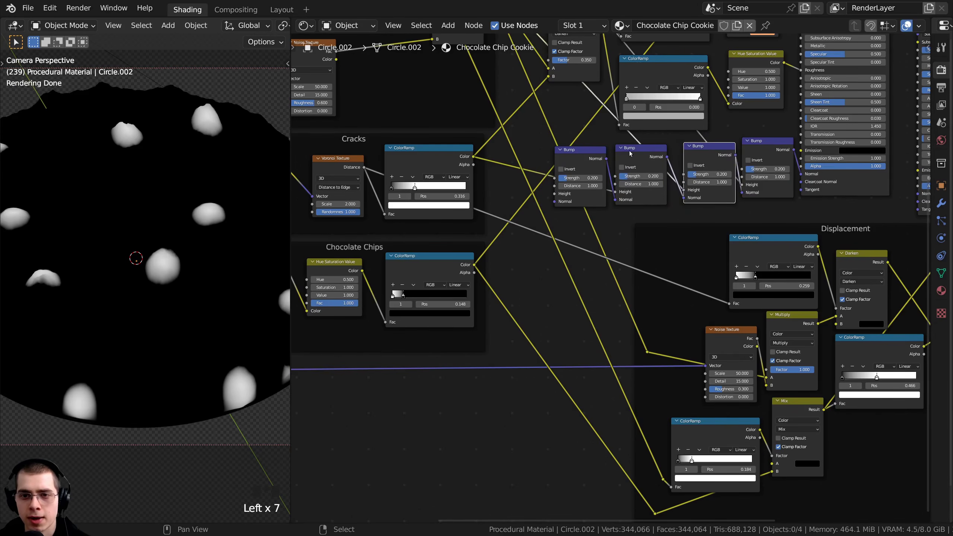
drag(631, 153, 637, 155)
drag(580, 163, 585, 167)
scroll(605, 178, up, 4)
middle_drag(606, 178, 598, 218)
click(598, 217)
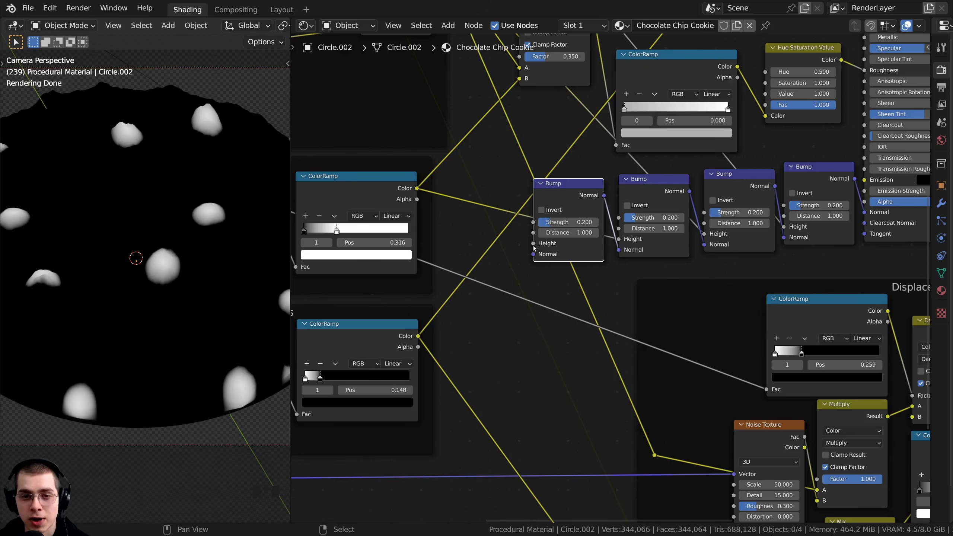
Connect the Result of the Mix node in the Displacement frame to the Height input of the new first Bump.
drag(533, 243, 456, 154)
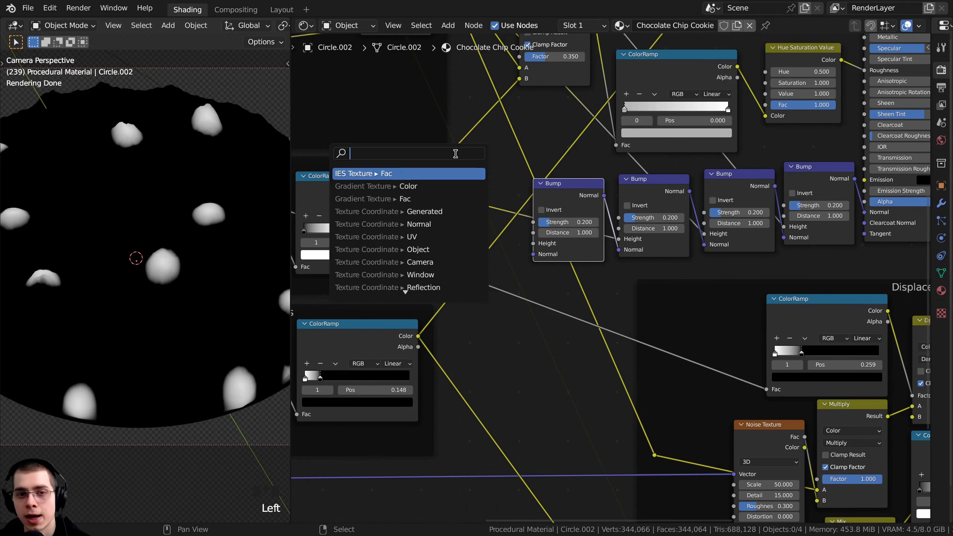
click(752, 396)
scroll(745, 399, down, 1)
middle_drag(715, 405, 674, 291)
click(793, 394)
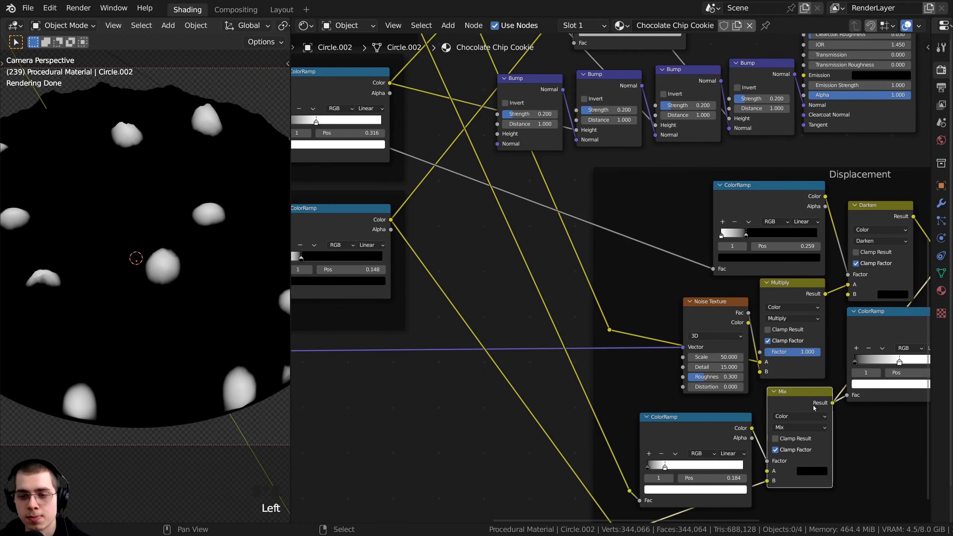
drag(833, 402, 504, 136)
middle_drag(557, 144, 541, 311)
scroll(541, 312, up, 2)
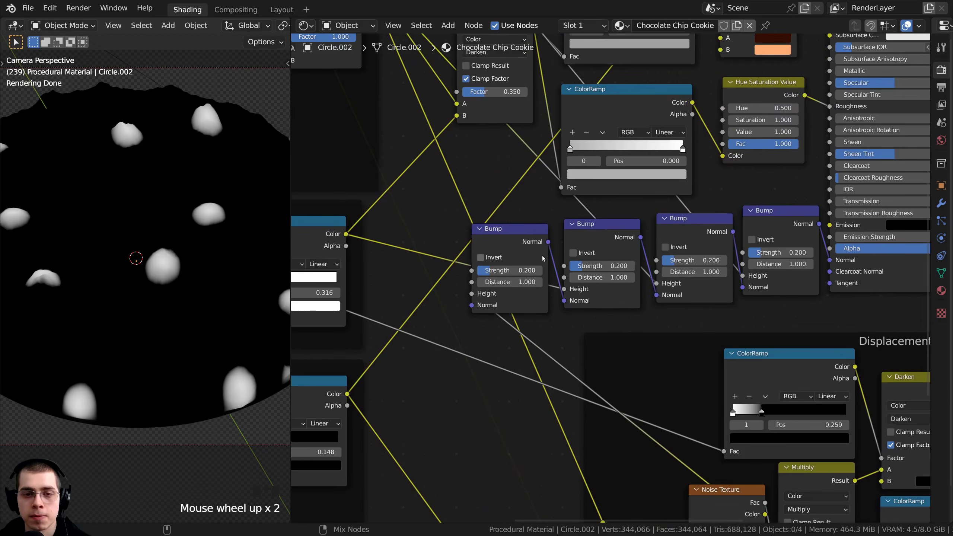
Preview the new Bump node and examine its normals around the chips up close.
ctrl+shift+click(514, 232)
scroll(223, 215, up, 3)
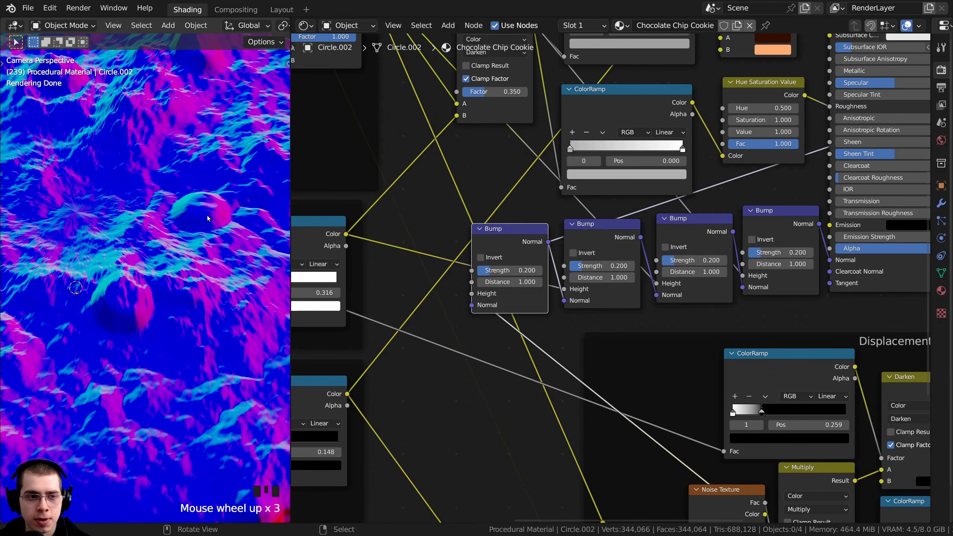
scroll(409, 240, down, 2)
middle_drag(410, 240, 423, 262)
middle_drag(424, 260, 428, 269)
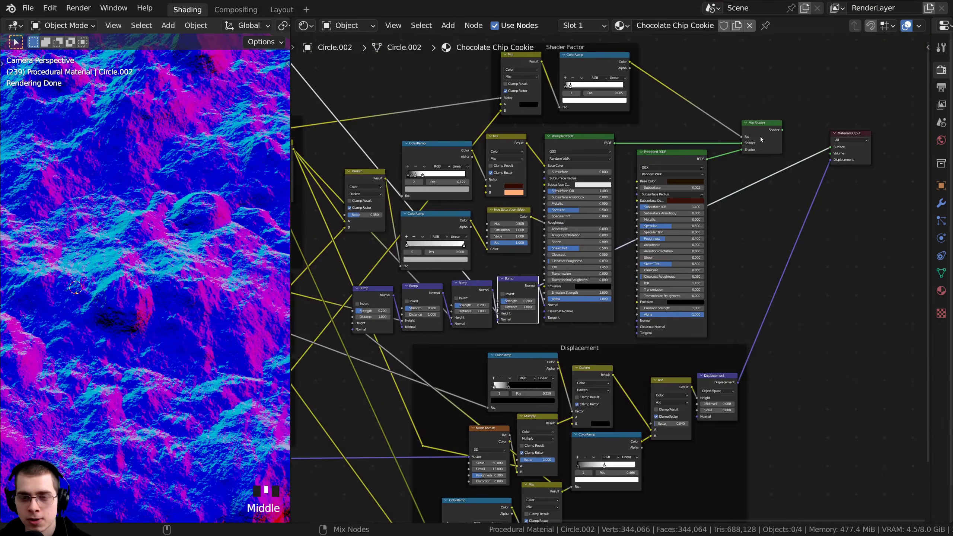
Reconnect the Mix Shader to the Material Output and inspect the chips and the whole cookie.
ctrl+shift+click(760, 136)
scroll(615, 229, down, 4)
middle_drag(614, 230, 660, 219)
scroll(197, 288, down, 4)
scroll(197, 288, down, 1)
shift+middle_drag(197, 288, 218, 289)
scroll(319, 279, down, 1)
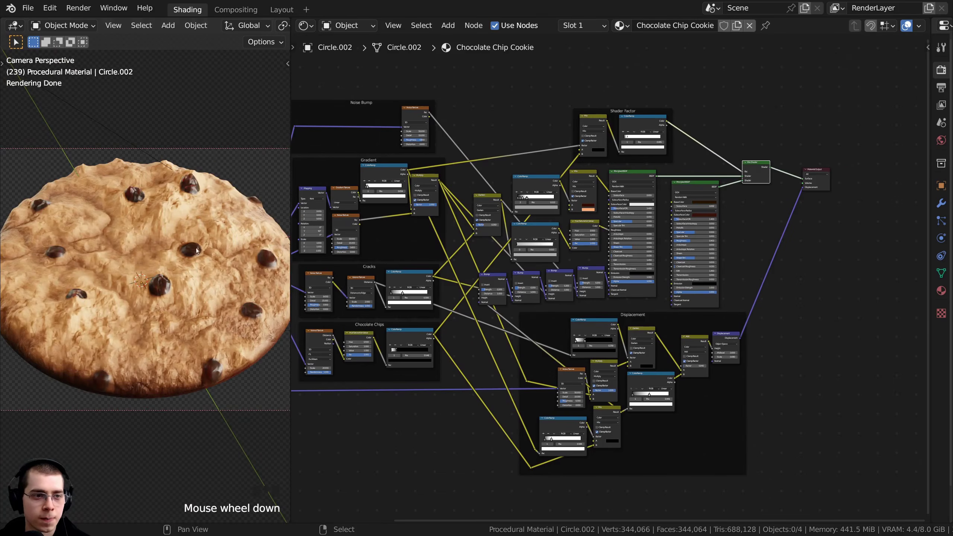
Review the complete cookie node tree from the Mapping frame to the Material Output.
scroll(263, 280, down, 1)
key(a)
middle_drag(615, 251, 711, 242)
key(a)
scroll(734, 237, up, 1)
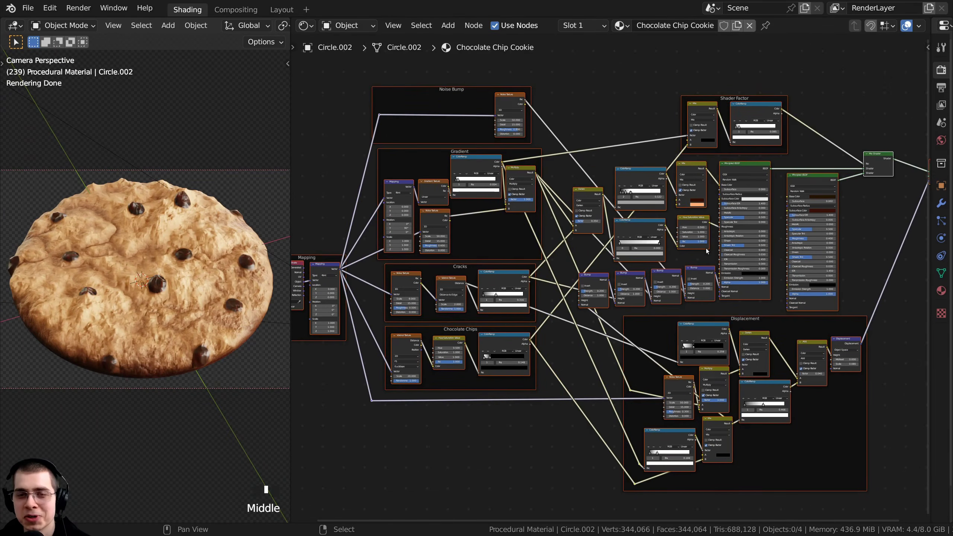
key(a)
scroll(711, 242, down, 1)
key(a)
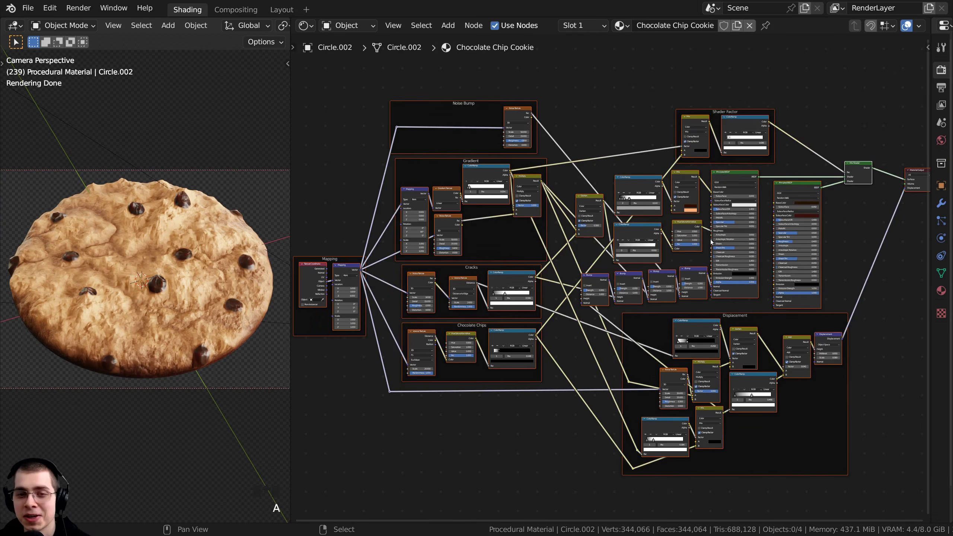
key(a)
scroll(554, 322, up, 1)
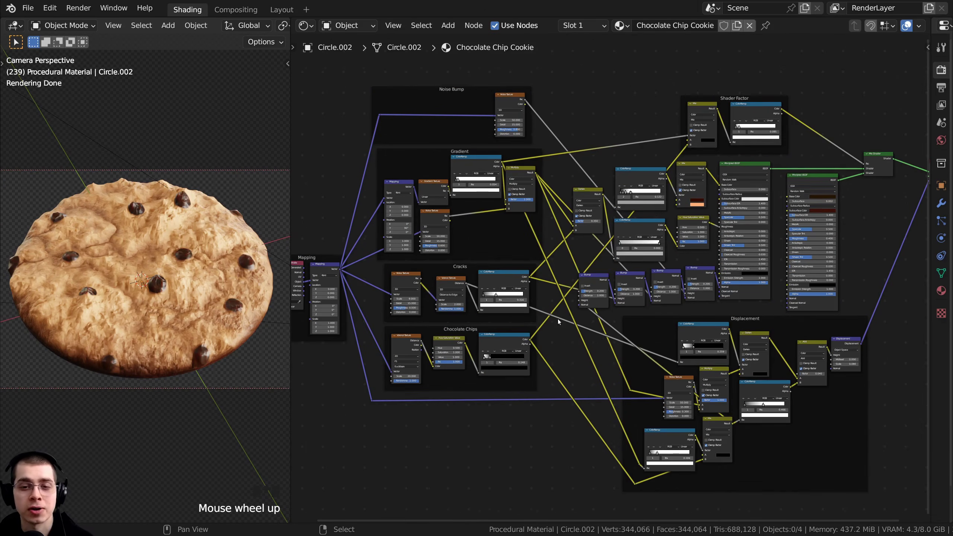
scroll(587, 130, down, 1)
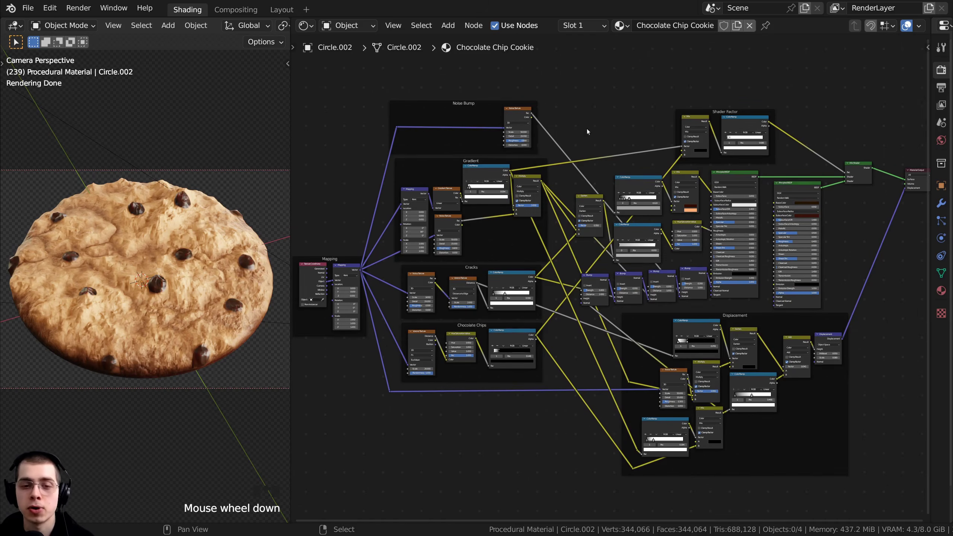
Combine all nodes except the Material Output into one node group and save the file.
middle_drag(462, 212, 491, 238)
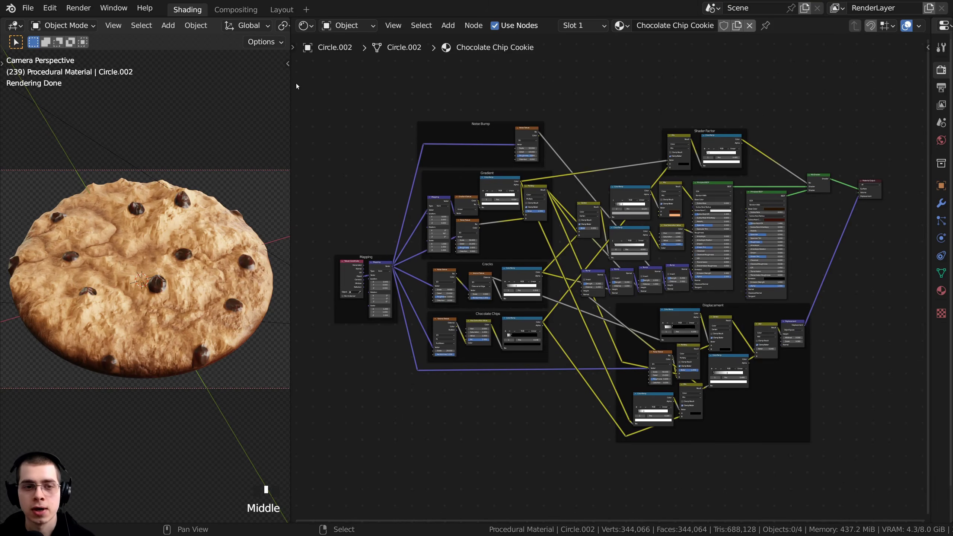
drag(305, 69, 842, 450)
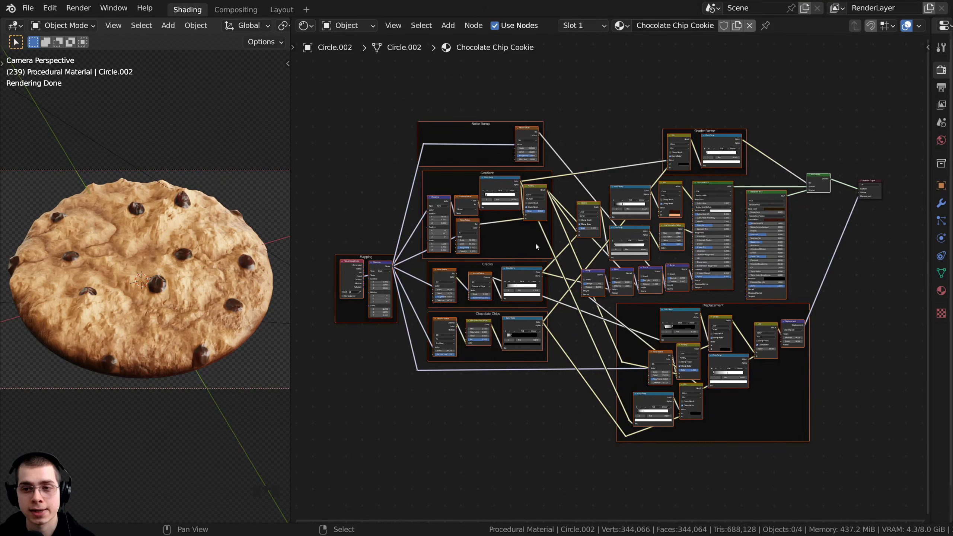
middle_drag(532, 243, 526, 248)
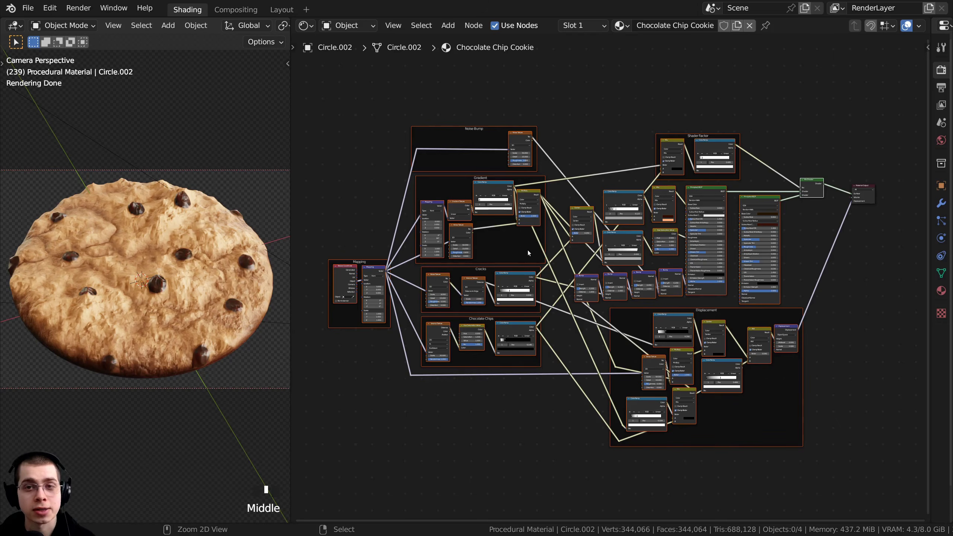
key(ctrl+g)
middle_drag(604, 191, 586, 185)
scroll(703, 234, up, 3)
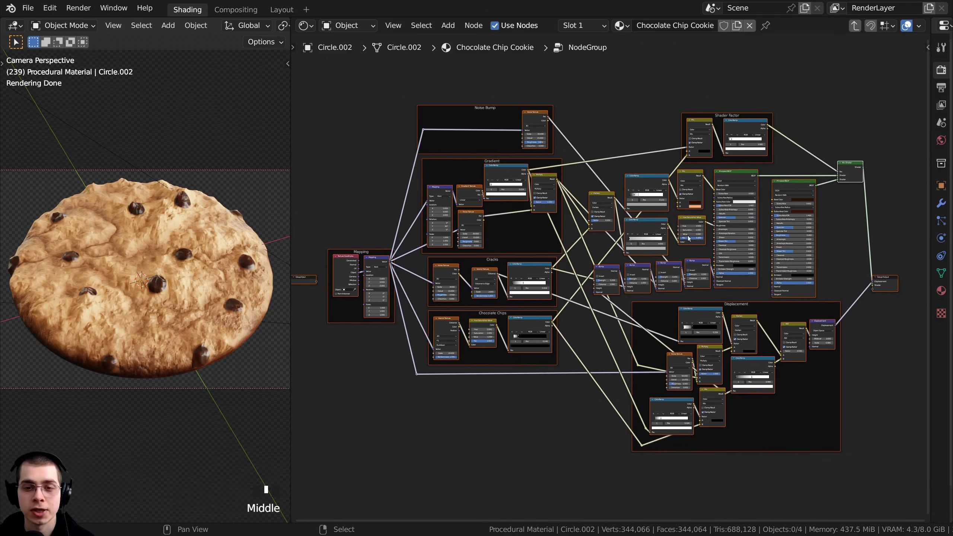
middle_drag(676, 273, 674, 270)
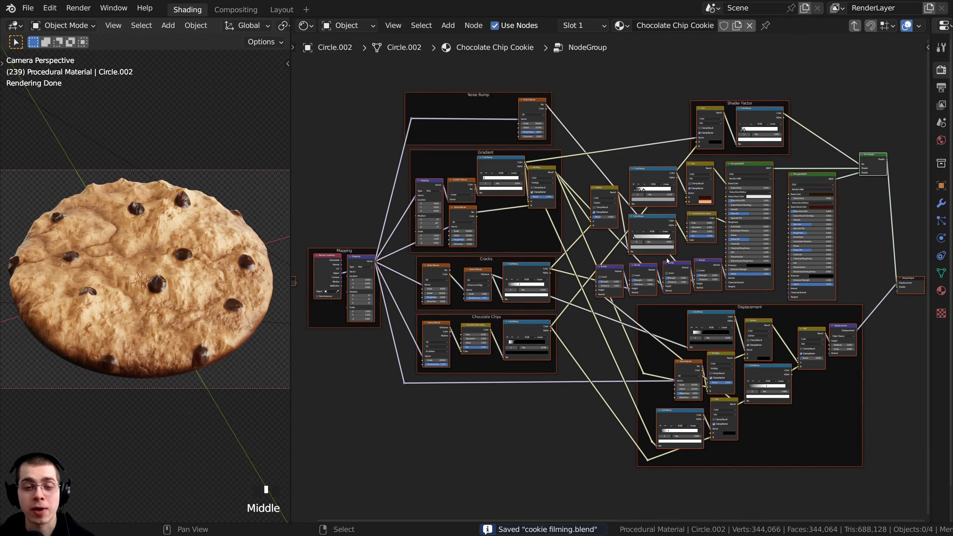
Leave the node group and return to the top level of the Chocolate Chip Cookie material.
key(Tab)
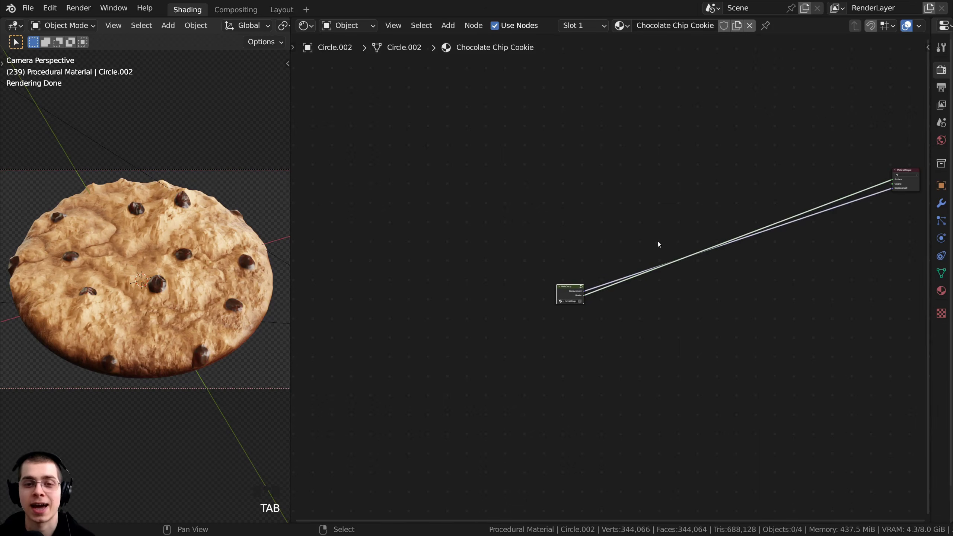
scroll(592, 255, up, 9)
scroll(850, 206, down, 10)
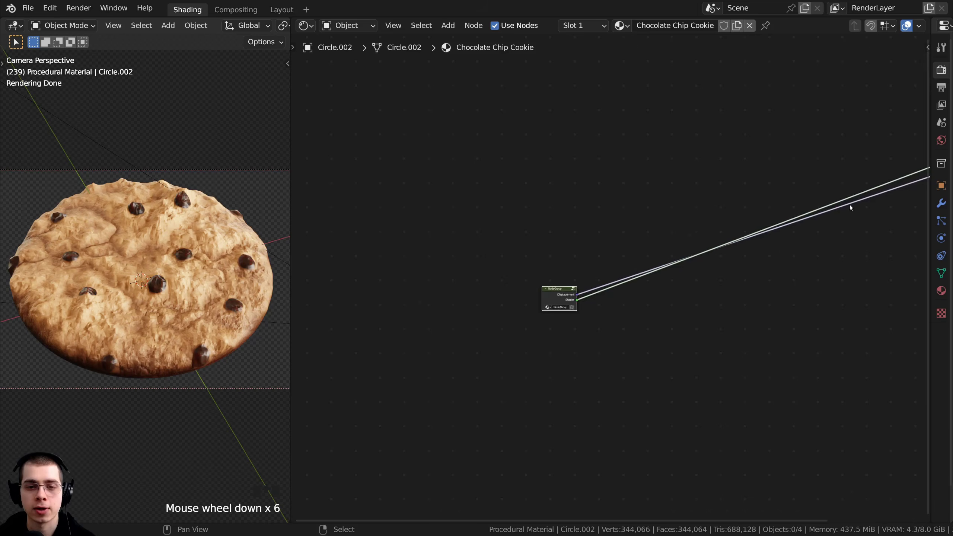
Move the Material Output node next to the node group and reposition the group beside it.
drag(891, 179, 618, 285)
scroll(495, 319, up, 9)
scroll(495, 319, up, 2)
middle_drag(519, 283, 549, 243)
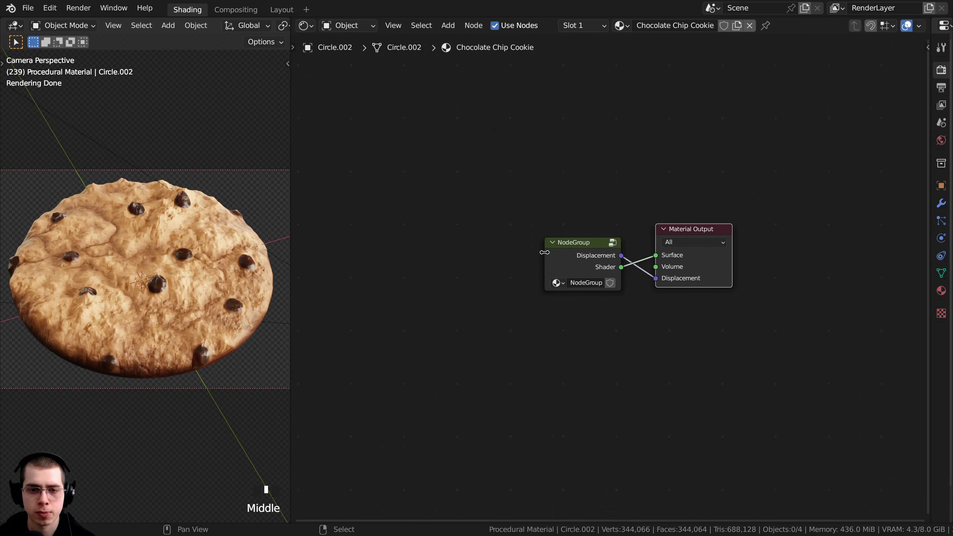
mouse_move(544, 252)
mouse_down()
mouse_move(489, 252)
mouse_move(539, 244)
mouse_up()
scroll(539, 251, up, 1)
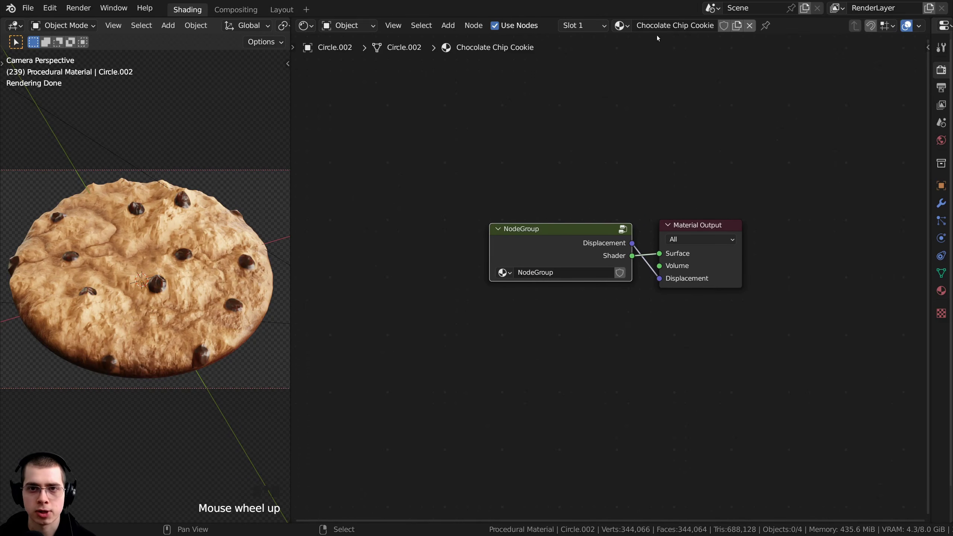
Rename the node group as Chocolate Chip Cookie, copying the material's name.
click(680, 26)
key(ctrl+c)
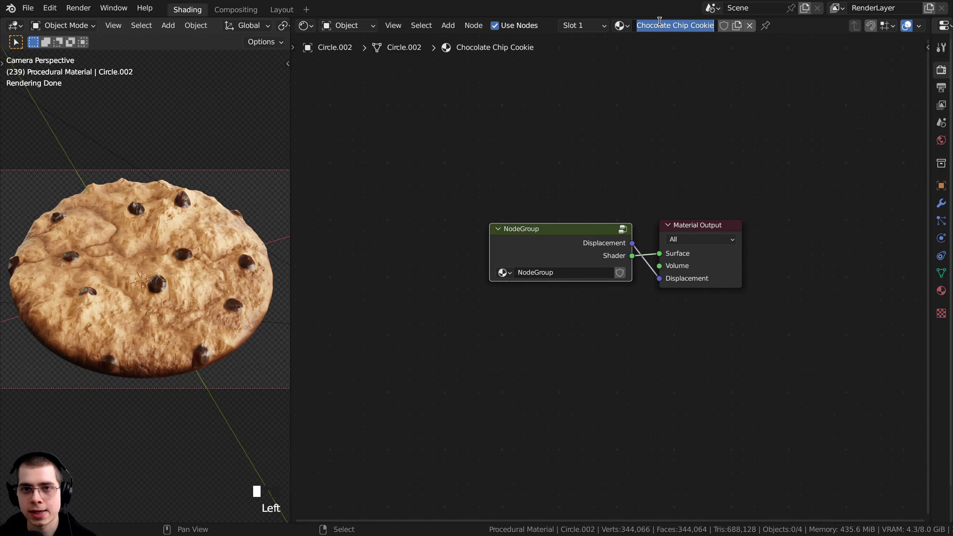
click(559, 273)
click(559, 274)
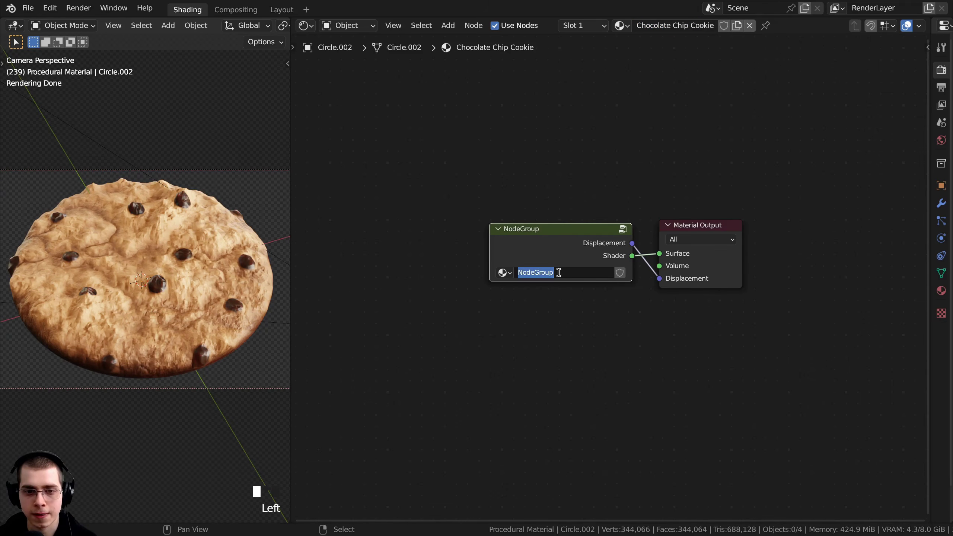
key(ctrl+v)
key(Return)
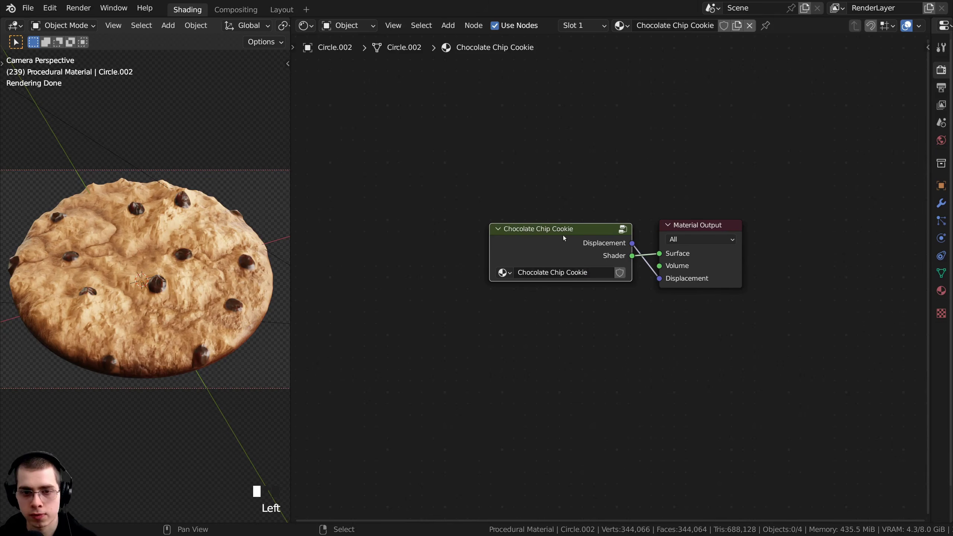
Open the Chocolate Chip Cookie node group and move the Shader output above Displacement in its outputs.
scroll(492, 245, up, 1)
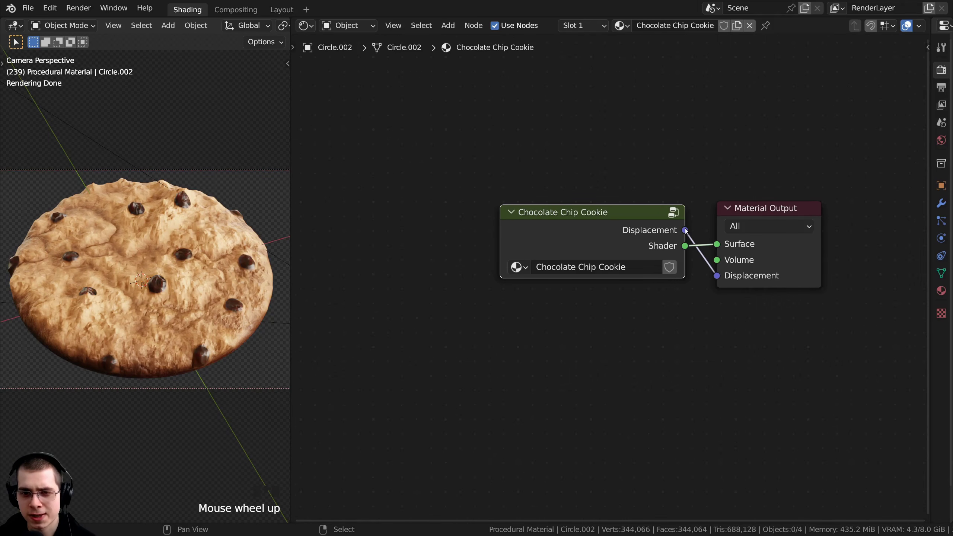
click(615, 240)
drag(597, 228, 599, 230)
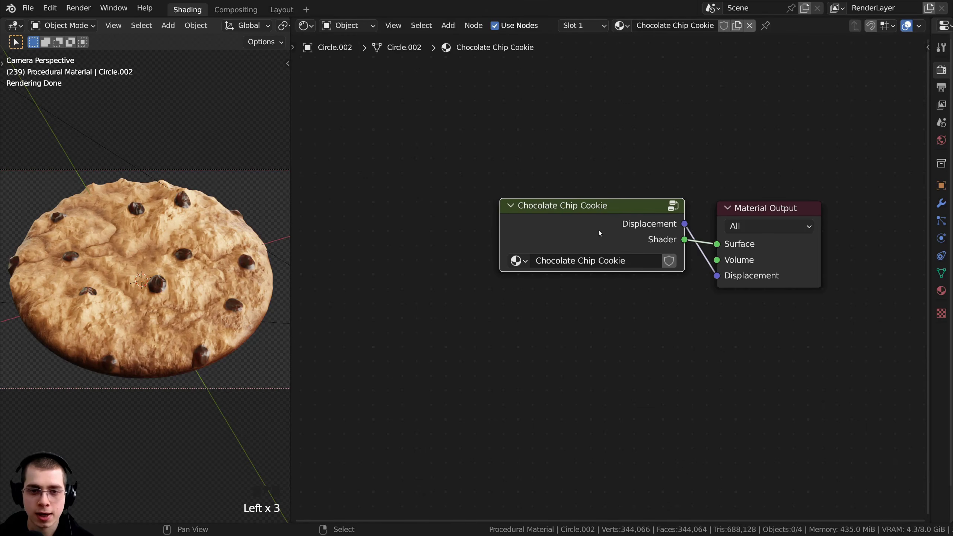
key(Tab)
scroll(606, 234, down, 18)
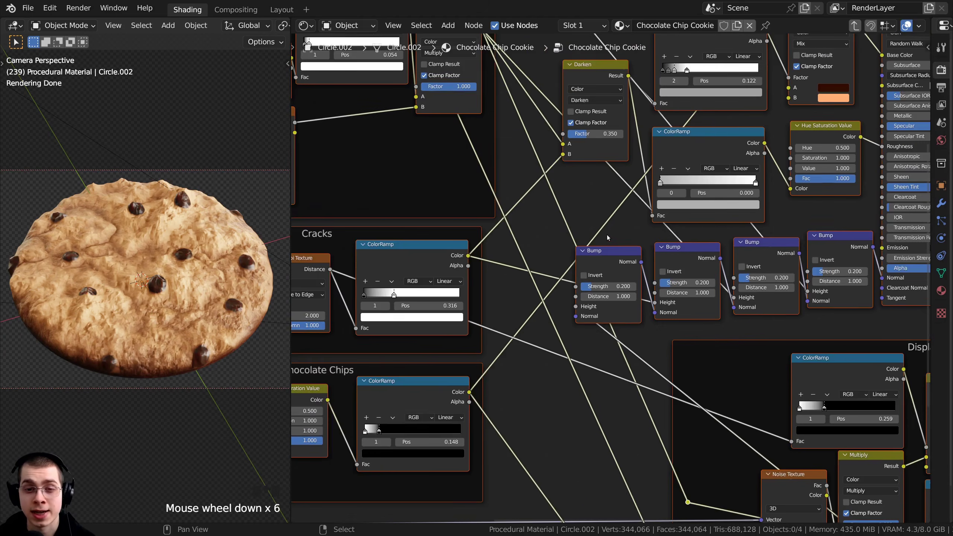
scroll(622, 227, down, 1)
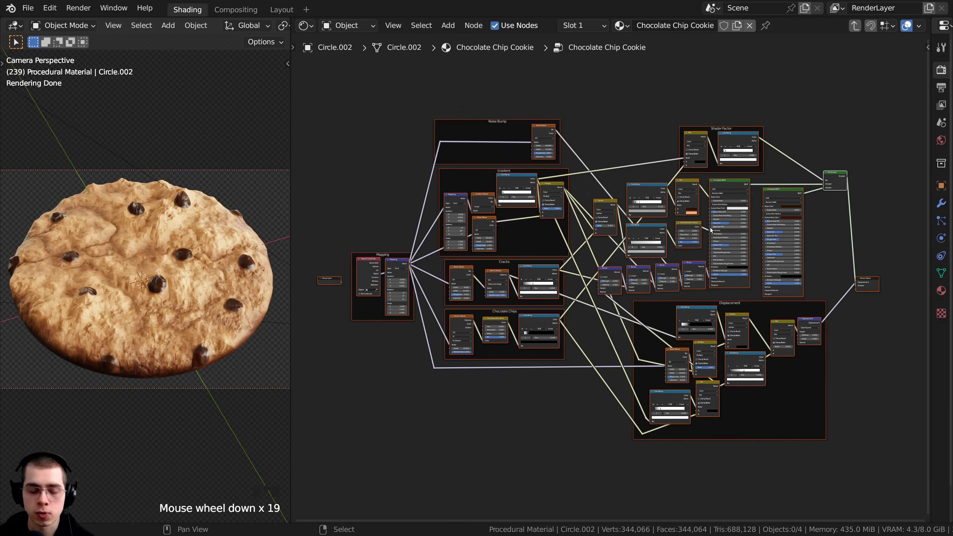
middle_drag(719, 216, 701, 217)
key(n)
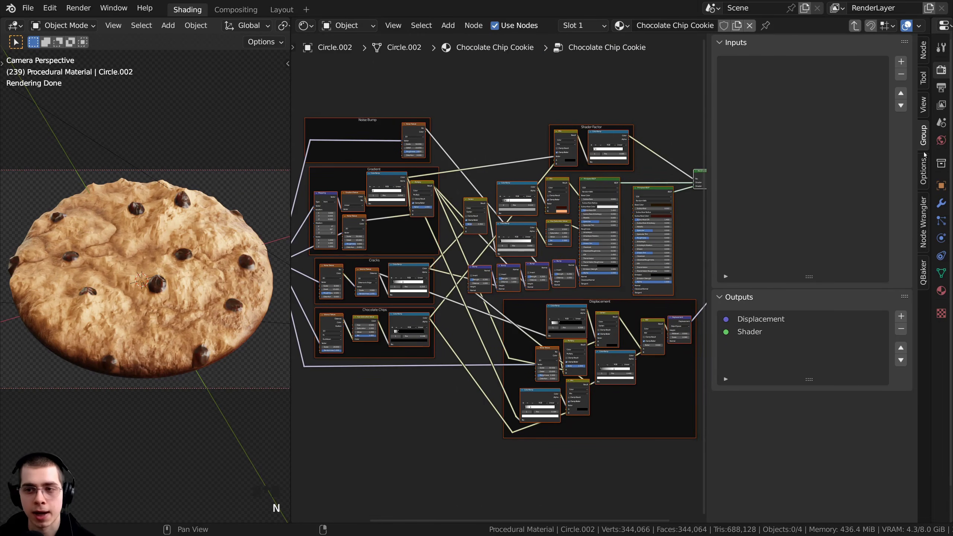
click(925, 140)
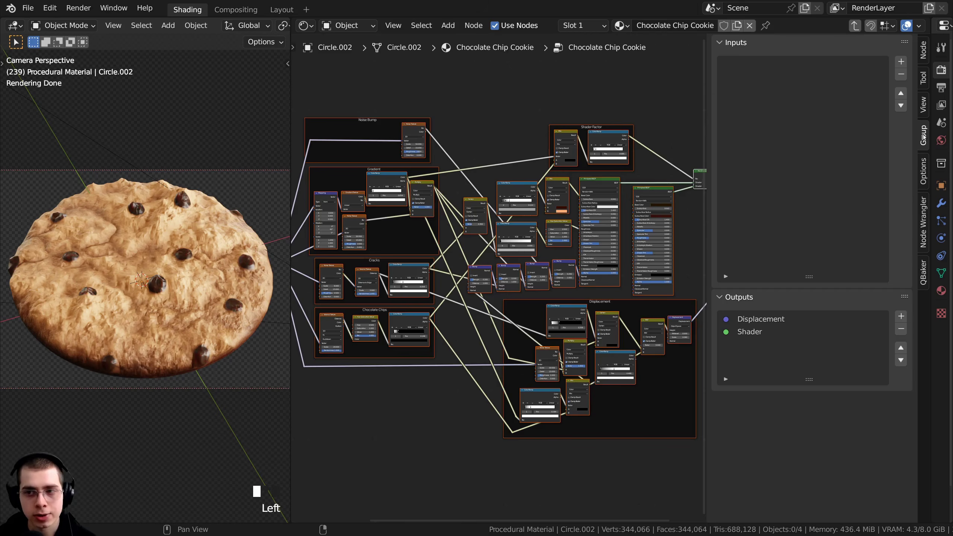
click(749, 331)
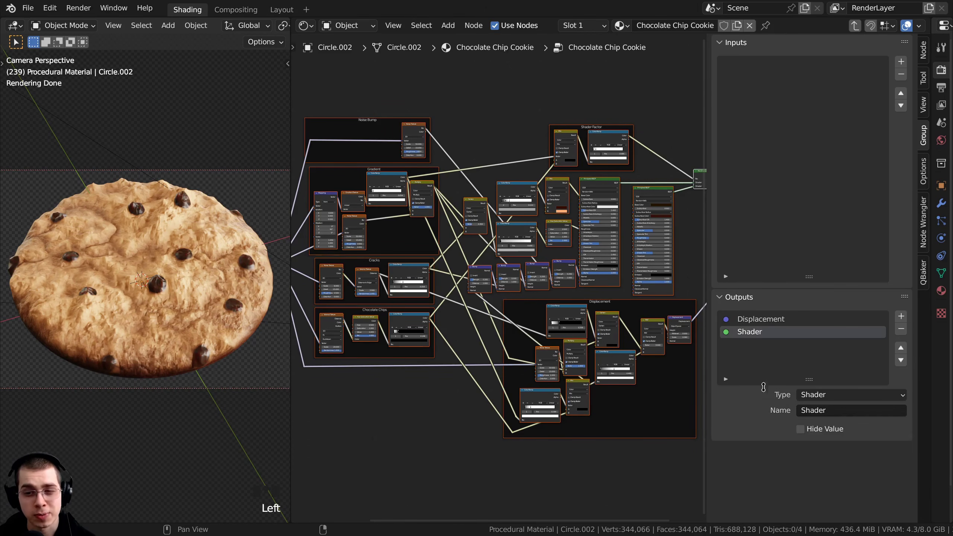
click(902, 349)
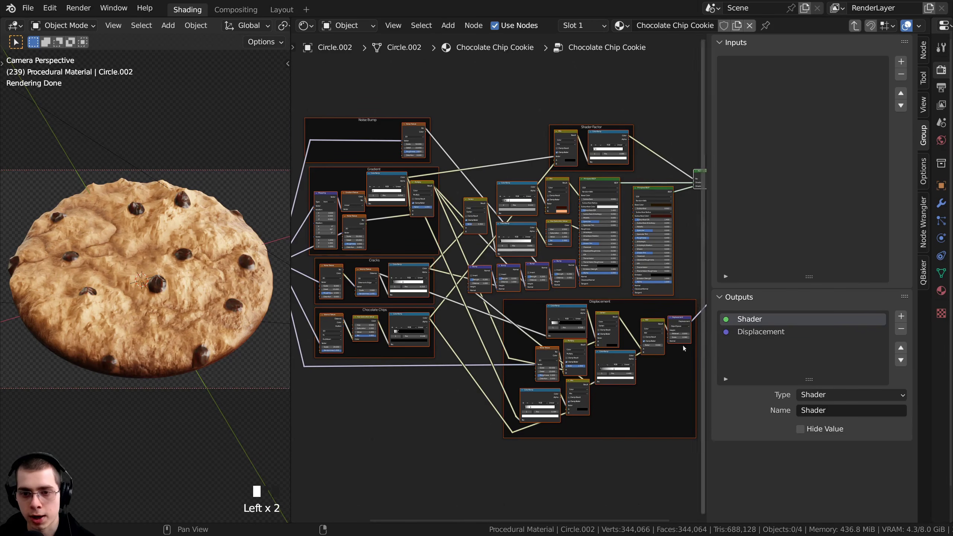
Leave the node group and adjust the group node's position beside the Material Output.
middle_drag(544, 303, 542, 303)
key(Tab)
scroll(538, 295, up, 15)
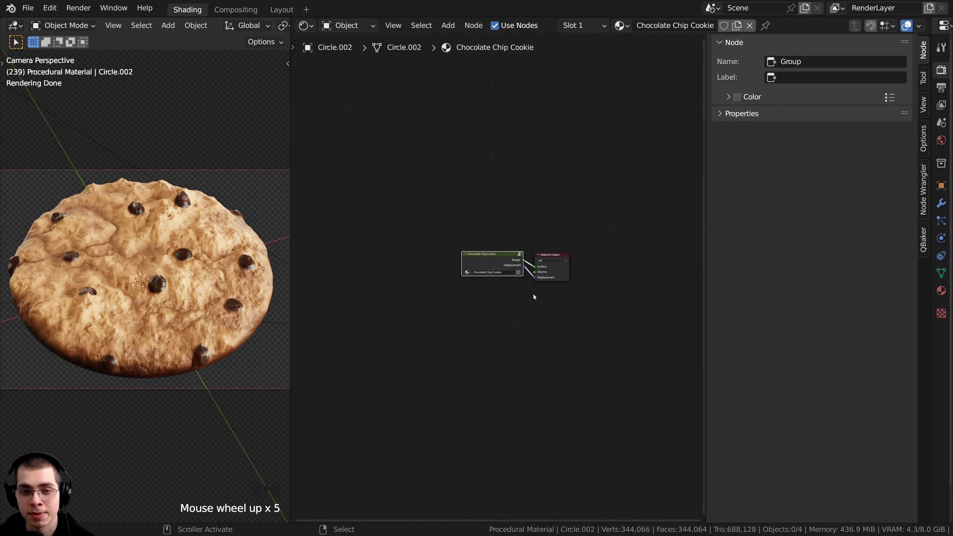
drag(516, 250, 518, 253)
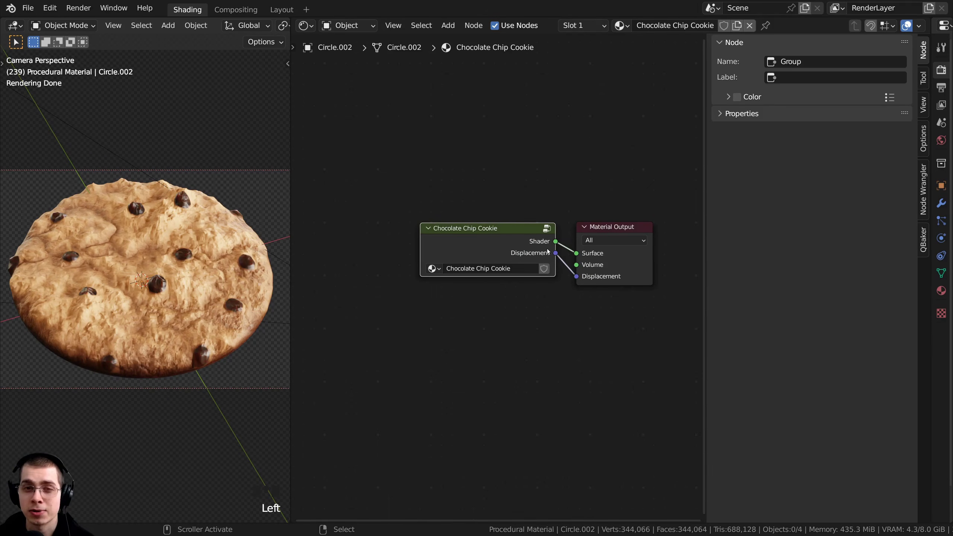
middle_drag(533, 245, 535, 248)
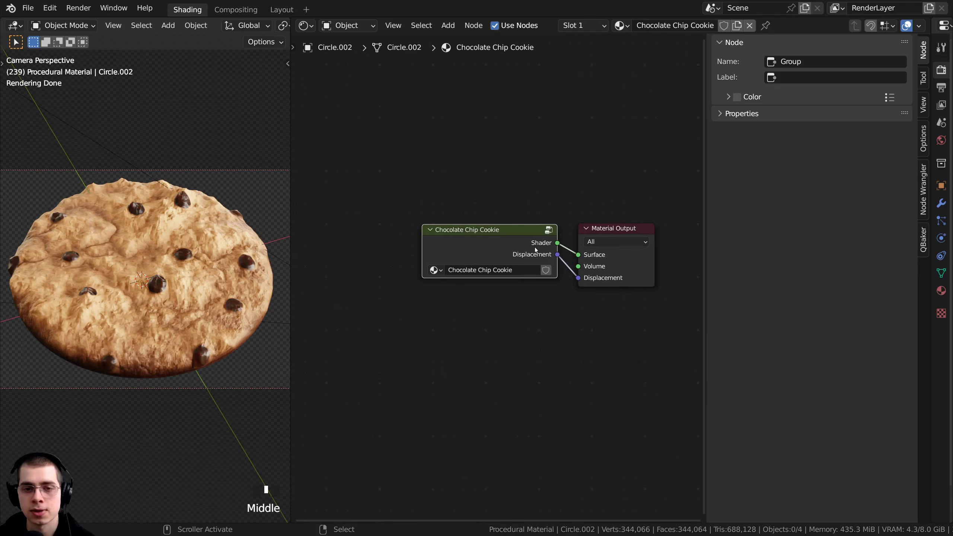
Inside the node group, expose the Mapping node's Scale as a group input by connecting it to the Group Input node.
key(Tab)
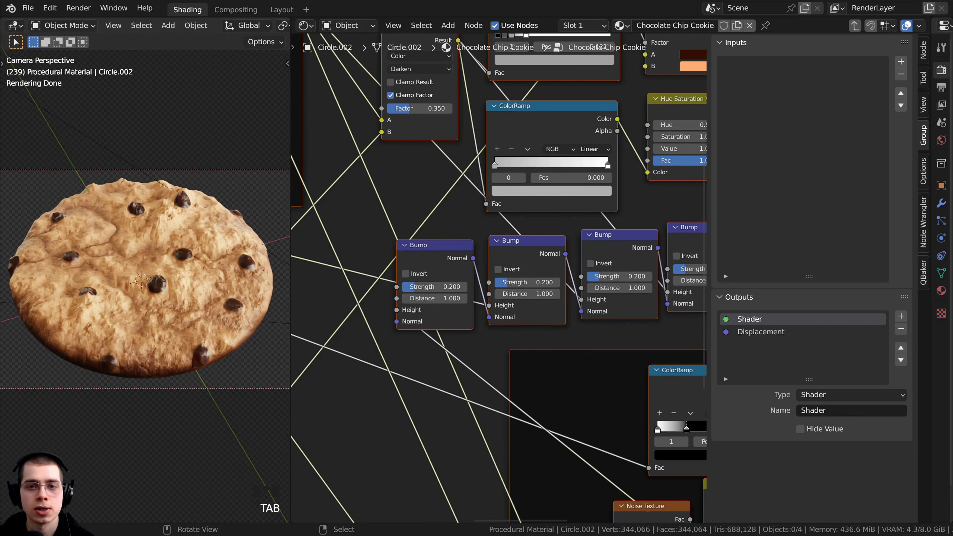
scroll(472, 225, down, 7)
scroll(472, 226, up, 9)
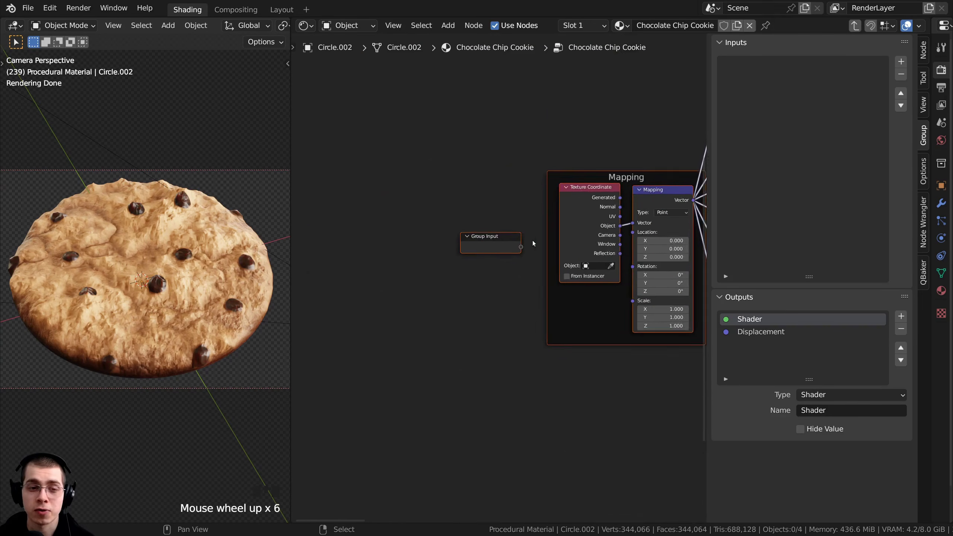
click(472, 225)
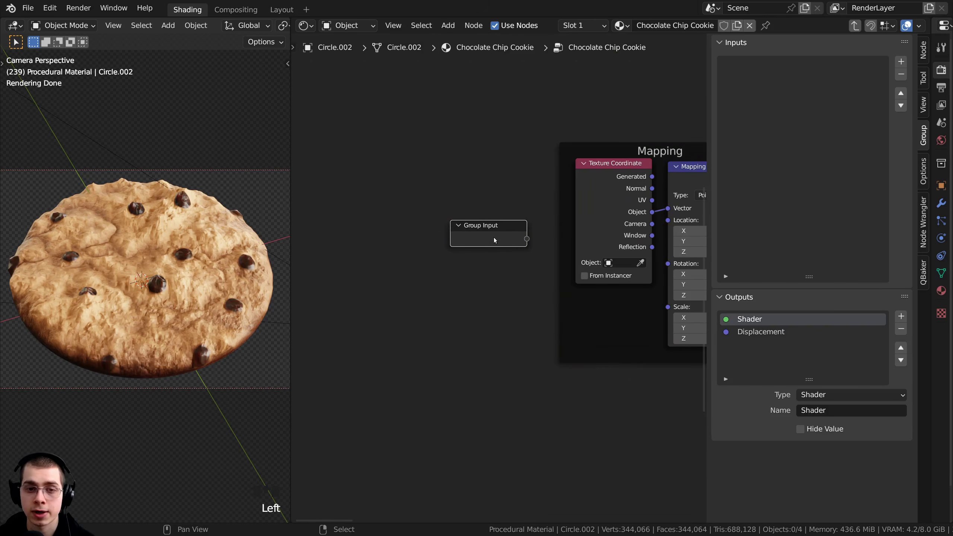
drag(495, 240, 488, 232)
scroll(512, 228, down, 4)
middle_drag(513, 228, 400, 241)
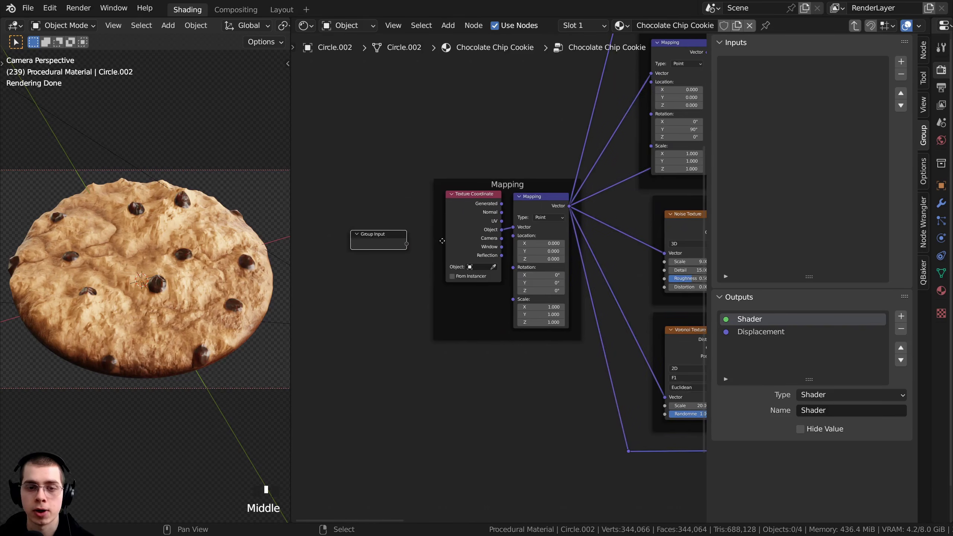
click(372, 239)
scroll(431, 211, up, 2)
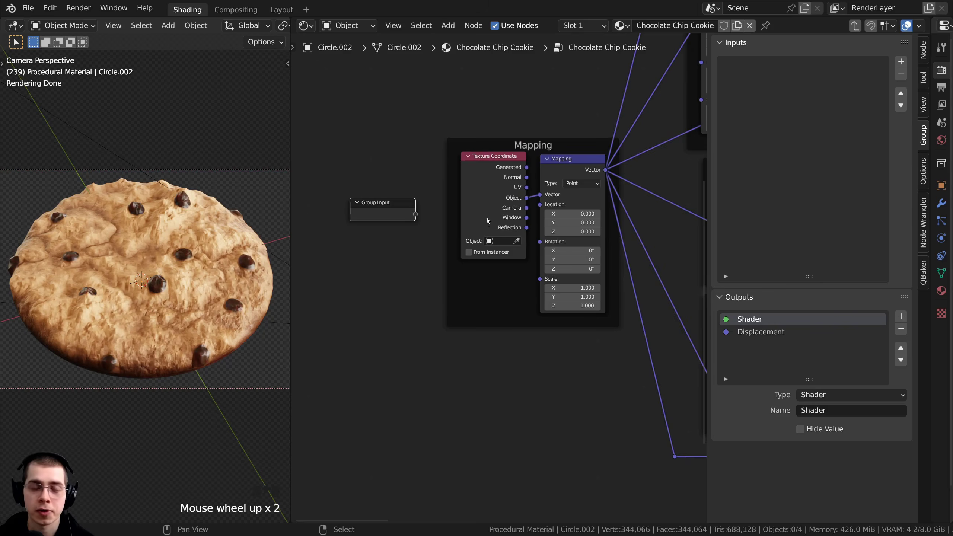
scroll(496, 212, up, 1)
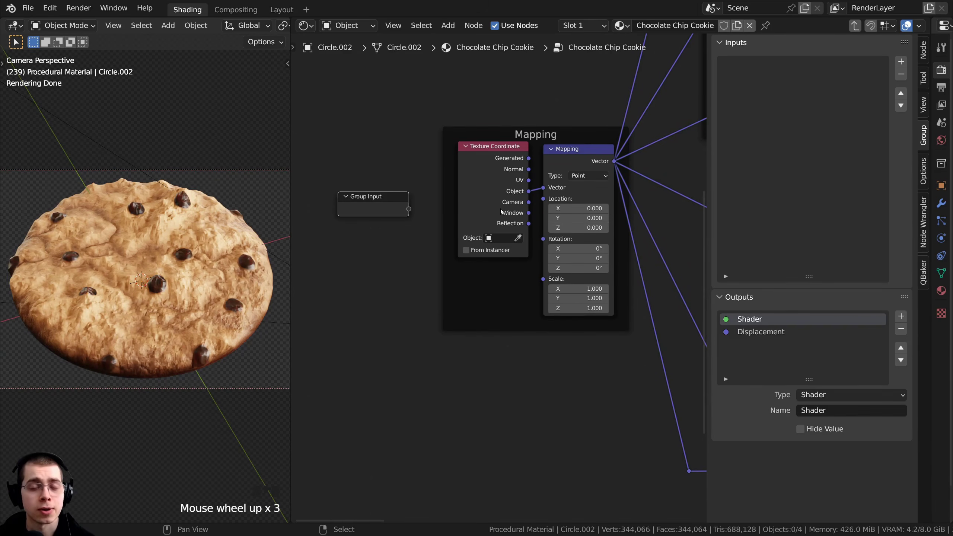
scroll(541, 212, up, 2)
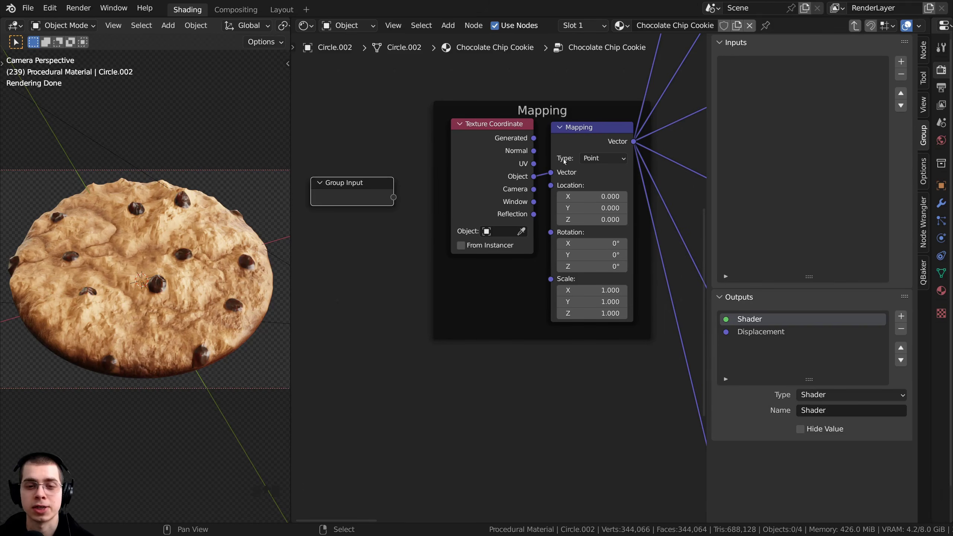
click(575, 139)
drag(551, 280, 357, 240)
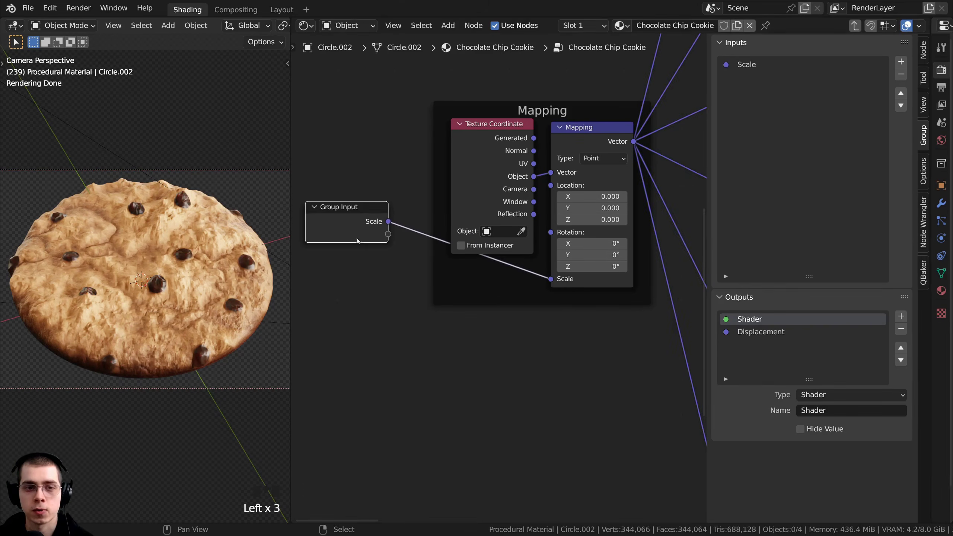
scroll(585, 252, down, 5)
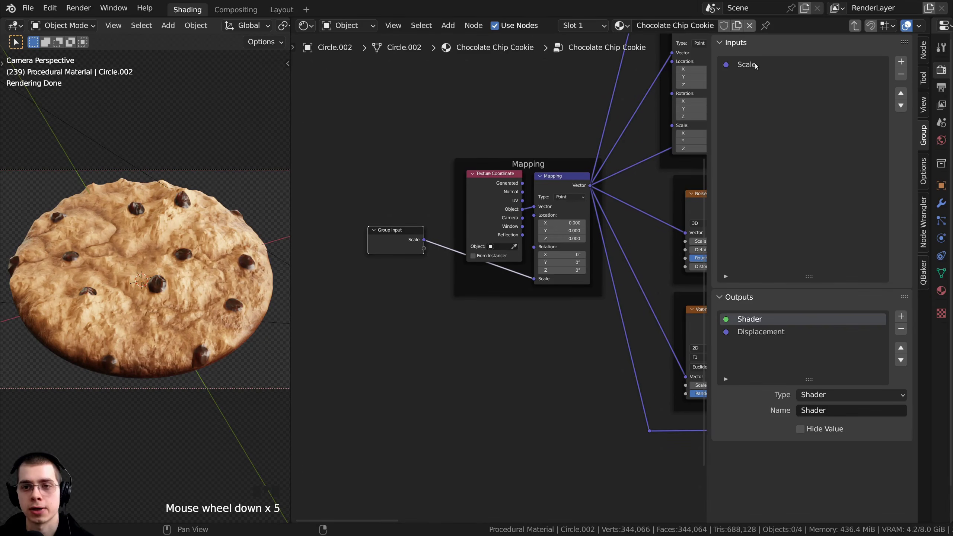
Inspect the Scale input's settings inside the group and its X, Y and Z fields on the group node at top level.
click(742, 67)
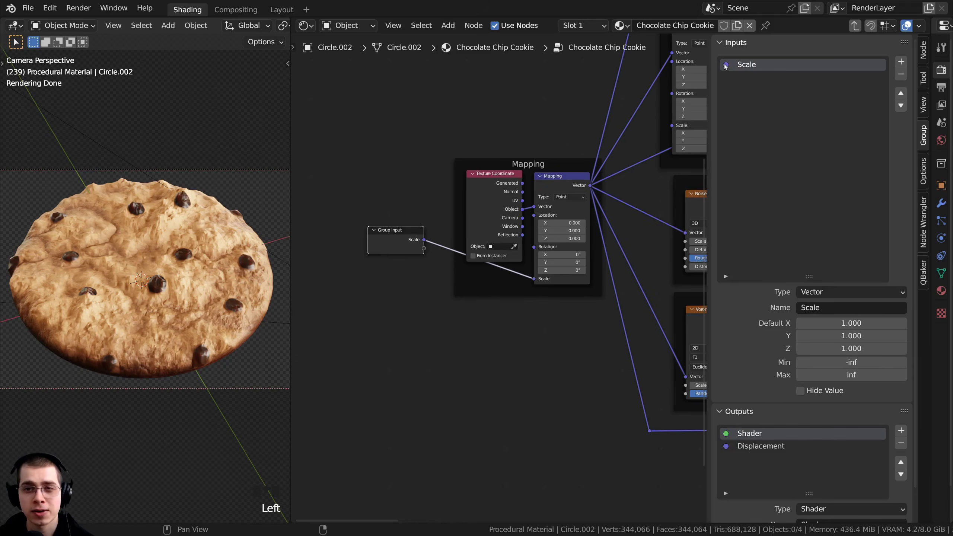
scroll(436, 232, up, 2)
middle_drag(439, 230, 436, 232)
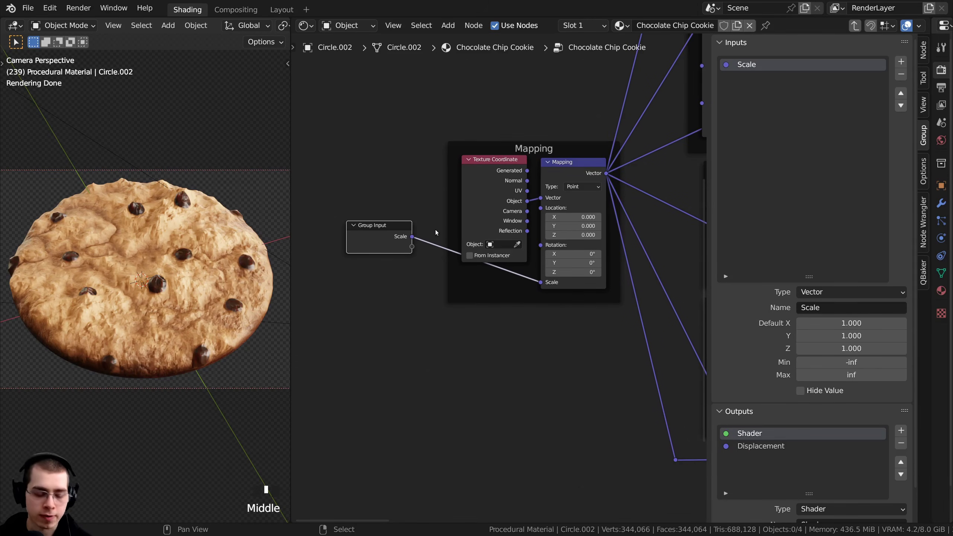
key(Tab)
scroll(438, 230, up, 4)
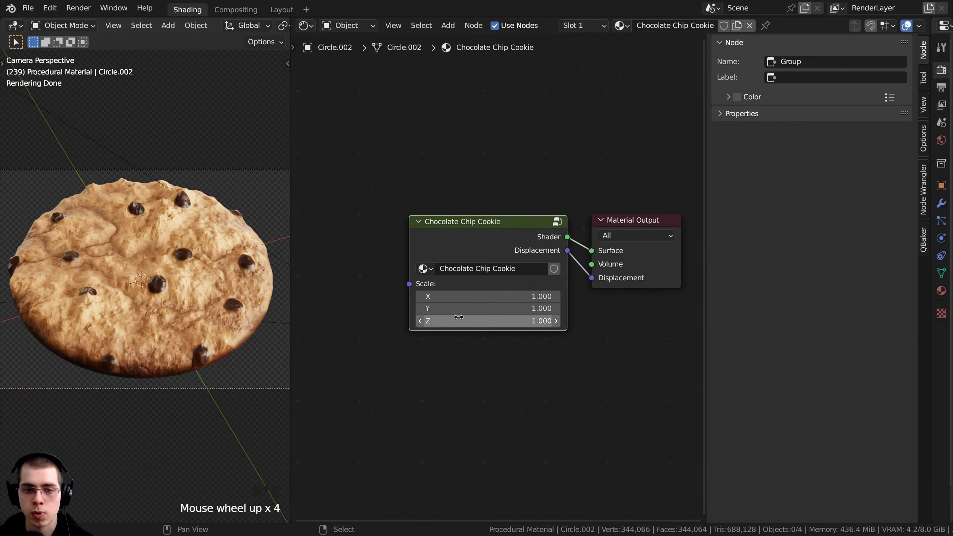
click(466, 239)
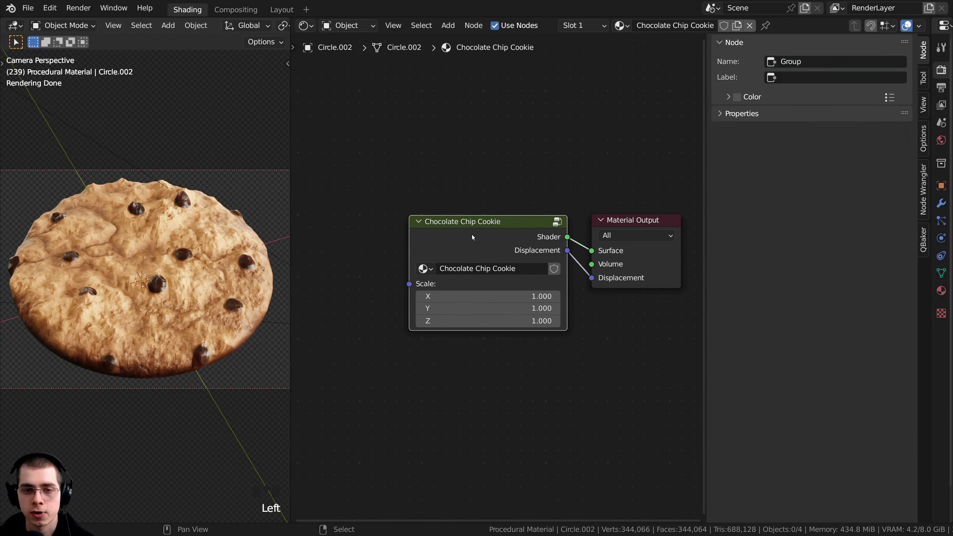
Change the group's Scale input type to Float and return to the material's top level.
key(Tab)
scroll(470, 235, down, 1)
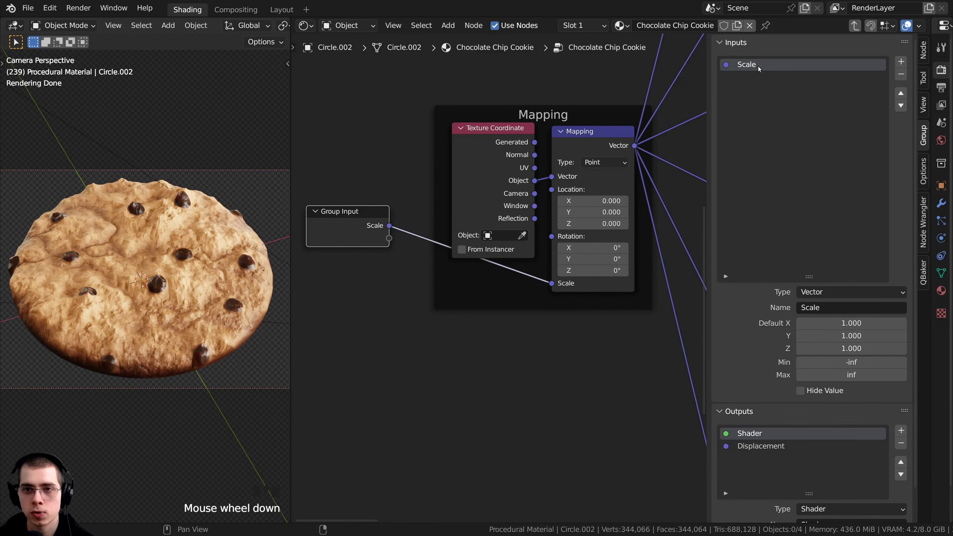
click(744, 64)
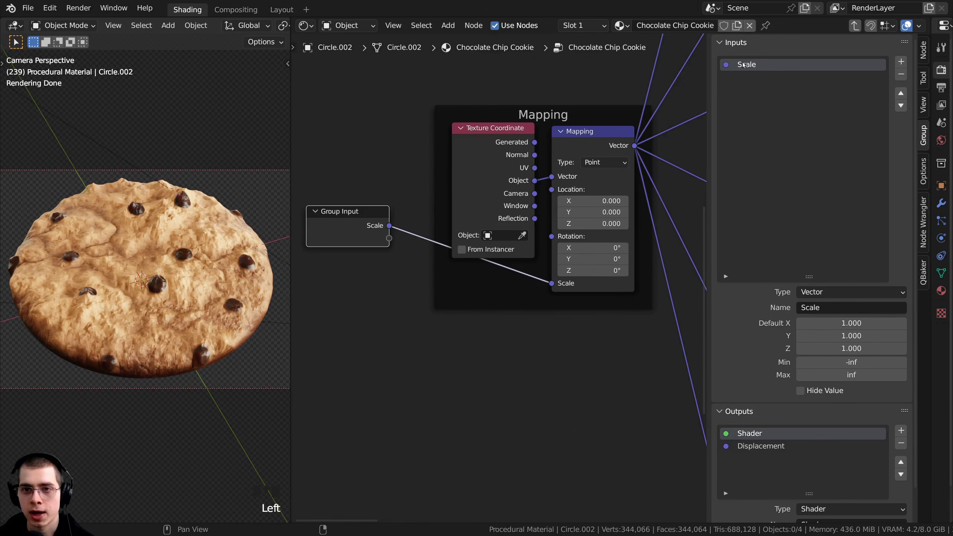
click(809, 294)
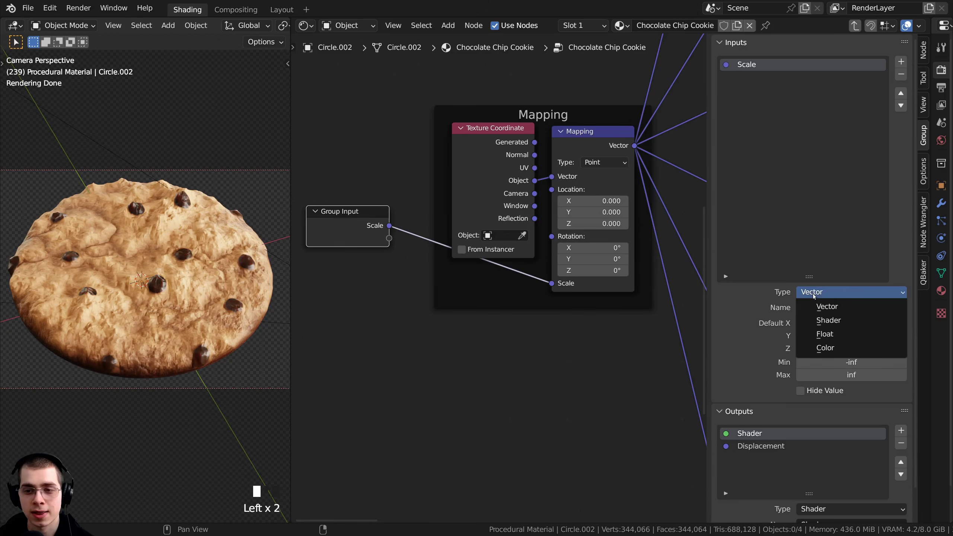
click(824, 334)
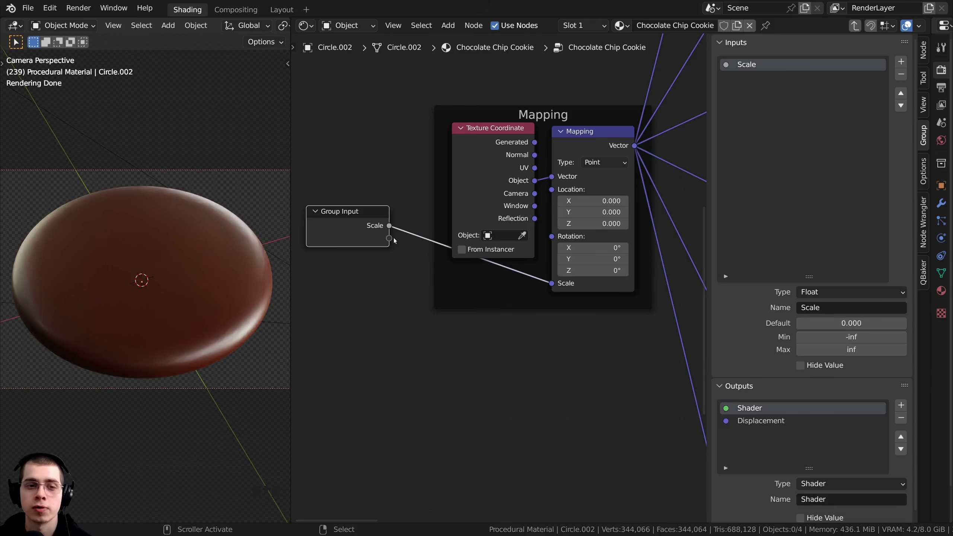
middle_drag(431, 233, 437, 237)
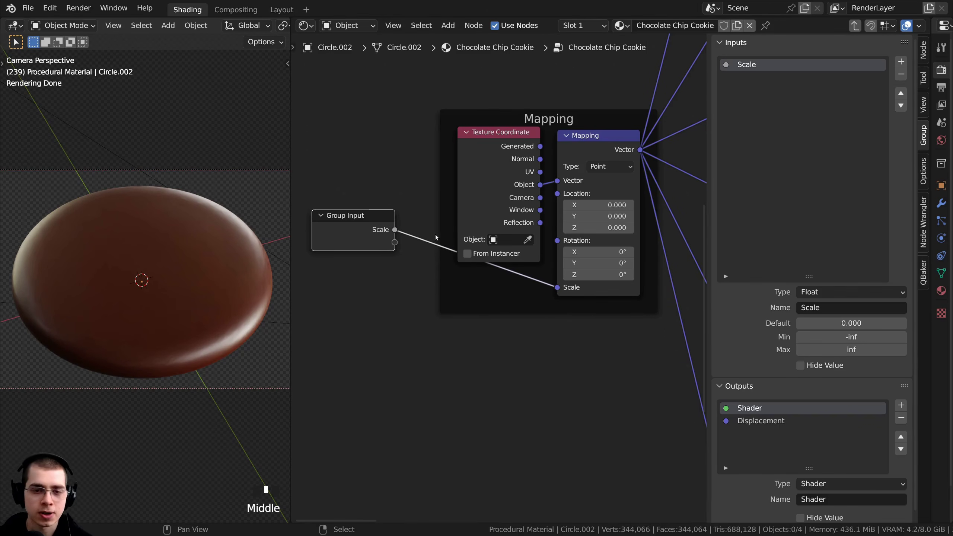
key(Tab)
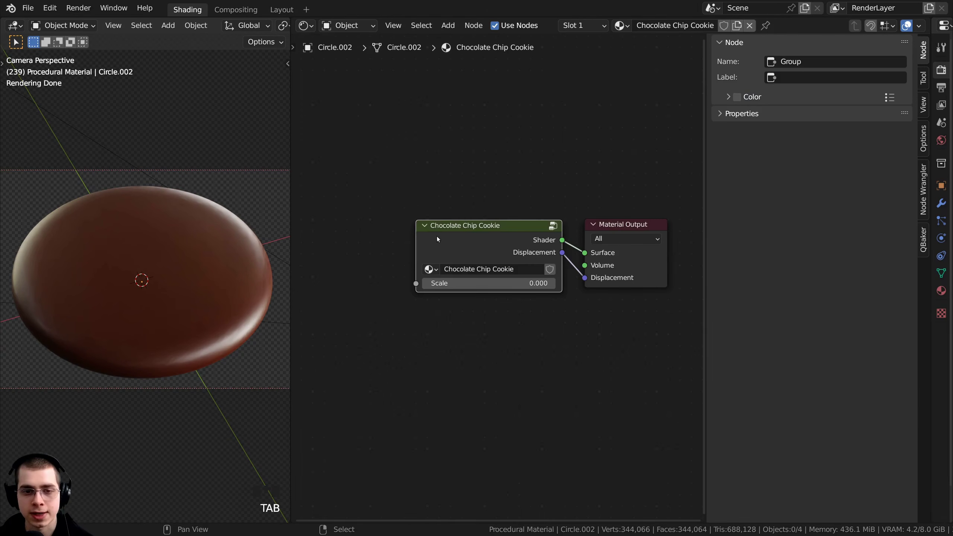
Set the Chocolate Chip Cookie group node's Scale to 1.
click(478, 285)
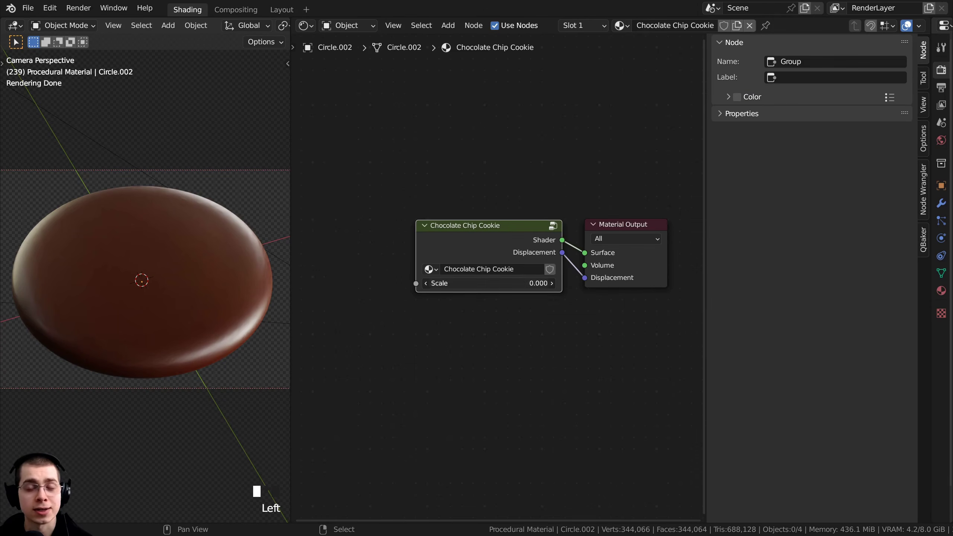
text(1)
click(470, 228)
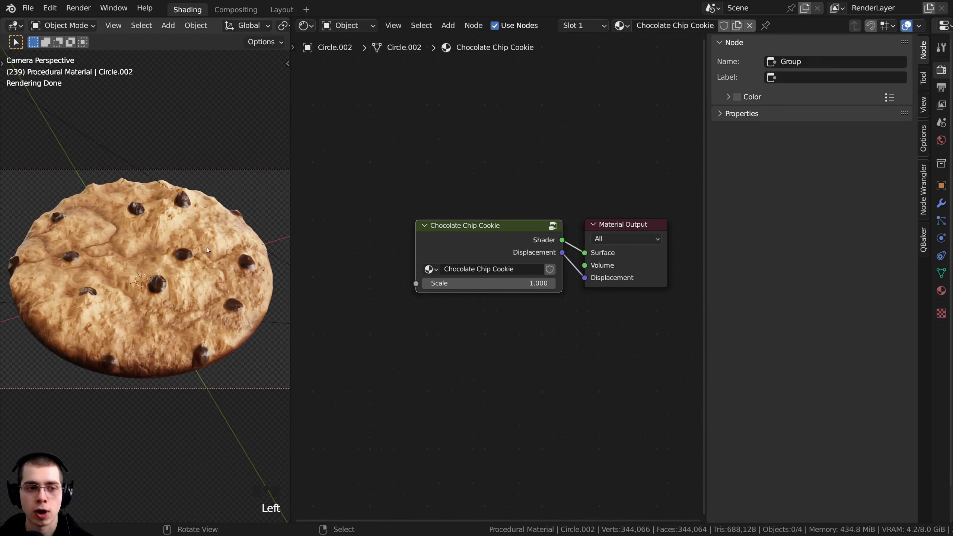
Inside the Chocolate Chip Cookie group, move the Group Input node near the Mix node that feeds the Principled BSDF's Base Color.
click(452, 229)
key(Tab)
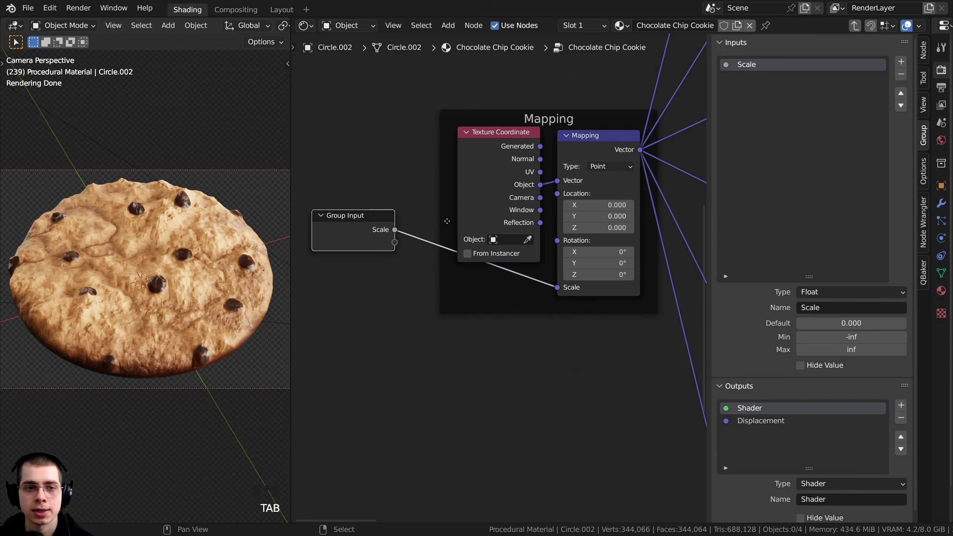
scroll(442, 244, down, 9)
right_click(438, 257)
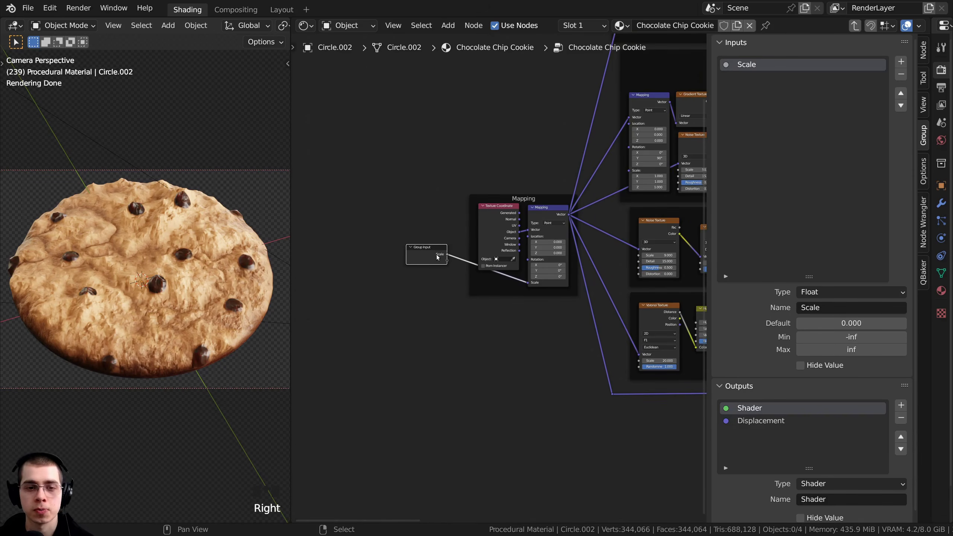
scroll(436, 258, up, 3)
scroll(434, 259, down, 4)
scroll(436, 258, down, 3)
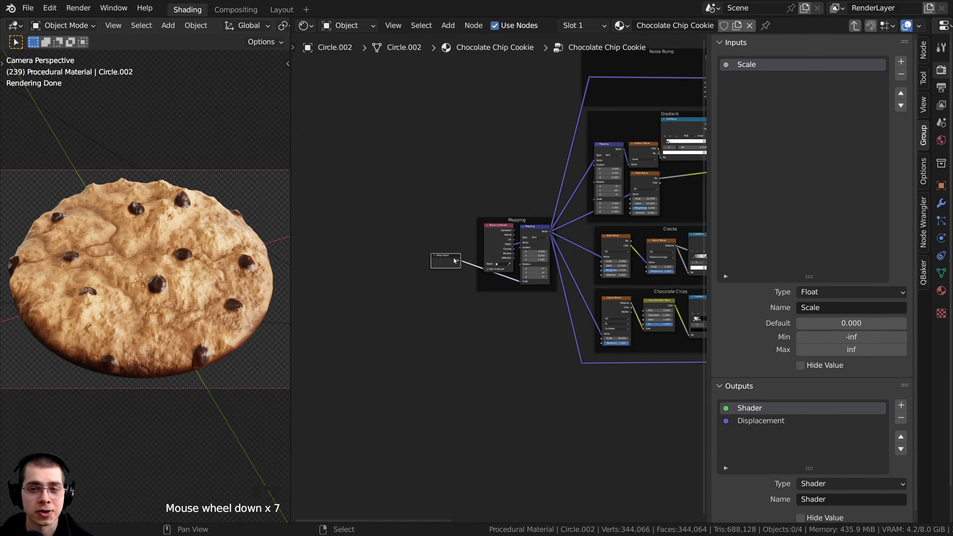
middle_drag(435, 258, 357, 340)
key(g)
click(627, 90)
middle_drag(535, 114, 331, 155)
key(g)
click(602, 205)
scroll(515, 198, up, 5)
key(g)
click(540, 158)
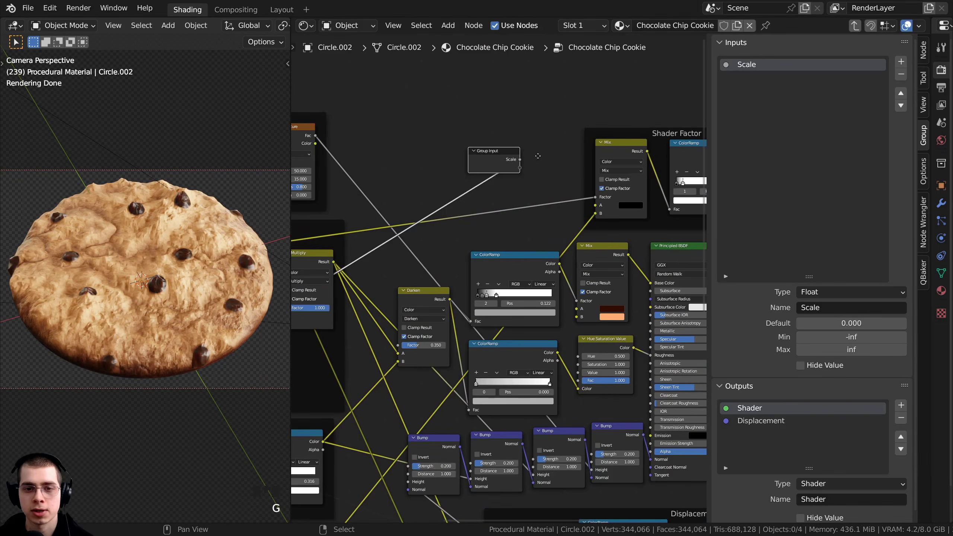
middle_drag(540, 158, 478, 109)
scroll(479, 109, up, 1)
Expose the A and B colors of the Mix node feeding Base Color as group inputs.
click(539, 212)
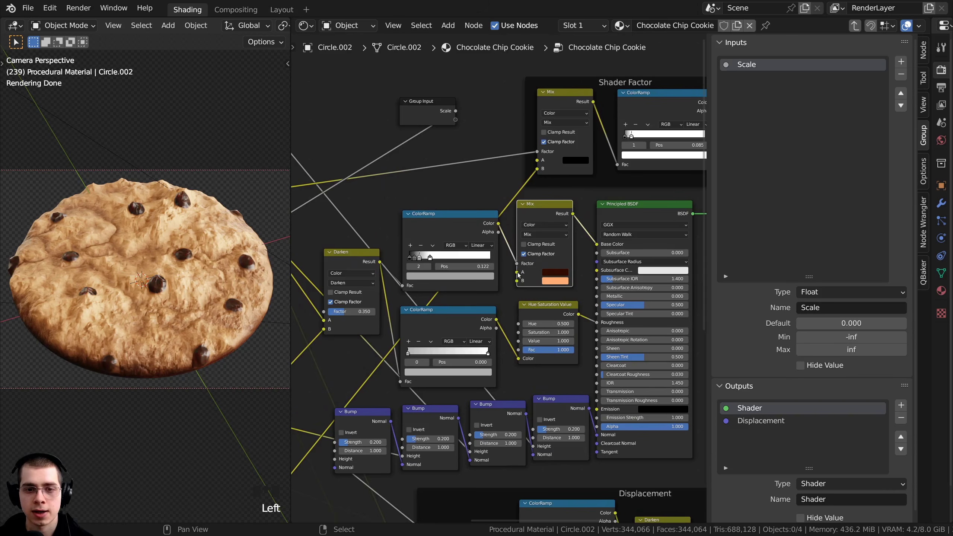
drag(517, 272, 456, 120)
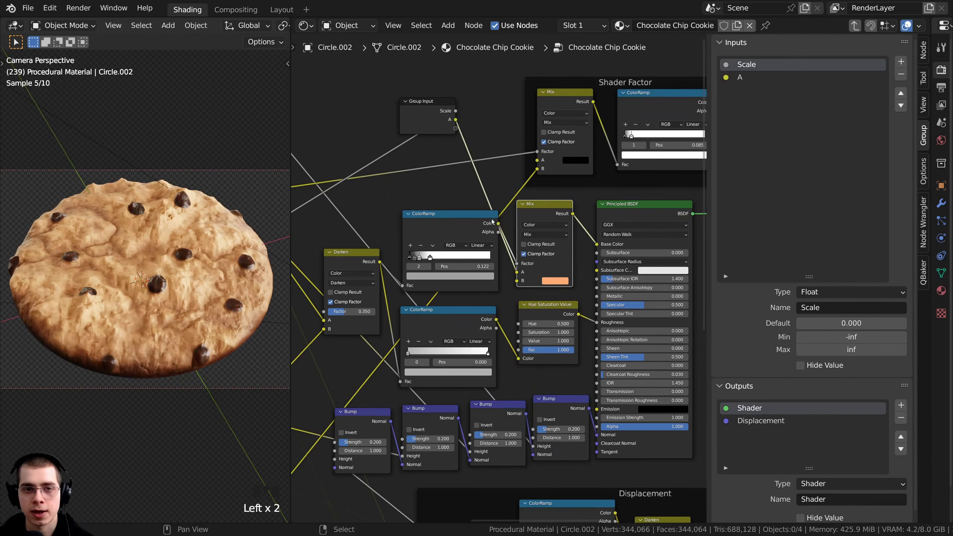
drag(517, 280, 420, 123)
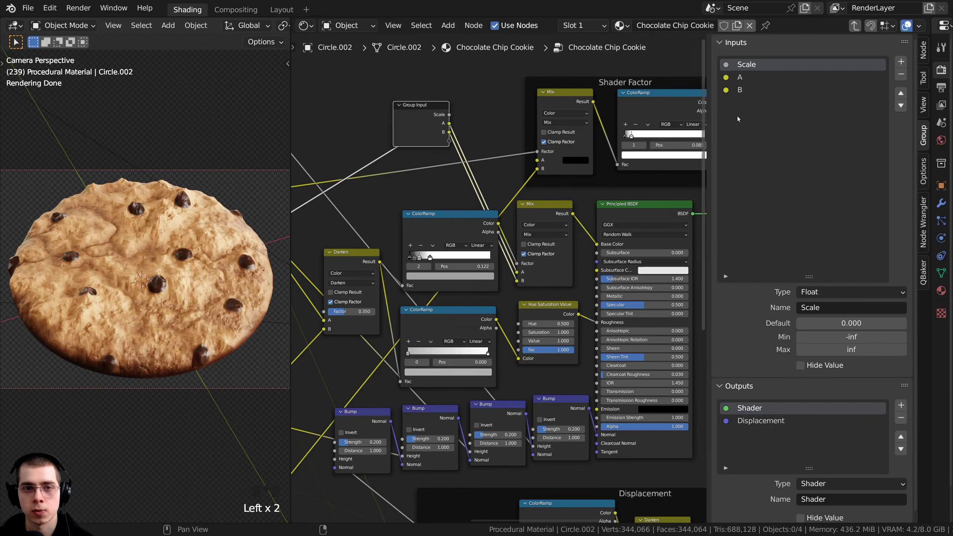
Move group input B above A and rename it Cookie Color 1.
click(764, 91)
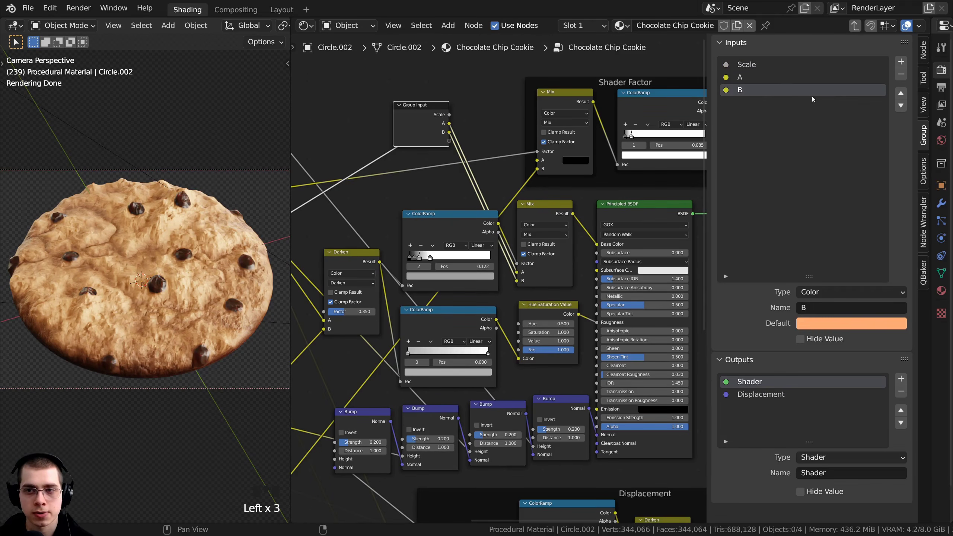
click(901, 92)
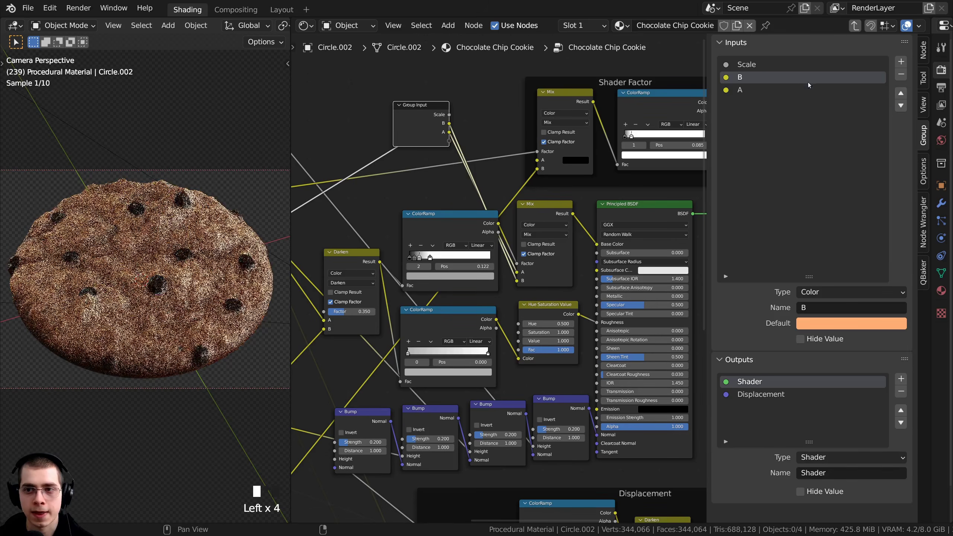
double_click(742, 77)
text(Cook)
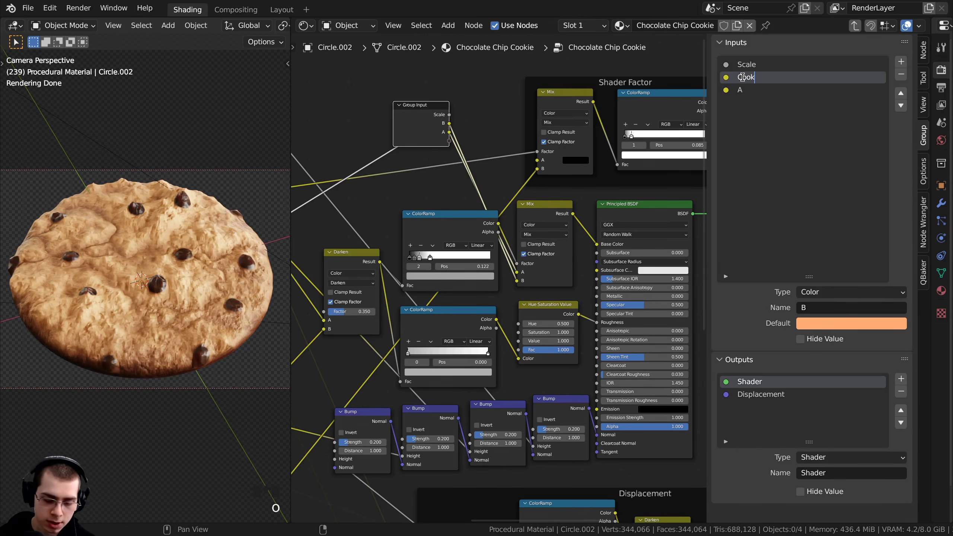
text(ie Color 1)
key(Return)
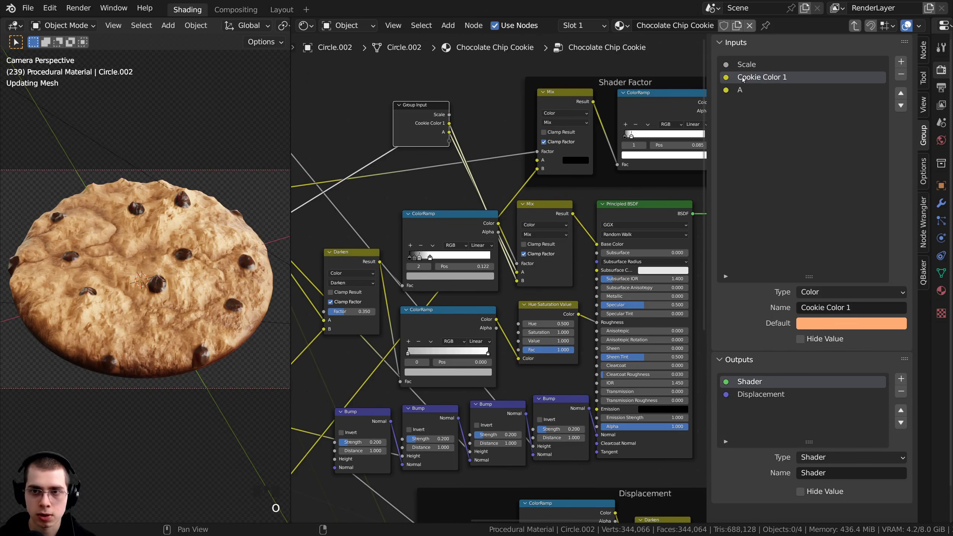
Rename group input A as Cookie Color 2.
click(740, 91)
double_click(743, 89)
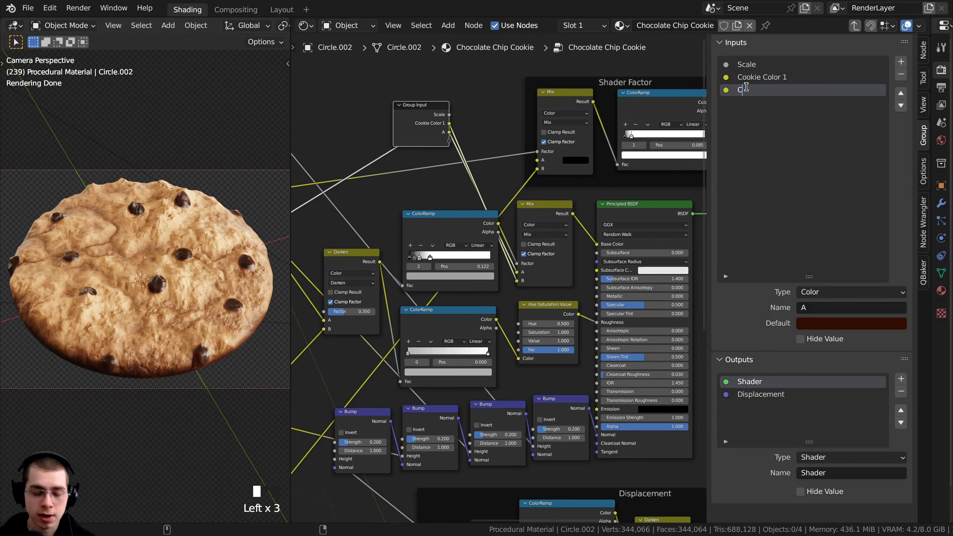
text(Coo)
key(BackSpace)
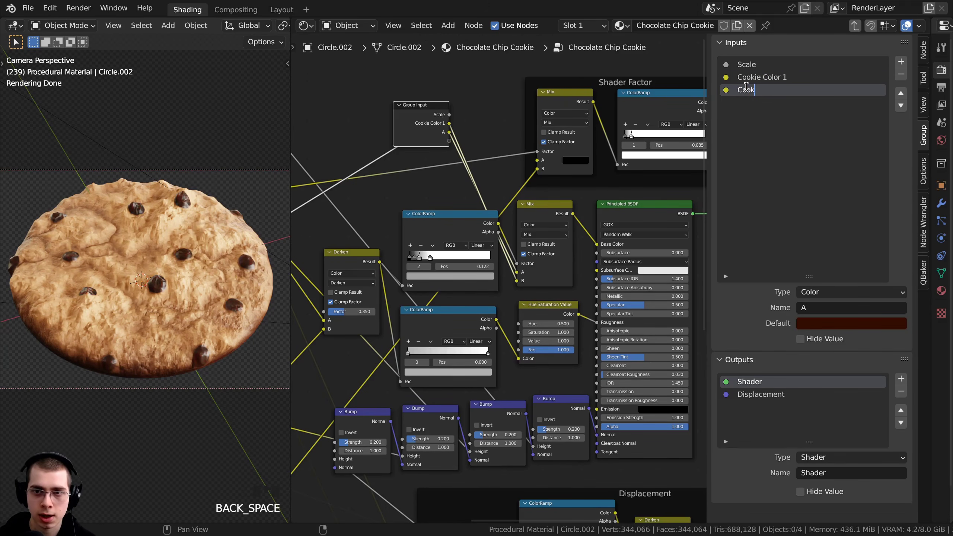
text(okie Color 2)
key(Return)
Leave the group and check the cookie color inputs on the group node at the material's top level.
key(Tab)
scroll(472, 150, up, 6)
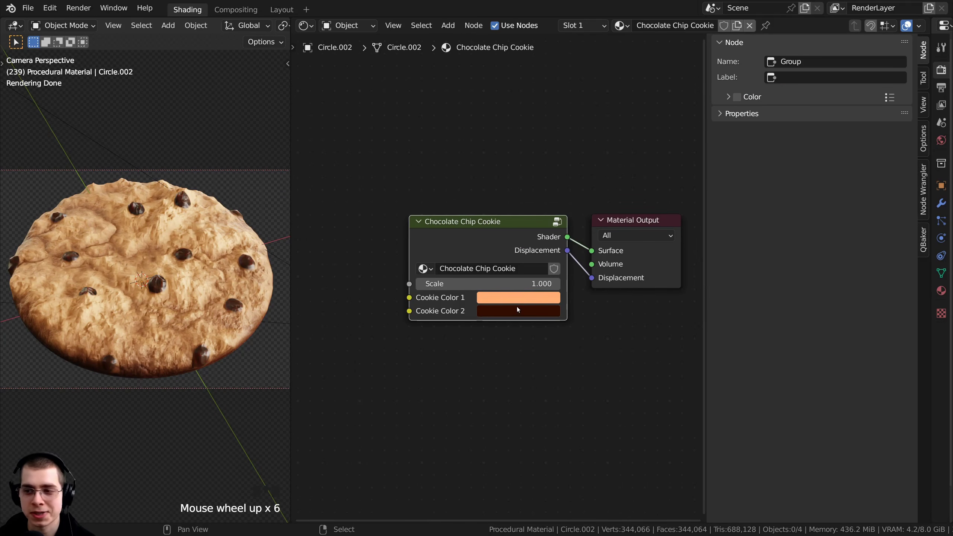
click(507, 246)
Go back inside the group and move the Group Input node just above the Mapping frame.
key(Tab)
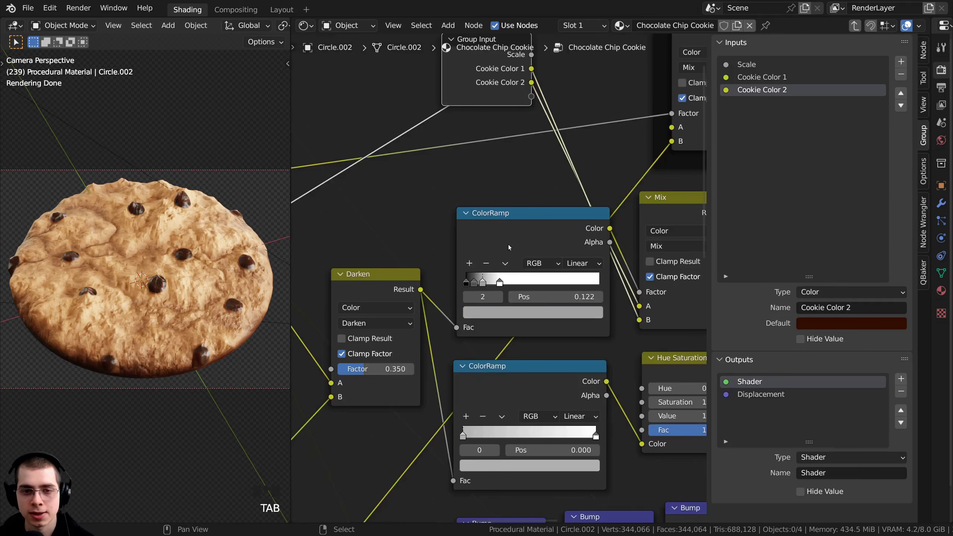
scroll(507, 244, down, 5)
right_click(480, 188)
scroll(488, 182, down, 5)
middle_drag(494, 177, 662, 170)
scroll(662, 170, up, 2)
key(g)
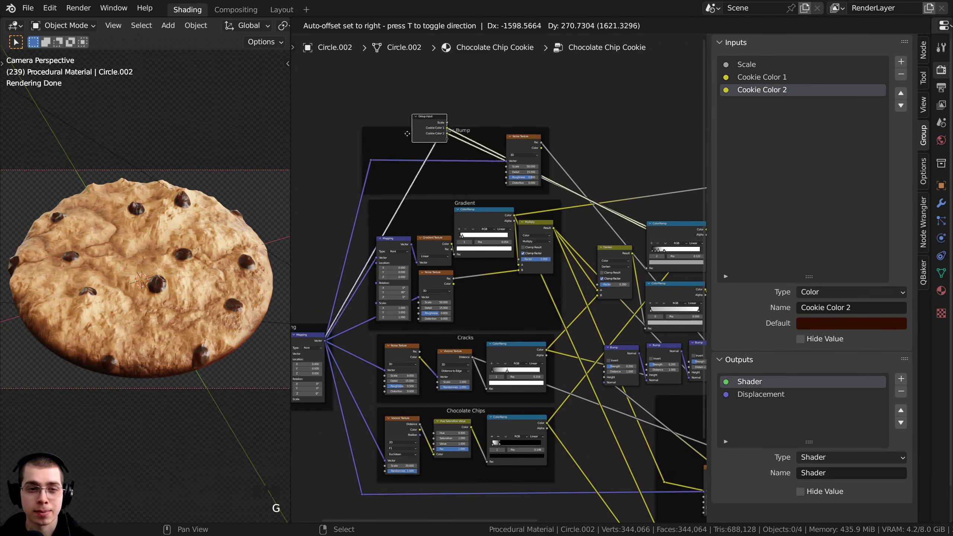
click(380, 271)
middle_drag(380, 271, 446, 226)
scroll(447, 226, up, 5)
key(g)
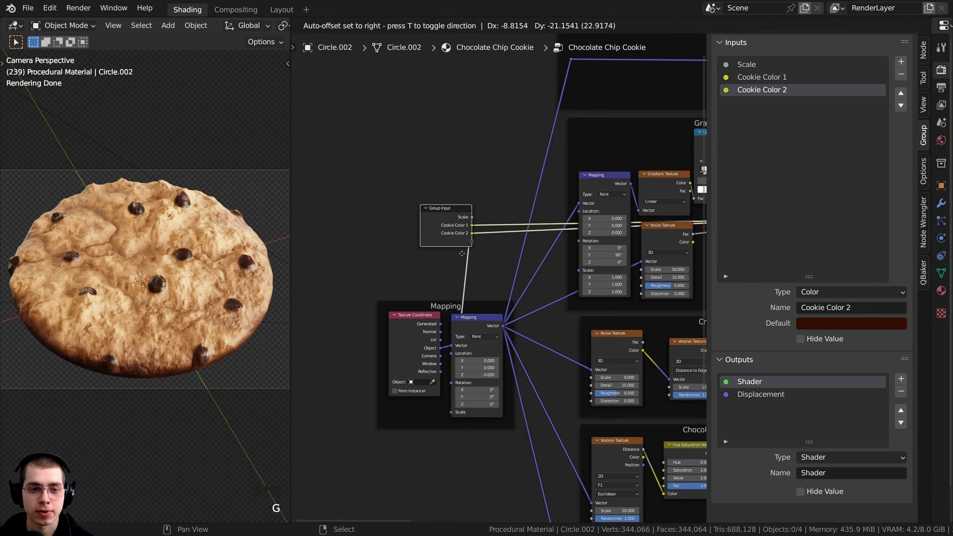
click(444, 236)
Expose the Scale of the Voronoi Texture in the Cracks frame as a group input.
middle_drag(598, 240, 473, 212)
scroll(471, 225, up, 2)
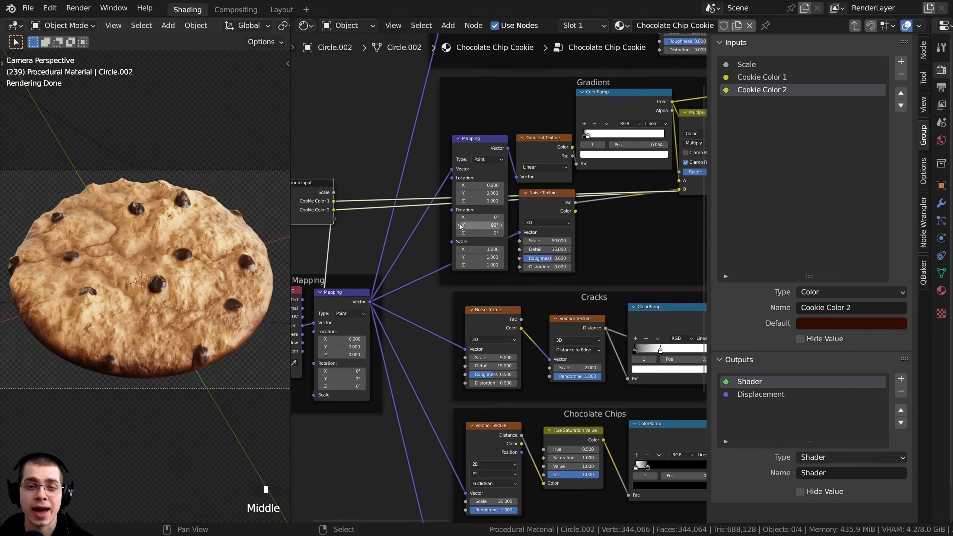
scroll(472, 212, down, 1)
scroll(592, 305, up, 3)
middle_drag(592, 305, 583, 262)
click(583, 267)
drag(583, 267, 611, 267)
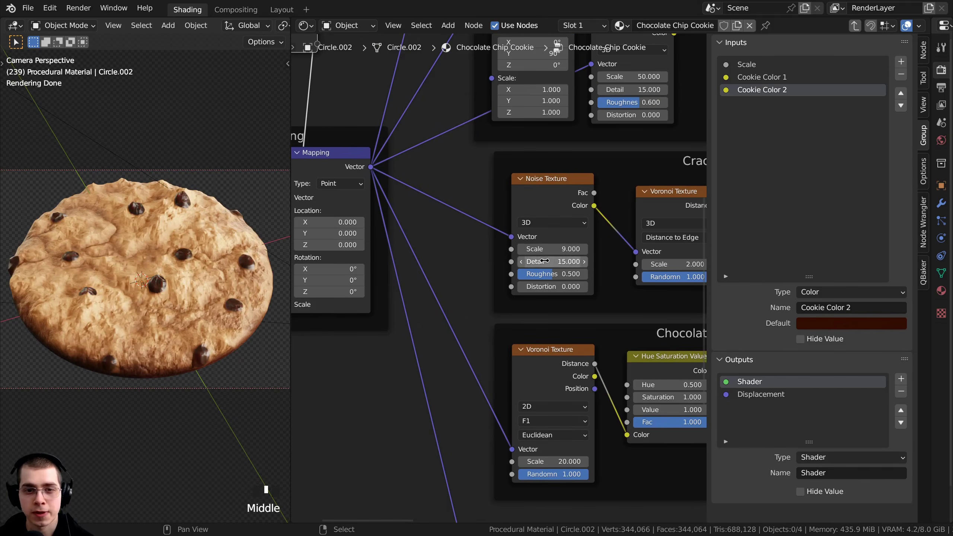
drag(544, 261, 565, 261)
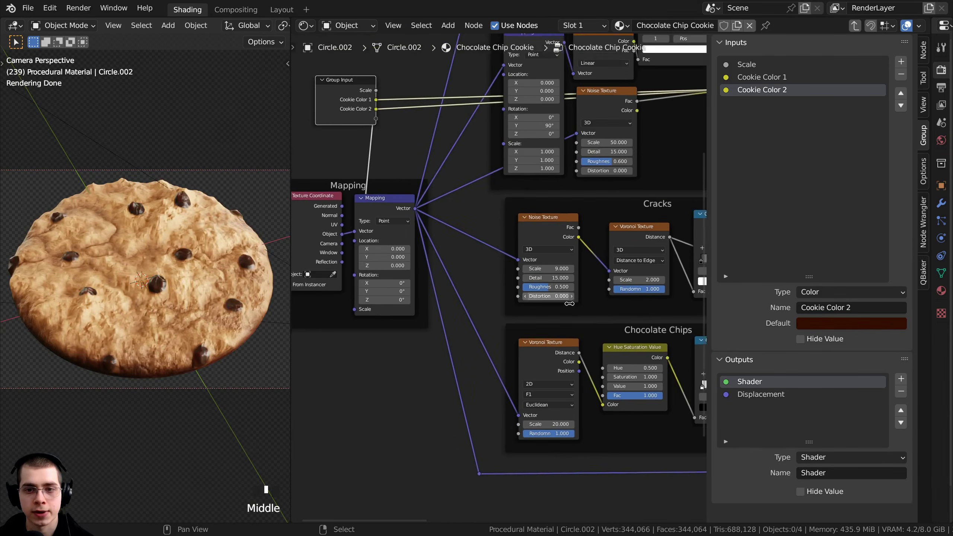
middle_drag(569, 303, 586, 327)
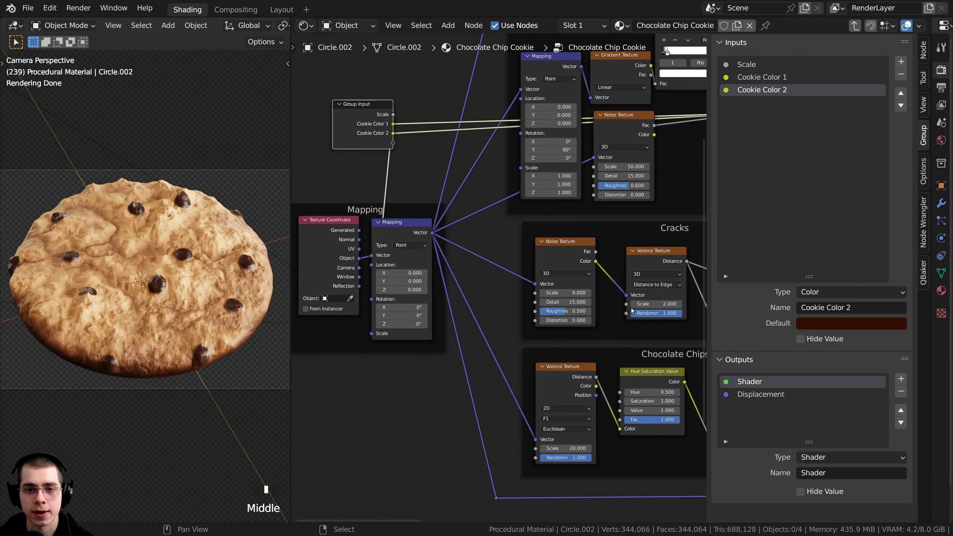
click(640, 299)
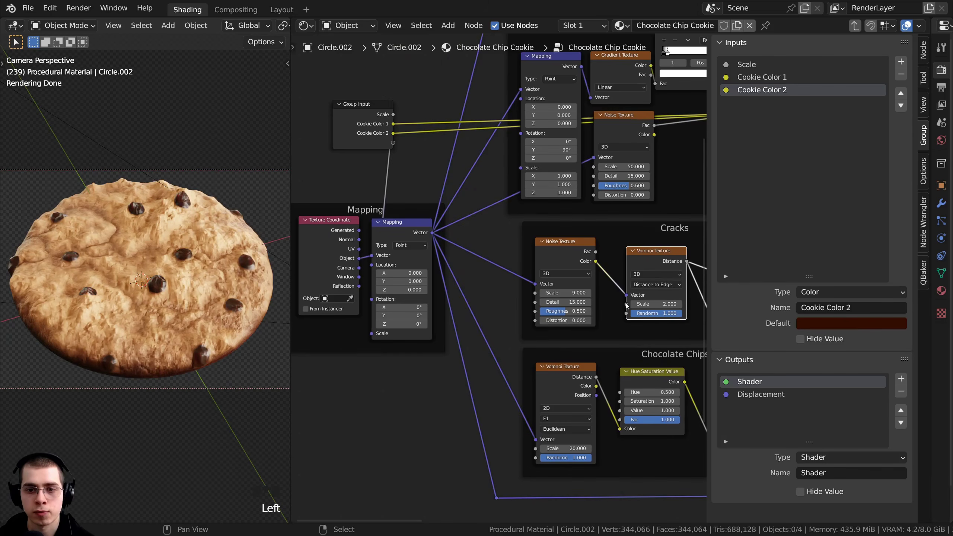
drag(627, 304, 393, 143)
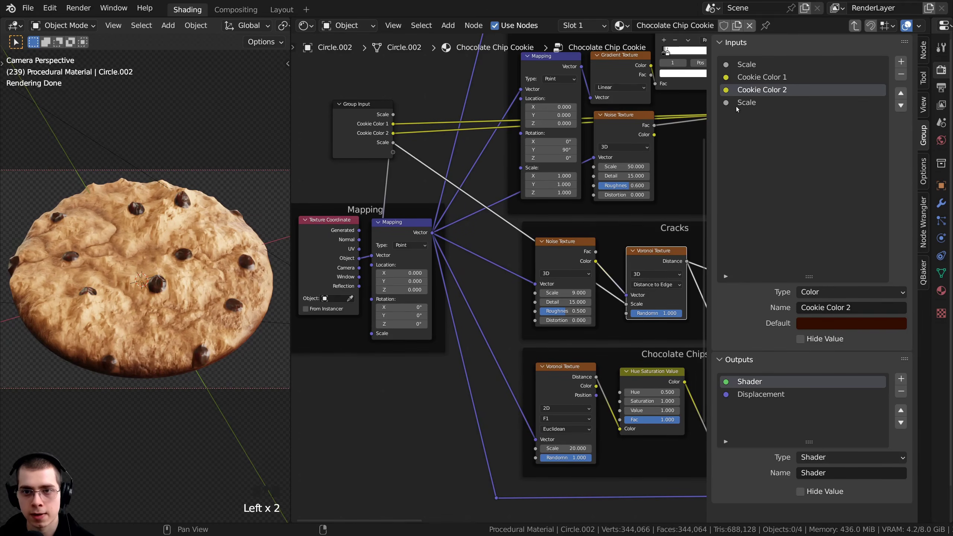
Rename the group's second Scale input as Cracks Scale.
click(740, 105)
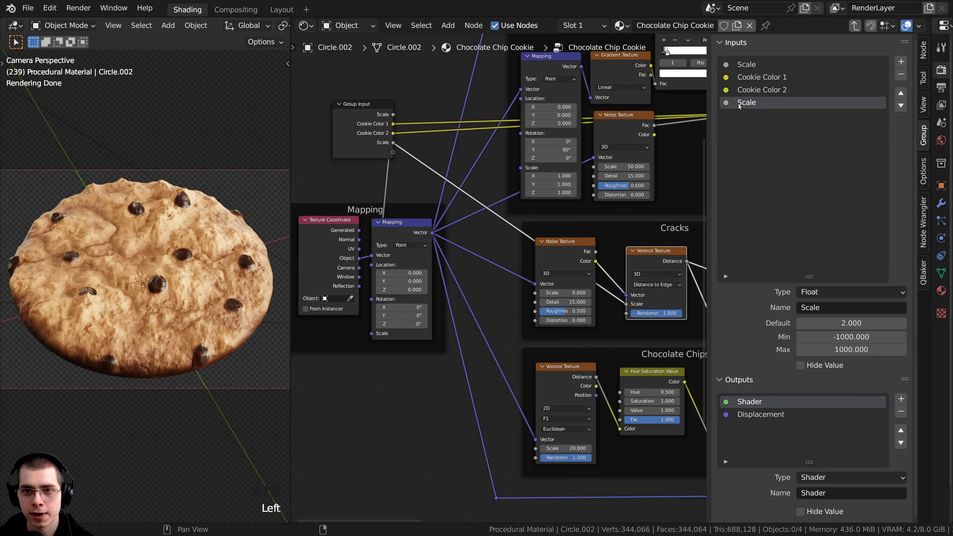
double_click(745, 108)
text(Crac)
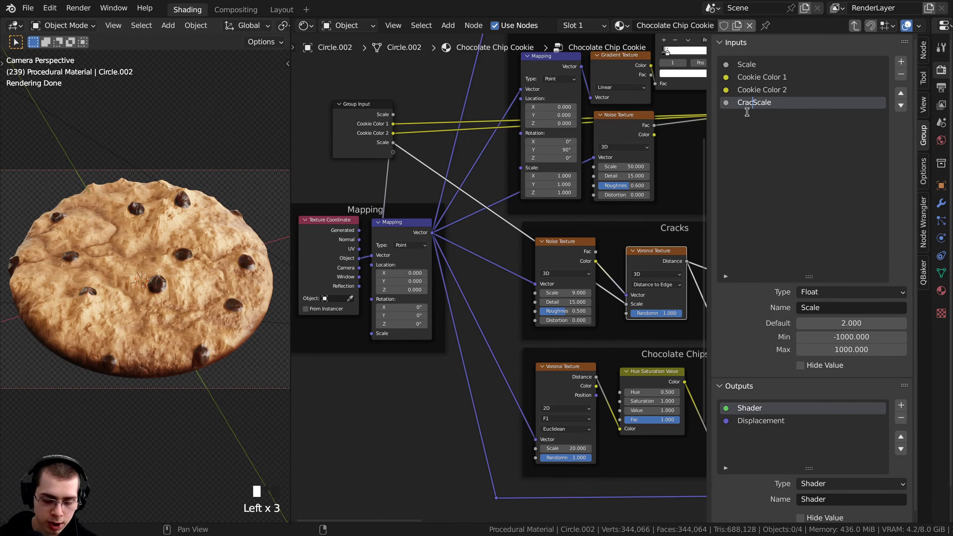
text(ks)
key(Return)
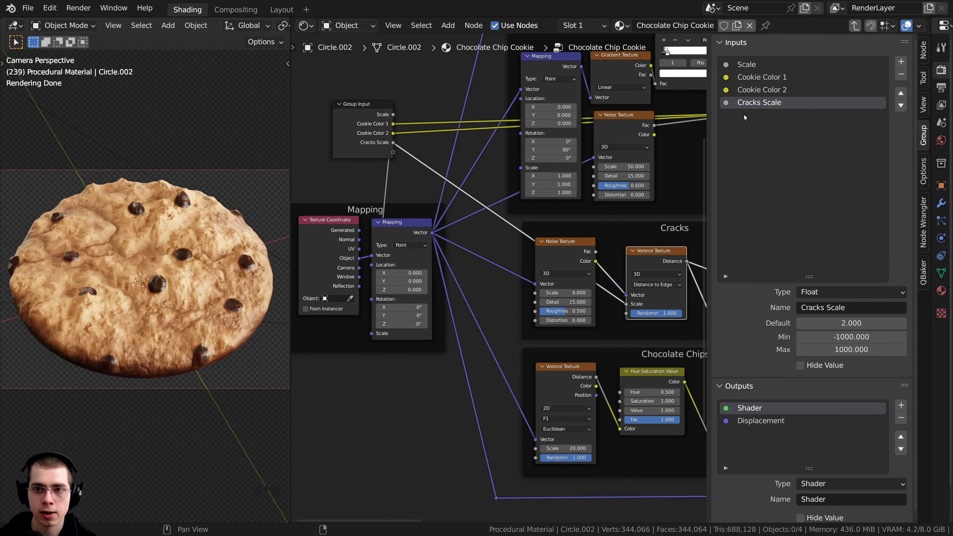
Expose the Detail of the Noise Texture in the Cracks frame as a group input named Cracks Detail.
scroll(577, 235, up, 1)
drag(571, 241, 575, 240)
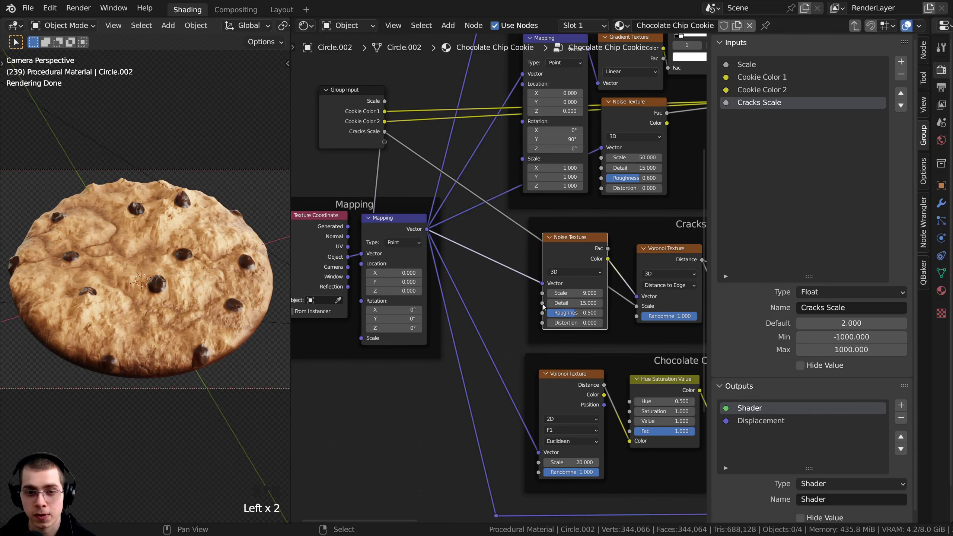
drag(542, 303, 385, 144)
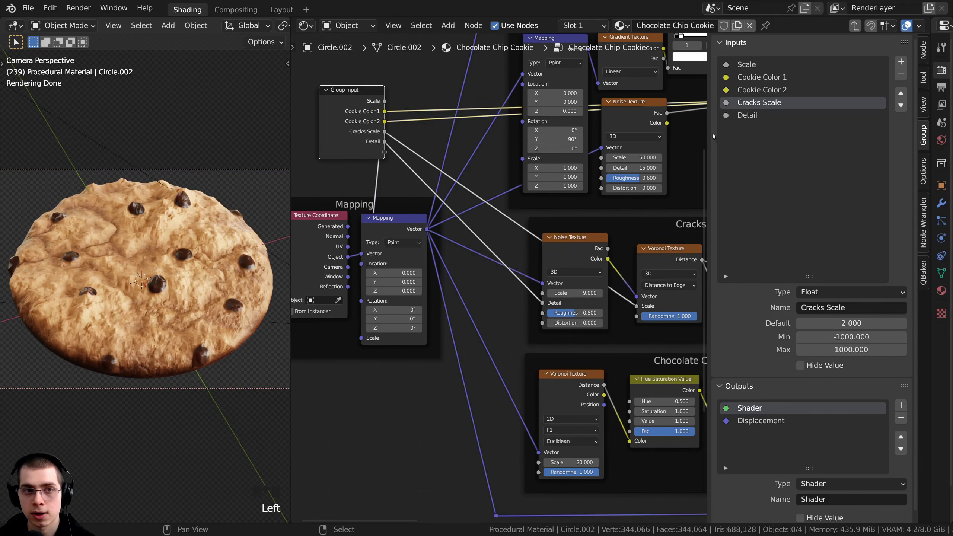
click(738, 117)
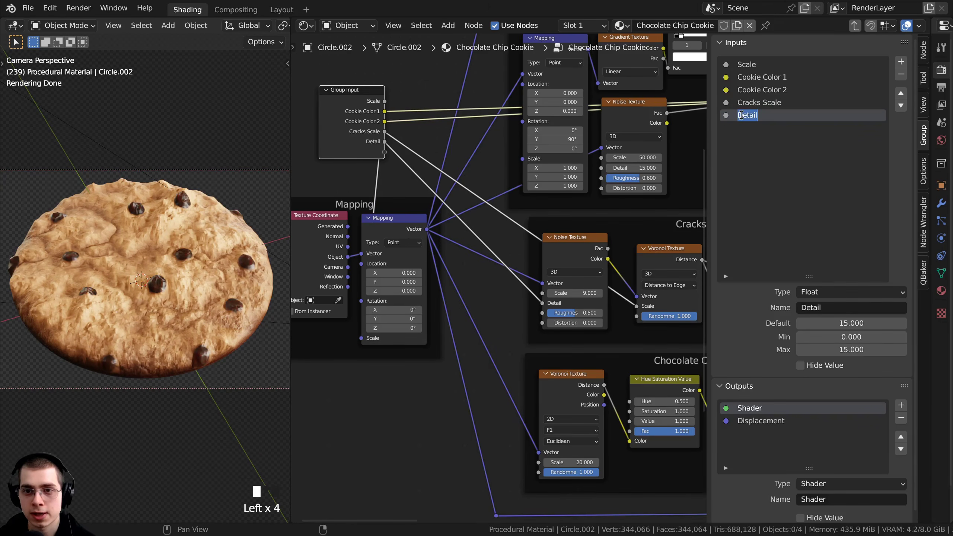
text(Cr)
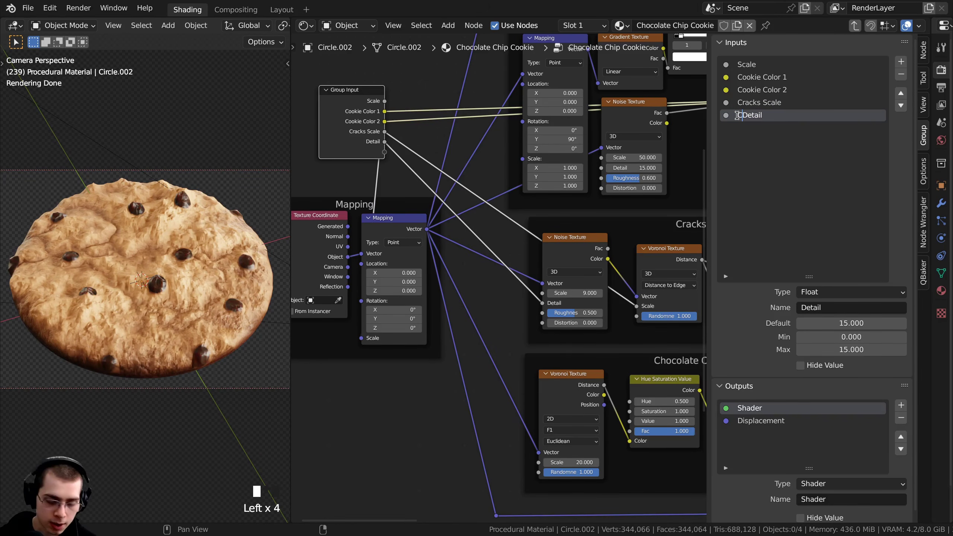
text(acks)
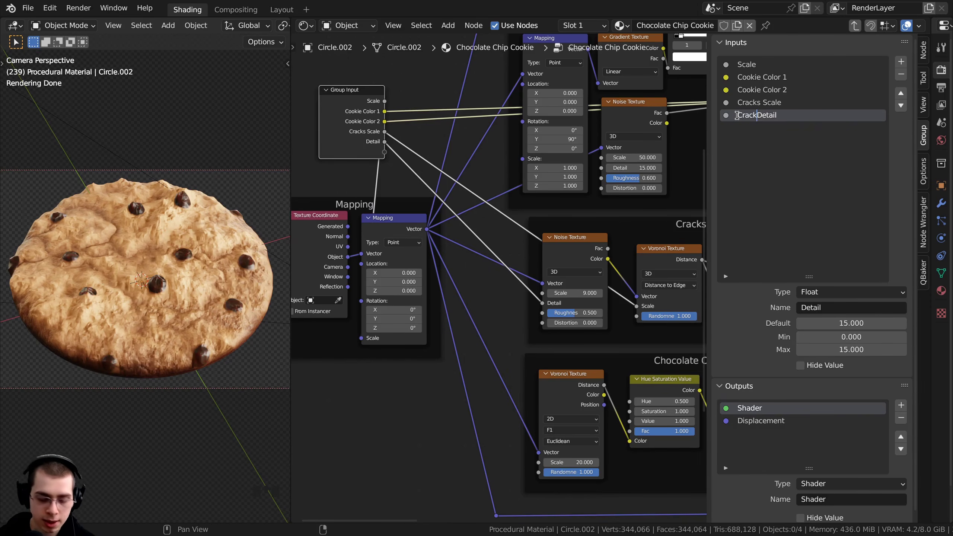
key(Return)
Expose the Scale and Detail of the Noise Texture in the Gradient frame as group inputs.
scroll(478, 157, down, 1)
middle_drag(473, 107, 479, 355)
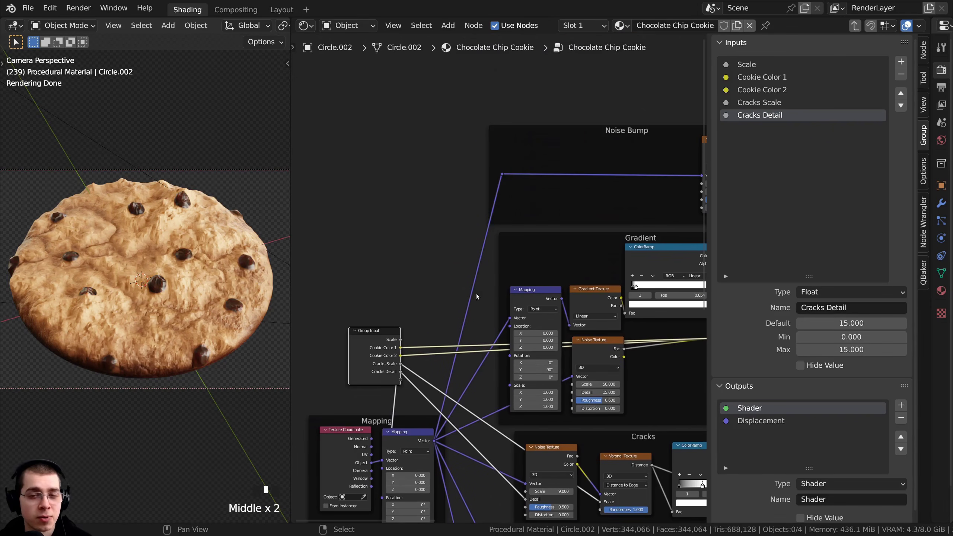
middle_drag(471, 283, 443, 218)
scroll(514, 203, up, 2)
middle_drag(515, 204, 451, 168)
click(520, 134)
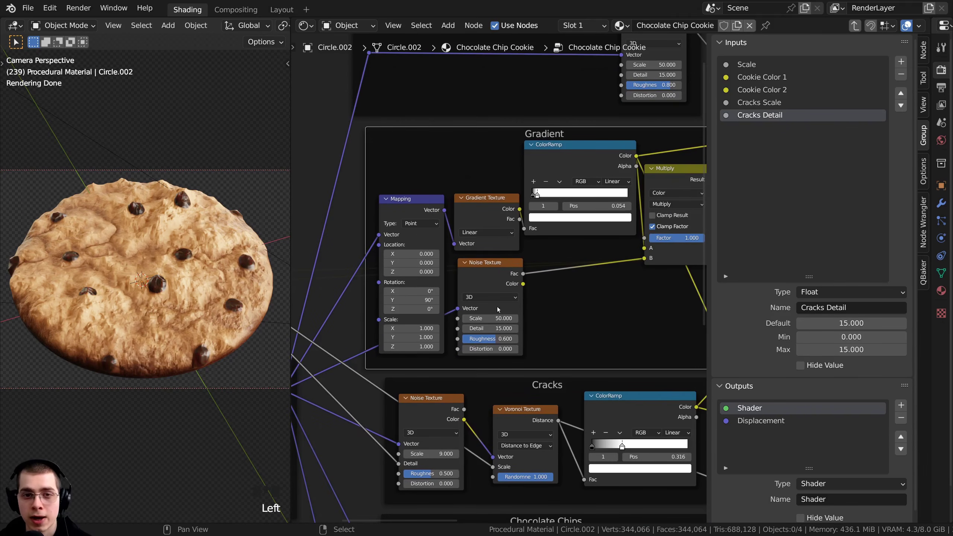
middle_drag(497, 306, 607, 213)
scroll(604, 207, up, 2)
click(595, 168)
scroll(567, 289, down, 1)
middle_drag(567, 289, 608, 297)
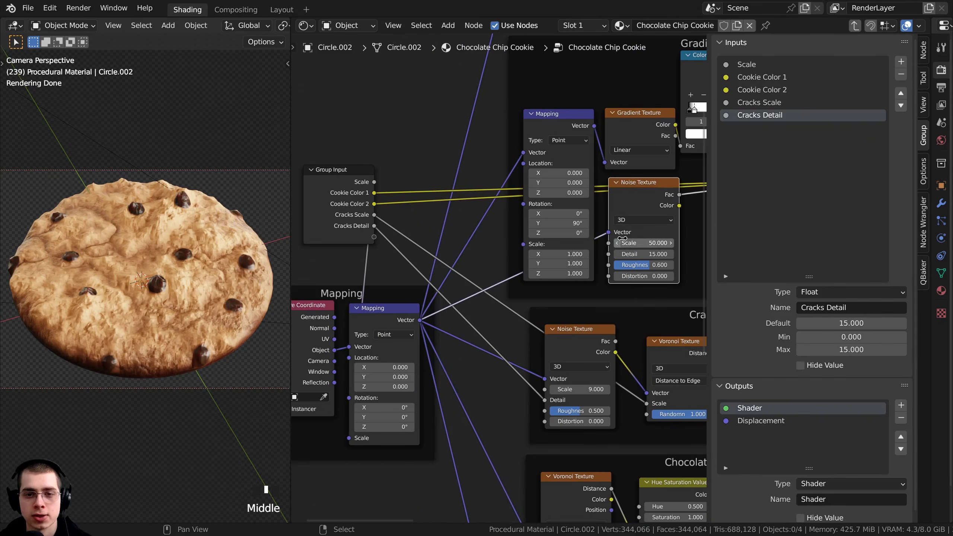
drag(644, 243, 712, 243)
right_click(648, 242)
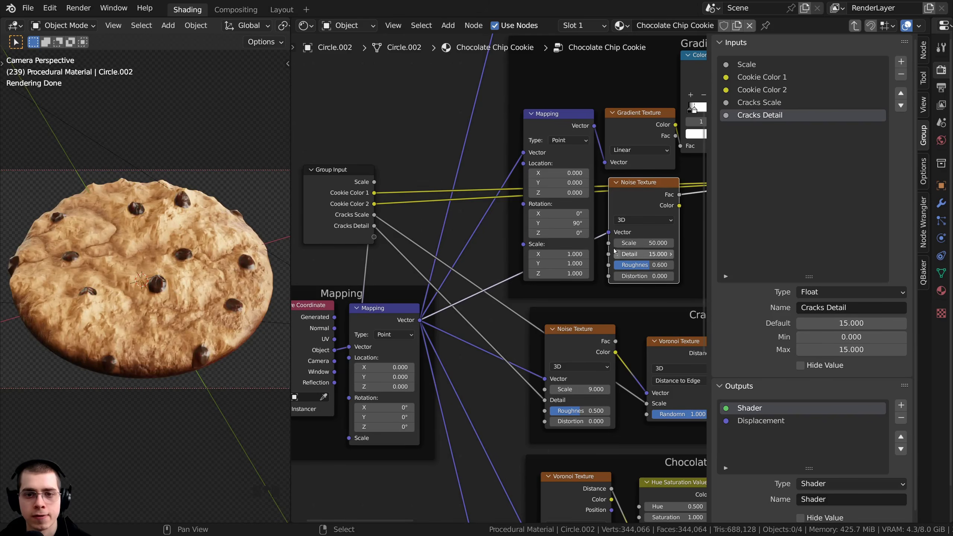
drag(609, 243, 374, 237)
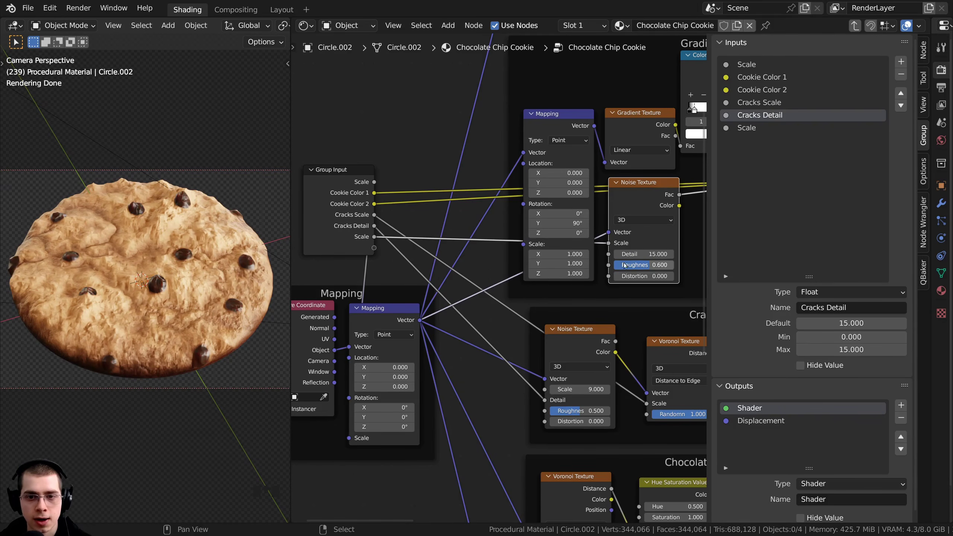
drag(609, 254, 375, 249)
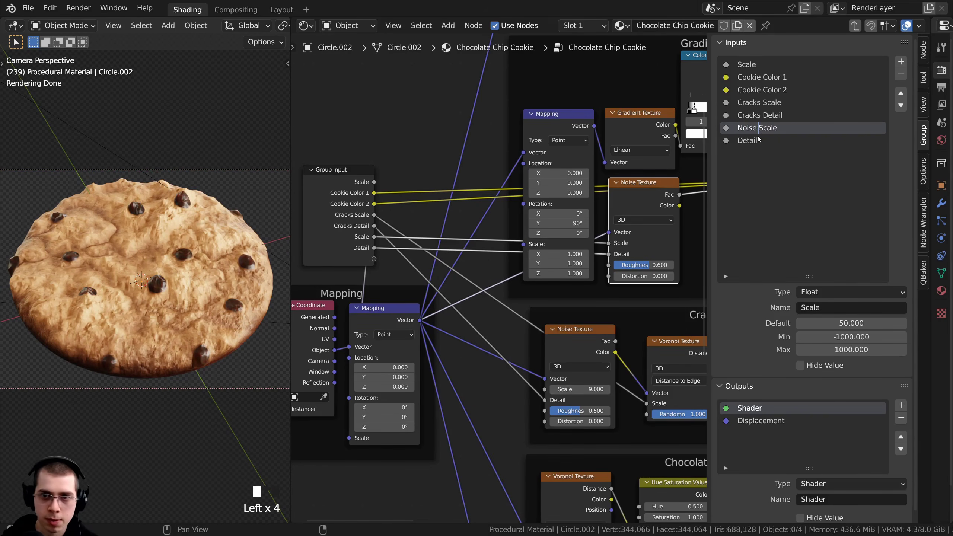
Rename the two new noise inputs of the group as Noise Scale and Noise Detail.
key(Return)
double_click(740, 142)
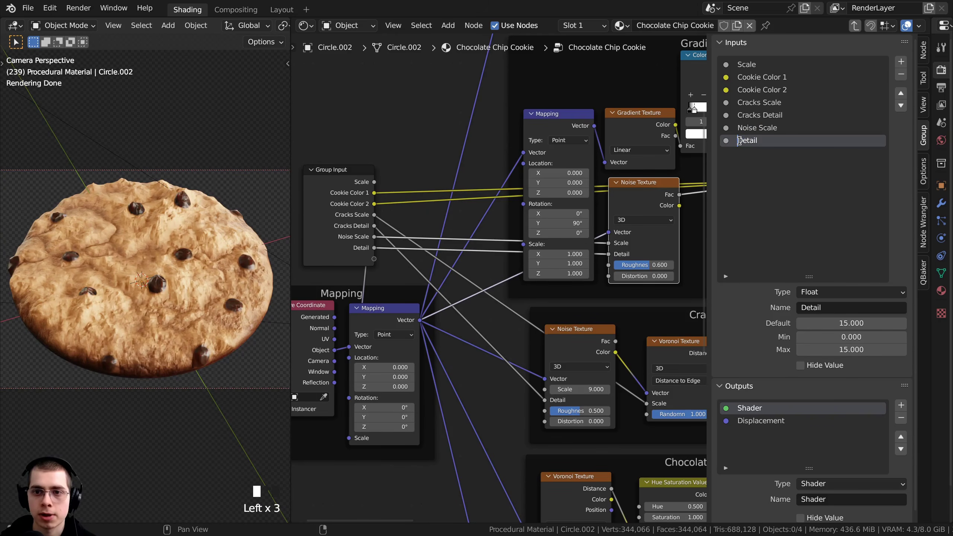
text(Noise)
key(Return)
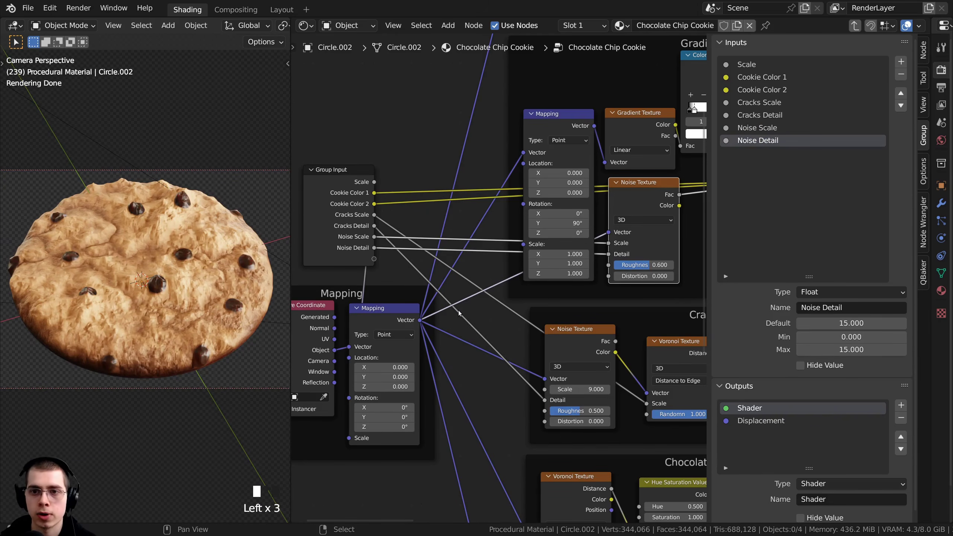
Expose the Value of the Hue Saturation Value node feeding the cookie shader's Roughness as a group input.
middle_drag(464, 279, 462, 277)
scroll(447, 203, down, 4)
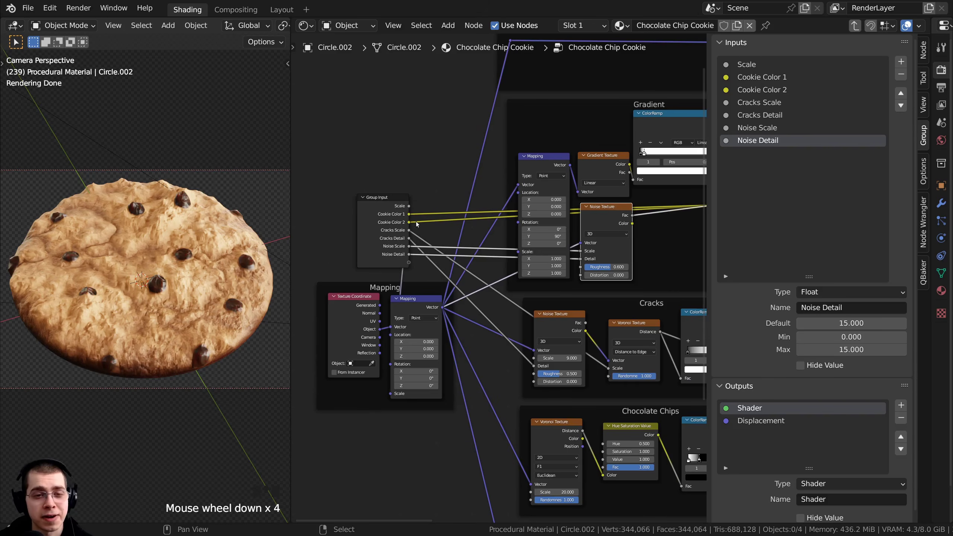
scroll(595, 236, down, 1)
middle_drag(594, 237, 629, 209)
scroll(640, 109, up, 2)
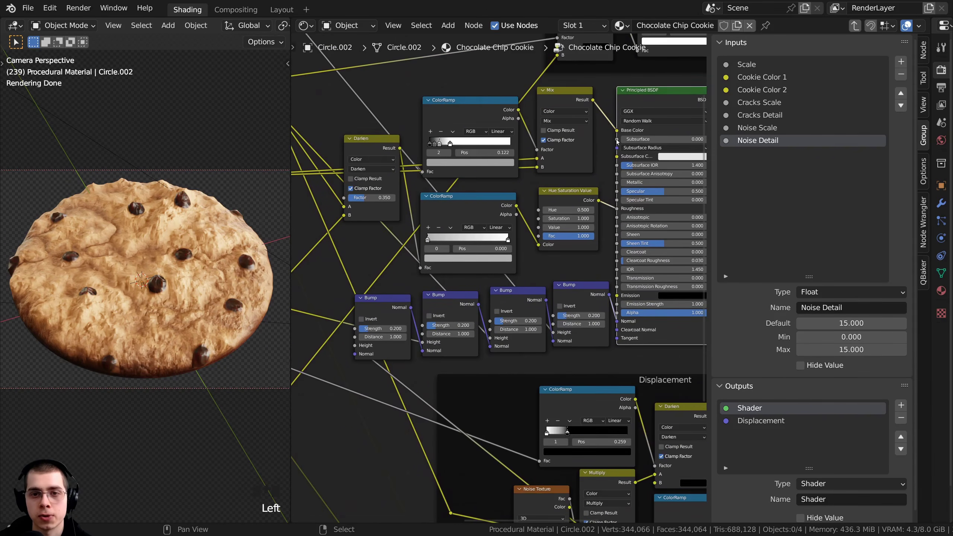
scroll(527, 189, up, 1)
click(526, 200)
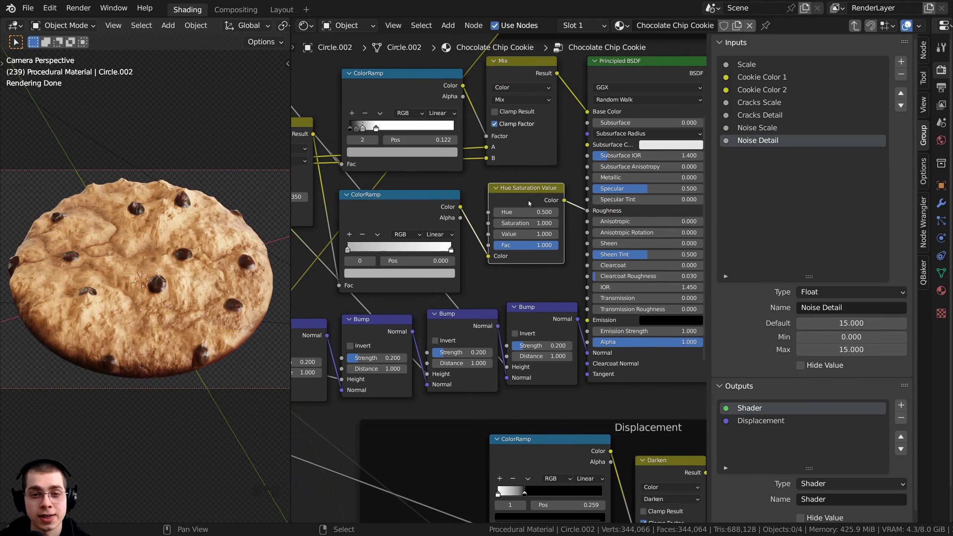
drag(525, 234, 469, 234)
right_click(525, 234)
click(366, 224)
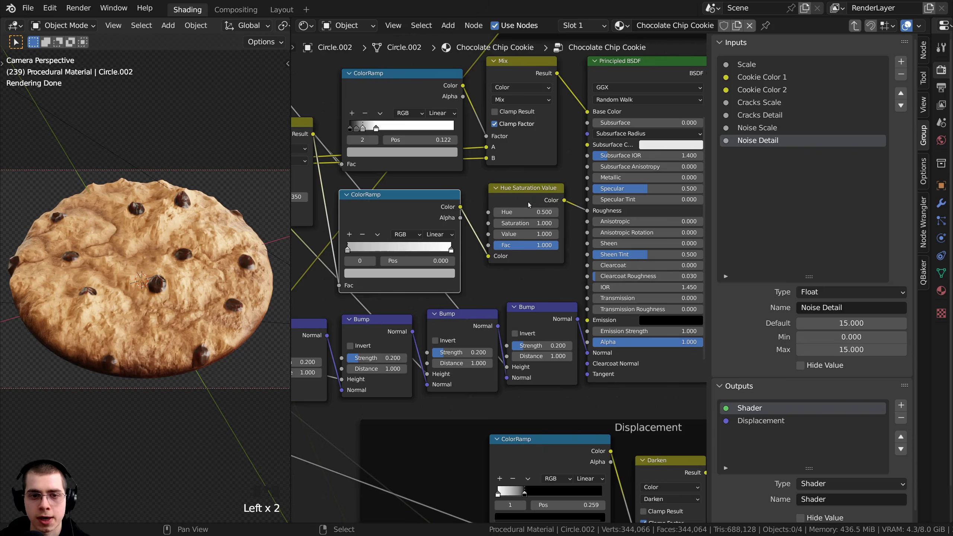
middle_drag(502, 262, 552, 260)
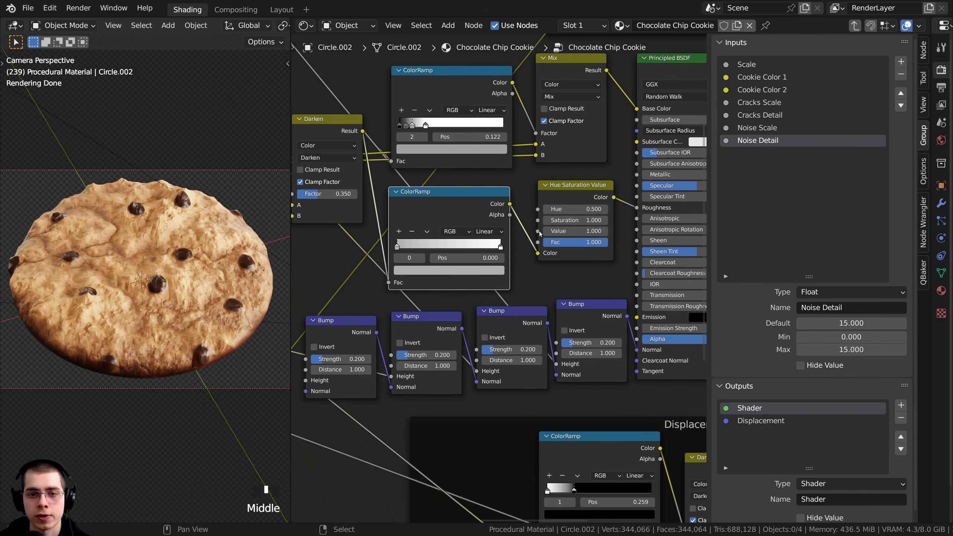
drag(540, 231, 505, 248)
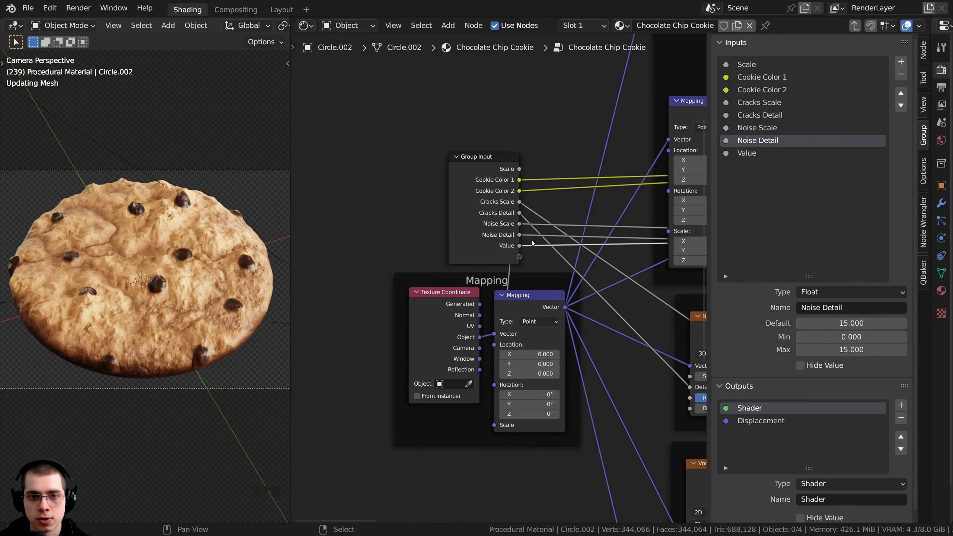
Rename the group's Value input as Cookie Roughness.
double_click(743, 154)
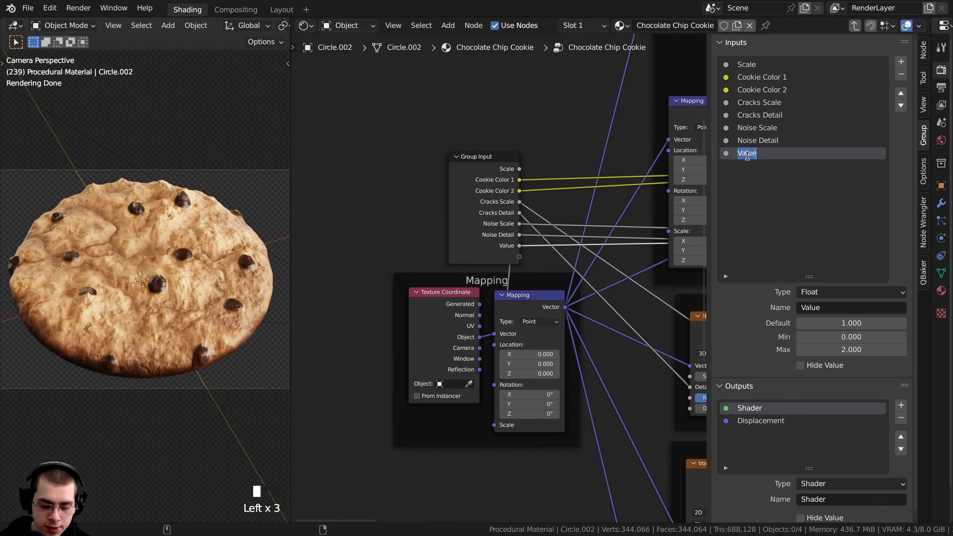
text(Cookie Ro)
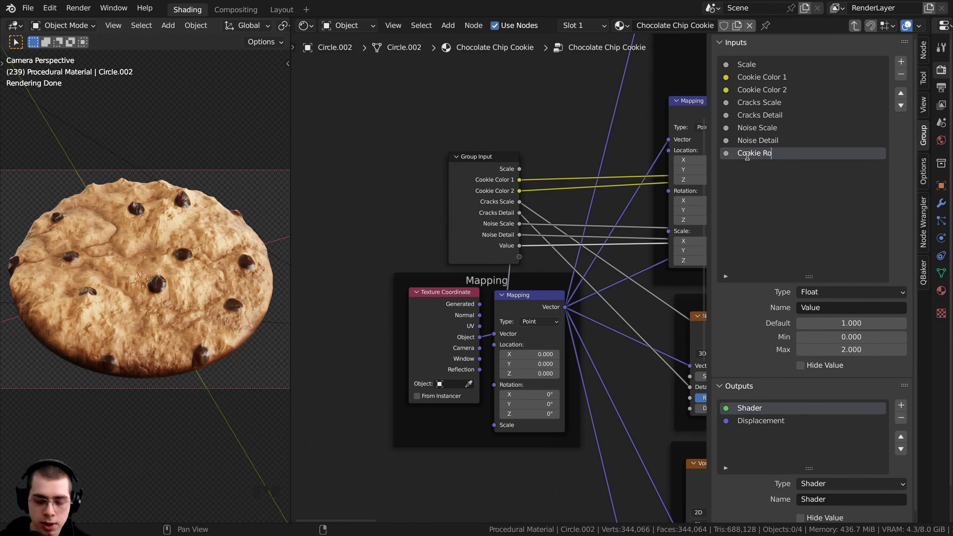
text(ughness)
key(Return)
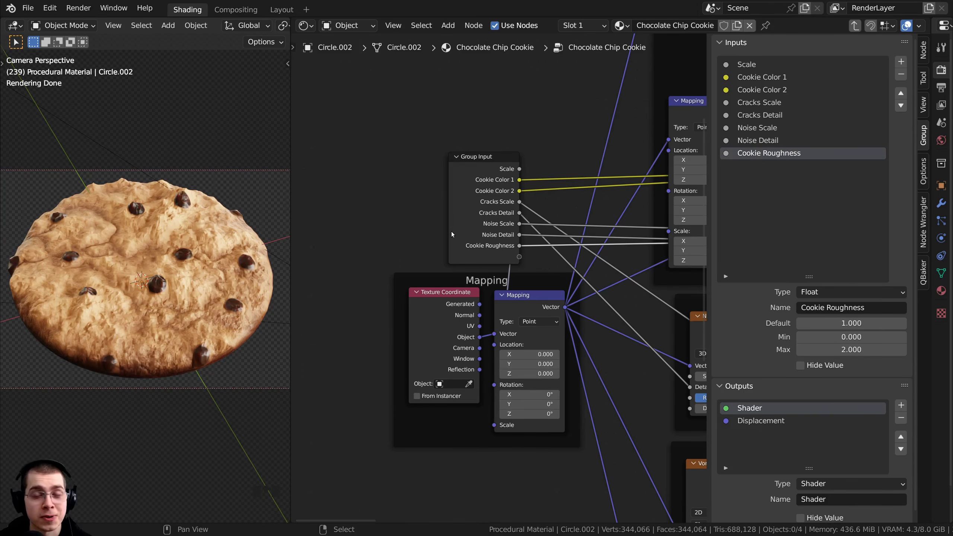
Move the Group Input node across the node tree to the Shader Factor frame, close to the Principled BSDF nodes.
scroll(466, 244, down, 1)
right_click(481, 236)
scroll(488, 248, down, 13)
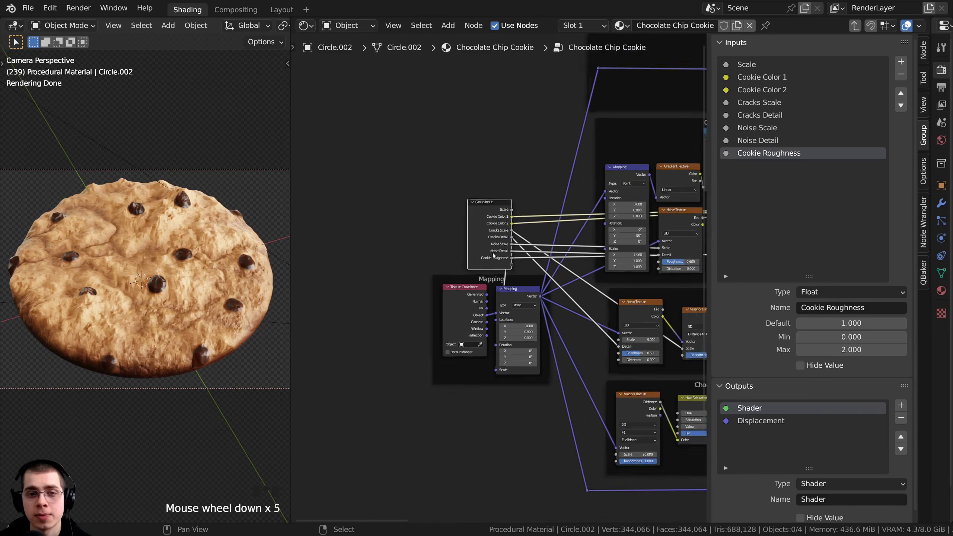
middle_drag(492, 240, 387, 299)
key(g)
click(641, 77)
middle_drag(653, 124, 377, 163)
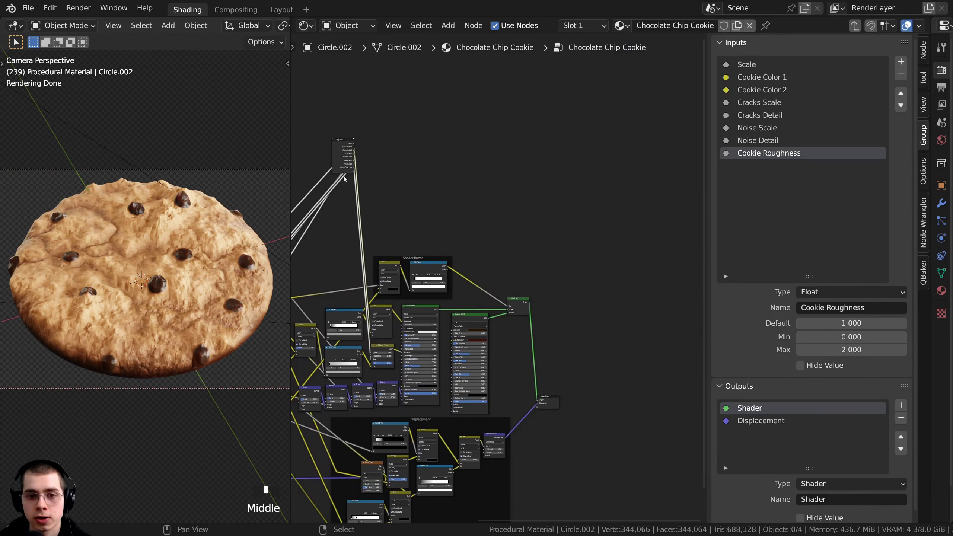
key(g)
click(437, 236)
Expose the Base Color and Subsurface Color of the dark brown chocolate chip Principled BSDF as group inputs.
scroll(447, 254, up, 5)
middle_drag(449, 256, 421, 247)
scroll(531, 353, up, 4)
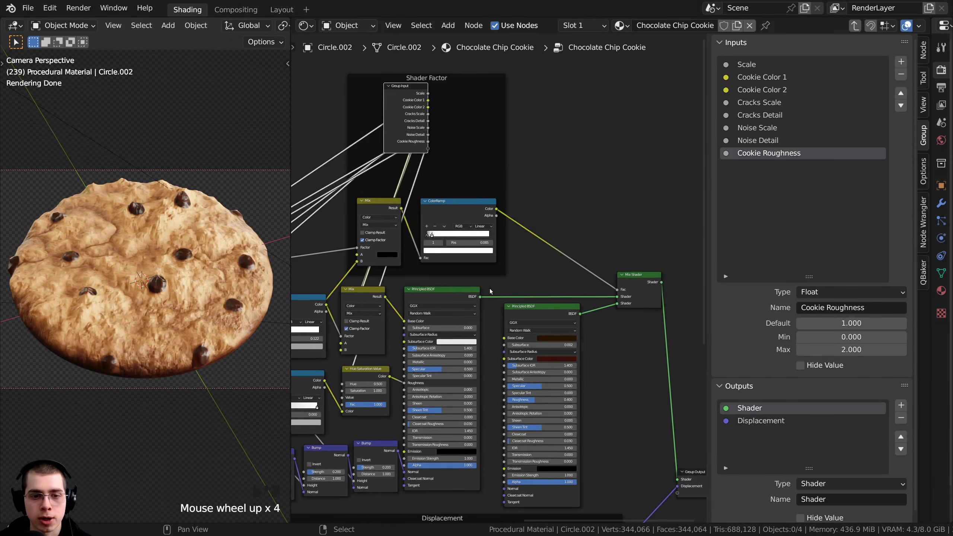
middle_drag(532, 353, 544, 369)
scroll(544, 369, up, 3)
click(522, 375)
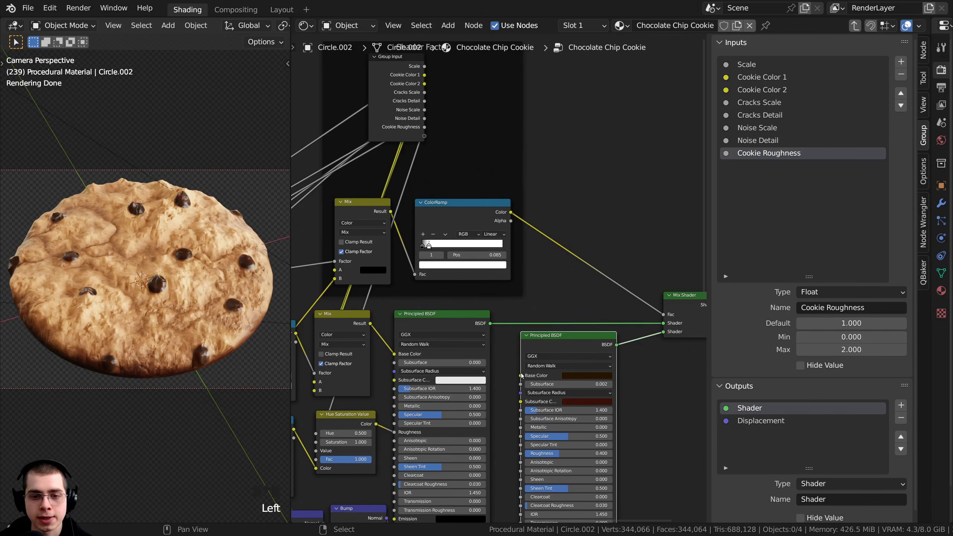
drag(521, 376, 425, 138)
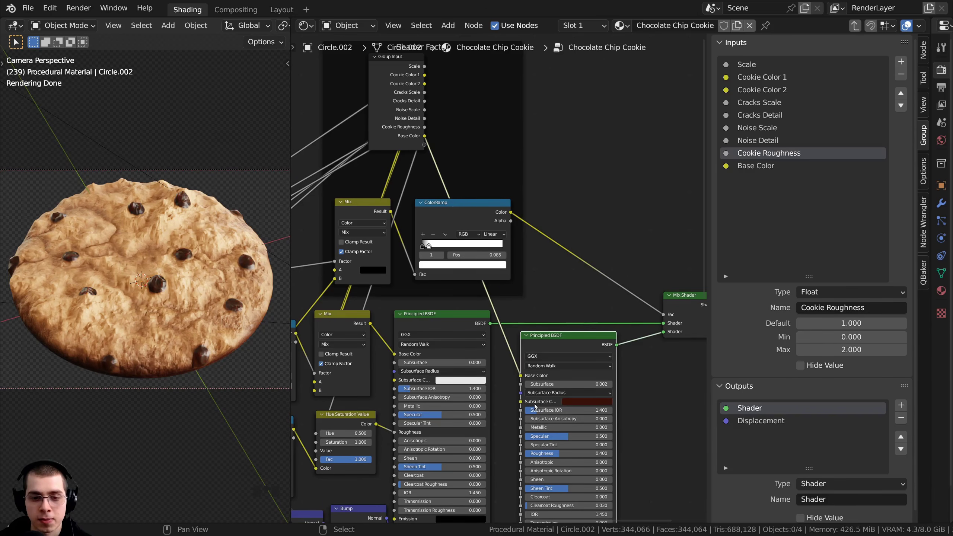
drag(521, 402, 425, 145)
Detach the Group Input node from the Shader Factor frame and move it back above the Mapping frame.
scroll(428, 148, down, 4)
right_drag(429, 154, 437, 163)
middle_drag(470, 186, 510, 200)
scroll(545, 245, up, 2)
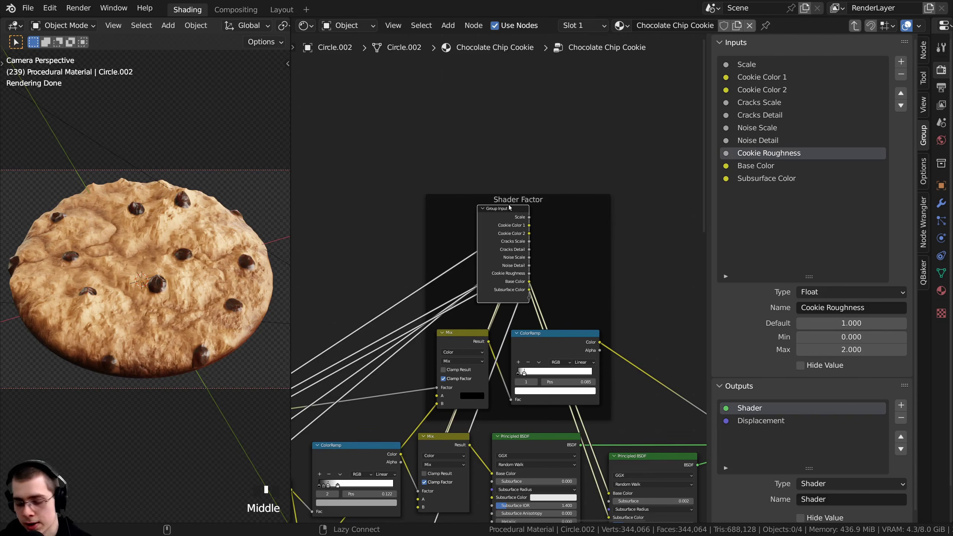
key(alt+p)
drag(509, 208, 492, 92)
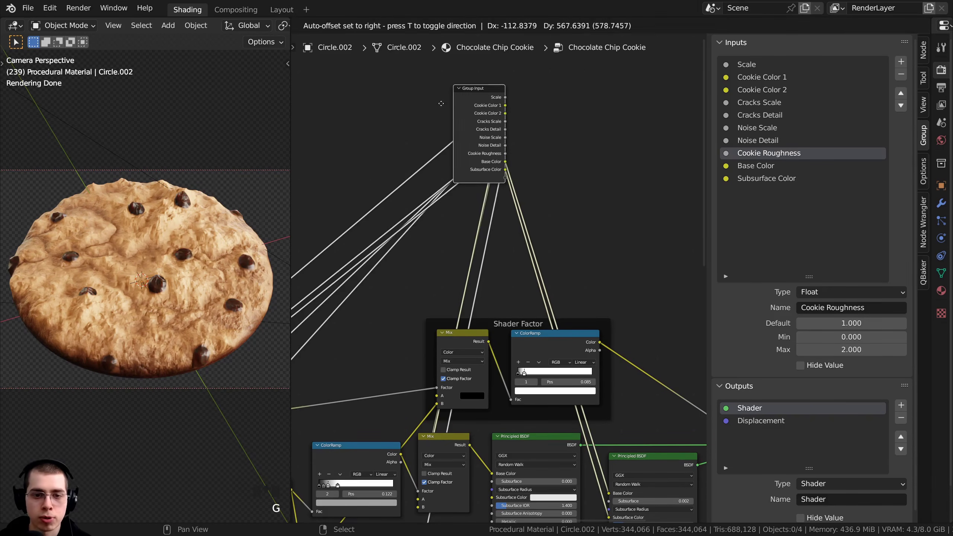
scroll(542, 114, down, 7)
middle_drag(542, 114, 680, 176)
key(g)
click(352, 317)
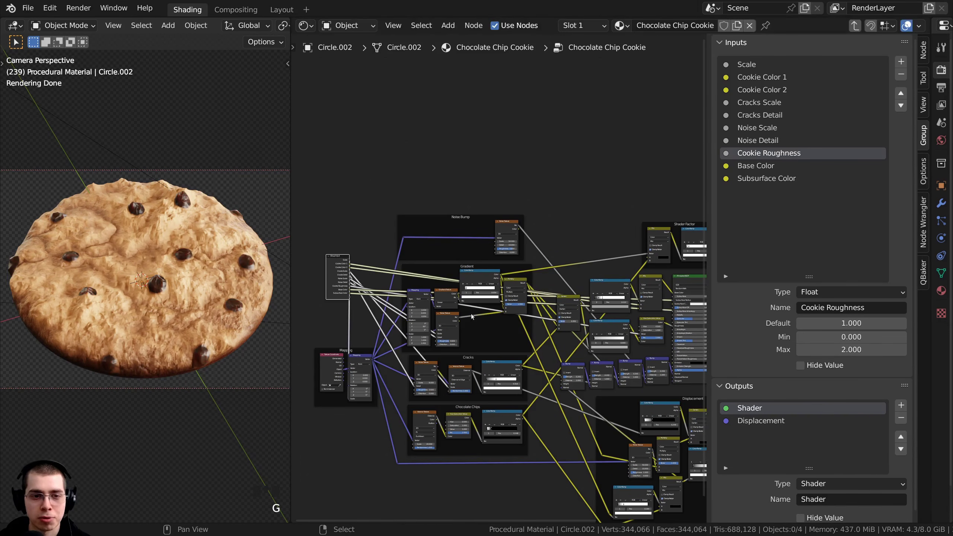
Rename the group's Base Color input as Chocolate Chips Color.
click(762, 179)
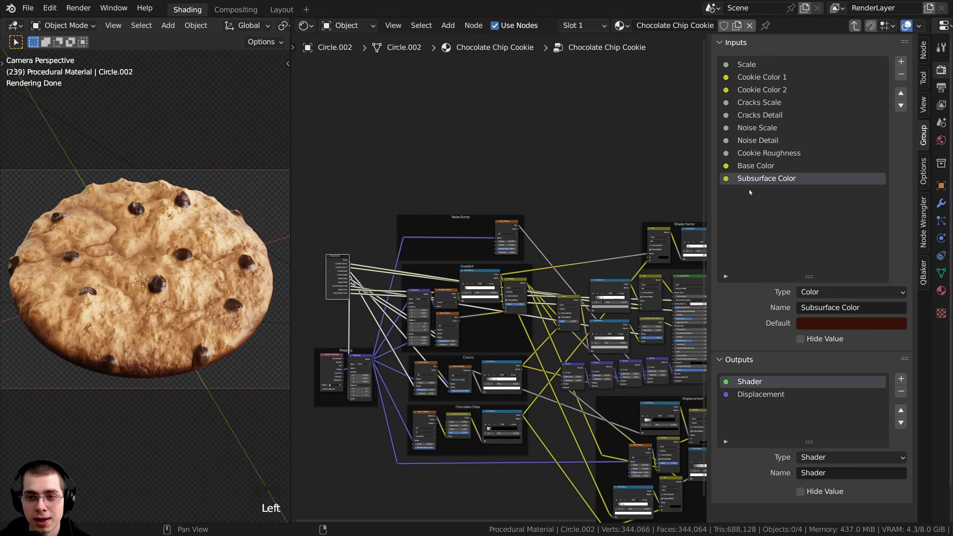
double_click(755, 166)
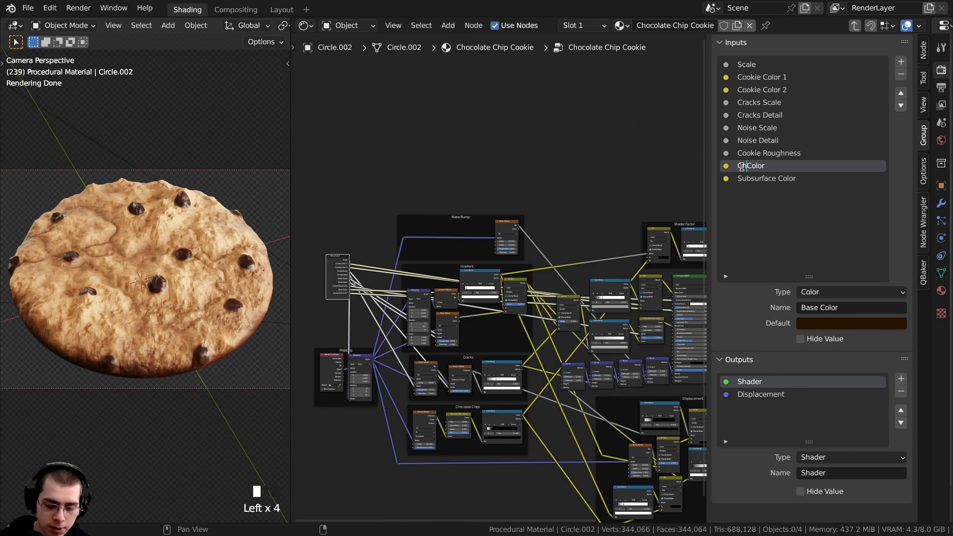
text(Chocolate Chips Color)
key(Return)
Move the Group Input node below the Mapping frame, near the Chocolate Chips frame.
scroll(444, 274, up, 10)
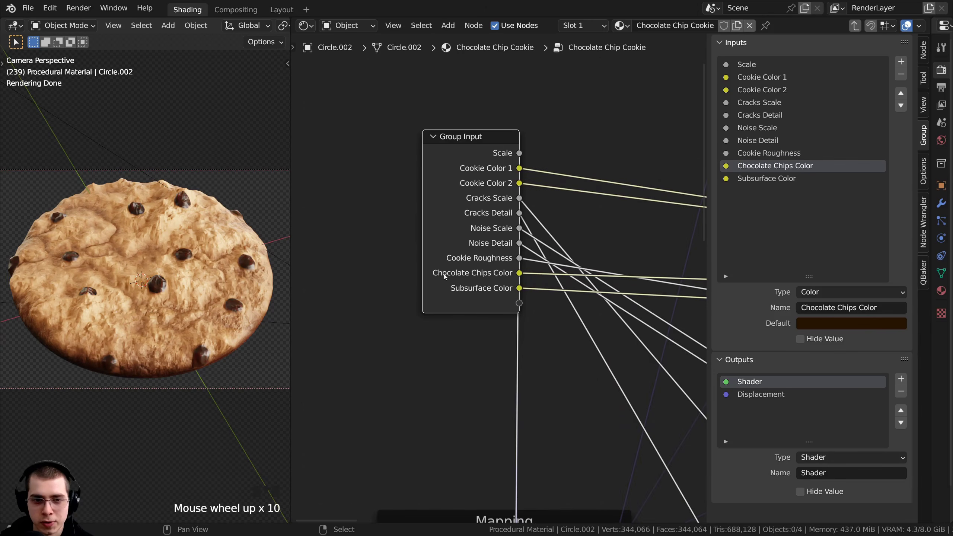
scroll(492, 293, down, 2)
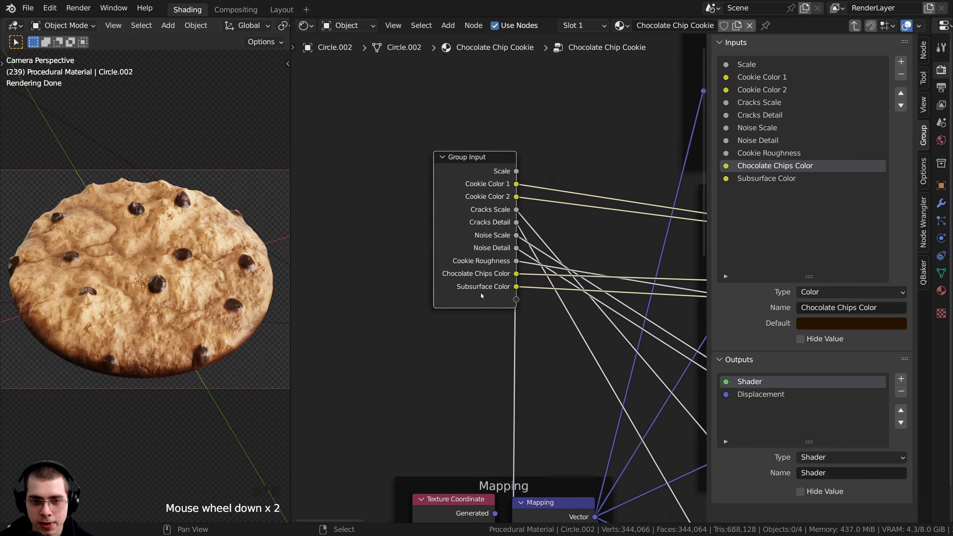
middle_drag(483, 293, 468, 222)
scroll(460, 286, down, 5)
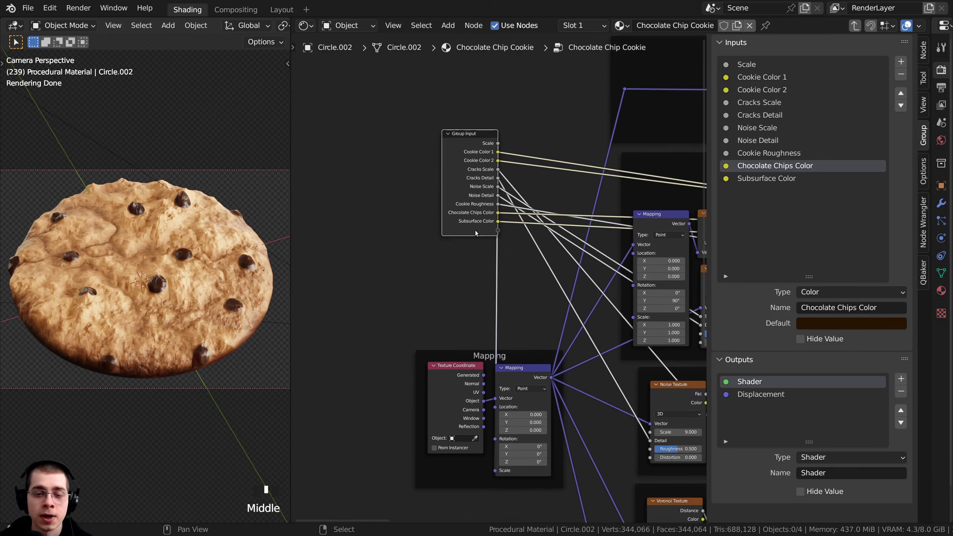
scroll(543, 269, down, 2)
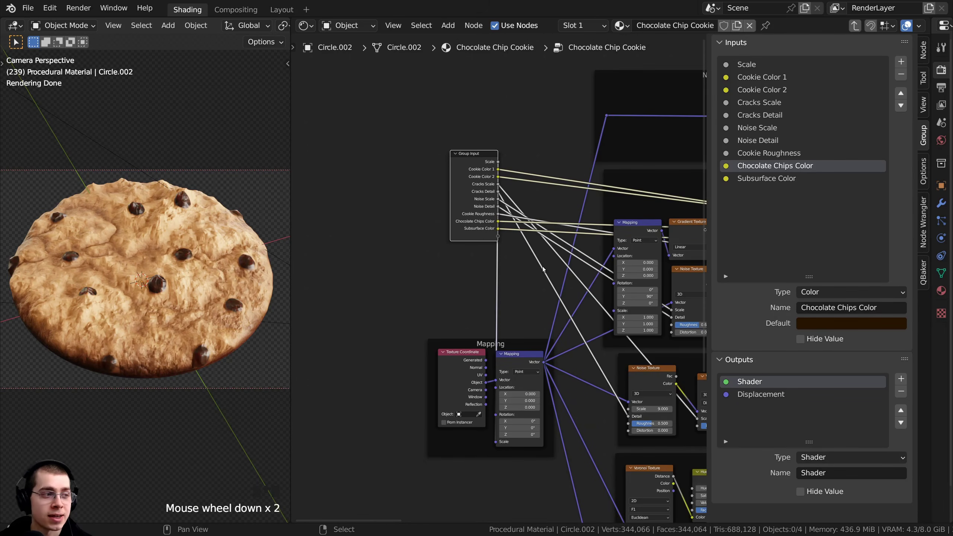
middle_drag(540, 263, 485, 82)
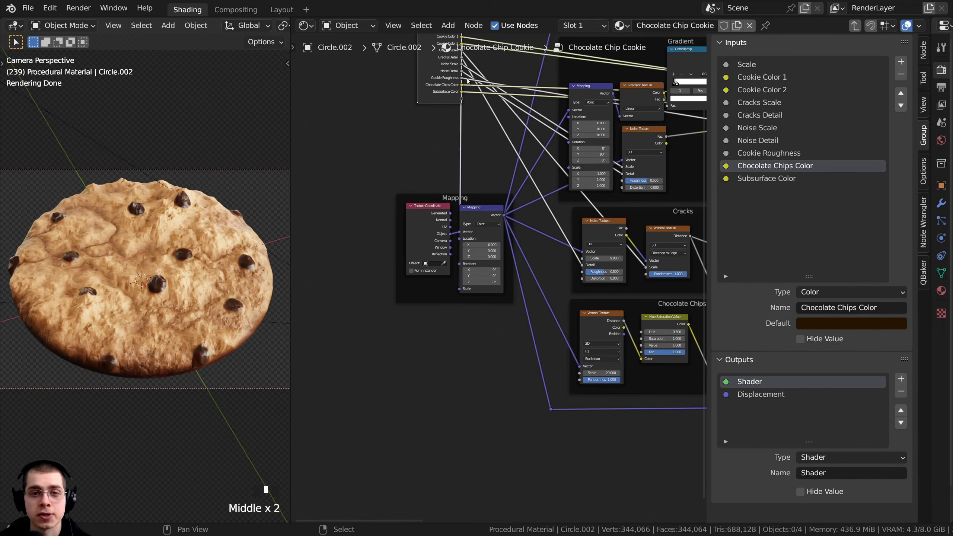
drag(468, 81, 479, 368)
middle_drag(479, 368, 426, 306)
Expose the Scale of the Voronoi Texture in the Chocolate Chips frame as a new group input.
scroll(518, 296, up, 2)
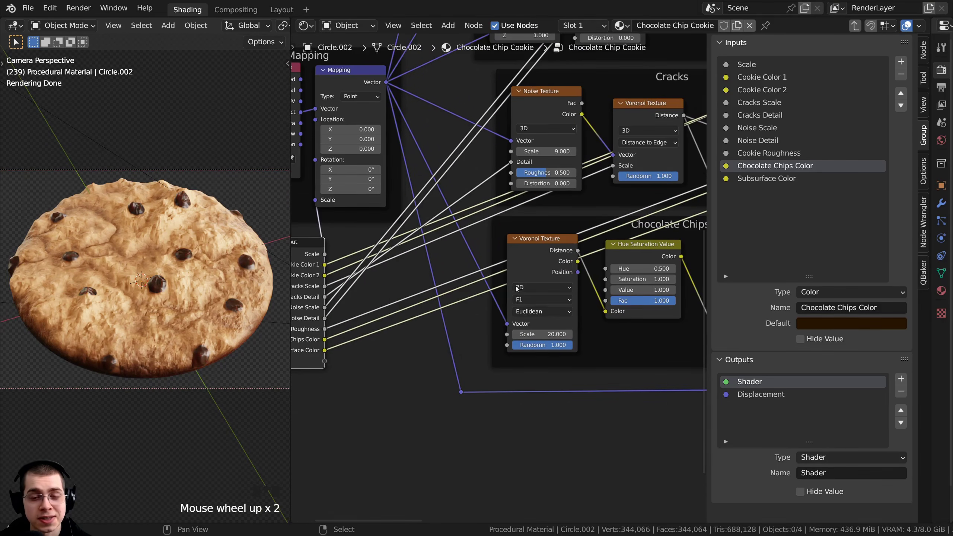
middle_drag(540, 255, 493, 243)
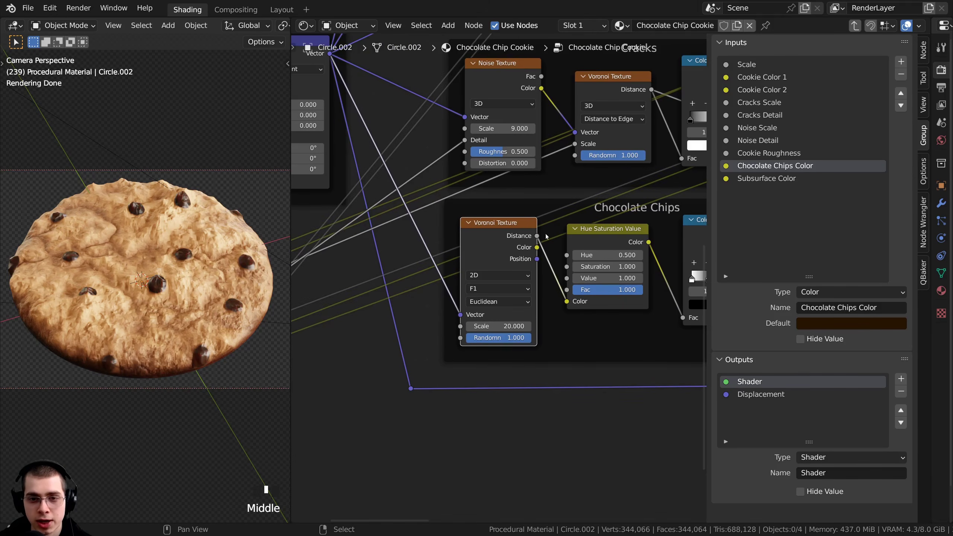
mouse_move(499, 327)
mouse_down()
mouse_move(533, 326)
mouse_move(499, 326)
mouse_up()
scroll(473, 326, down, 1)
middle_drag(473, 327, 540, 326)
scroll(540, 327, down, 1)
scroll(539, 327, up, 1)
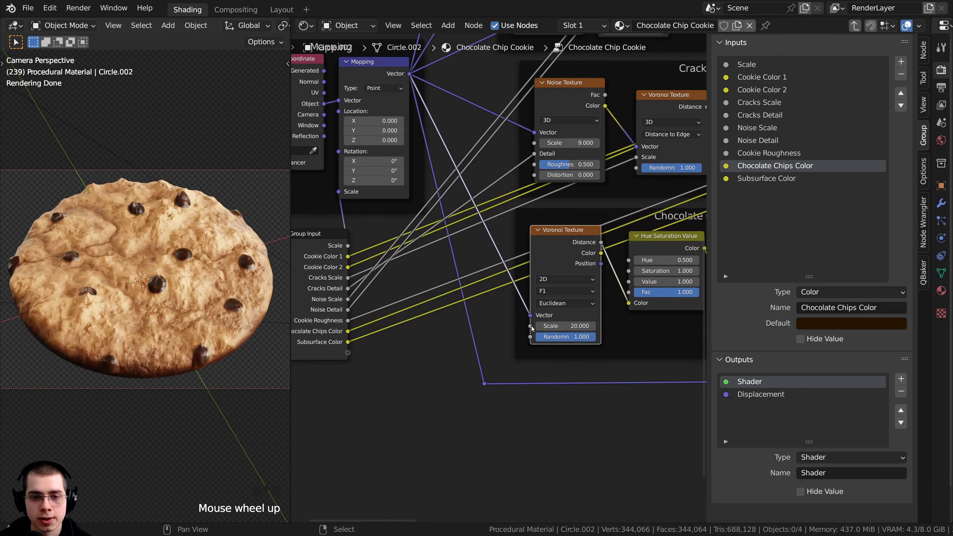
drag(531, 326, 348, 353)
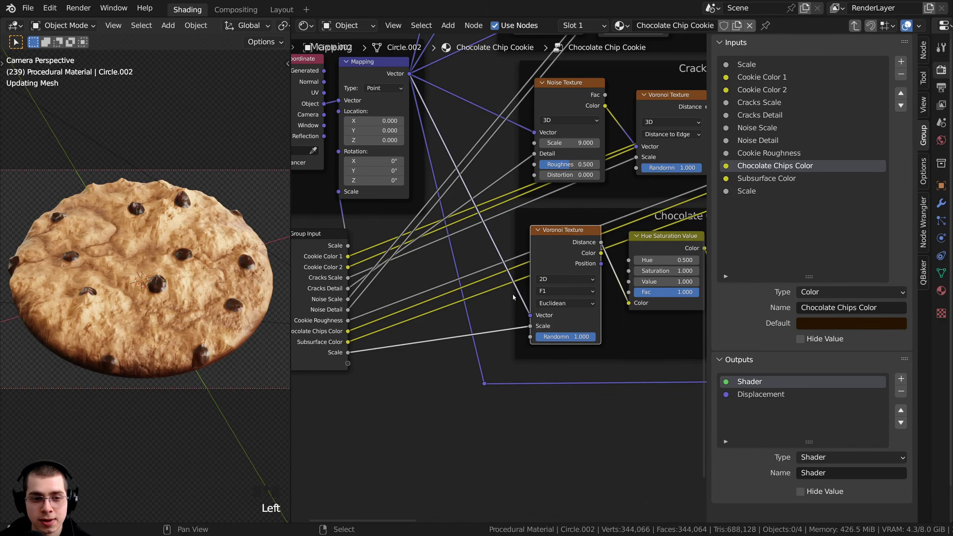
Rename the newly added Scale group input as Chocolate Chips Scale.
click(735, 191)
double_click(736, 190)
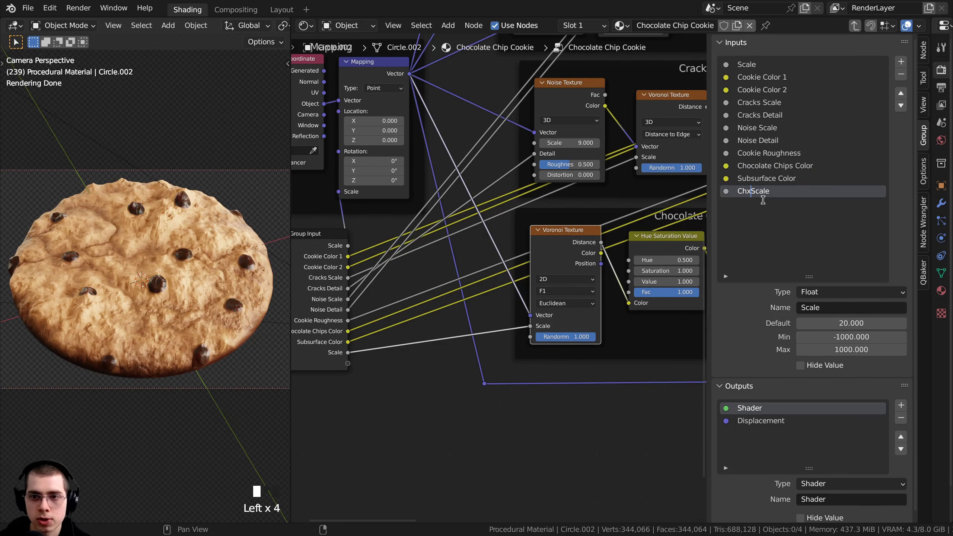
text(Chocolate Chips)
key(Return)
Expose the Value of the Hue Saturation Value node in the Chocolate Chips frame as a group input.
middle_drag(537, 249, 501, 296)
scroll(257, 298, up, 2)
middle_drag(575, 305, 537, 258)
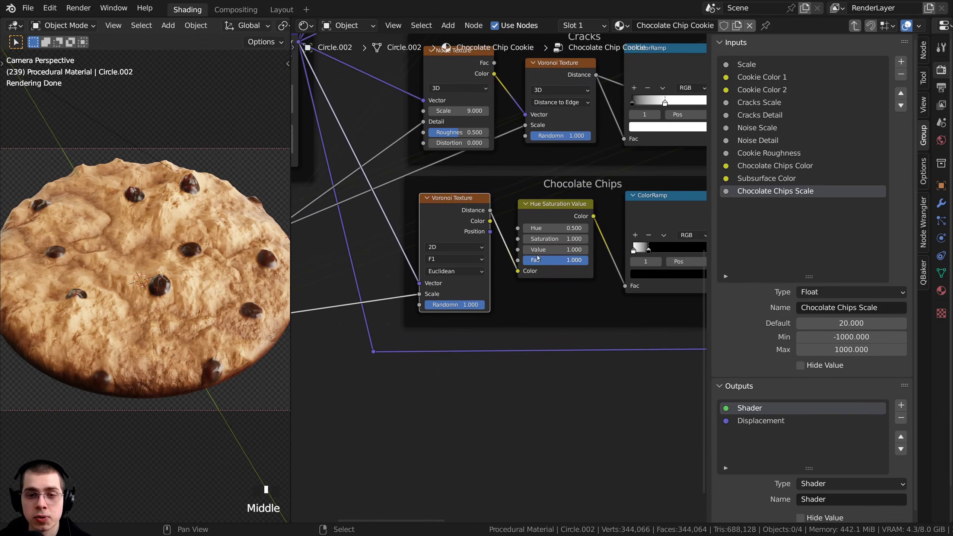
drag(551, 212, 555, 218)
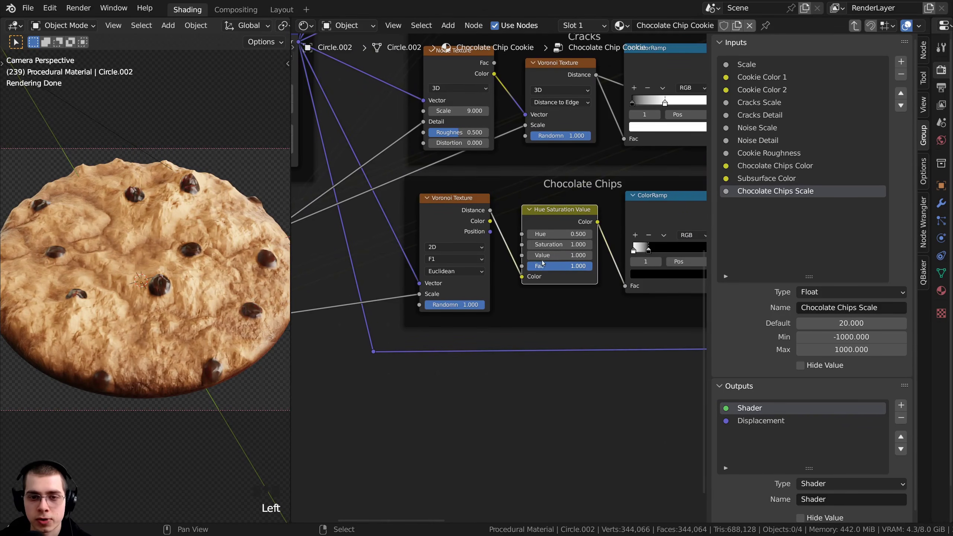
shift+drag(550, 256, 561, 256)
middle_drag(543, 303, 619, 305)
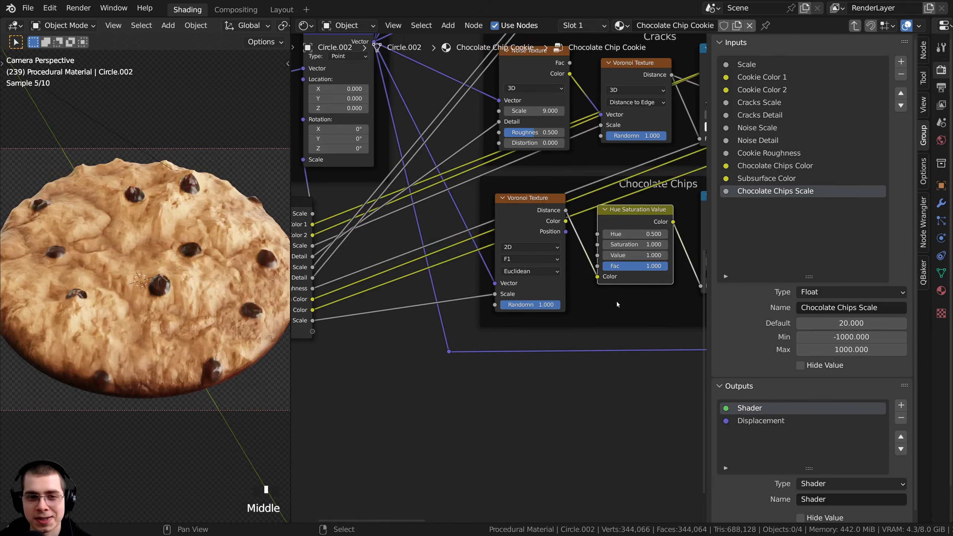
scroll(618, 302, down, 1)
drag(590, 257, 326, 327)
Rename the group's Value input as Chocolate Chips Size, reusing the Chocolate Chips prefix from the input above it.
double_click(789, 190)
click(795, 190)
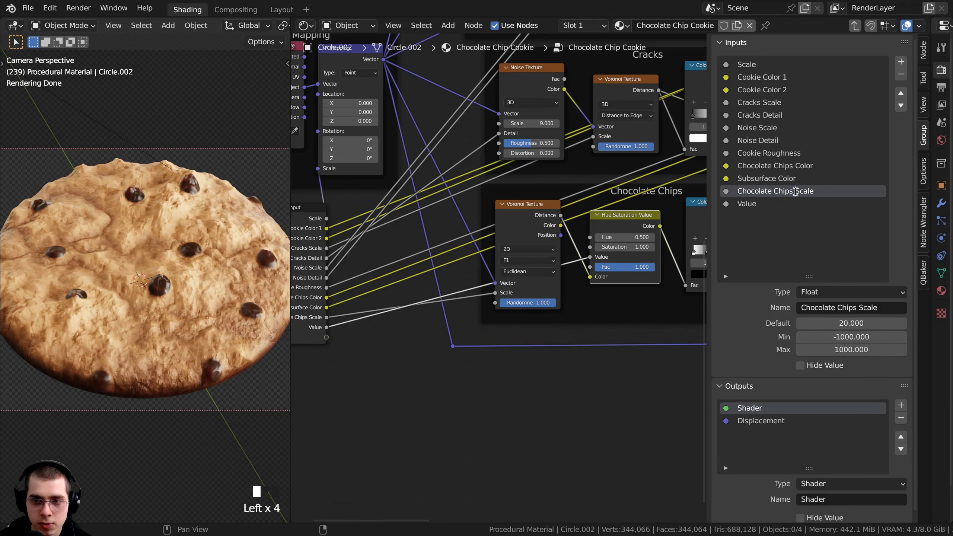
drag(795, 191, 737, 195)
key(ctrl+c)
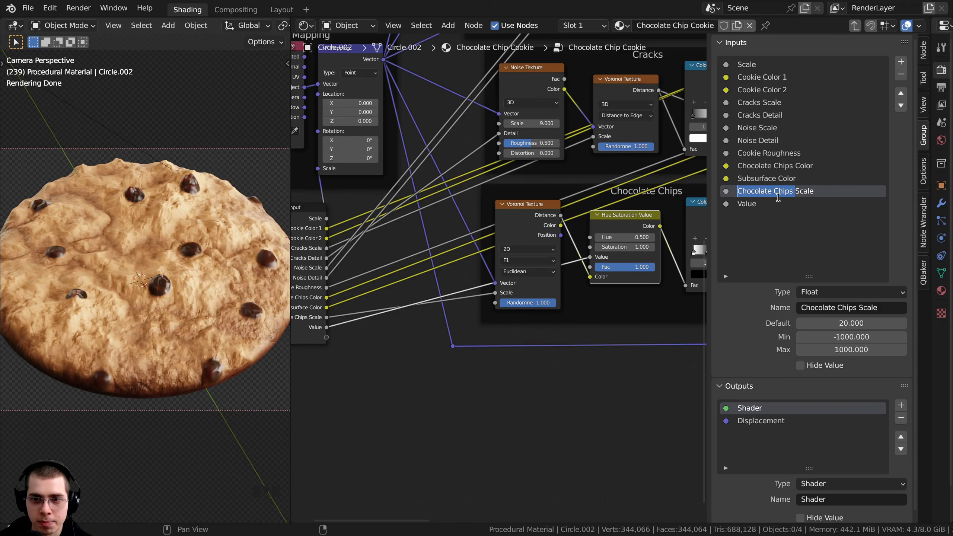
double_click(766, 204)
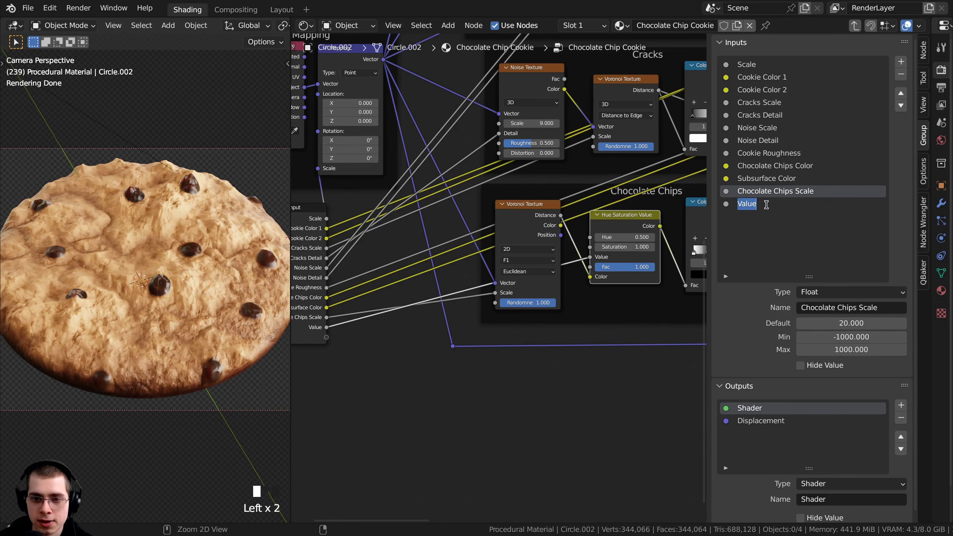
key(ctrl+v)
text(S)
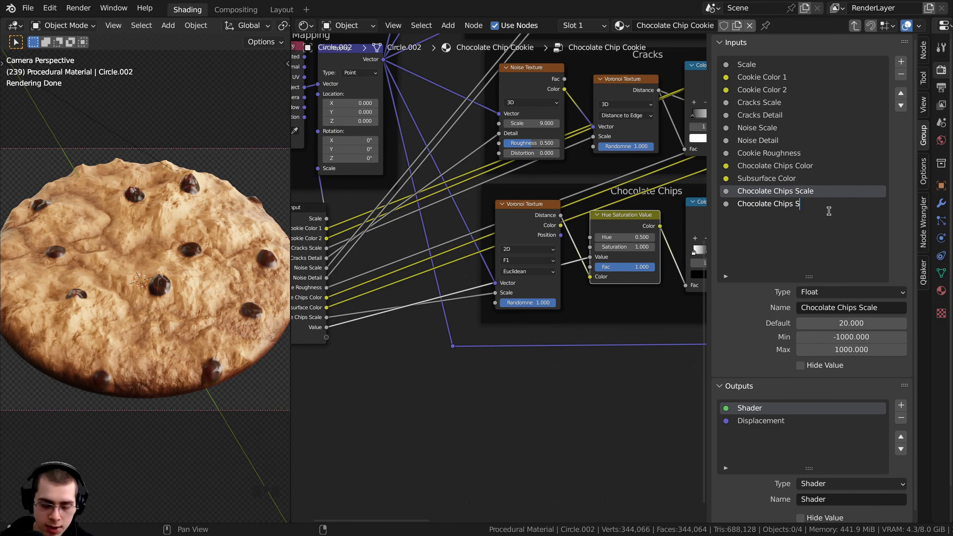
key(Return)
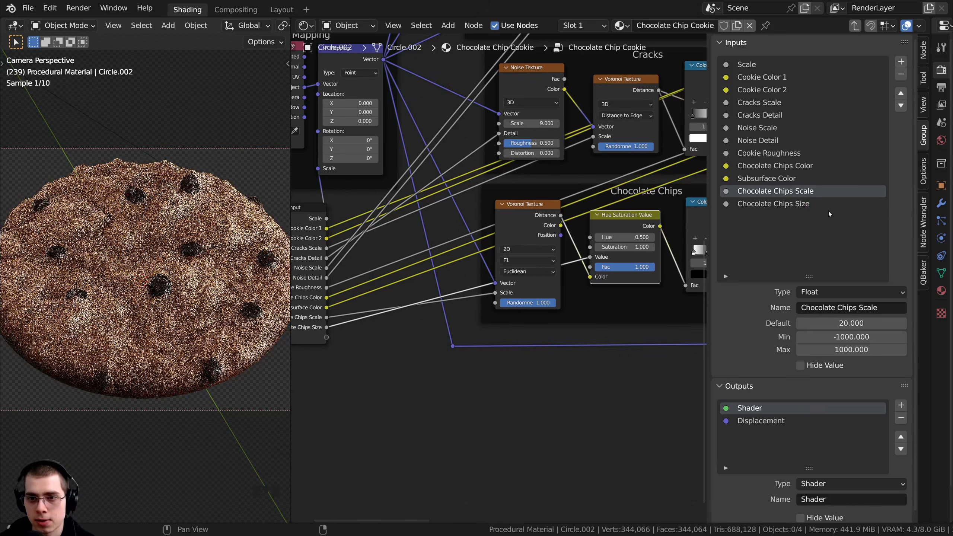
Expose the Randomness of the Voronoi Texture in the Chocolate Chips frame as a group input.
scroll(572, 289, down, 2)
mouse_move(572, 289)
middle_down()
mouse_move(633, 274)
mouse_move(568, 287)
middle_up()
click(550, 288)
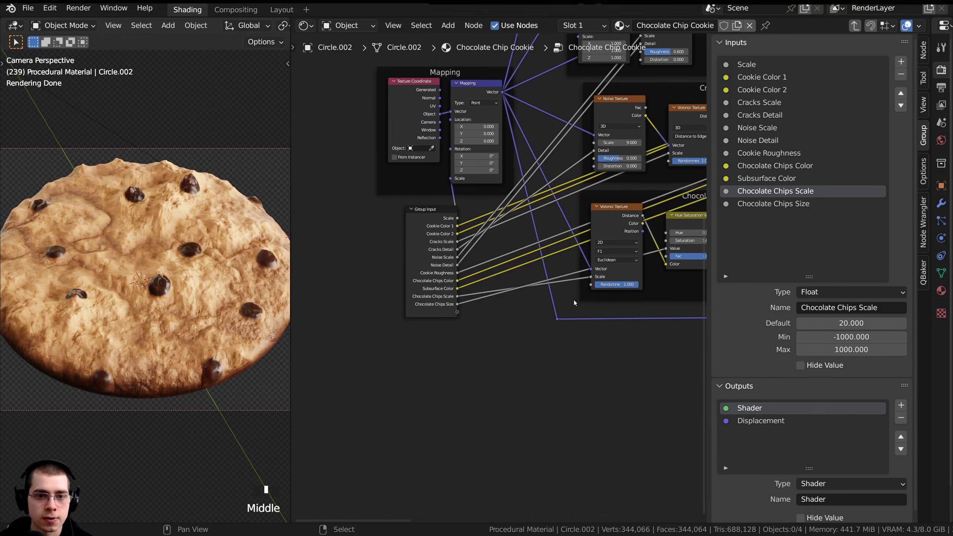
scroll(572, 302, up, 6)
drag(559, 298, 518, 298)
key(ctrl+z)
scroll(539, 288, down, 3)
middle_drag(537, 291, 566, 296)
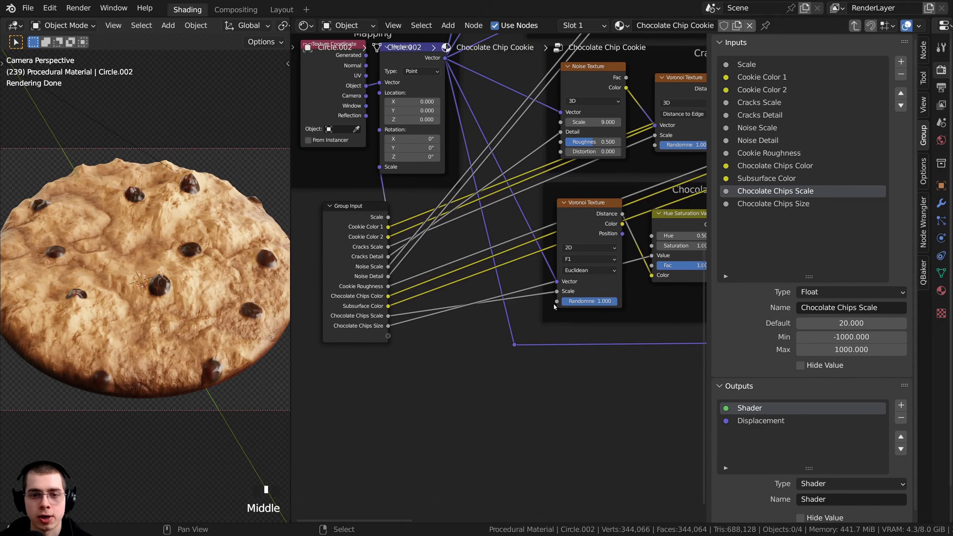
drag(557, 301, 388, 336)
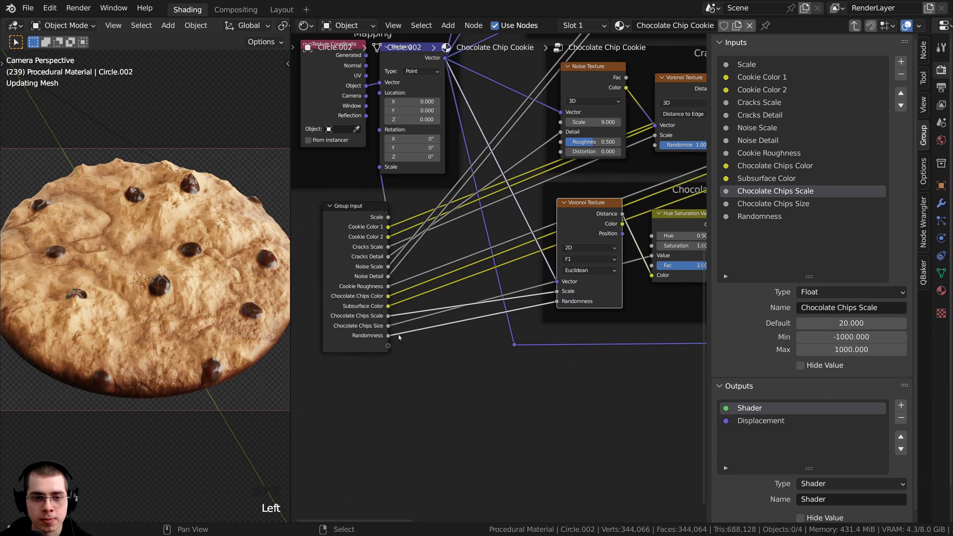
Rename the group's Randomness input as Chocolate Chips Randomness.
click(737, 219)
double_click(737, 219)
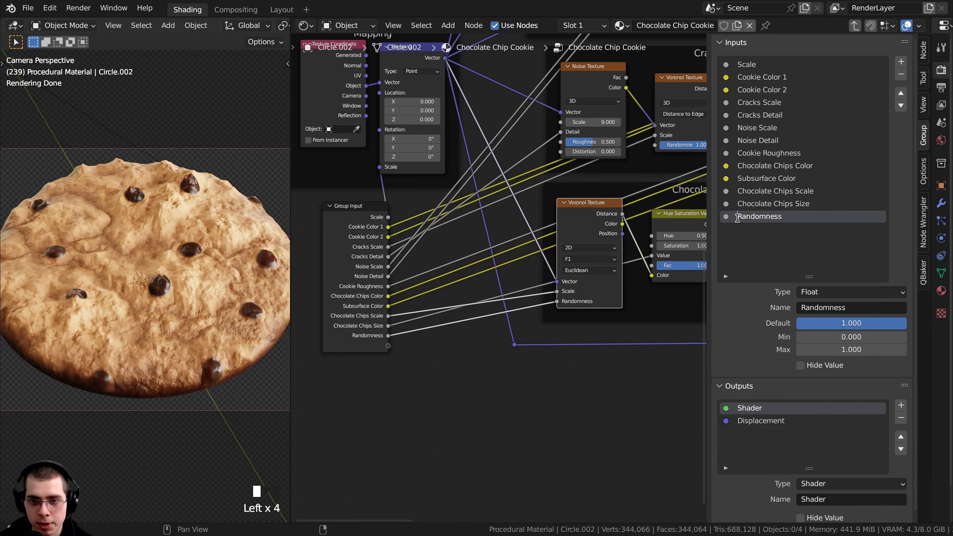
text(Chocolate Chips)
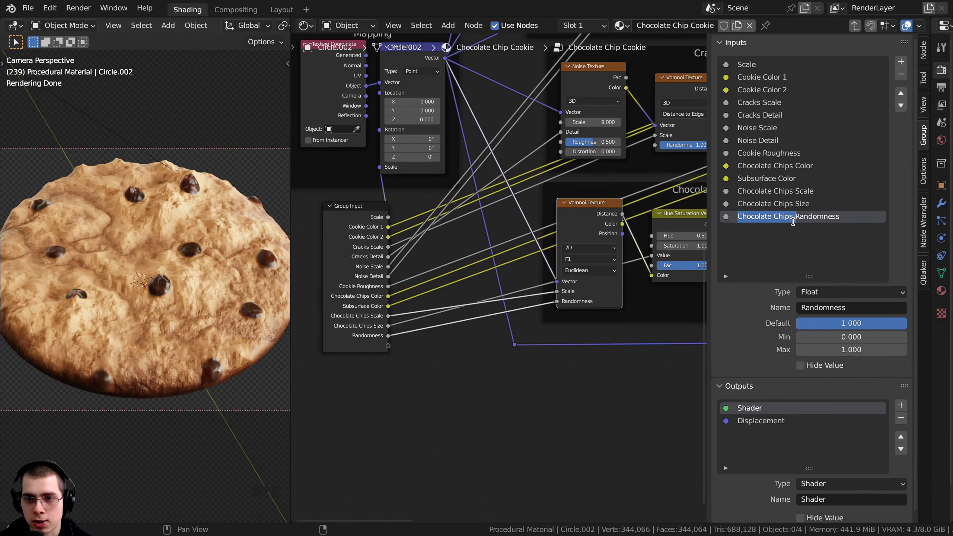
key(Return)
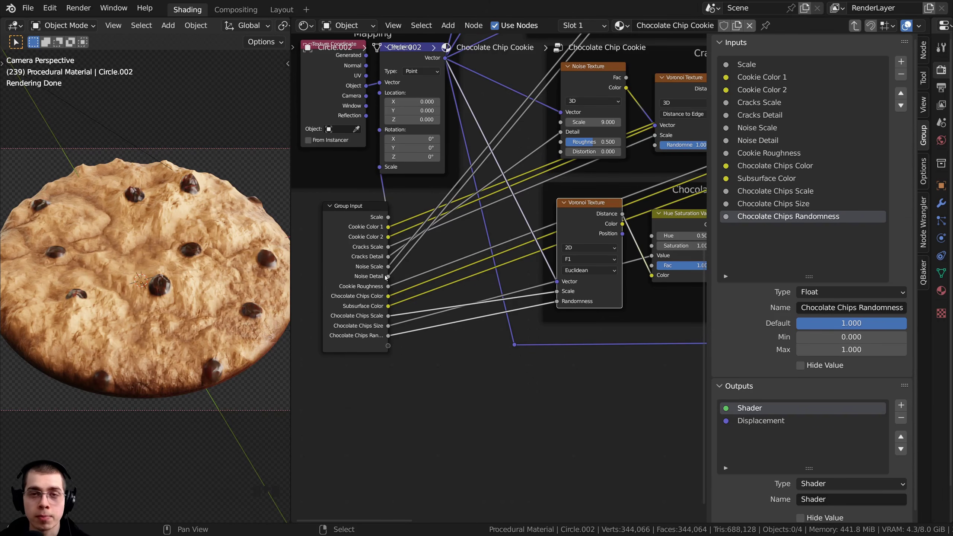
Expose the Strength of the first Bump node in the bump chain as a new group input.
scroll(425, 279, down, 3)
middle_drag(526, 259, 422, 306)
middle_drag(601, 222, 474, 264)
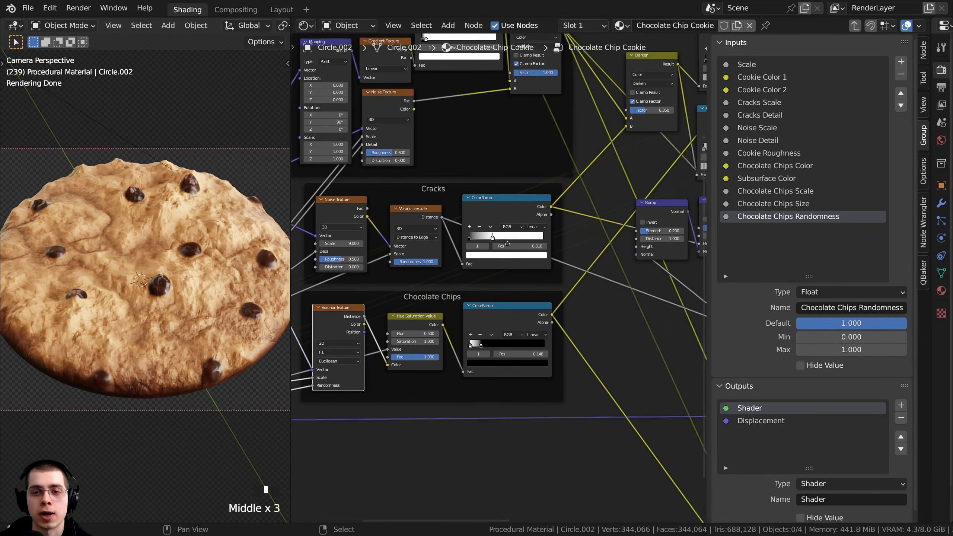
middle_drag(668, 240, 525, 240)
scroll(525, 240, up, 5)
middle_drag(525, 240, 367, 248)
scroll(432, 244, up, 2)
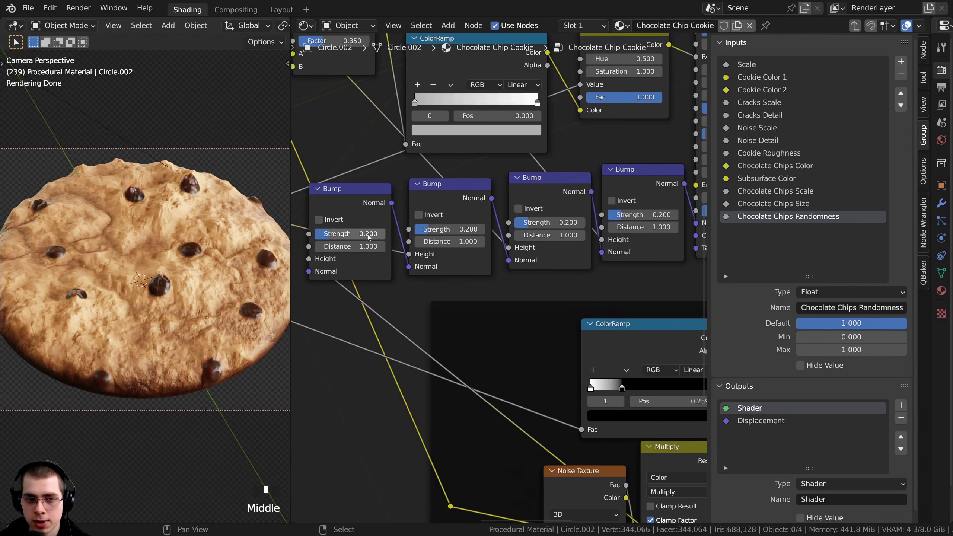
scroll(554, 225, down, 4)
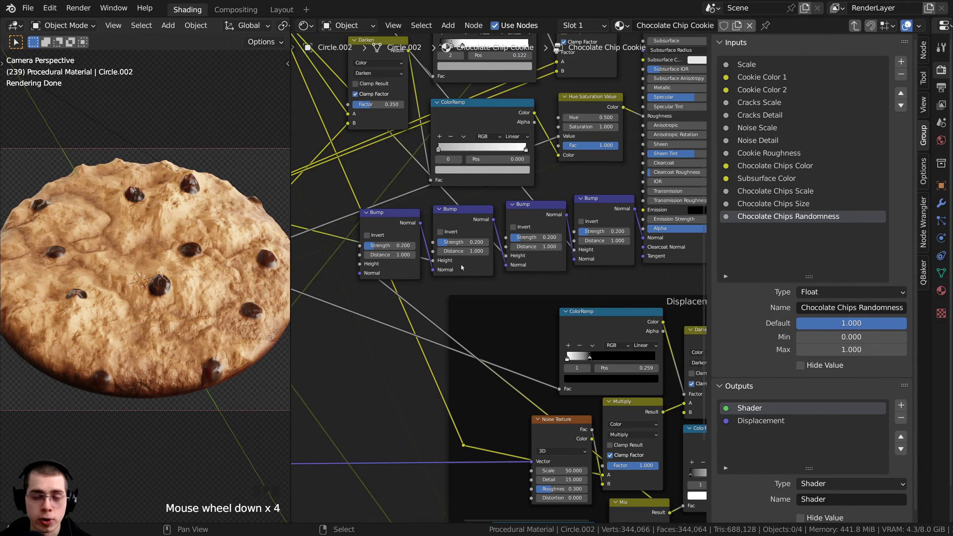
middle_drag(515, 238, 553, 237)
scroll(452, 255, up, 2)
middle_drag(452, 255, 503, 252)
scroll(503, 252, up, 1)
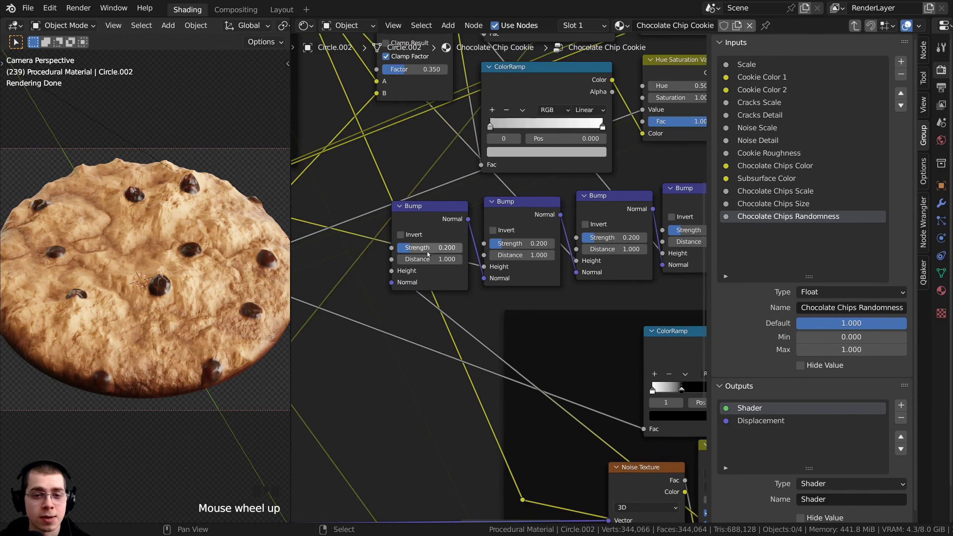
scroll(499, 259, down, 2)
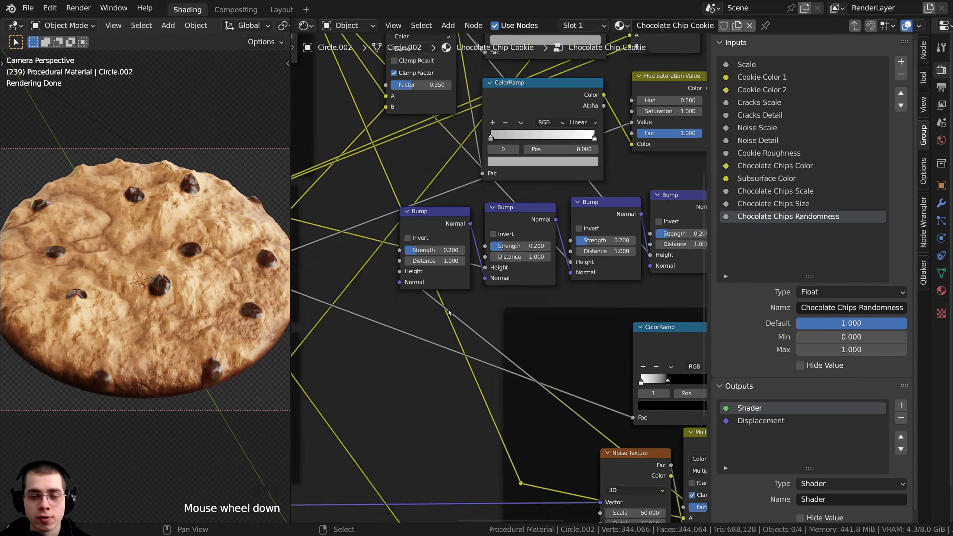
middle_drag(466, 263, 618, 213)
drag(619, 199, 437, 371)
Link the Strength of the other three Bump nodes to the same Strength group input.
middle_drag(436, 370, 539, 372)
scroll(421, 204, up, 3)
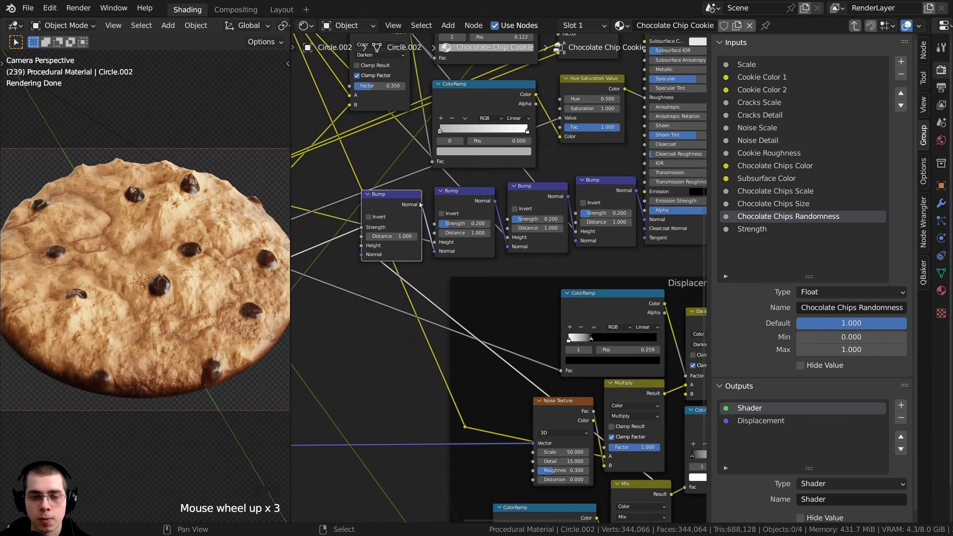
drag(435, 224, 356, 448)
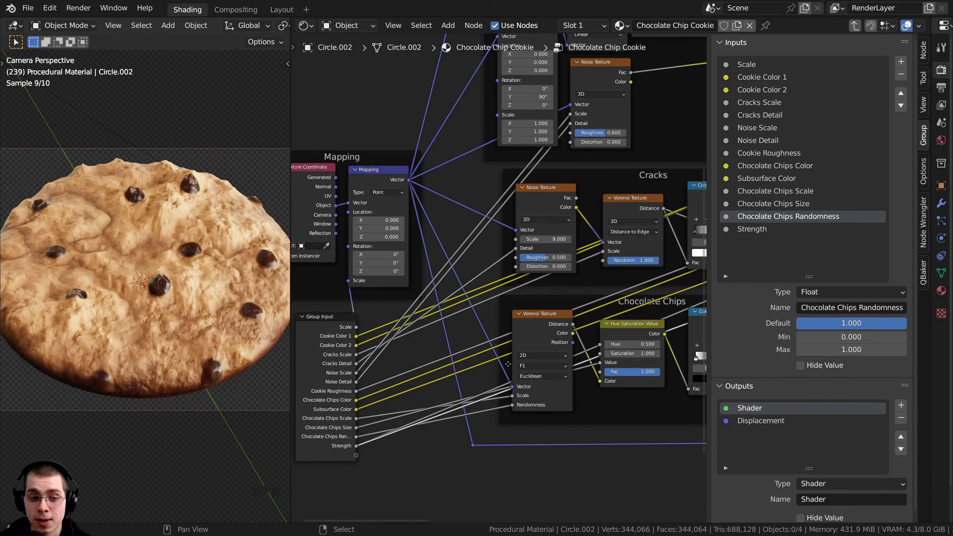
middle_drag(356, 448, 263, 456)
scroll(336, 366, up, 4)
middle_drag(377, 314, 505, 264)
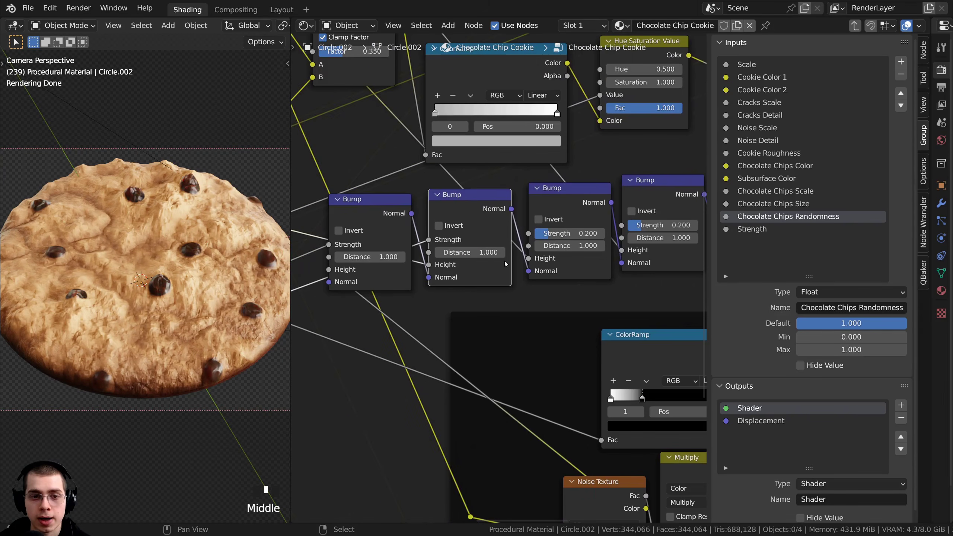
drag(528, 234, 512, 229)
drag(396, 276, 468, 453)
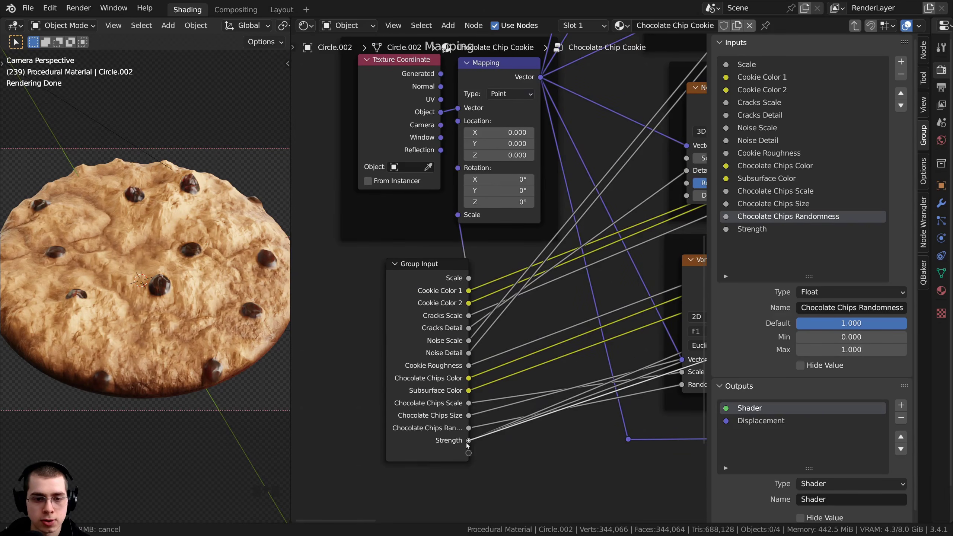
middle_drag(528, 359, 209, 410)
scroll(468, 287, up, 5)
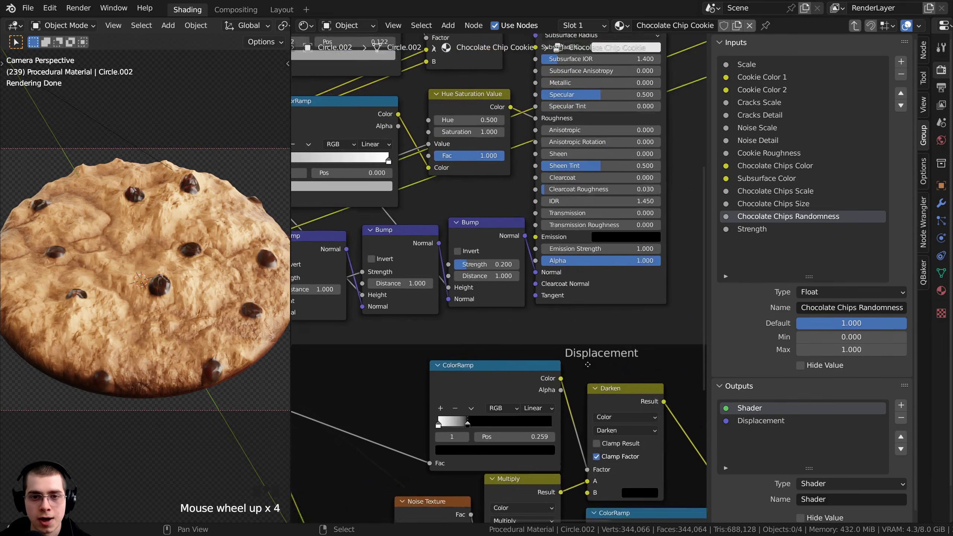
middle_drag(468, 287, 547, 259)
drag(523, 235, 470, 296)
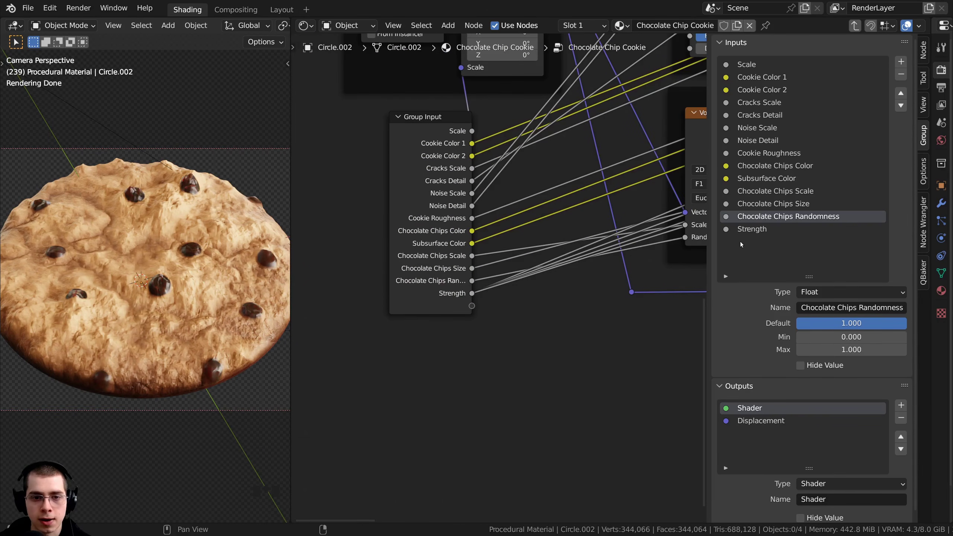
Rename the group's Strength input as Bump Strength.
click(739, 230)
double_click(738, 230)
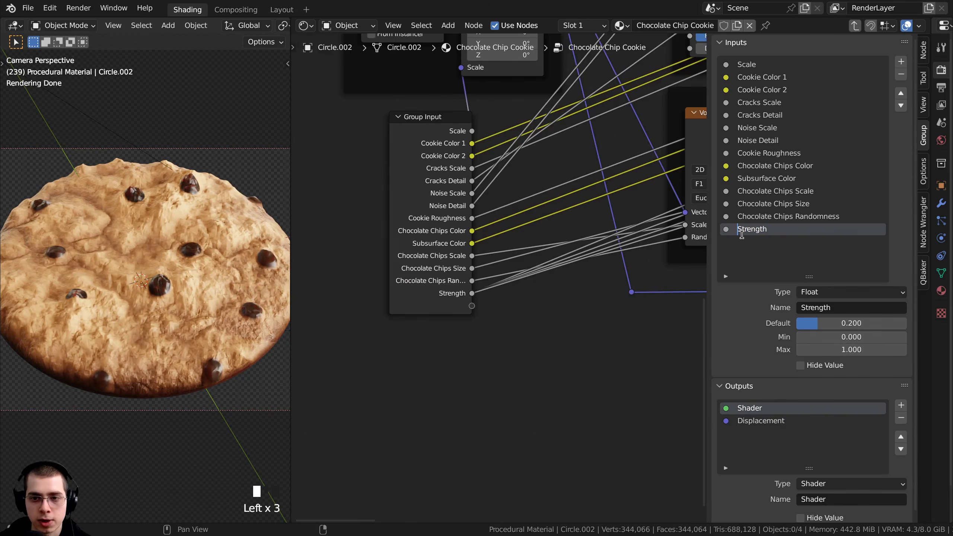
text(Bump)
key(Return)
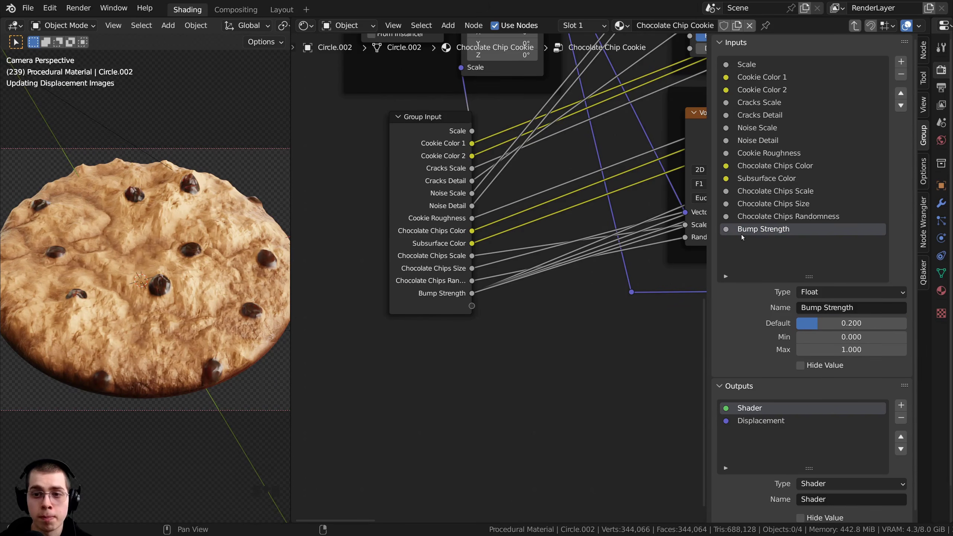
Expose the Scale of the Displacement node in the Displacement frame as a new group input.
scroll(602, 281, down, 2)
mouse_move(672, 283)
middle_down()
mouse_move(574, 274)
mouse_move(676, 300)
mouse_move(439, 266)
mouse_move(315, 281)
mouse_move(654, 317)
mouse_move(674, 283)
middle_up()
scroll(465, 268, up, 3)
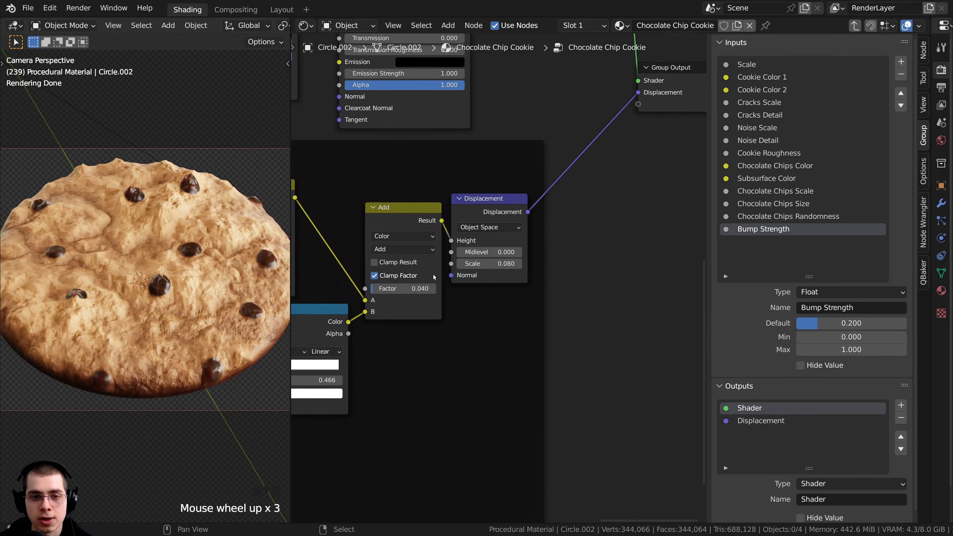
drag(451, 264, 478, 373)
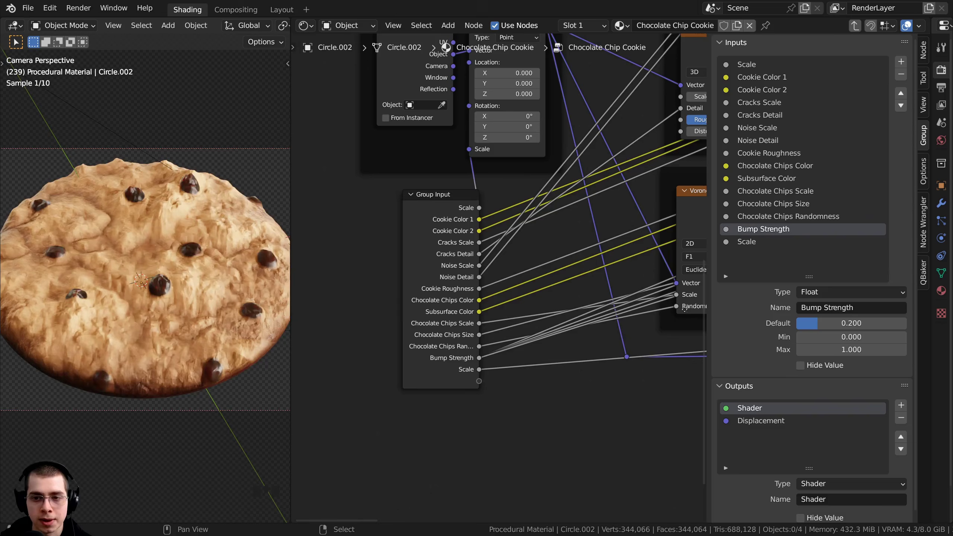
Rename the group's last Scale input, which drives the Displacement node, as Displacement Strength.
double_click(749, 242)
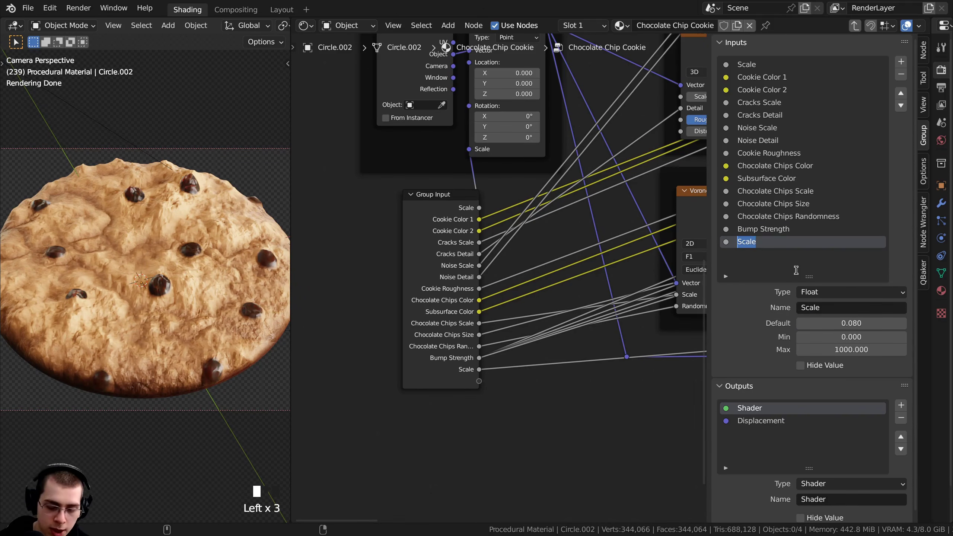
text(Displacement Strength)
key(Return)
Leave the Chocolate Chip Cookie node group and return to the material's top-level node tree.
scroll(388, 440, up, 4)
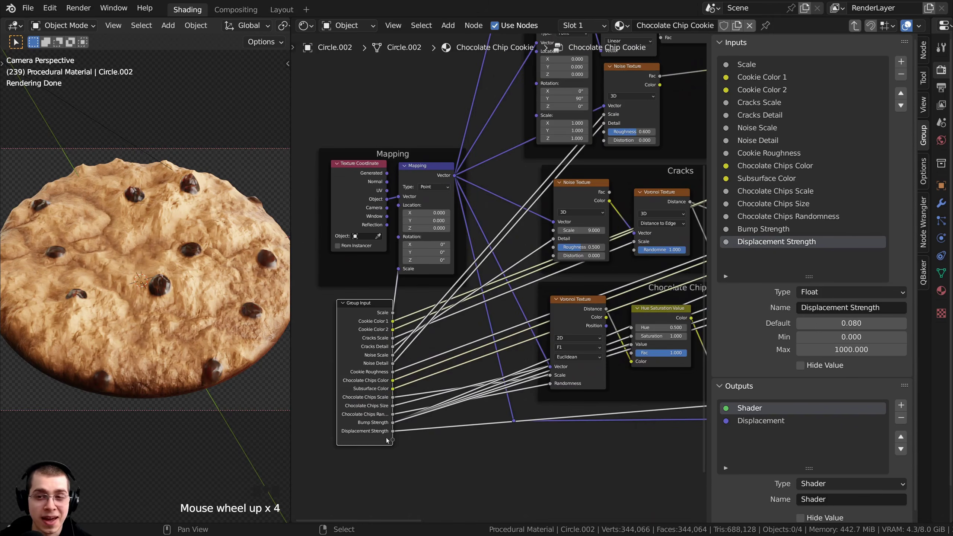
scroll(647, 232, down, 4)
middle_drag(450, 285, 311, 274)
middle_drag(623, 288, 592, 296)
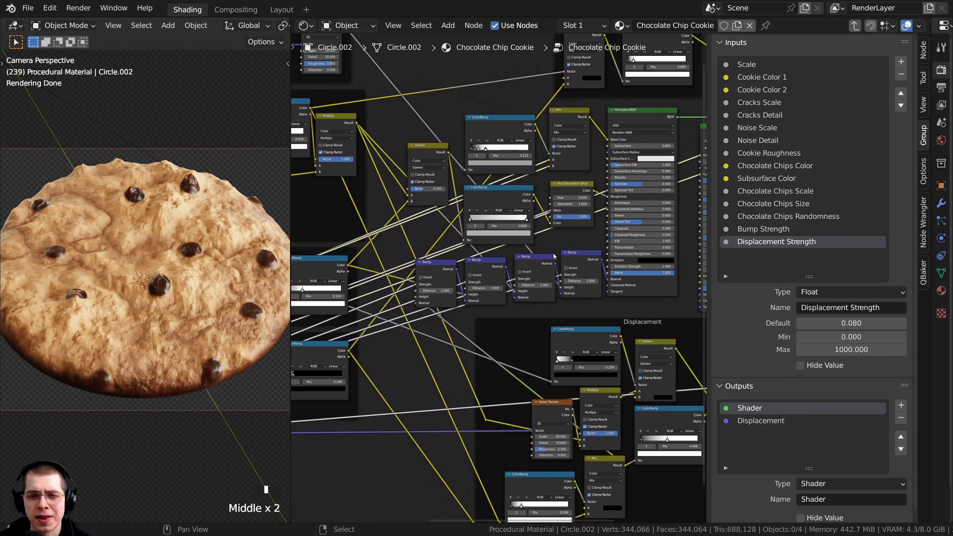
middle_drag(490, 303, 495, 326)
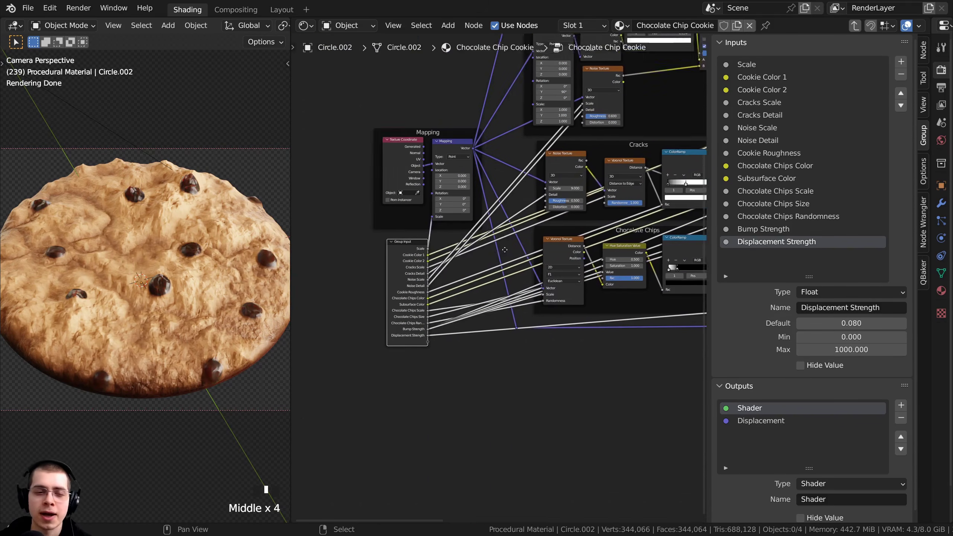
scroll(495, 327, up, 3)
middle_drag(501, 276, 483, 380)
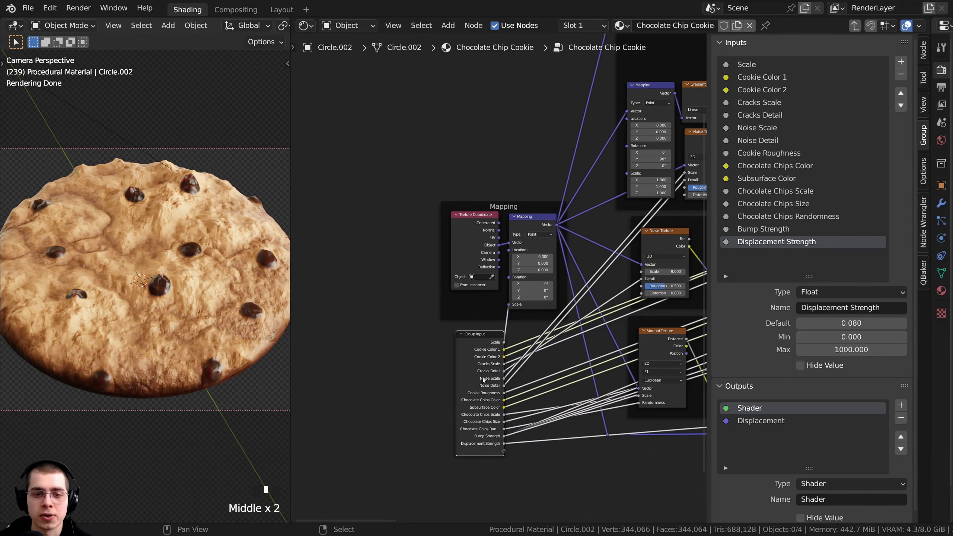
key(Tab)
scroll(422, 283, up, 5)
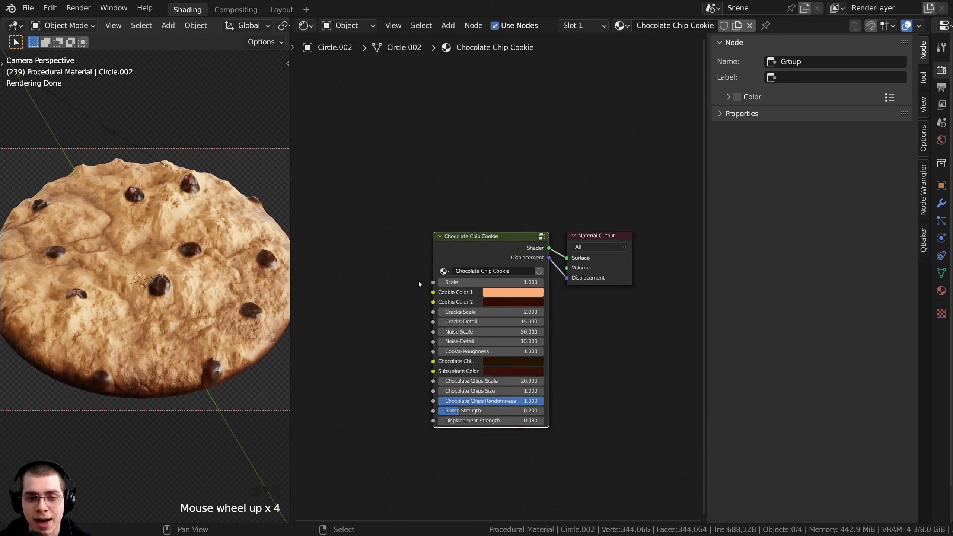
Widen the Chocolate Chip Cookie group node and enlarge the 3D viewport beside the node editor.
drag(428, 247, 401, 247)
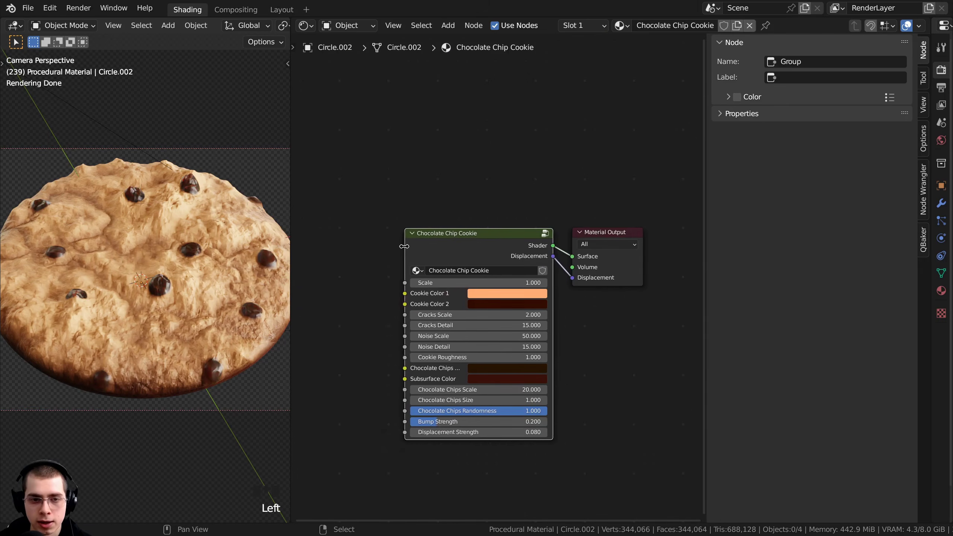
scroll(287, 233, down, 1)
drag(291, 230, 366, 238)
scroll(237, 260, up, 1)
scroll(535, 280, up, 3)
middle_drag(524, 275, 509, 270)
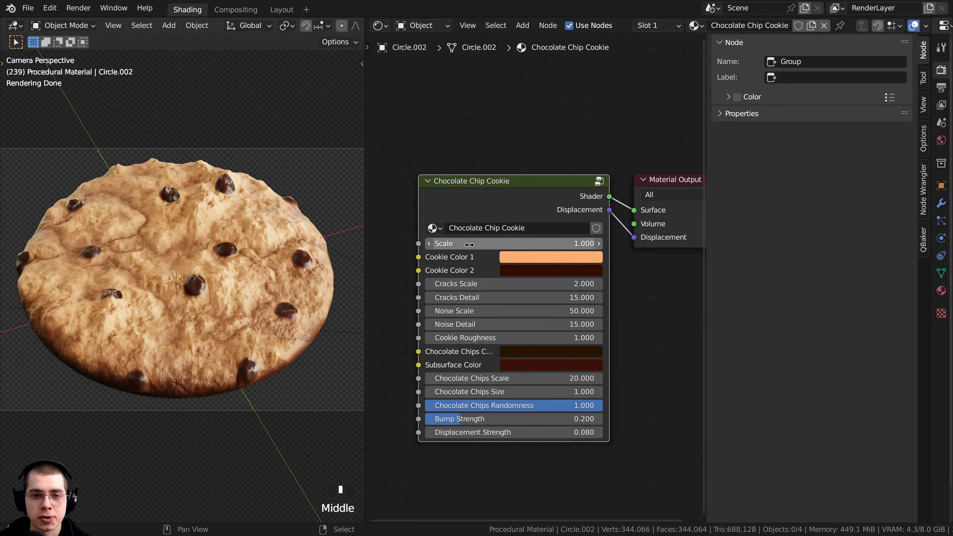
Try out other values for the group node's overall Scale and its two cookie color inputs.
mouse_move(514, 244)
shift+mouse_down()
mouse_move(550, 244)
mouse_move(522, 243)
shift+mouse_up()
click(523, 255)
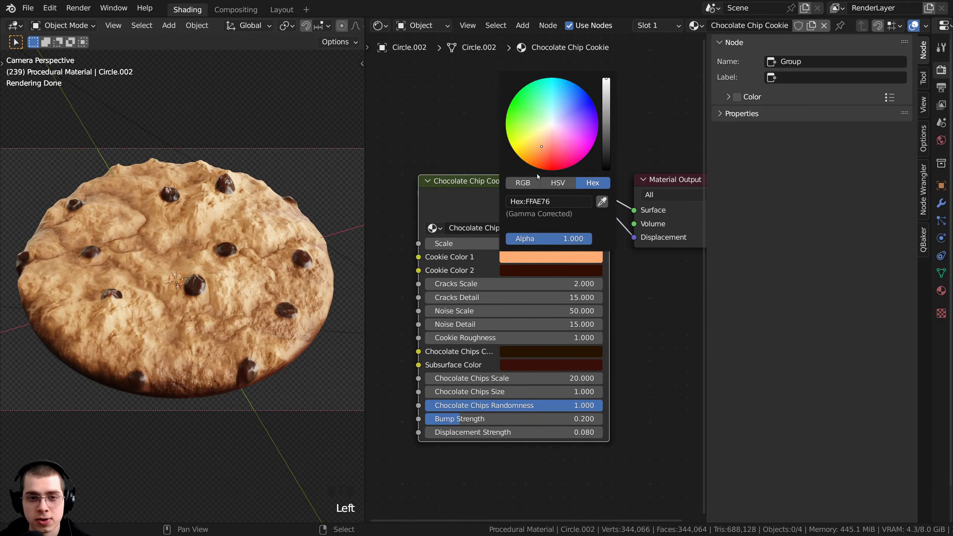
mouse_move(544, 143)
mouse_down()
mouse_move(563, 135)
mouse_move(544, 123)
mouse_move(560, 130)
mouse_move(568, 111)
mouse_move(545, 142)
mouse_up()
click(518, 267)
mouse_move(539, 182)
mouse_down()
mouse_move(569, 120)
mouse_move(547, 117)
mouse_move(540, 181)
mouse_up()
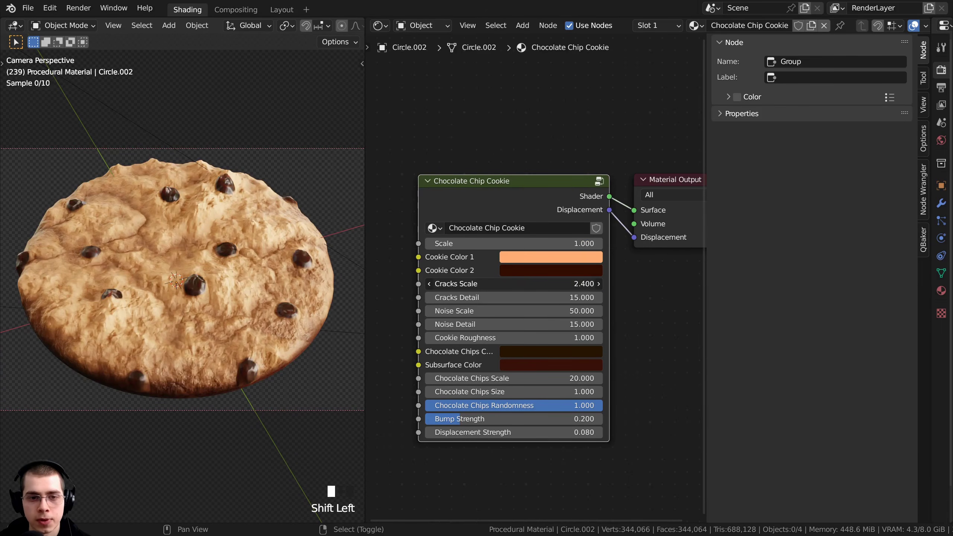
Try out other Cracks Scale and Cracks Detail values on the group node, raising Cracks Scale to about 2.4.
drag(514, 284, 574, 284)
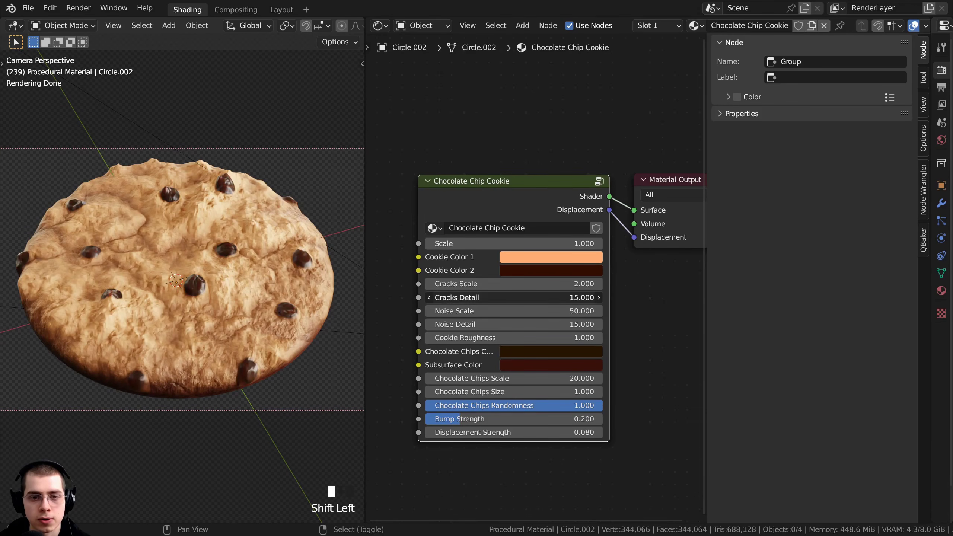
drag(514, 298, 465, 298)
right_click(482, 297)
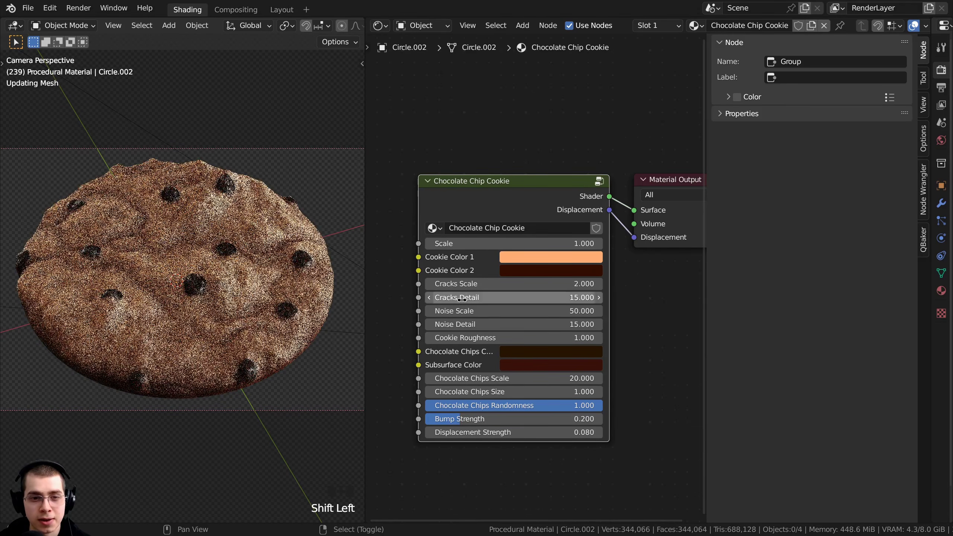
Try out other Noise Scale, Noise Detail and Cookie Roughness values on the group node.
middle_drag(482, 319, 477, 288)
scroll(474, 280, up, 2)
shift+drag(473, 280, 569, 280)
drag(475, 296, 473, 295)
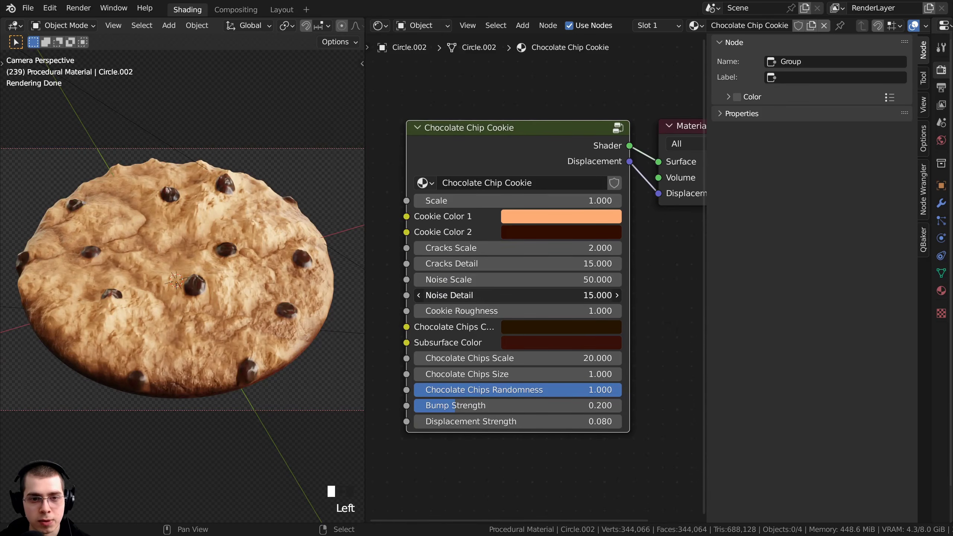
right_click(473, 296)
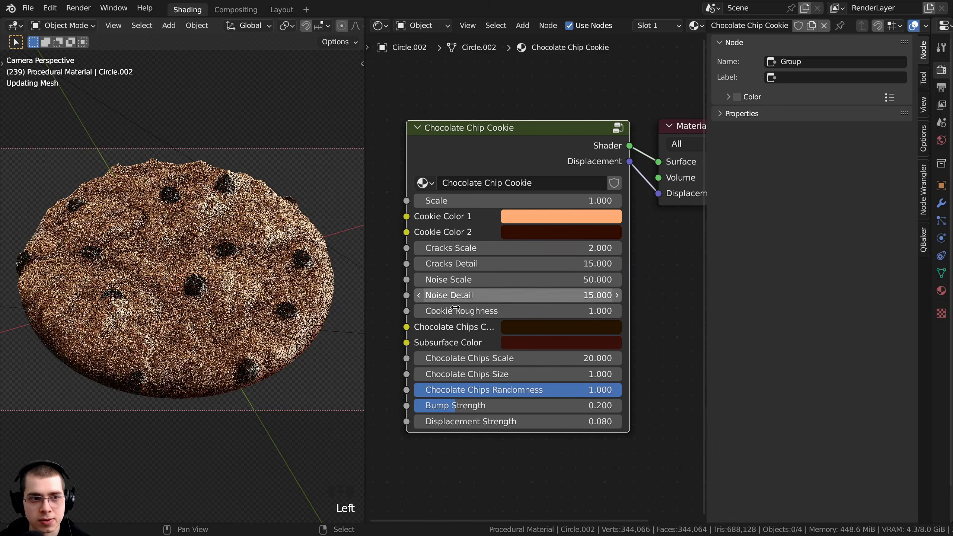
middle_drag(441, 311, 438, 306)
mouse_move(472, 309)
mouse_down()
mouse_move(454, 308)
mouse_move(472, 309)
mouse_up()
Widen the group node until the Chocolate Chips Color label fits in full.
scroll(410, 286, down, 2)
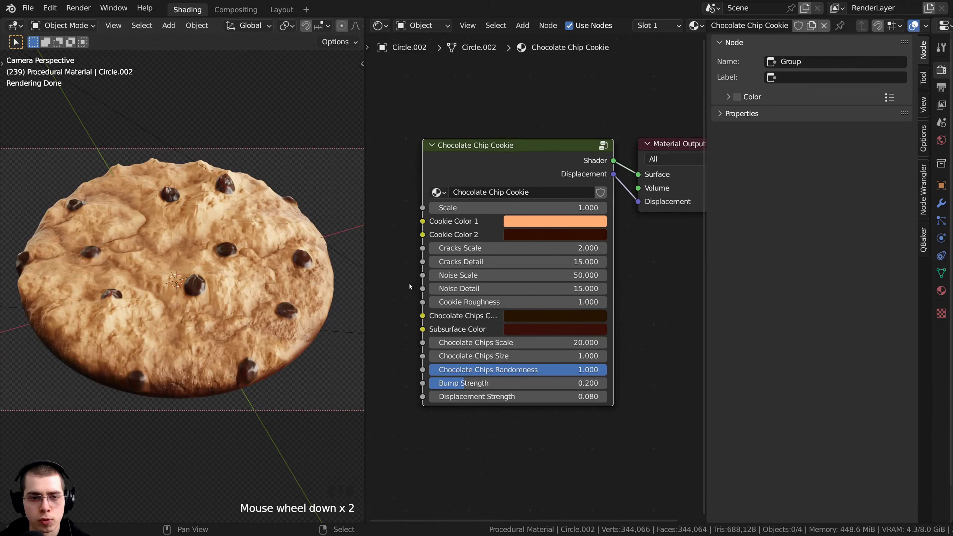
drag(422, 187, 392, 186)
scroll(431, 277, up, 2)
middle_drag(431, 277, 443, 310)
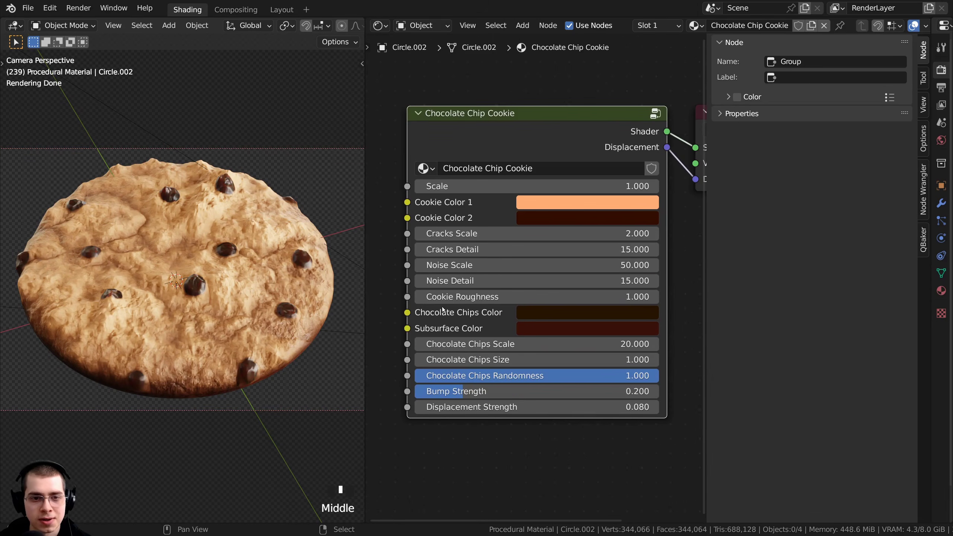
Lighten the Chocolate Chips Color to a pale cream, white-chocolate tone.
click(537, 314)
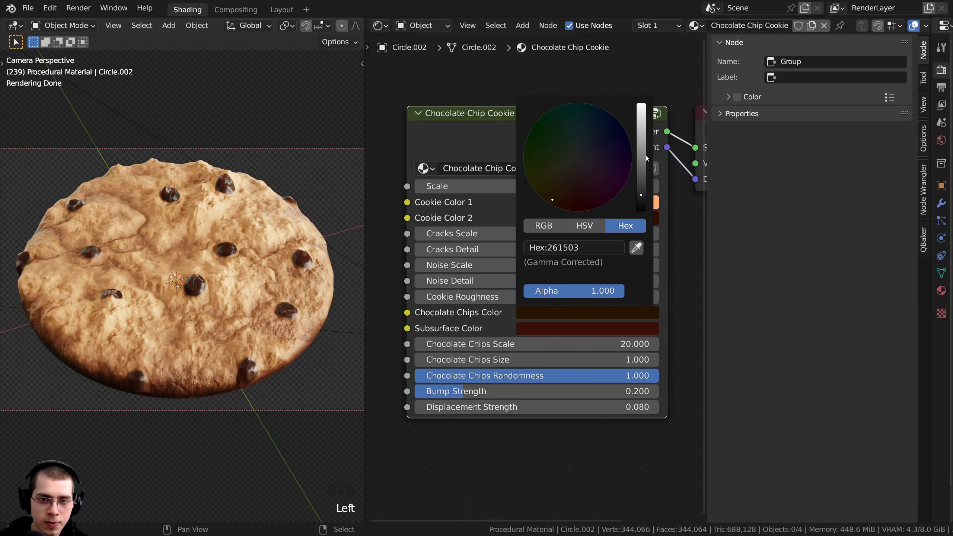
drag(647, 155, 641, 176)
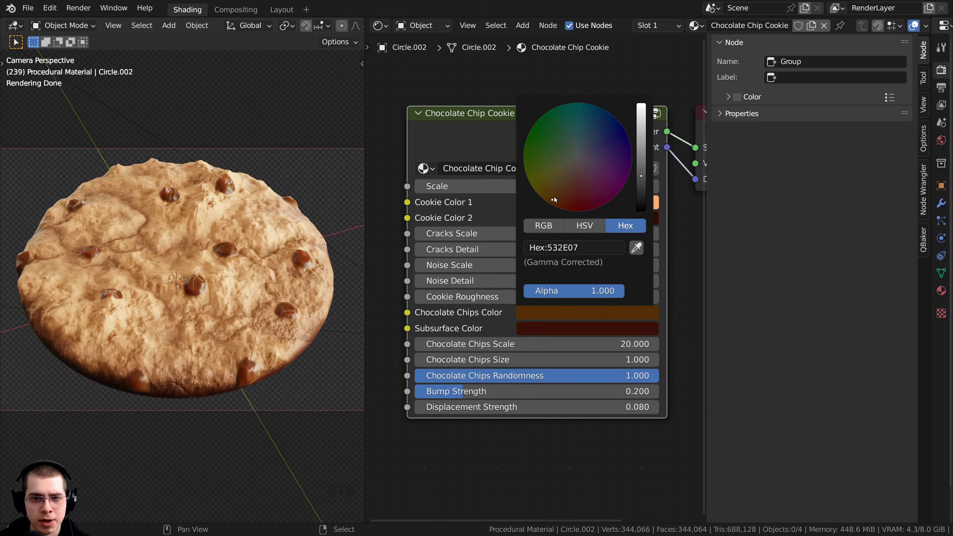
click(555, 196)
click(575, 162)
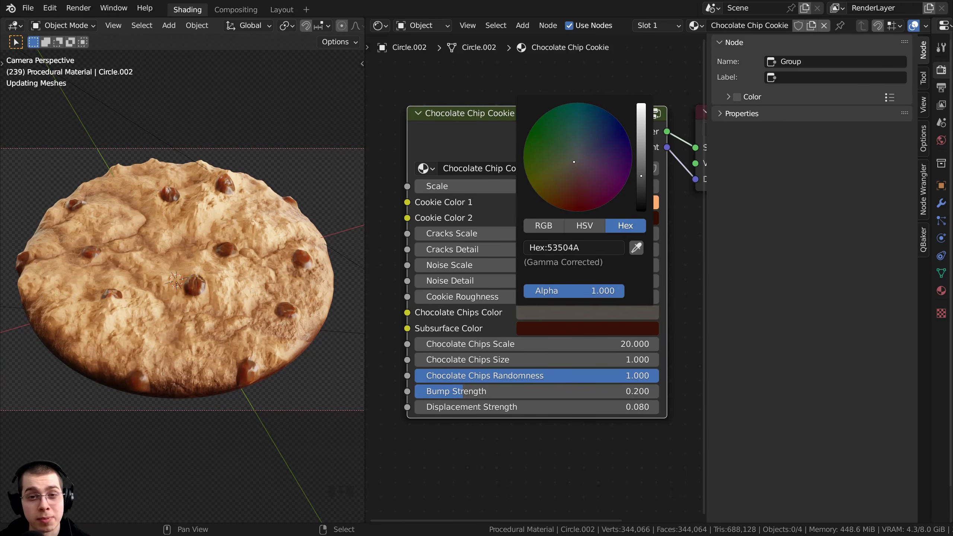
drag(640, 174, 642, 122)
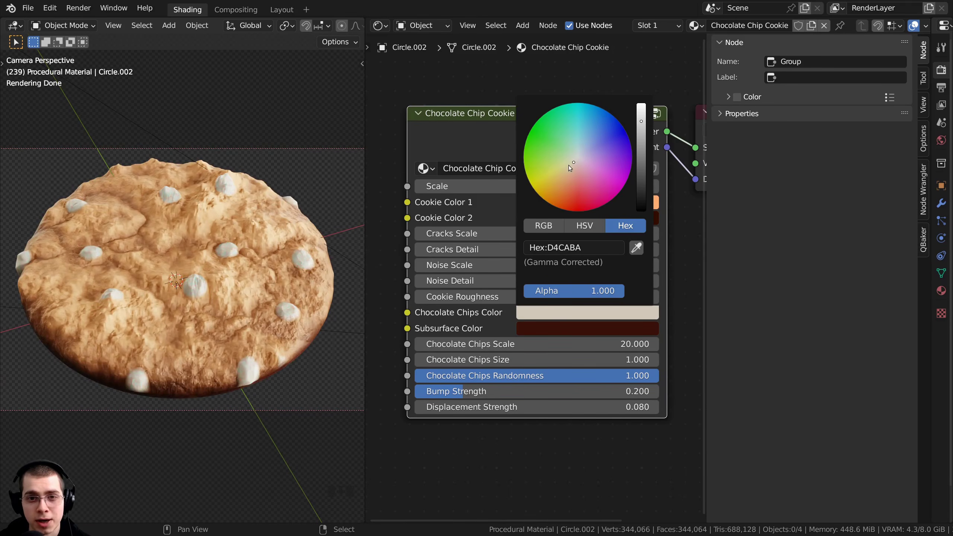
drag(570, 166, 572, 168)
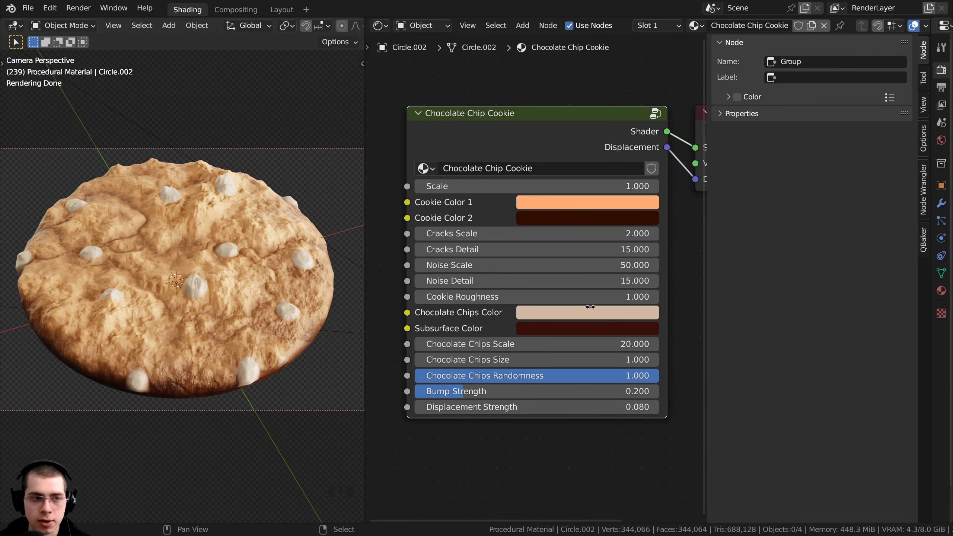
Try a red Chocolate Chips Color, hex D43423, and undo back to the original dark brown.
click(581, 315)
drag(575, 192, 574, 202)
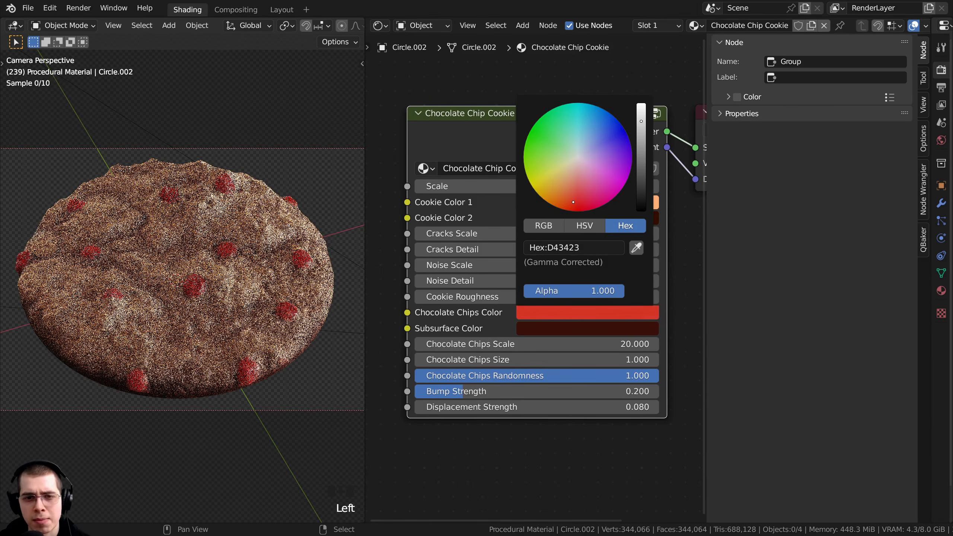
key(ctrl+z)
key(ctrl+z)
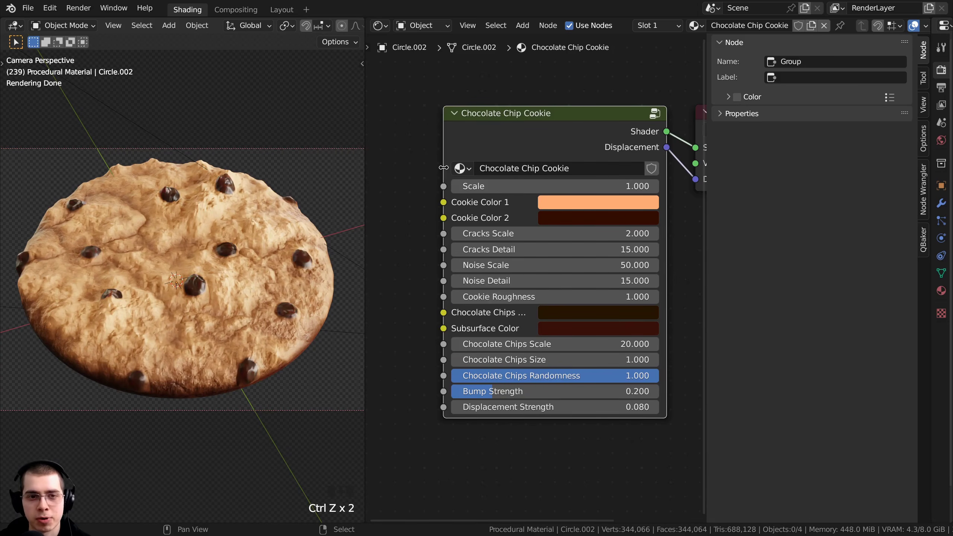
Widen the group node again so all of its input labels fit in full.
drag(444, 168, 393, 168)
middle_drag(518, 325, 519, 322)
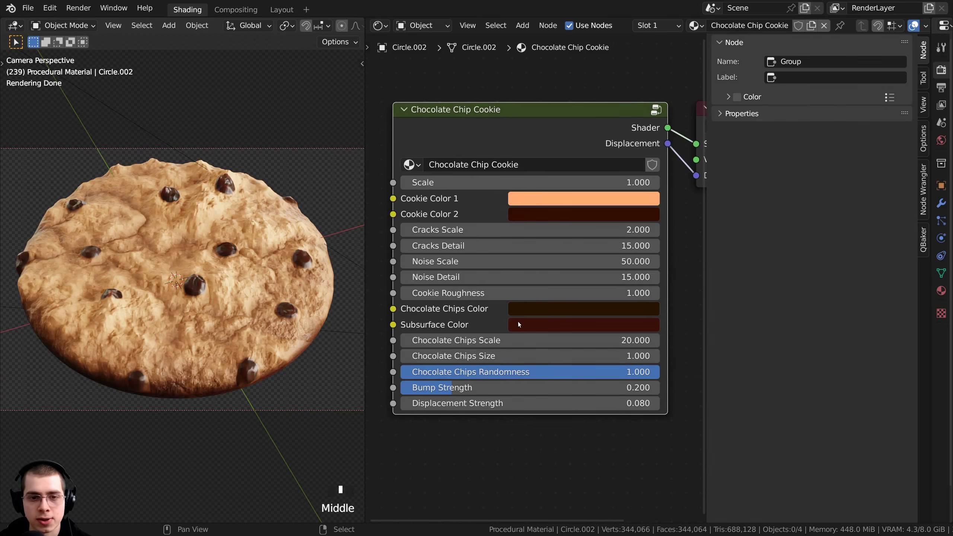
Try other hues for the Subsurface Color, such as the brown hex 392308.
click(518, 323)
drag(559, 207, 582, 209)
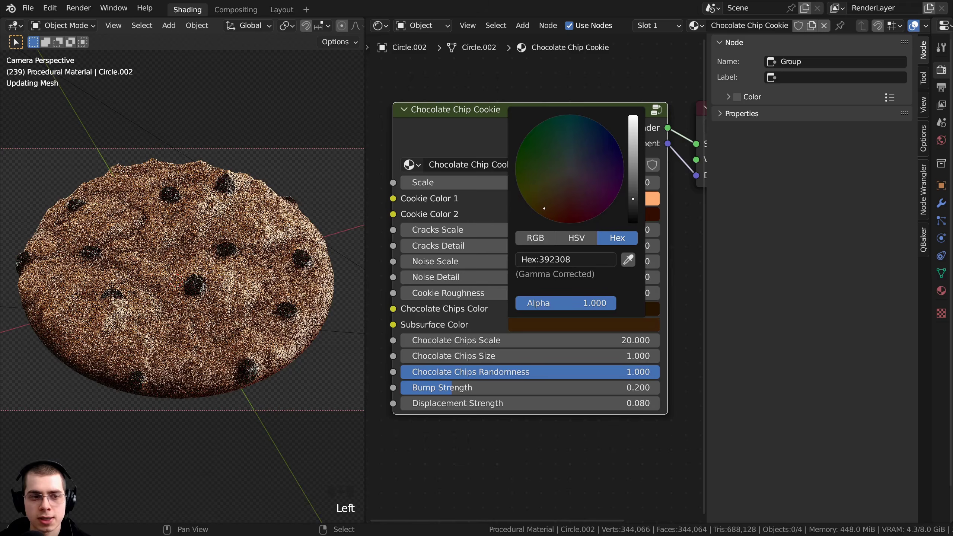
scroll(671, 234, up, 1)
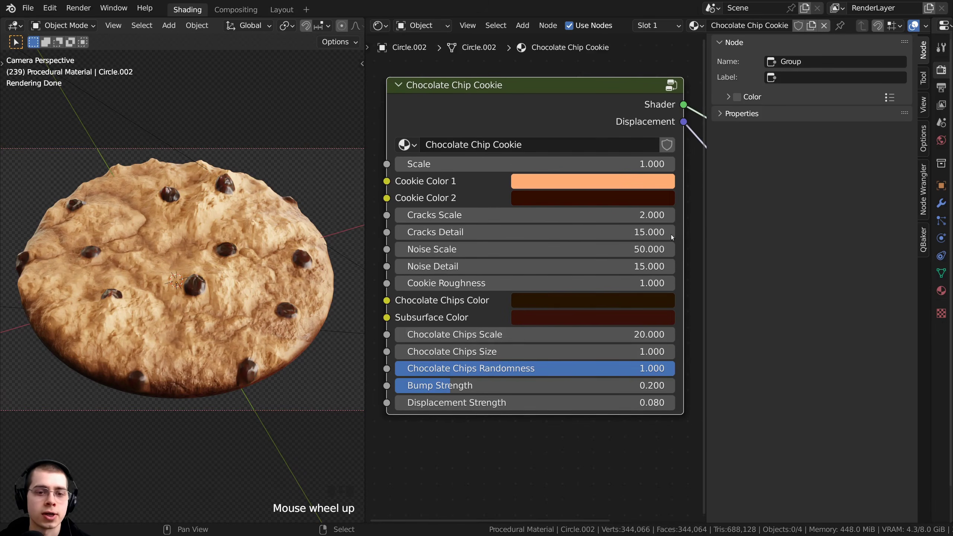
Try out a Chocolate Chips Scale of about 26.9 and a Chocolate Chips Size of about 0.19.
middle_drag(671, 234, 741, 237)
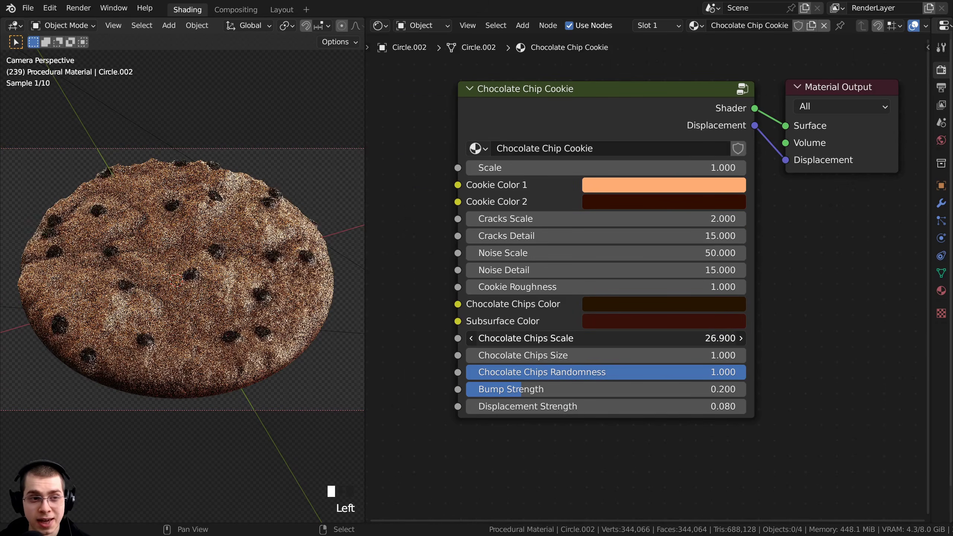
mouse_move(528, 338)
mouse_down()
mouse_move(537, 338)
mouse_move(509, 339)
mouse_move(528, 355)
mouse_up()
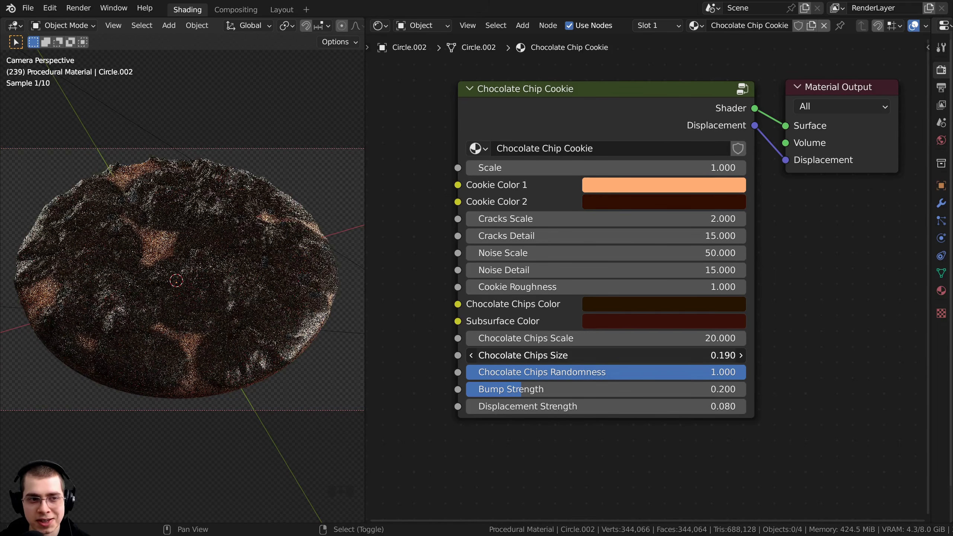
drag(528, 355, 525, 355)
right_click(528, 355)
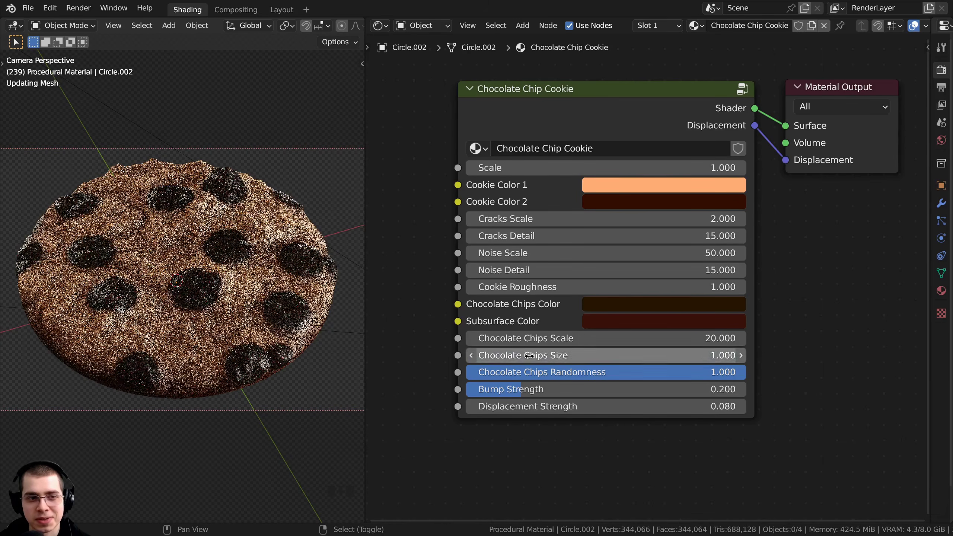
Try out lower Chocolate Chips Randomness, a Bump Strength of 0 and other Displacement Strength values.
scroll(529, 355, up, 1)
middle_drag(529, 355, 514, 351)
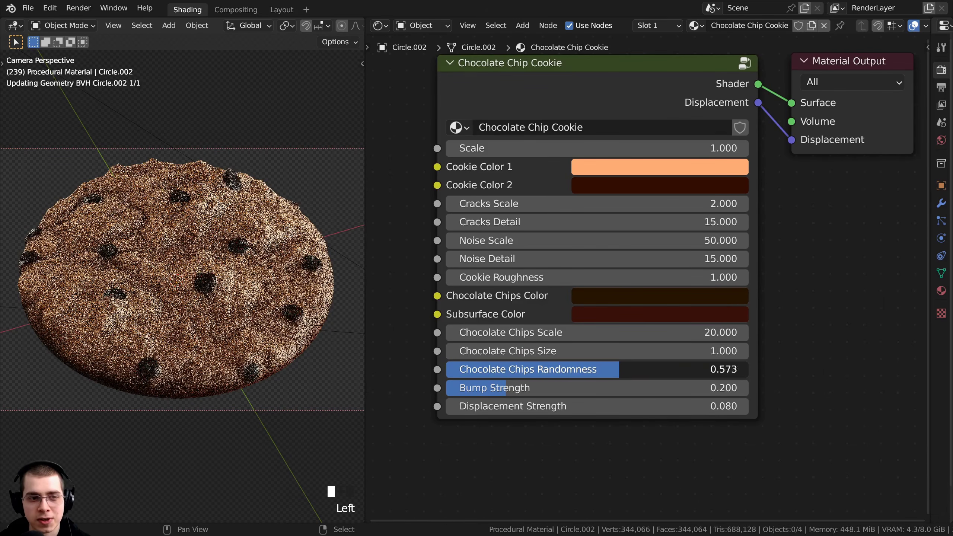
drag(630, 370, 749, 369)
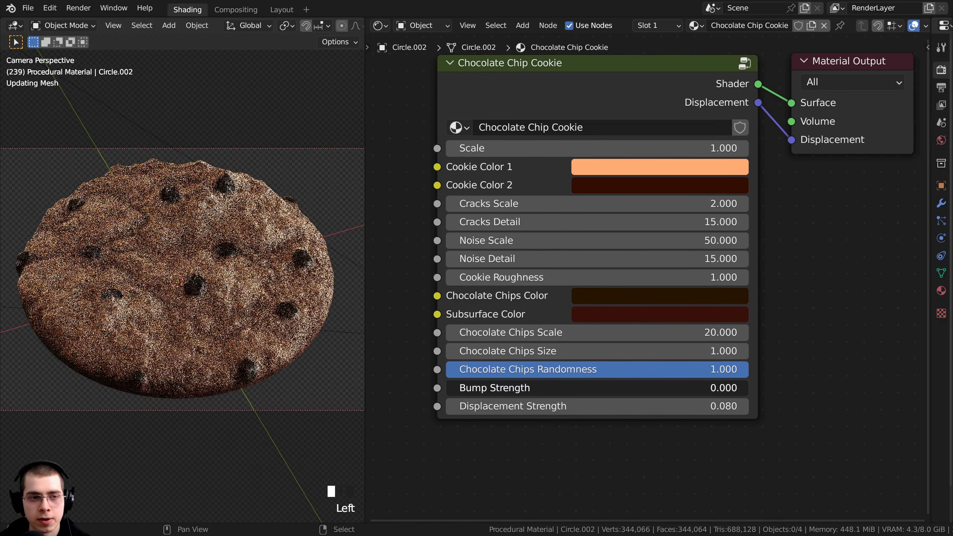
drag(561, 393, 746, 393)
right_click(621, 394)
mouse_move(621, 407)
shift+mouse_down()
mouse_move(675, 407)
mouse_move(608, 405)
shift+mouse_up()
scroll(636, 114, down, 4)
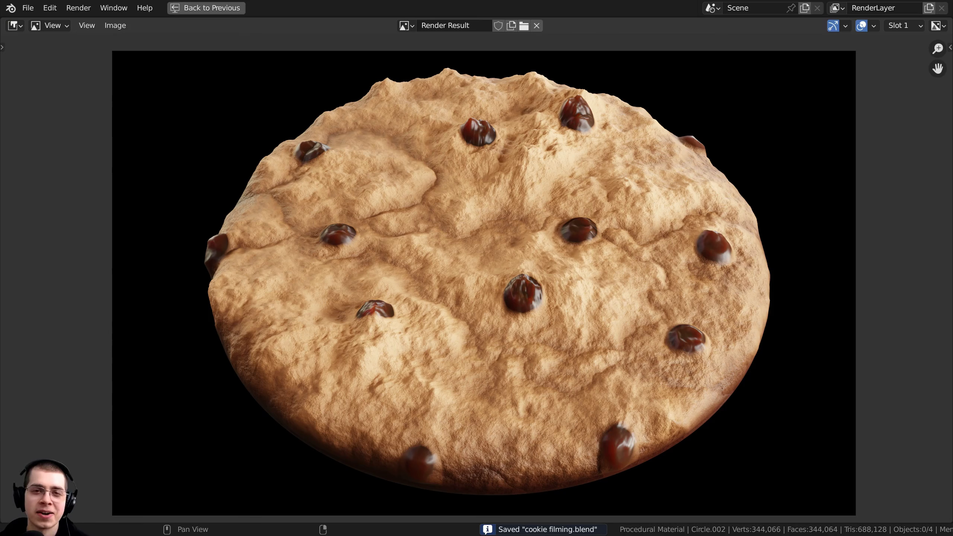